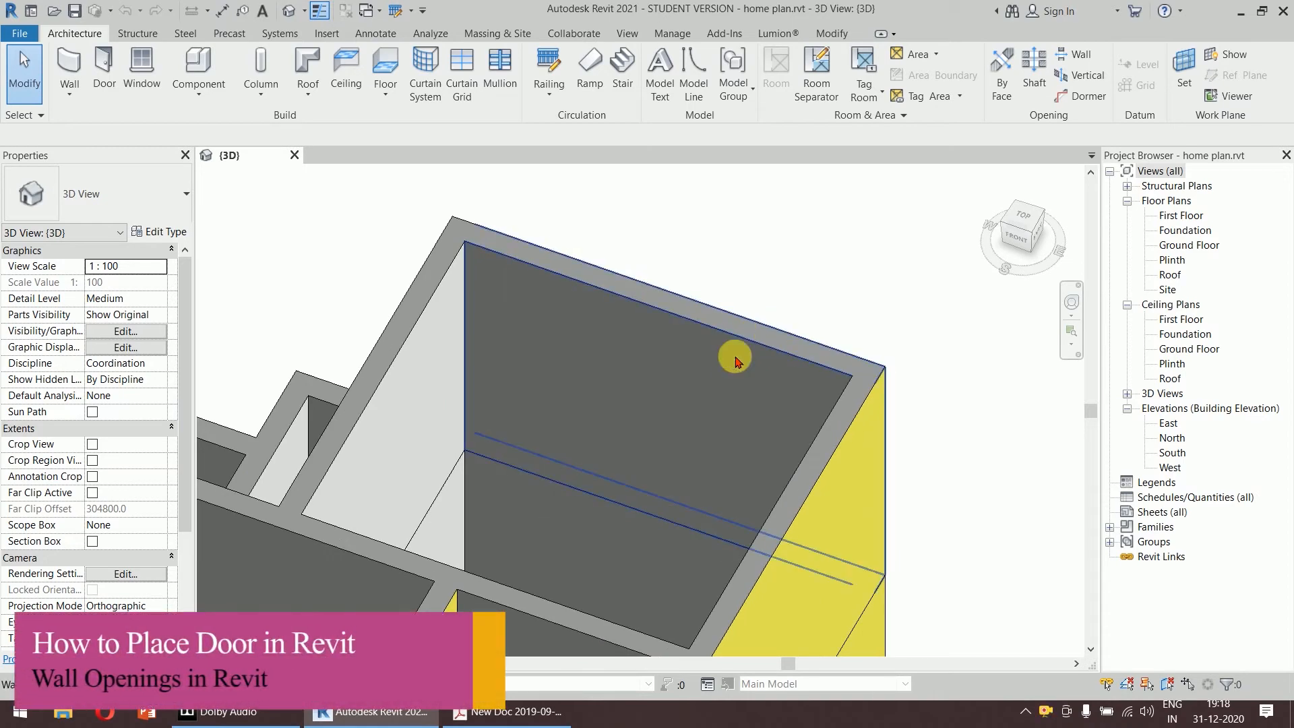
{"action": "middle_click_drag", "start_coordinate": [674, 398], "coordinate": [830, 344], "text": "shift"}
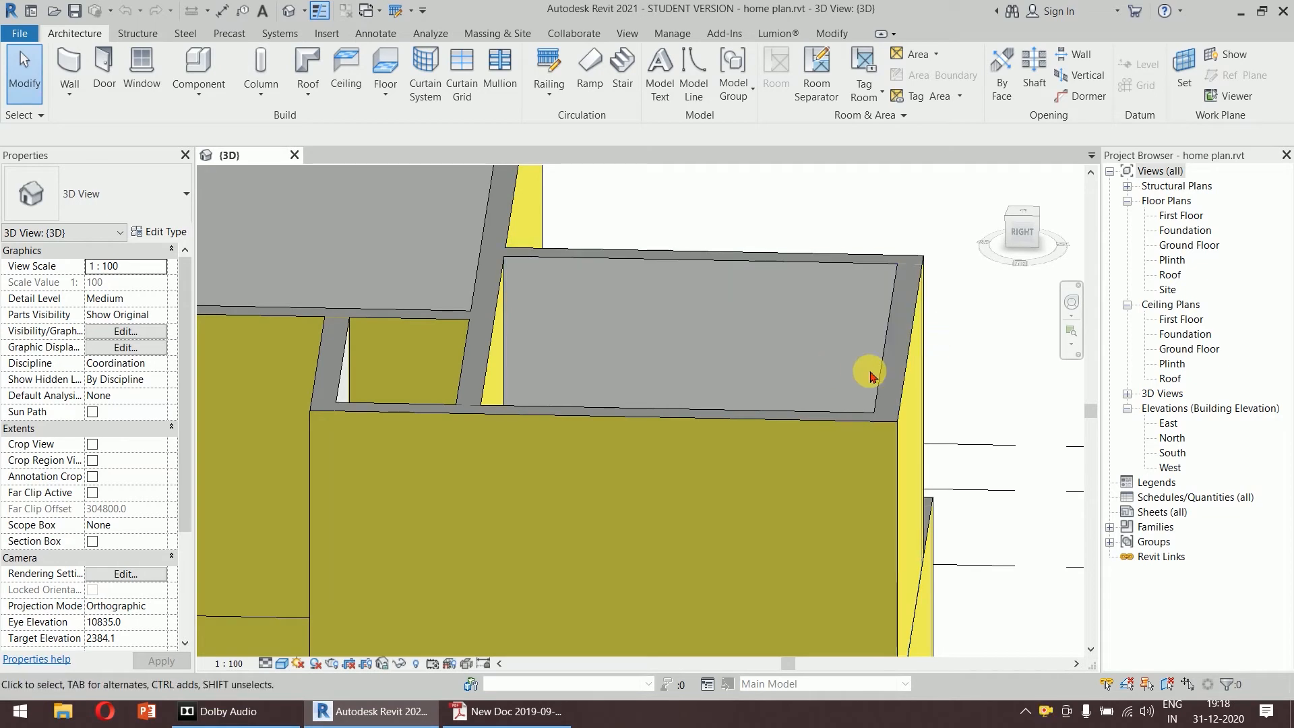
{"action": "scroll", "coordinate": [871, 375], "scroll_direction": "down", "scroll_amount": 5}
{"action": "middle_click_drag", "start_coordinate": [769, 415], "coordinate": [843, 472]}
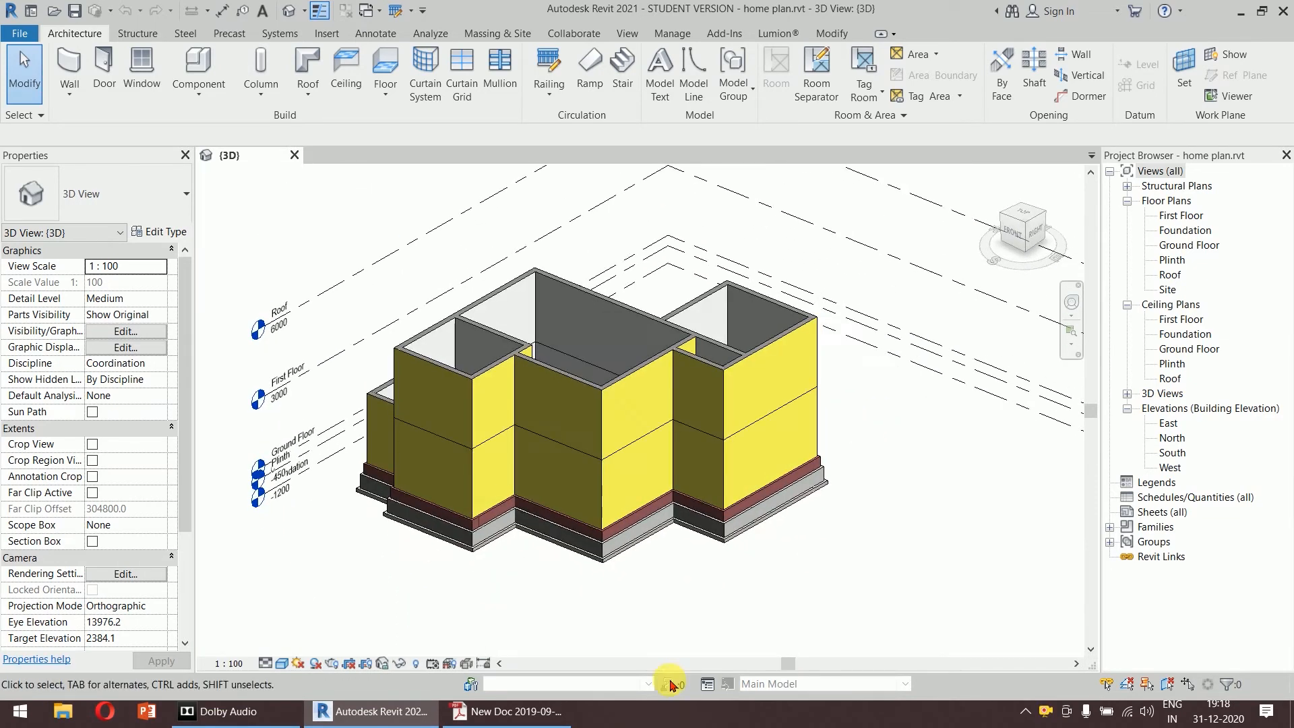
Switch to the exercise PDF in Adobe Reader and examine the ground floor plan with door, window and opening marks.
{"action": "left_click", "coordinate": [533, 721]}
{"action": "scroll", "coordinate": [957, 329], "scroll_direction": "up", "scroll_amount": 10}
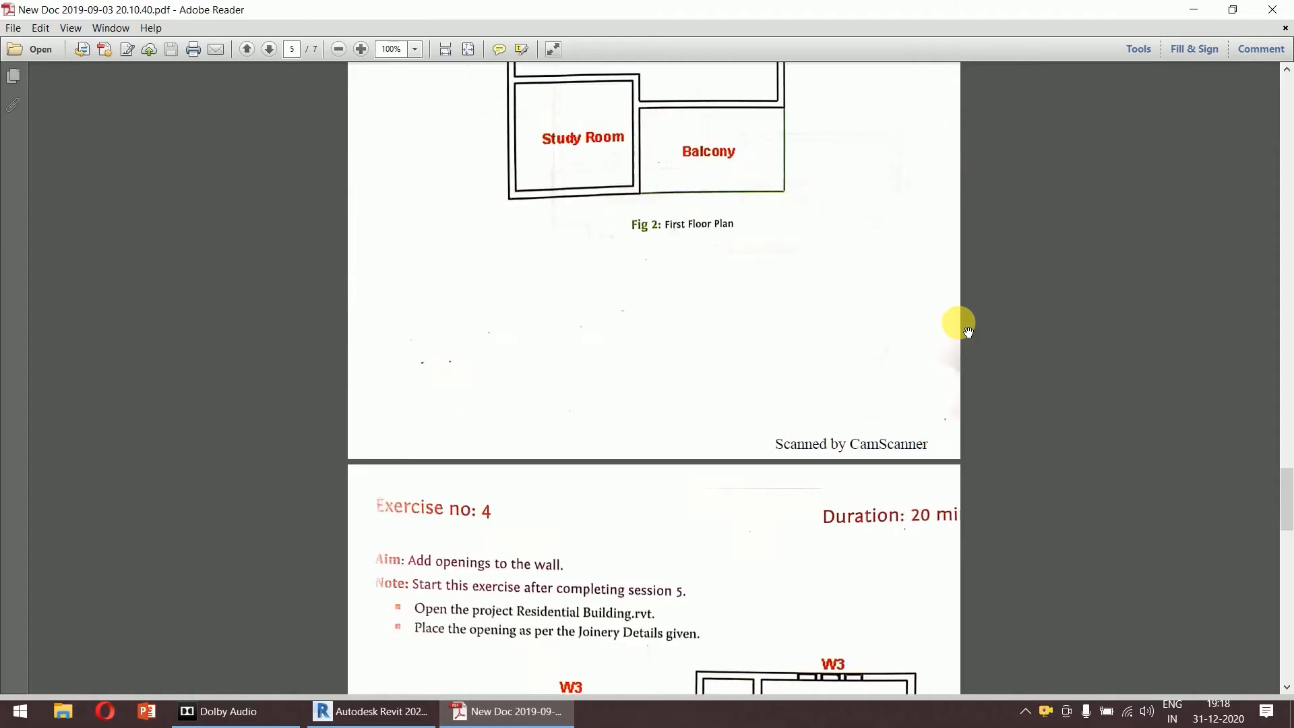
{"action": "scroll", "coordinate": [968, 331], "scroll_direction": "up", "scroll_amount": 3}
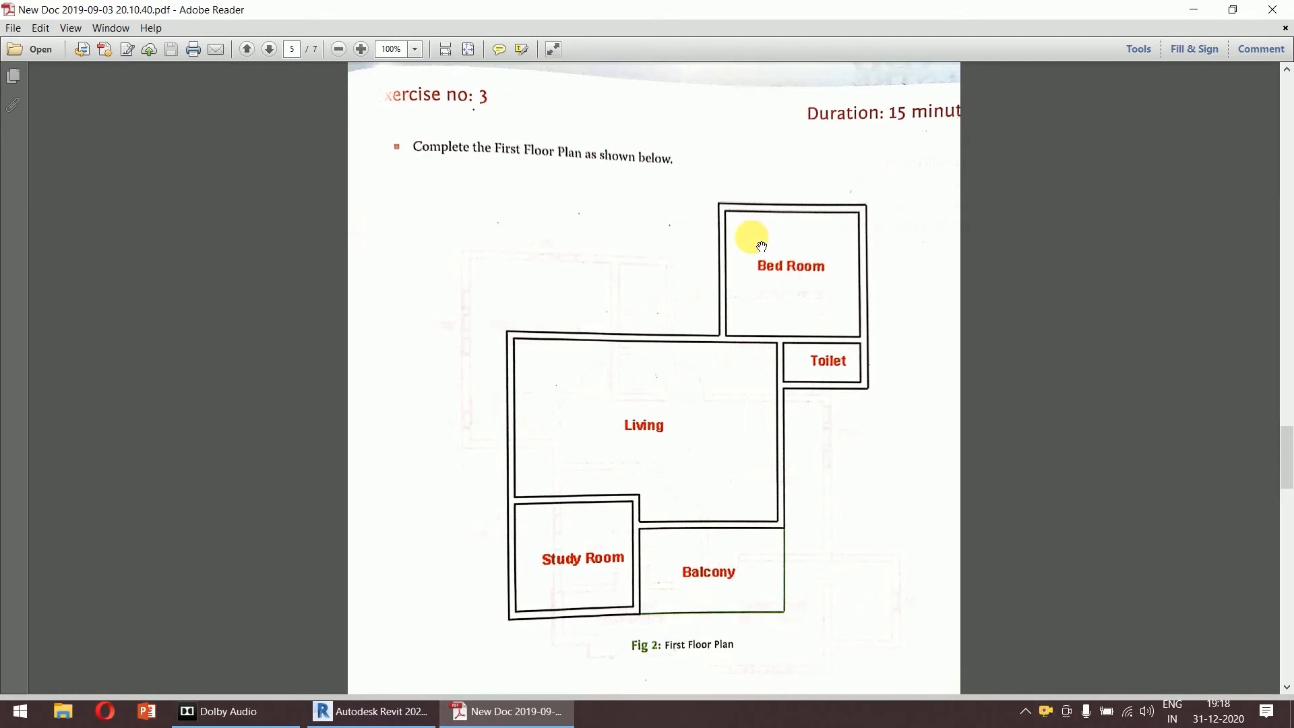
{"action": "scroll", "coordinate": [743, 321], "scroll_direction": "down", "scroll_amount": 20}
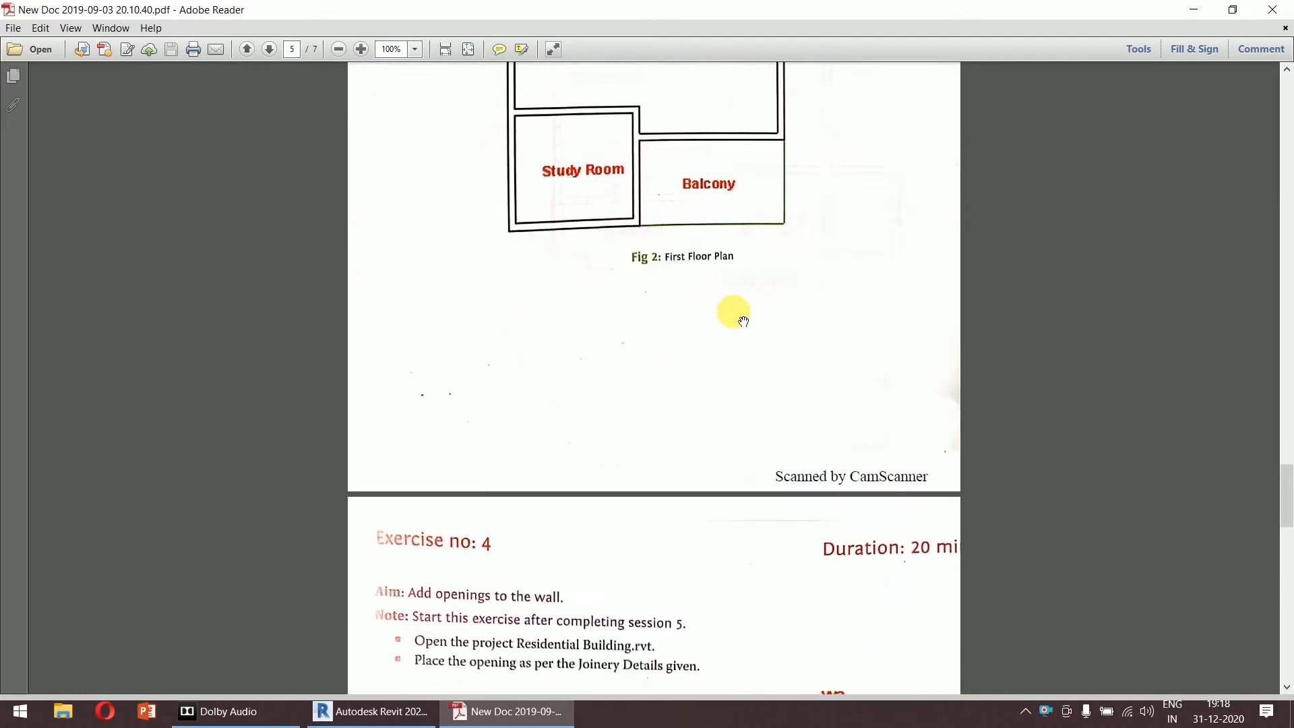
{"action": "scroll", "coordinate": [743, 320], "scroll_direction": "up", "scroll_amount": 2}
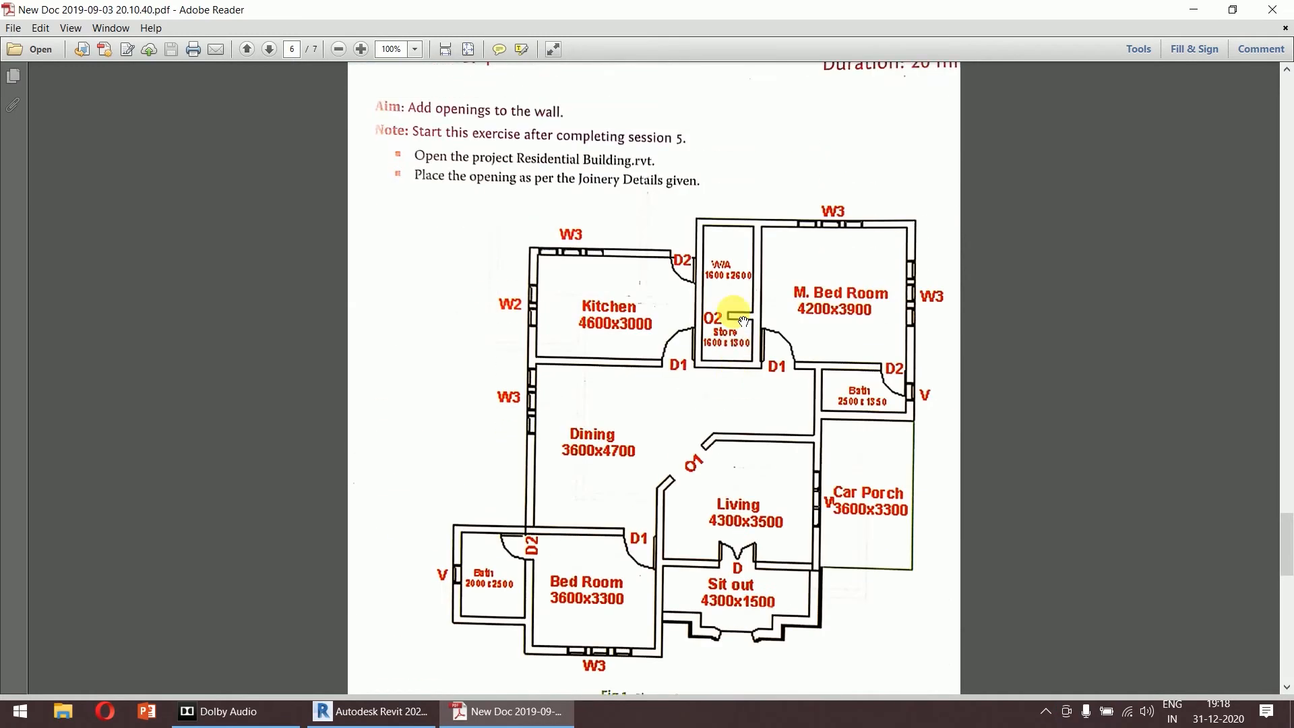
{"action": "scroll", "coordinate": [743, 321], "scroll_direction": "down", "scroll_amount": 1}
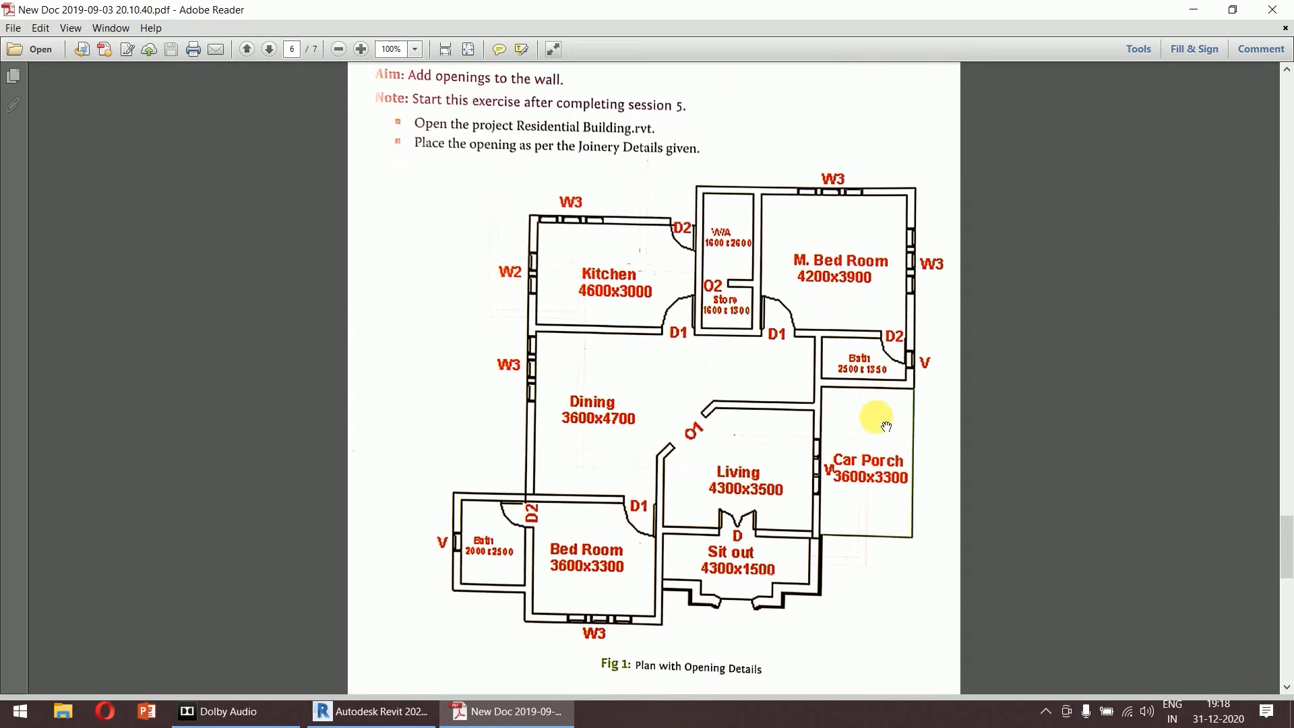
{"action": "scroll", "coordinate": [886, 426], "scroll_direction": "up", "scroll_amount": 1, "text": "ctrl"}
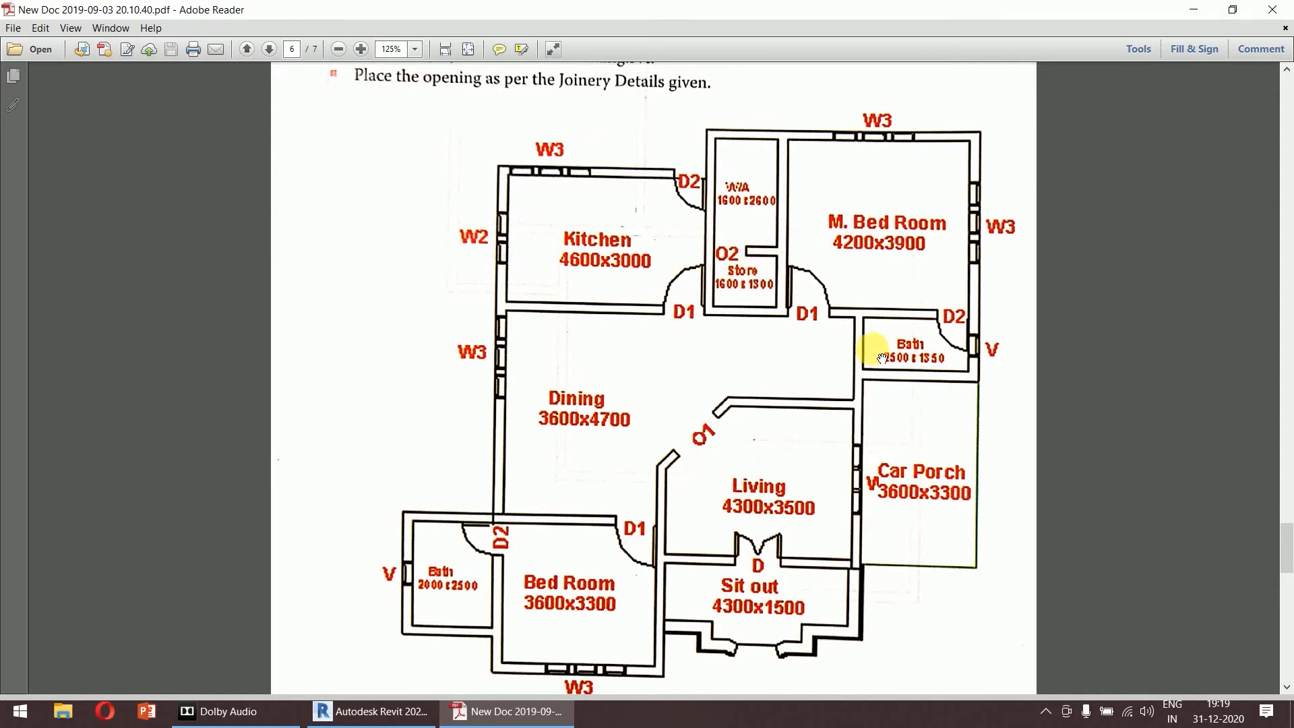
Read the sizes and families in the Joinery Details table, and check where openings O1 and O2 sit on the plan.
{"action": "scroll", "coordinate": [1139, 387], "scroll_direction": "down", "scroll_amount": 15}
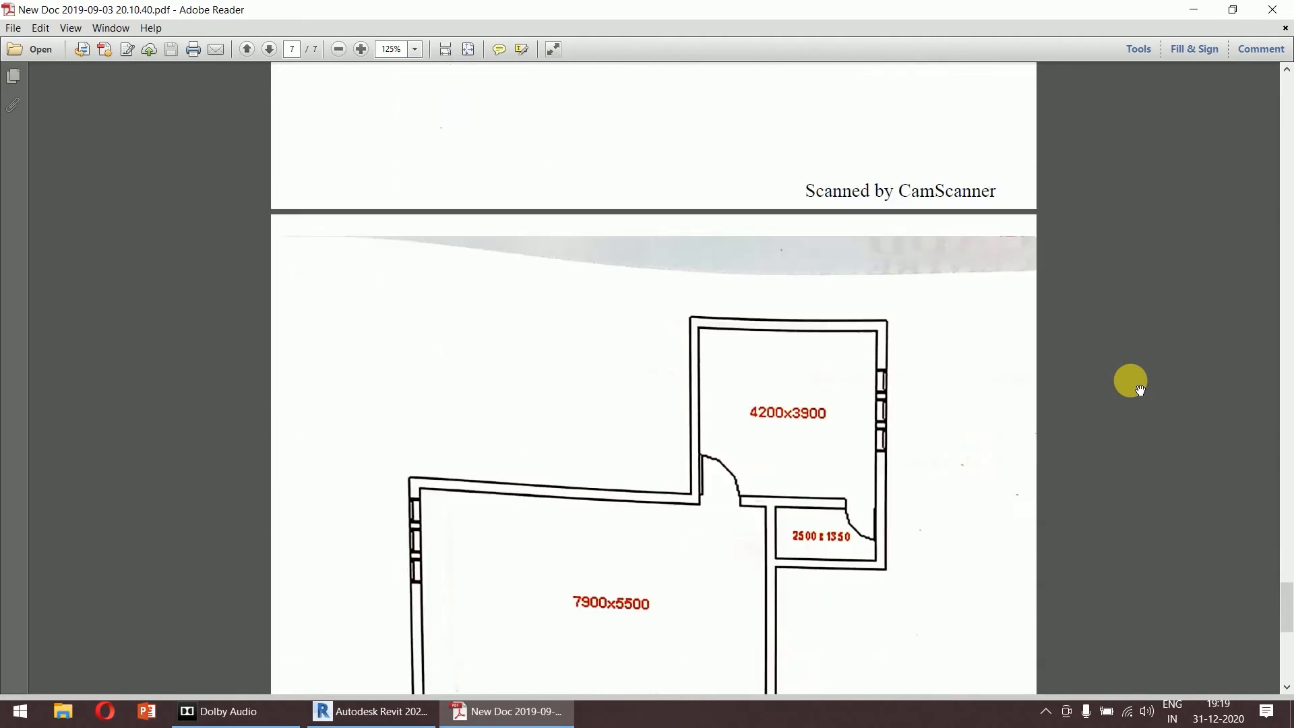
{"action": "scroll", "coordinate": [1138, 387], "scroll_direction": "down", "scroll_amount": 3}
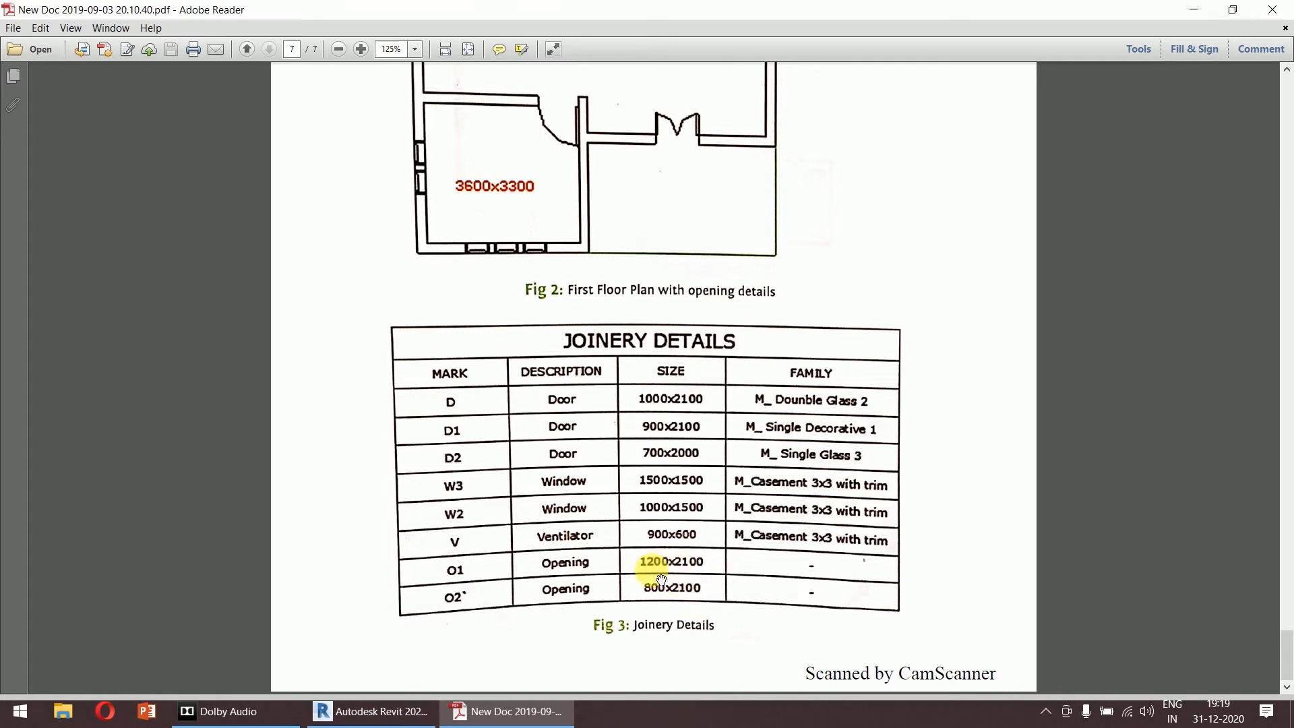
{"action": "scroll", "coordinate": [666, 625], "scroll_direction": "up", "scroll_amount": 4, "text": "ctrl"}
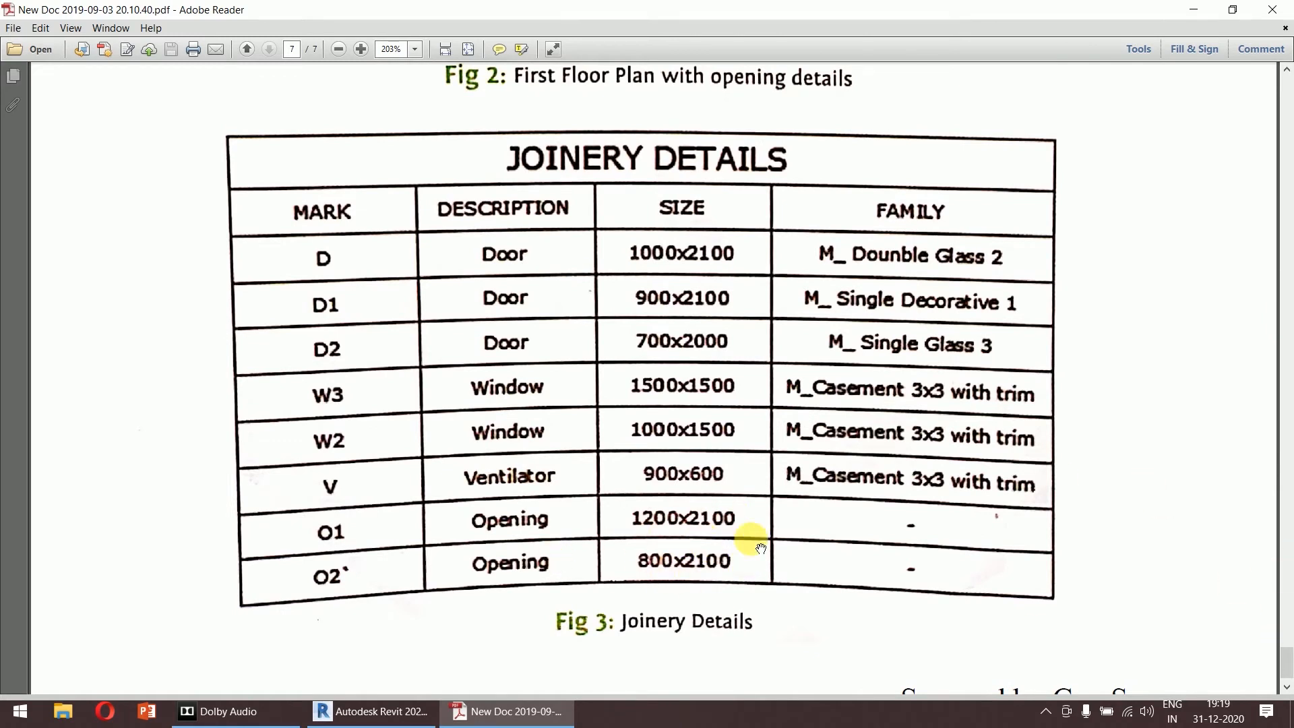
{"action": "scroll", "coordinate": [761, 549], "scroll_direction": "up", "scroll_amount": 15}
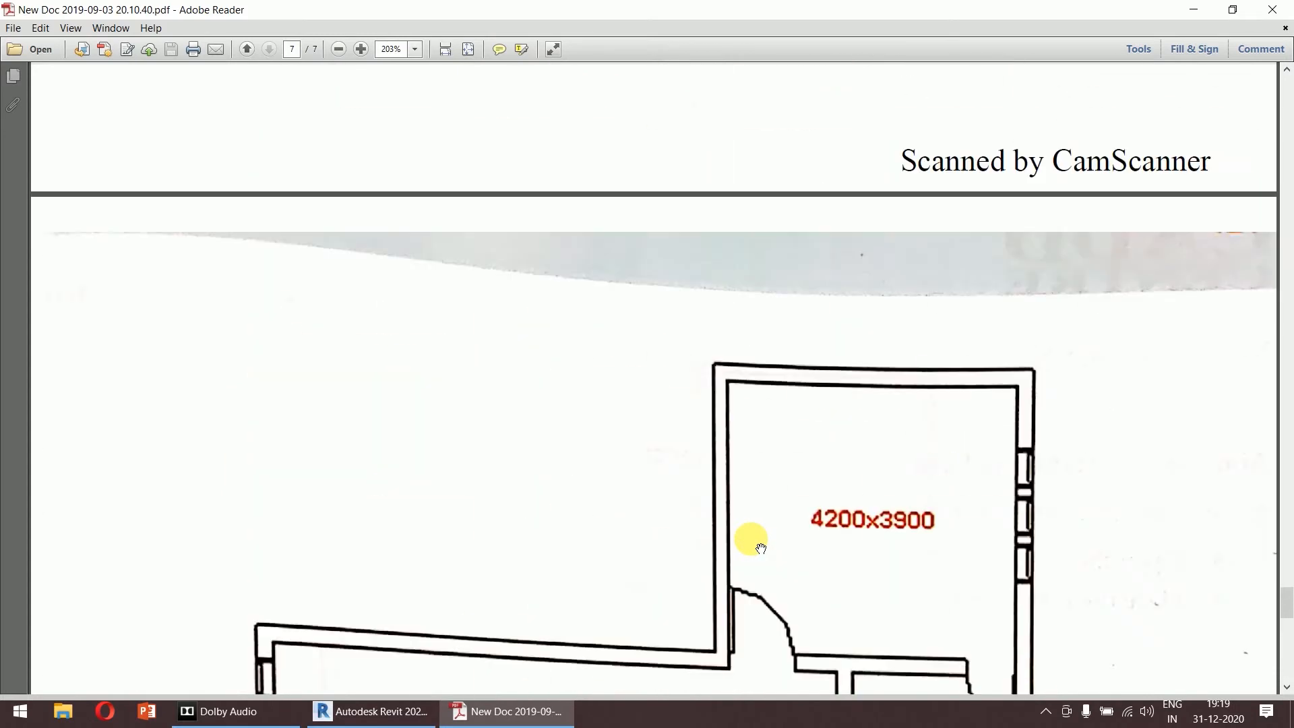
{"action": "scroll", "coordinate": [761, 549], "scroll_direction": "up", "scroll_amount": 10}
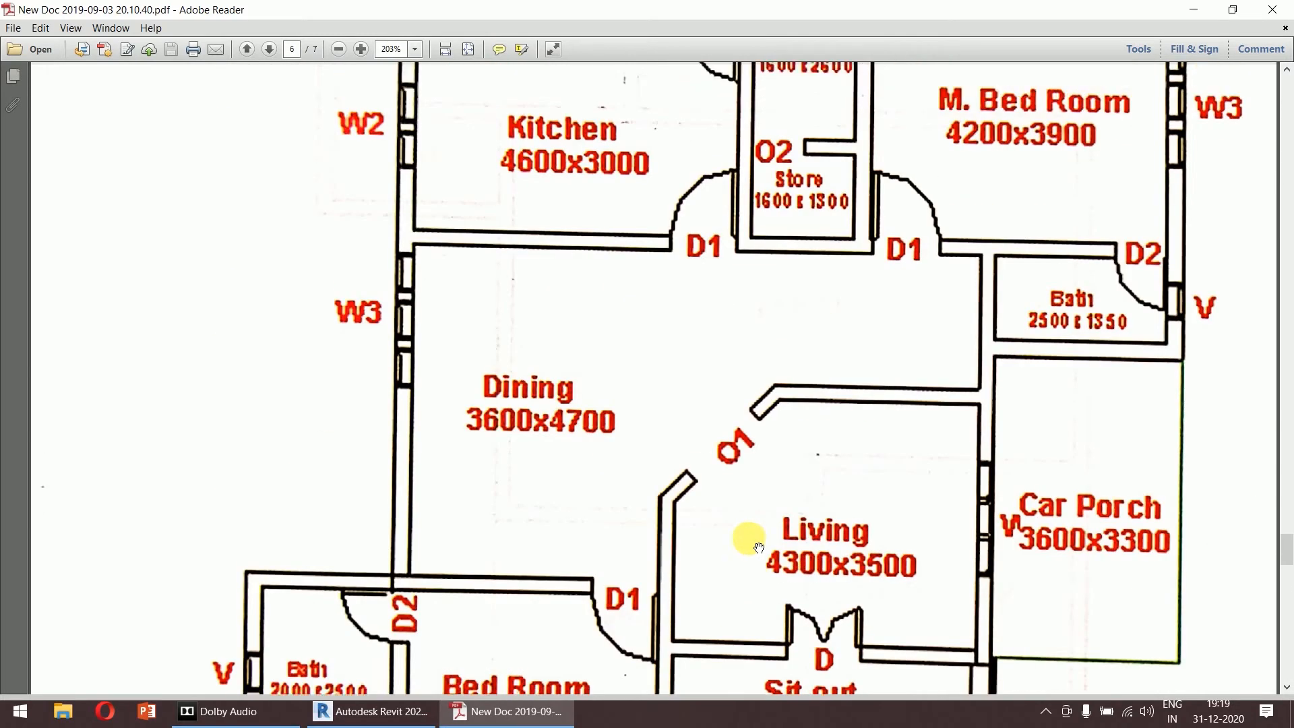
{"action": "scroll", "coordinate": [736, 512], "scroll_direction": "up", "scroll_amount": 2}
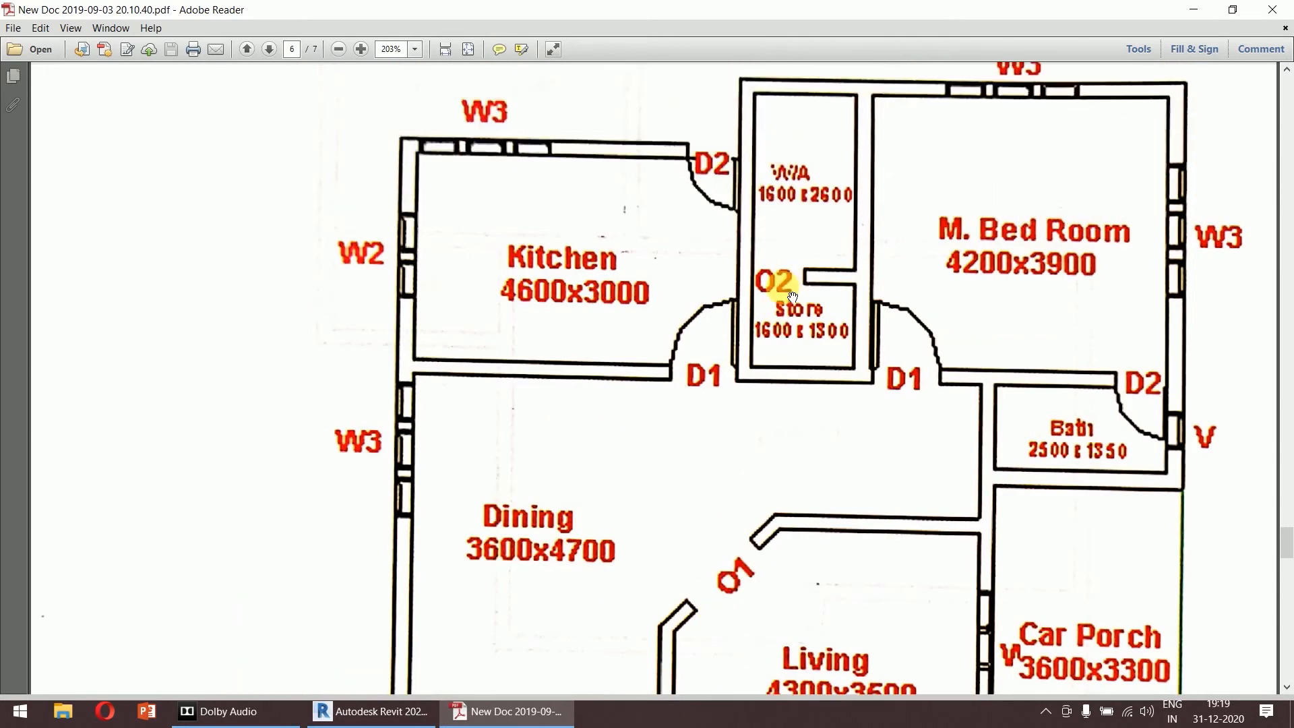
{"action": "scroll", "coordinate": [793, 291], "scroll_direction": "down", "scroll_amount": 1}
Switch back to Revit, open the Ground Floor plan and set its underlay base level to None.
{"action": "left_click", "coordinate": [367, 719]}
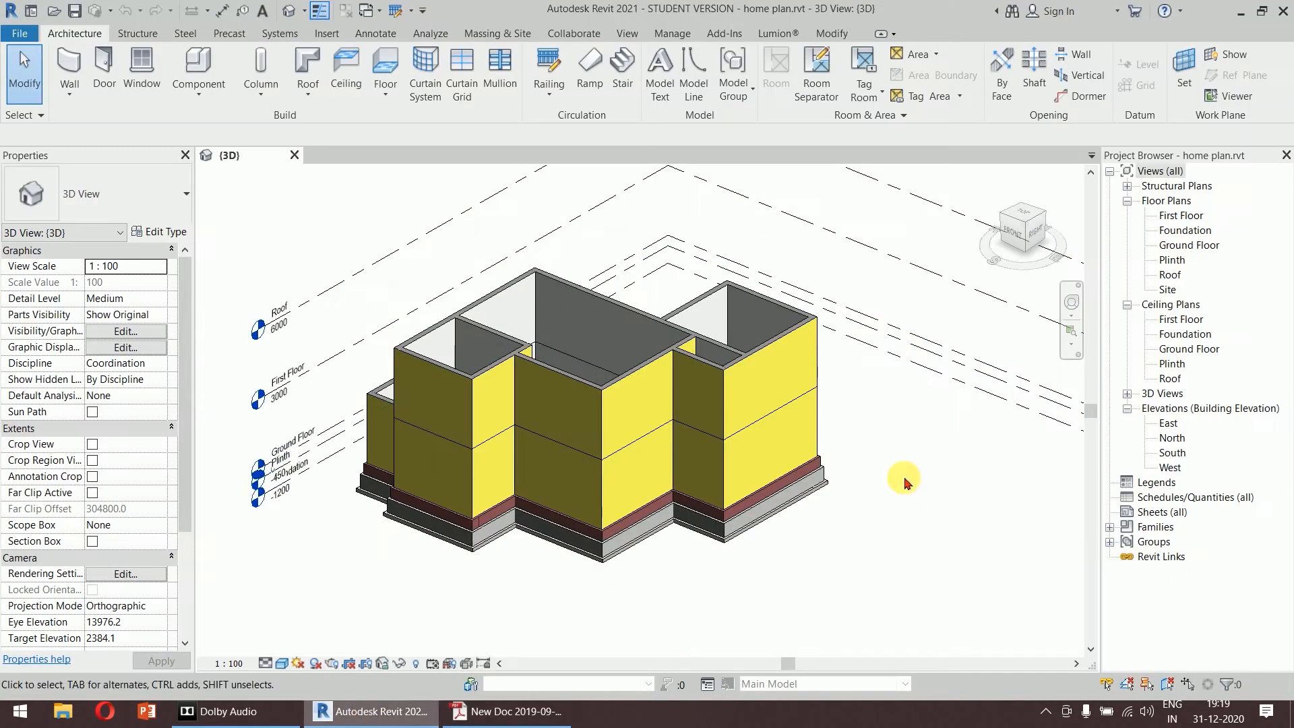
{"action": "double_click", "coordinate": [1188, 247]}
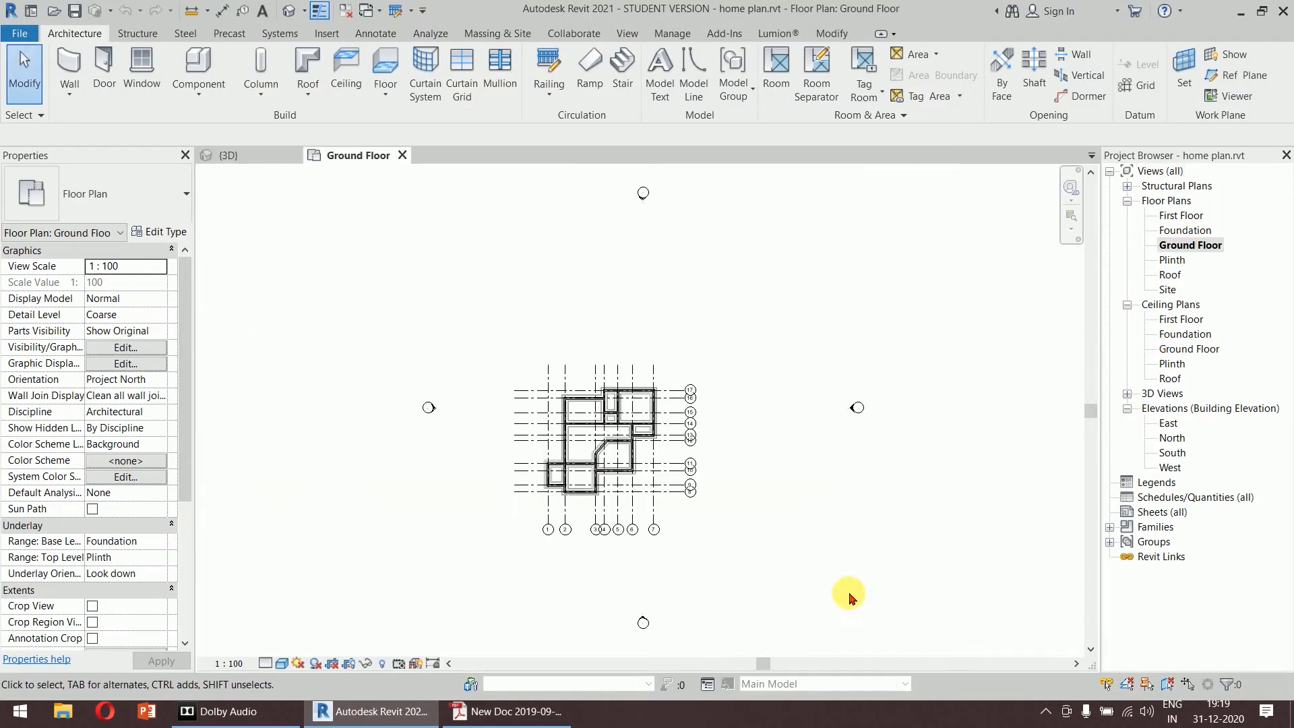
{"action": "scroll", "coordinate": [632, 461], "scroll_direction": "up", "scroll_amount": 3}
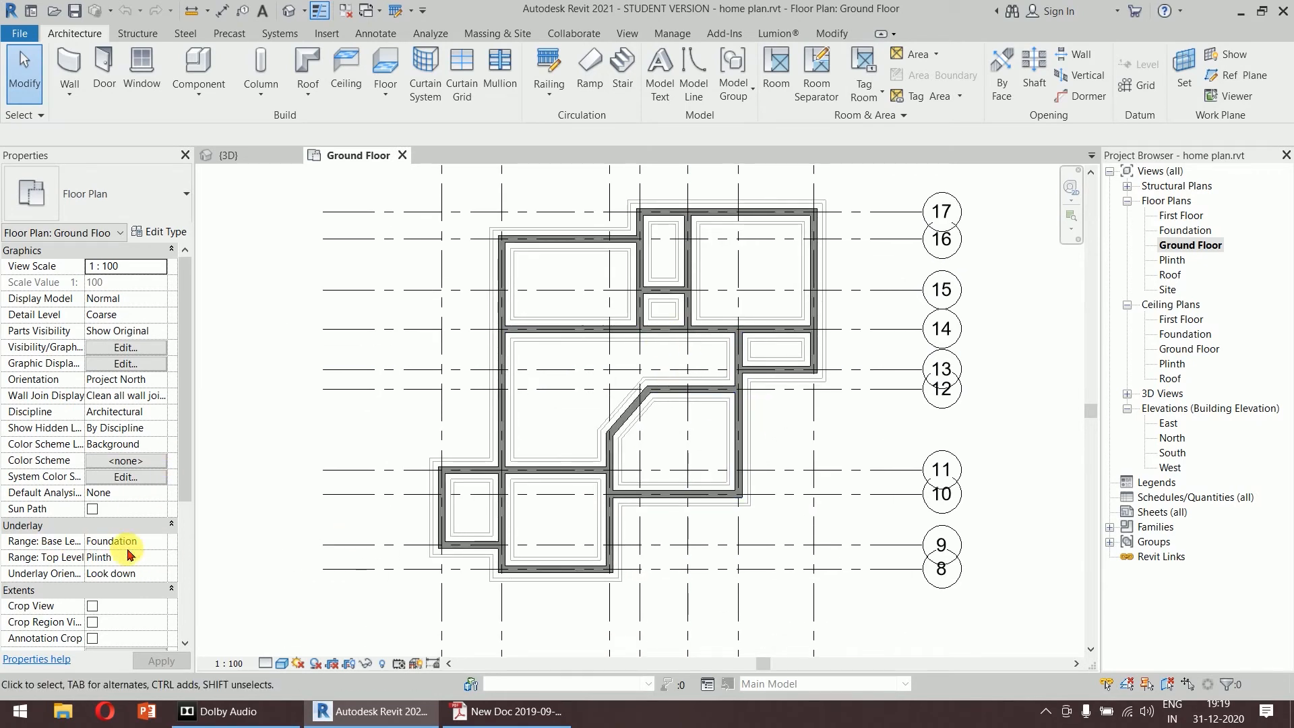
{"action": "left_click", "coordinate": [162, 544]}
{"action": "left_click", "coordinate": [132, 553]}
{"action": "left_click", "coordinate": [162, 662]}
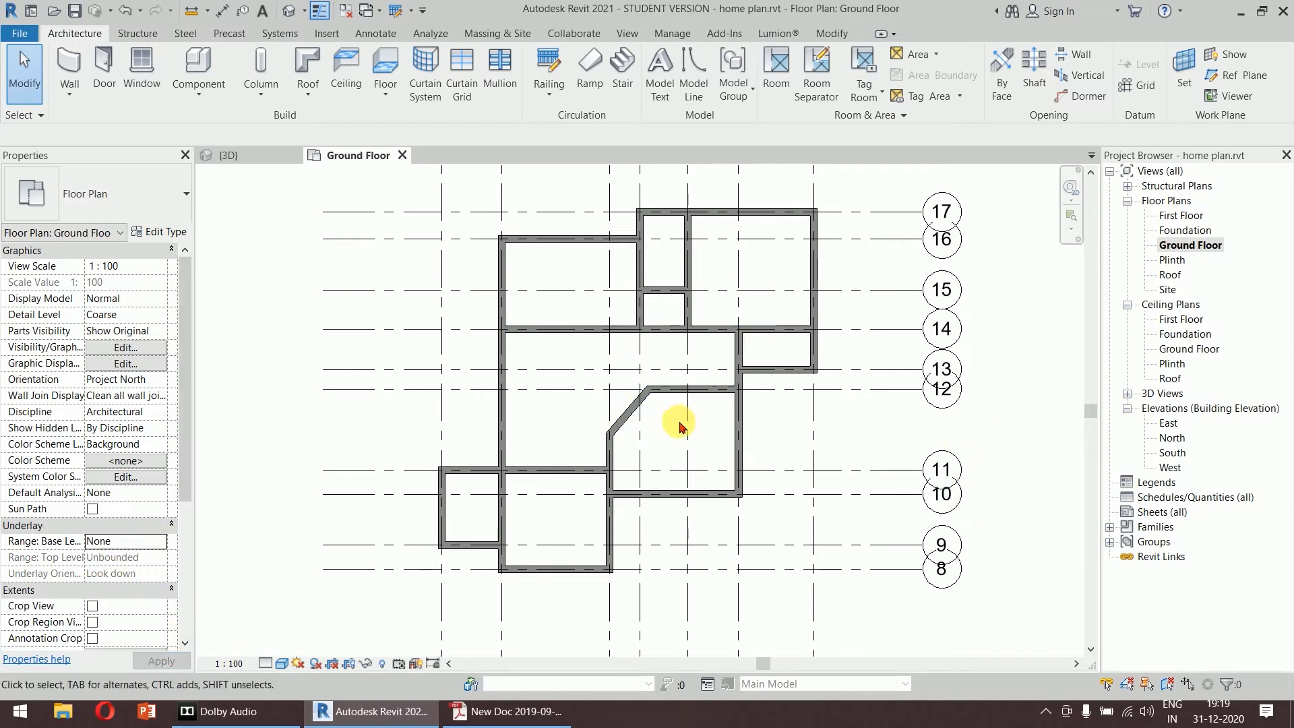
Inspect the diagonal living room wall and the short store partition wall on the Ground Floor plan.
{"action": "scroll", "coordinate": [679, 426], "scroll_direction": "up", "scroll_amount": 2}
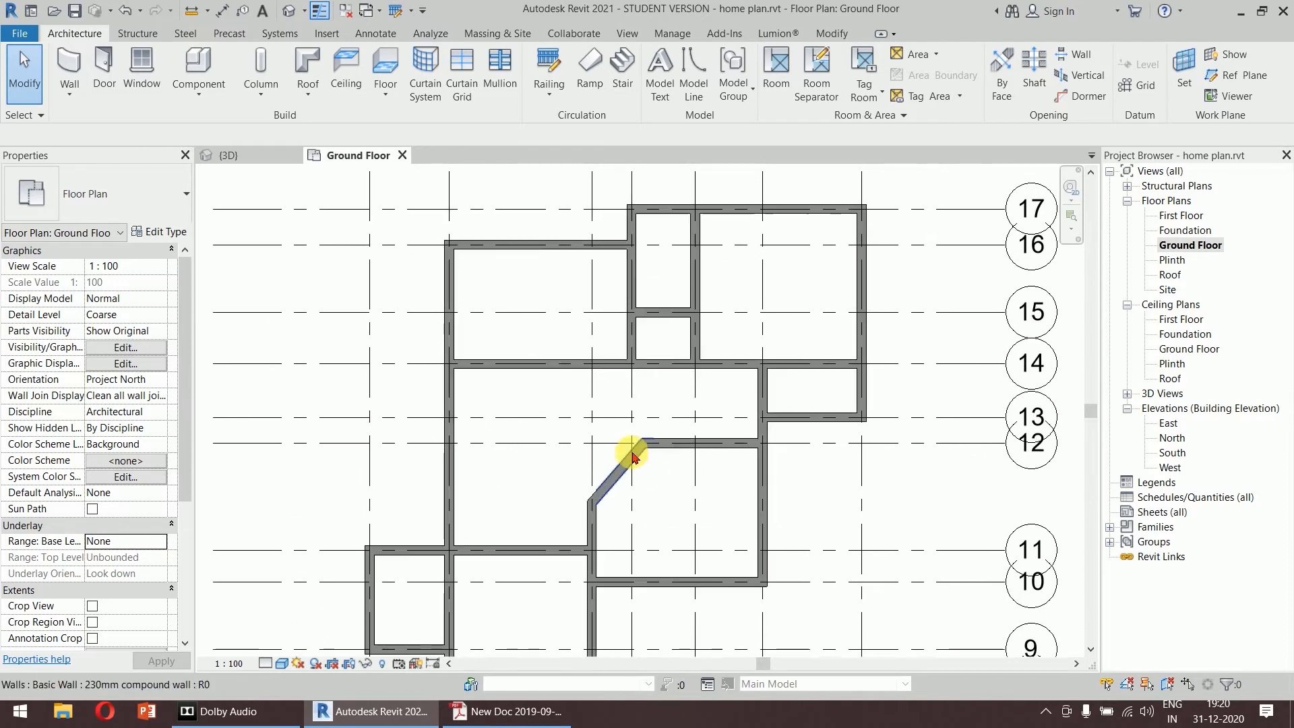
{"action": "left_click", "coordinate": [624, 458]}
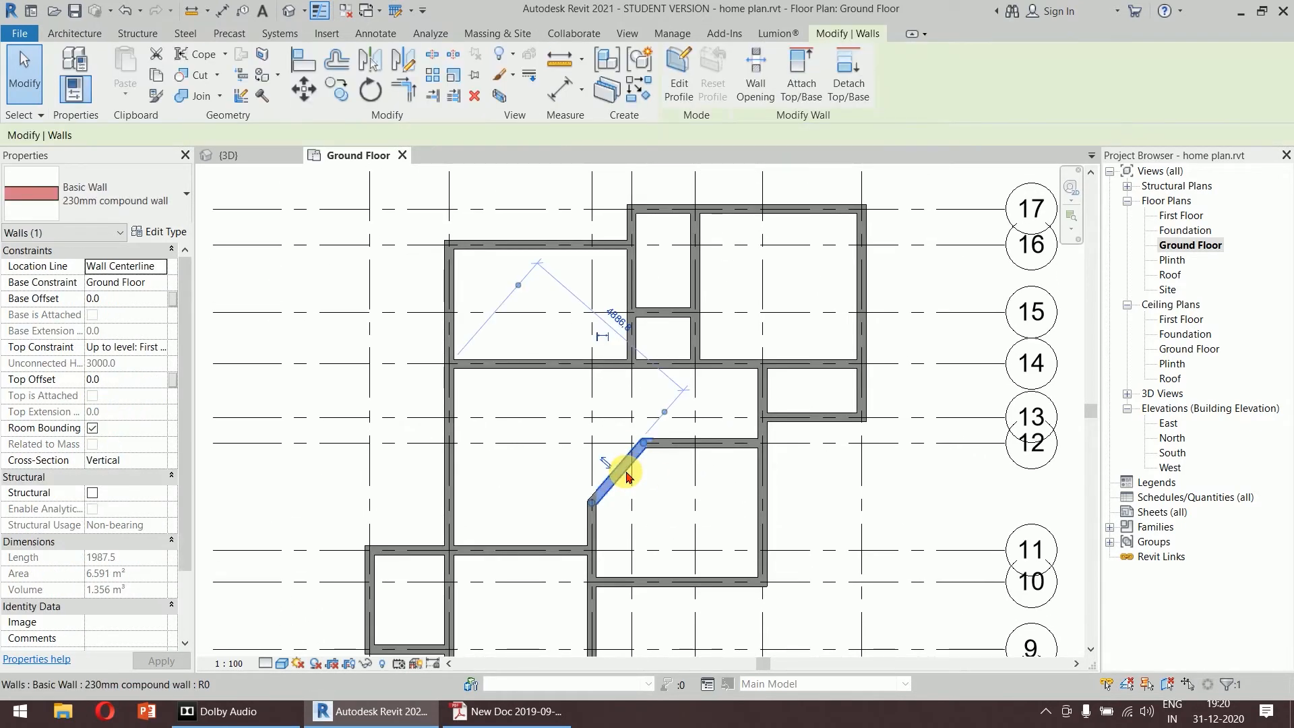
{"action": "left_click", "coordinate": [682, 488]}
{"action": "left_click", "coordinate": [661, 312]}
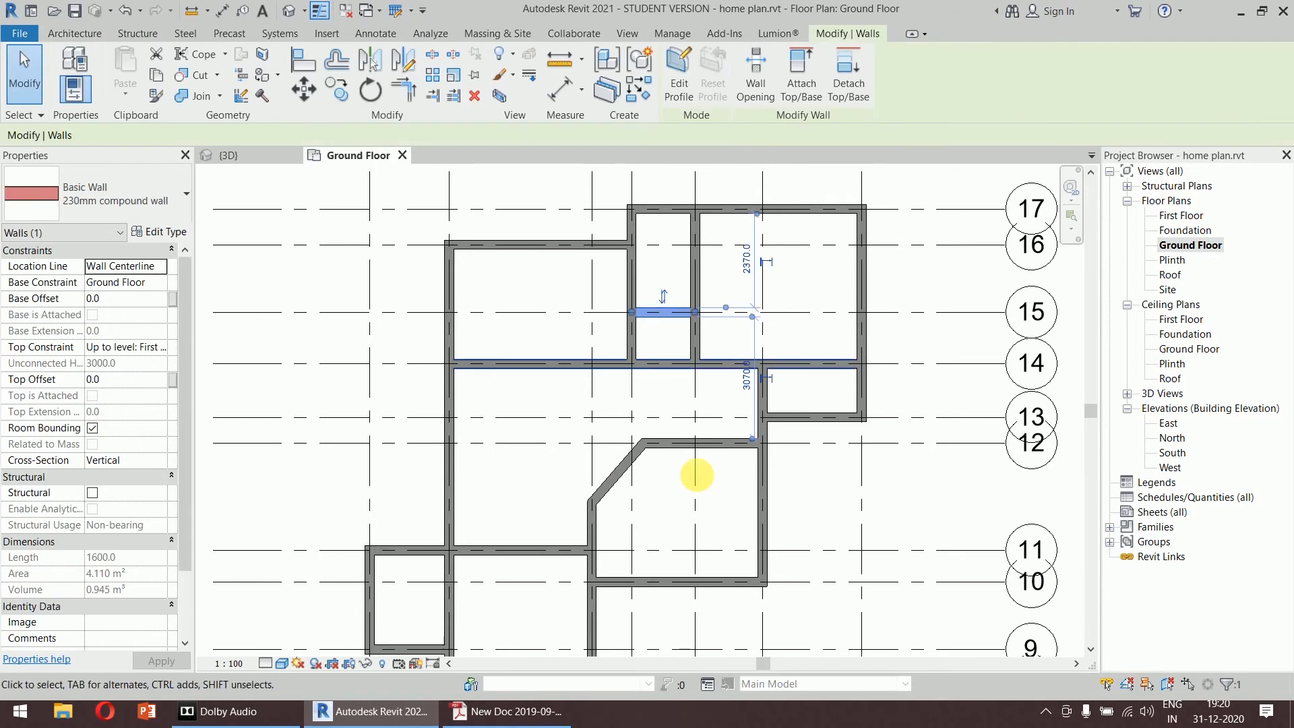
{"action": "left_click", "coordinate": [658, 483]}
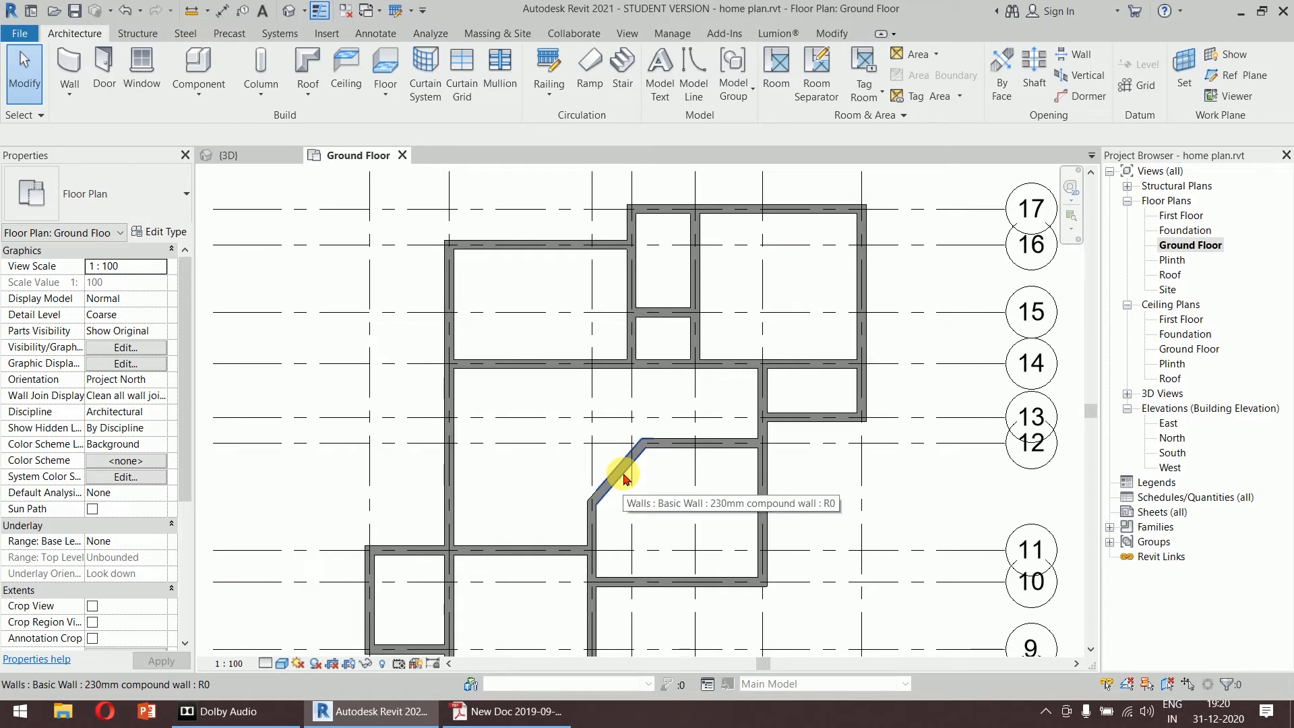
{"action": "left_click", "coordinate": [623, 477]}
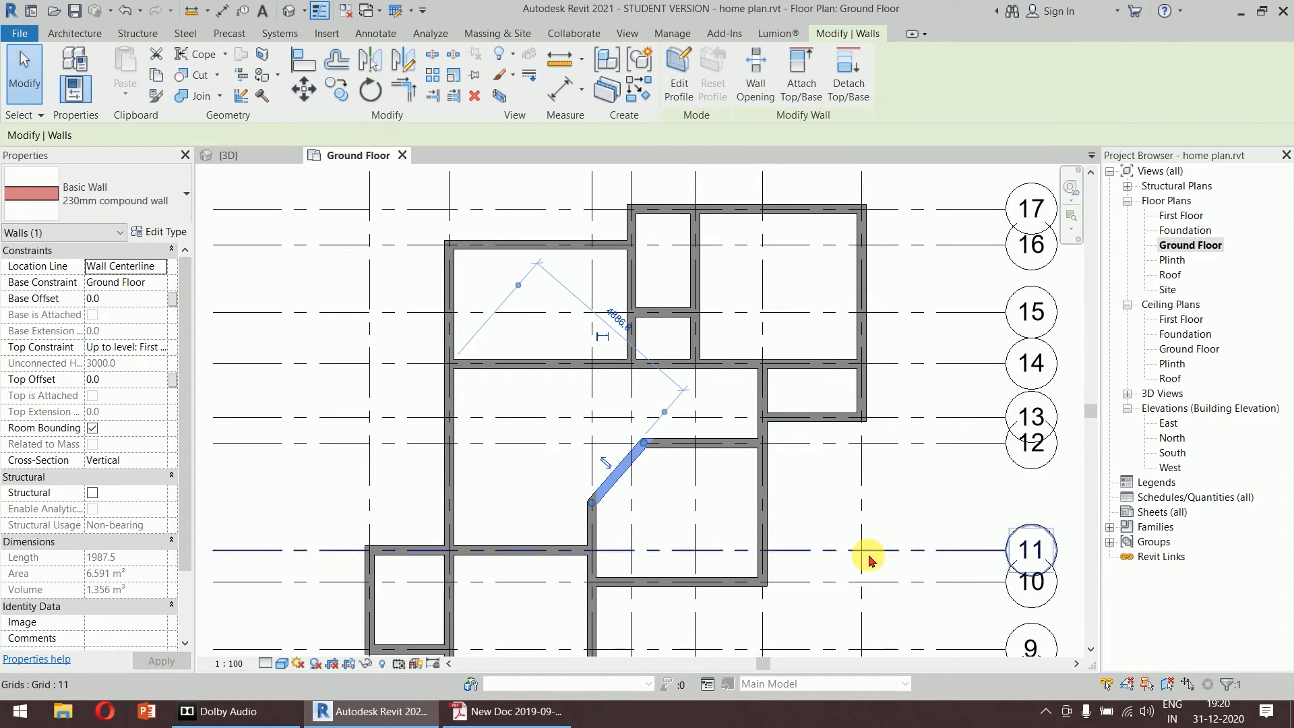
{"action": "left_click", "coordinate": [820, 507]}
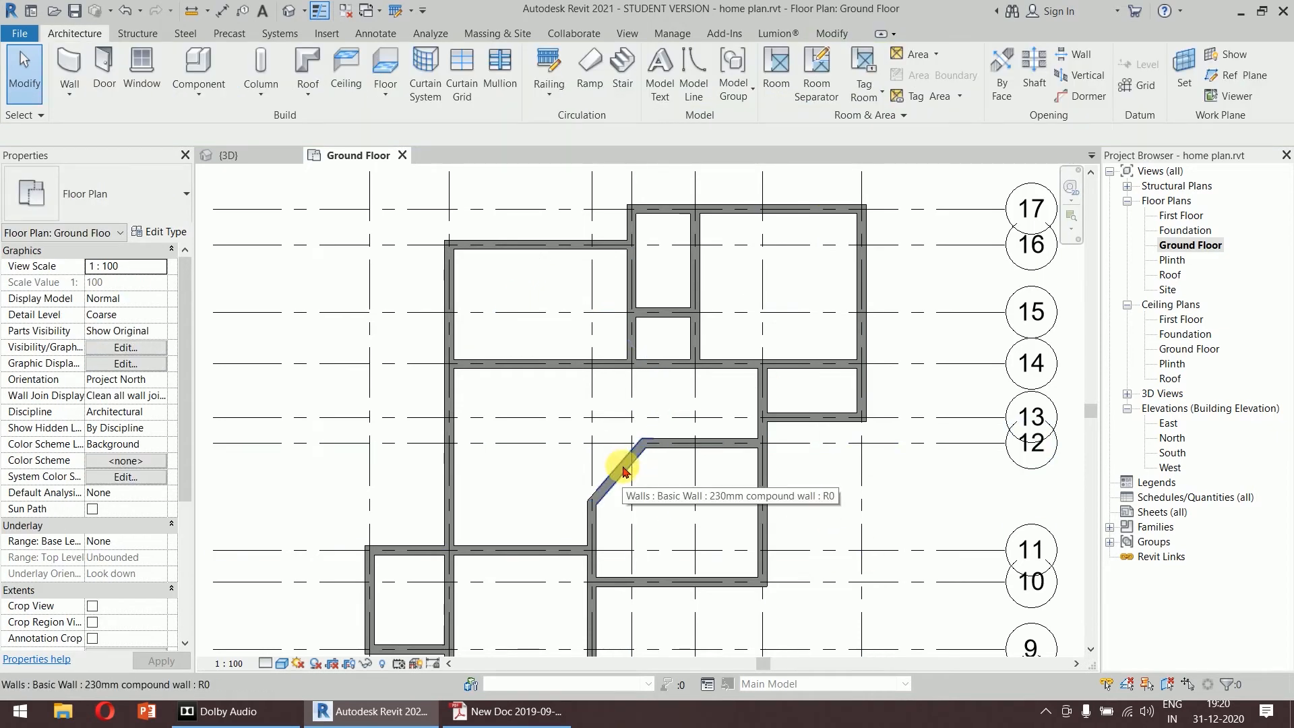
Hide the four outer walls of the front corner, two per storey, in the 3D view to expose the diagonal wall.
{"action": "left_click", "coordinate": [237, 154]}
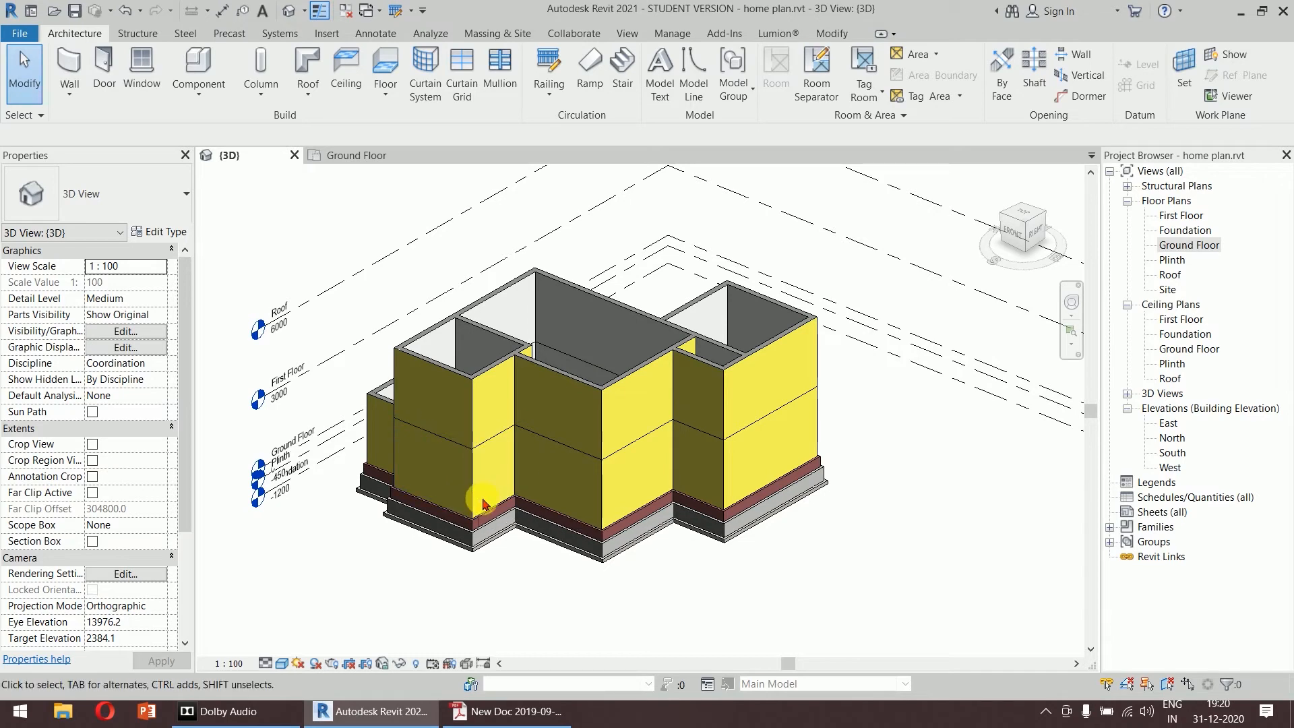
{"action": "left_click", "coordinate": [650, 376]}
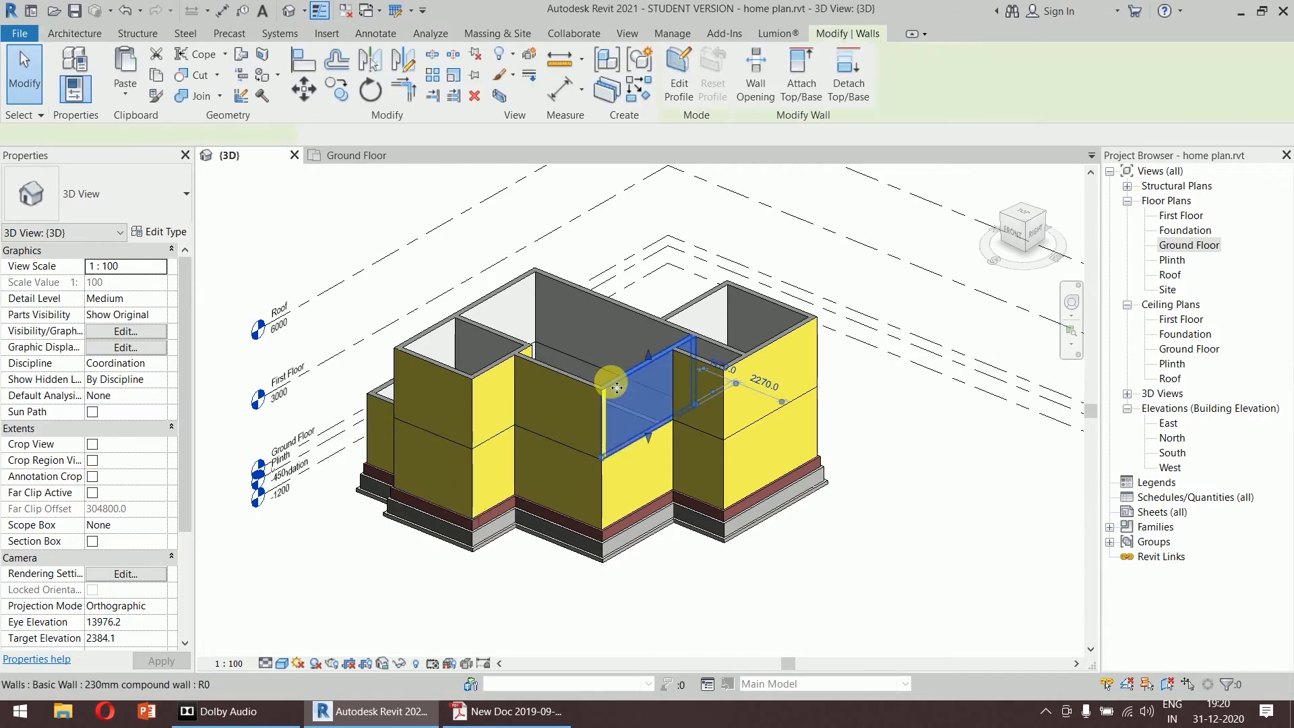
{"action": "left_click", "coordinate": [564, 379], "text": "ctrl"}
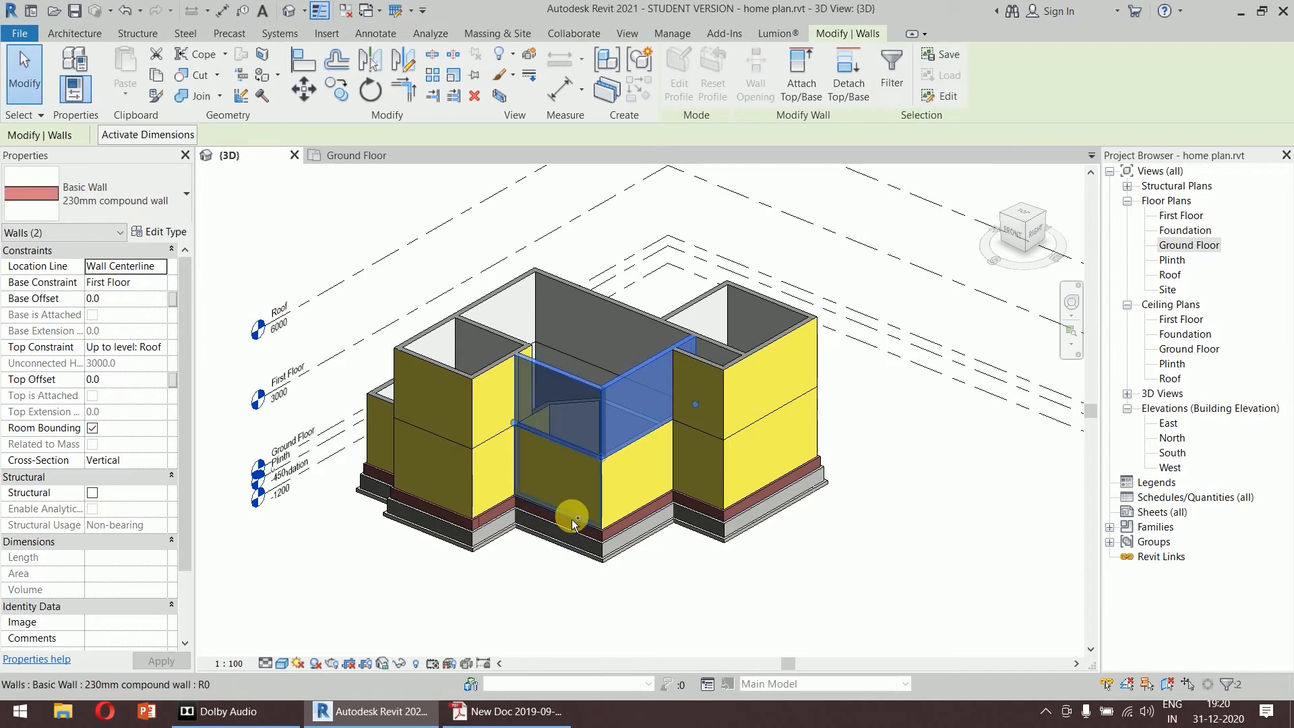
{"action": "left_click", "coordinate": [573, 517], "text": "ctrl"}
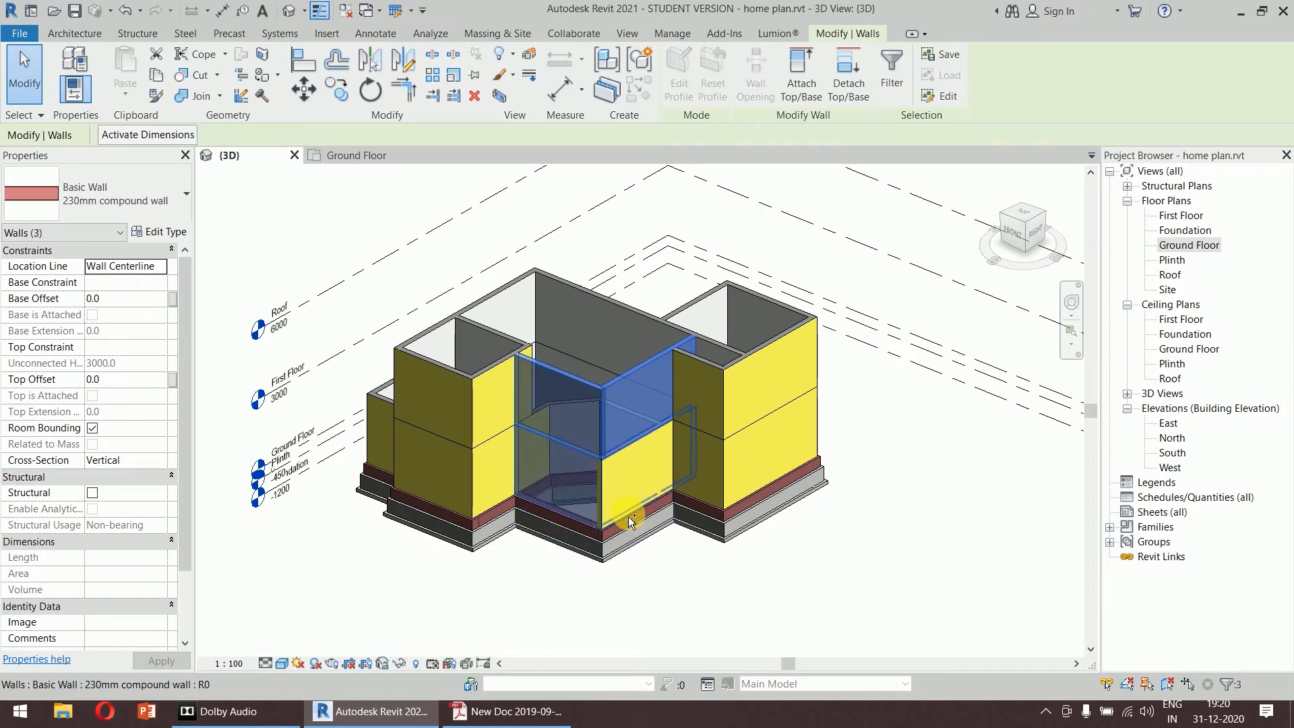
{"action": "left_click", "coordinate": [628, 516], "text": "ctrl"}
{"action": "right_click", "coordinate": [631, 516]}
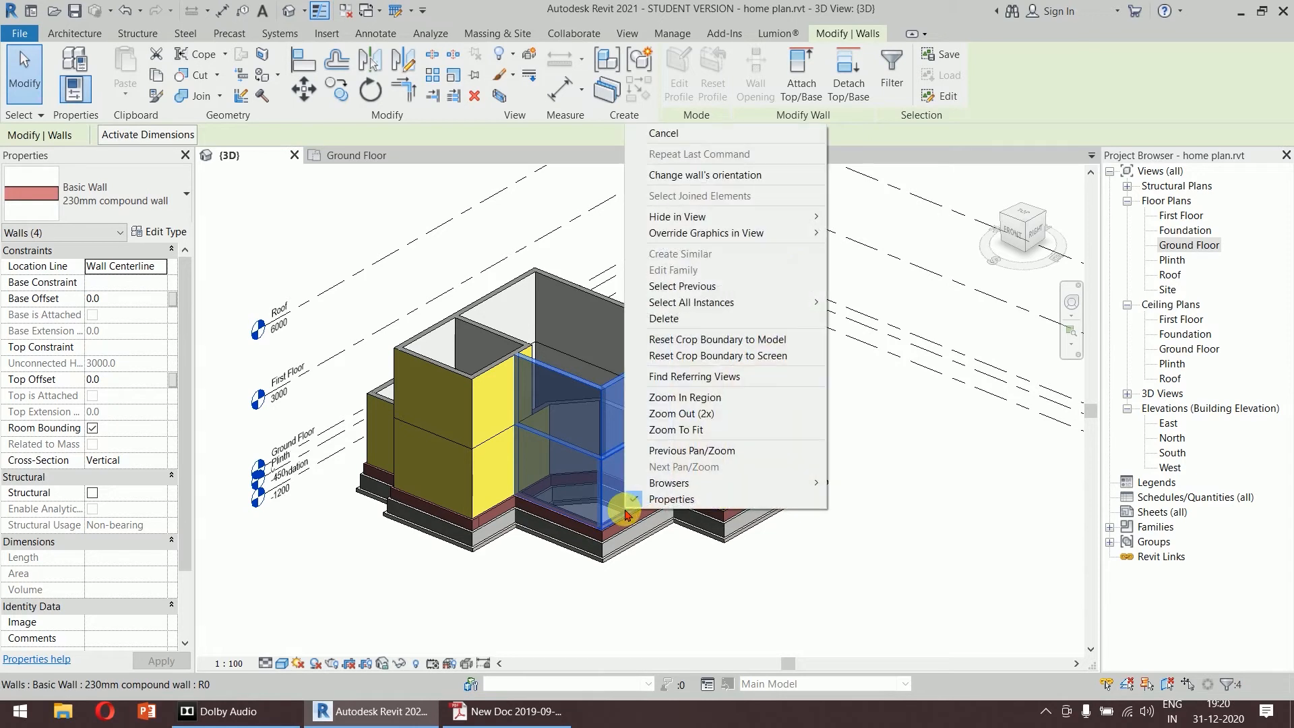
{"action": "mouse_move", "coordinate": [797, 224]}
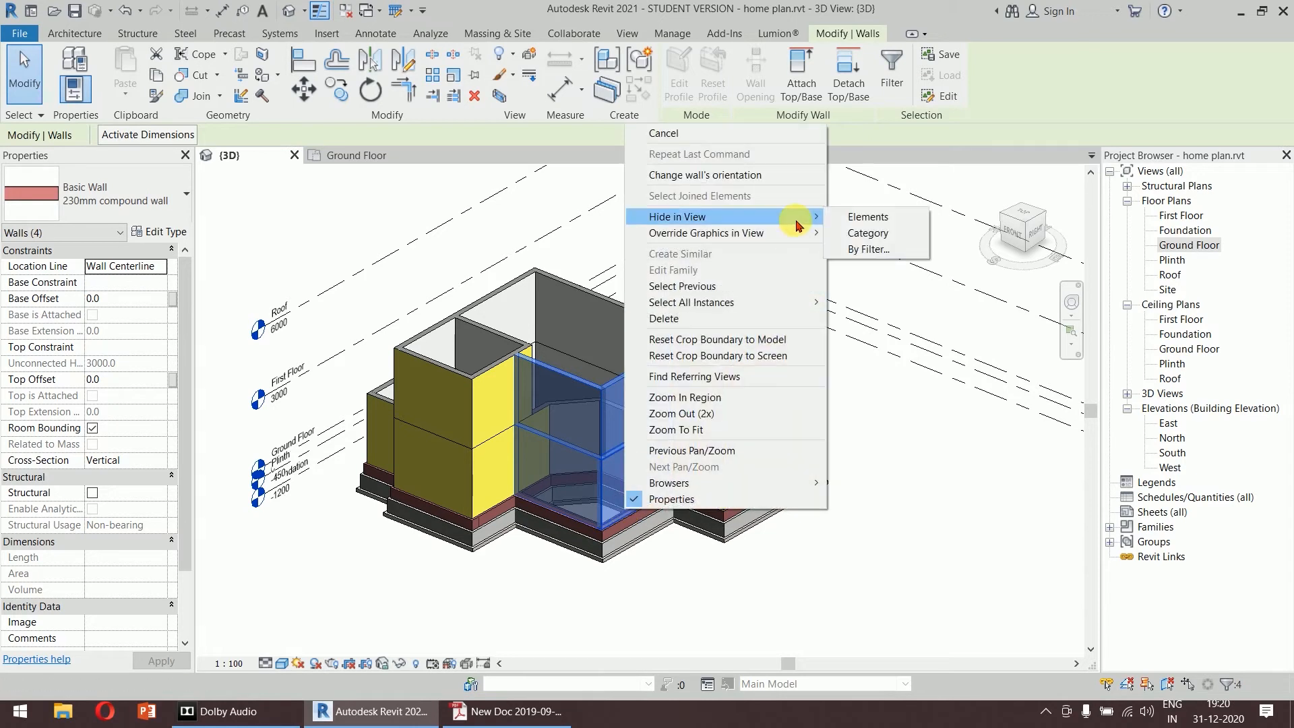
{"action": "left_click", "coordinate": [871, 223]}
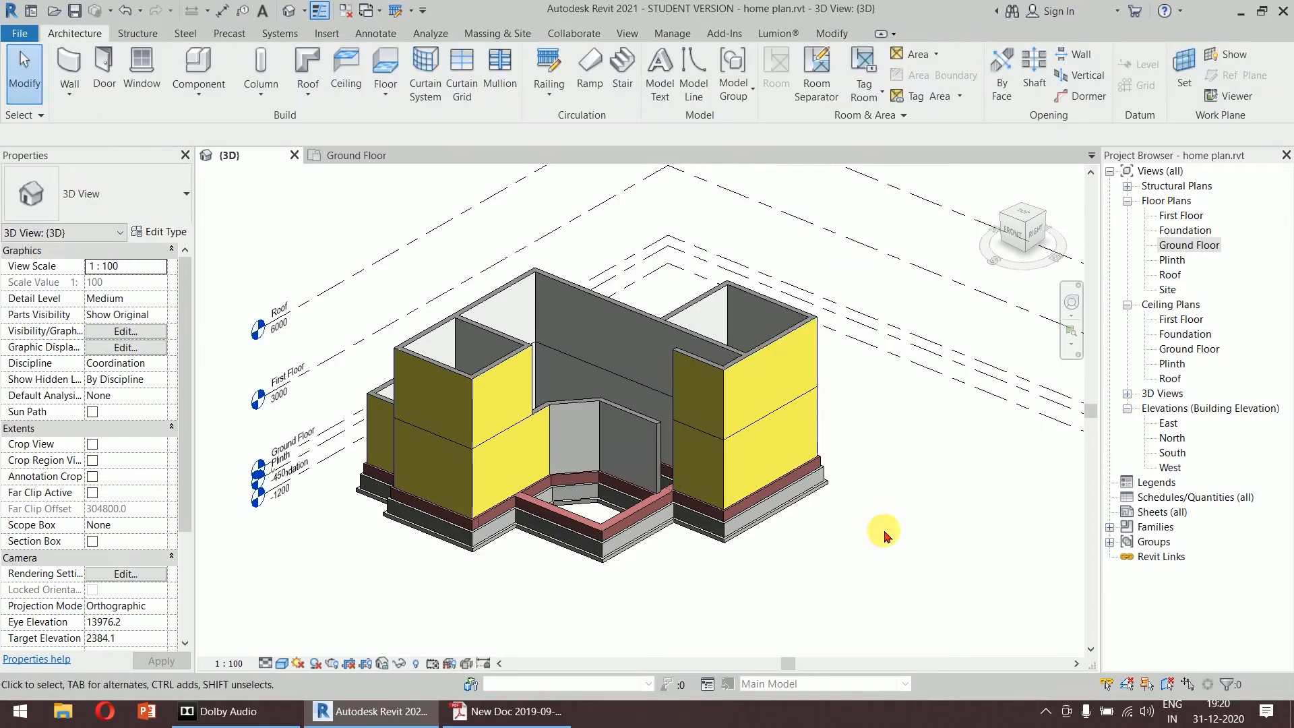
View the exposed diagonal wall up close in 3D, and return to the Ground Floor plan.
{"action": "scroll", "coordinate": [578, 364], "scroll_direction": "up", "scroll_amount": 10}
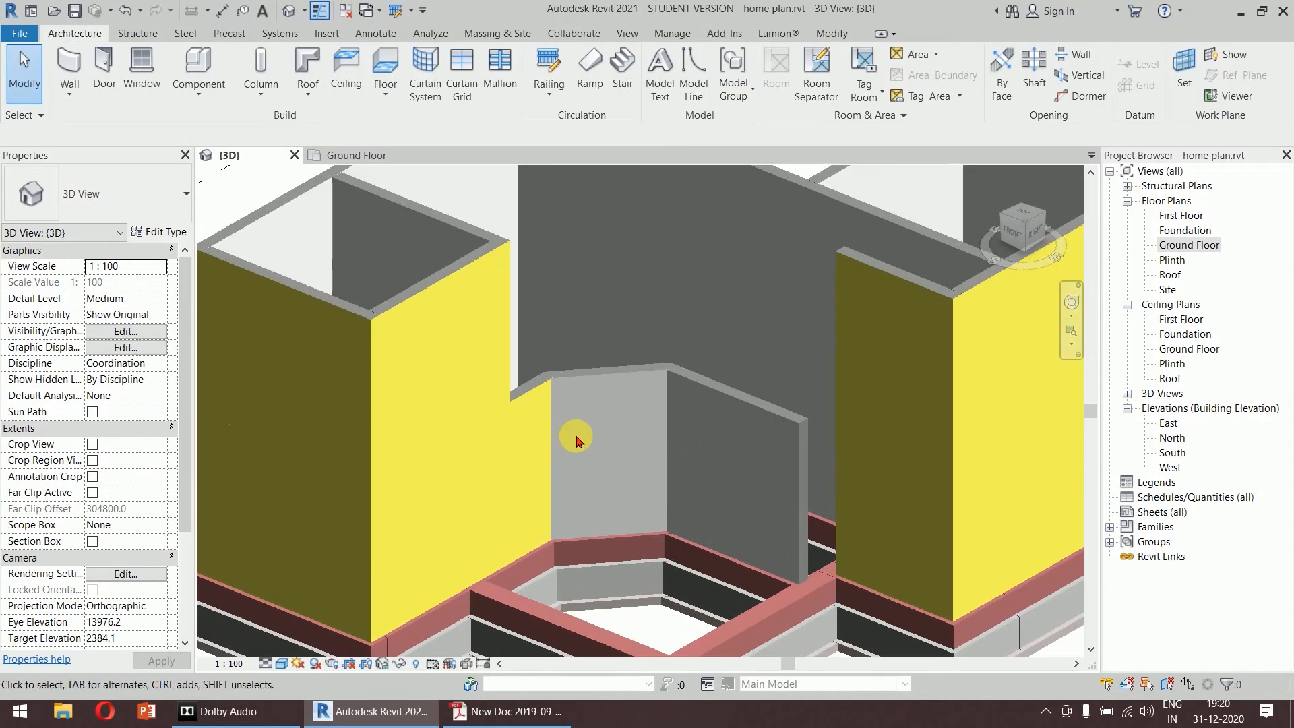
{"action": "middle_click_drag", "start_coordinate": [608, 439], "coordinate": [594, 390]}
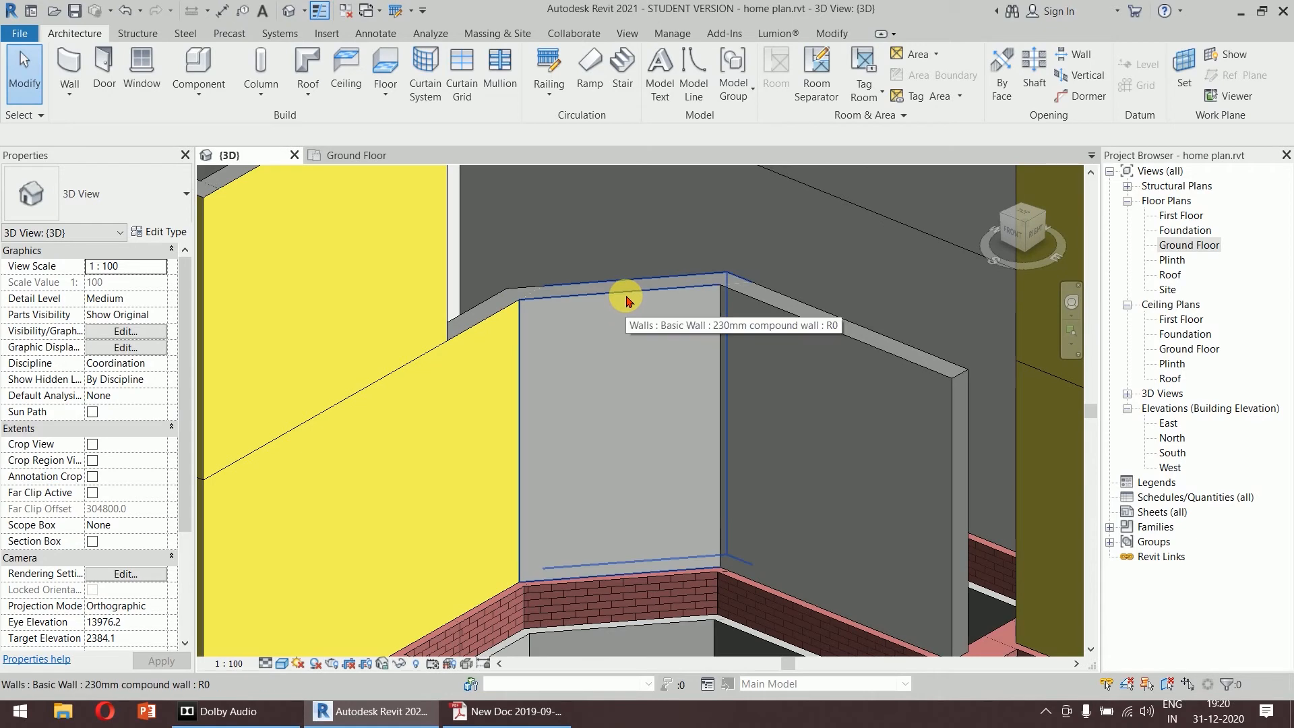
{"action": "scroll", "coordinate": [633, 344], "scroll_direction": "down", "scroll_amount": 3}
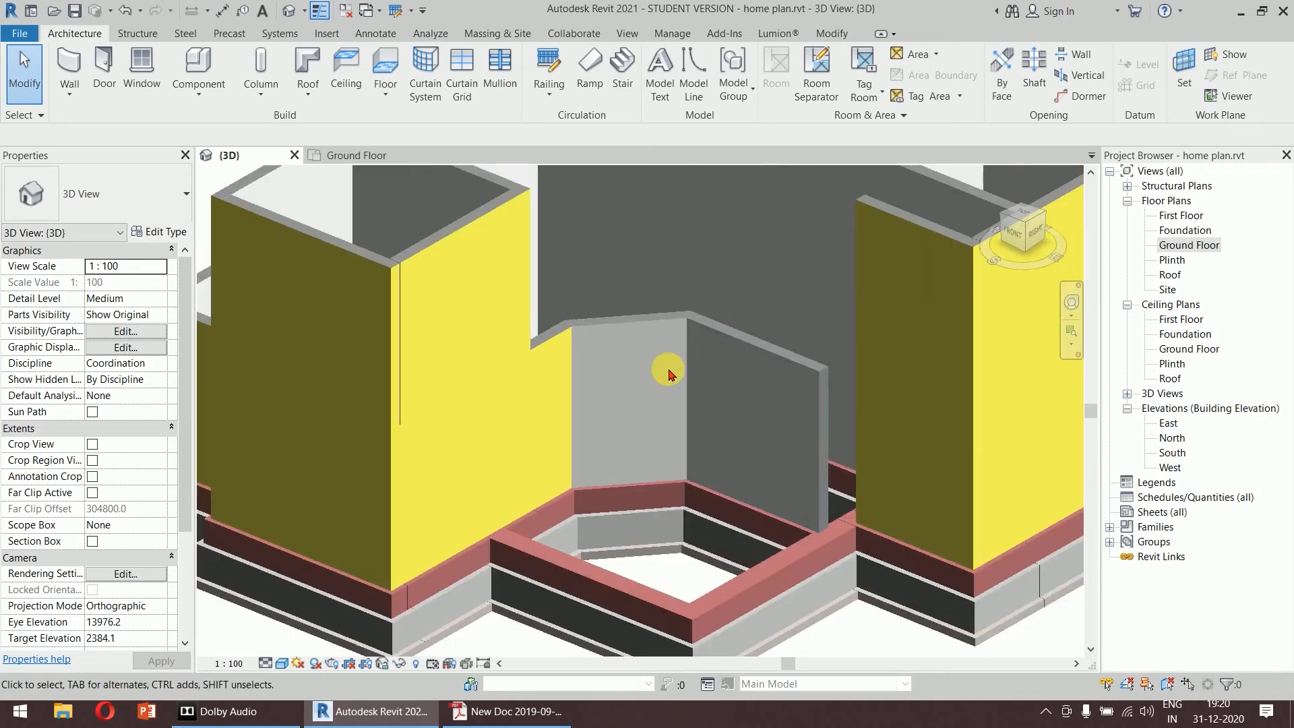
{"action": "double_click", "coordinate": [1199, 248]}
{"action": "middle_click_drag", "start_coordinate": [953, 505], "coordinate": [851, 436]}
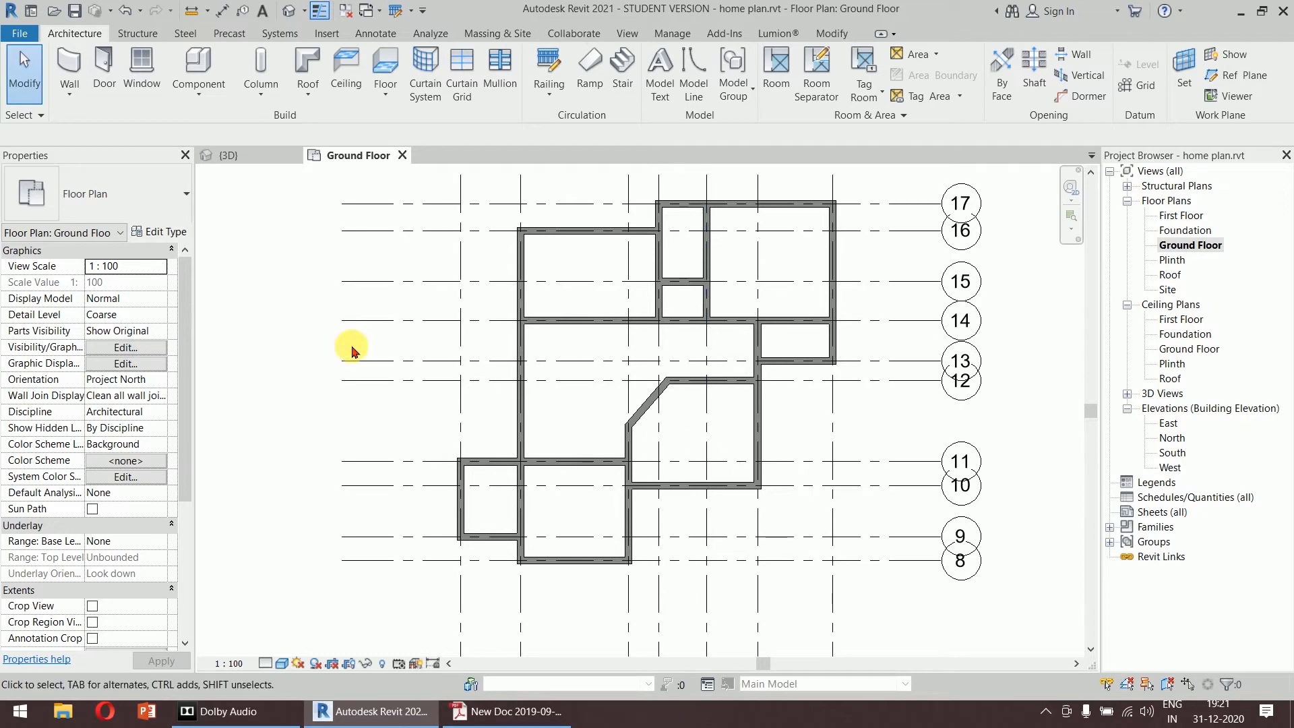
Create a perspective camera view on the Ground Floor plan from the room corner opposite the diagonal wall, with the target just past that wall.
{"action": "left_click", "coordinate": [305, 11]}
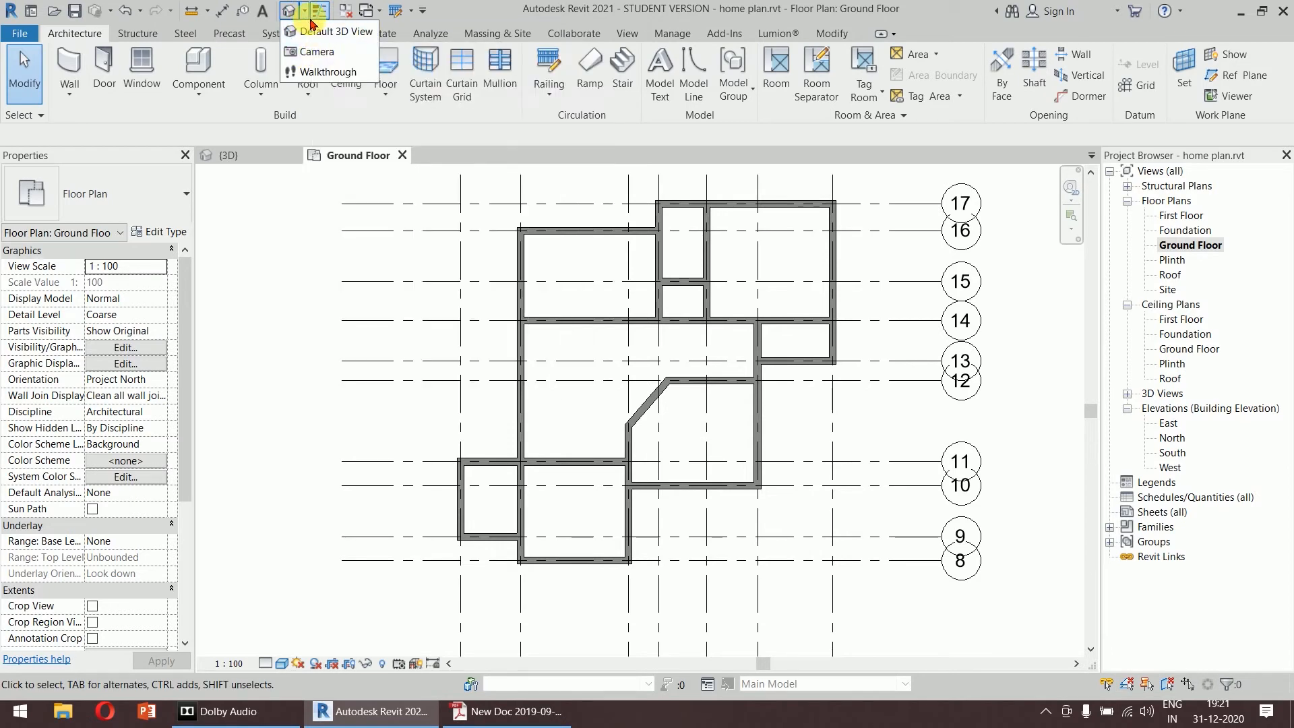
{"action": "left_click", "coordinate": [458, 8]}
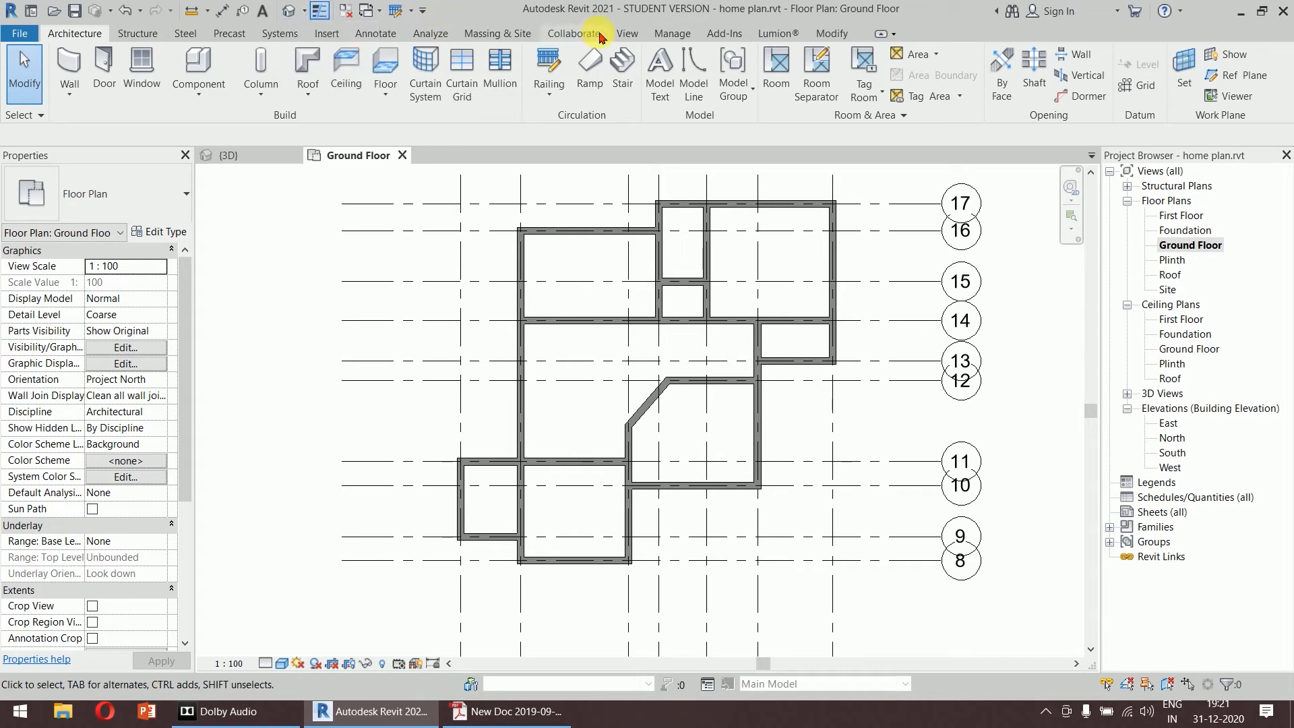
{"action": "left_click", "coordinate": [621, 35]}
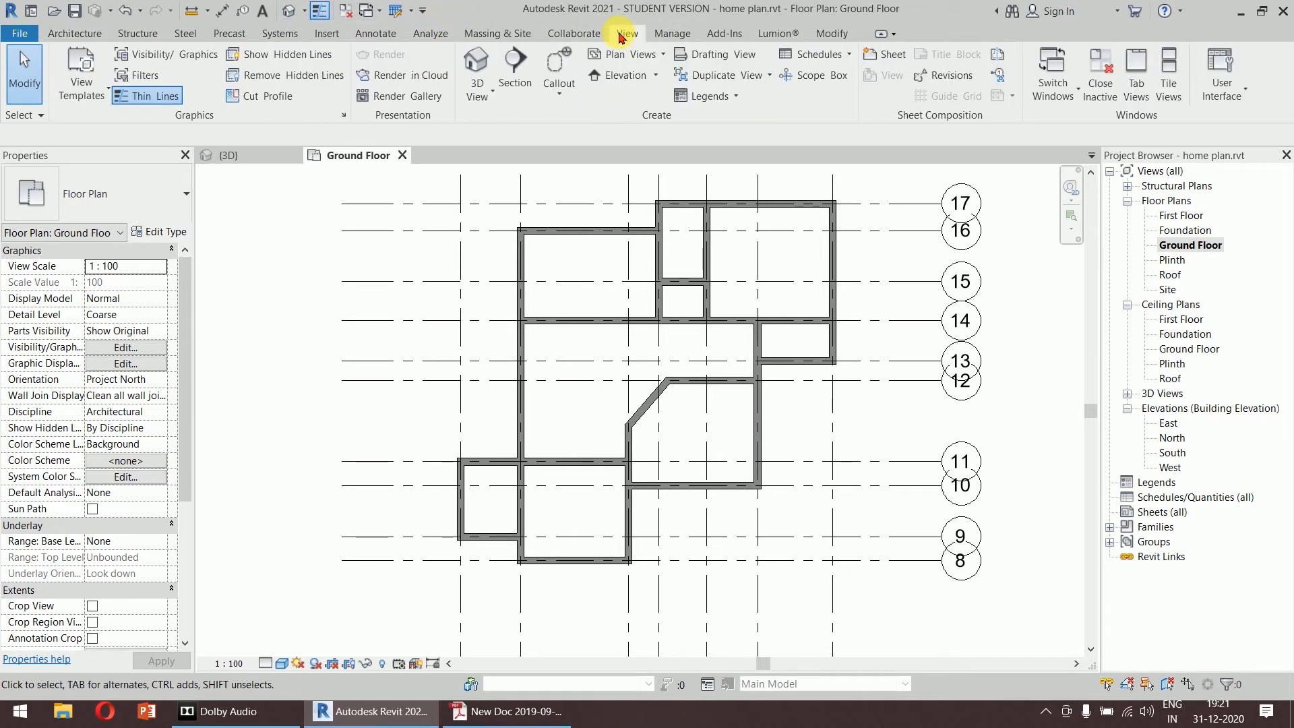
{"action": "left_click", "coordinate": [484, 100]}
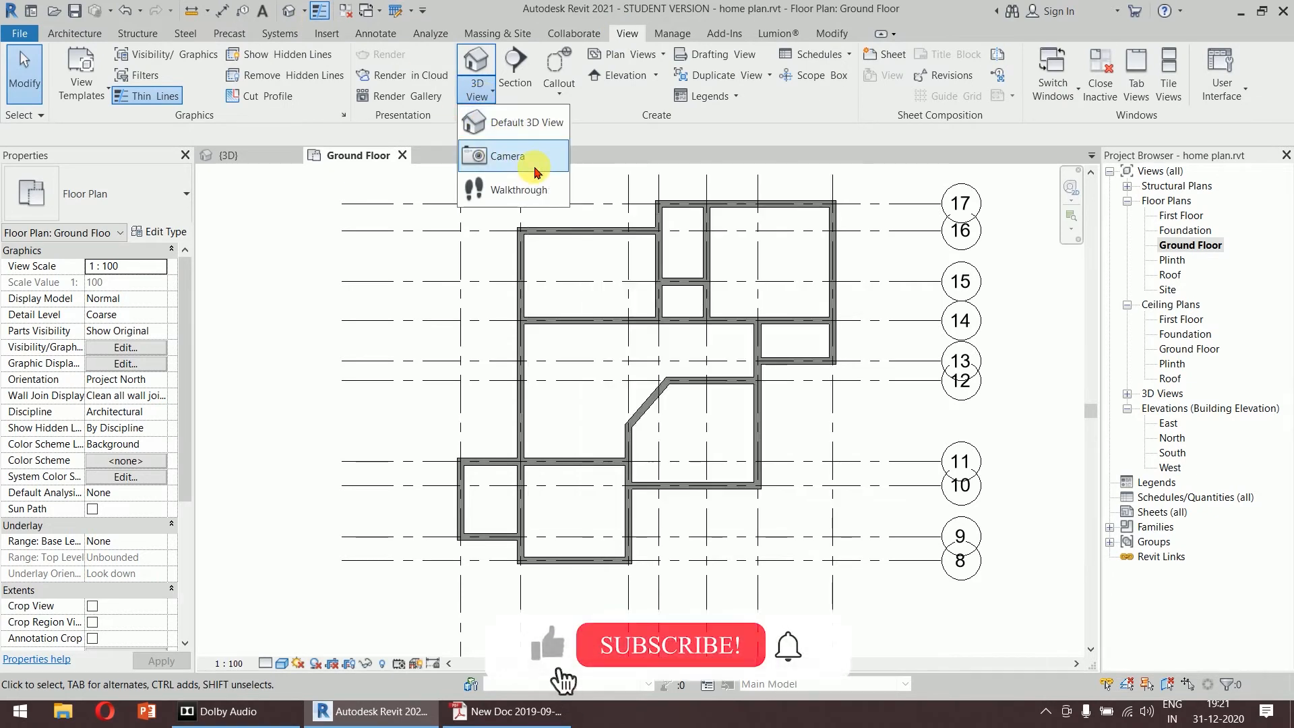
{"action": "left_click", "coordinate": [531, 167]}
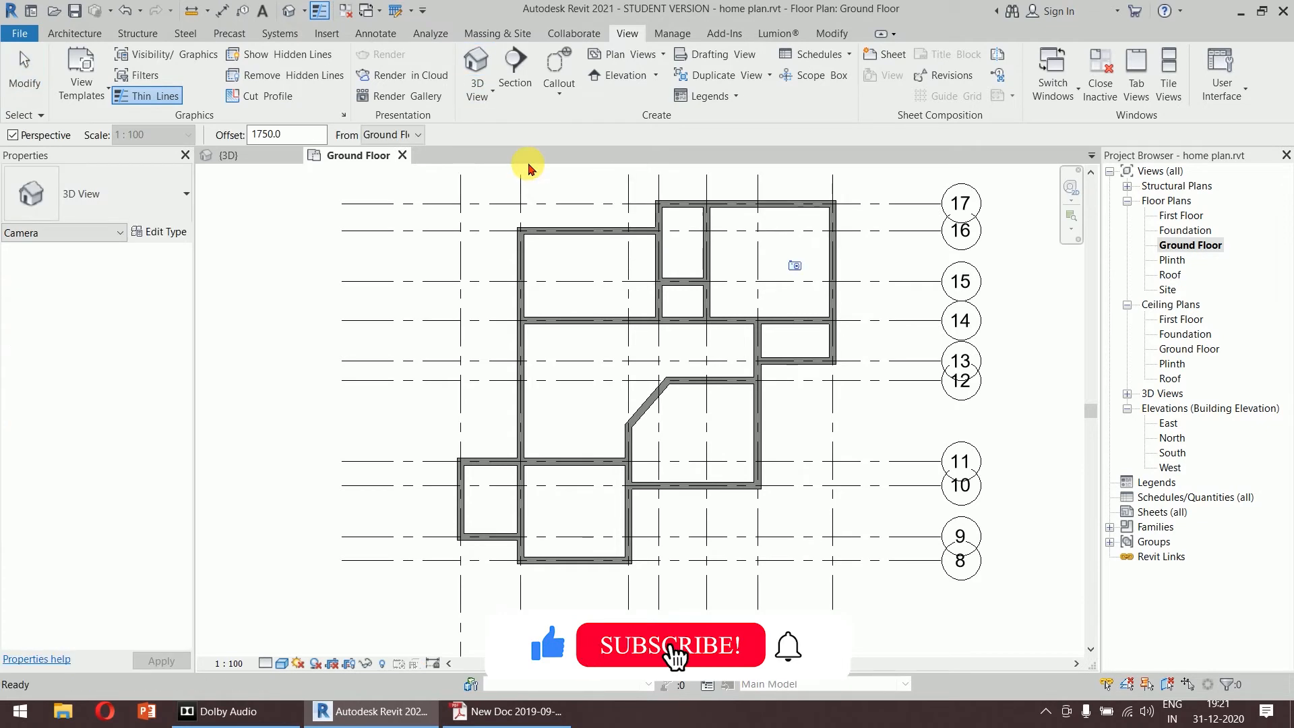
{"action": "scroll", "coordinate": [748, 450], "scroll_direction": "up", "scroll_amount": 4}
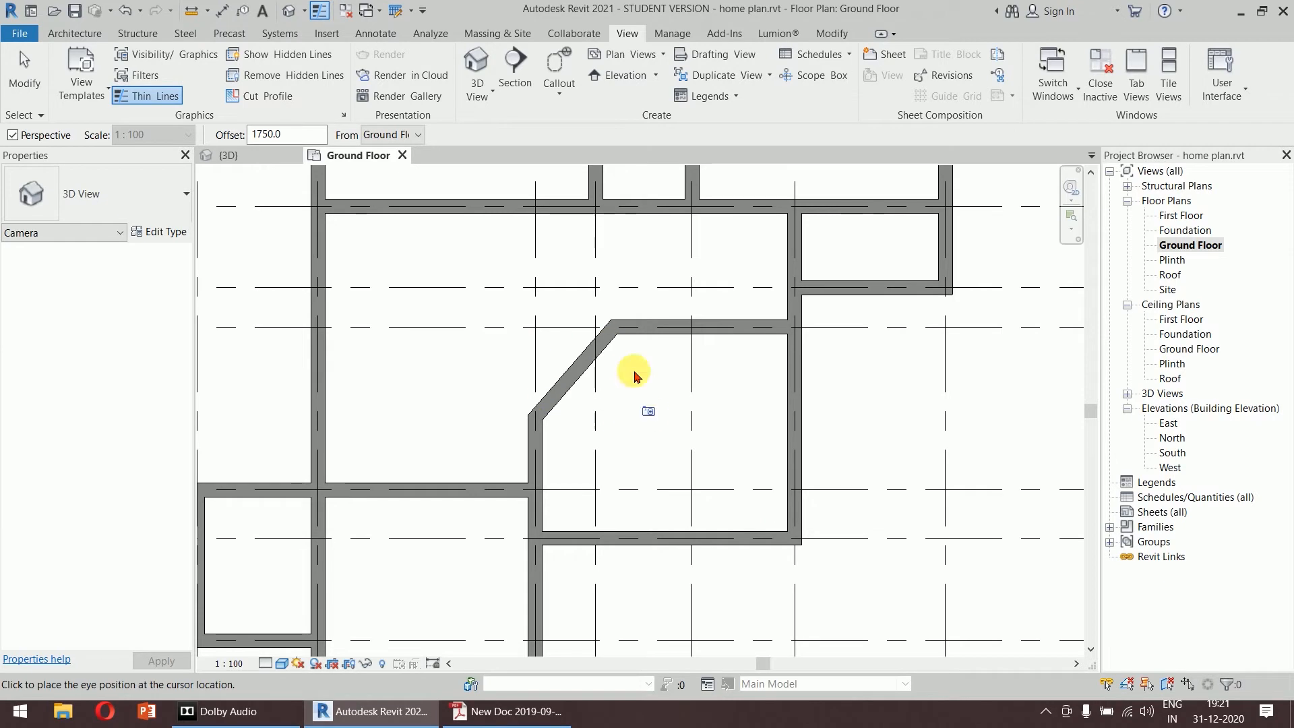
{"action": "left_click", "coordinate": [761, 509]}
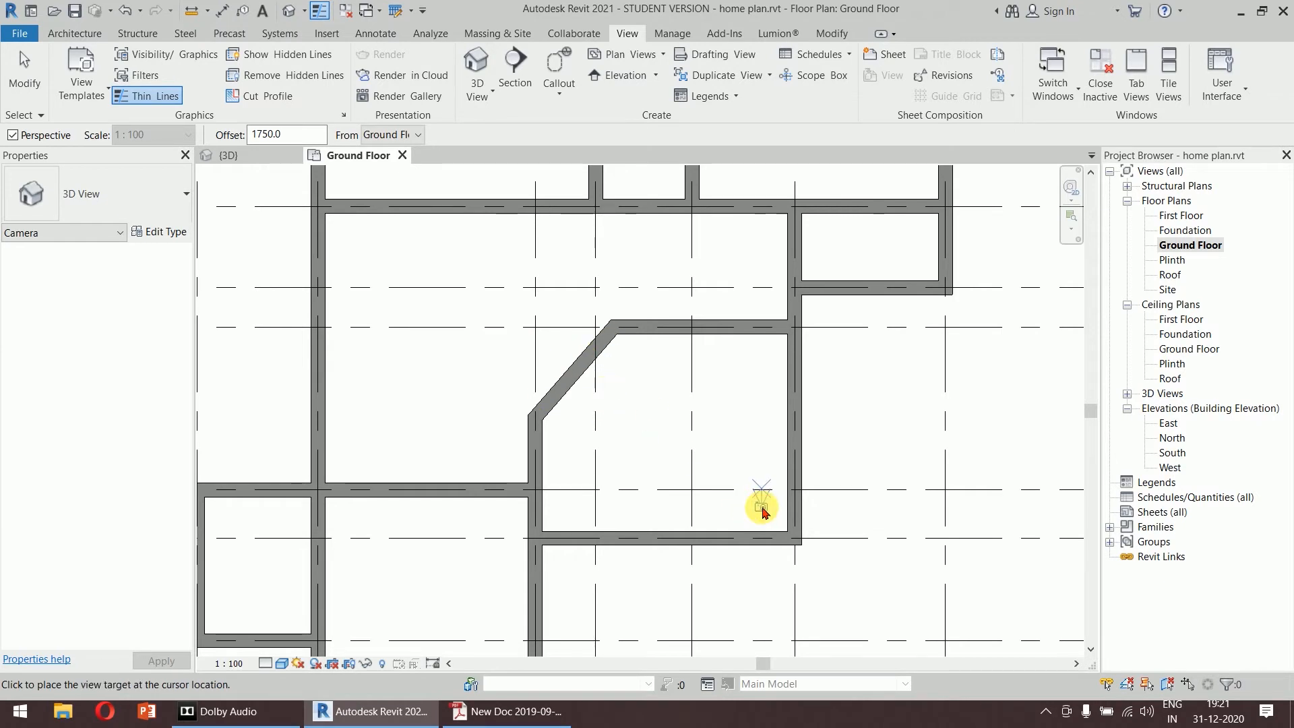
{"action": "left_click", "coordinate": [552, 351]}
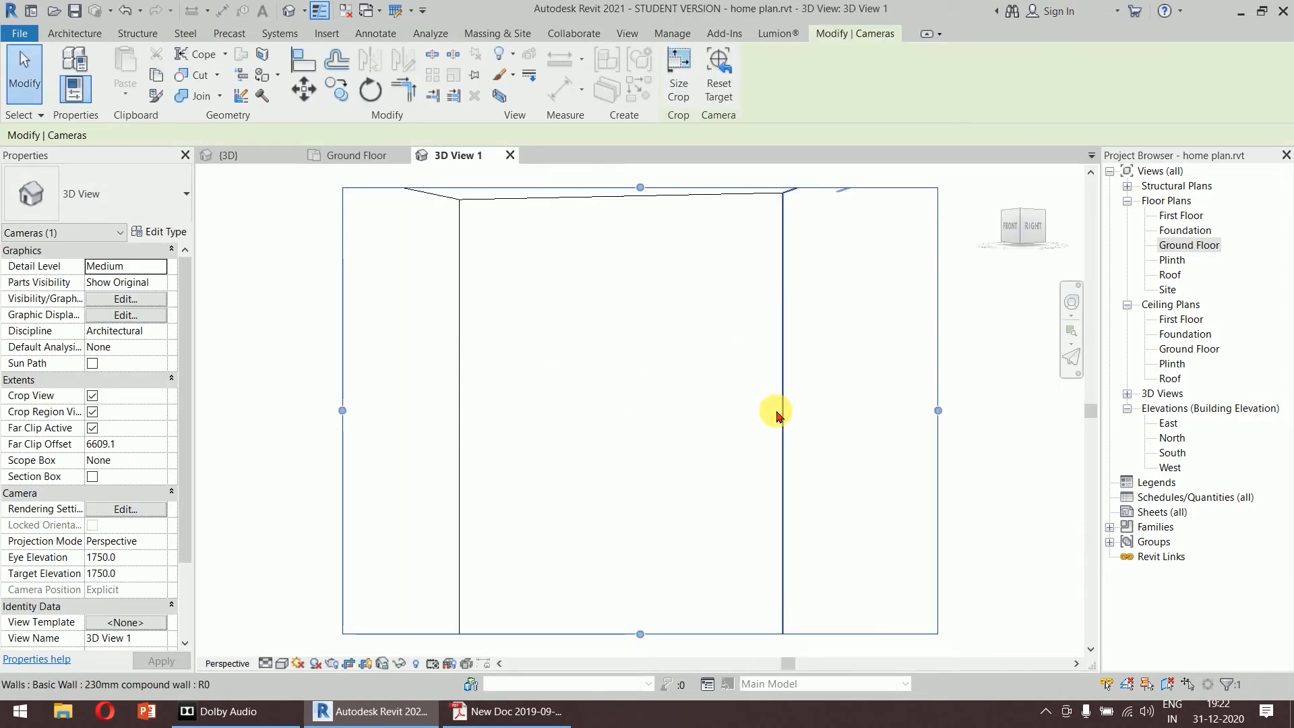
Enlarge the camera view's crop region on all four sides to frame the full diagonal wall, and set the visual style to Shaded.
{"action": "scroll", "coordinate": [726, 432], "scroll_direction": "down", "scroll_amount": 4}
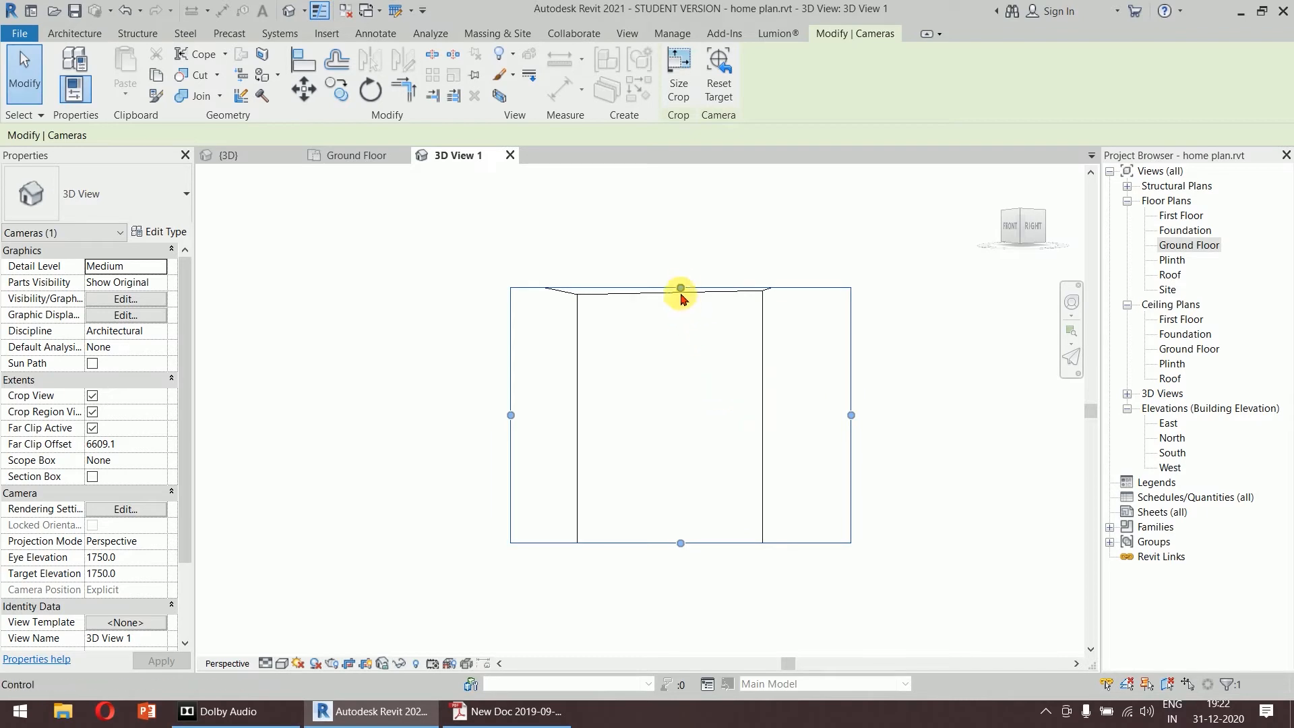
{"action": "left_click_drag", "start_coordinate": [681, 289], "coordinate": [681, 221]}
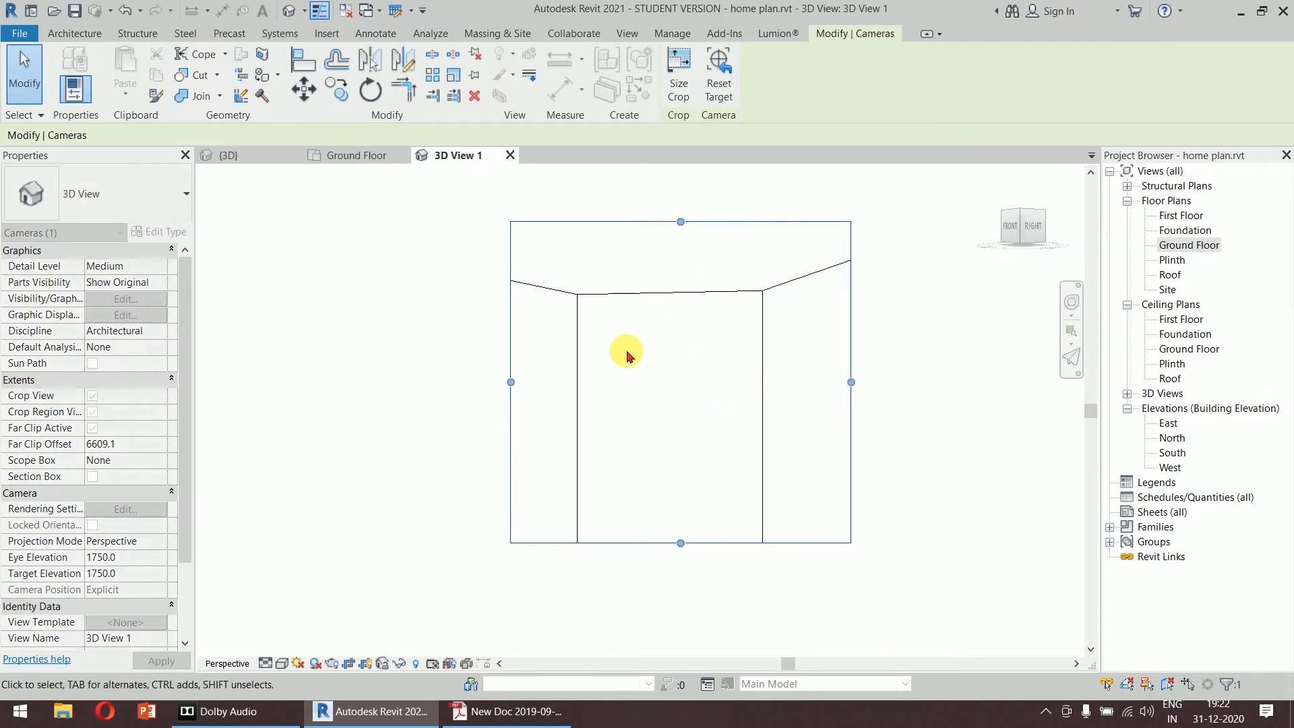
{"action": "left_click_drag", "start_coordinate": [512, 382], "coordinate": [481, 383]}
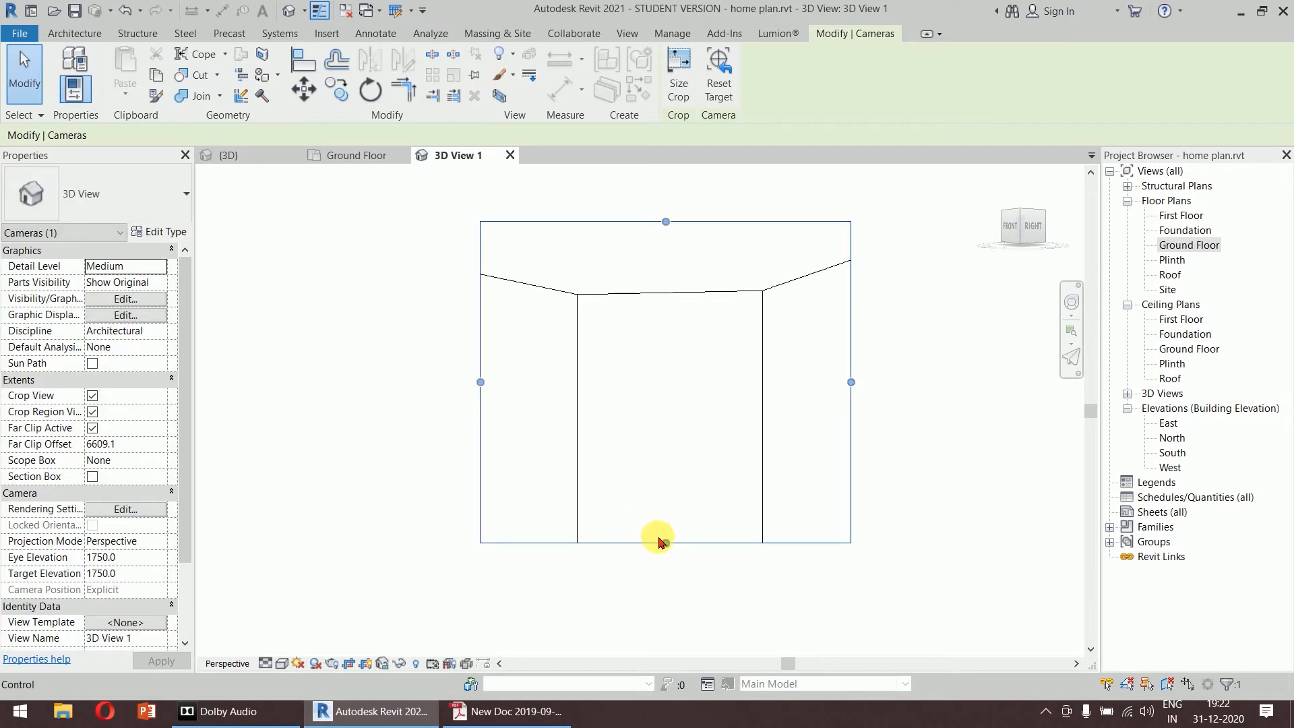
{"action": "left_click_drag", "start_coordinate": [665, 542], "coordinate": [669, 632]}
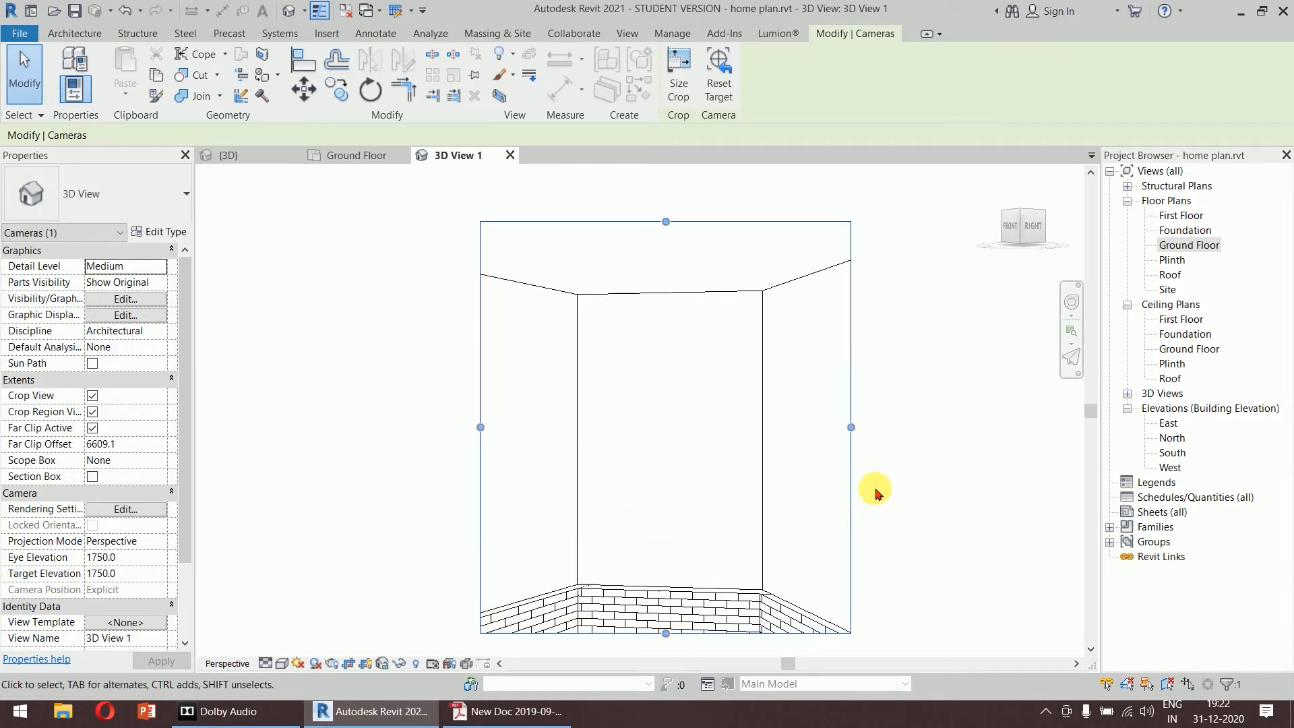
{"action": "left_click_drag", "start_coordinate": [851, 427], "coordinate": [868, 428]}
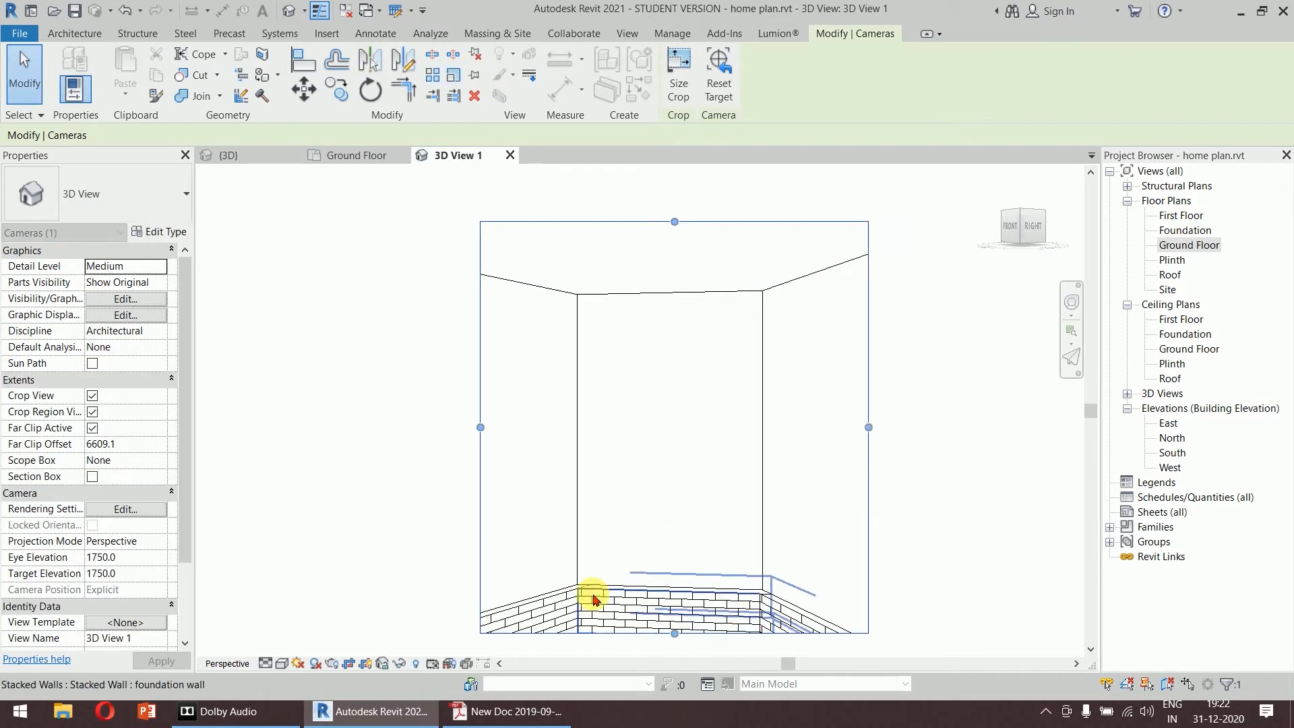
{"action": "left_click", "coordinate": [418, 438]}
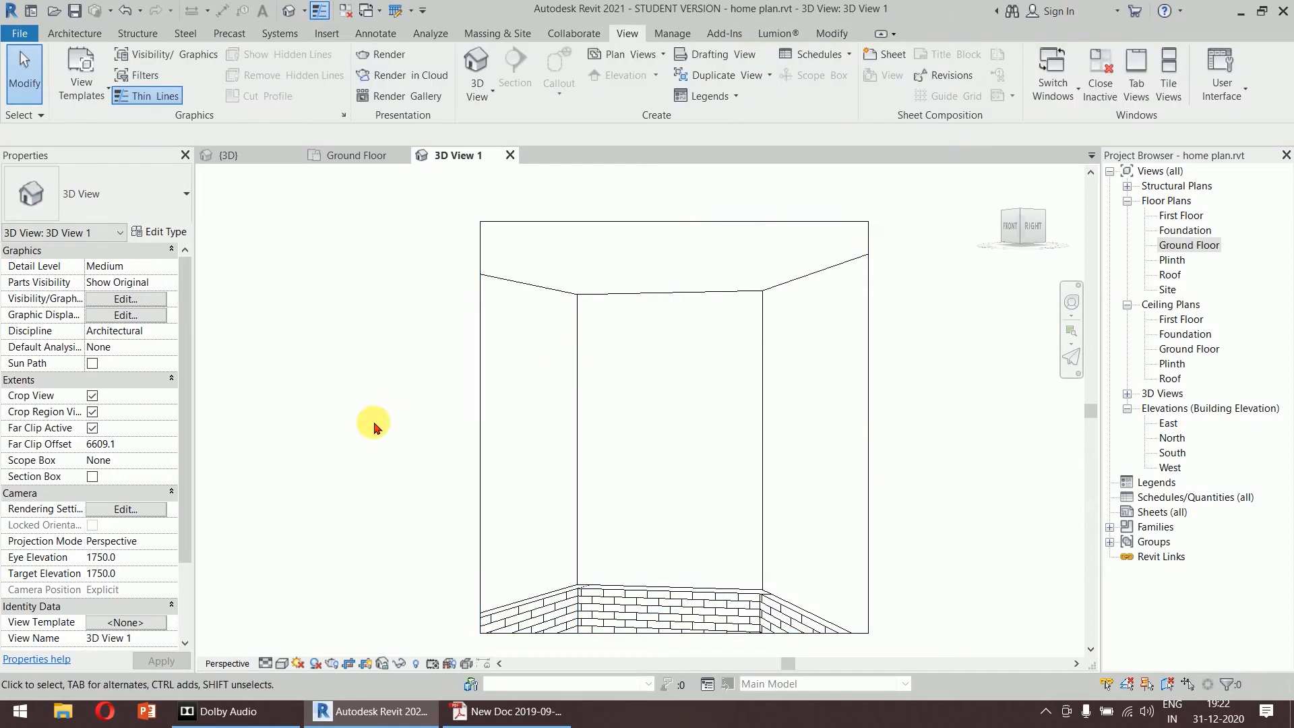
{"action": "left_click", "coordinate": [292, 666]}
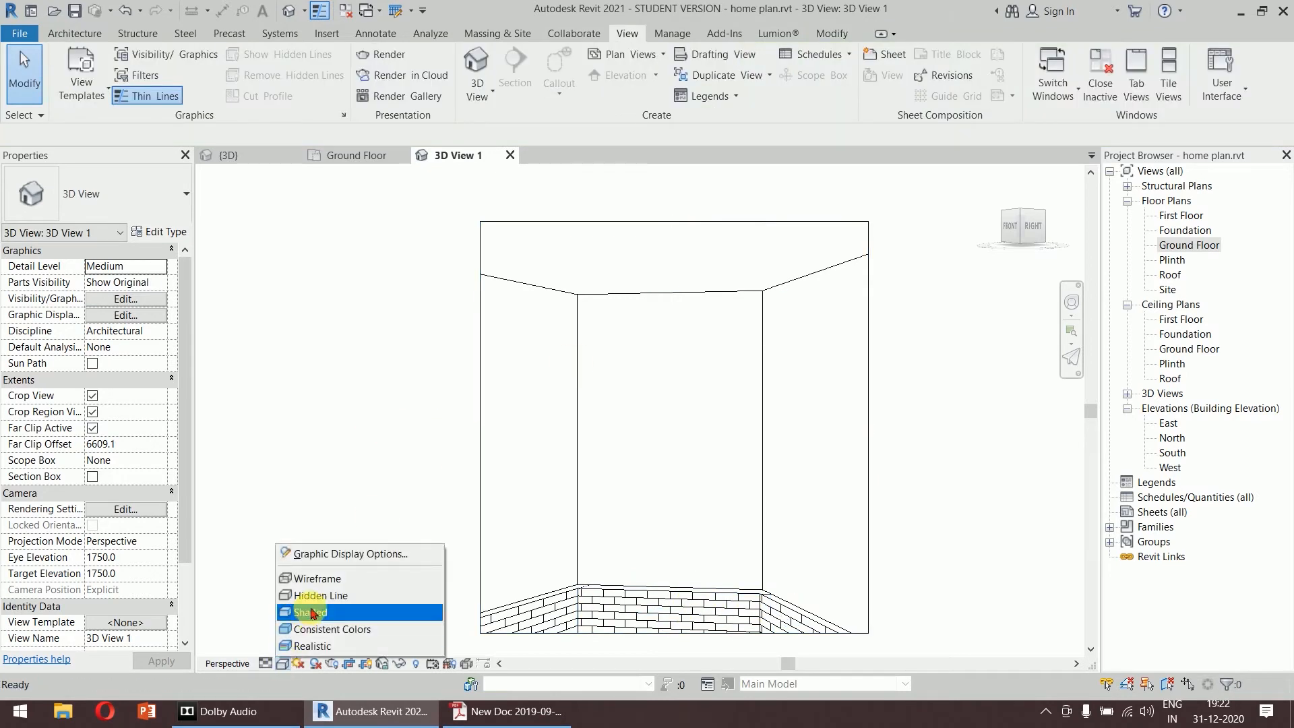
{"action": "left_click", "coordinate": [310, 610]}
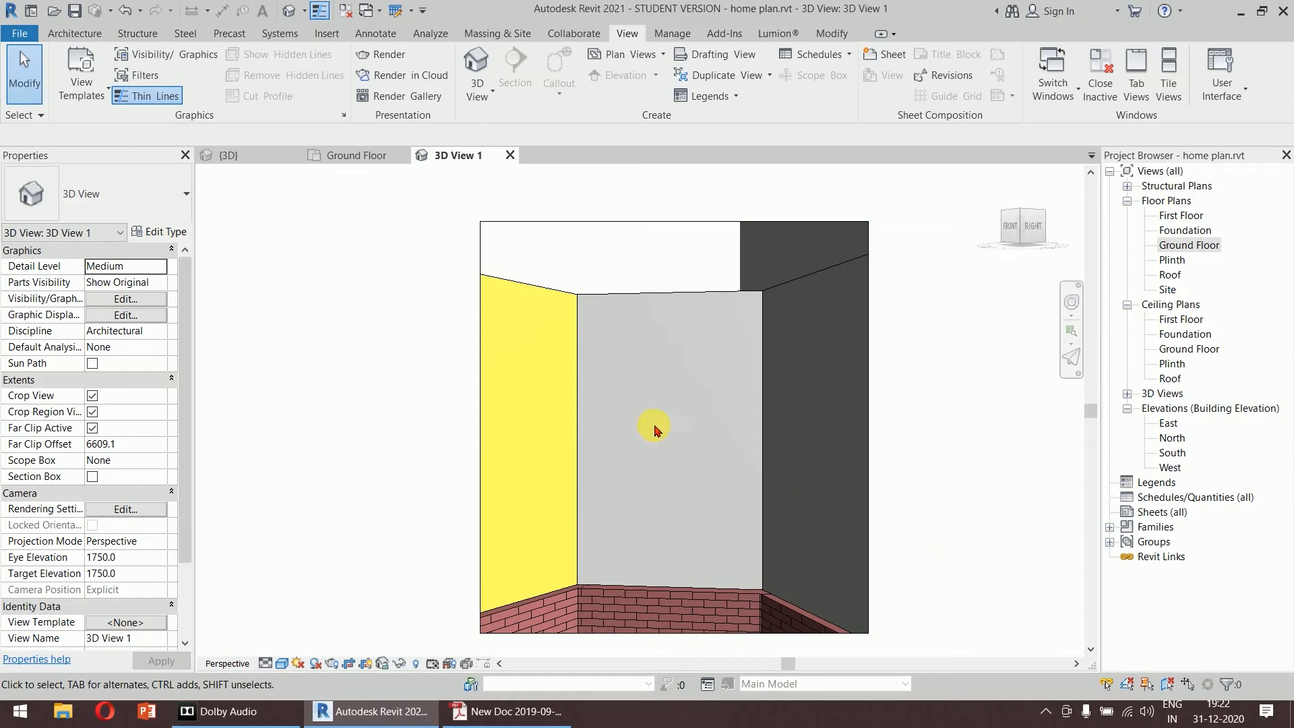
Check the opening sizes in the Joinery Details table of the exercise PDF in Adobe Reader, and return to Revit.
{"action": "left_click", "coordinate": [652, 303]}
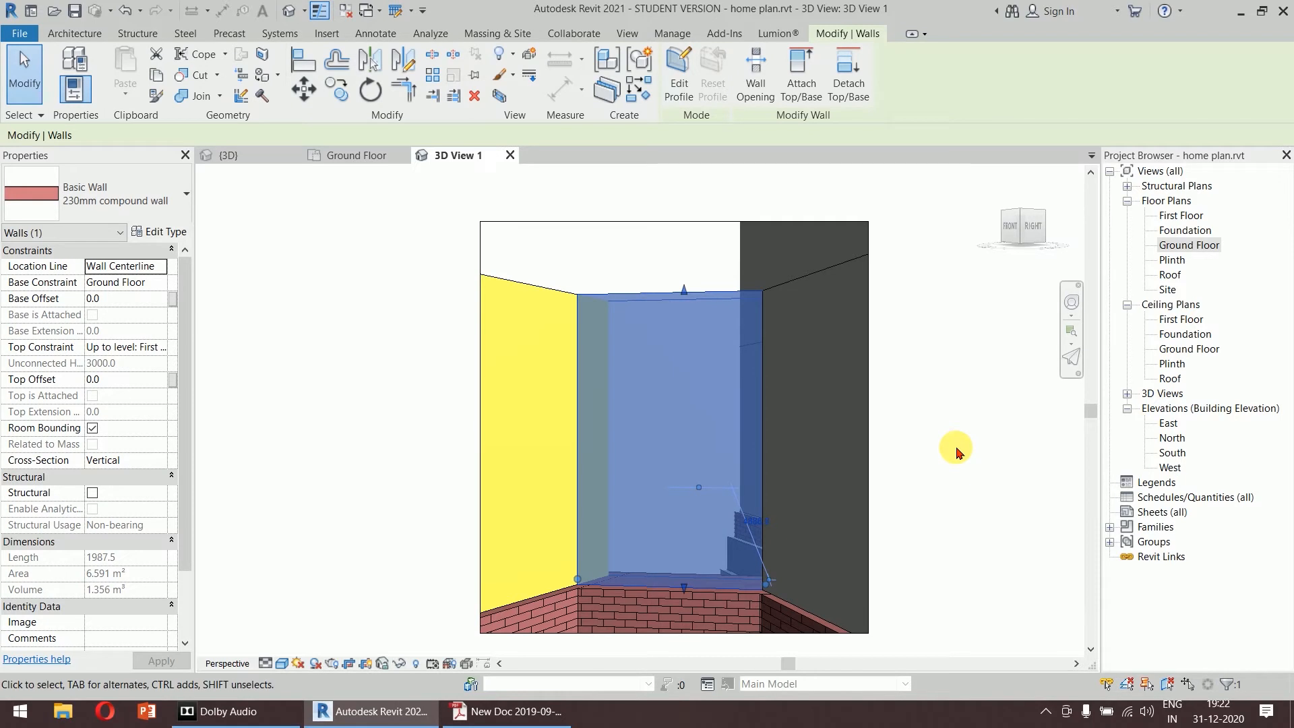
{"action": "left_click", "coordinate": [958, 450]}
{"action": "left_click", "coordinate": [507, 711]}
{"action": "scroll", "coordinate": [917, 366], "scroll_direction": "down", "scroll_amount": 3}
{"action": "left_click_drag", "start_coordinate": [1289, 562], "coordinate": [1286, 664]}
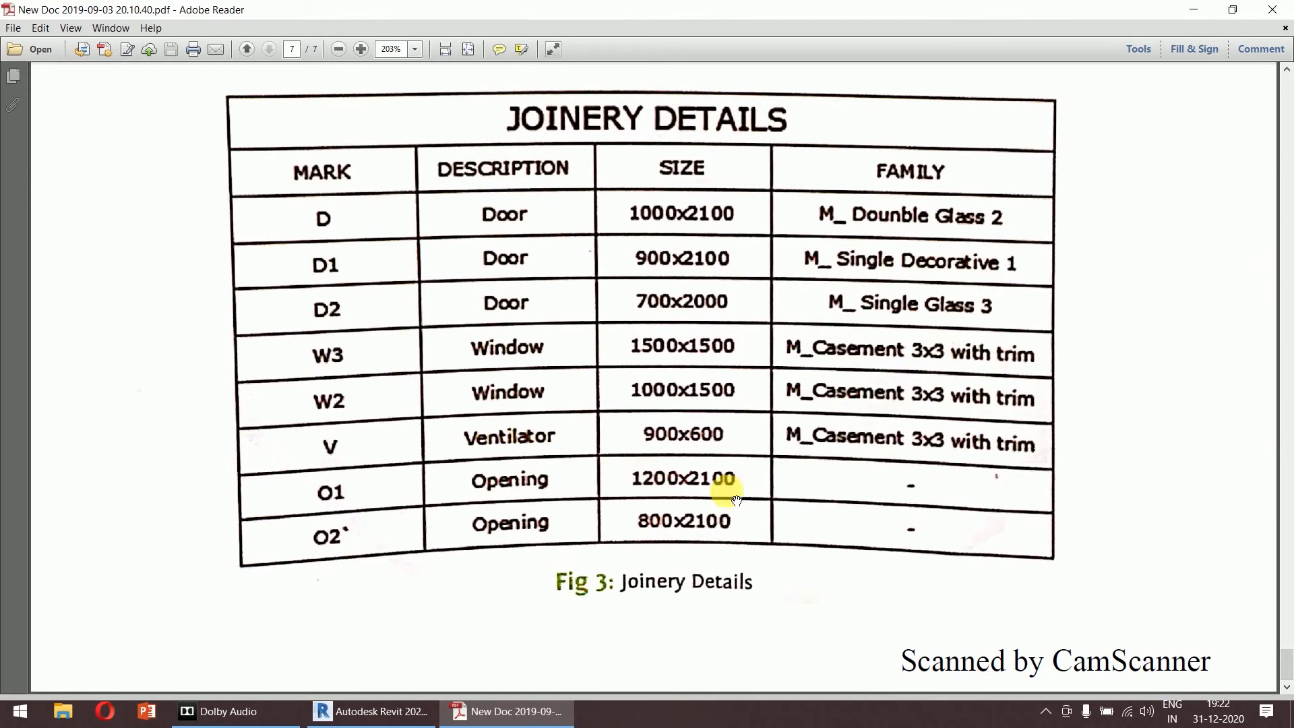
{"action": "left_click", "coordinate": [370, 712]}
Cut a rectangular wall opening about 1096 mm wide and 2355 mm high in the diagonal wall.
{"action": "left_click", "coordinate": [679, 297]}
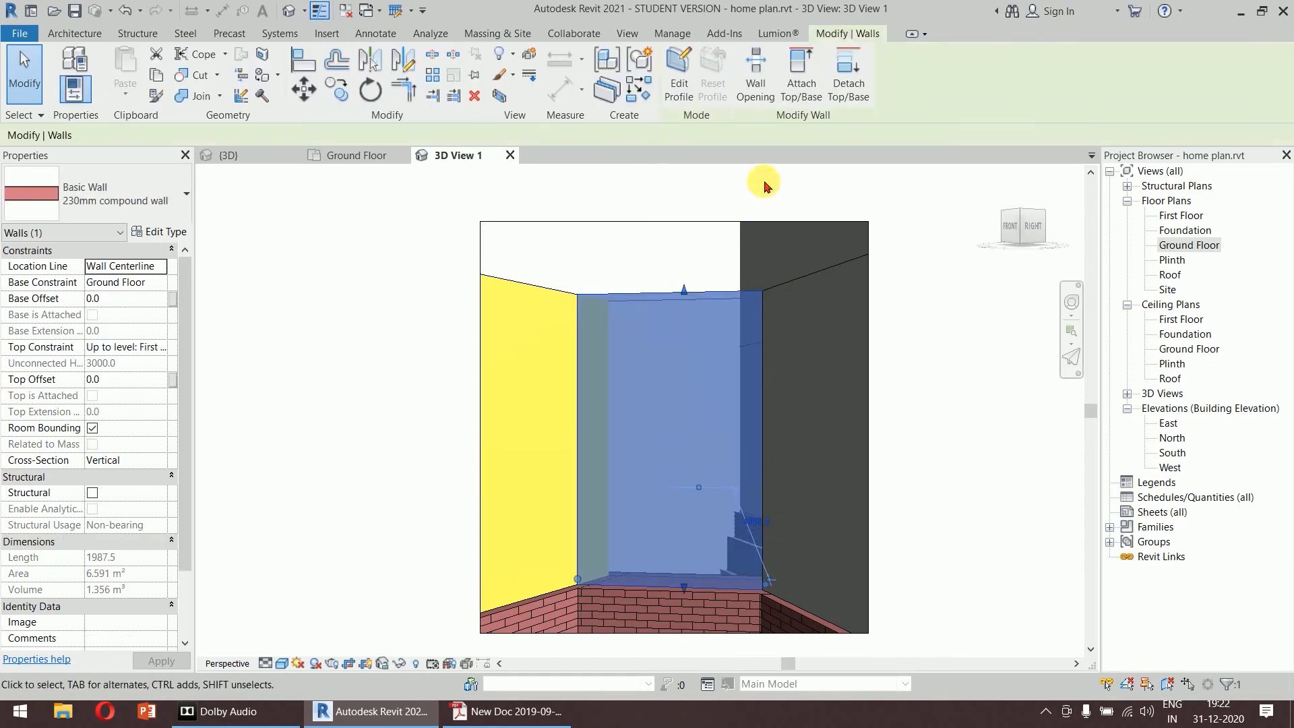
{"action": "left_click", "coordinate": [766, 88]}
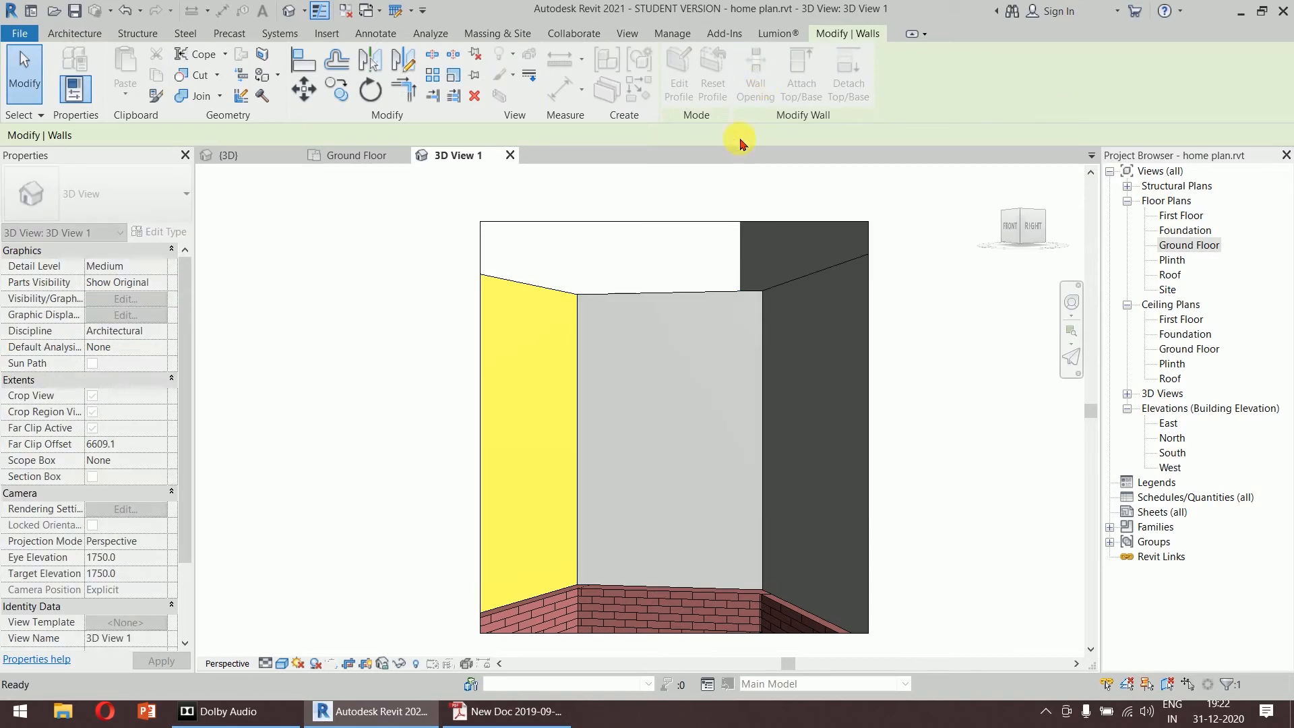
{"action": "left_click", "coordinate": [612, 584]}
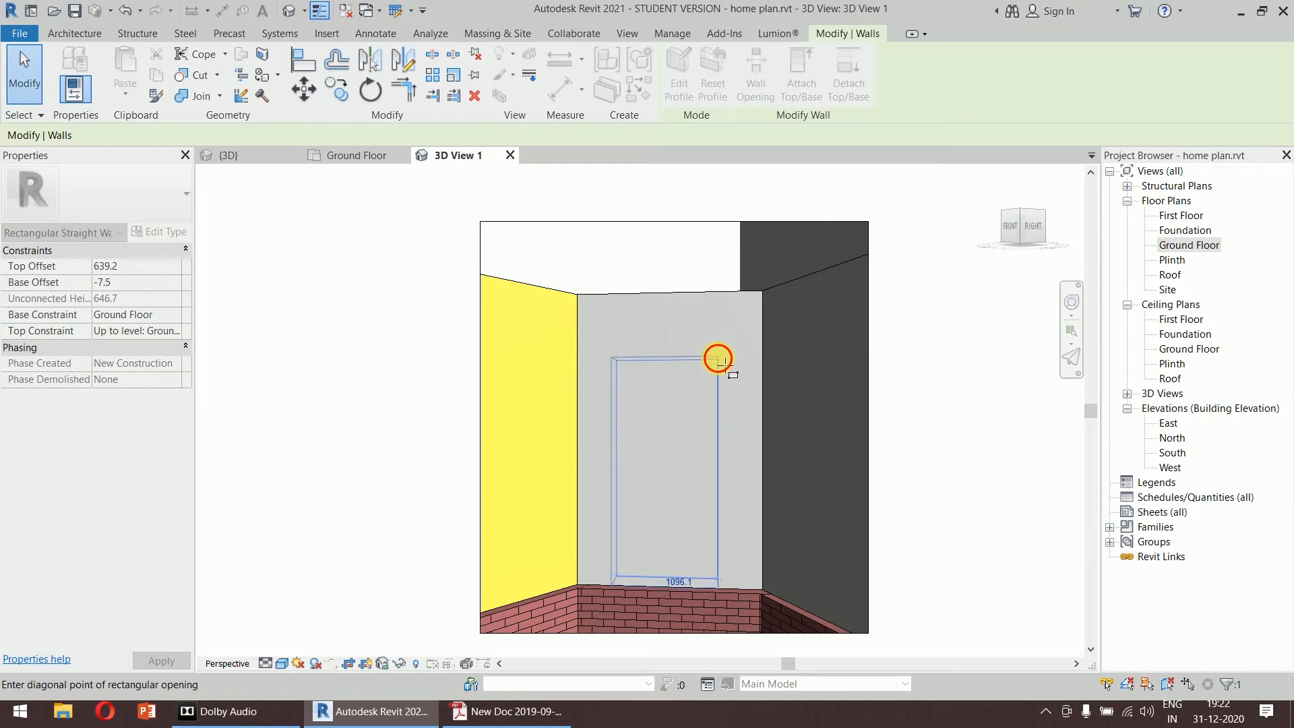
{"action": "left_click", "coordinate": [719, 359]}
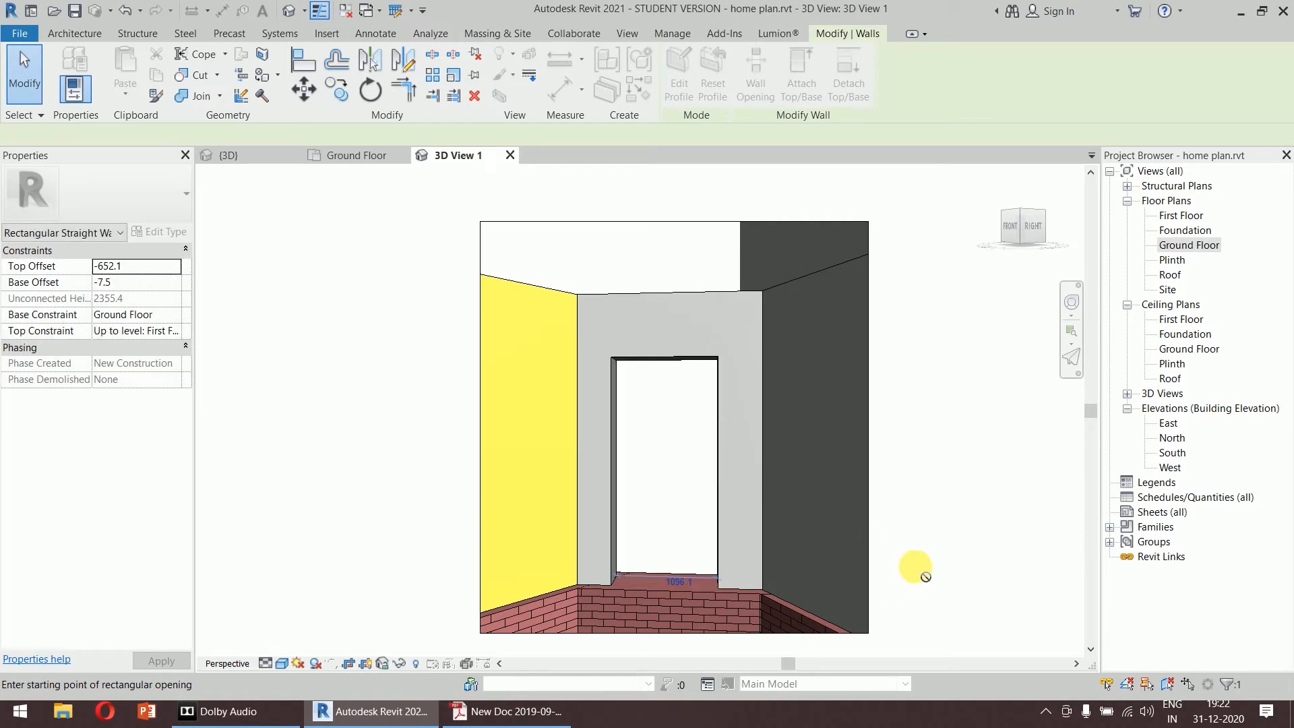
Set the diagonal wall opening's width to 1200 mm, end the opening command and undo the opening.
{"action": "left_click", "coordinate": [681, 584]}
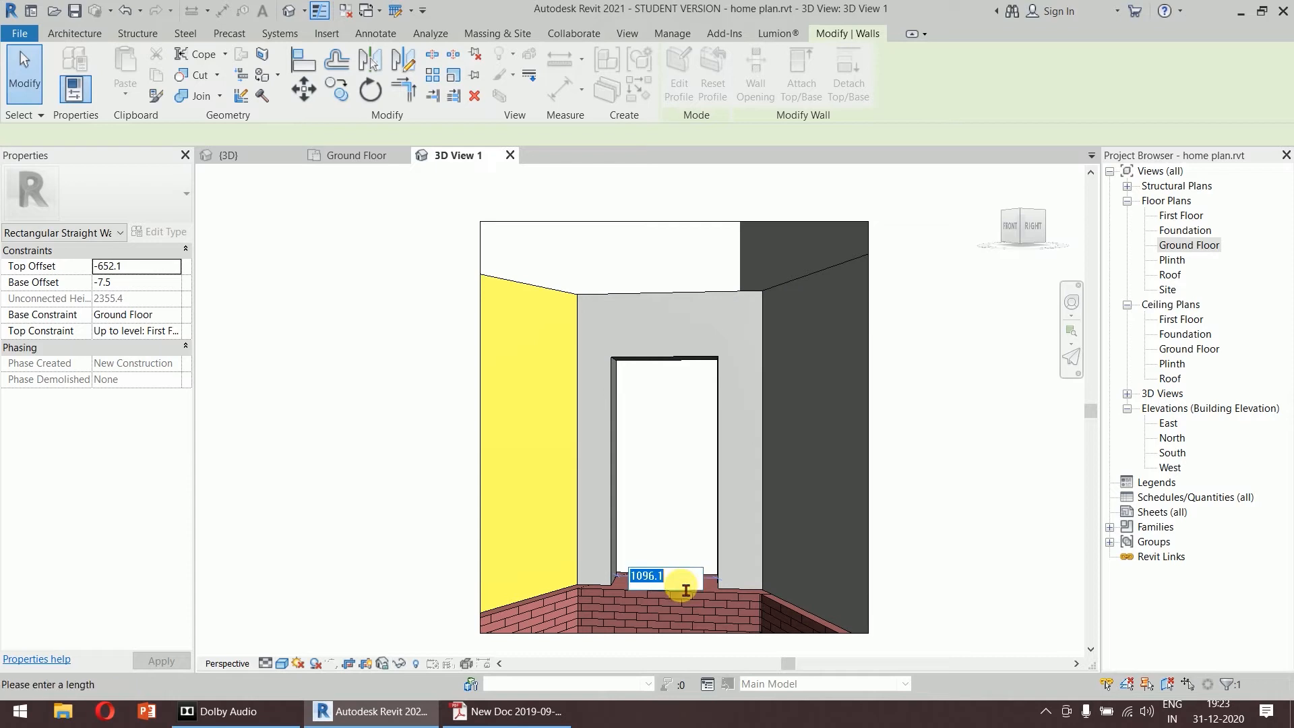
{"action": "type", "text": "1200"}
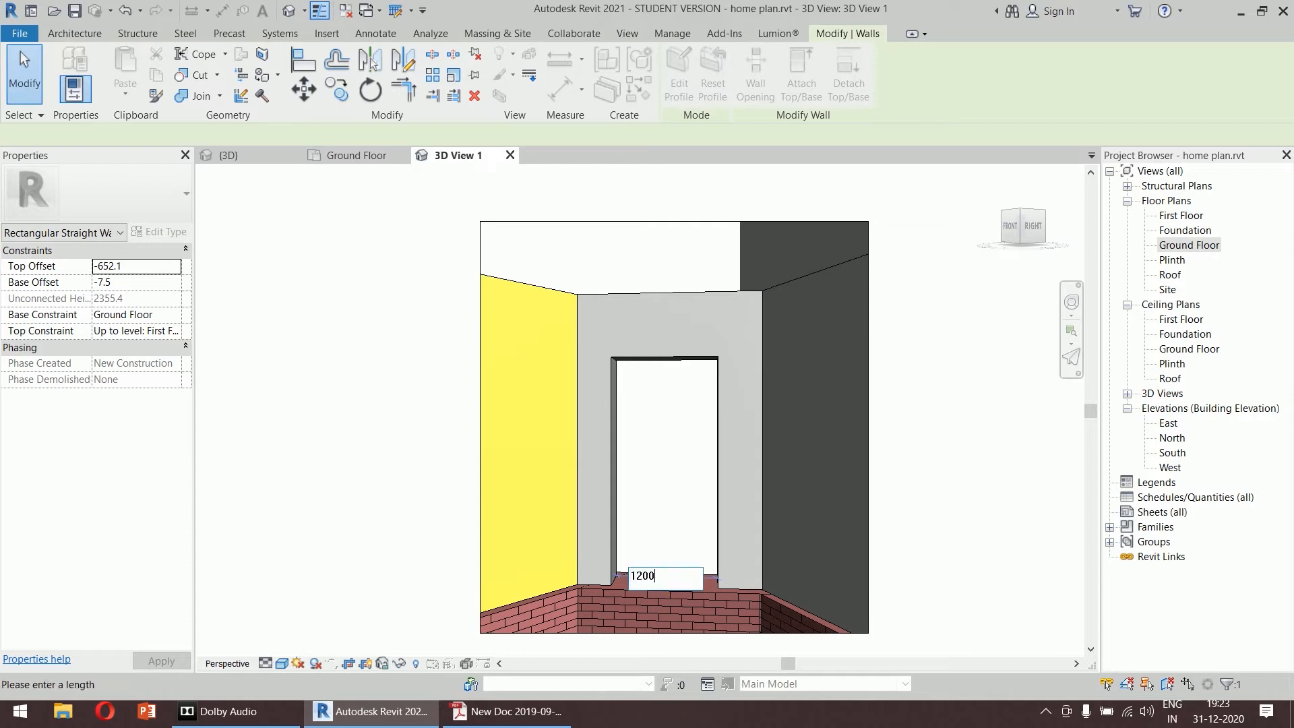
{"action": "key", "text": "Return"}
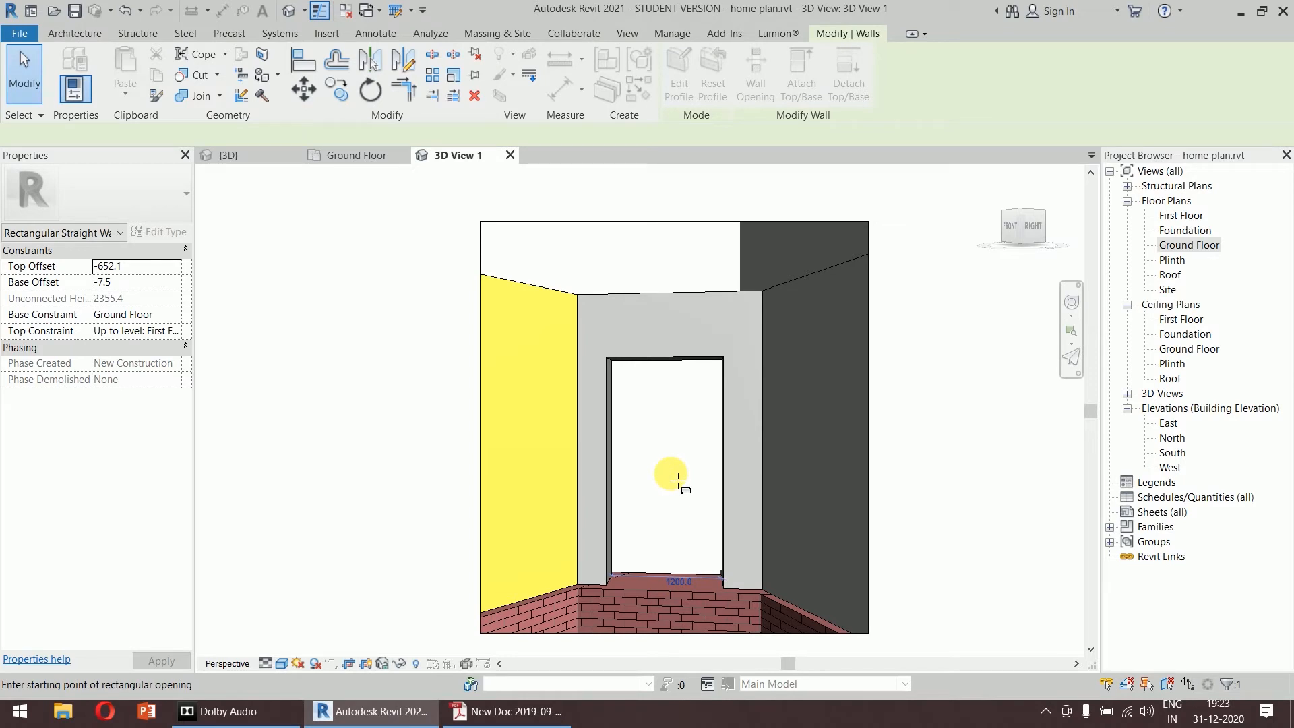
{"action": "key", "text": "Escape"}
{"action": "key", "text": "Escape"}
{"action": "left_click", "coordinate": [613, 445]}
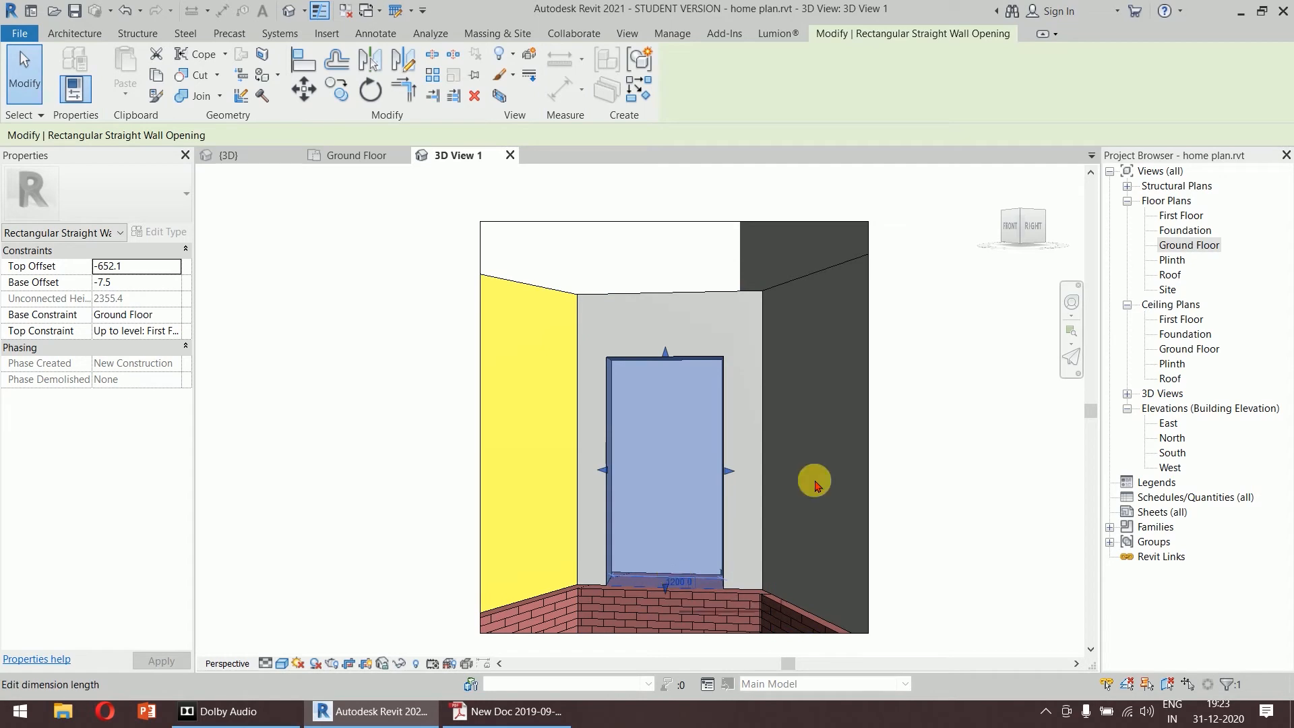
{"action": "left_click", "coordinate": [889, 476]}
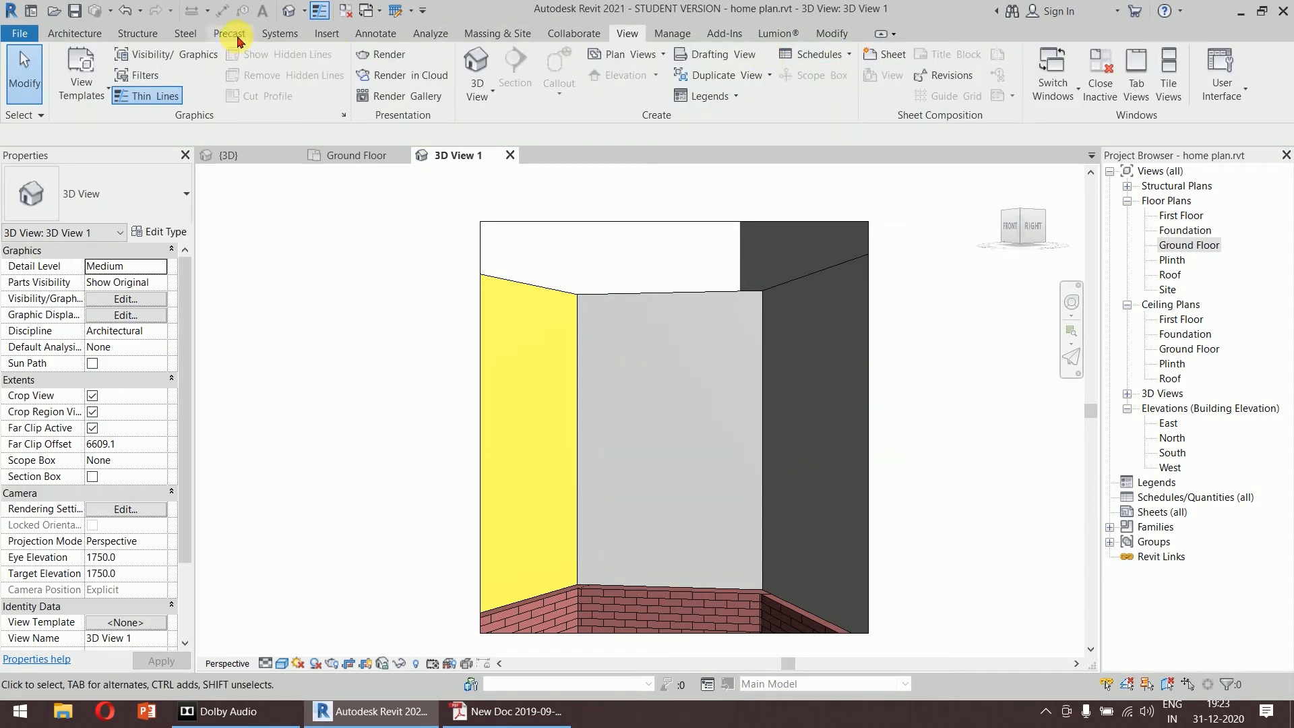
{"action": "left_click", "coordinate": [75, 33]}
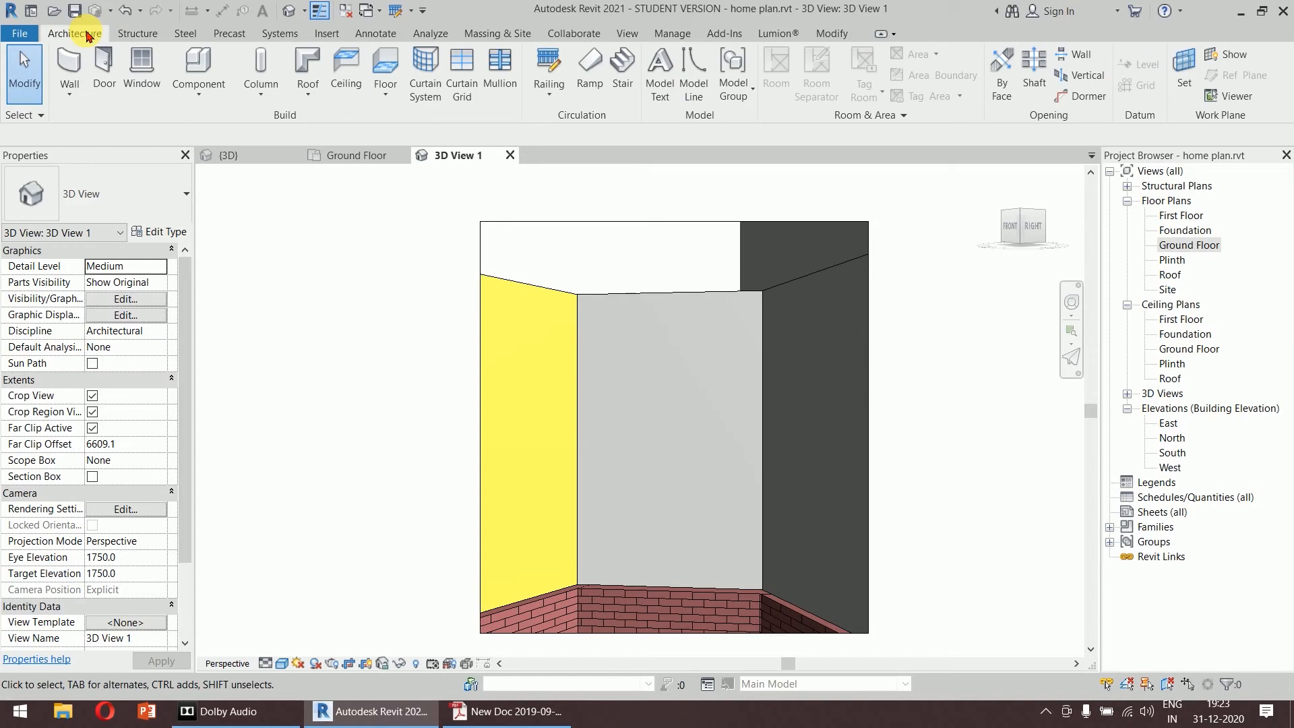
{"action": "left_click", "coordinate": [681, 294]}
{"action": "left_click", "coordinate": [756, 90]}
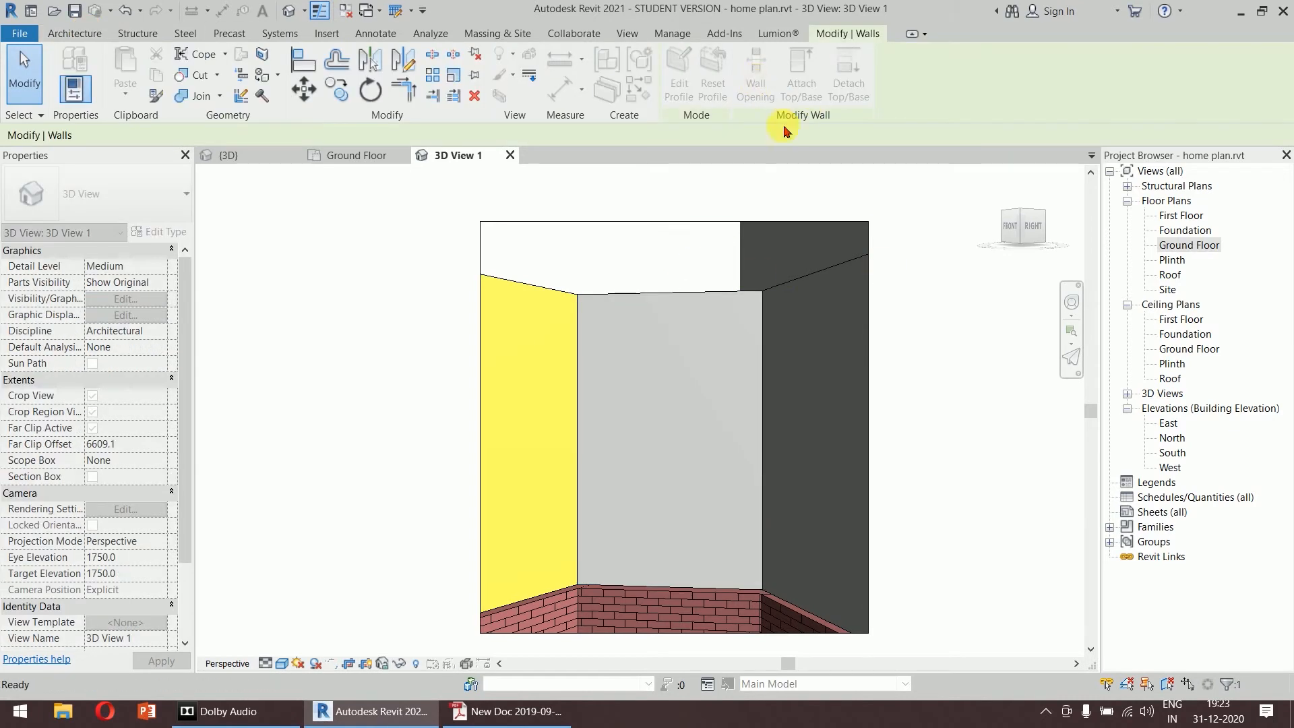
{"action": "key", "text": "Escape"}
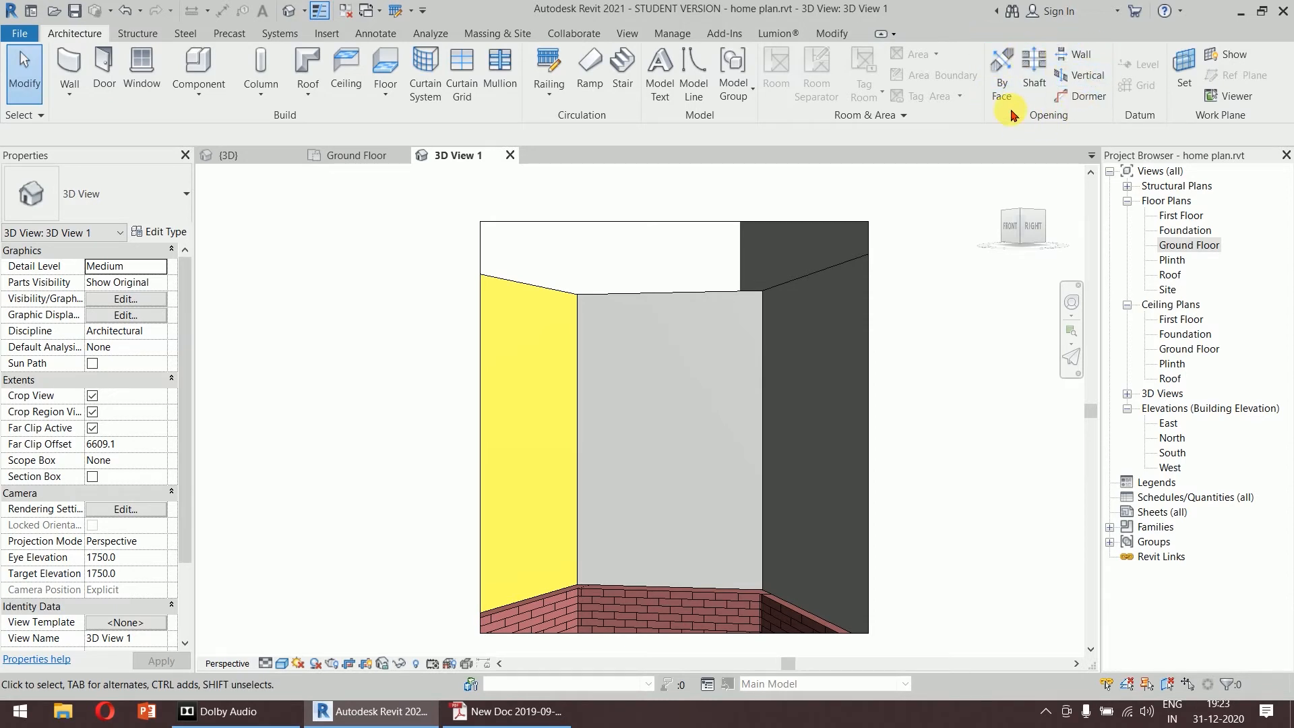
Cut a rectangular opening about 1170 mm wide in the diagonal wall with the Wall Opening tool, unjoining the conflicting elements.
{"action": "left_click", "coordinate": [1073, 60]}
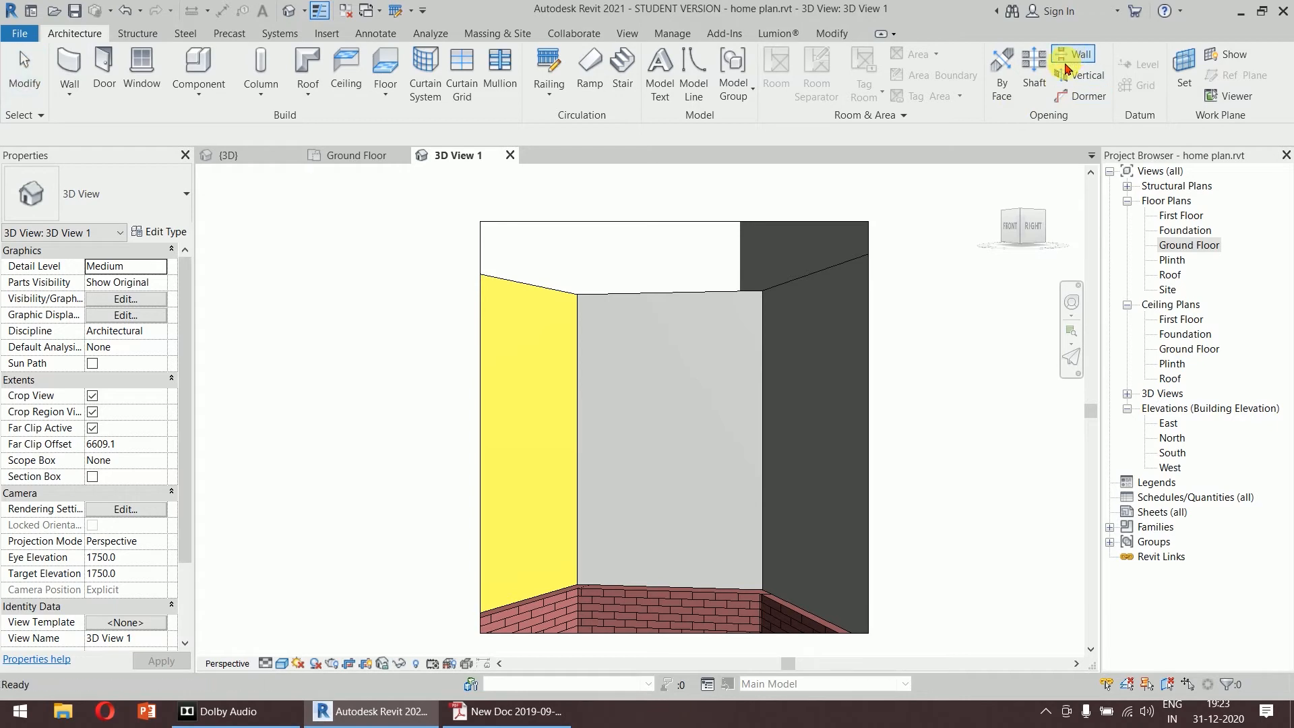
{"action": "left_click", "coordinate": [632, 307]}
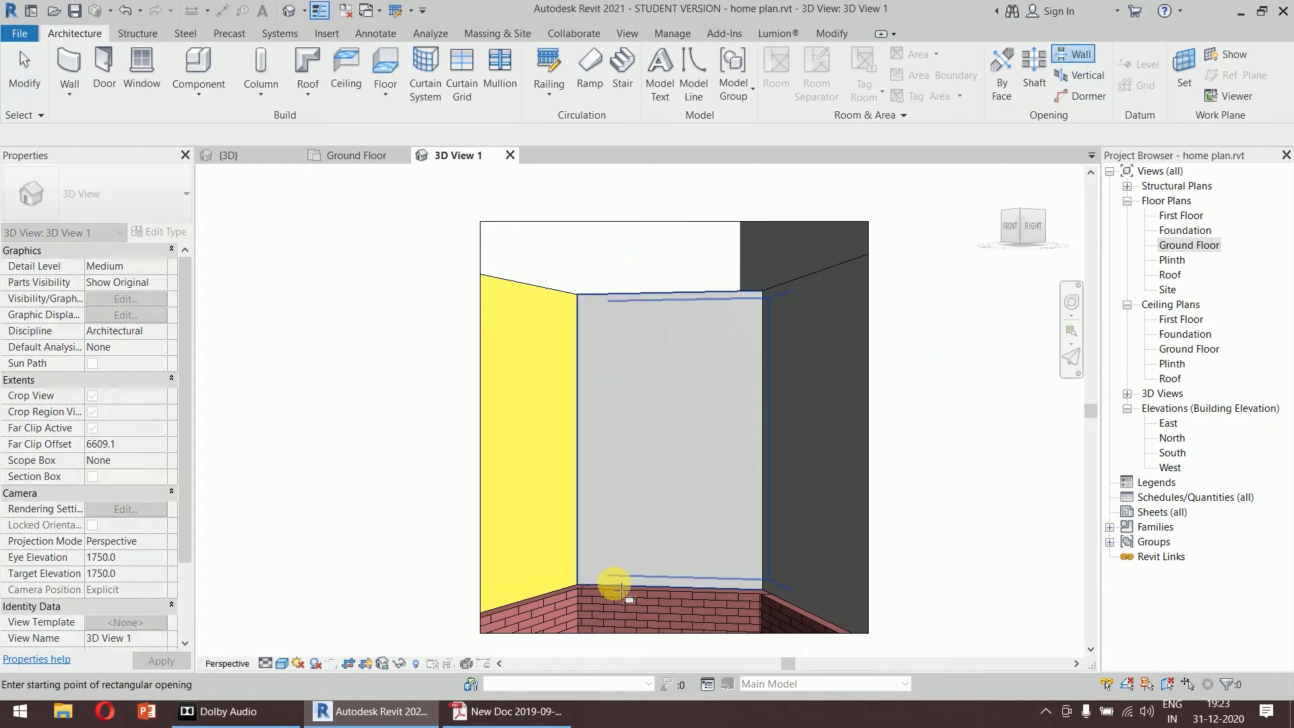
{"action": "left_click", "coordinate": [608, 588]}
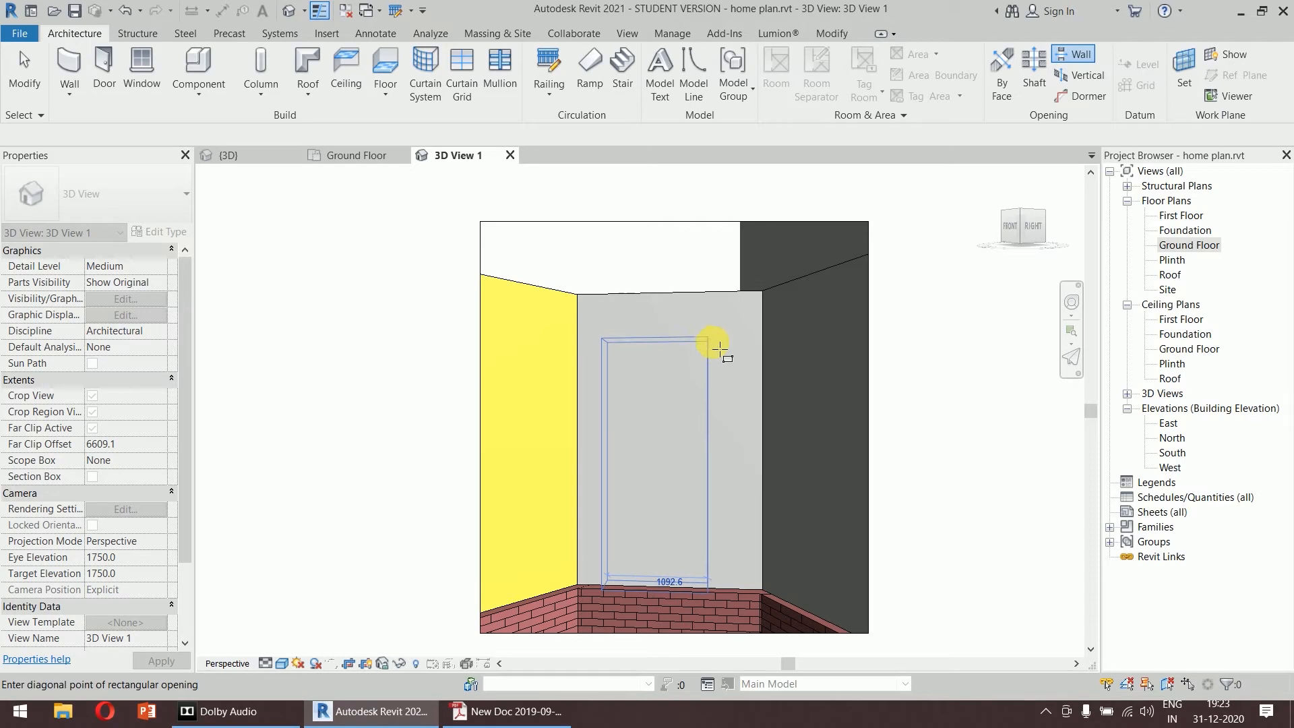
{"action": "left_click", "coordinate": [716, 347]}
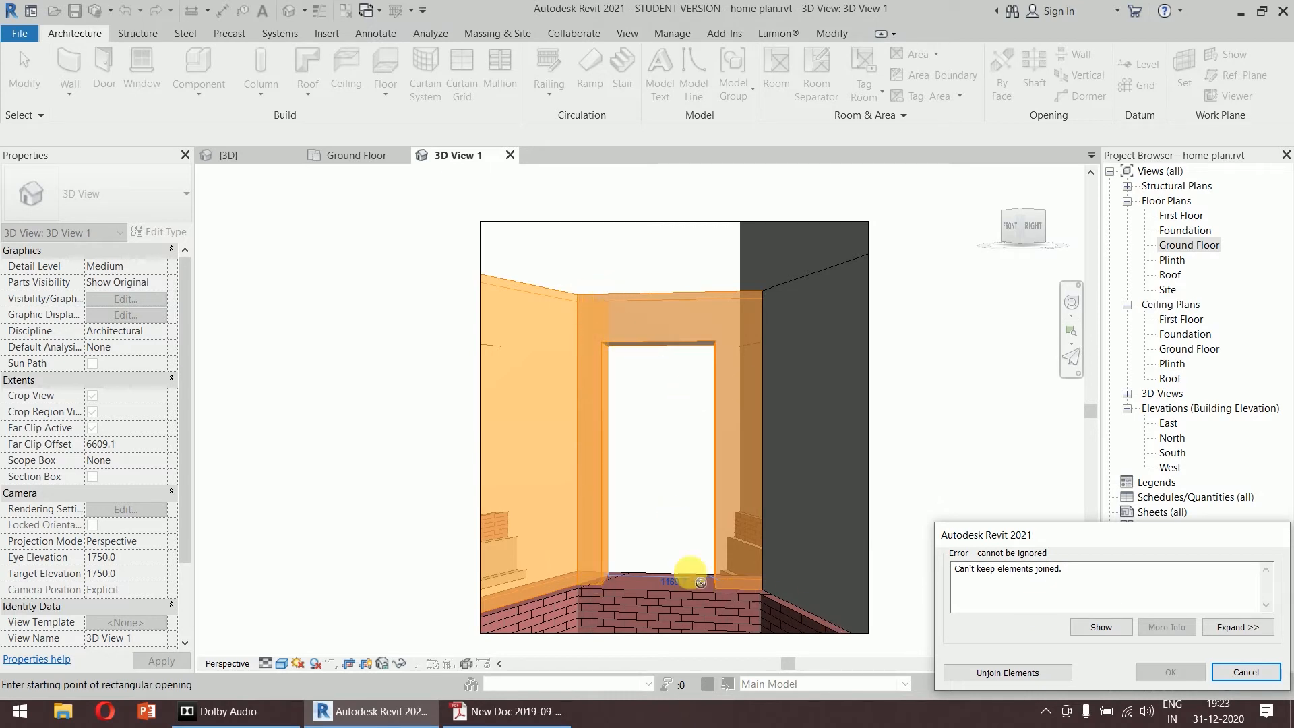
{"action": "left_click", "coordinate": [1043, 674]}
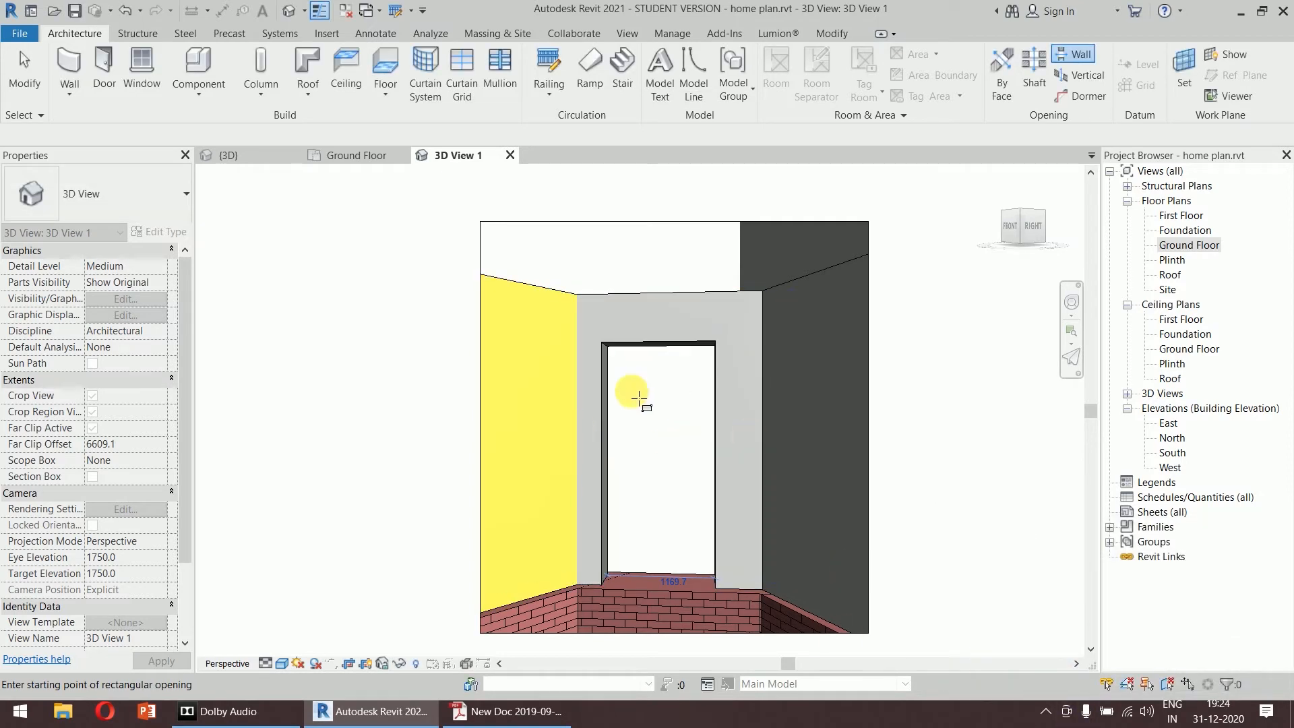
Set the diagonal wall opening's width to 1200 mm and its distance below the wall top to 900 mm.
{"action": "left_click", "coordinate": [630, 494]}
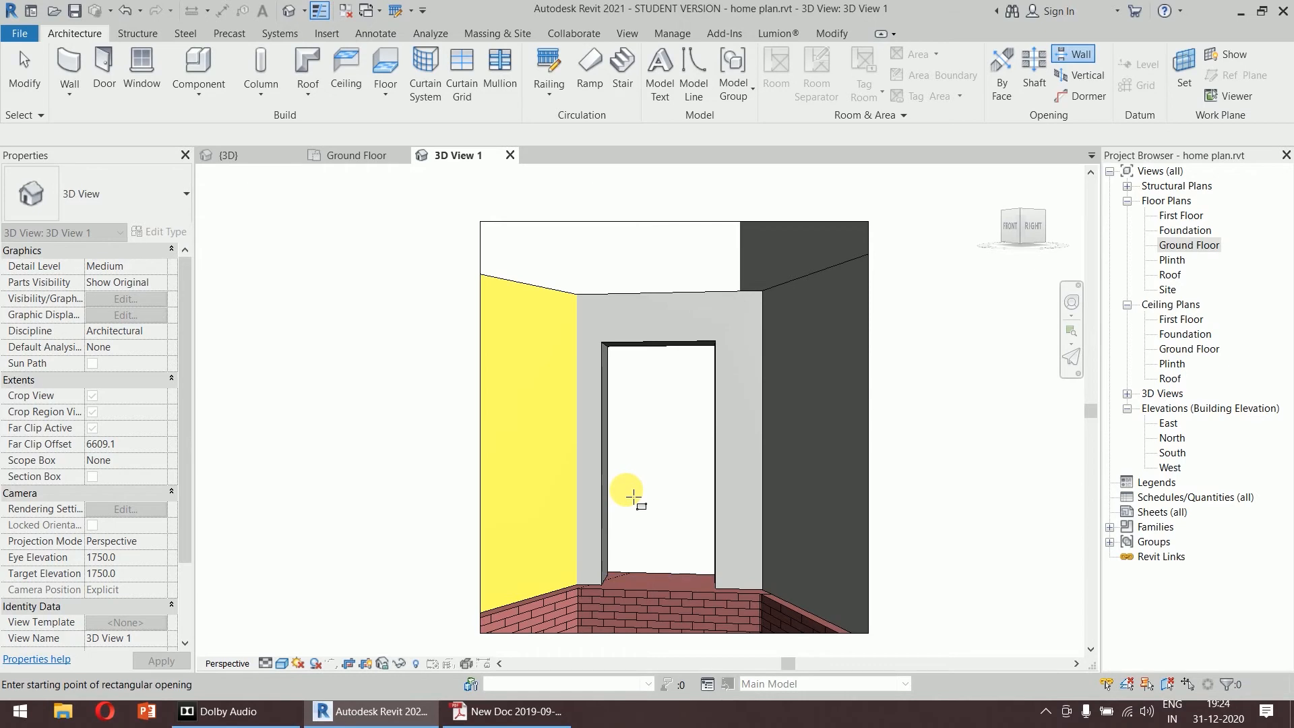
{"action": "left_click", "coordinate": [614, 536]}
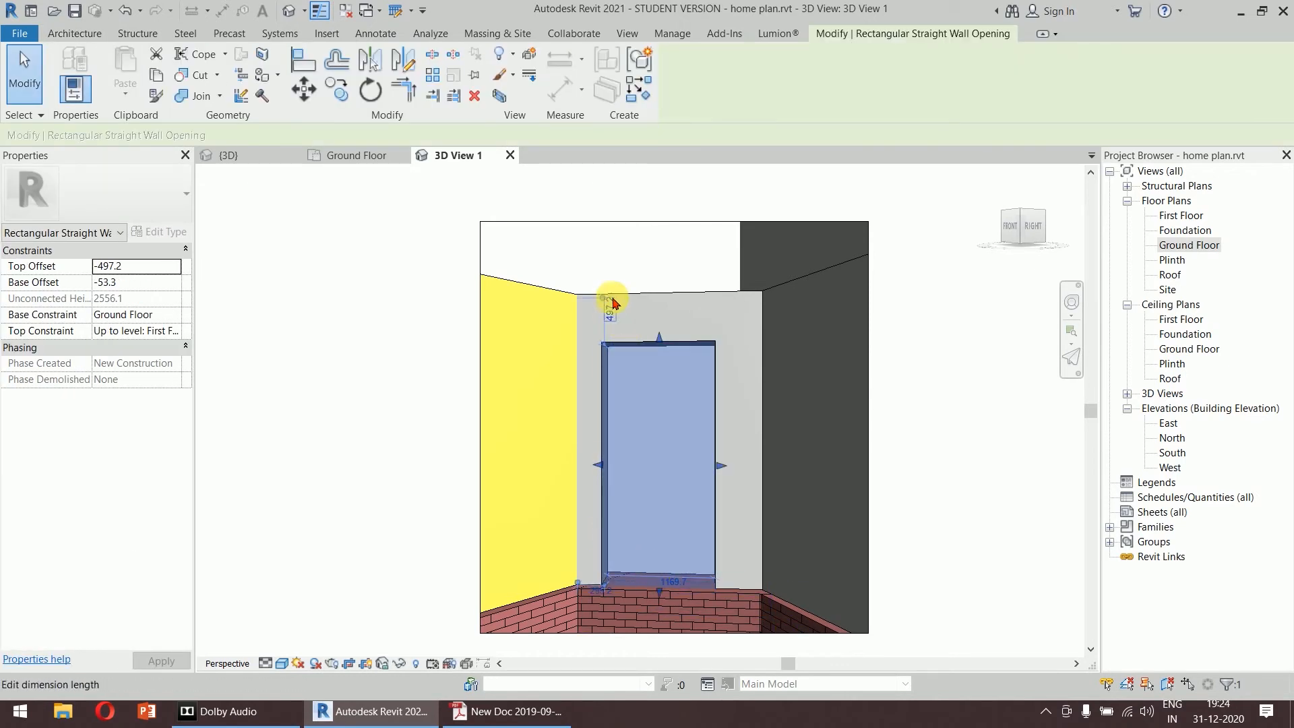
{"action": "left_click", "coordinate": [668, 581]}
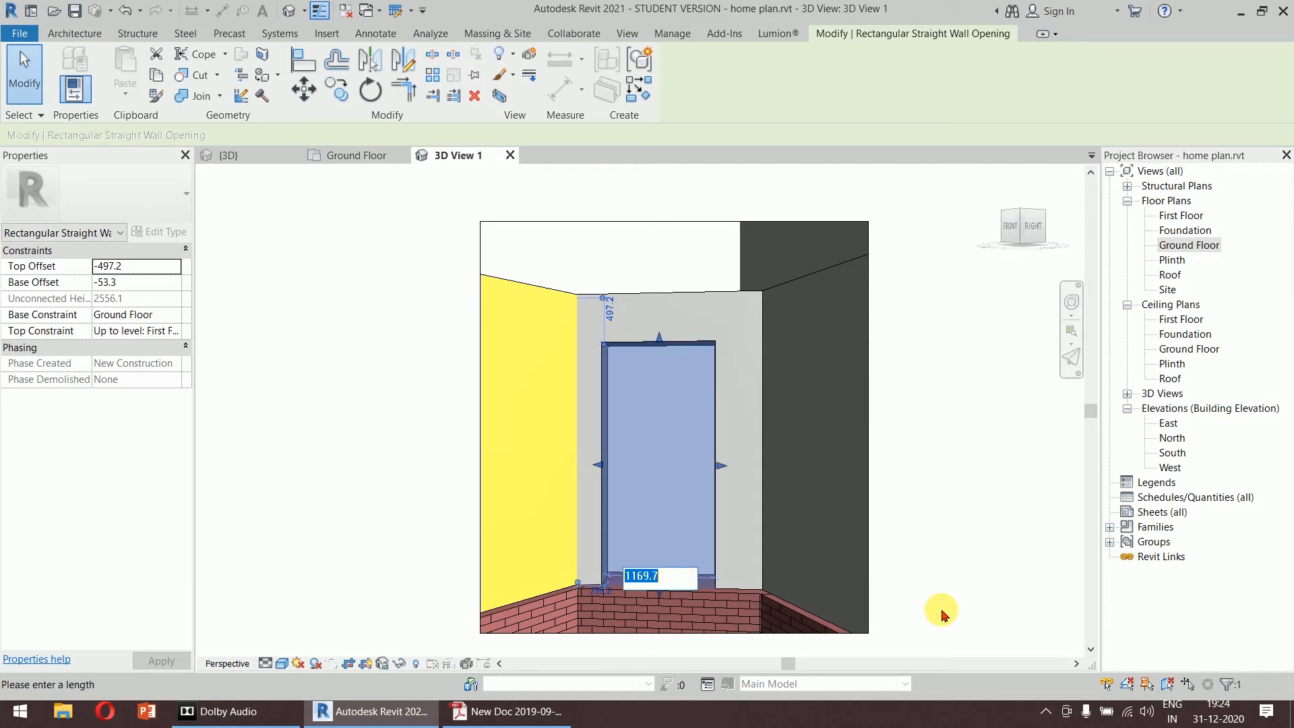
{"action": "type", "text": "1"}
{"action": "key", "text": "Return"}
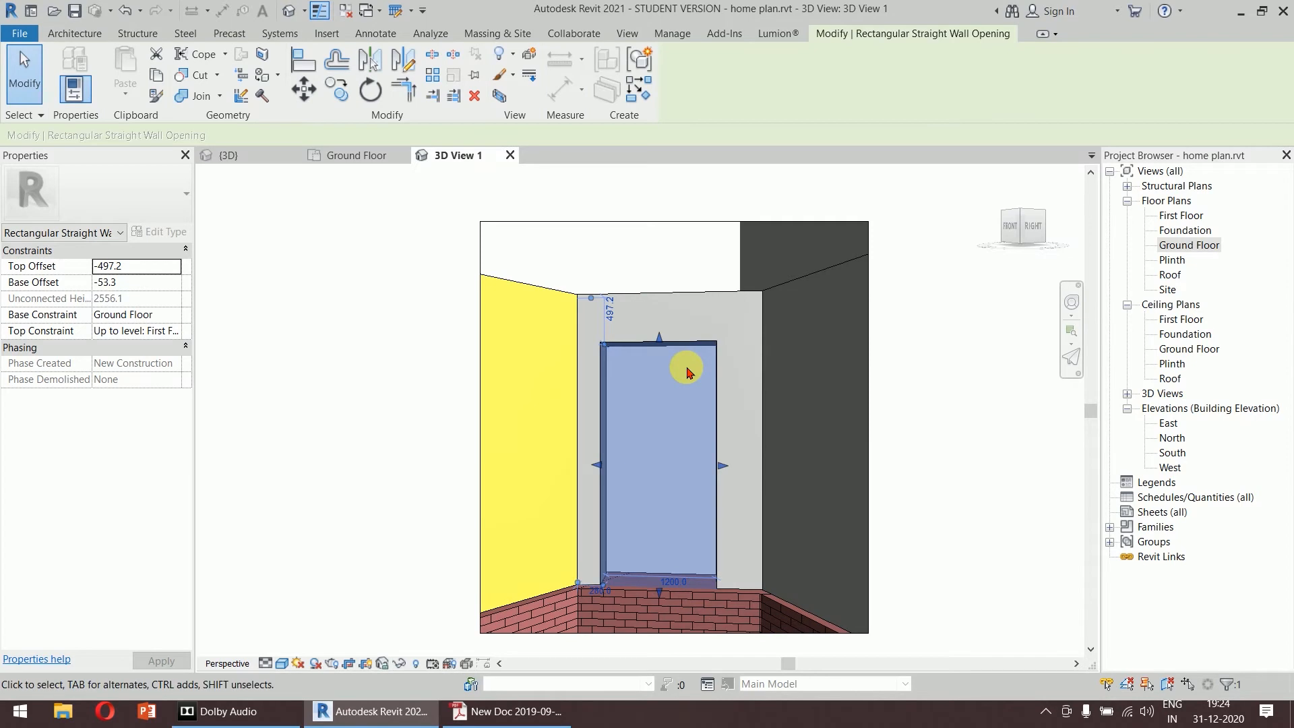
{"action": "left_click", "coordinate": [608, 321]}
{"action": "type", "text": "900"}
{"action": "key", "text": "Return"}
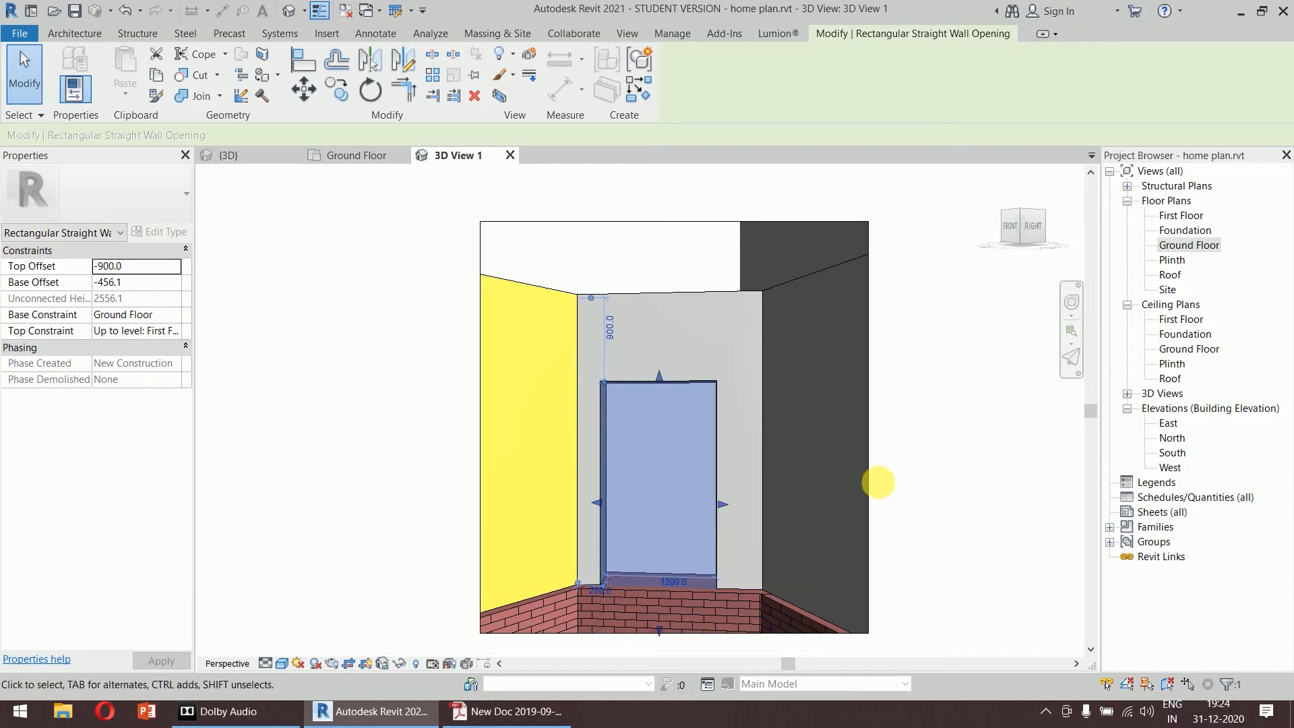
Undo the rectangular opening in the diagonal wall.
{"action": "left_click", "coordinate": [939, 430]}
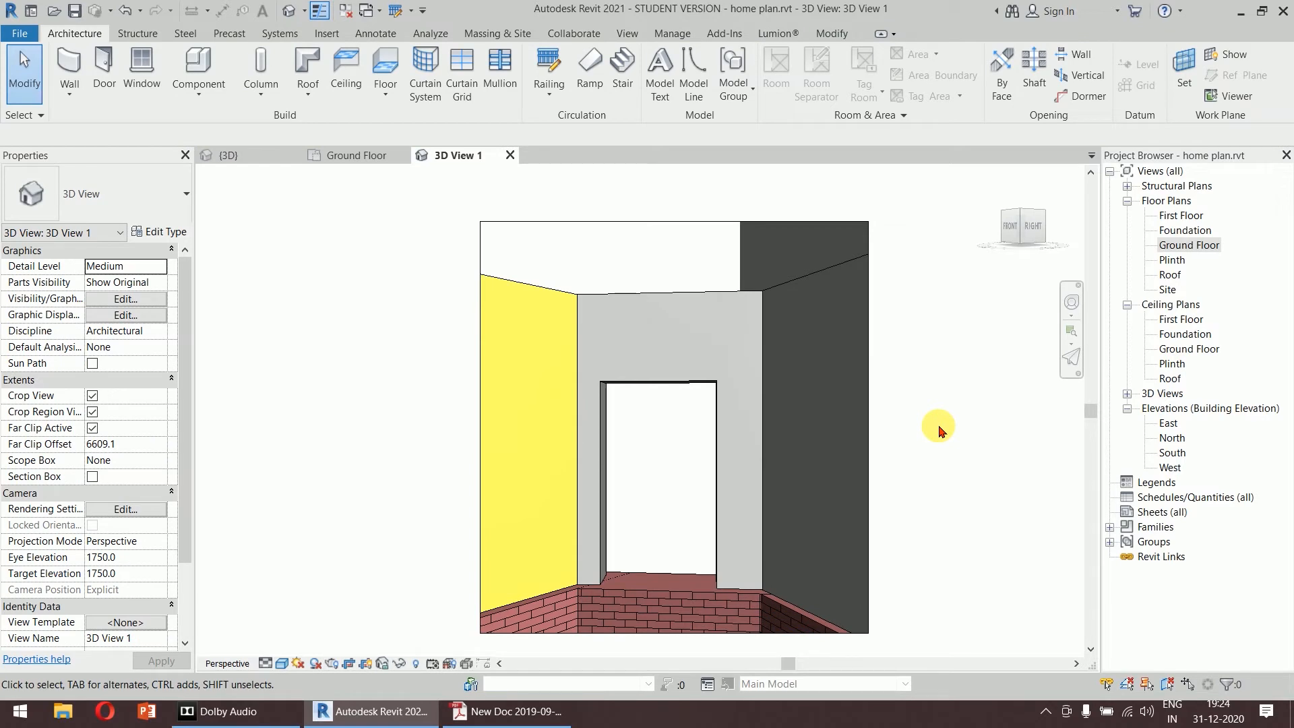
{"action": "key", "text": "ctrl+z"}
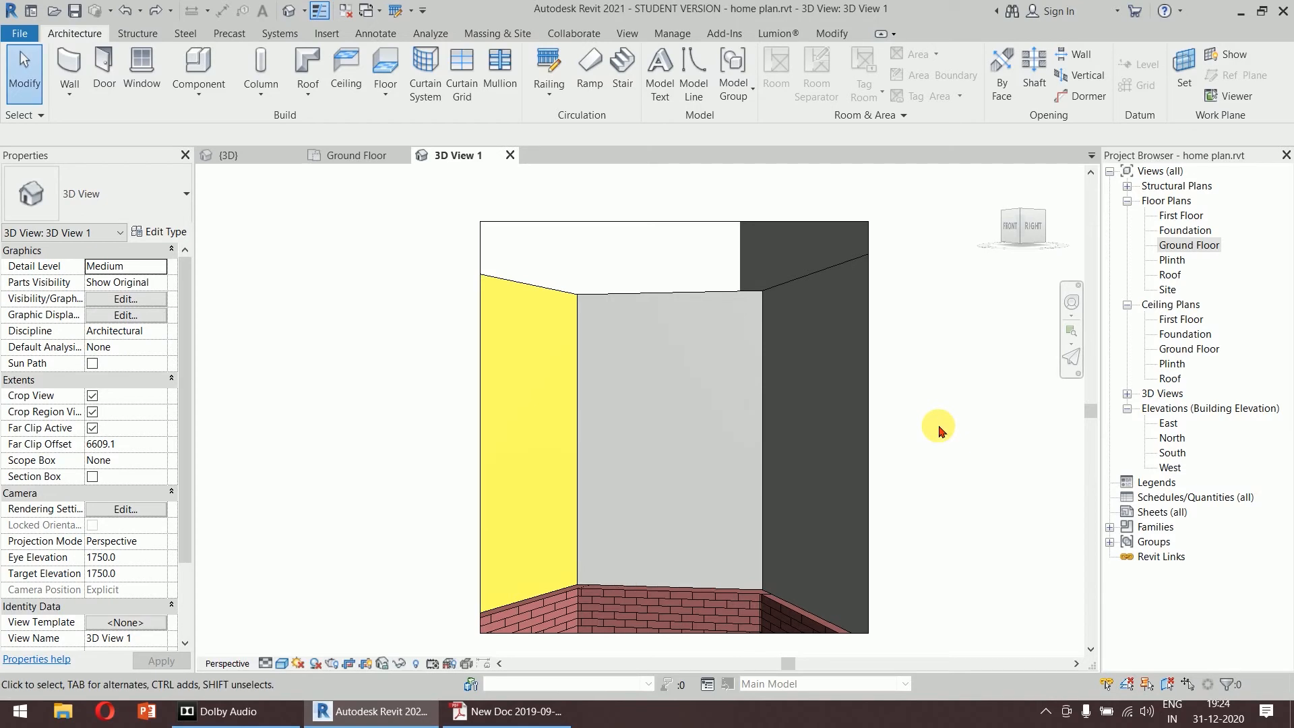
{"action": "left_click", "coordinate": [664, 302]}
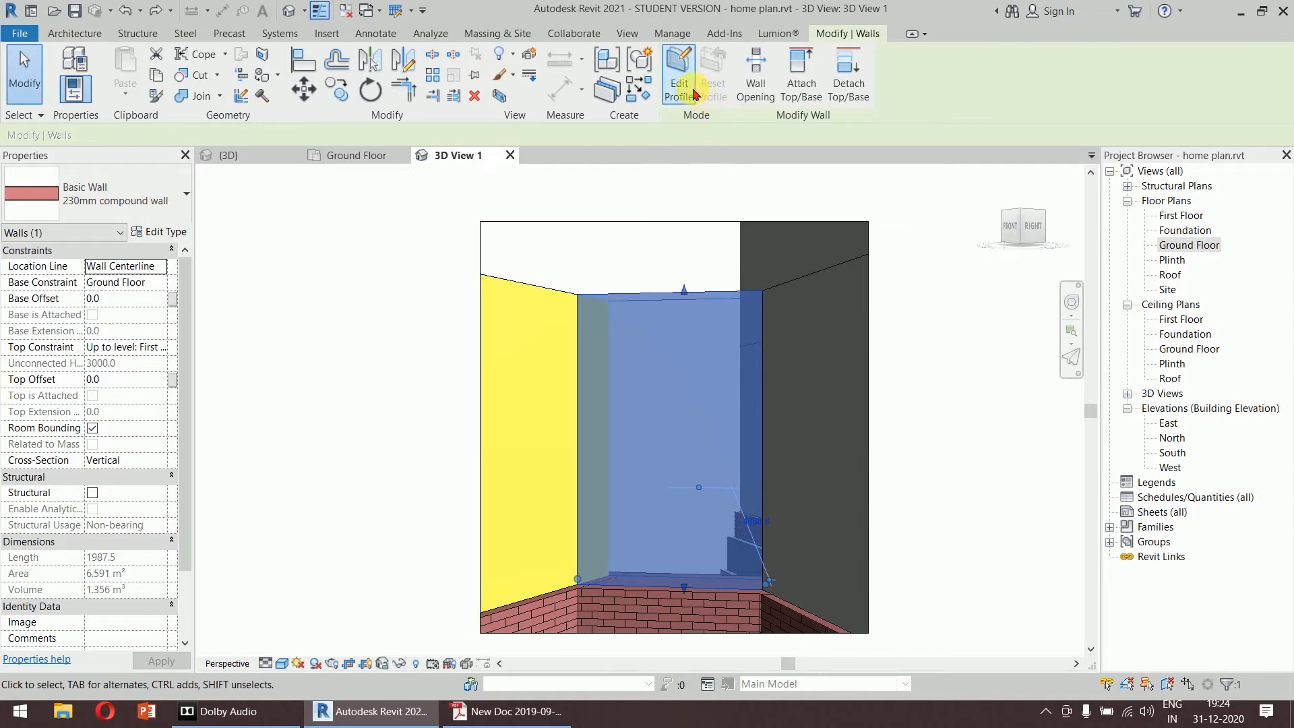
{"action": "left_click", "coordinate": [971, 368]}
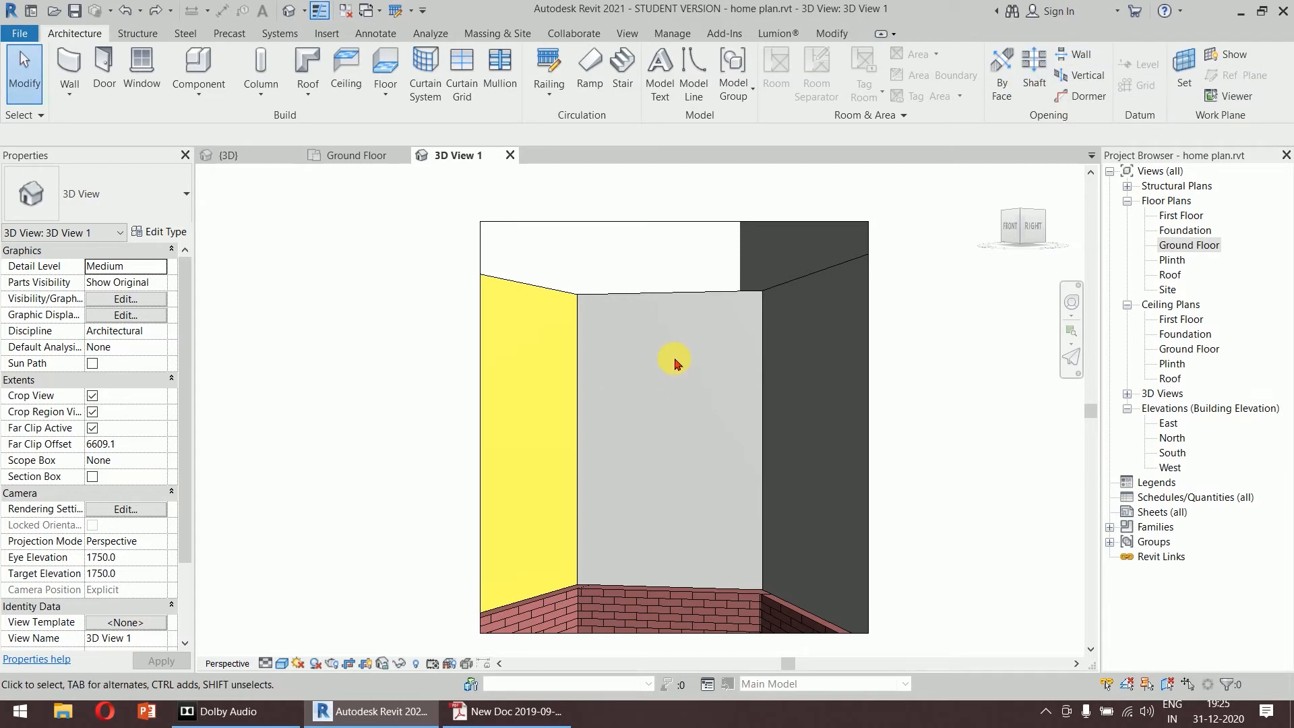
Edit the diagonal wall's profile and sketch a 2100 mm vertical line upward from the midpoint of its bottom edge.
{"action": "left_click", "coordinate": [659, 300]}
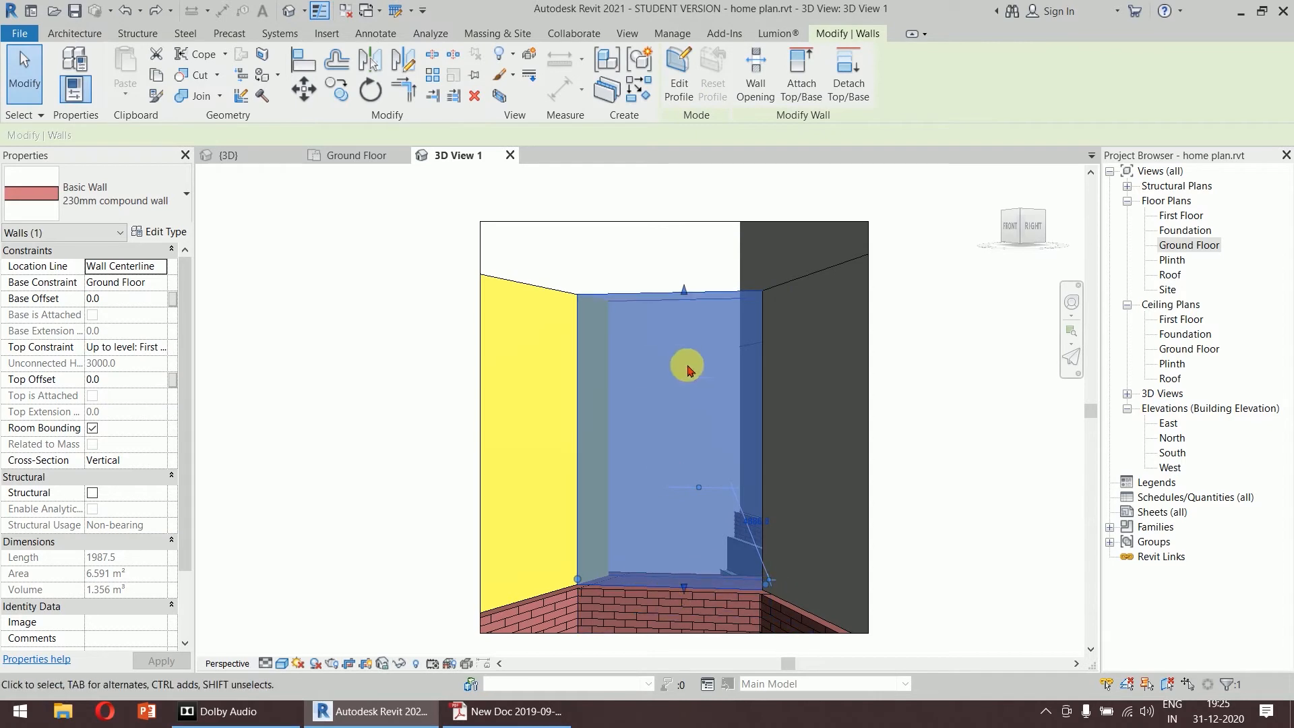
{"action": "left_click", "coordinate": [679, 91]}
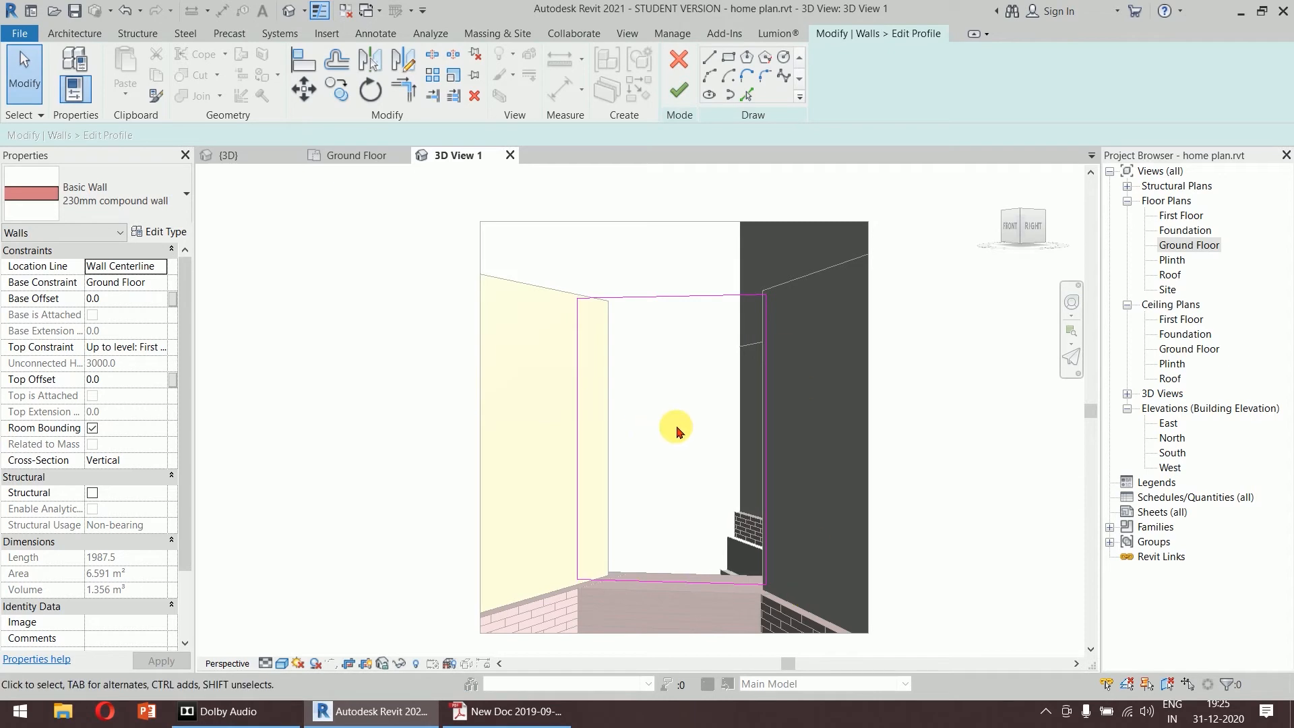
{"action": "scroll", "coordinate": [677, 425], "scroll_direction": "up", "scroll_amount": 3}
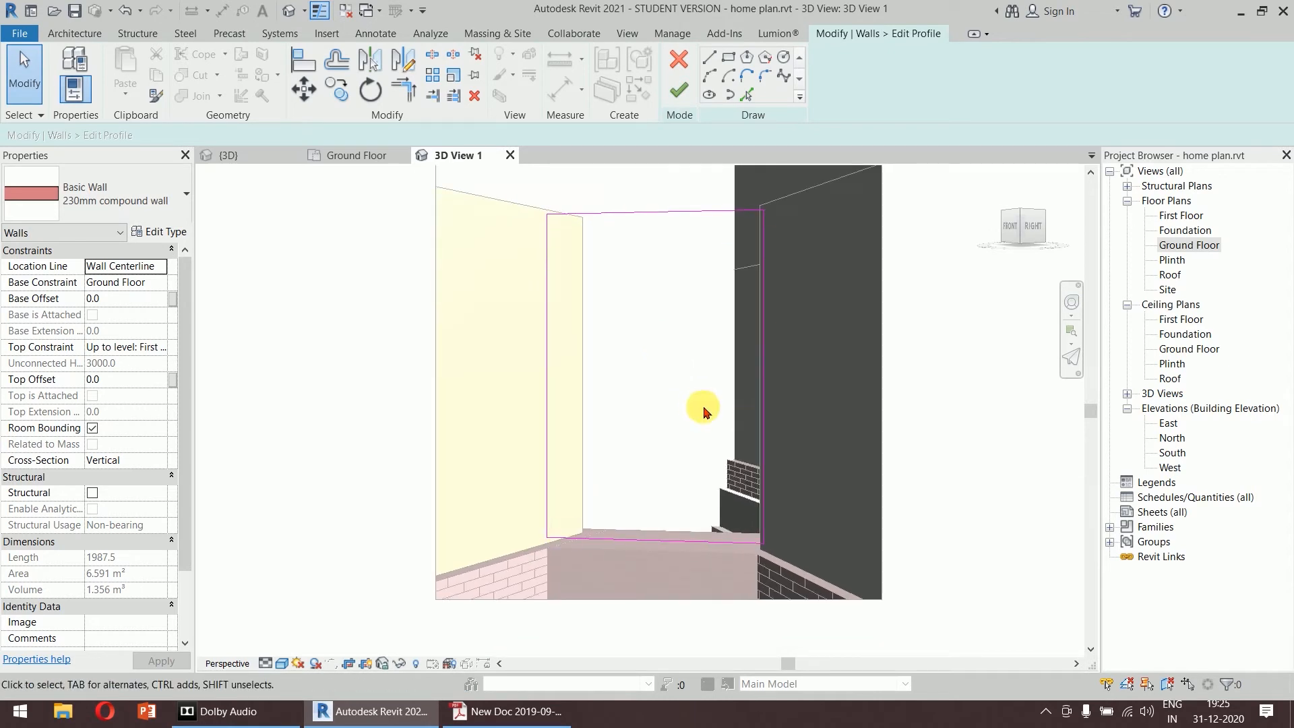
{"action": "left_click", "coordinate": [709, 59]}
{"action": "left_click", "coordinate": [663, 540]}
{"action": "type", "text": "2100"}
{"action": "key", "text": "Return"}
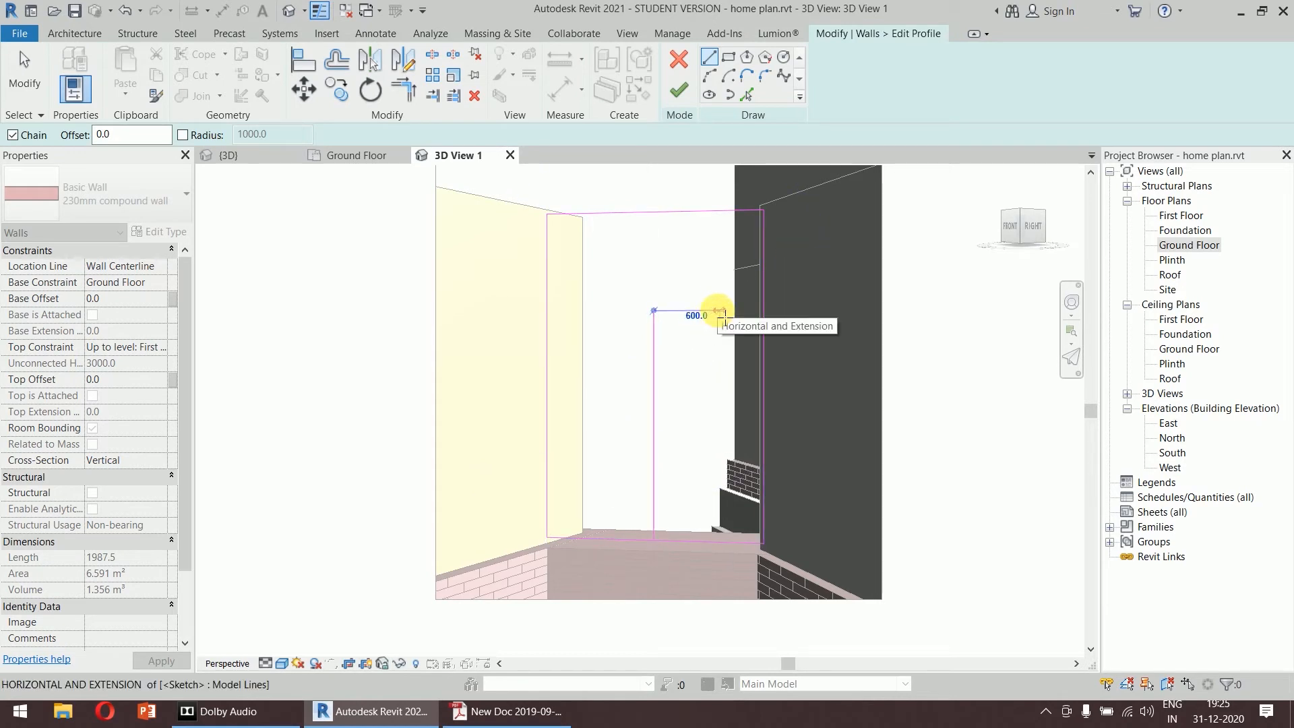
{"action": "key", "text": "Escape"}
{"action": "key", "text": "Escape"}
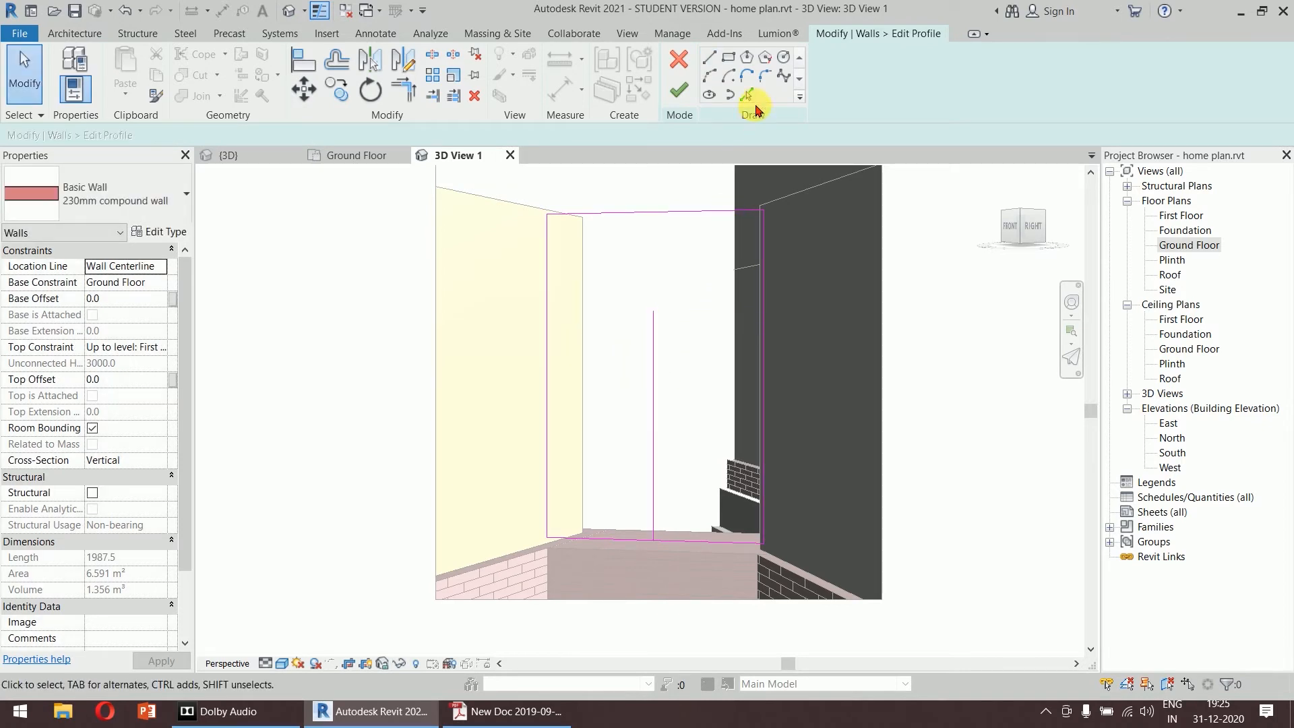
Create parallel copies of the vertical centre line at a 600 mm offset on both sides with Pick Lines.
{"action": "left_click", "coordinate": [748, 98]}
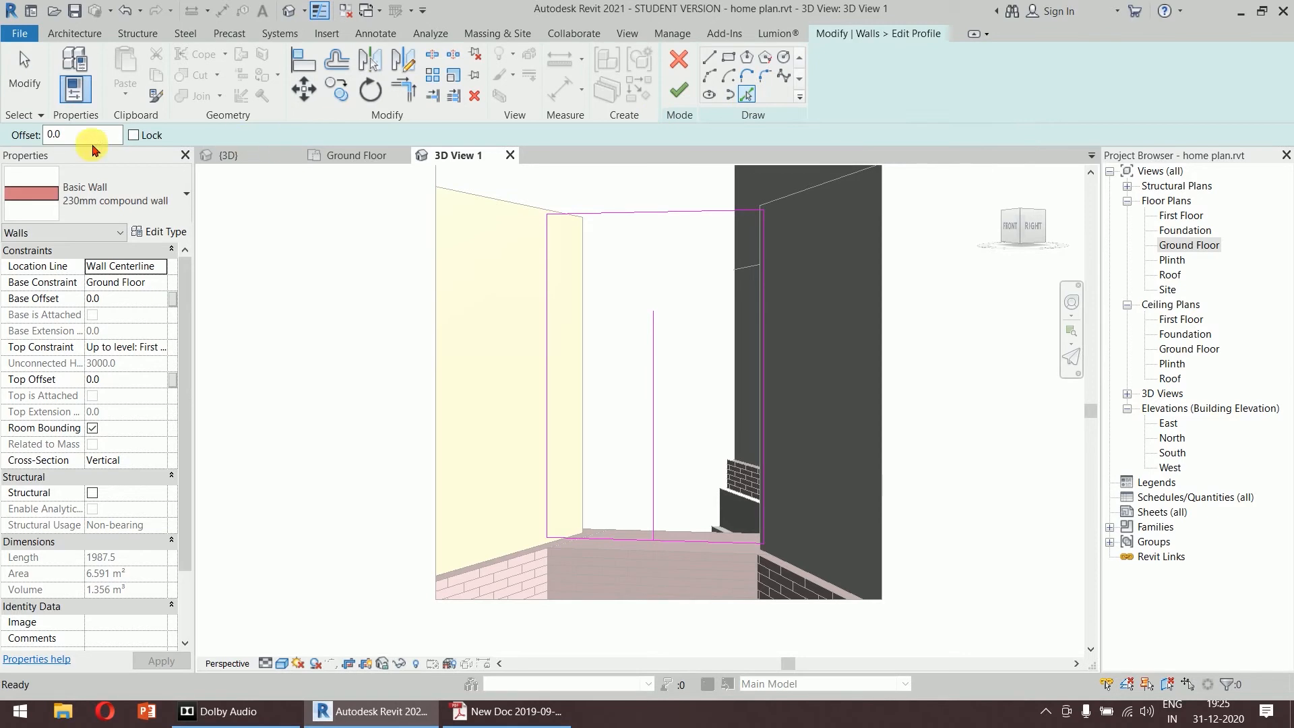
{"action": "left_click", "coordinate": [75, 138]}
{"action": "type", "text": "600"}
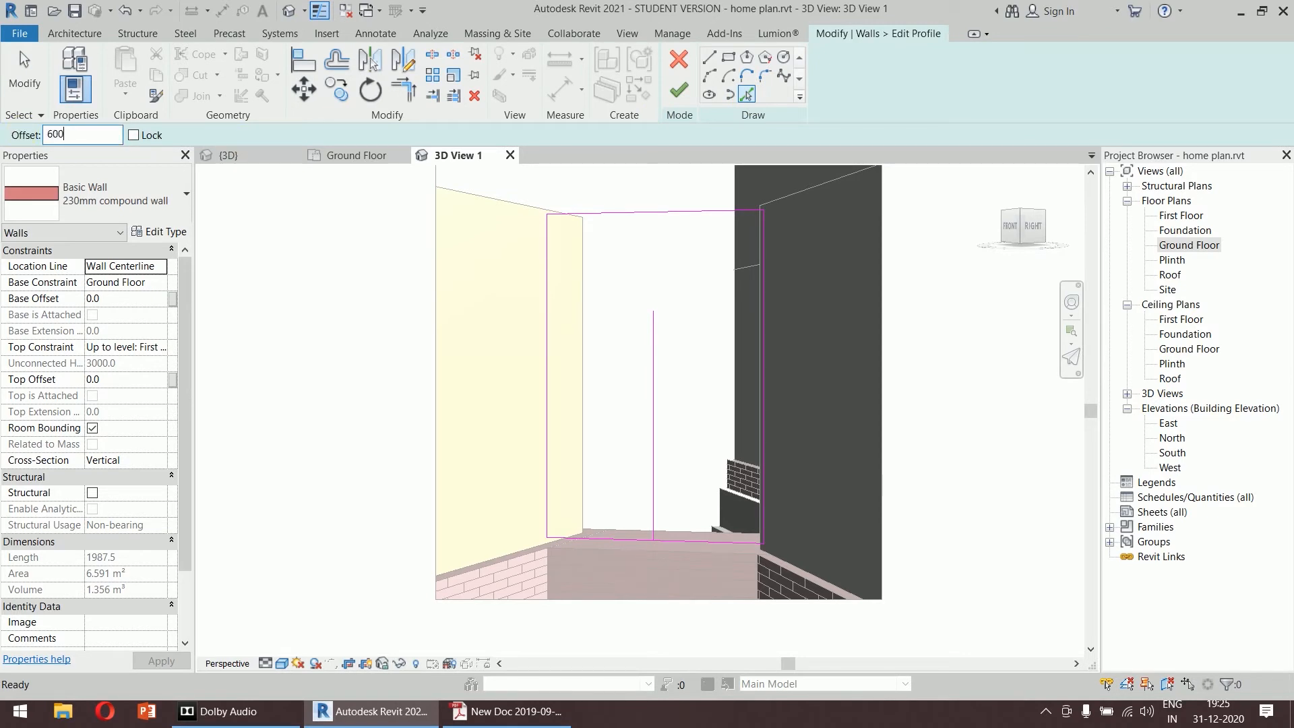
{"action": "key", "text": "Return"}
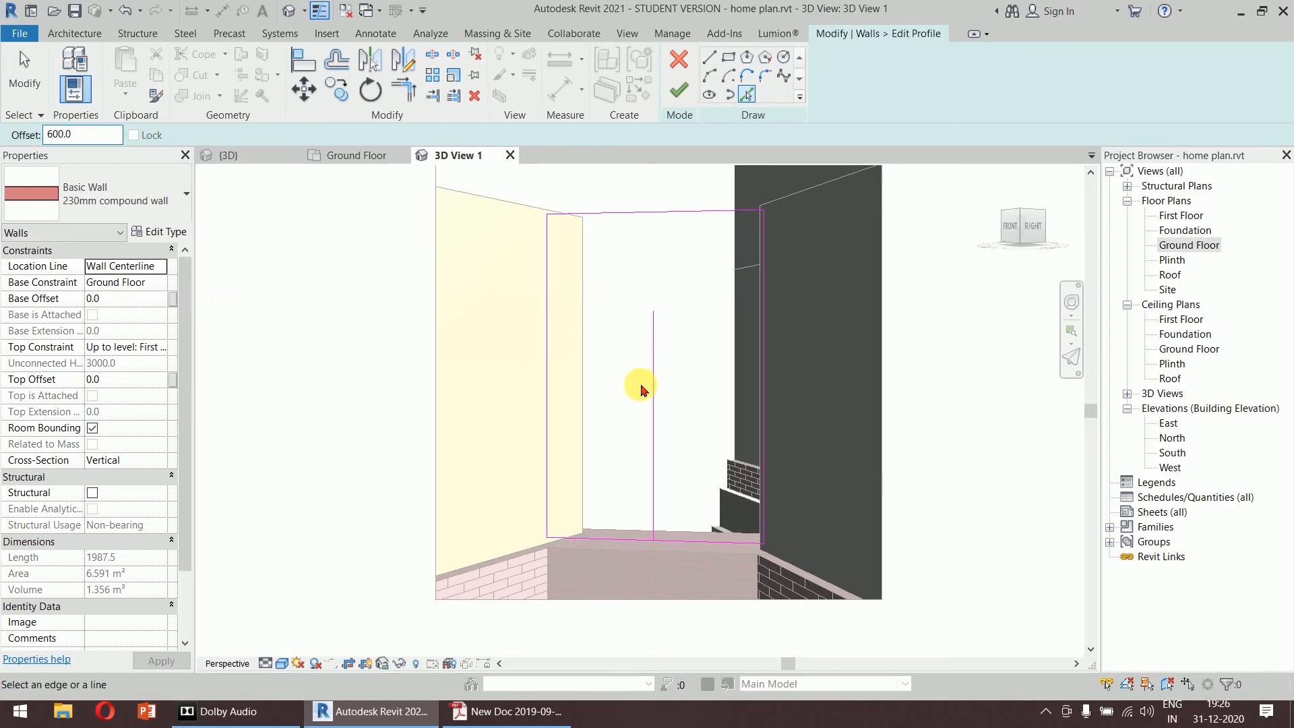
{"action": "left_click", "coordinate": [658, 386]}
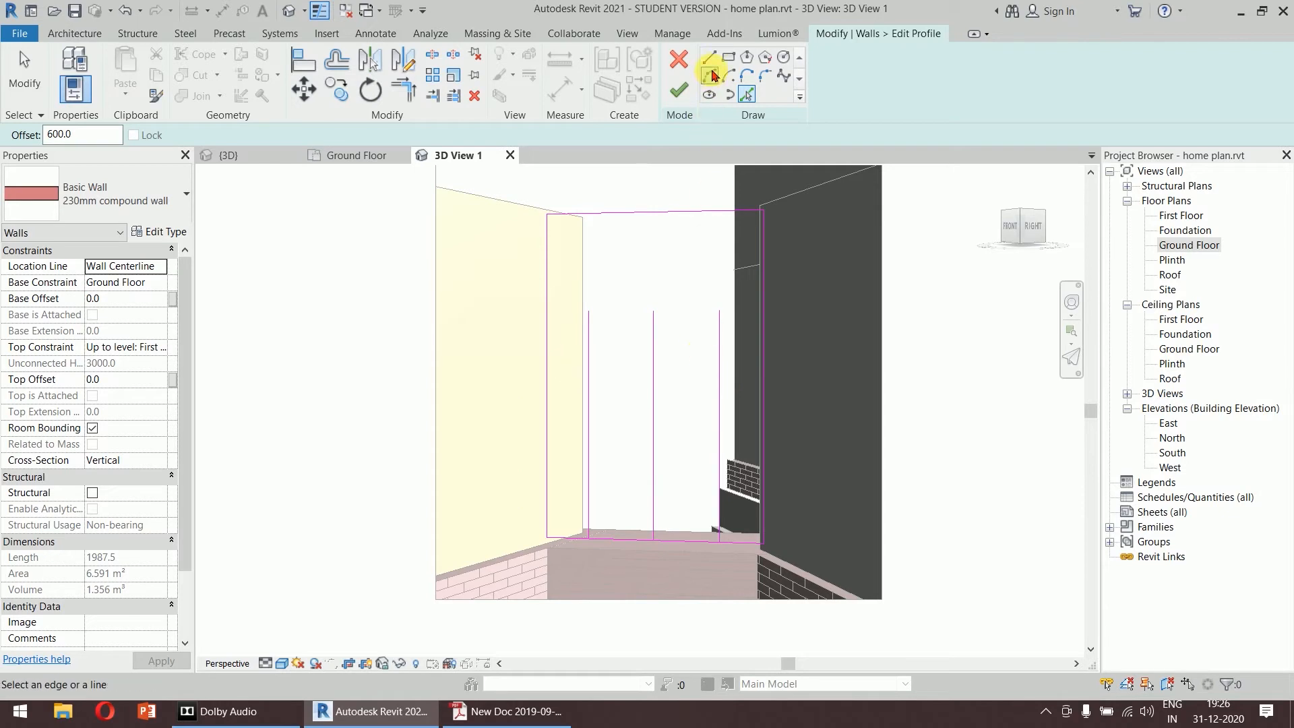
Try to join the tops of the two side lines with the Line tool while its offset is 600 mm.
{"action": "left_click", "coordinate": [710, 59]}
{"action": "left_click", "coordinate": [589, 310]}
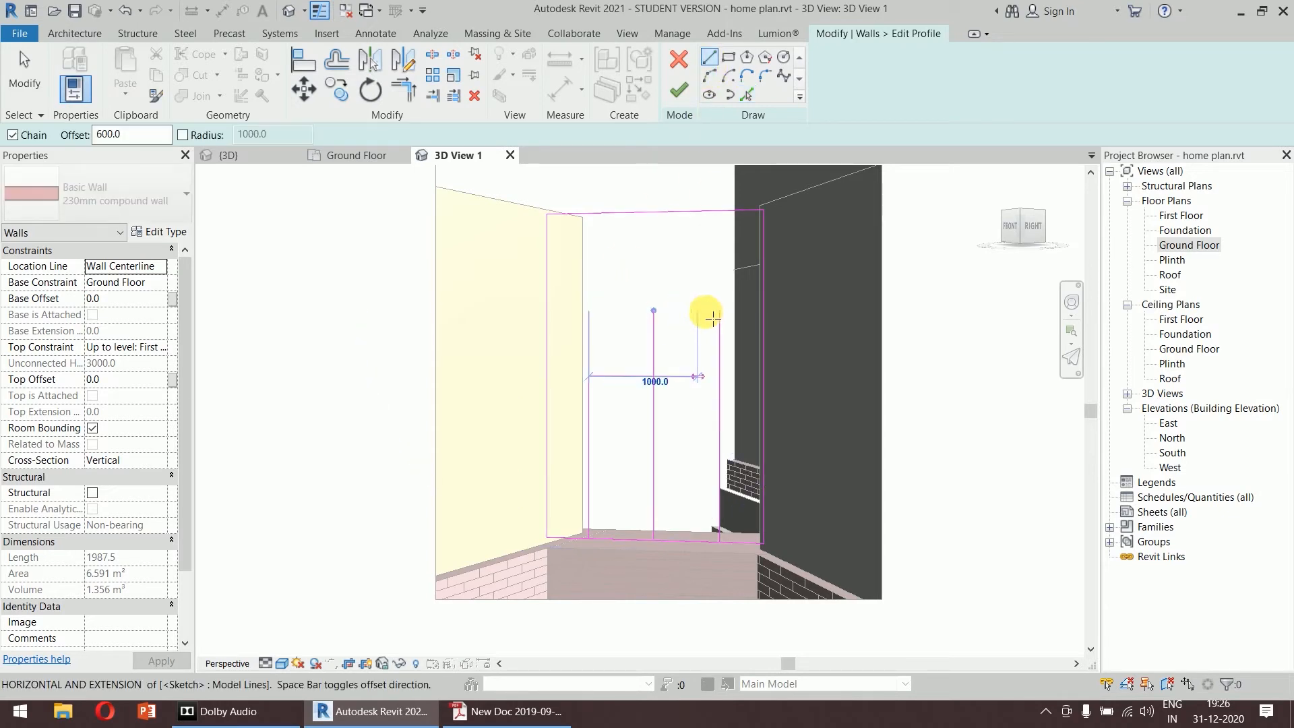
{"action": "left_click", "coordinate": [722, 313]}
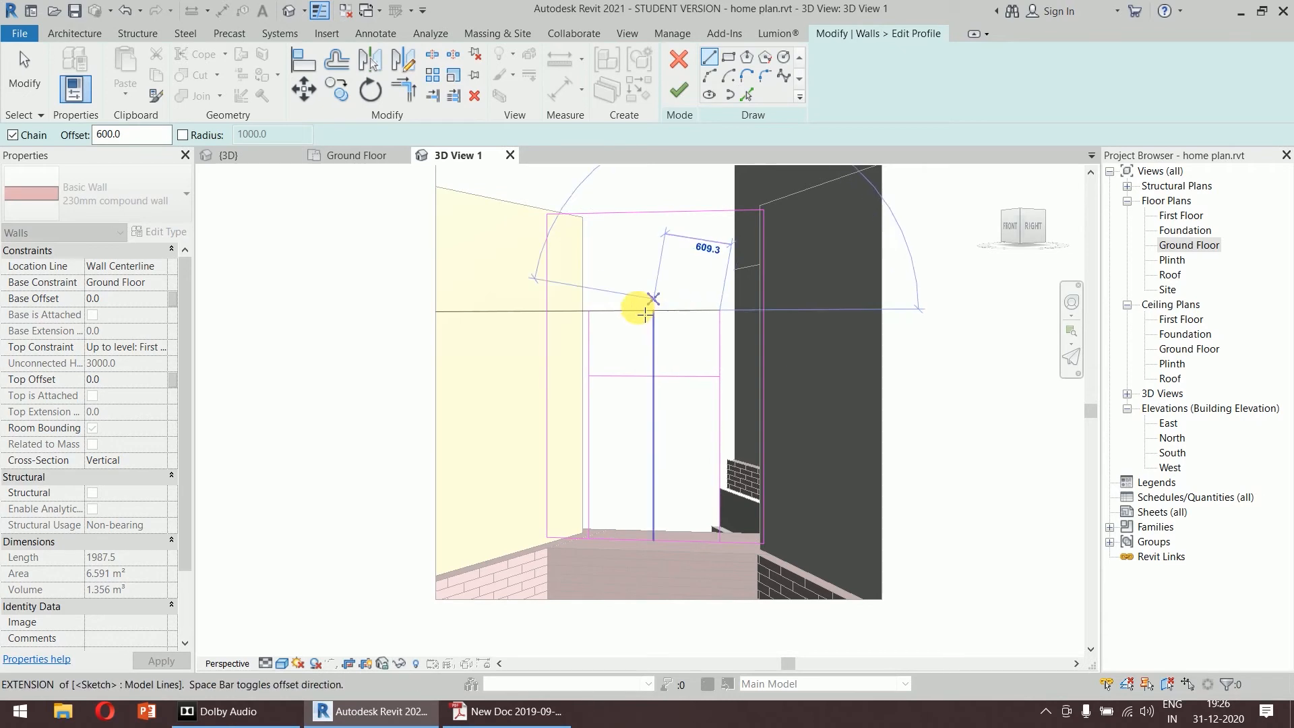
{"action": "key", "text": "Escape"}
{"action": "key", "text": "Escape"}
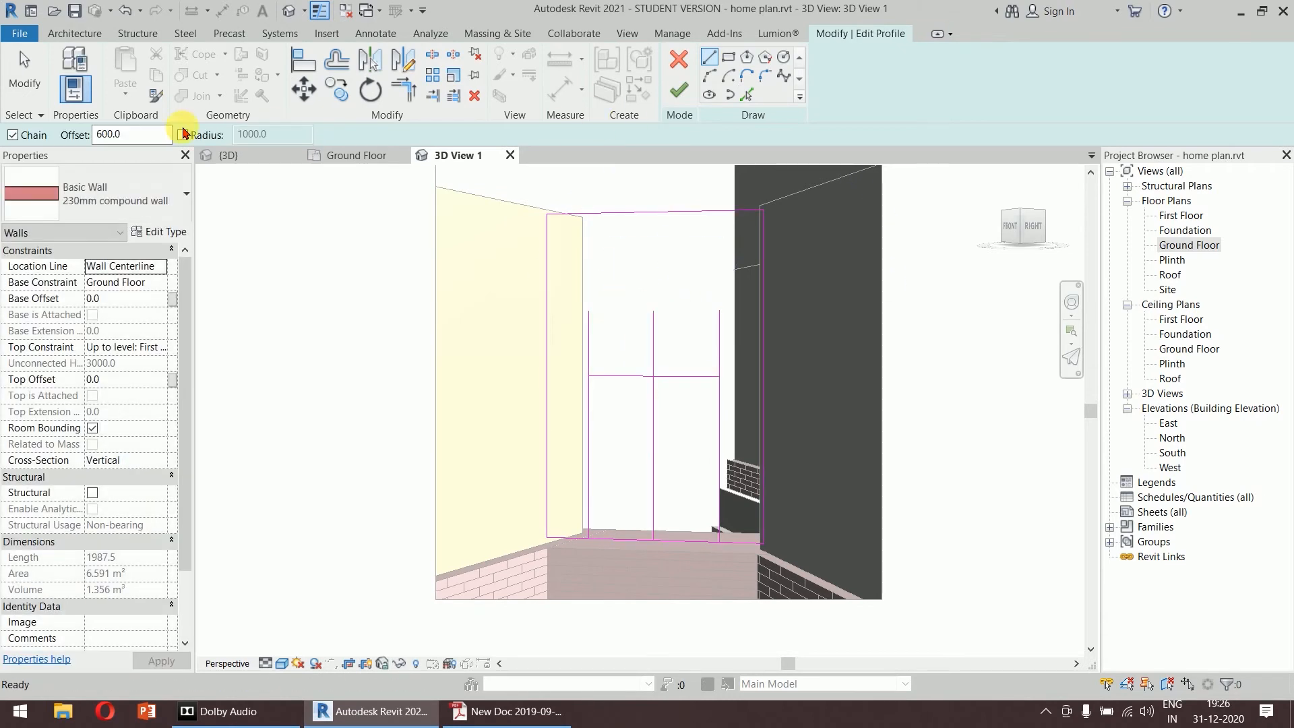
Set the line offset to 0 and draw a horizontal line joining the tops of the two side lines.
{"action": "left_click_drag", "start_coordinate": [125, 137], "coordinate": [102, 139]}
{"action": "type", "text": "0"}
{"action": "key", "text": "Return"}
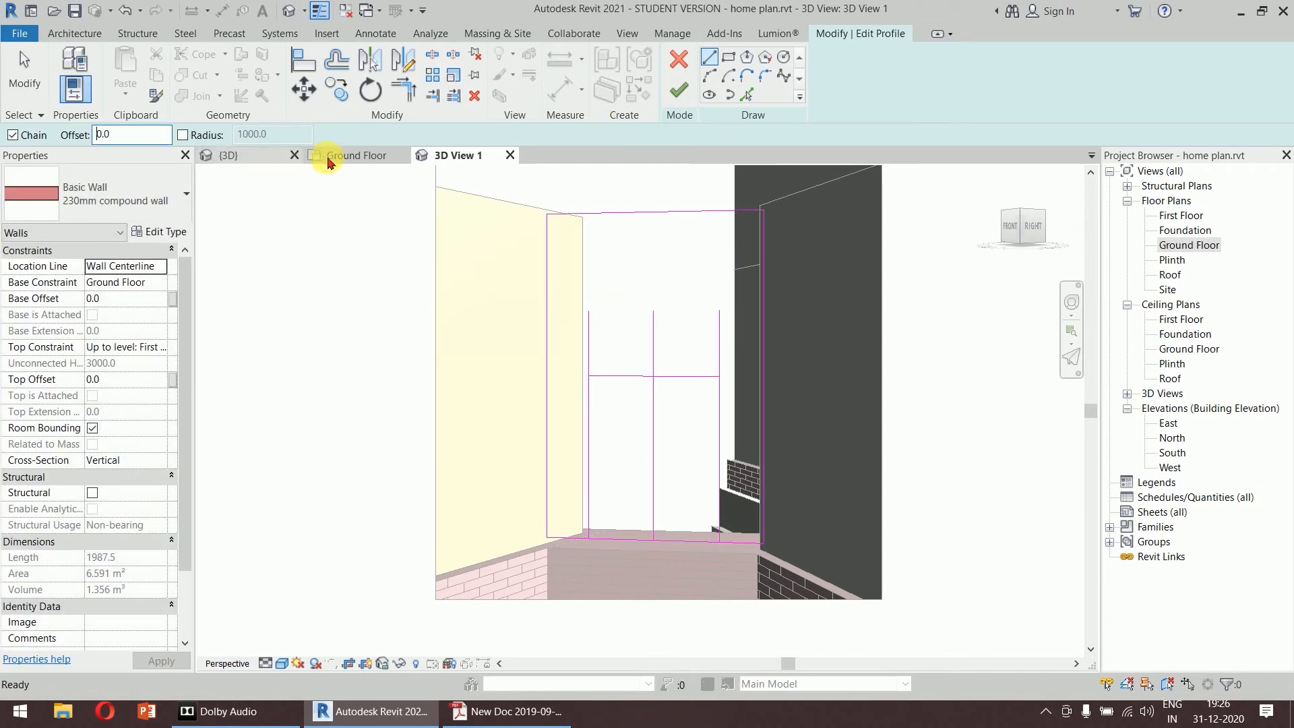
{"action": "left_click", "coordinate": [721, 314]}
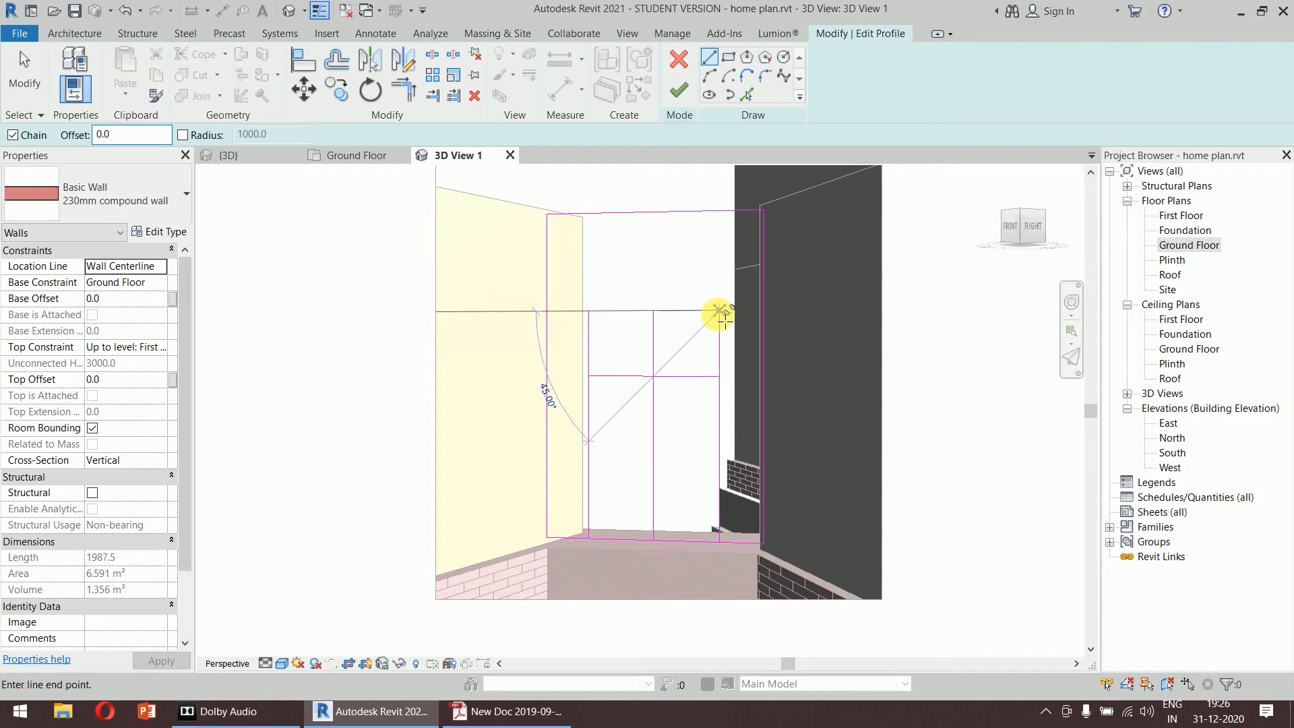
{"action": "left_click", "coordinate": [600, 312]}
{"action": "key", "text": "Escape"}
{"action": "key", "text": "Escape"}
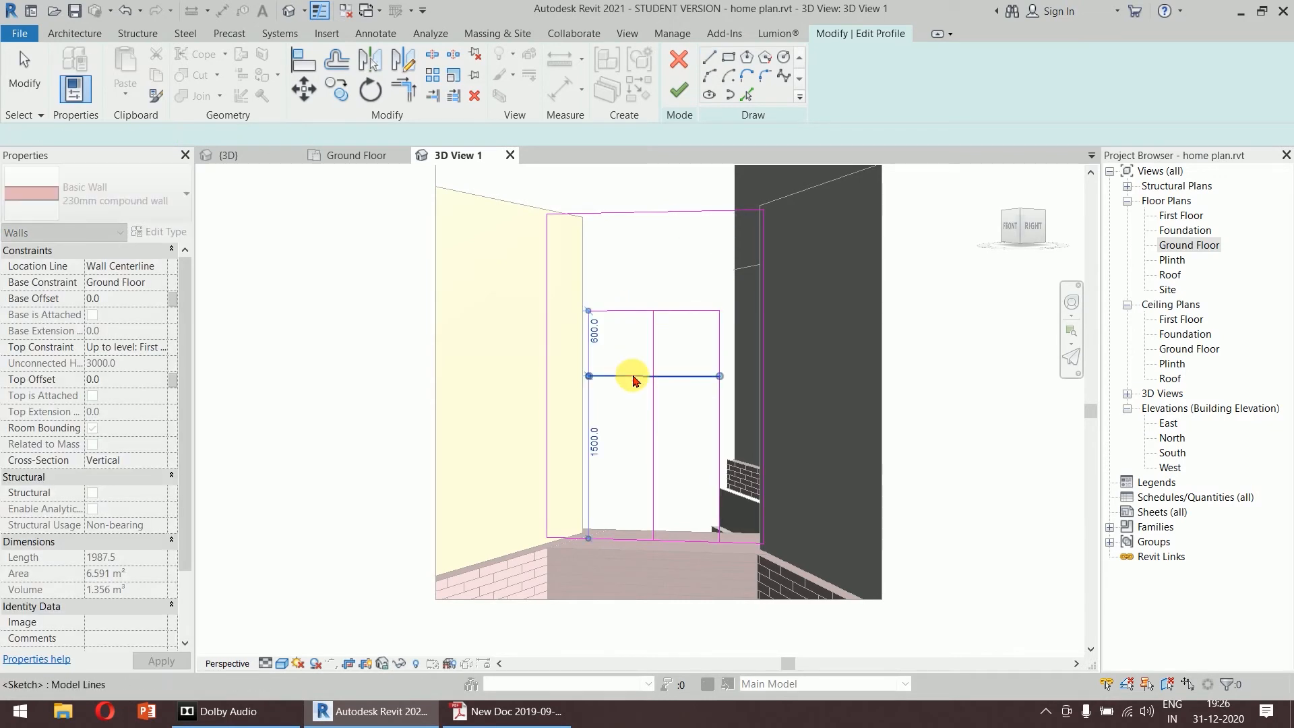
Delete the misplaced horizontal line and the vertical centre line from inside the opening outline.
{"action": "left_click", "coordinate": [630, 376]}
{"action": "key", "text": "Delete"}
{"action": "left_click", "coordinate": [651, 417]}
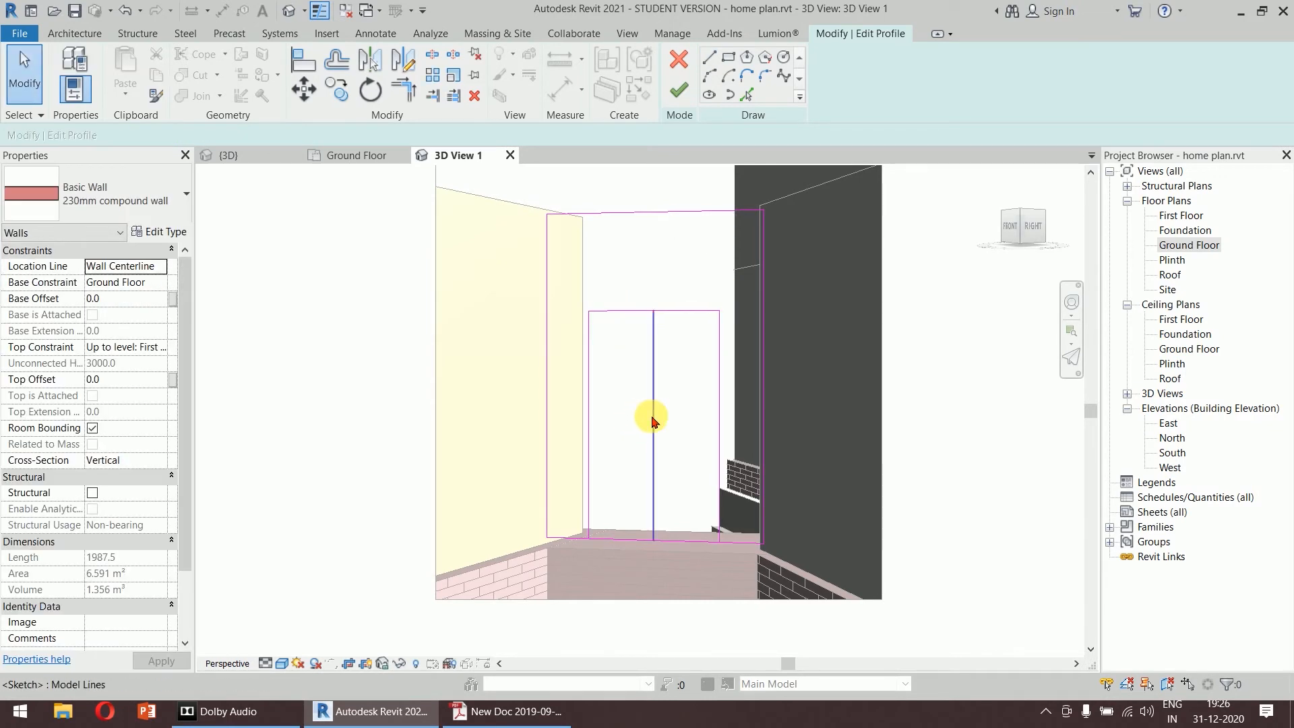
{"action": "key", "text": "Delete"}
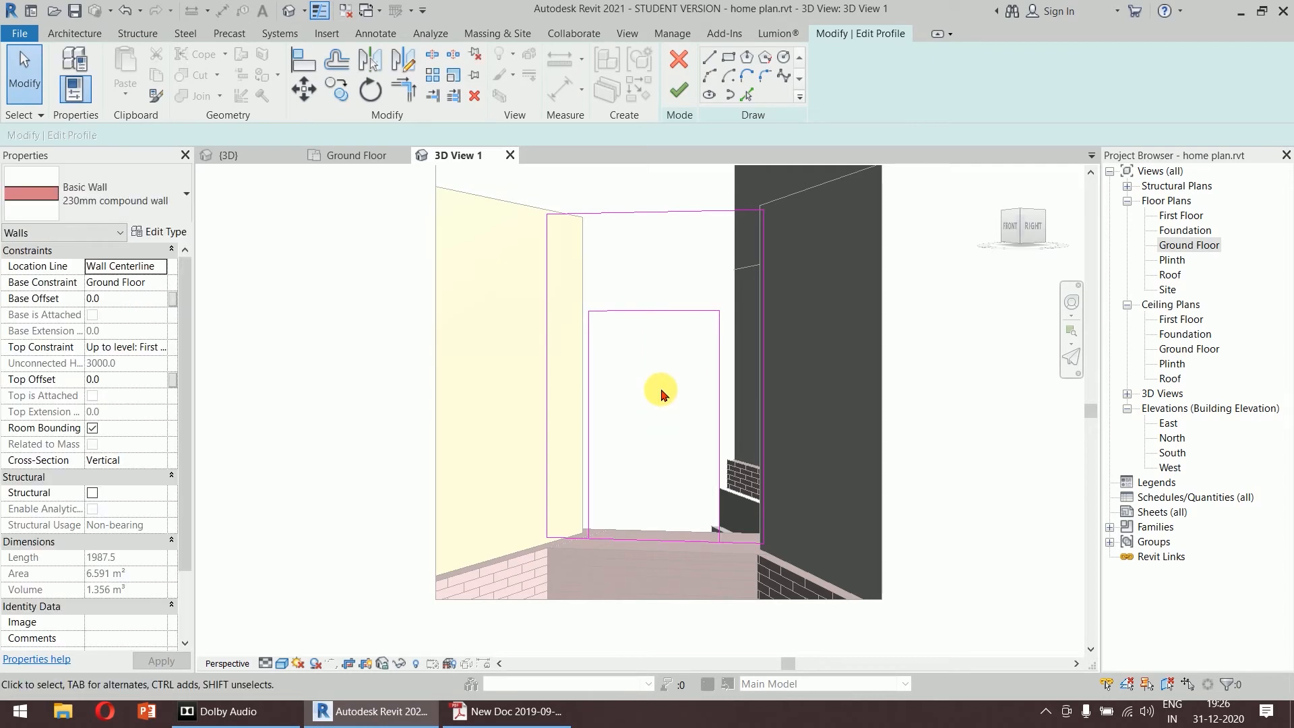
Try to finish the wall profile sketch, and continue sketching.
{"action": "middle_click_drag", "start_coordinate": [653, 395], "coordinate": [659, 384]}
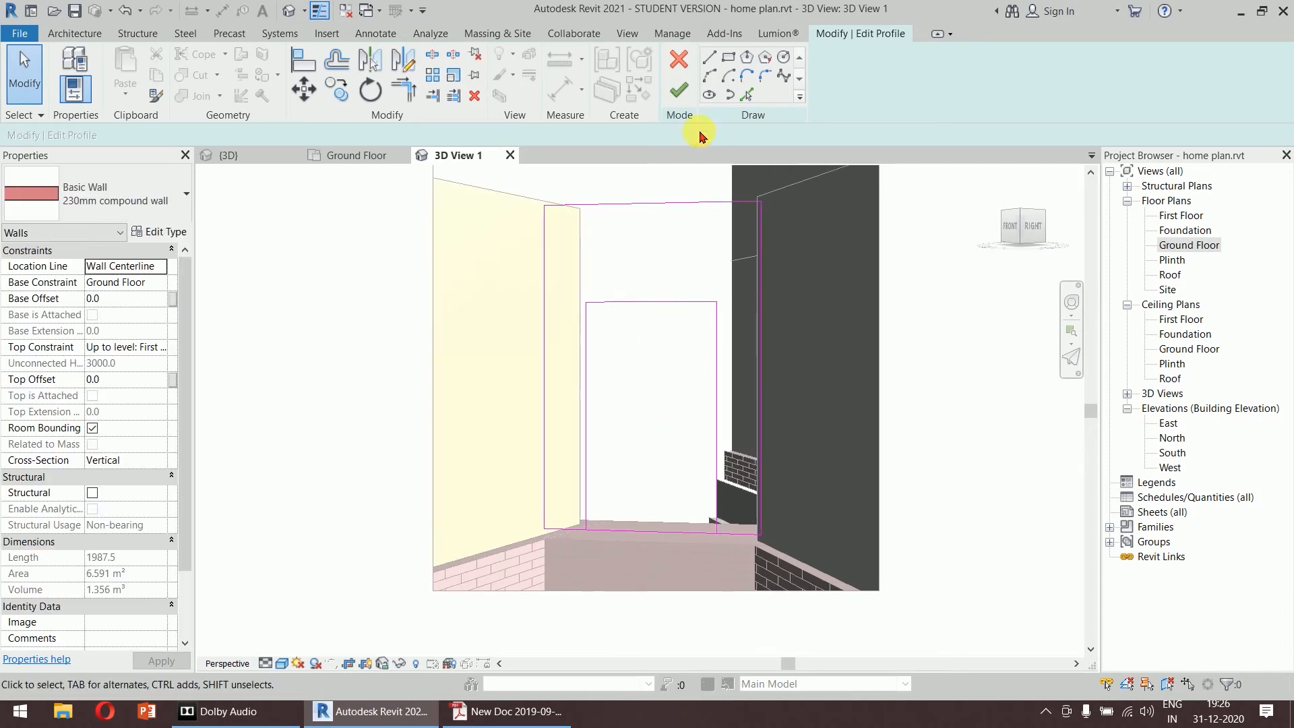
{"action": "left_click", "coordinate": [676, 94]}
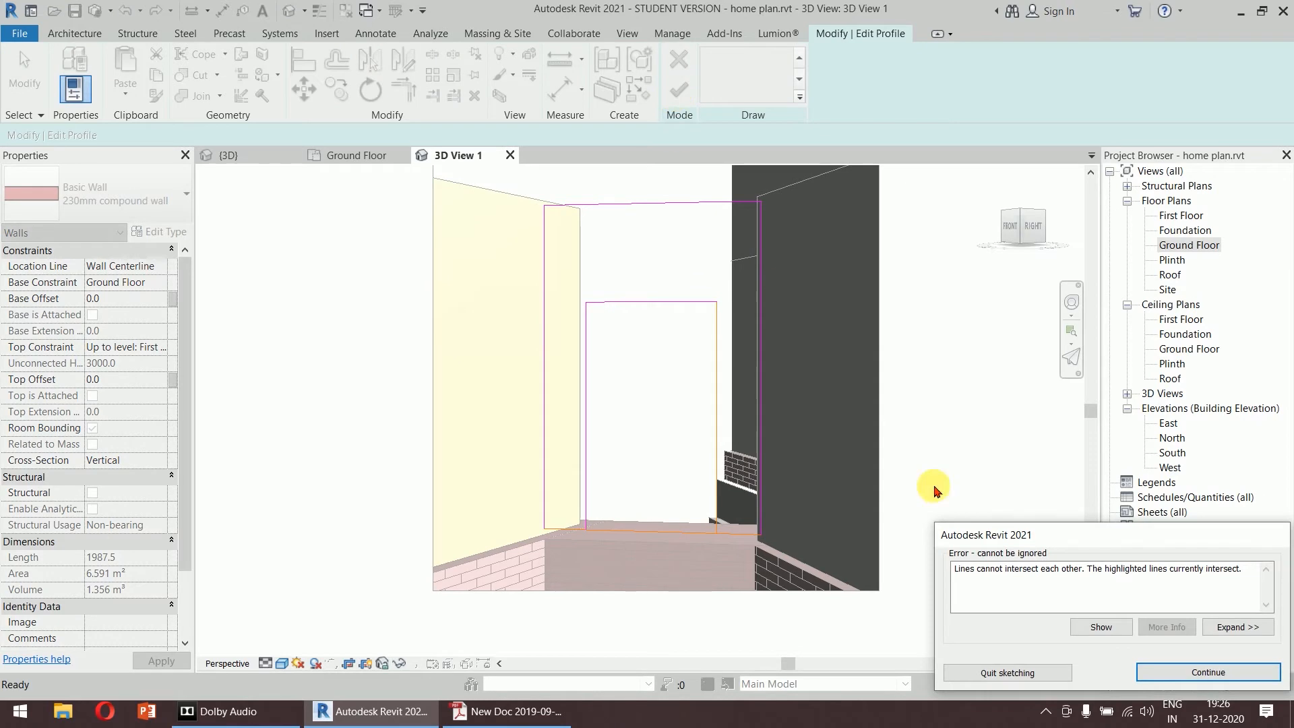
{"action": "left_click_drag", "start_coordinate": [1004, 543], "coordinate": [991, 390]}
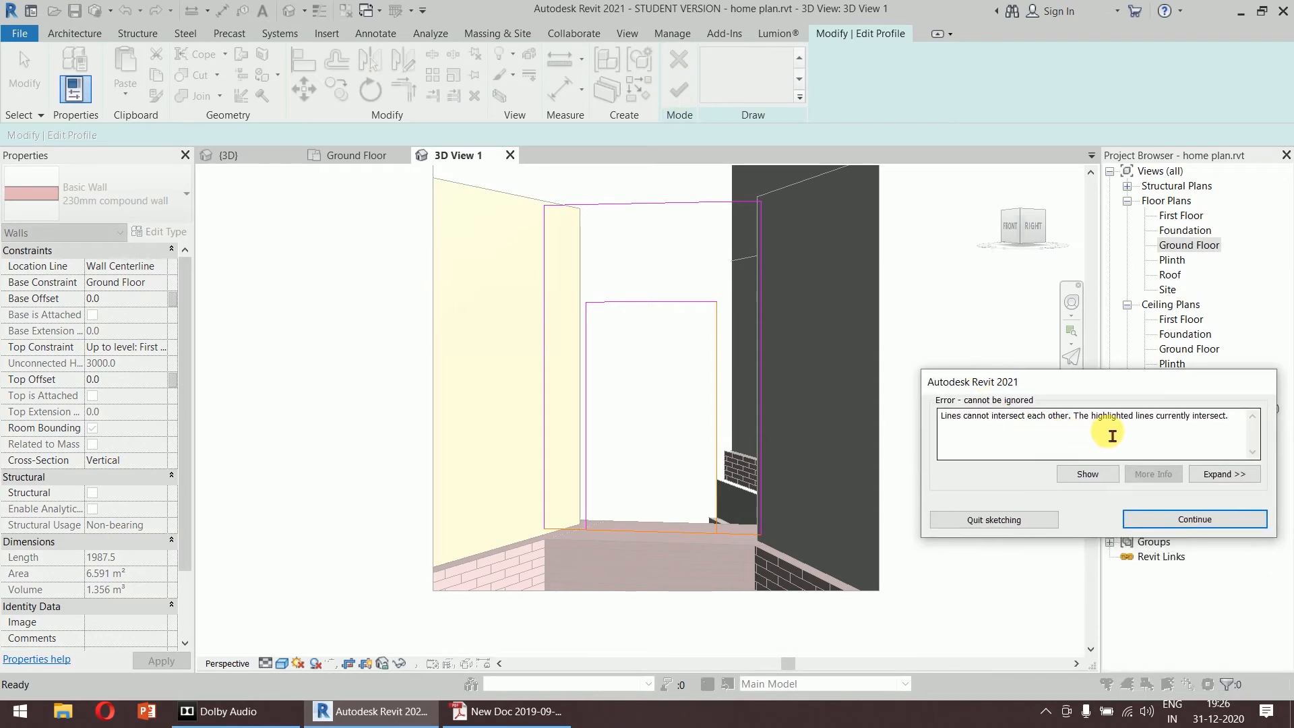
{"action": "left_click", "coordinate": [1220, 522]}
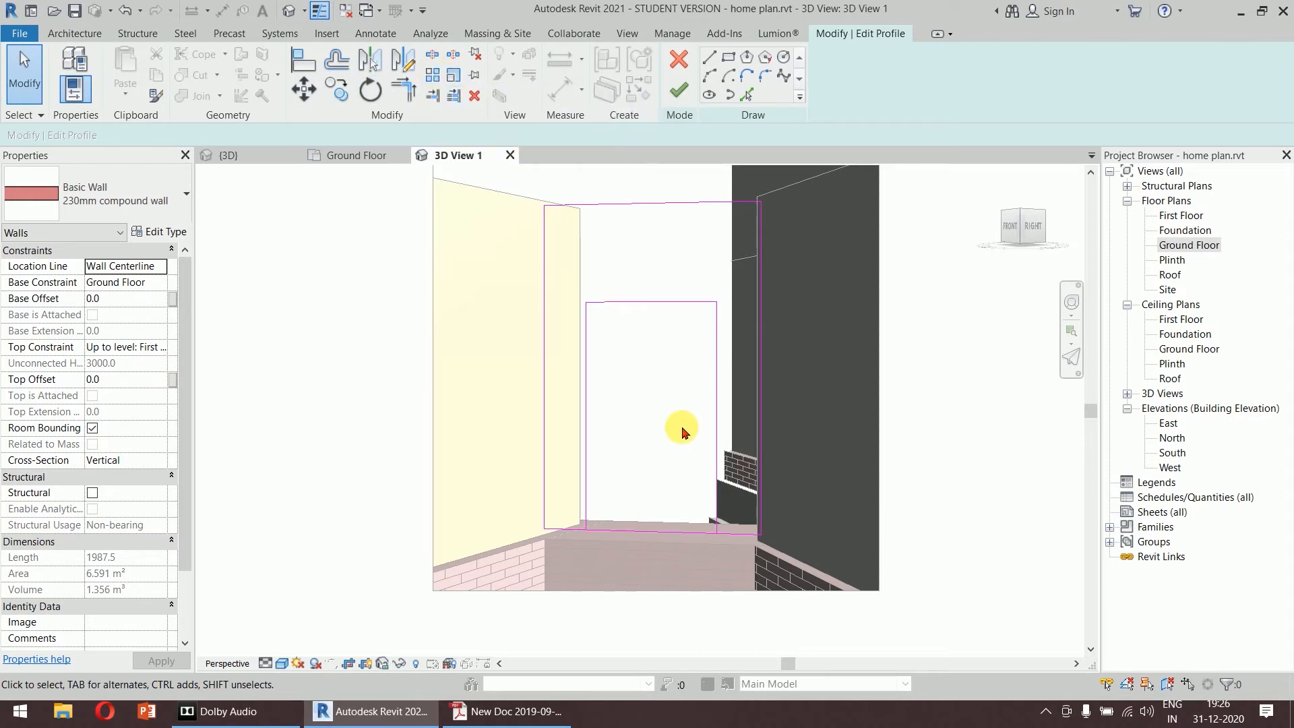
Shorten the profile's bottom line so it ends at the opening's left side line, unjoining the conflicting elements.
{"action": "left_click", "coordinate": [682, 534]}
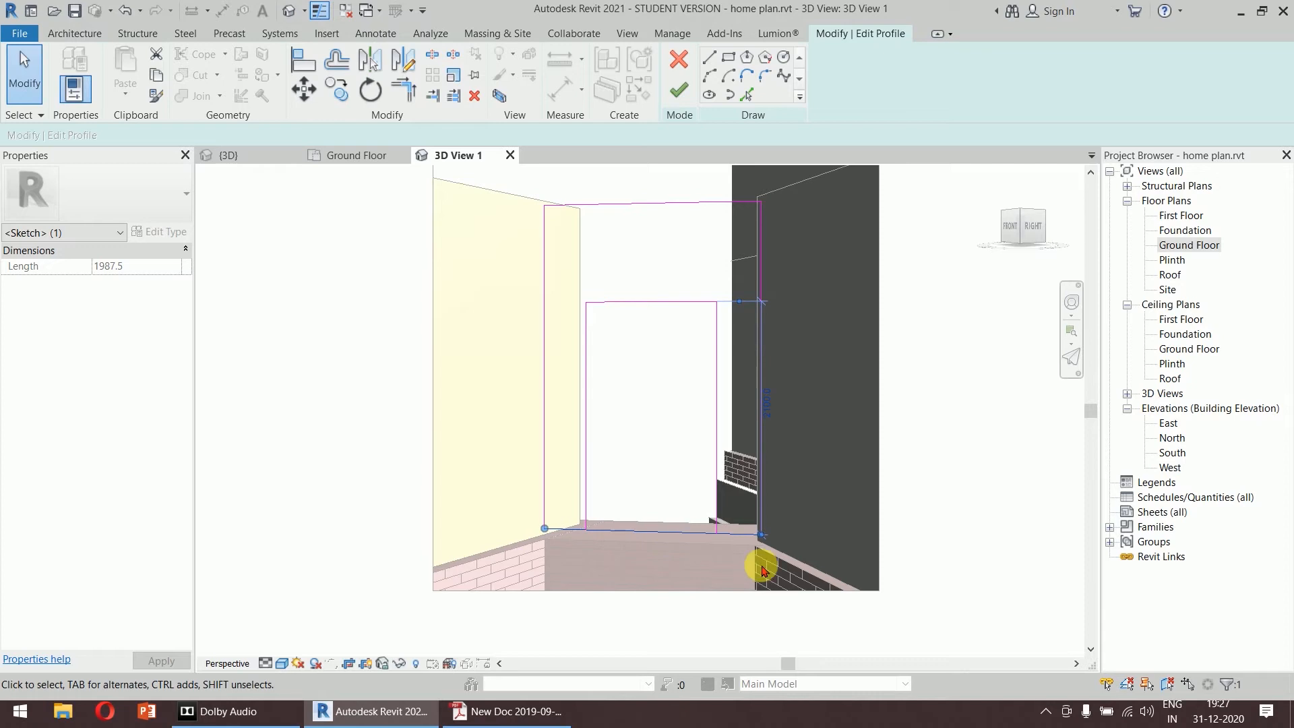
{"action": "left_click", "coordinate": [761, 539]}
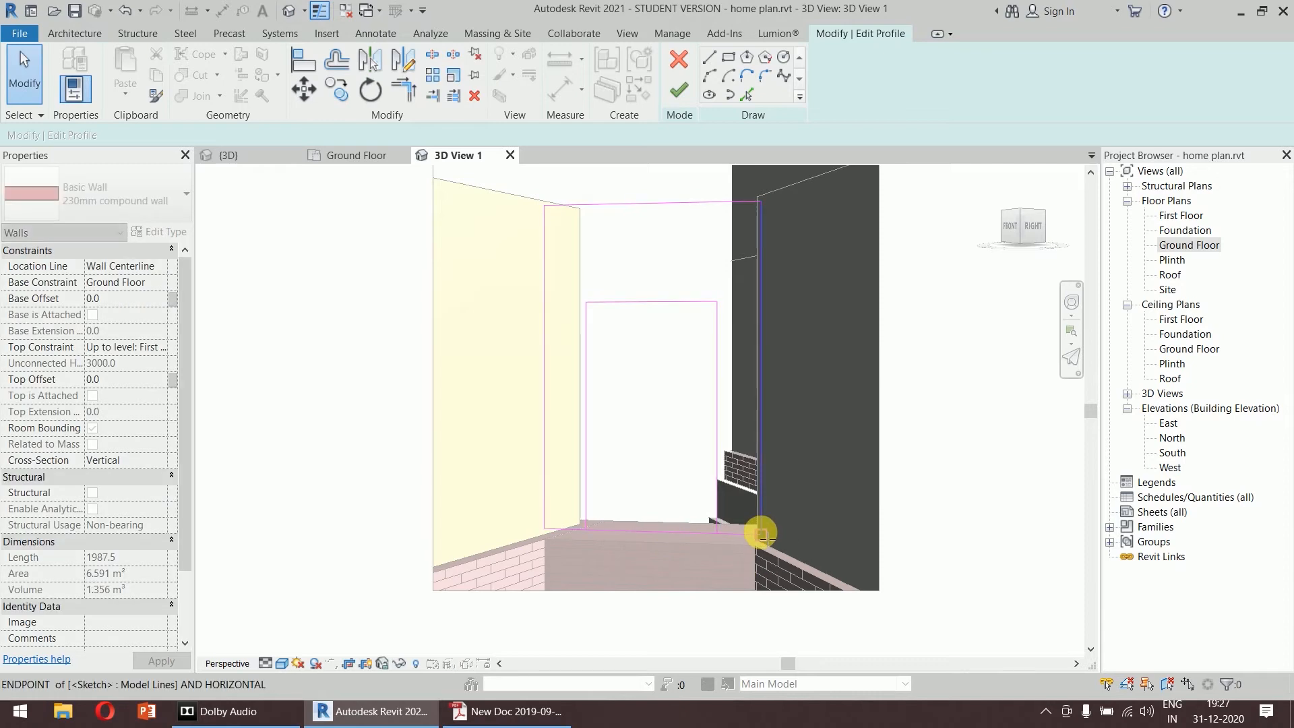
{"action": "left_click_drag", "start_coordinate": [693, 537], "coordinate": [588, 532]}
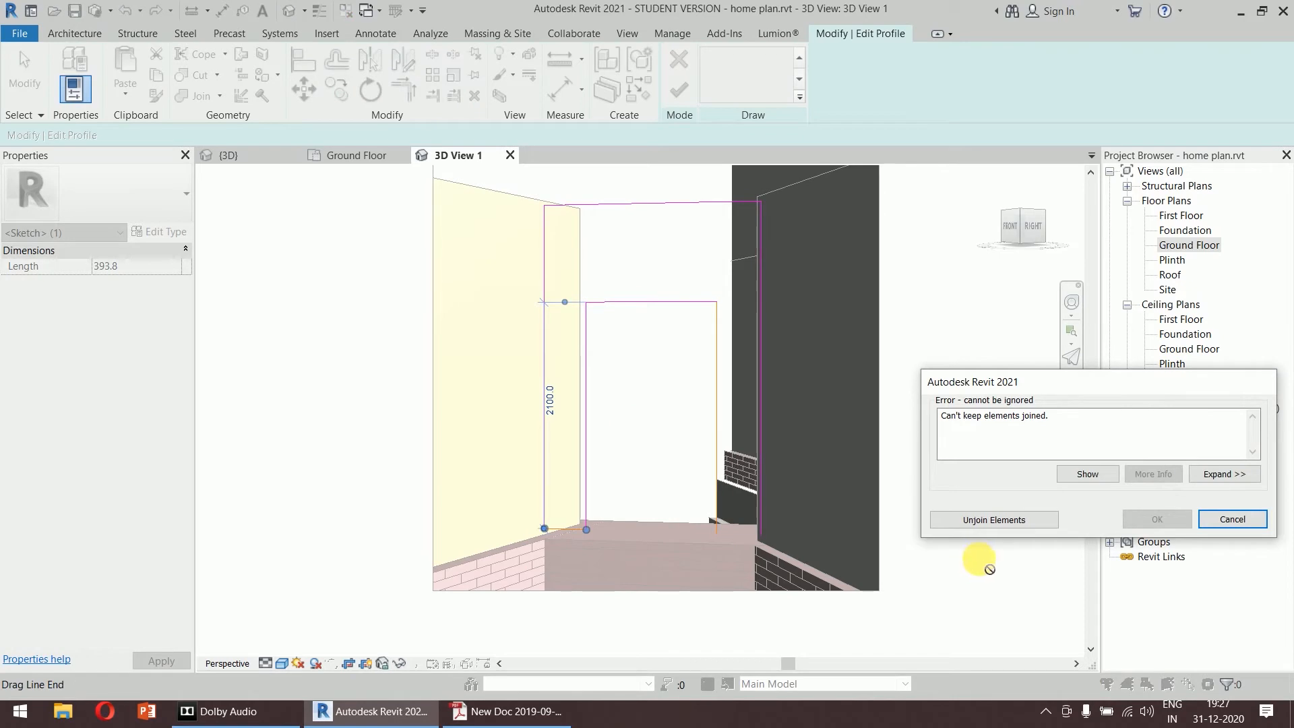
{"action": "left_click", "coordinate": [991, 520]}
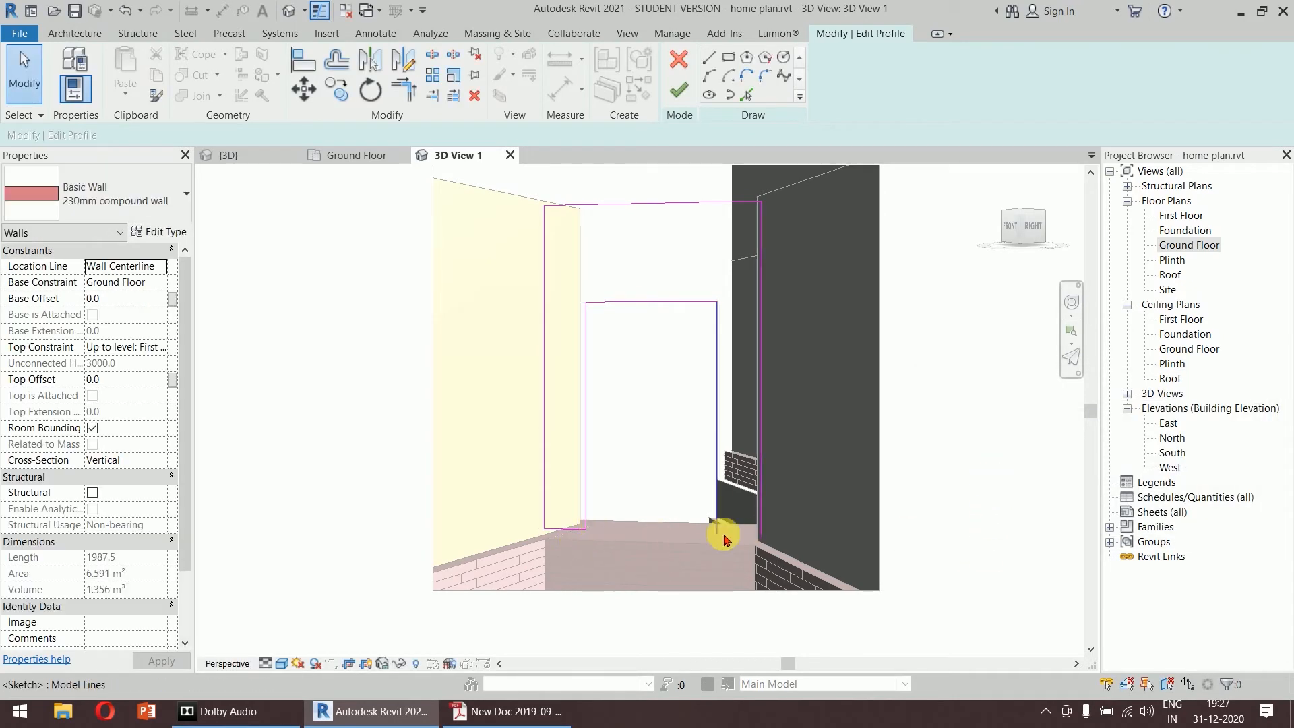
Close the profile's bottom edge with a line from the opening's right side line to the wall's right edge, and finish the profile.
{"action": "left_click", "coordinate": [711, 62]}
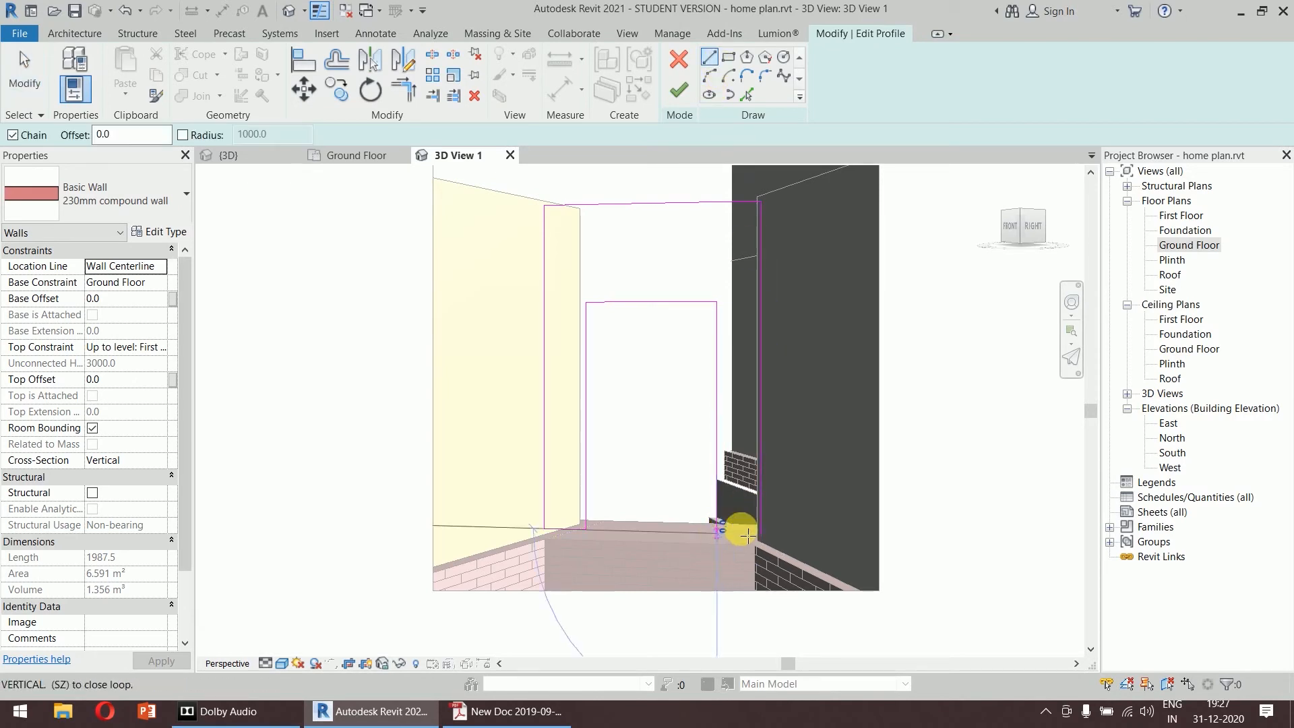
{"action": "right_click", "coordinate": [932, 415]}
{"action": "left_click", "coordinate": [944, 415]}
{"action": "right_click", "coordinate": [923, 412]}
{"action": "left_click", "coordinate": [944, 415]}
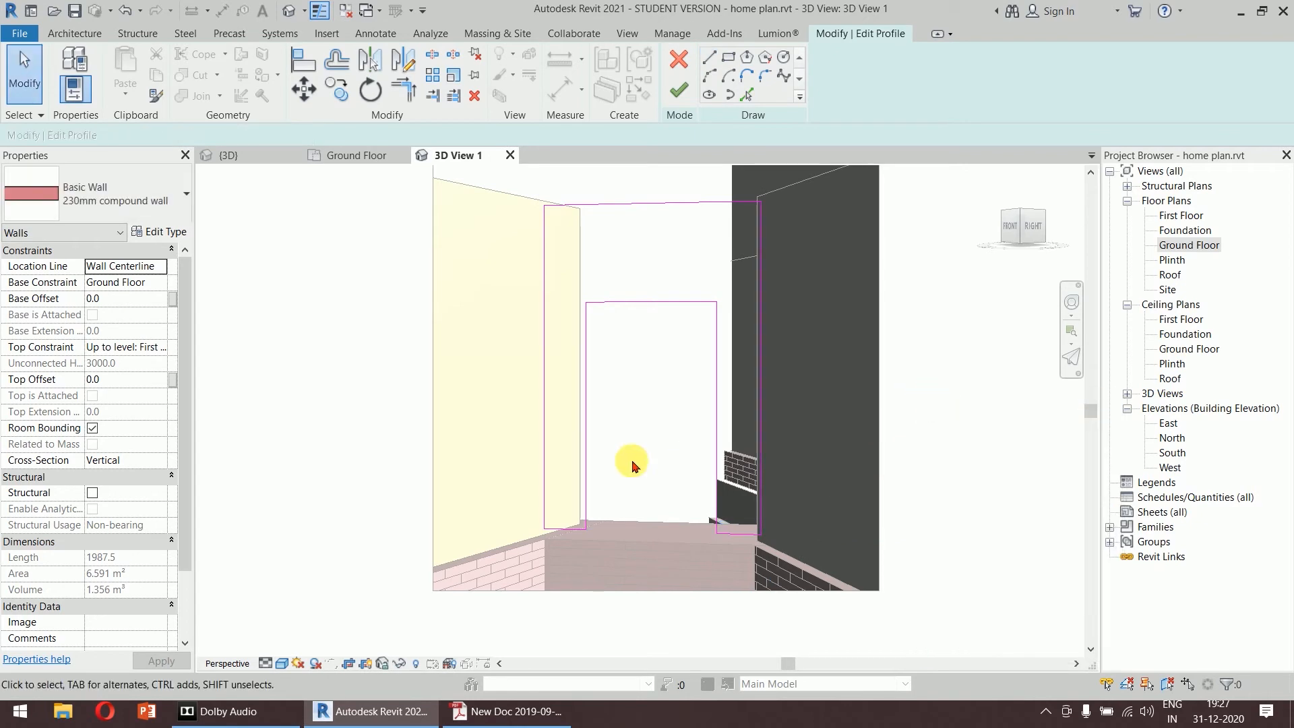
{"action": "left_click", "coordinate": [679, 91]}
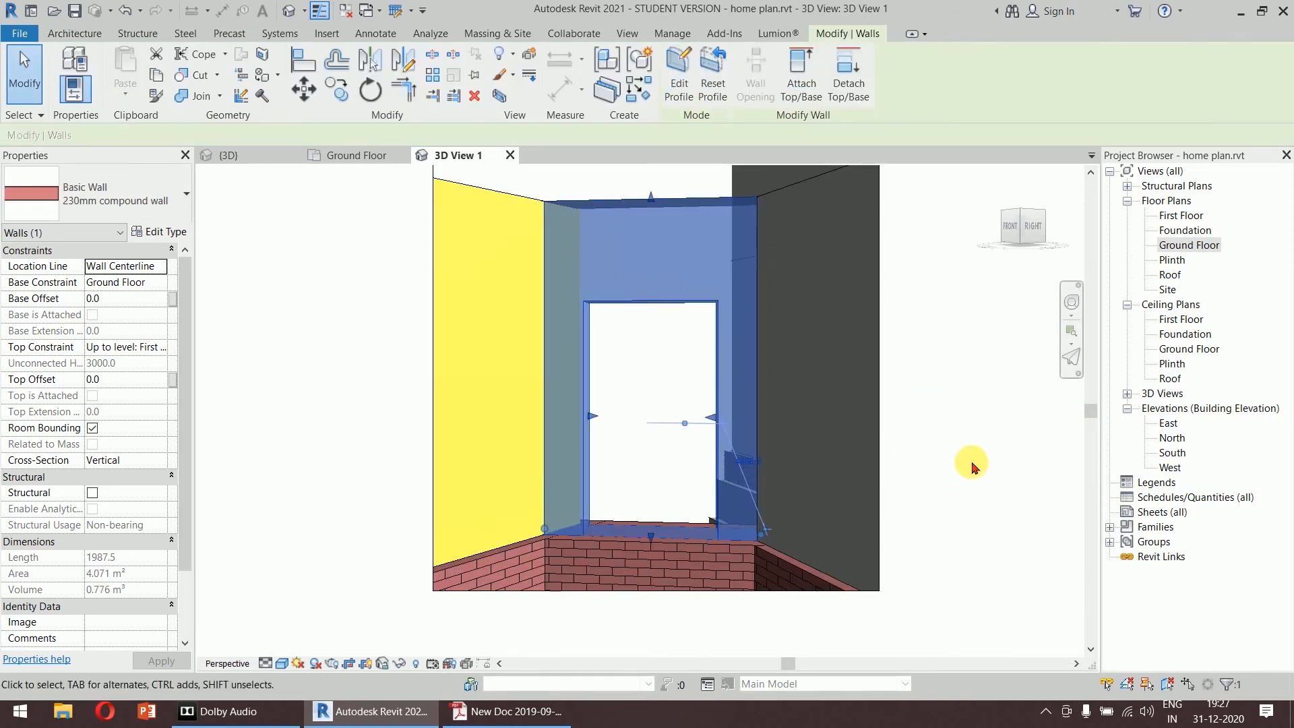
{"action": "left_click", "coordinate": [971, 469]}
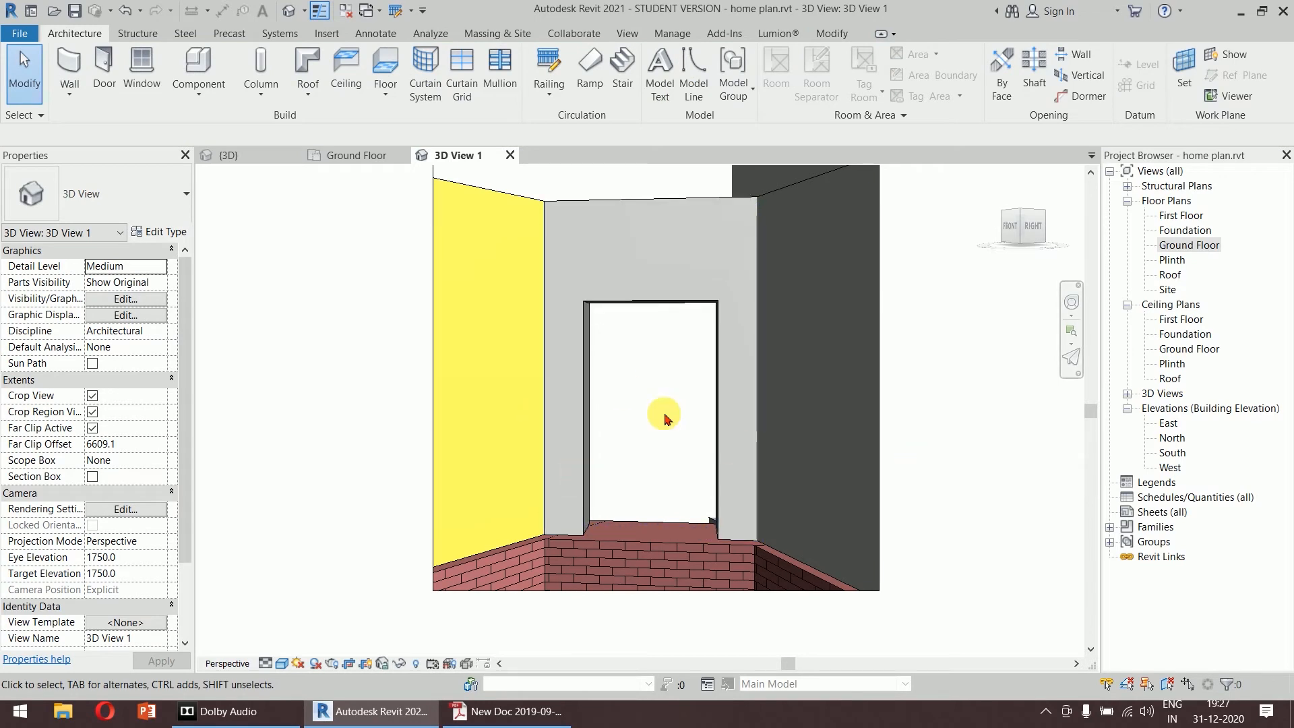
Reopen the diagonal wall's profile and draw a start-end-radius arc of about 651 mm radius over the top of the opening.
{"action": "left_click", "coordinate": [587, 322]}
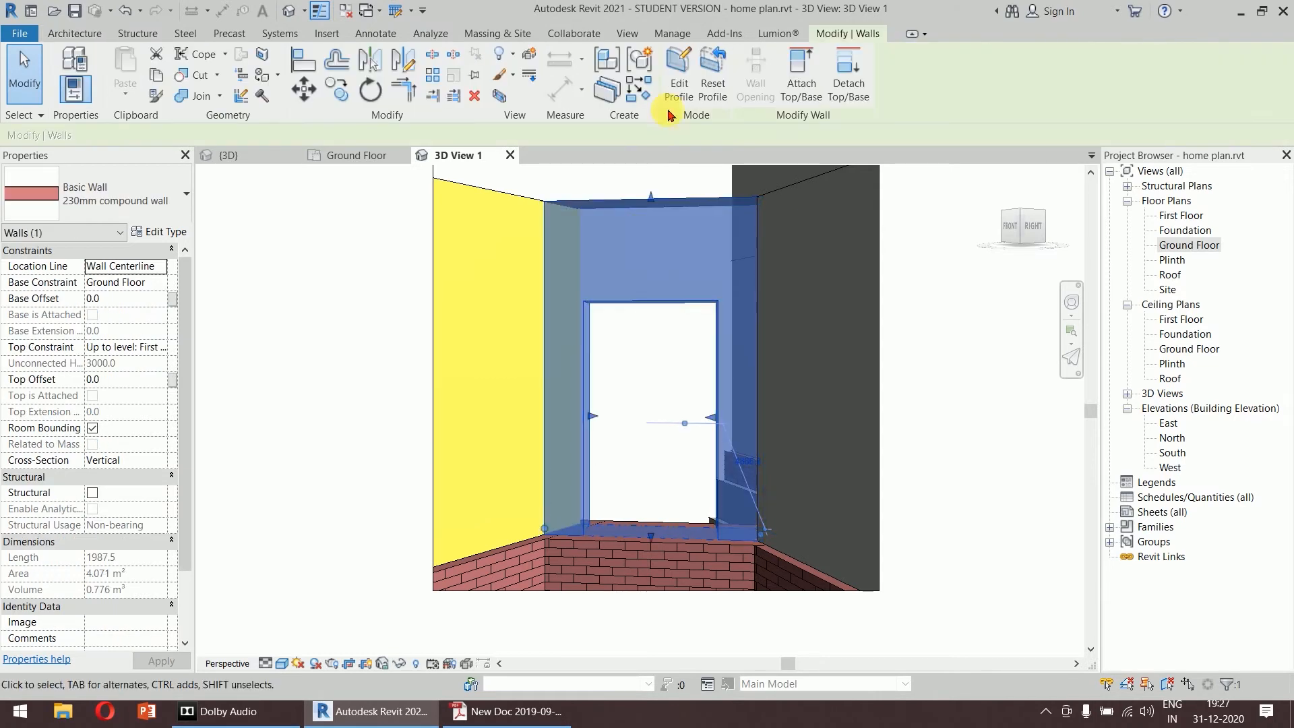
{"action": "left_click", "coordinate": [673, 75]}
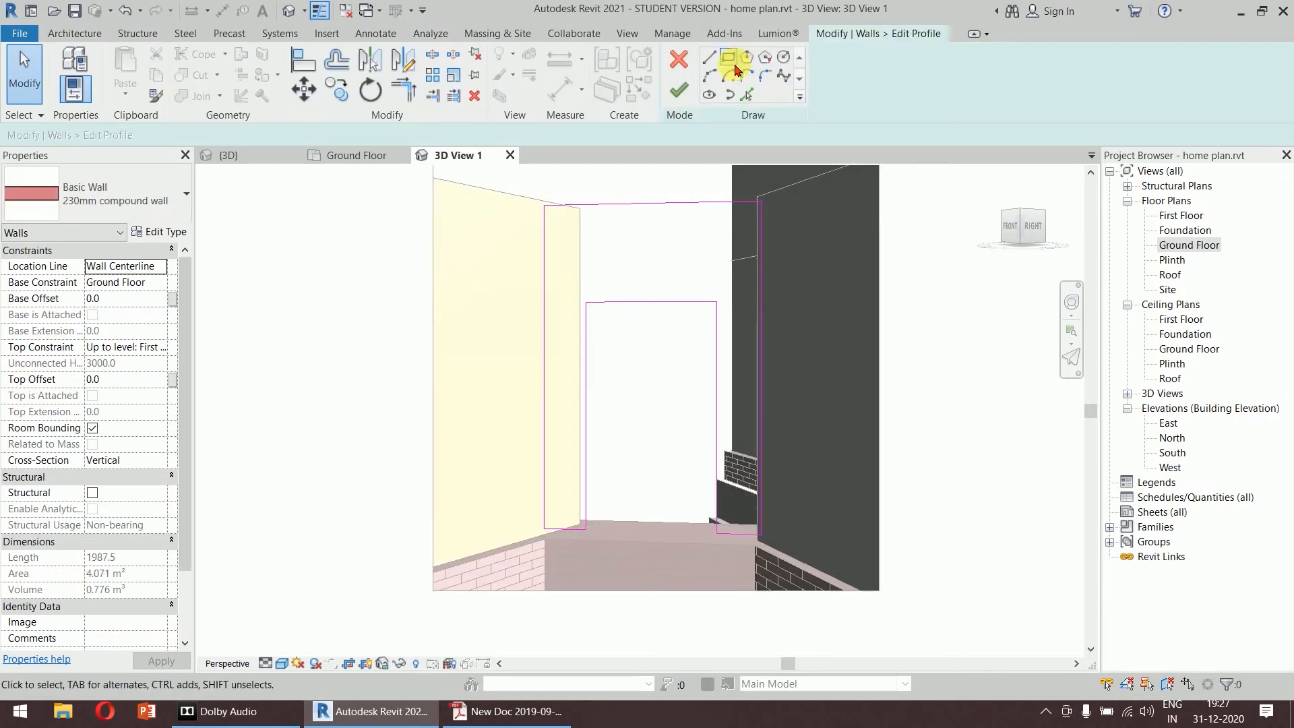
{"action": "left_click", "coordinate": [711, 78]}
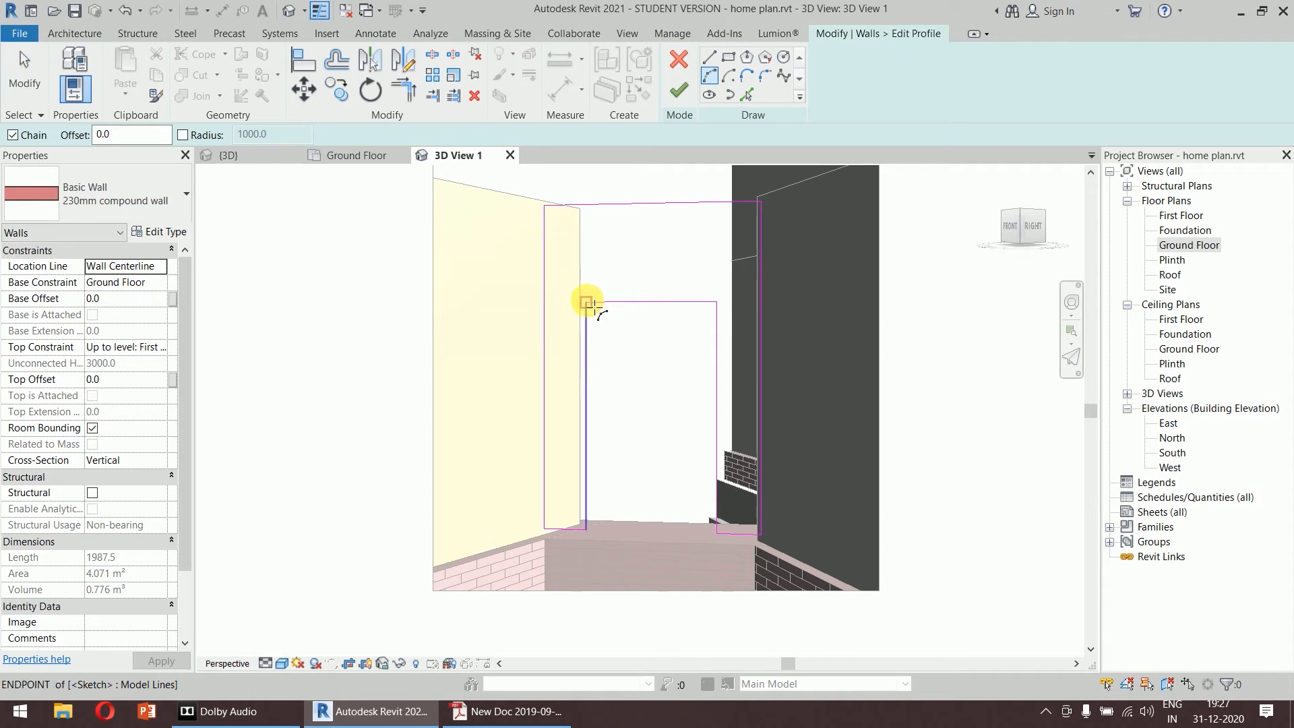
{"action": "left_click", "coordinate": [719, 301]}
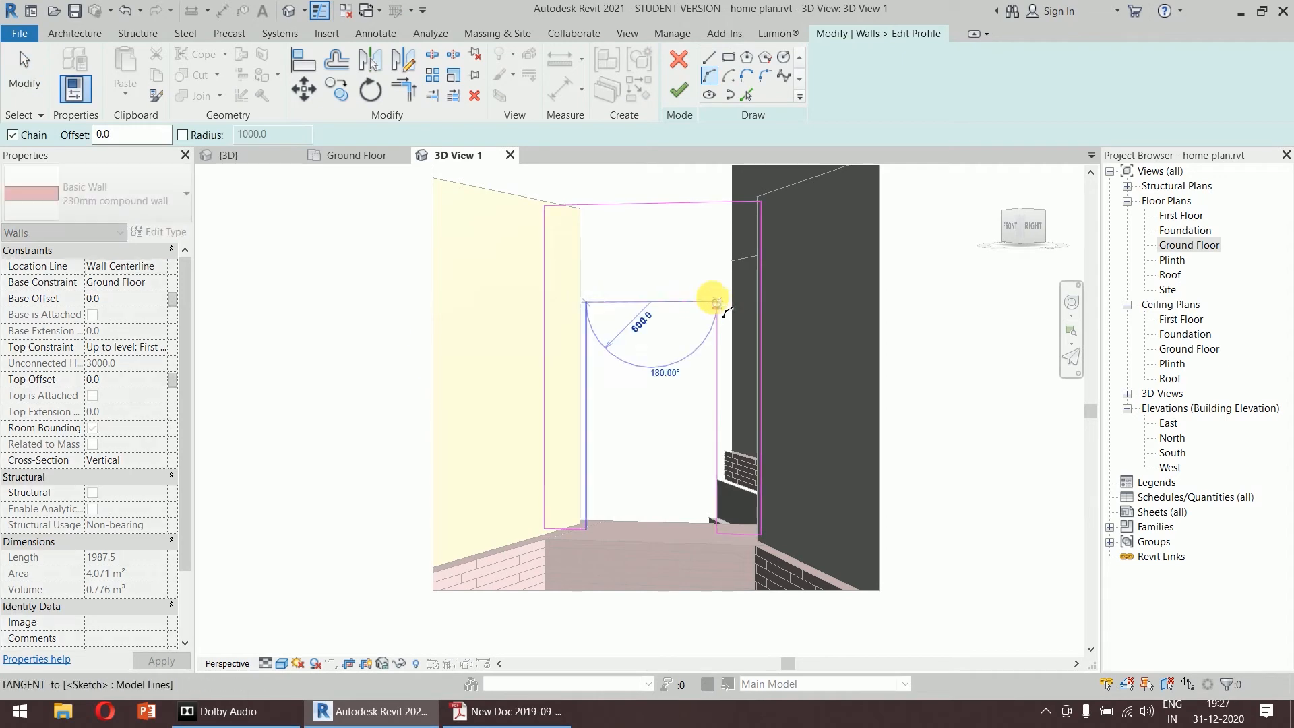
{"action": "left_click", "coordinate": [664, 265]}
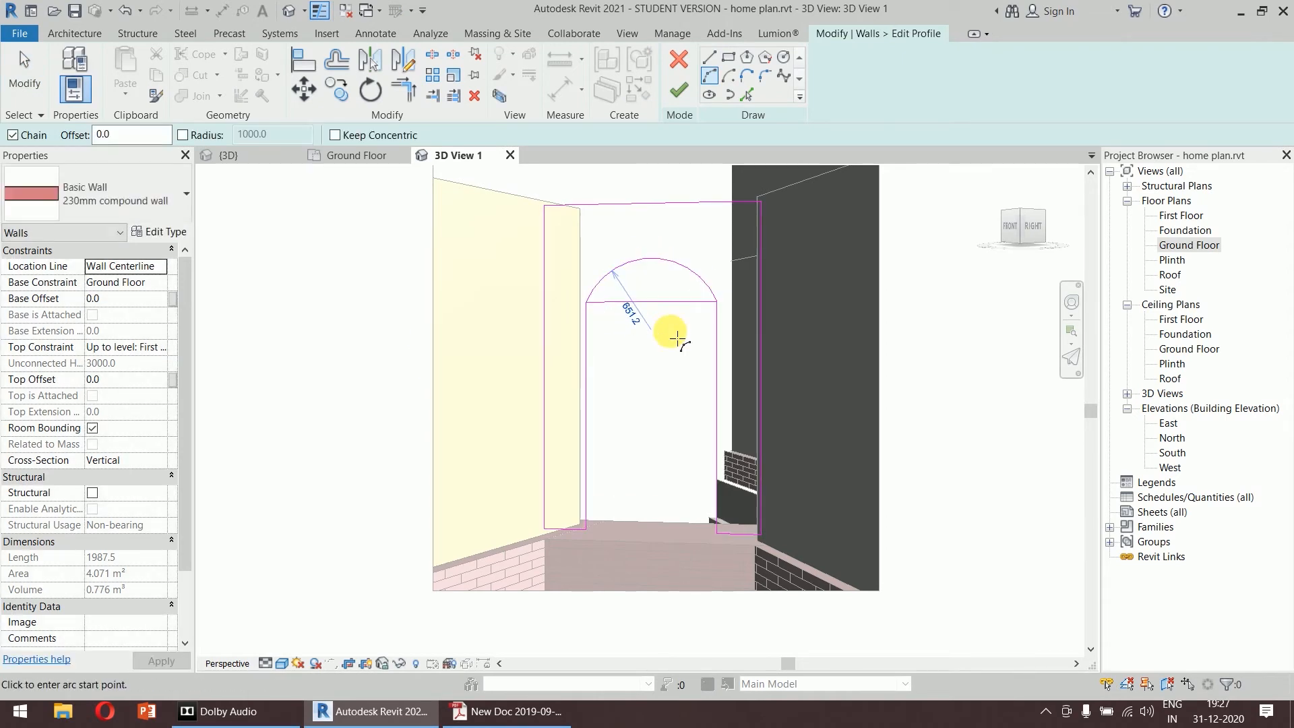
Delete the straight line beneath the arc and finish the wall profile.
{"action": "key", "text": "Escape"}
{"action": "left_click", "coordinate": [664, 302]}
{"action": "key", "text": "Delete"}
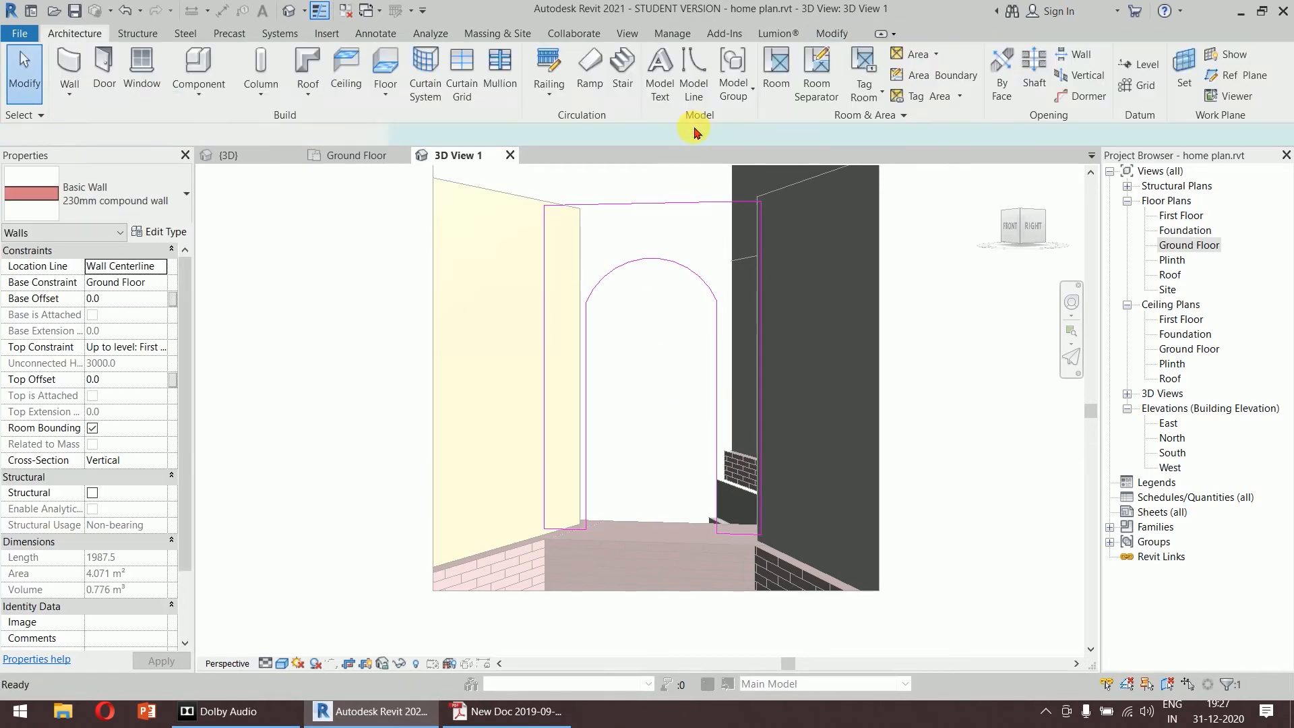
{"action": "left_click", "coordinate": [679, 90]}
{"action": "left_click", "coordinate": [949, 411]}
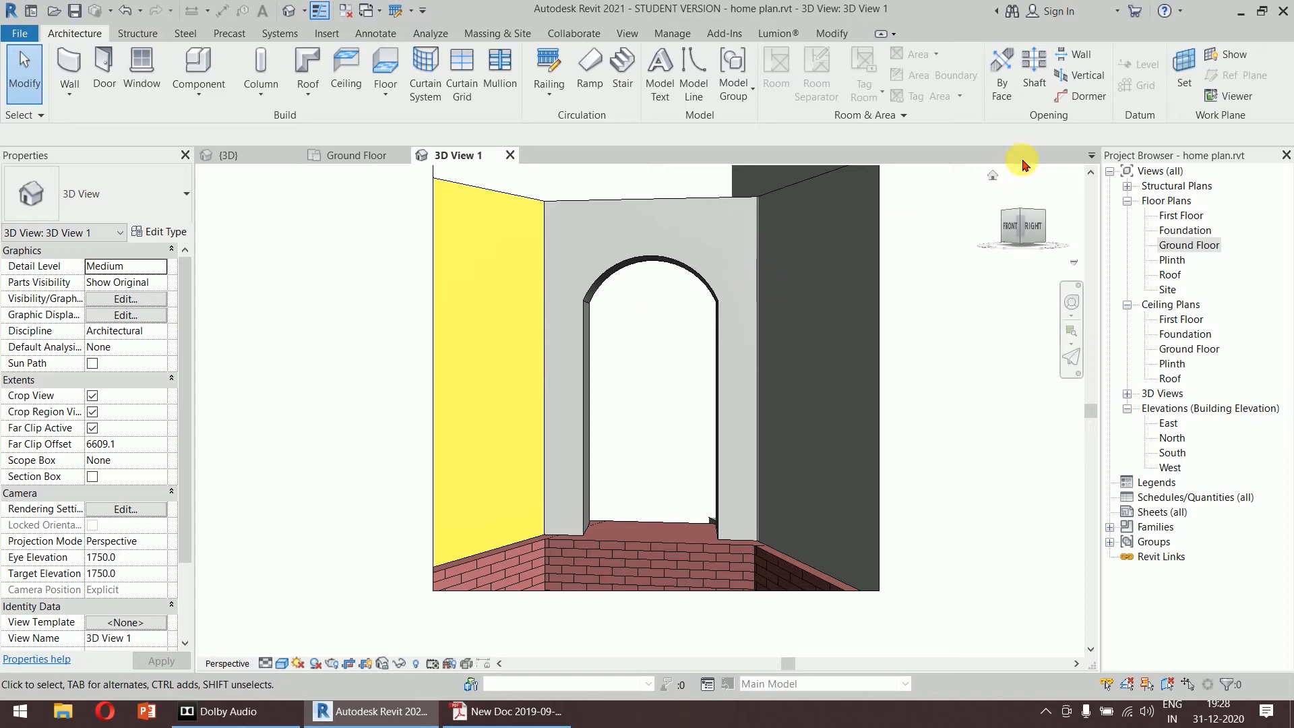
Reset the diagonal wall's profile to its original solid shape.
{"action": "left_click", "coordinate": [678, 259]}
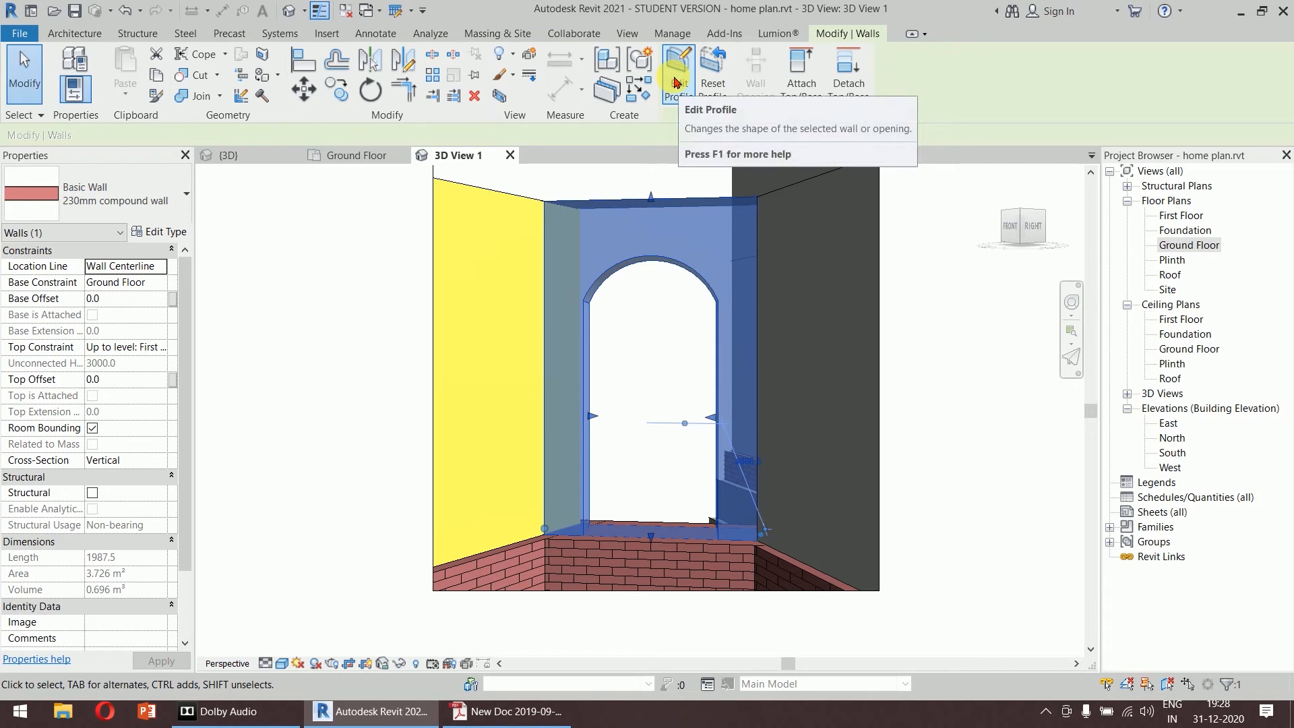
{"action": "left_click", "coordinate": [1011, 379]}
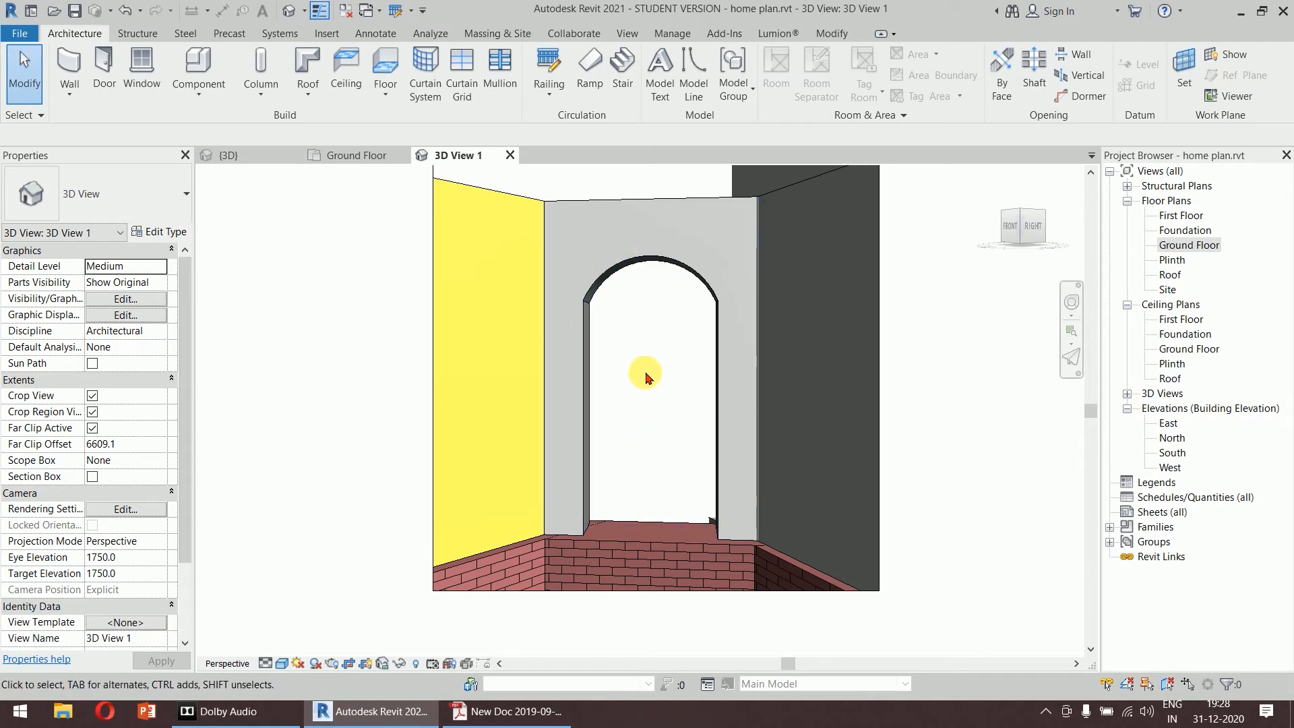
{"action": "left_click", "coordinate": [655, 269]}
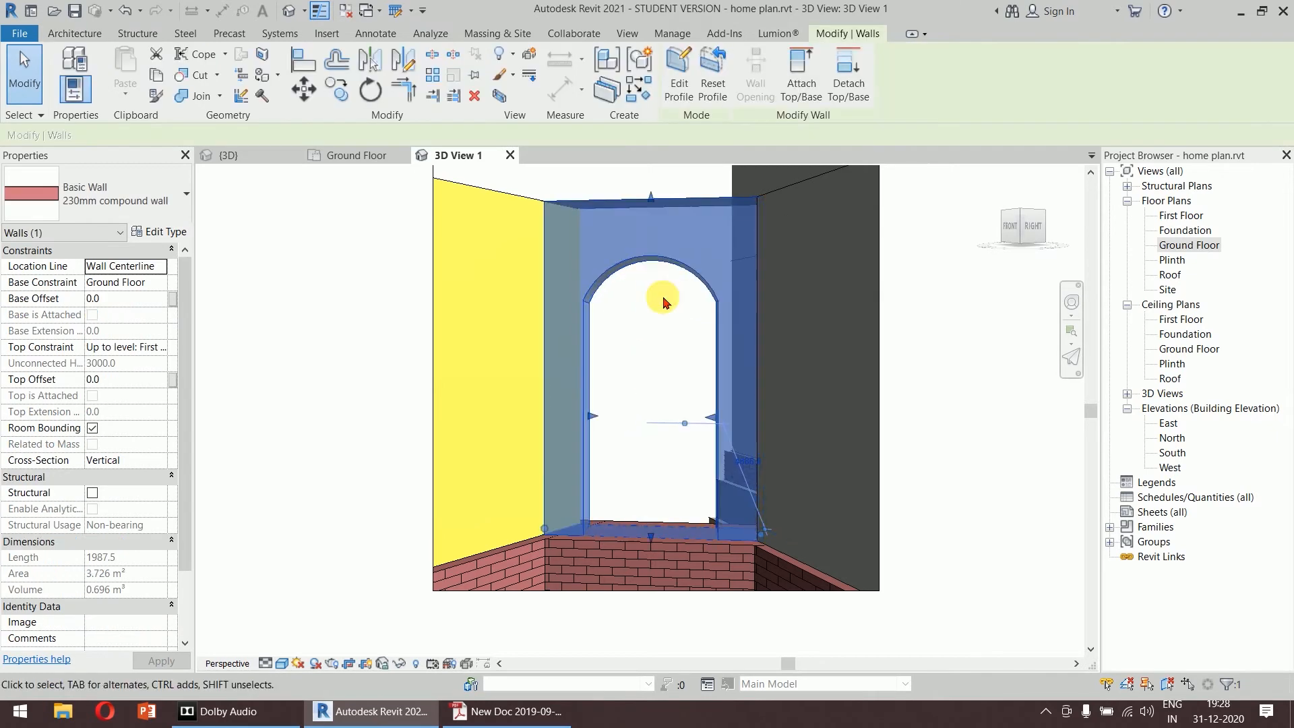
{"action": "left_click", "coordinate": [711, 86]}
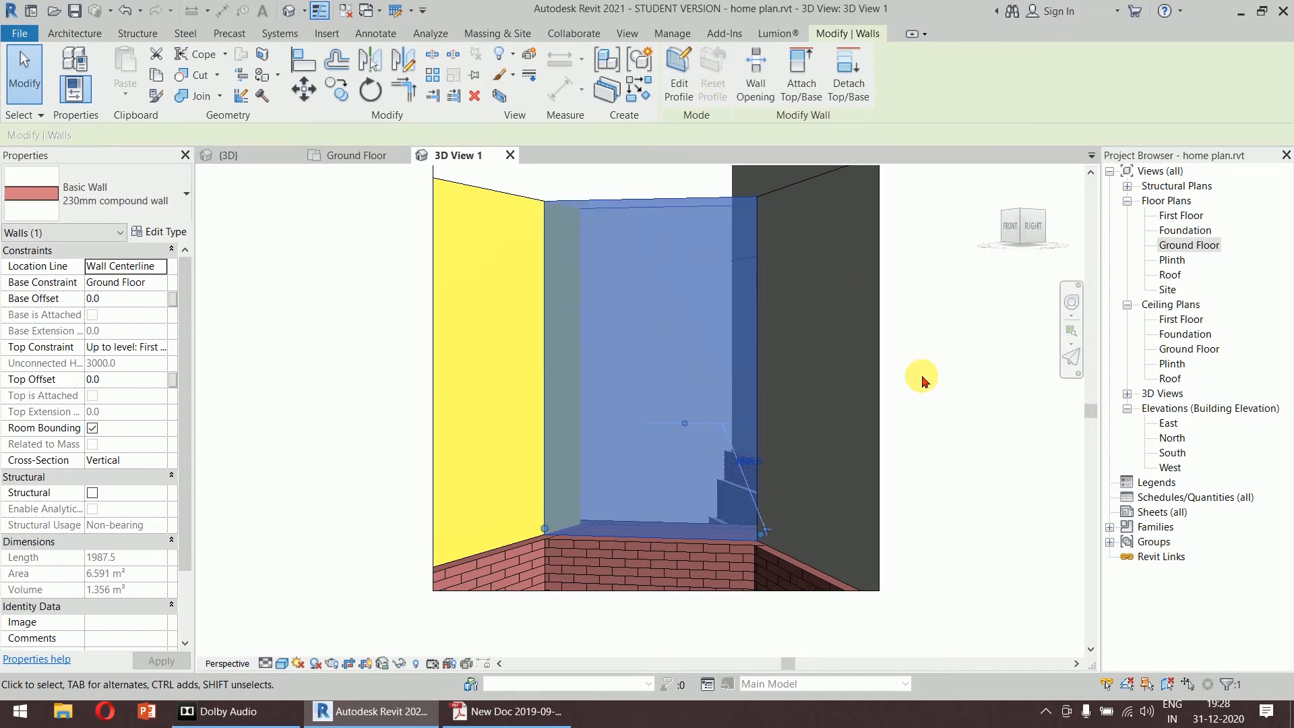
{"action": "left_click", "coordinate": [946, 398]}
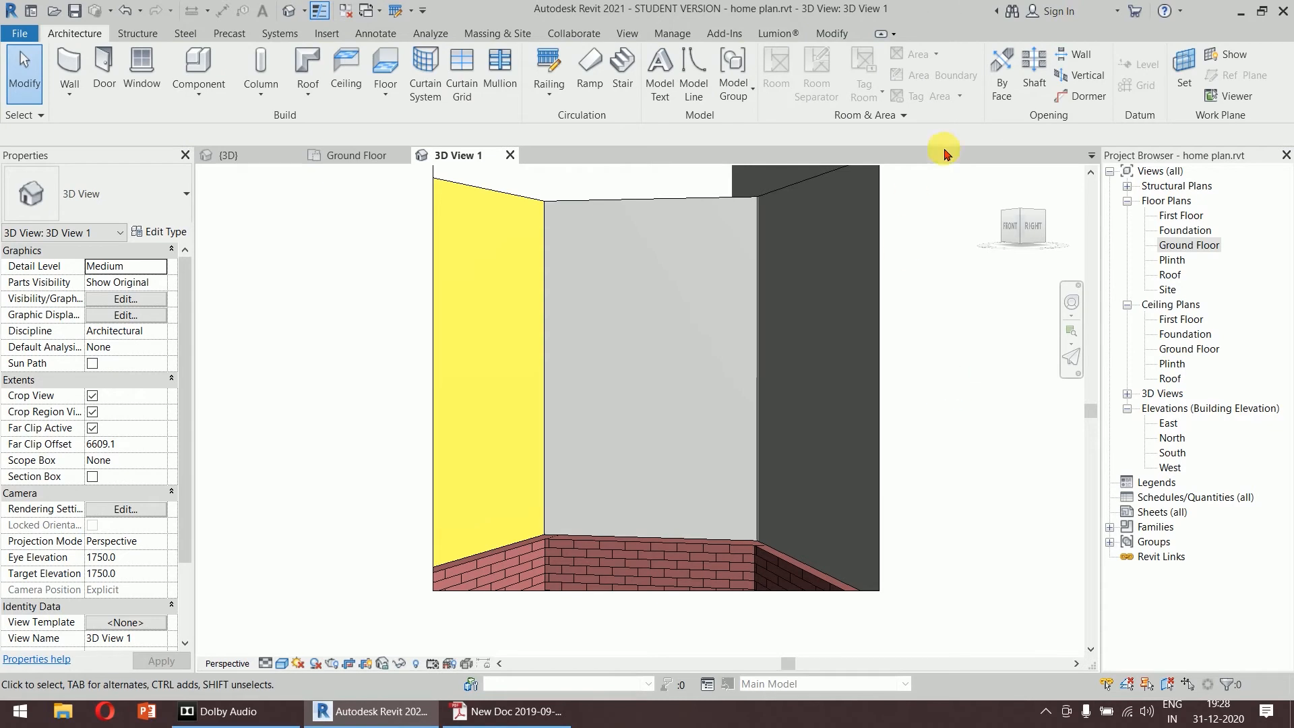
Cut a rectangular wall opening about 769 mm wide and 2185 mm high into the upper part of the diagonal wall.
{"action": "left_click", "coordinate": [1075, 54]}
{"action": "key", "text": "Escape"}
{"action": "left_click", "coordinate": [585, 208]}
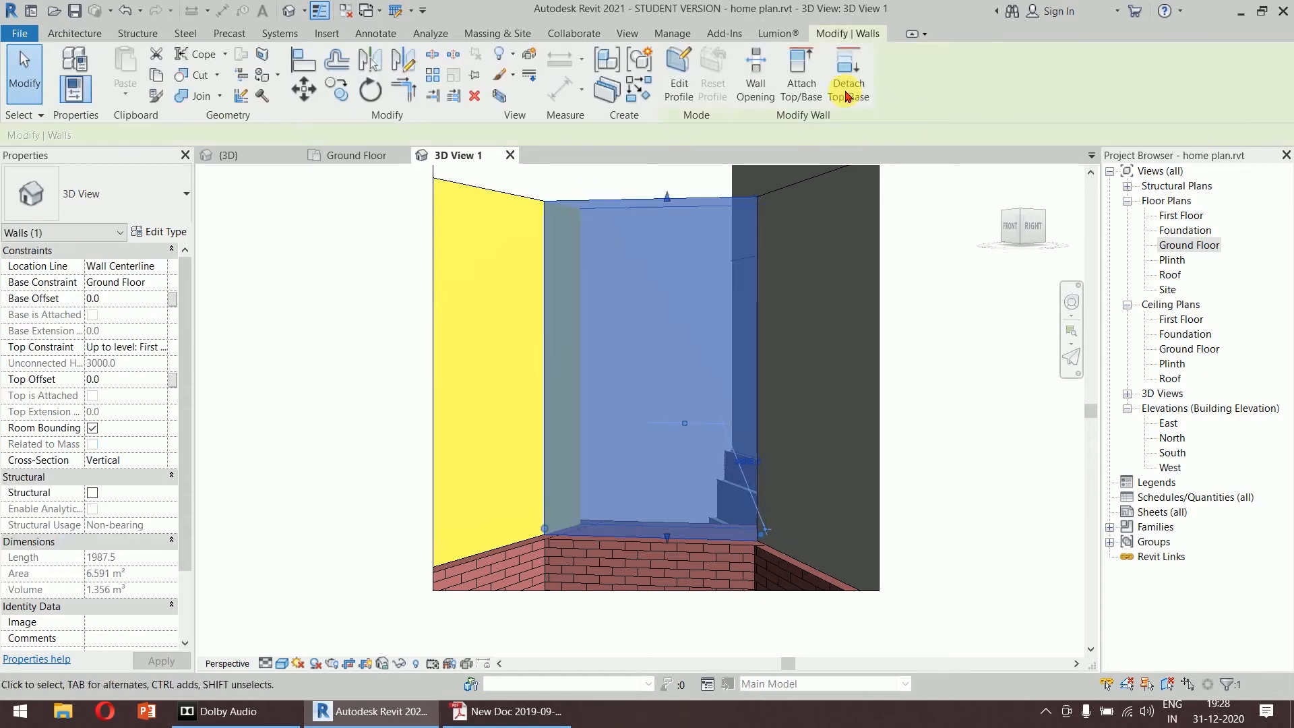
{"action": "left_click", "coordinate": [756, 74]}
{"action": "left_click", "coordinate": [599, 206]}
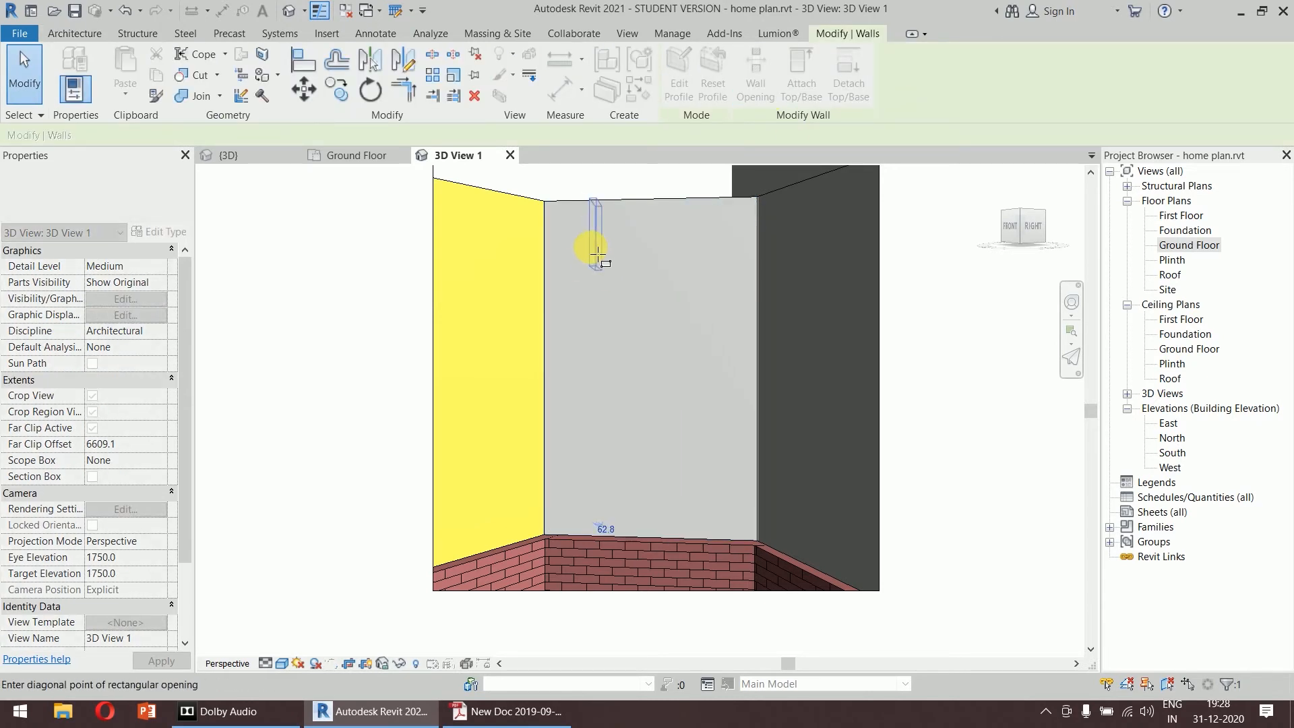
{"action": "left_click", "coordinate": [690, 457]}
{"action": "right_click", "coordinate": [925, 339]}
{"action": "left_click", "coordinate": [957, 347]}
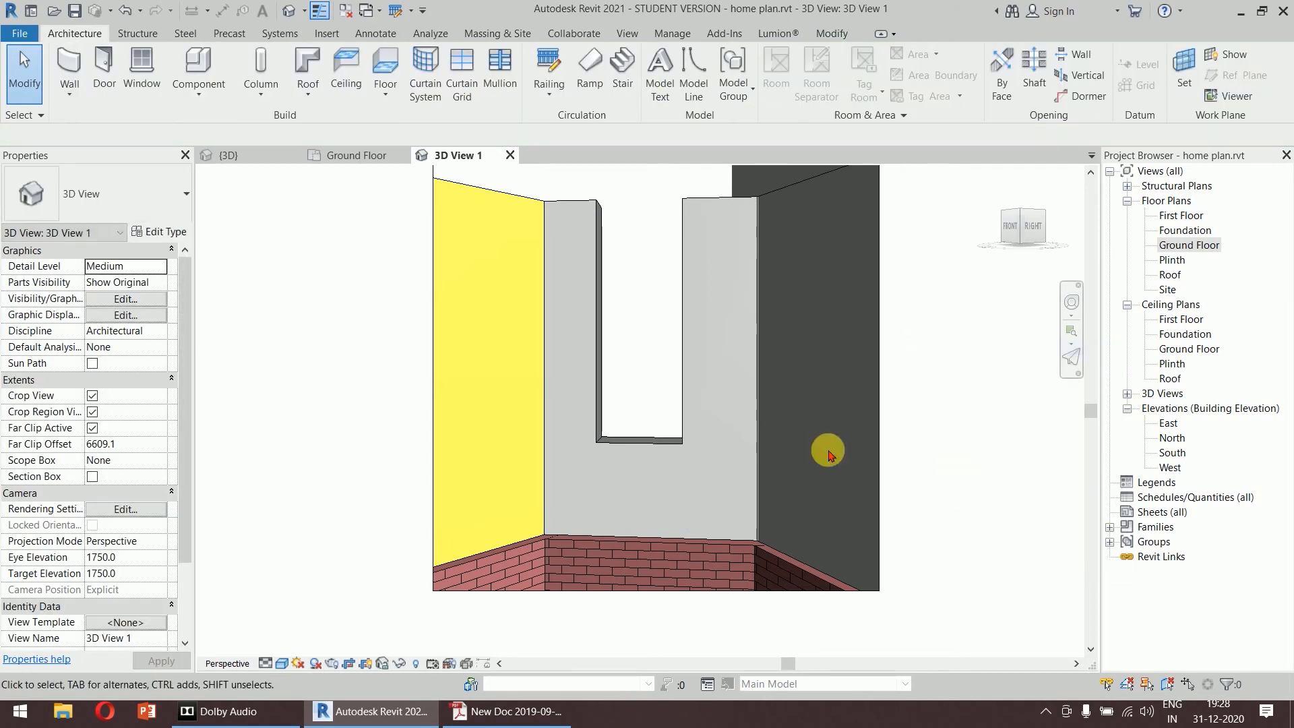
Delete the rectangular wall opening, and undo the recent changes back to the arched wall profile.
{"action": "left_click", "coordinate": [602, 431]}
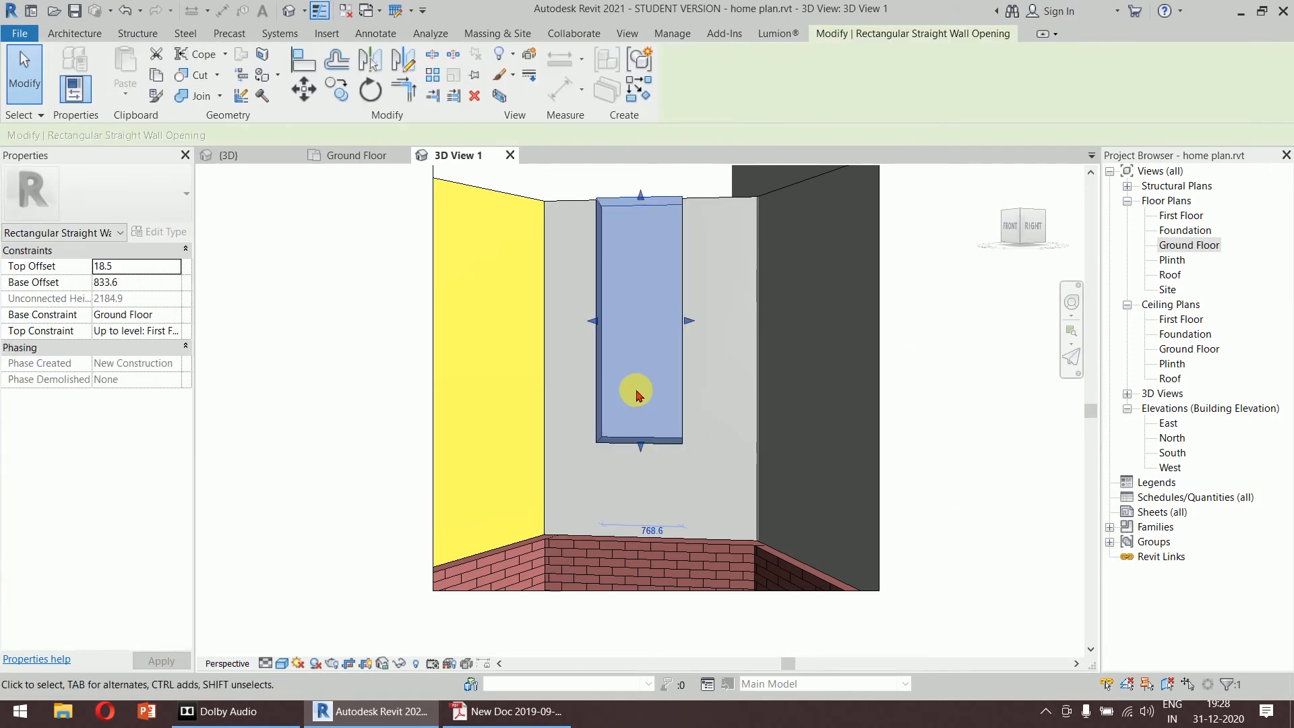
{"action": "key", "text": "Delete"}
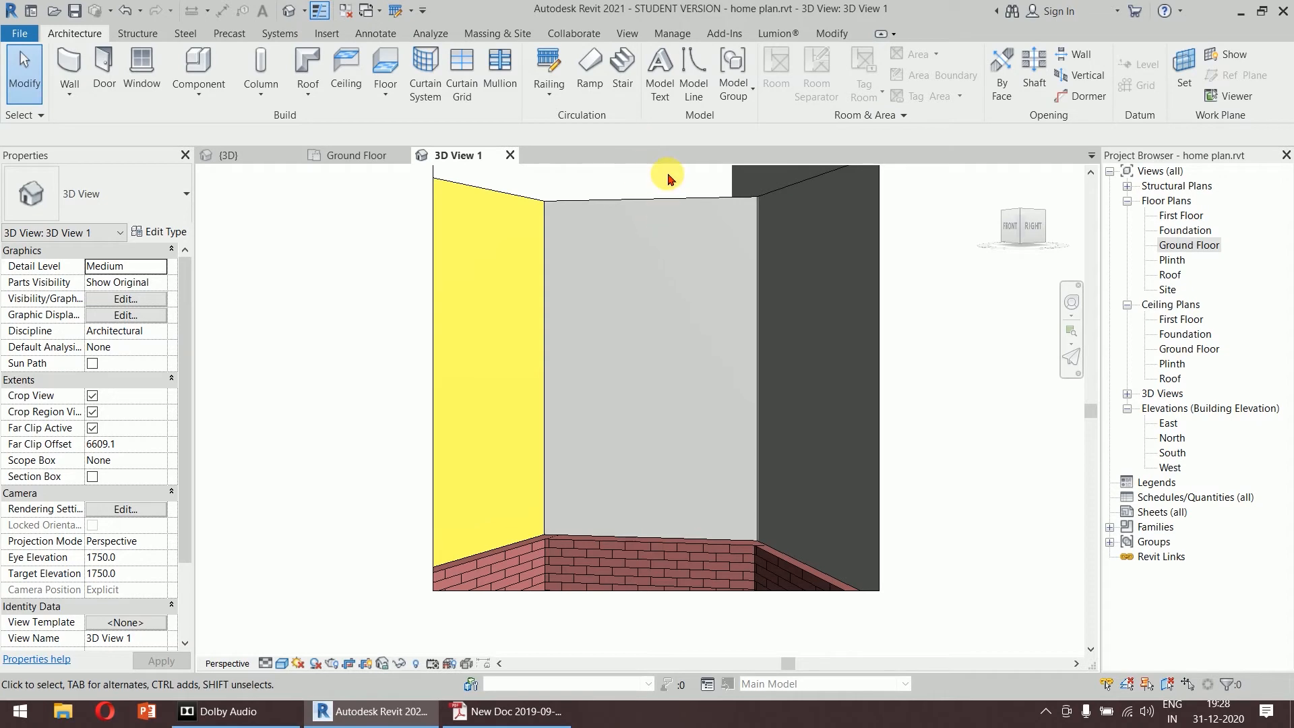
{"action": "key", "text": "ctrl+z"}
{"action": "key", "text": "ctrl+z"}
{"action": "key", "text": "ctrl+z"}
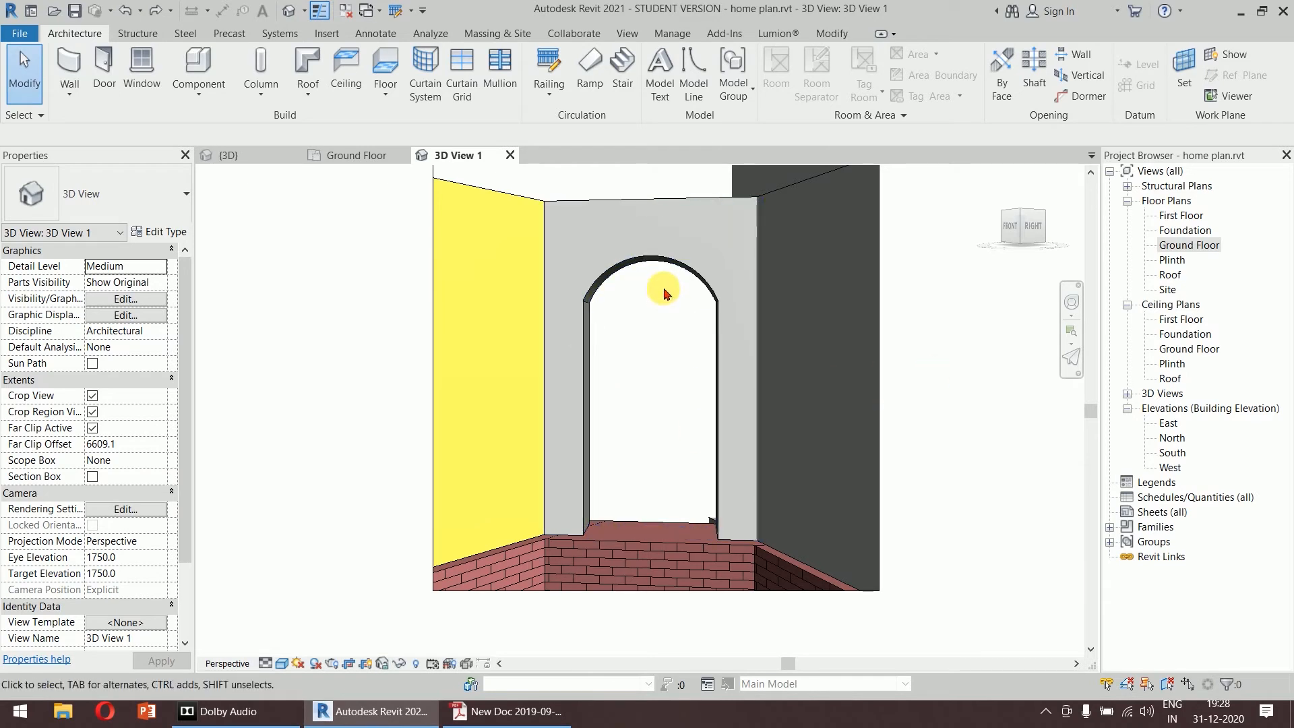
Examine the arched opening in the Ground Floor plan and the default 3D view.
{"action": "double_click", "coordinate": [1189, 246]}
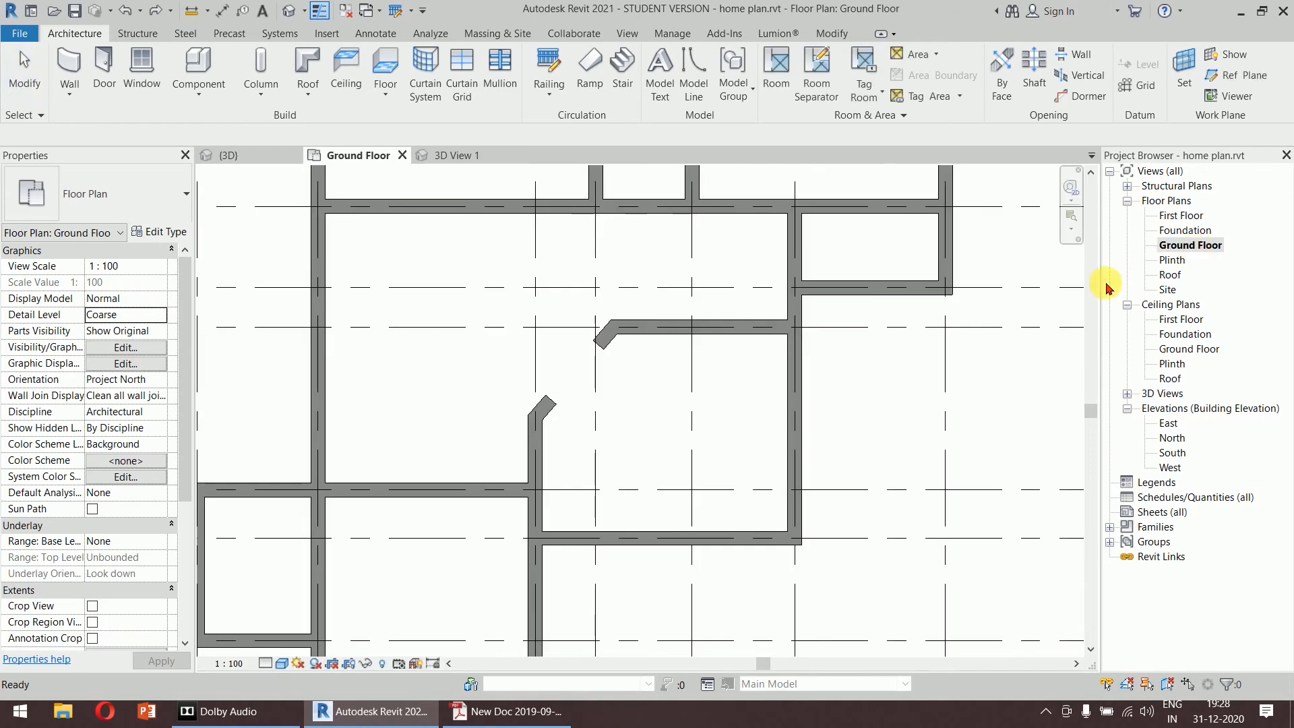
{"action": "scroll", "coordinate": [719, 447], "scroll_direction": "down", "scroll_amount": 3}
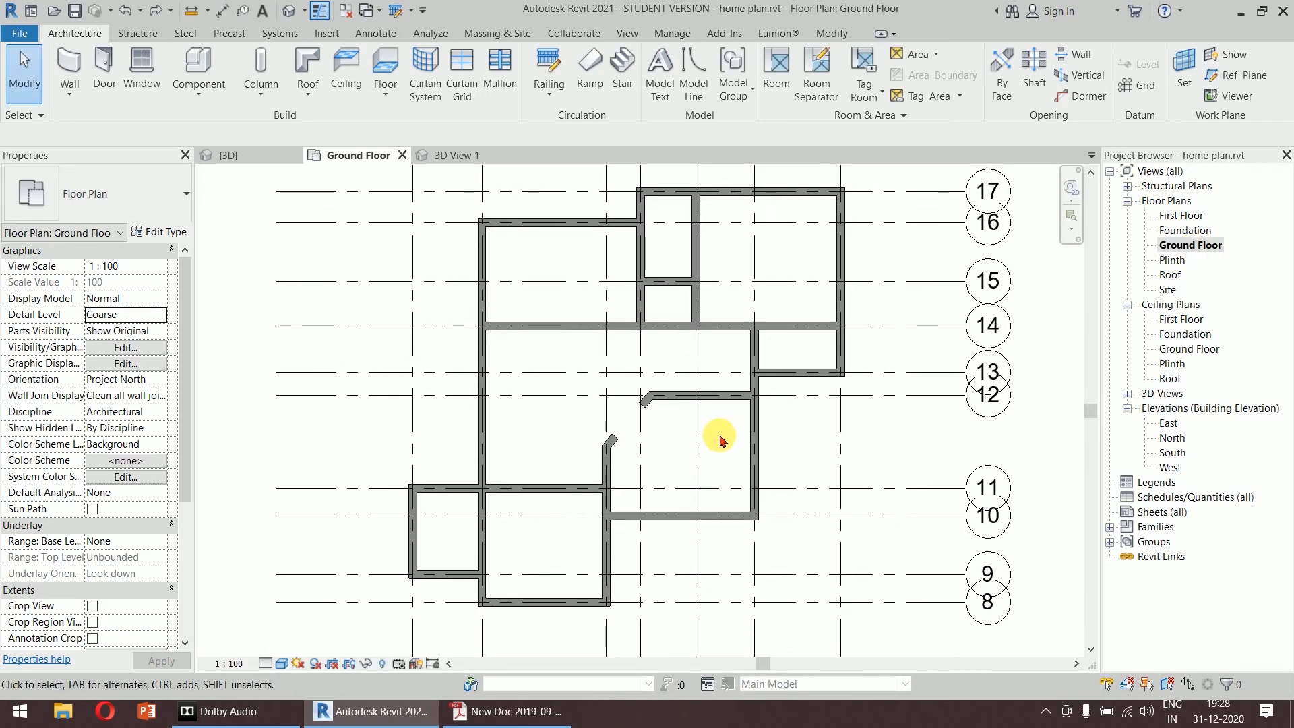
{"action": "left_click", "coordinate": [288, 10]}
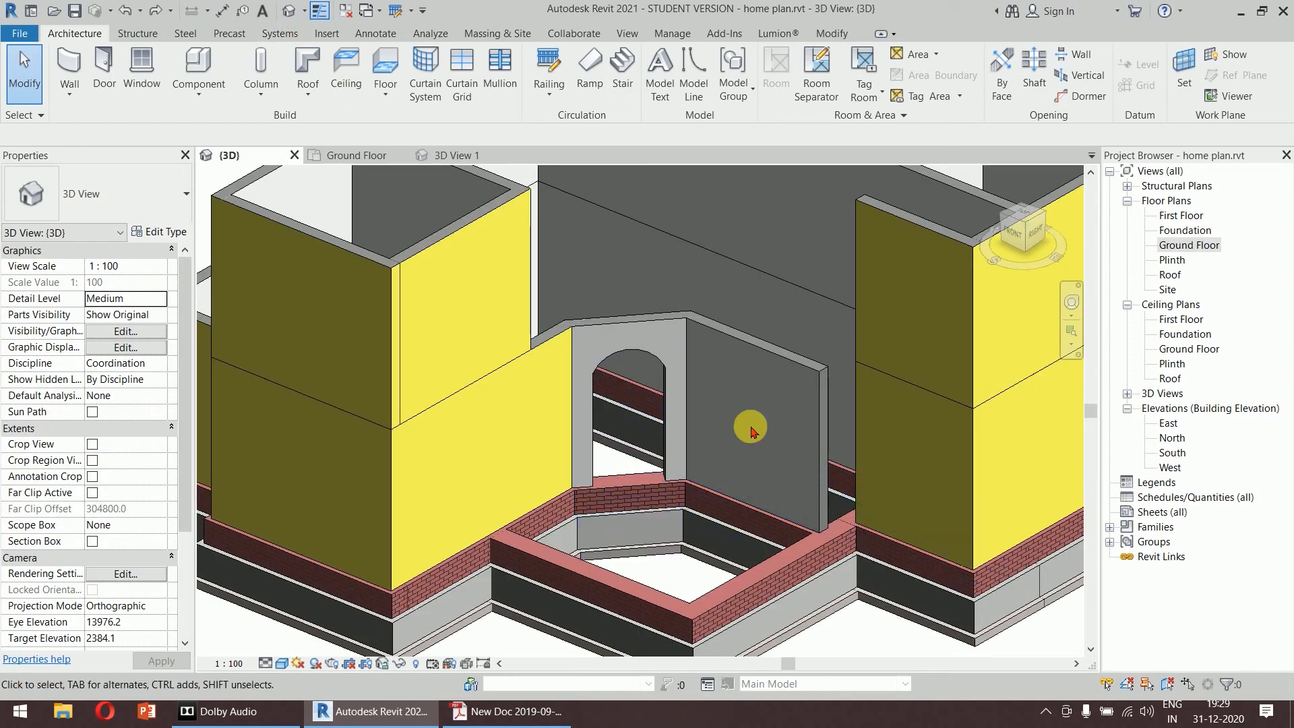
{"action": "left_click", "coordinate": [364, 157]}
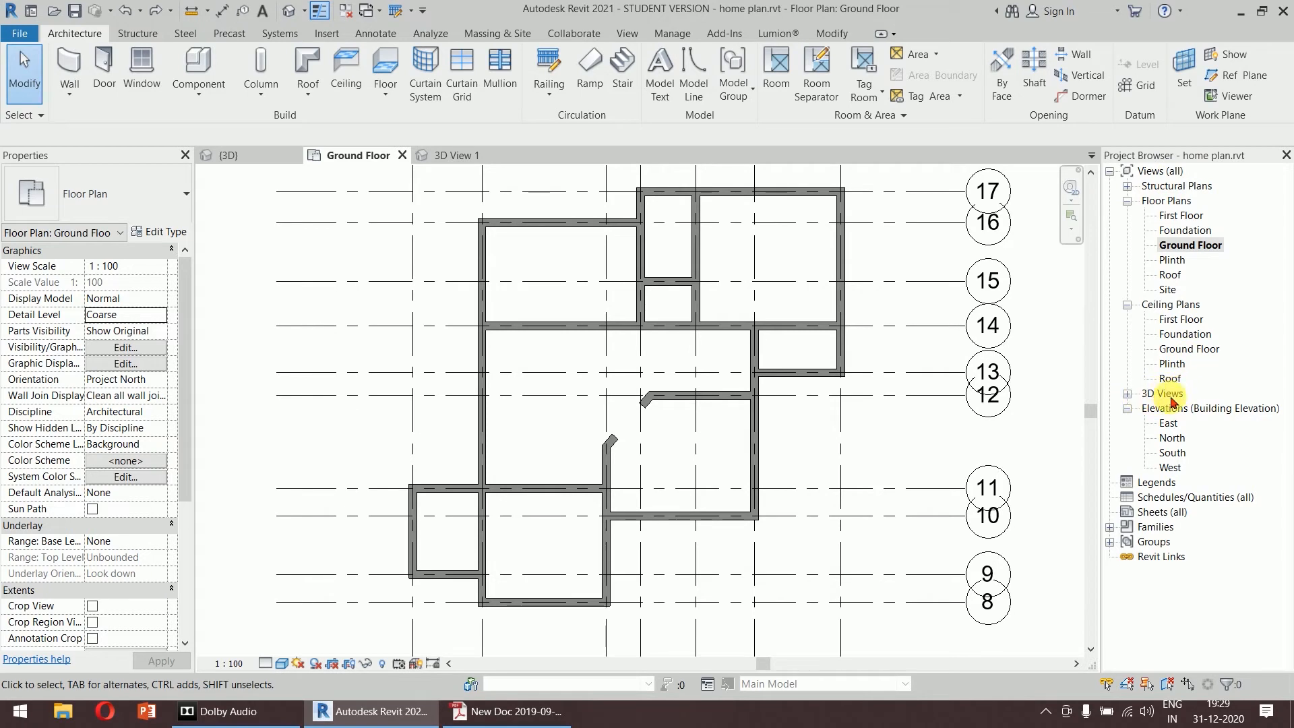
{"action": "left_click", "coordinate": [1127, 395]}
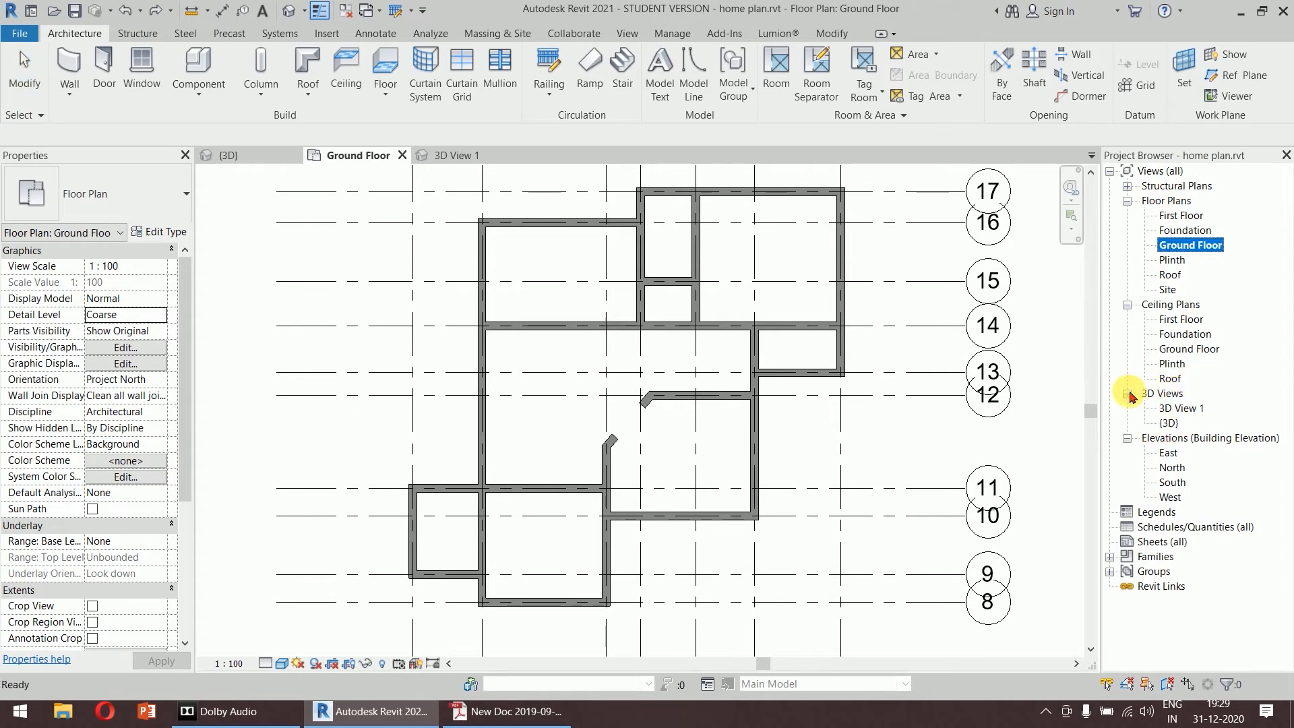
{"action": "left_click", "coordinate": [1170, 424]}
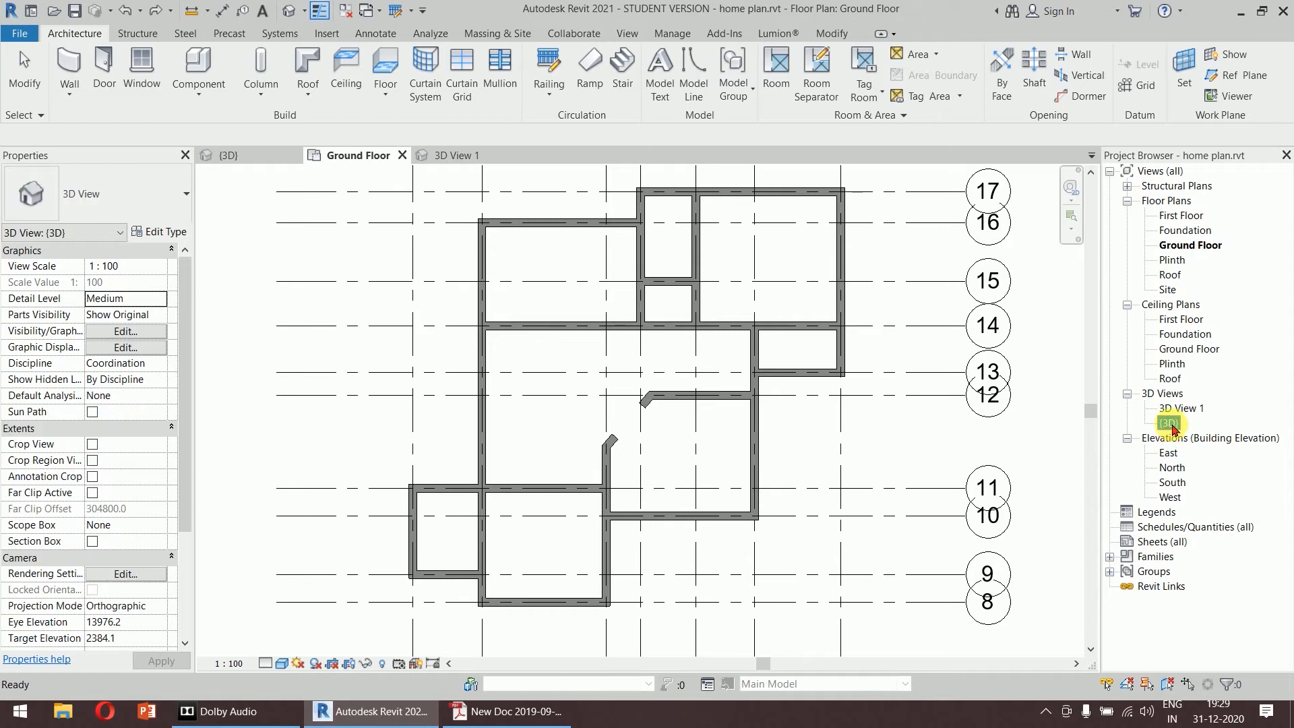
{"action": "double_click", "coordinate": [1171, 423]}
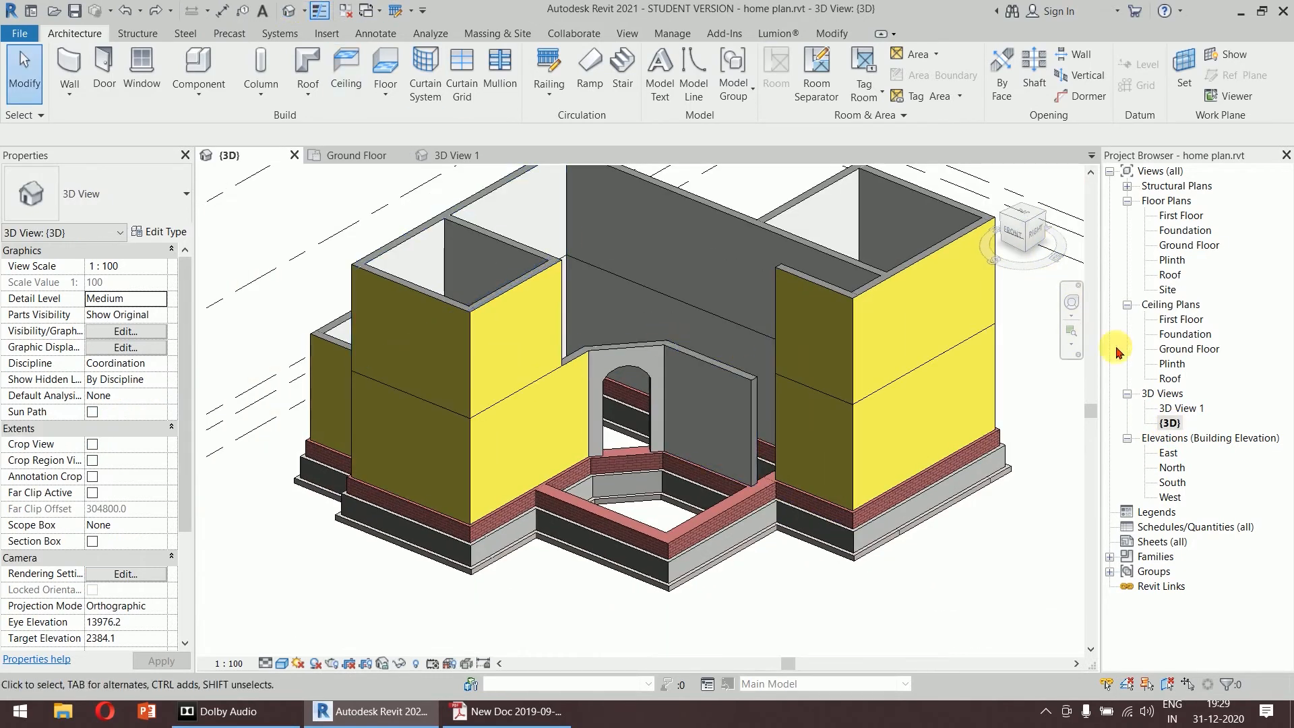
Open the 3D View 1 camera view and rename it as O1.
{"action": "double_click", "coordinate": [1179, 409]}
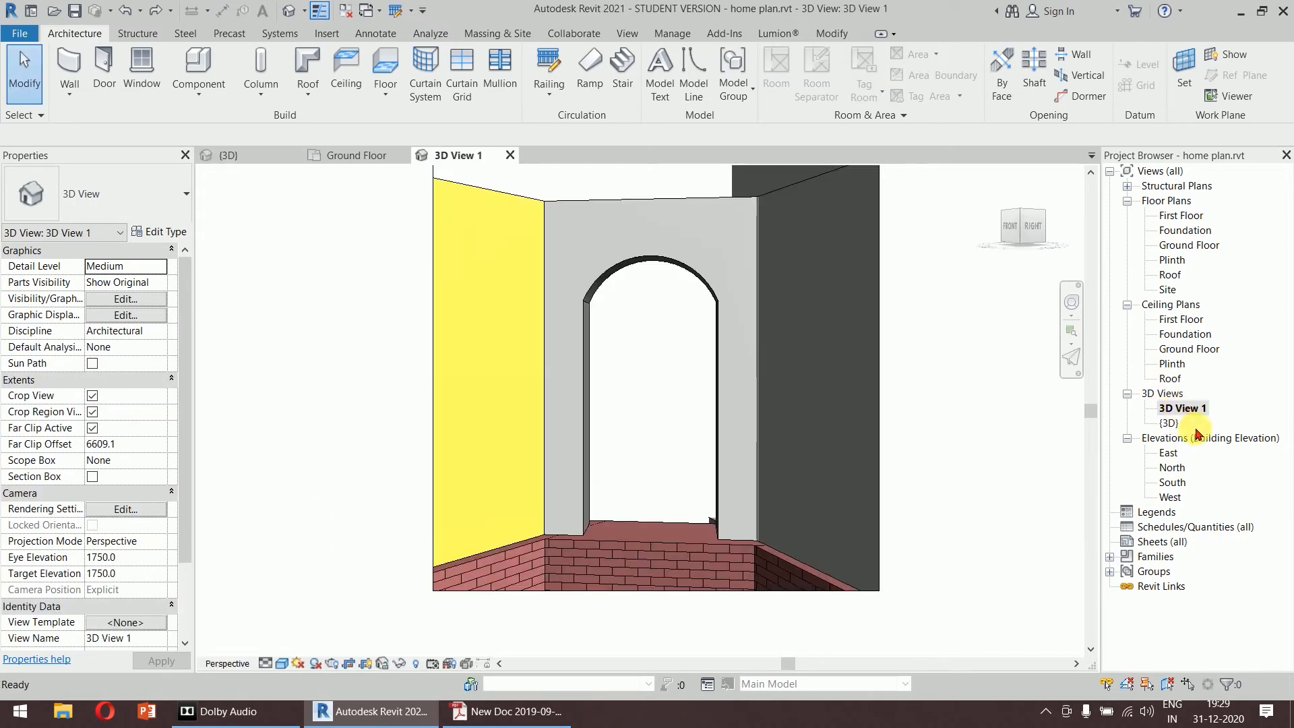
{"action": "middle_click_drag", "start_coordinate": [577, 405], "coordinate": [634, 449]}
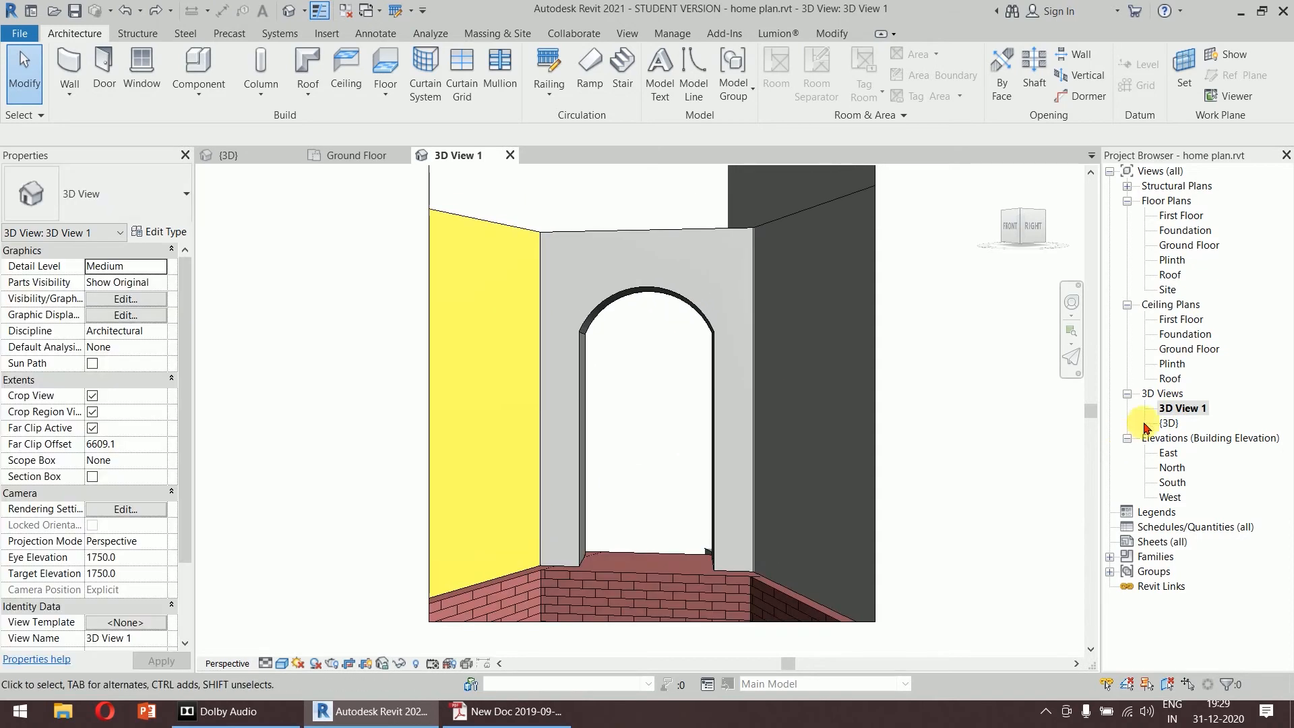
{"action": "right_click", "coordinate": [1179, 412]}
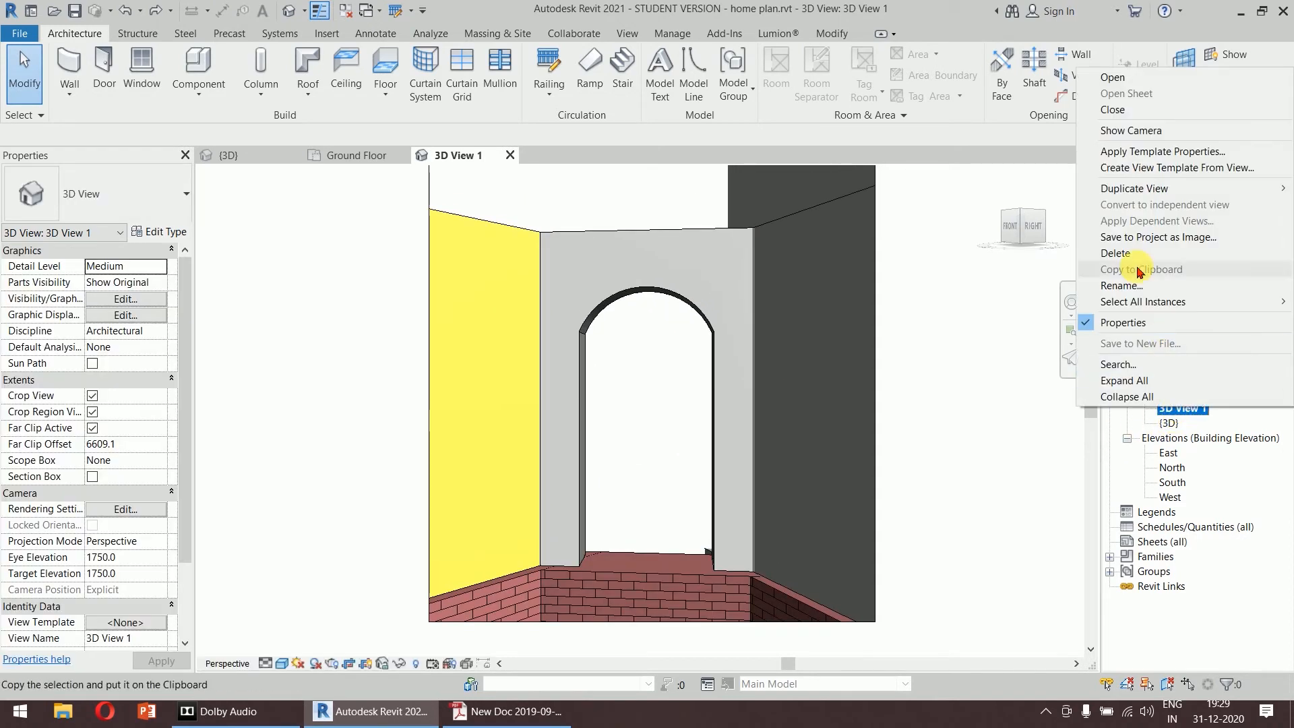
{"action": "left_click", "coordinate": [1119, 285]}
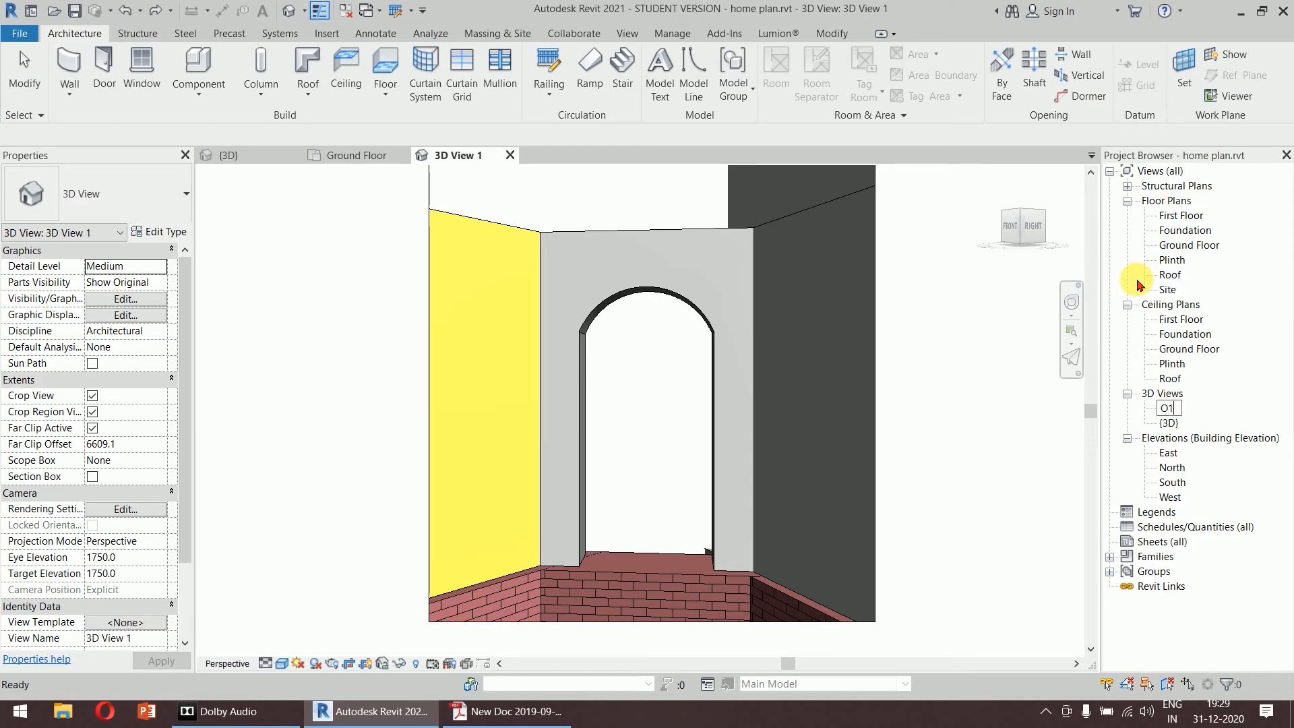
{"action": "key", "text": "Return"}
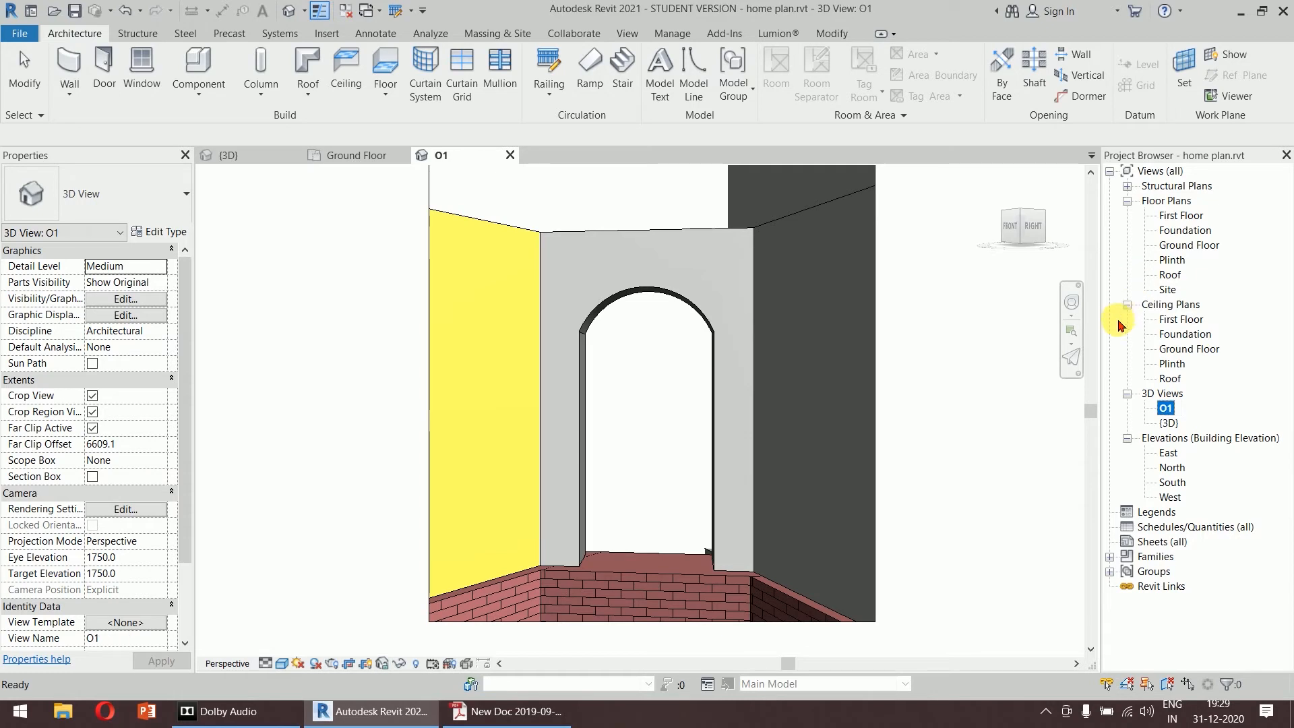
{"action": "left_click", "coordinate": [966, 393]}
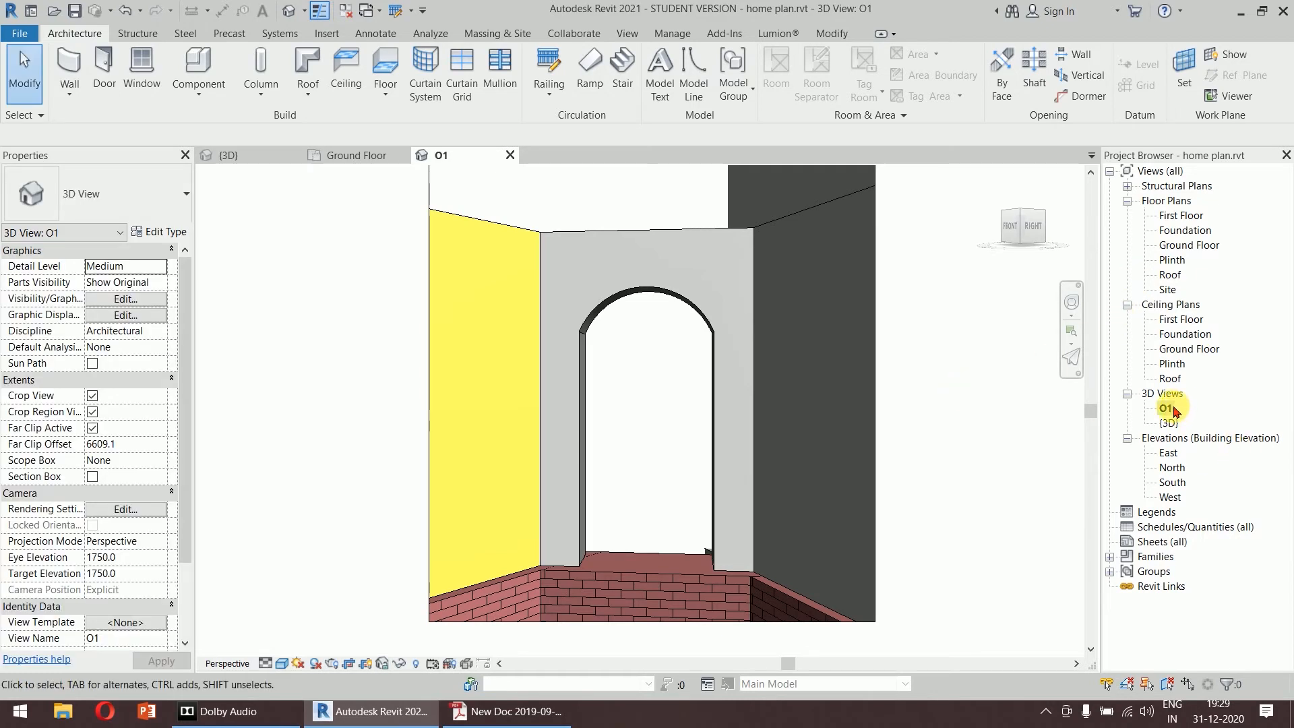
Return to the default 3D view and reveal its hidden elements.
{"action": "scroll", "coordinate": [954, 440], "scroll_direction": "down", "scroll_amount": 3}
{"action": "scroll", "coordinate": [829, 408], "scroll_direction": "up", "scroll_amount": 2}
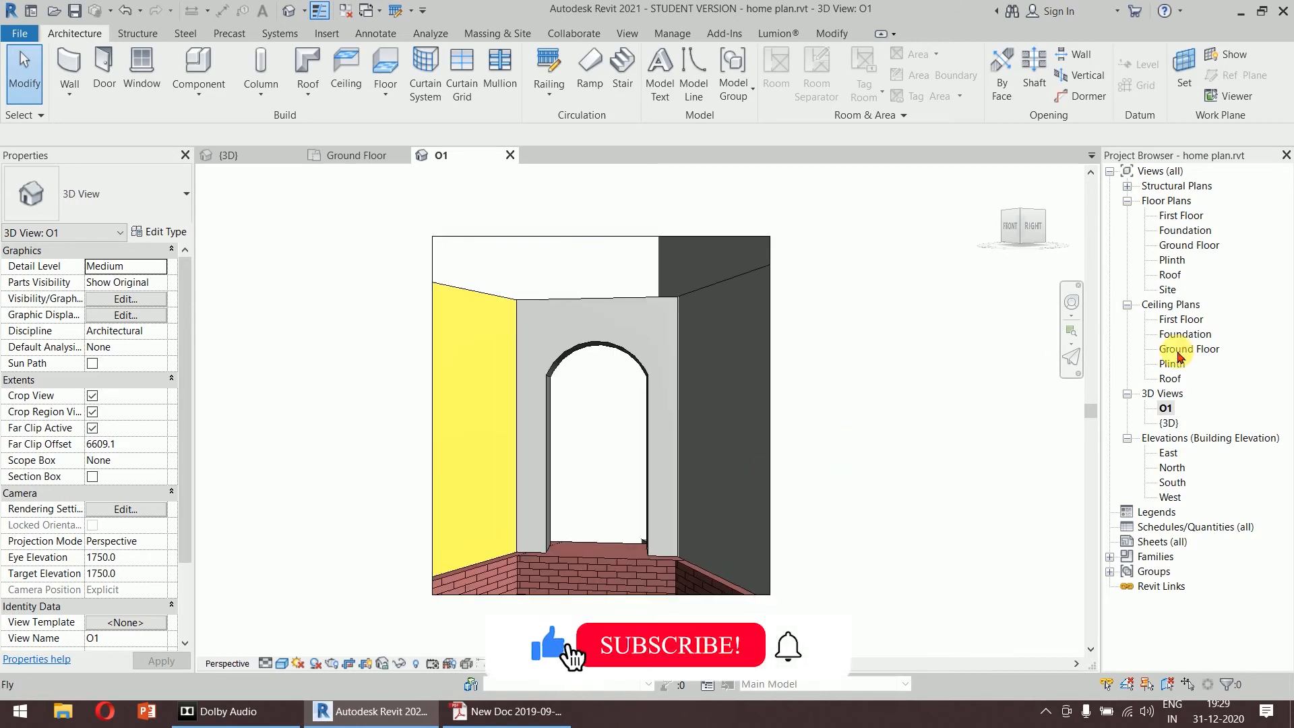
{"action": "left_click", "coordinate": [1169, 424]}
{"action": "double_click", "coordinate": [1169, 423]}
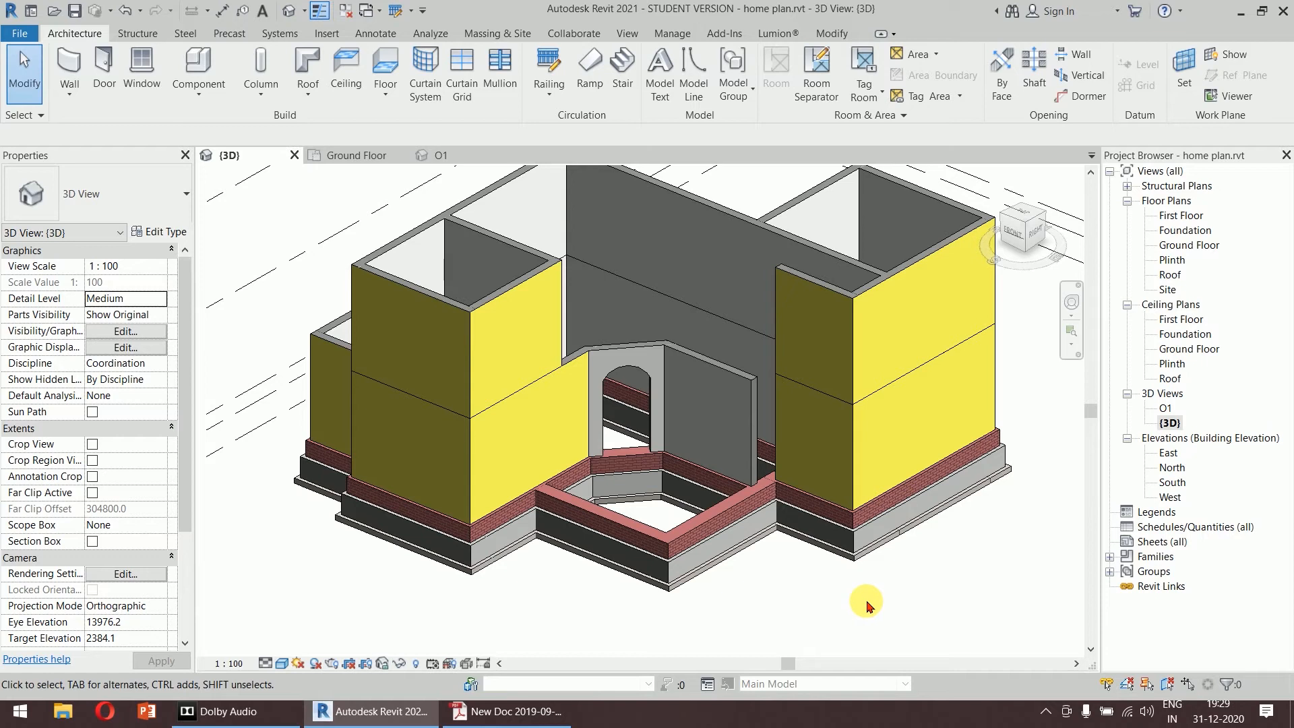
{"action": "left_click", "coordinate": [416, 664]}
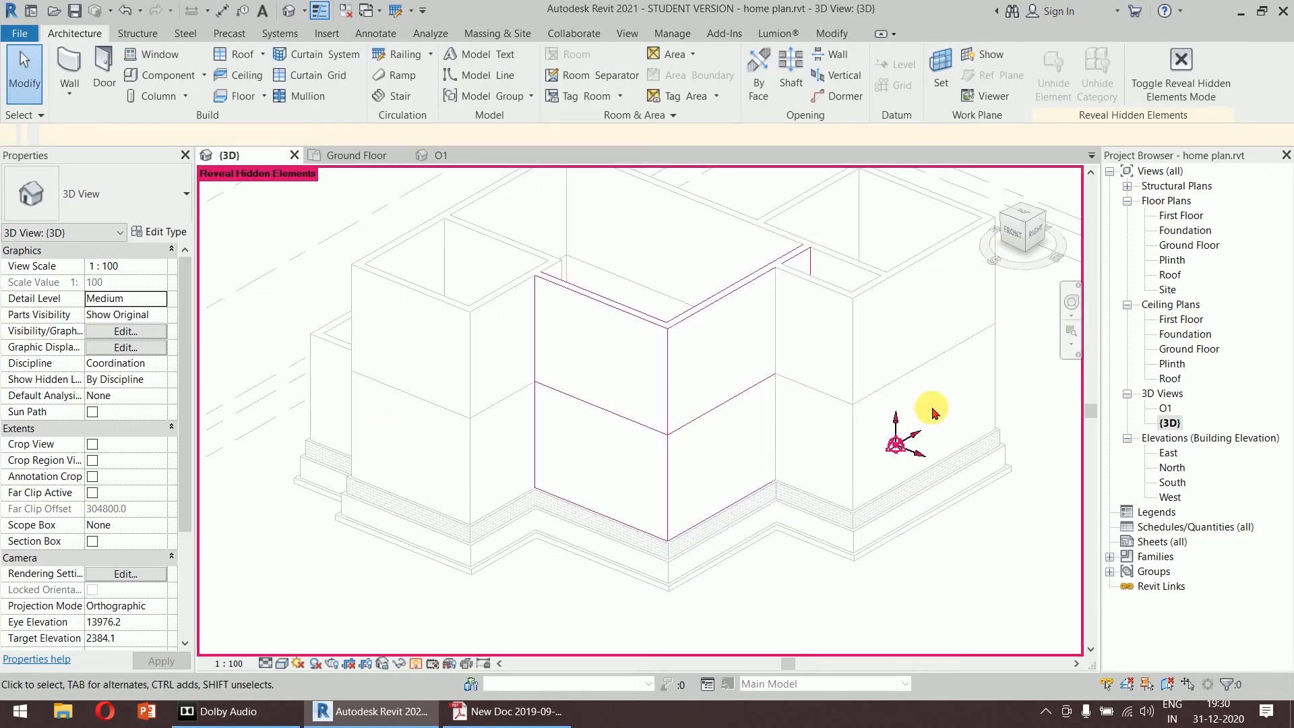
{"action": "scroll", "coordinate": [823, 328], "scroll_direction": "up", "scroll_amount": 1}
{"action": "scroll", "coordinate": [823, 329], "scroll_direction": "up", "scroll_amount": 1}
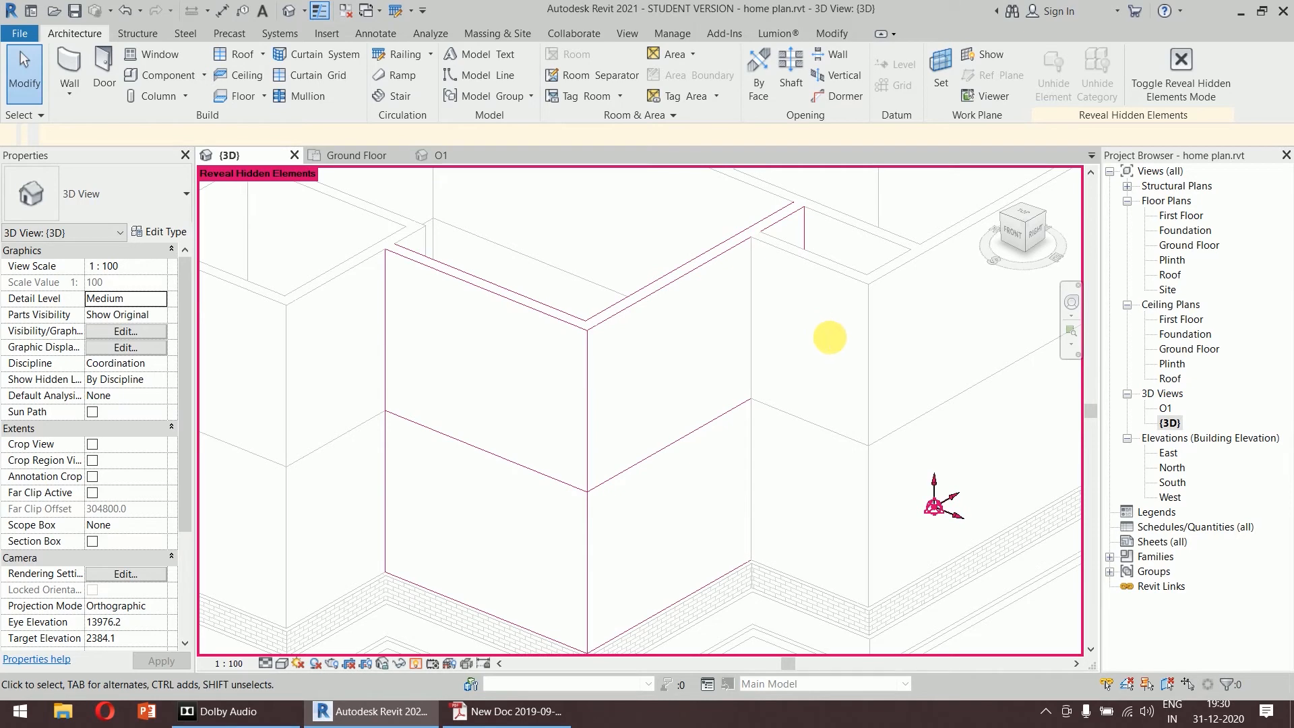
{"action": "middle_click_drag", "start_coordinate": [831, 338], "coordinate": [842, 310]}
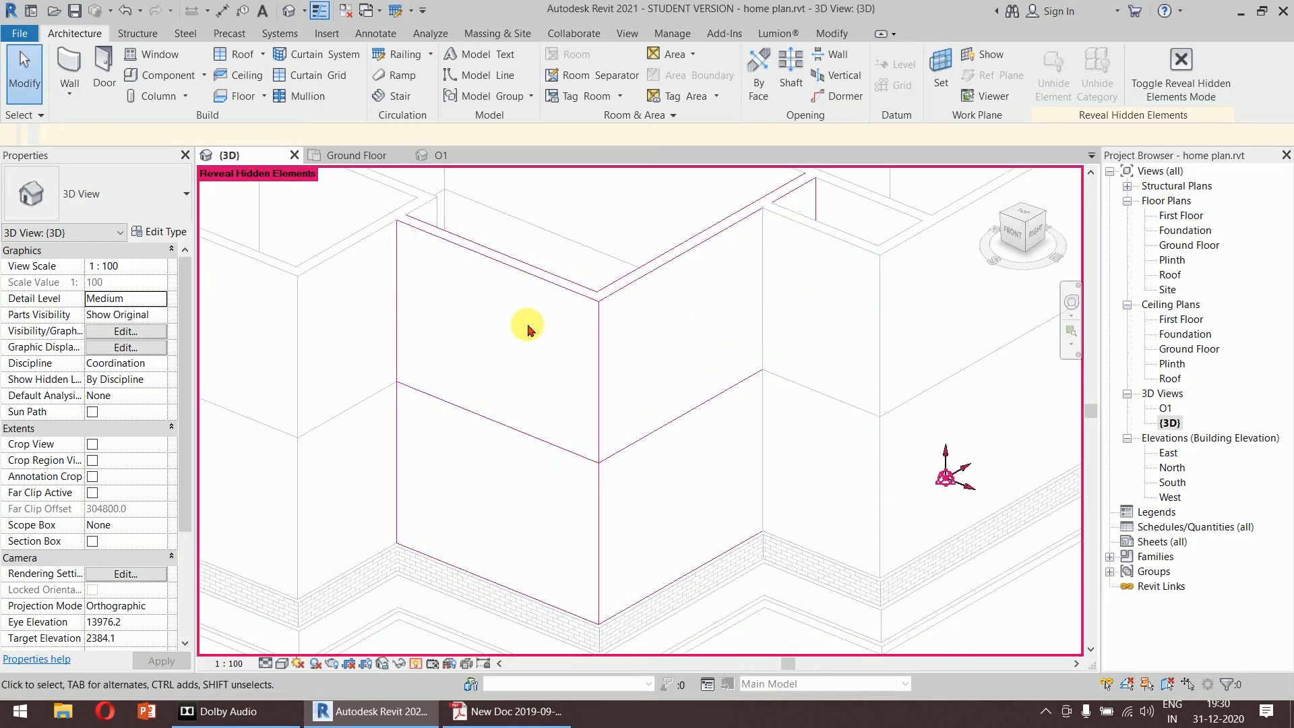
{"action": "scroll", "coordinate": [651, 494], "scroll_direction": "down", "scroll_amount": 4}
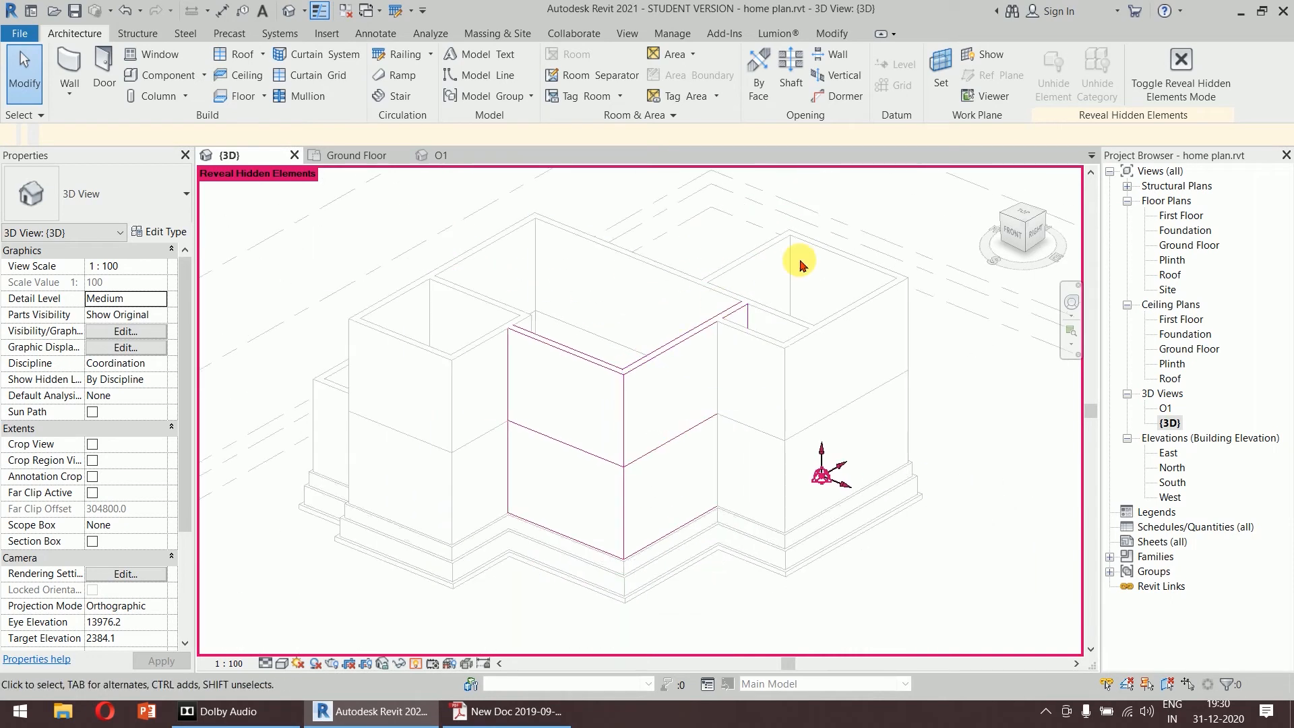
Unhide the four hidden corner walls around the arched opening in the 3D view, and leave reveal hidden elements mode.
{"action": "left_click", "coordinate": [670, 361]}
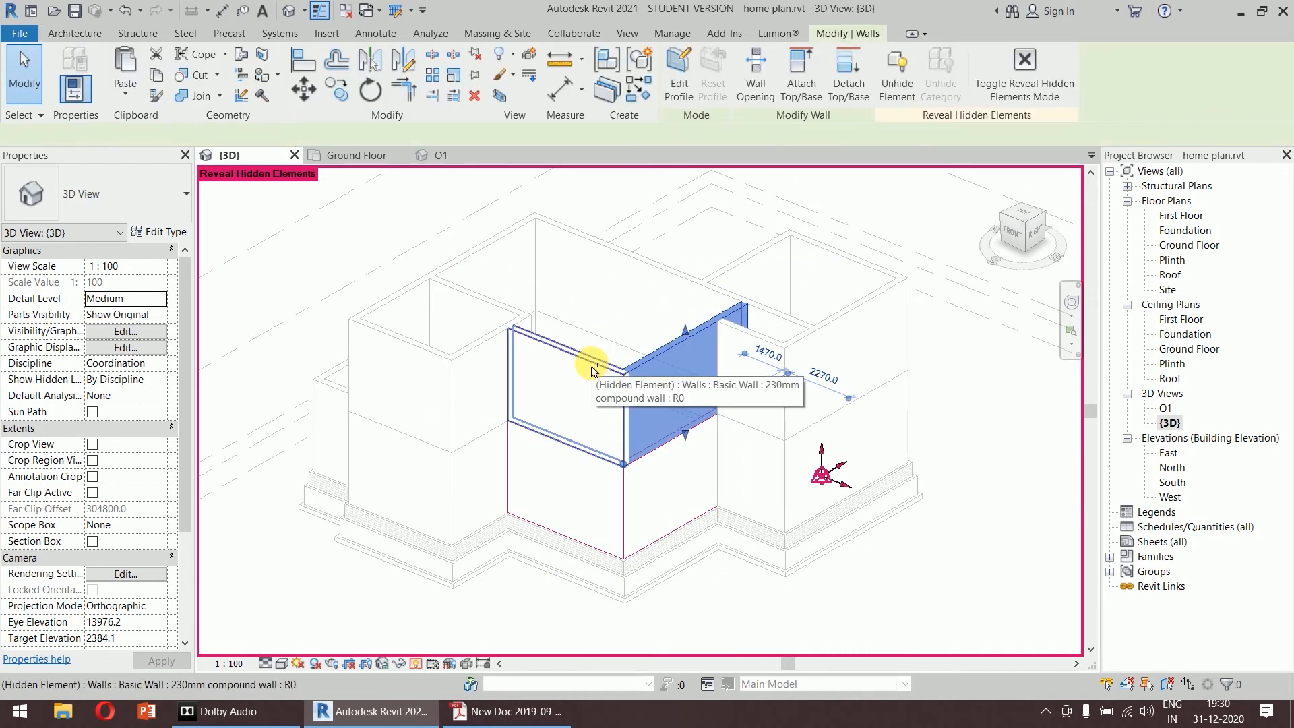
{"action": "left_click", "coordinate": [606, 516], "text": "ctrl"}
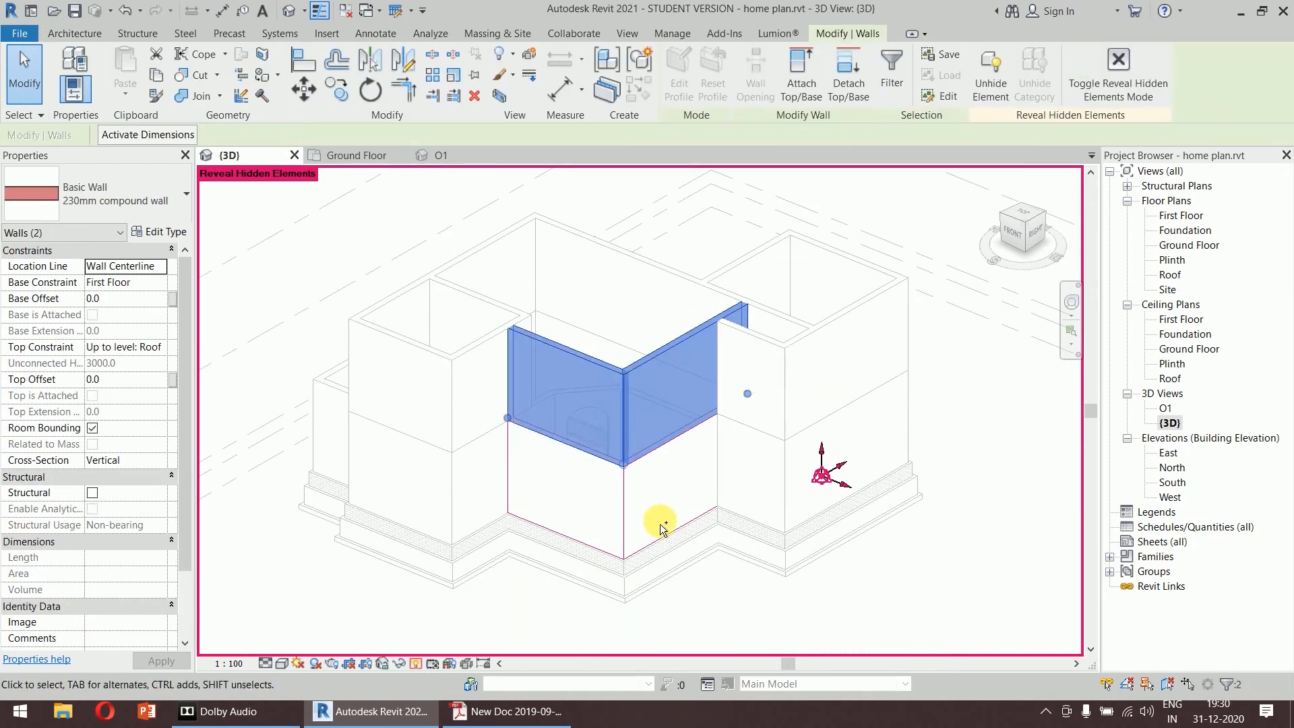
{"action": "left_click", "coordinate": [659, 524], "text": "ctrl"}
{"action": "left_click", "coordinate": [587, 534], "text": "ctrl"}
{"action": "scroll", "coordinate": [661, 540], "scroll_direction": "down", "scroll_amount": 2}
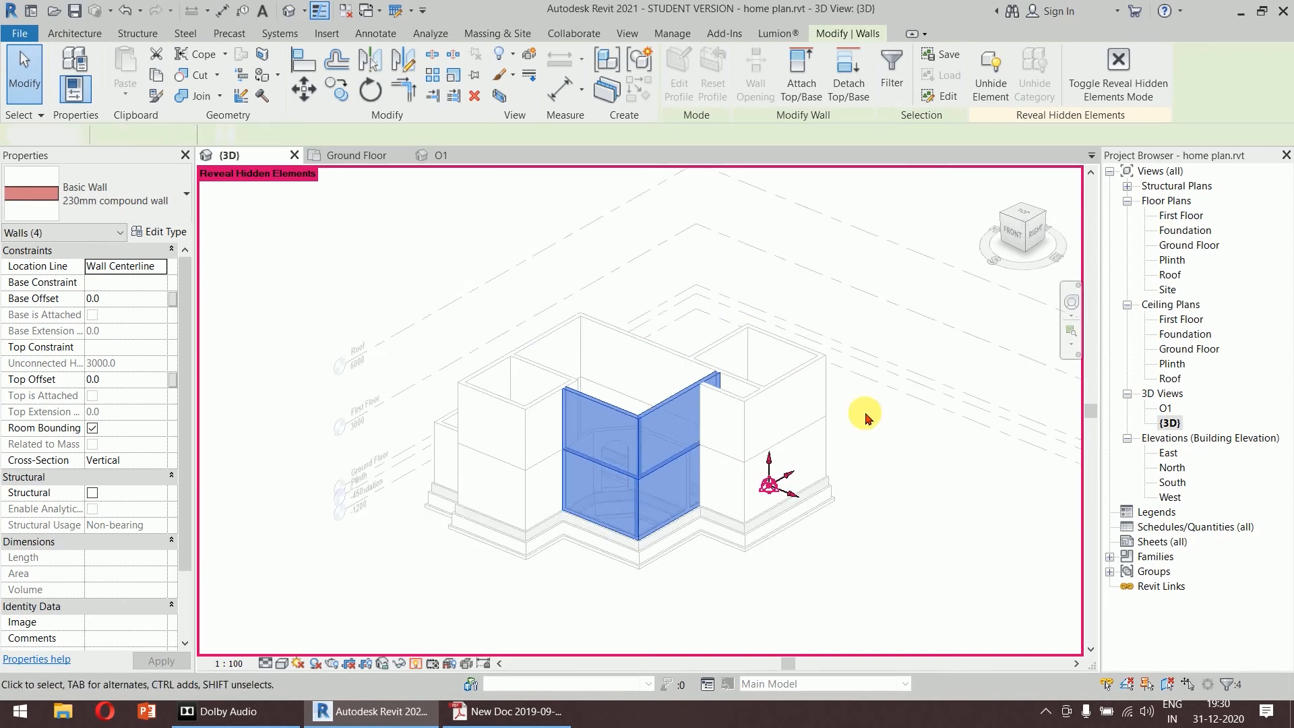
{"action": "left_click_drag", "start_coordinate": [881, 240], "coordinate": [465, 553]}
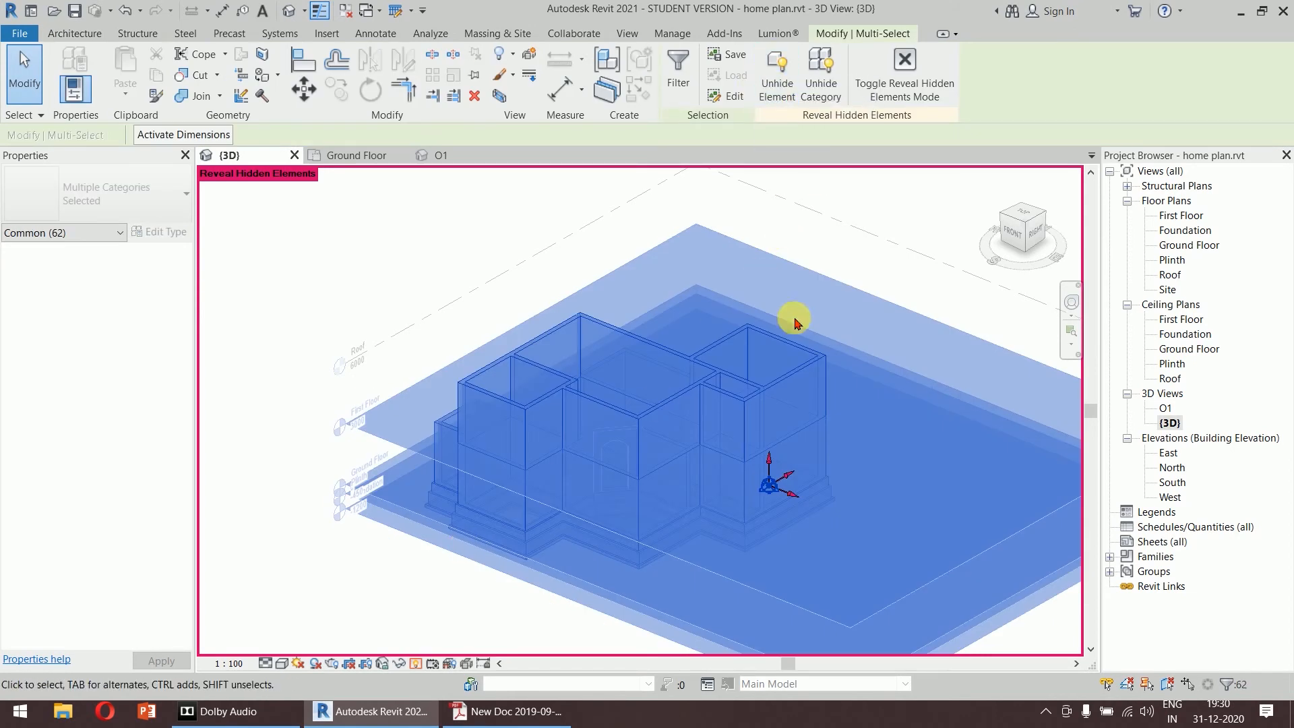
{"action": "left_click", "coordinate": [794, 83]}
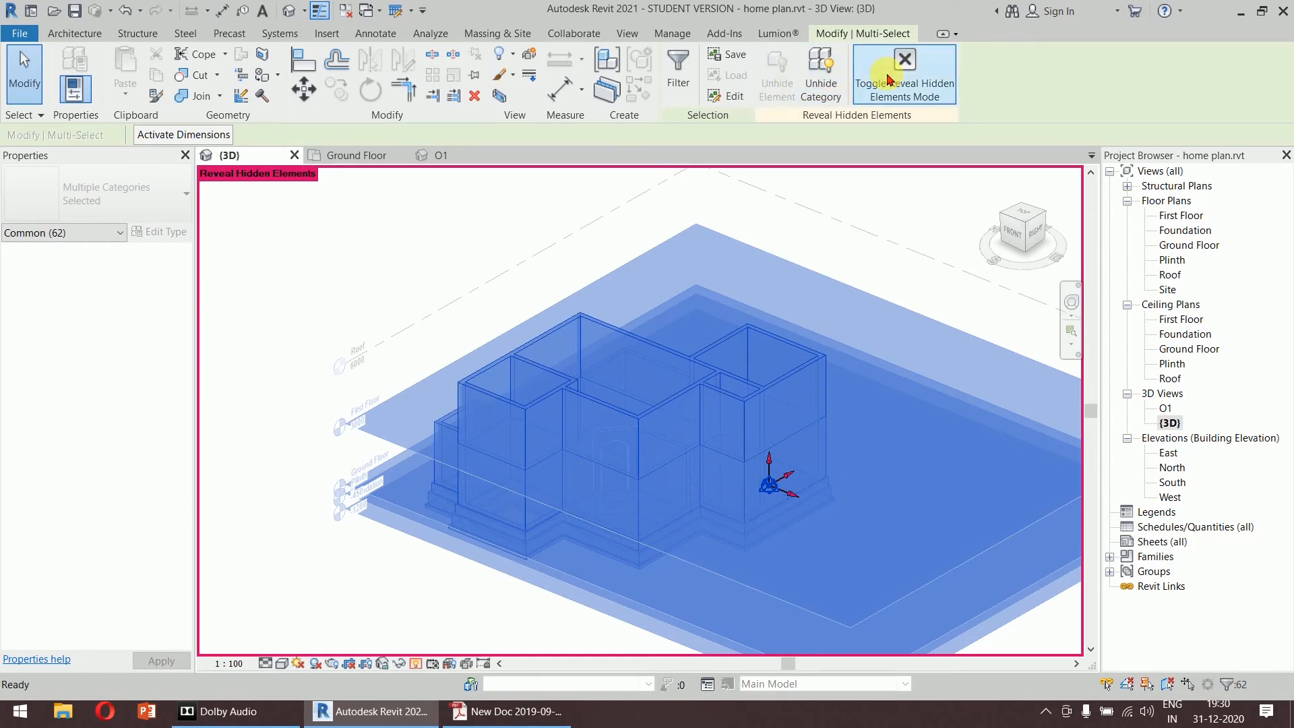
{"action": "left_click", "coordinate": [915, 79]}
{"action": "left_click", "coordinate": [894, 579]}
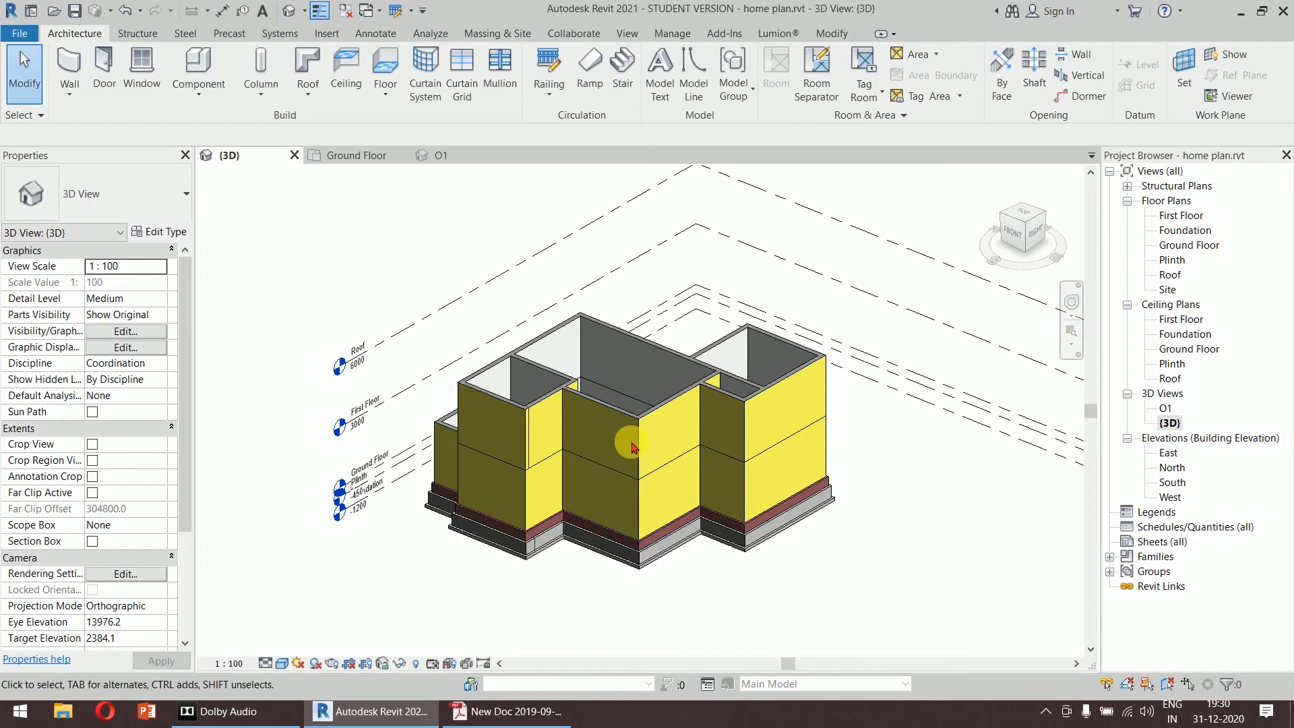
Hide all the level lines as elements in the default 3D view.
{"action": "middle_click_drag", "start_coordinate": [692, 402], "coordinate": [509, 550], "text": "shift"}
{"action": "middle_click_drag", "start_coordinate": [480, 442], "coordinate": [467, 227]}
{"action": "middle_click_drag", "start_coordinate": [465, 337], "coordinate": [708, 329]}
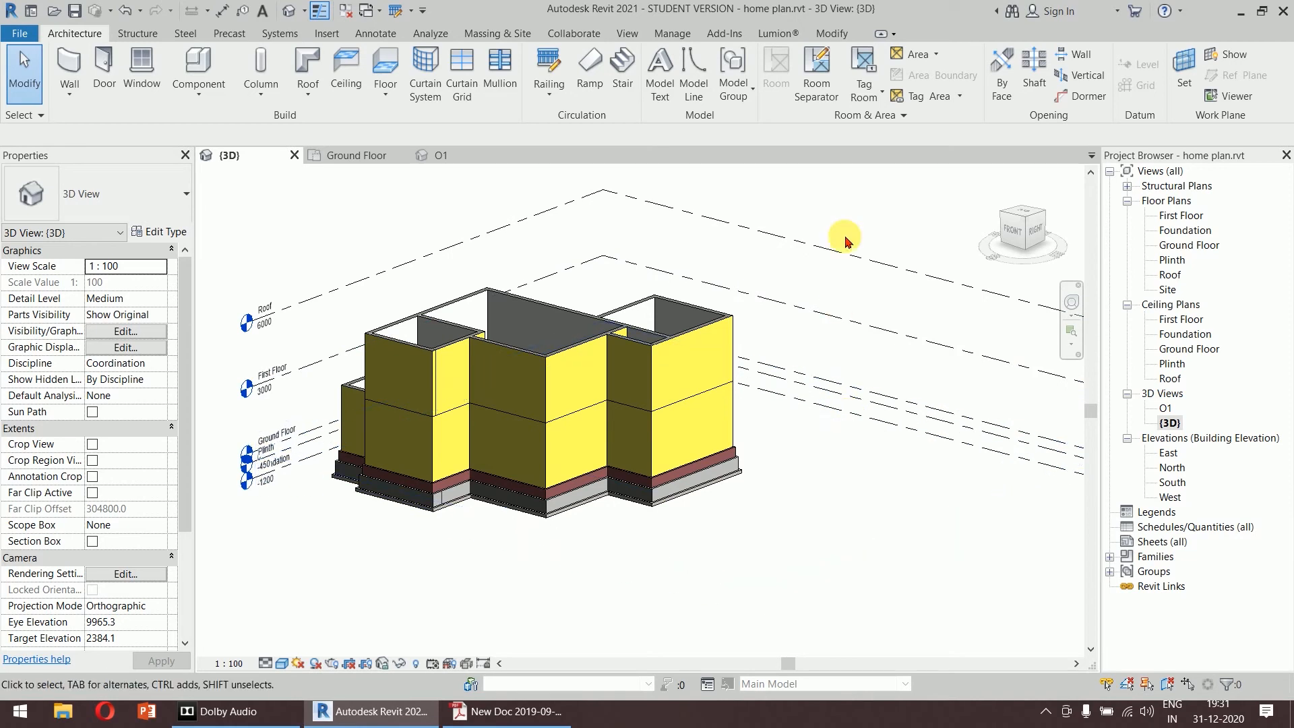
{"action": "left_click_drag", "start_coordinate": [888, 223], "coordinate": [834, 476]}
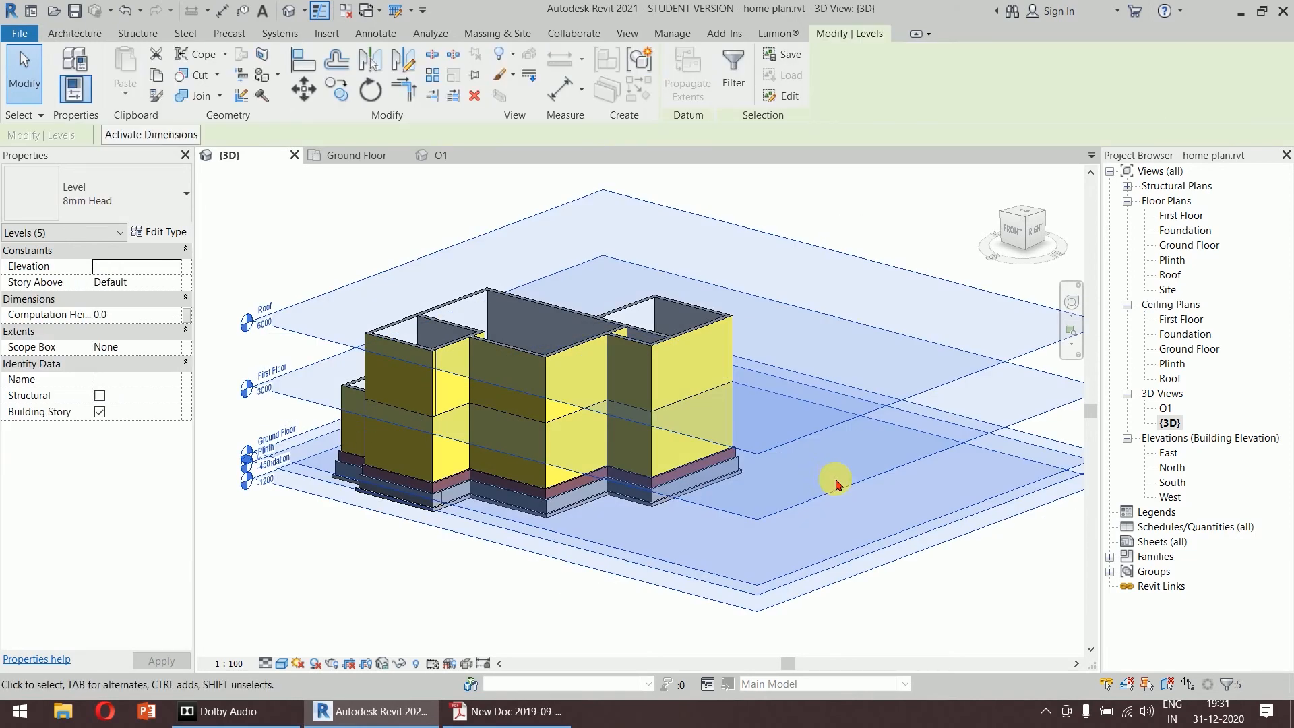
{"action": "right_click", "coordinate": [834, 362]}
{"action": "mouse_move", "coordinate": [968, 410]}
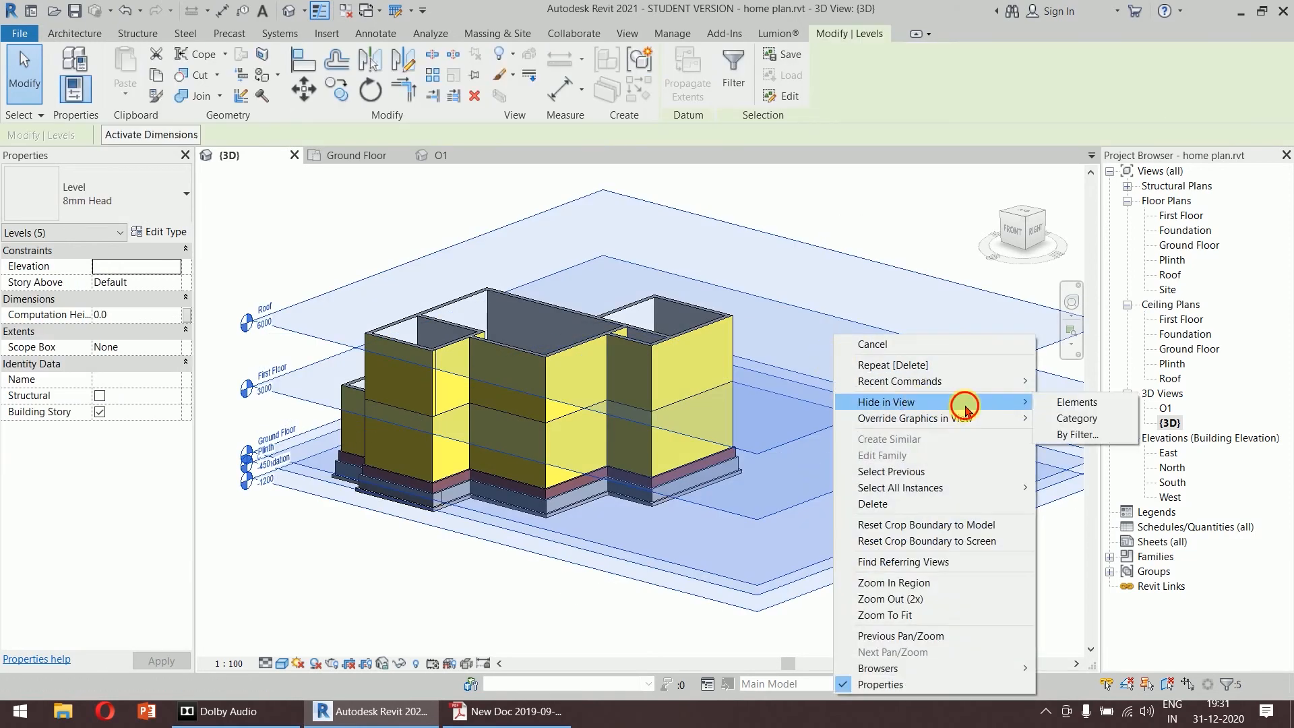
{"action": "left_click", "coordinate": [1046, 403]}
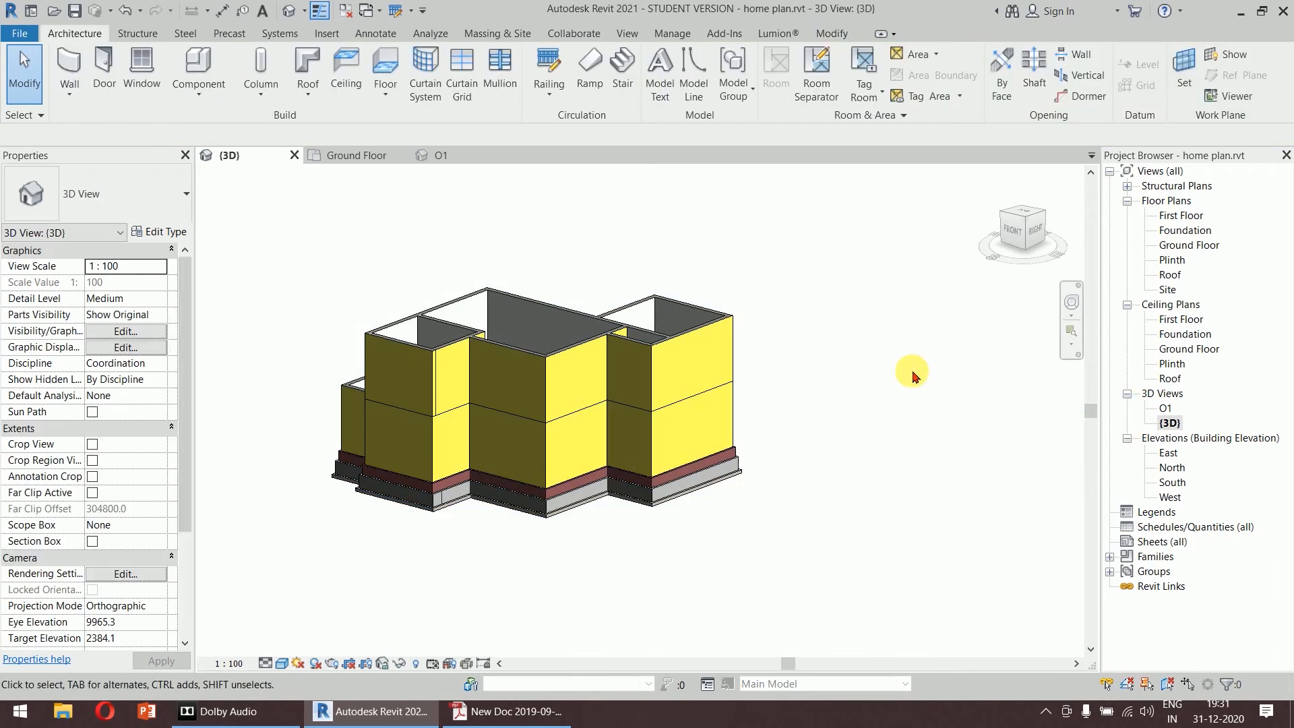
{"action": "middle_click_drag", "start_coordinate": [847, 348], "coordinate": [888, 330]}
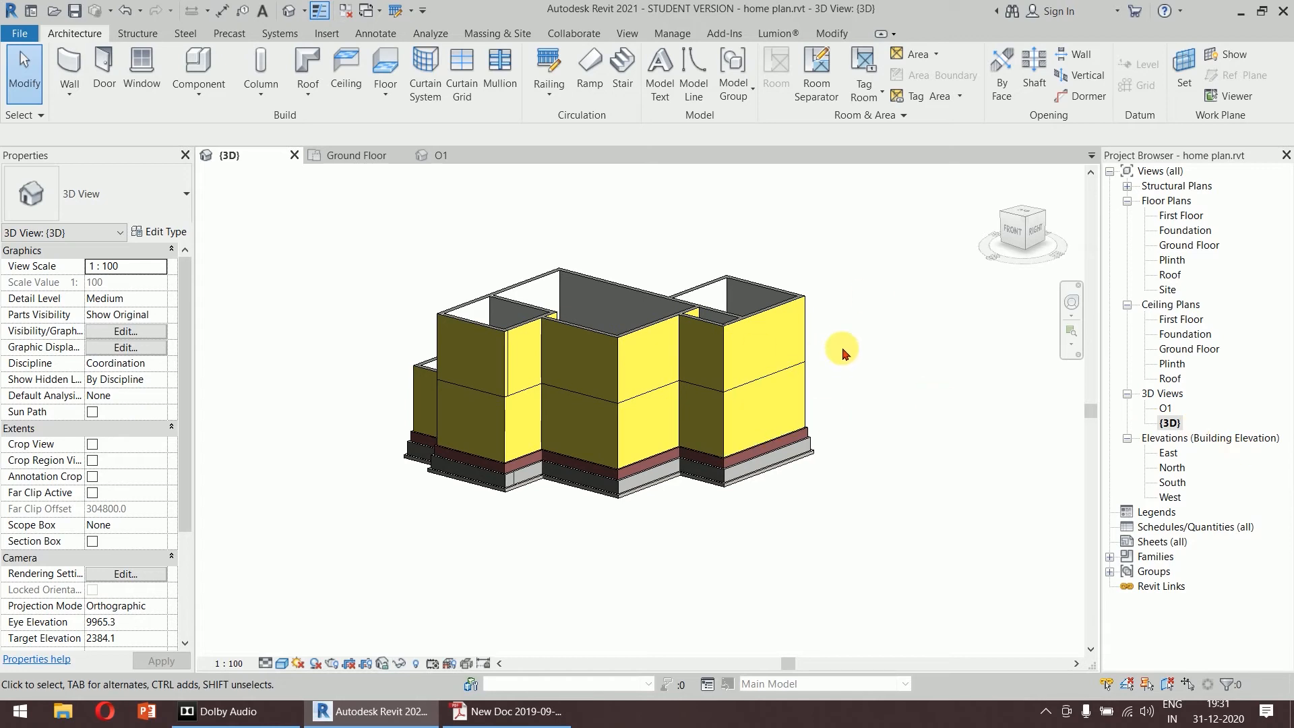
View the South elevation, check opening O2's size in the PDF joinery details, and return to the Ground Floor plan's upper rooms.
{"action": "double_click", "coordinate": [1172, 482]}
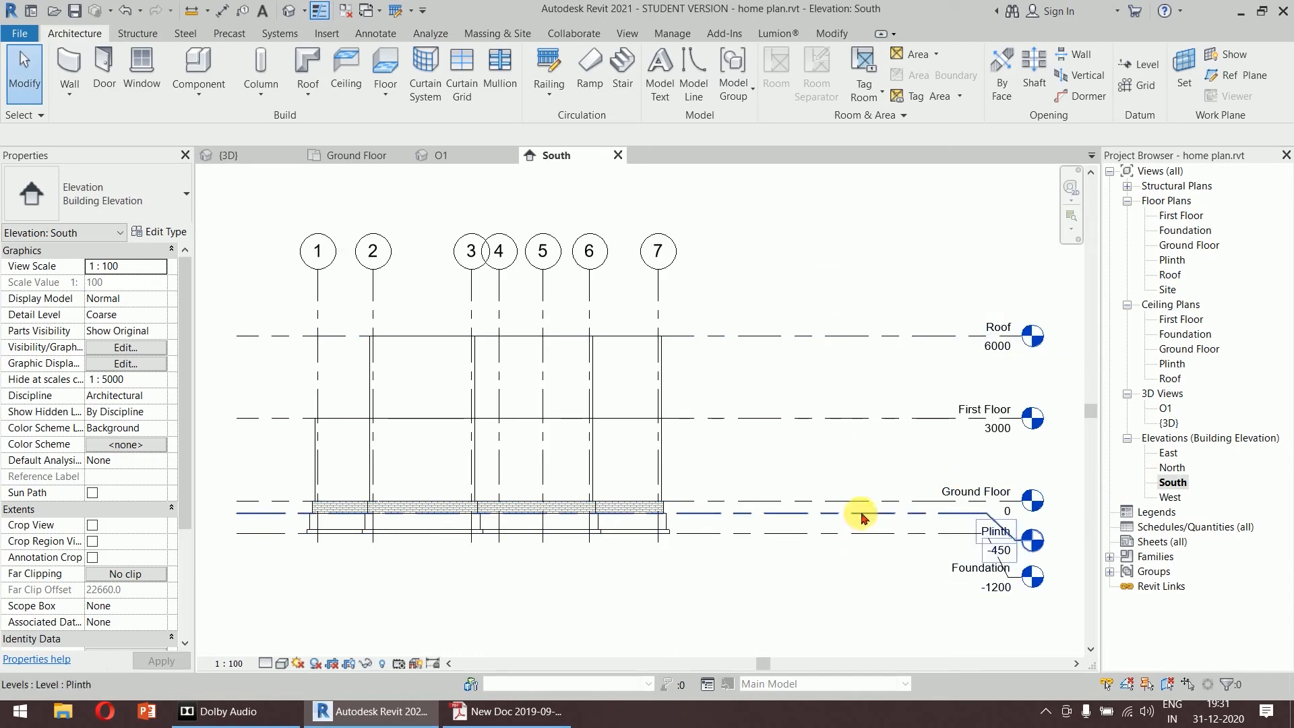
{"action": "double_click", "coordinate": [1189, 245]}
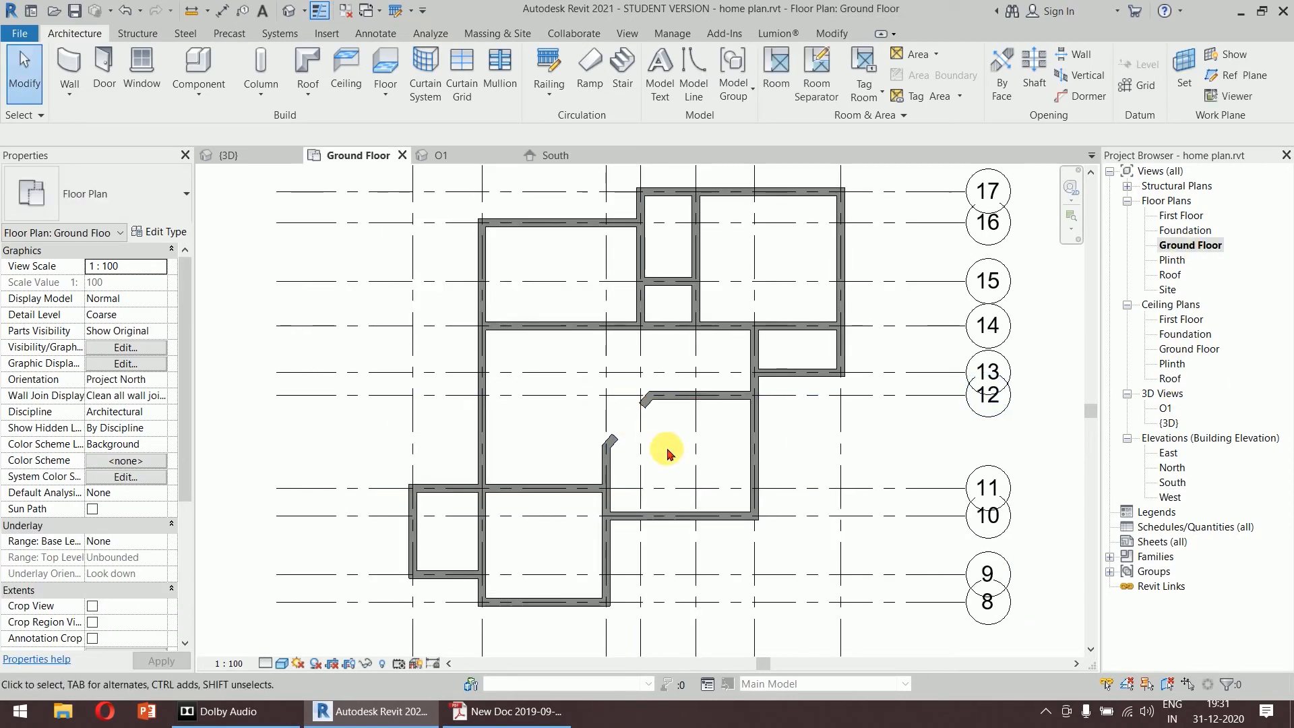
{"action": "left_click", "coordinate": [512, 711]}
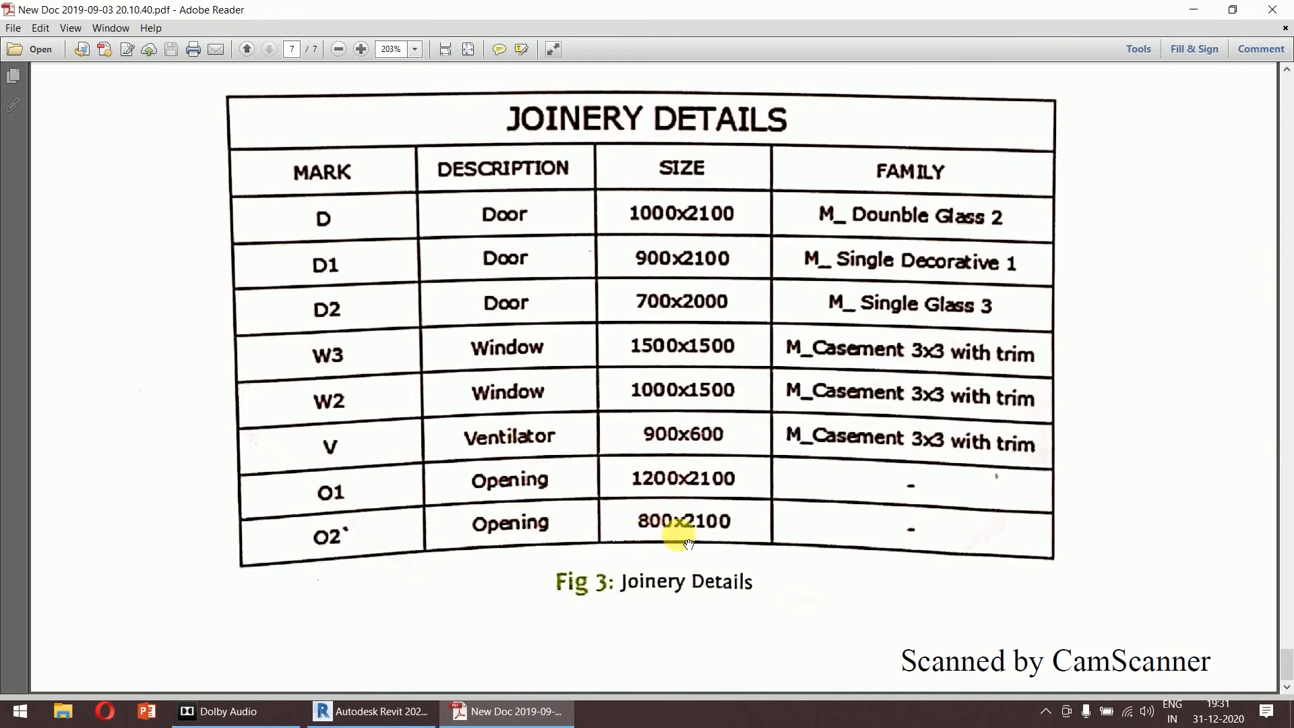
{"action": "left_click", "coordinate": [528, 708]}
{"action": "scroll", "coordinate": [749, 237], "scroll_direction": "up", "scroll_amount": 3}
{"action": "middle_click_drag", "start_coordinate": [748, 238], "coordinate": [787, 376]}
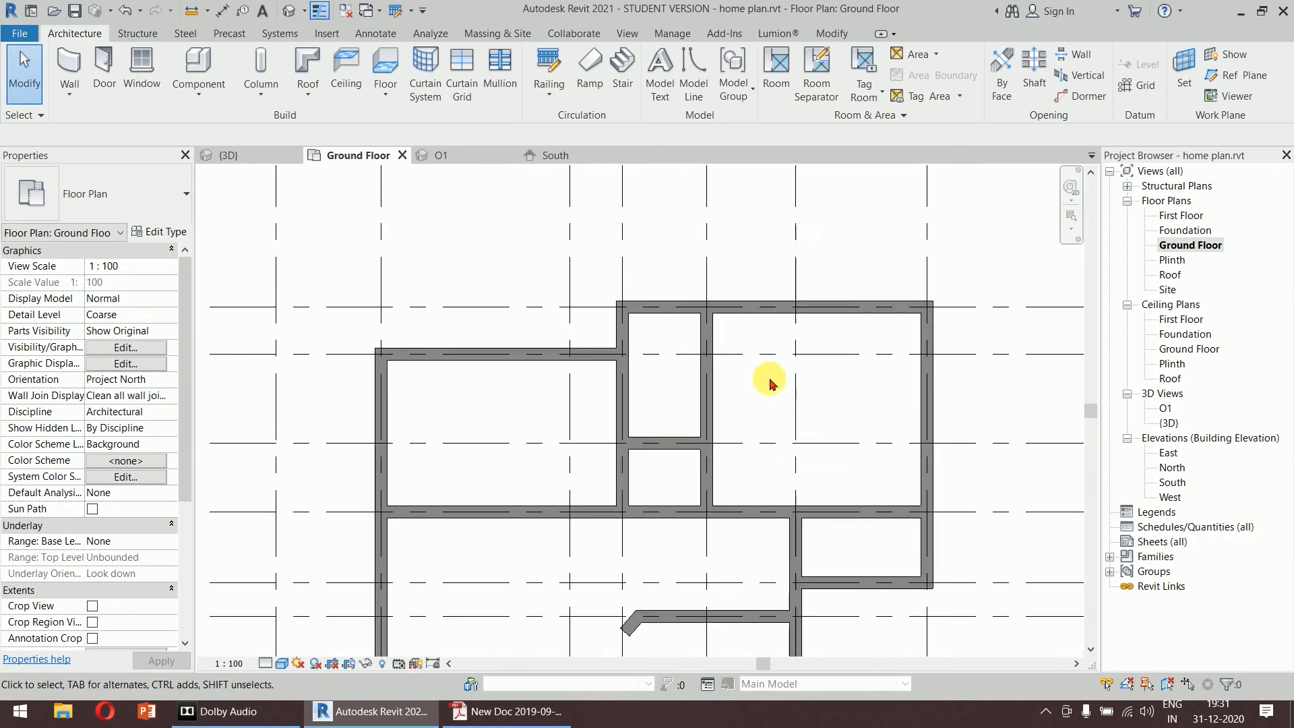
{"action": "scroll", "coordinate": [784, 375], "scroll_direction": "up", "scroll_amount": 1}
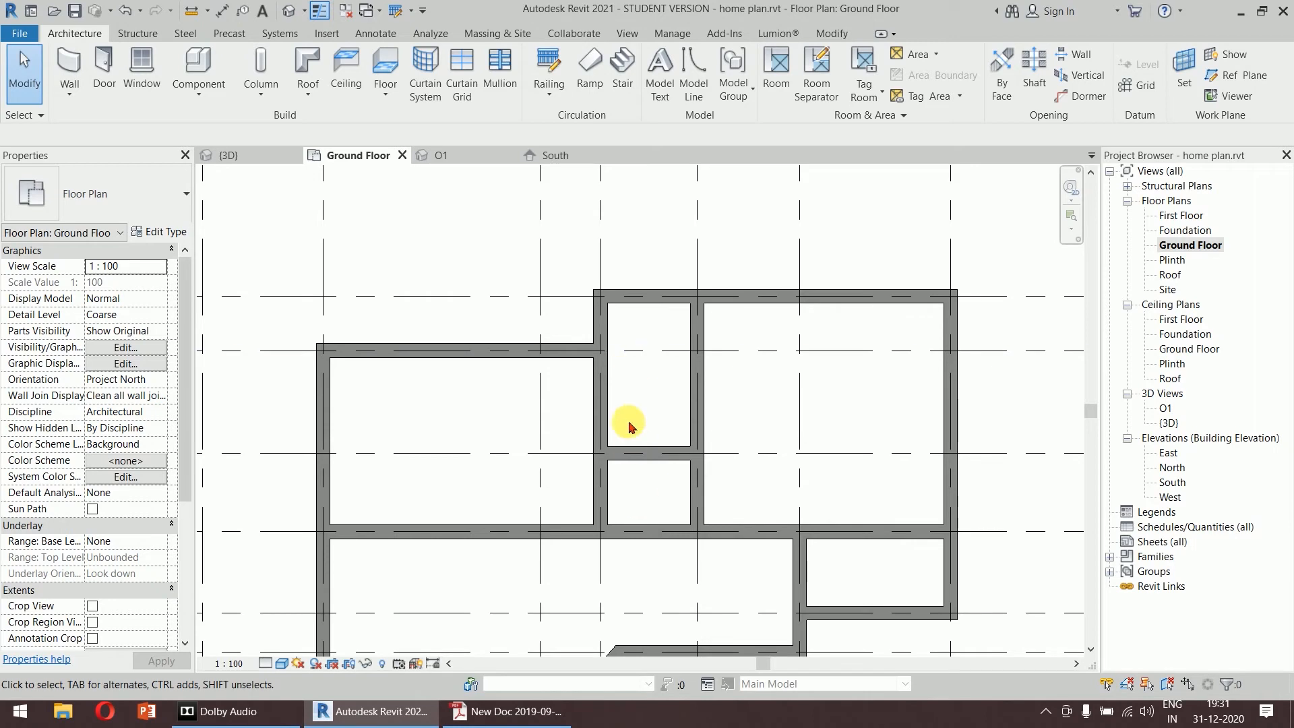
Place a camera in the narrow upper room of the Ground Floor plan, aimed at the partition wall of the small room below.
{"action": "left_click", "coordinate": [307, 12]}
{"action": "left_click", "coordinate": [314, 51]}
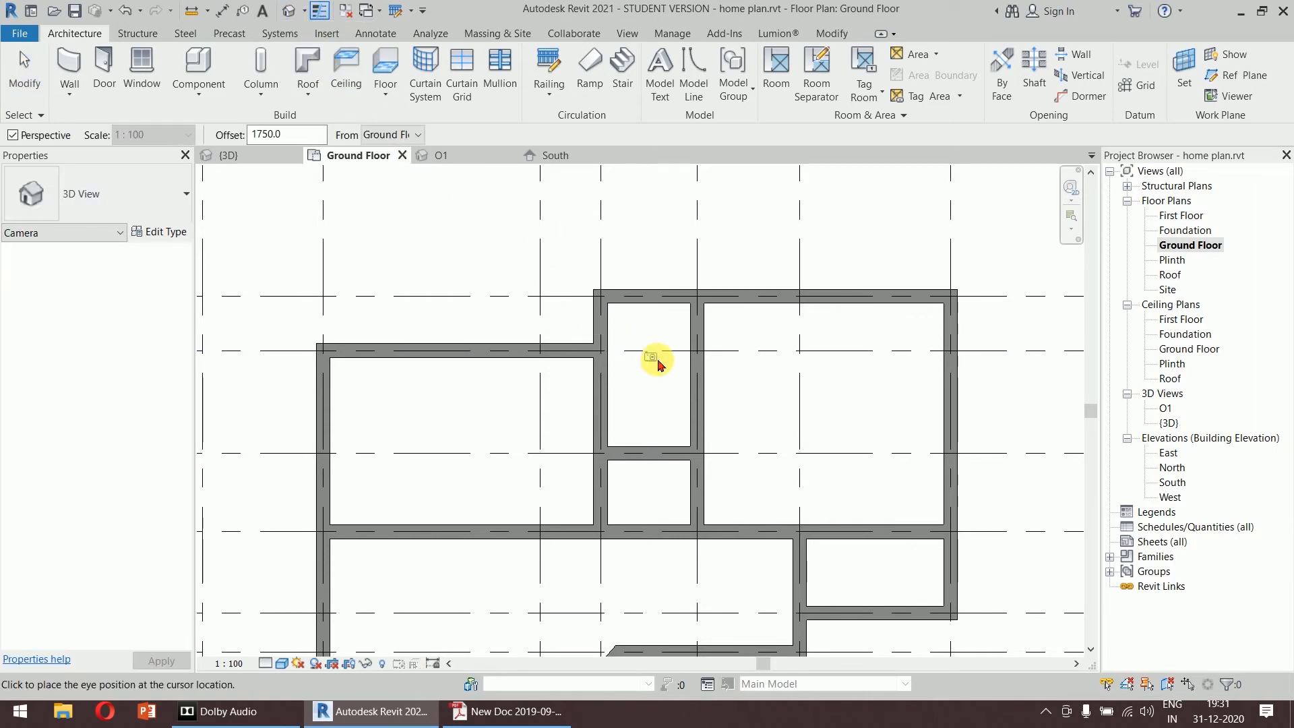
{"action": "left_click", "coordinate": [639, 314]}
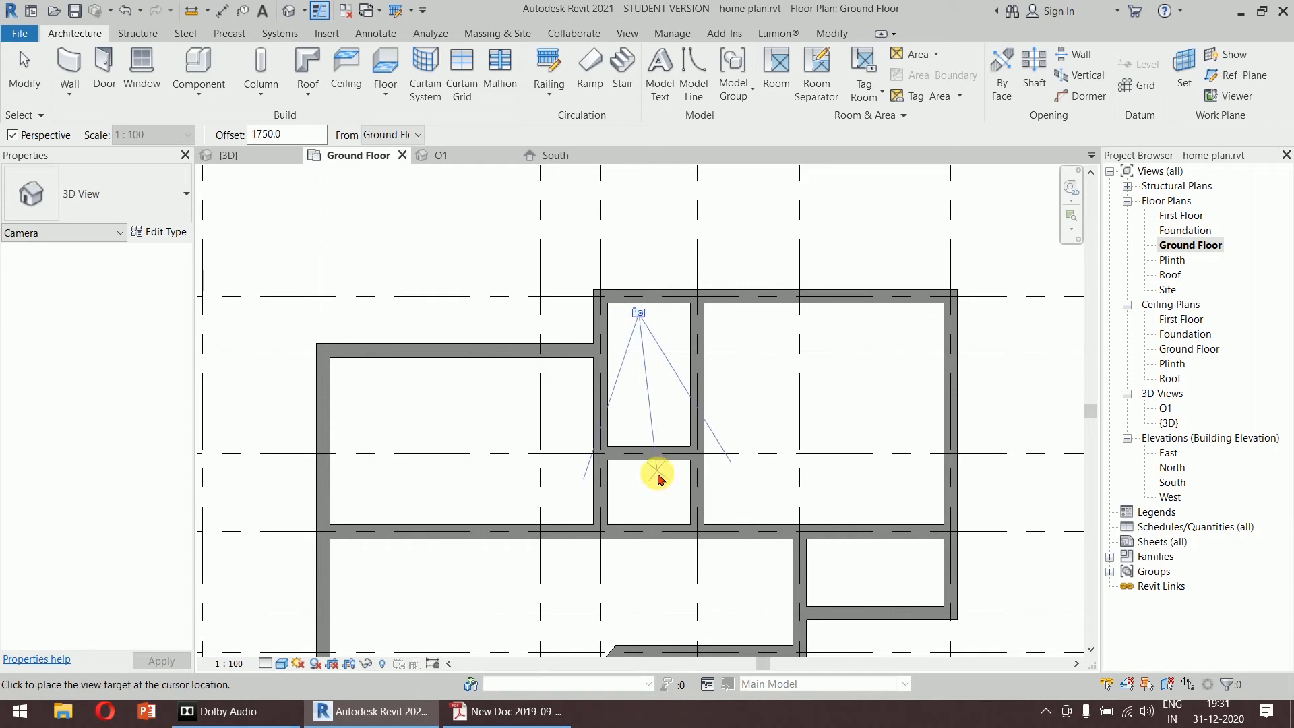
{"action": "left_click", "coordinate": [652, 487]}
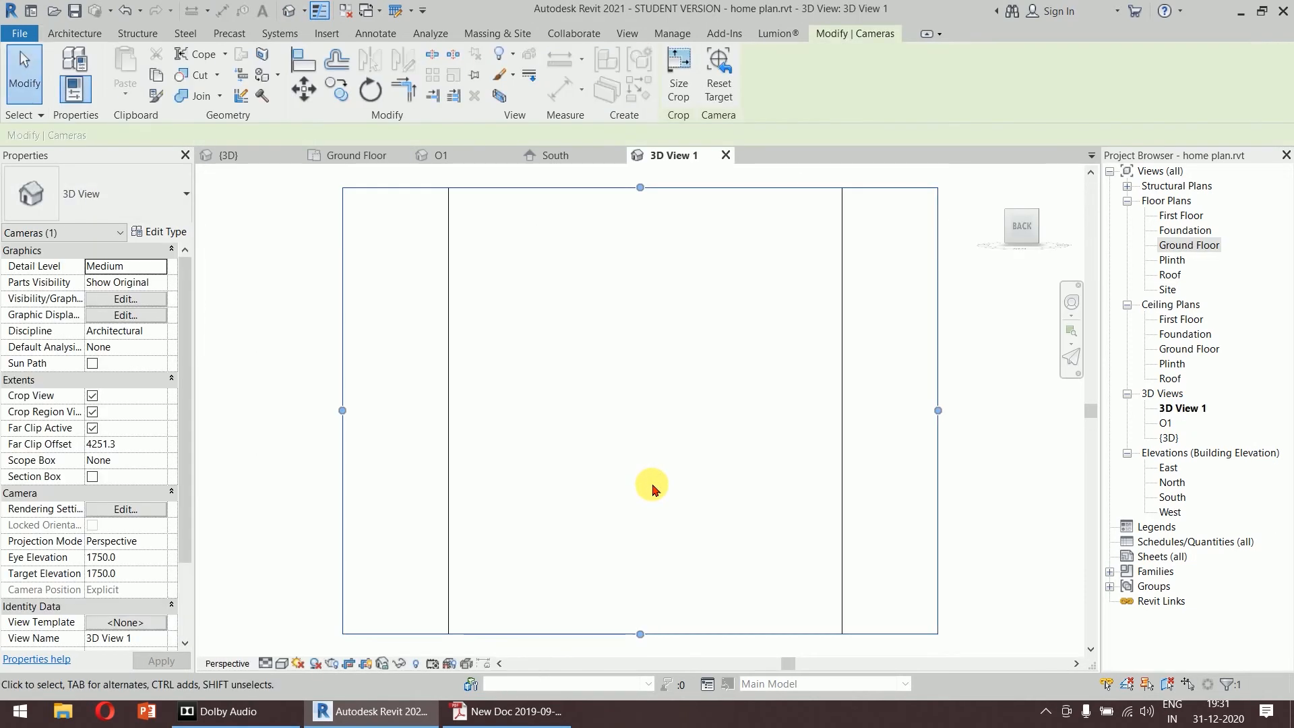
Enlarge the camera view's crop region on all sides to show the partition wall from its base to its top.
{"action": "left_click_drag", "start_coordinate": [662, 302], "coordinate": [666, 185]}
{"action": "left_click_drag", "start_coordinate": [662, 558], "coordinate": [663, 646]}
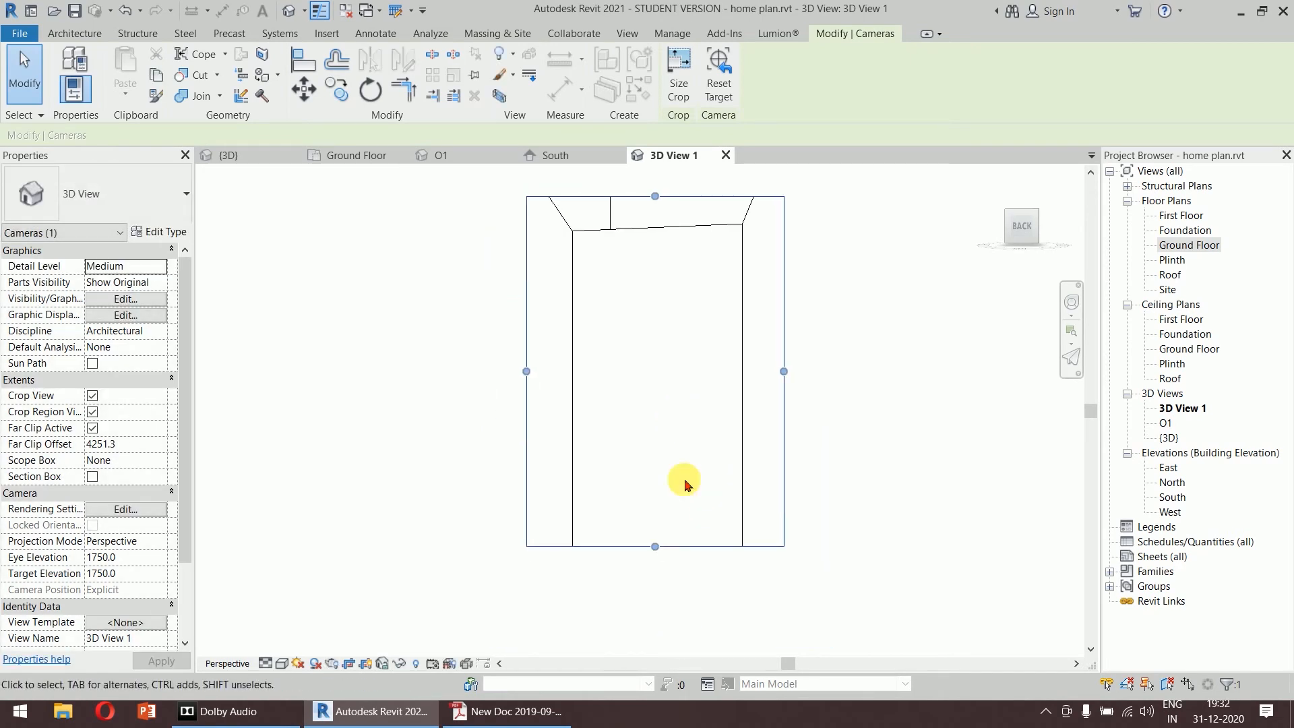
{"action": "left_click_drag", "start_coordinate": [665, 566], "coordinate": [659, 606]}
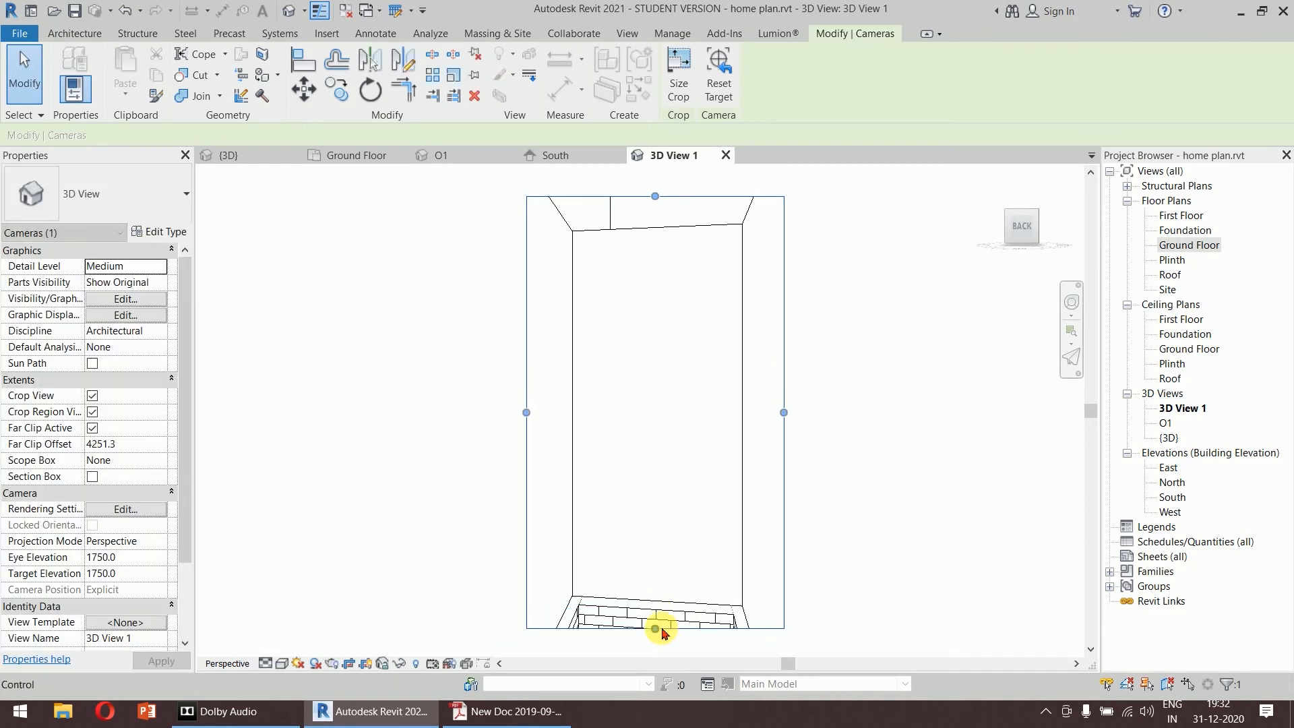
{"action": "left_click", "coordinate": [877, 515]}
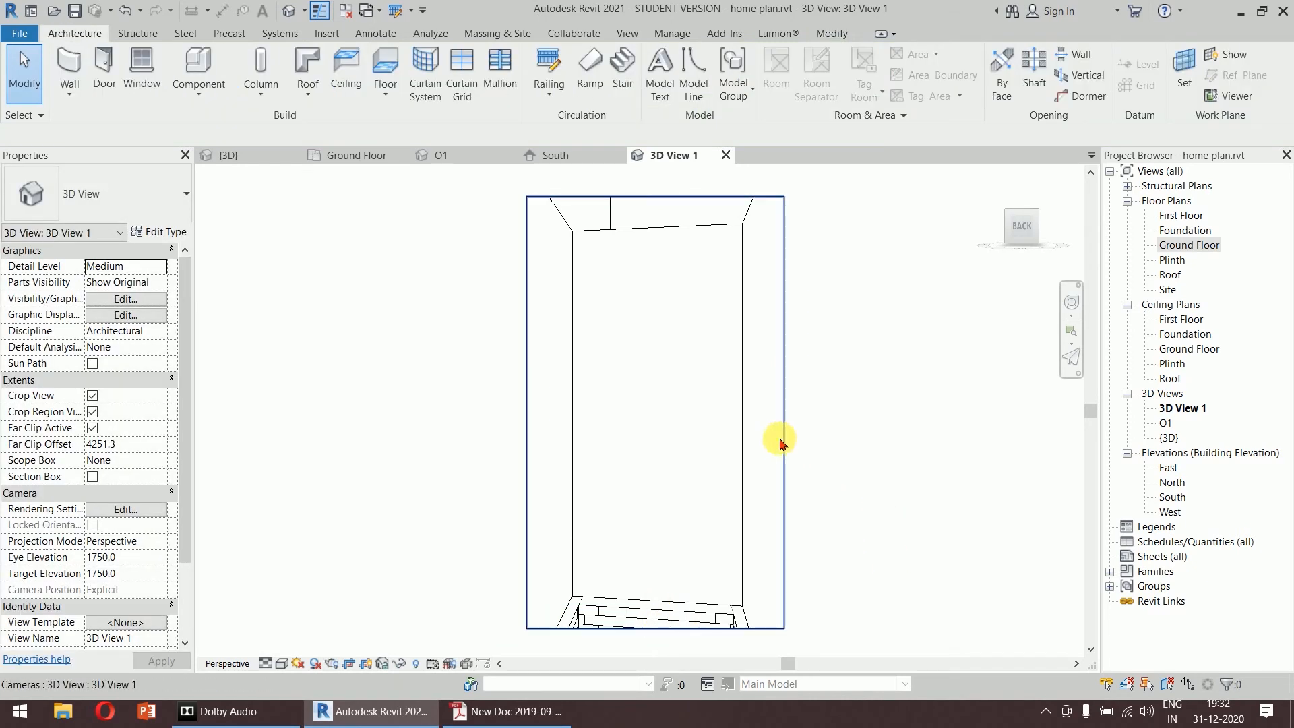
{"action": "left_click", "coordinate": [782, 418]}
{"action": "left_click_drag", "start_coordinate": [784, 413], "coordinate": [816, 414]}
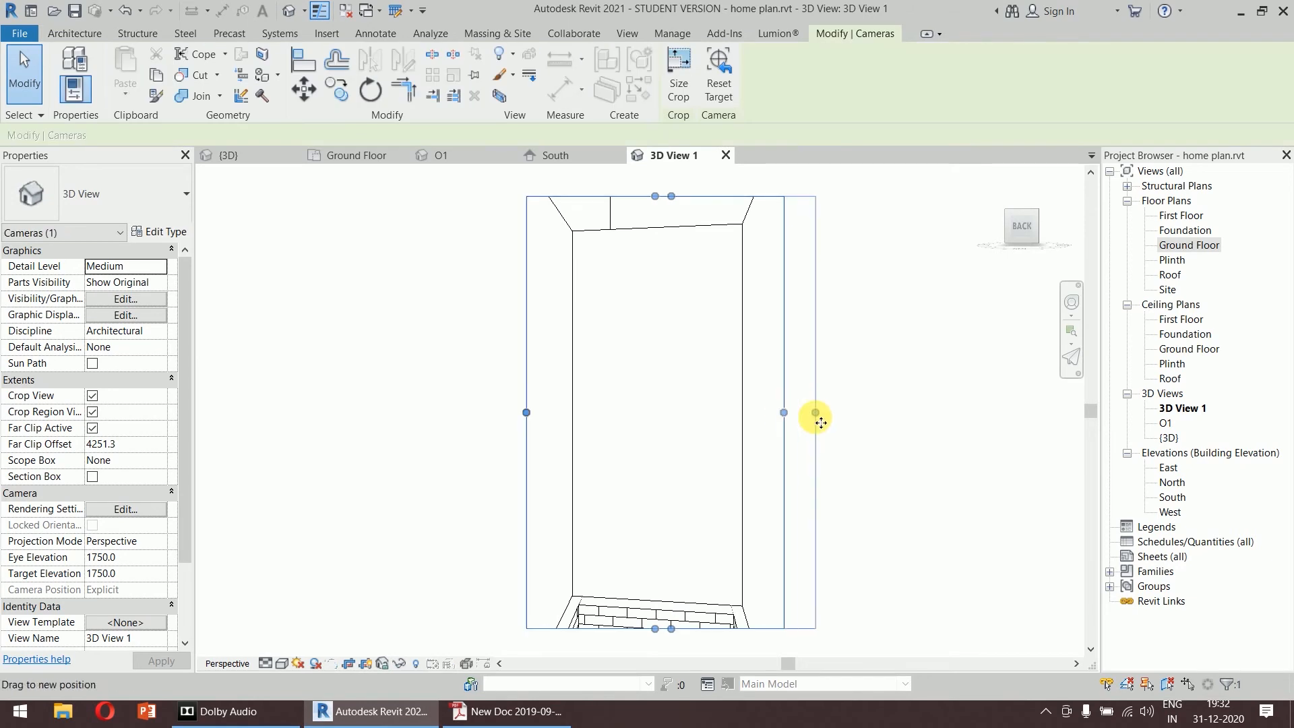
{"action": "left_click_drag", "start_coordinate": [526, 413], "coordinate": [513, 412]}
{"action": "left_click", "coordinate": [475, 423]}
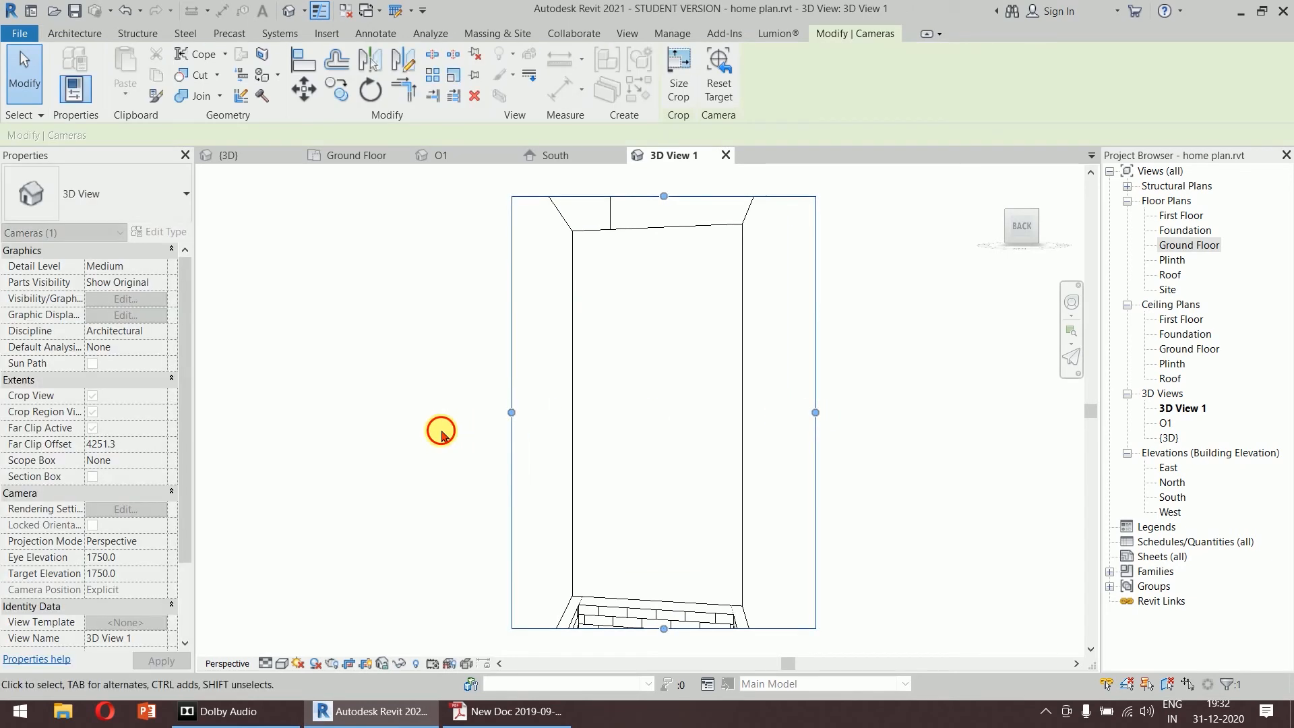
Set the camera view's visual style to Shaded and adjust the camera angle on the partition wall.
{"action": "left_click", "coordinate": [283, 664]}
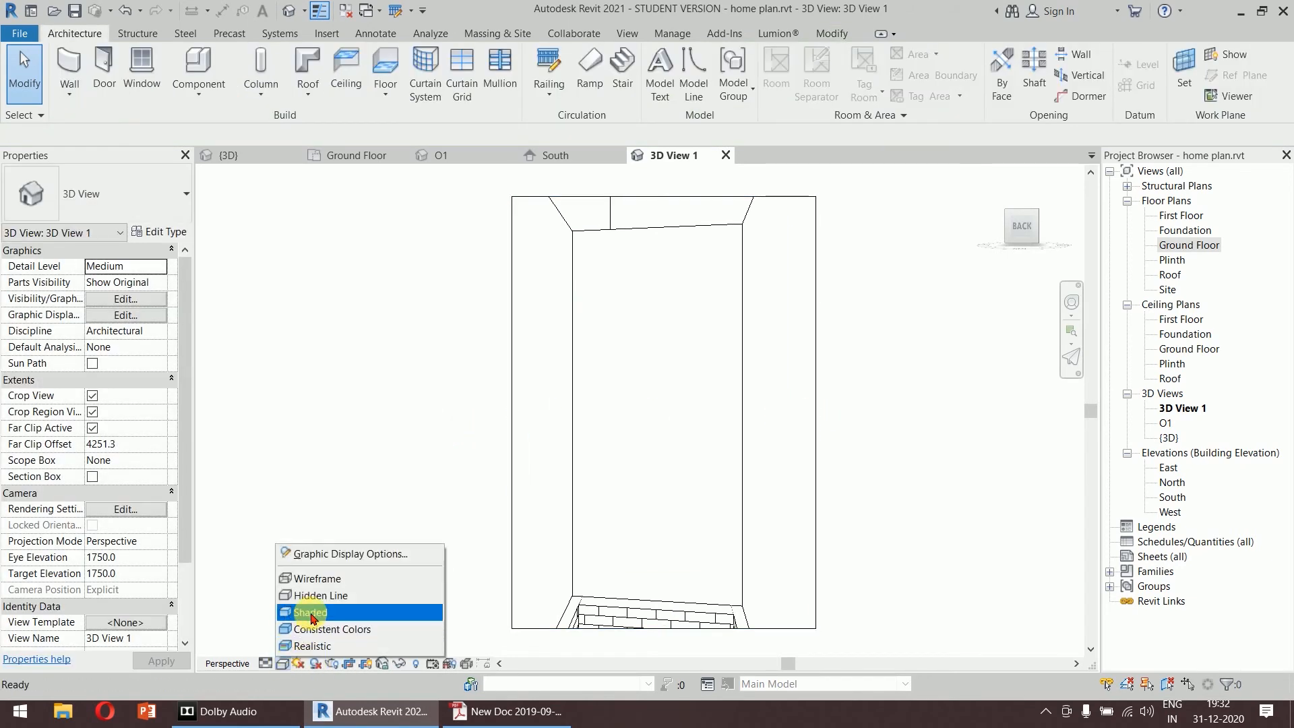
{"action": "left_click", "coordinate": [324, 610]}
{"action": "mouse_move", "coordinate": [616, 511]}
{"action": "middle_mouse_down", "text": "shift"}
{"action": "mouse_move", "coordinate": [640, 511]}
{"action": "mouse_move", "coordinate": [625, 509]}
{"action": "mouse_move", "coordinate": [616, 533]}
{"action": "mouse_move", "coordinate": [624, 520]}
{"action": "middle_mouse_up", "text": "shift"}
{"action": "middle_click_drag", "start_coordinate": [616, 462], "coordinate": [572, 454]}
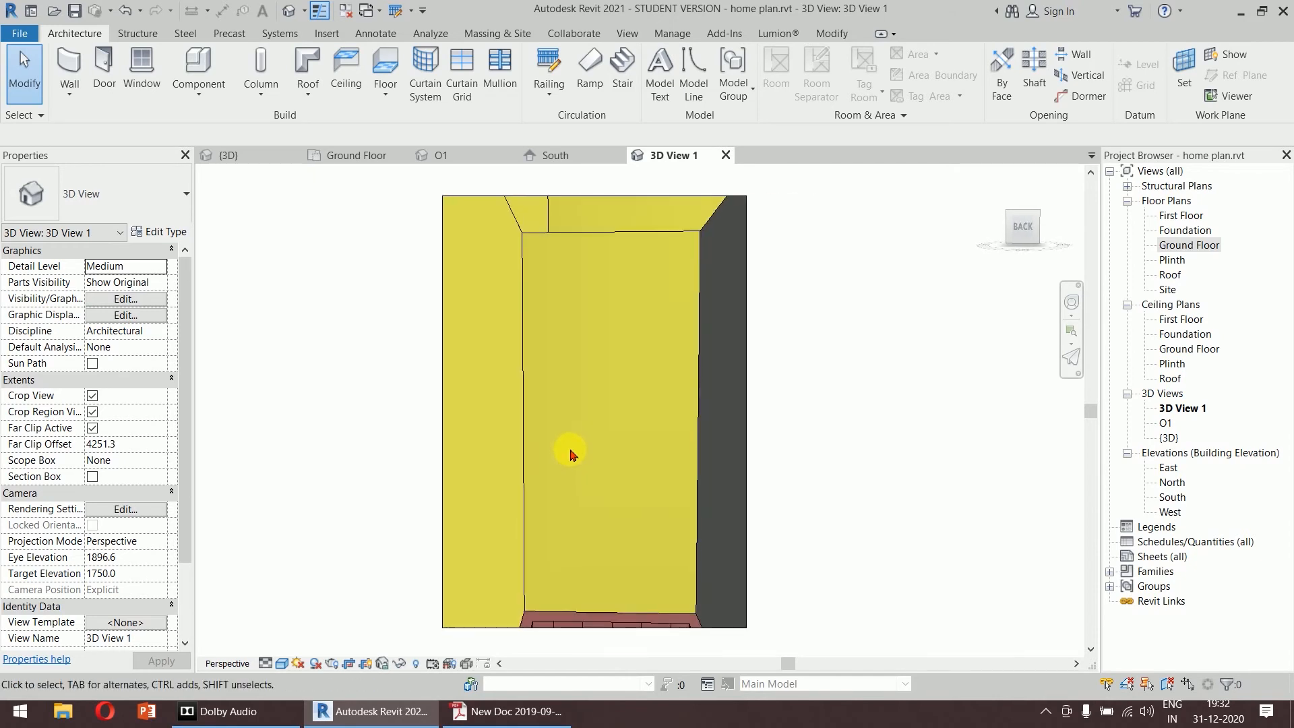
Edit the partition wall's profile and sketch a 2100 mm vertical line up from the midpoint of its base edge.
{"action": "left_click", "coordinate": [600, 243]}
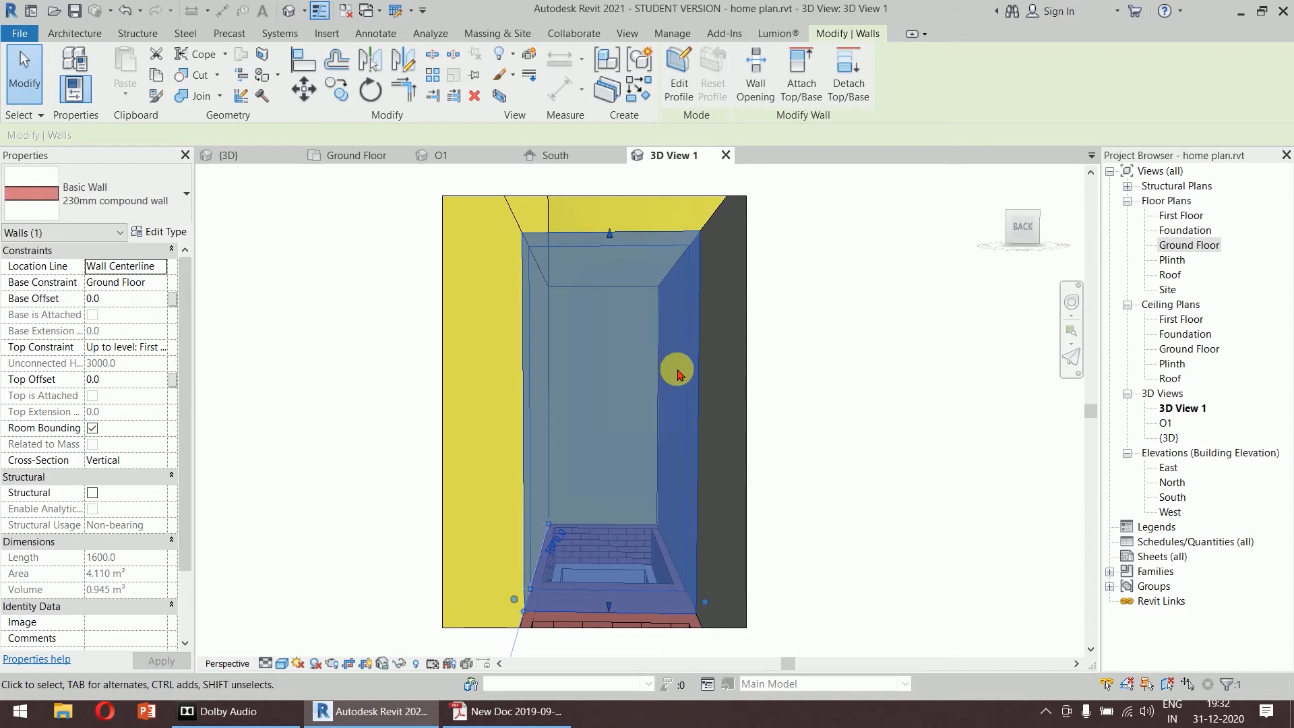
{"action": "left_click", "coordinate": [679, 68]}
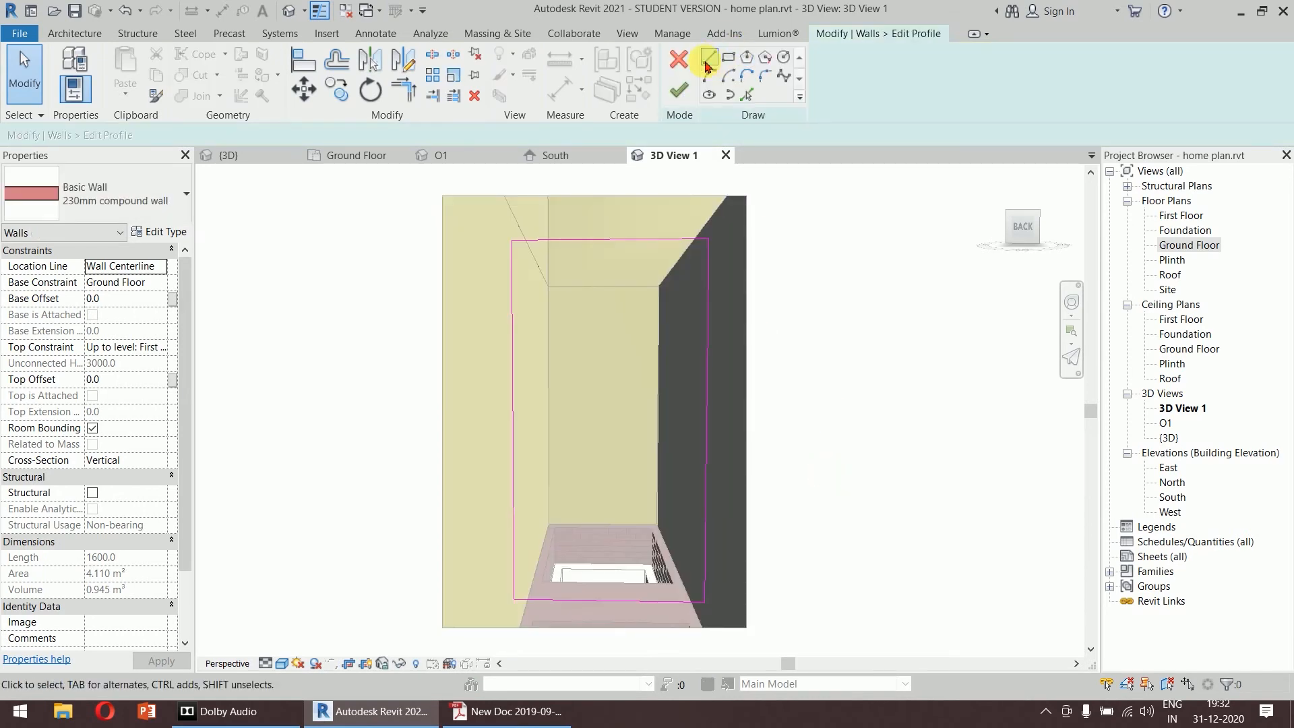
{"action": "left_click", "coordinate": [707, 59]}
{"action": "left_click", "coordinate": [609, 600]}
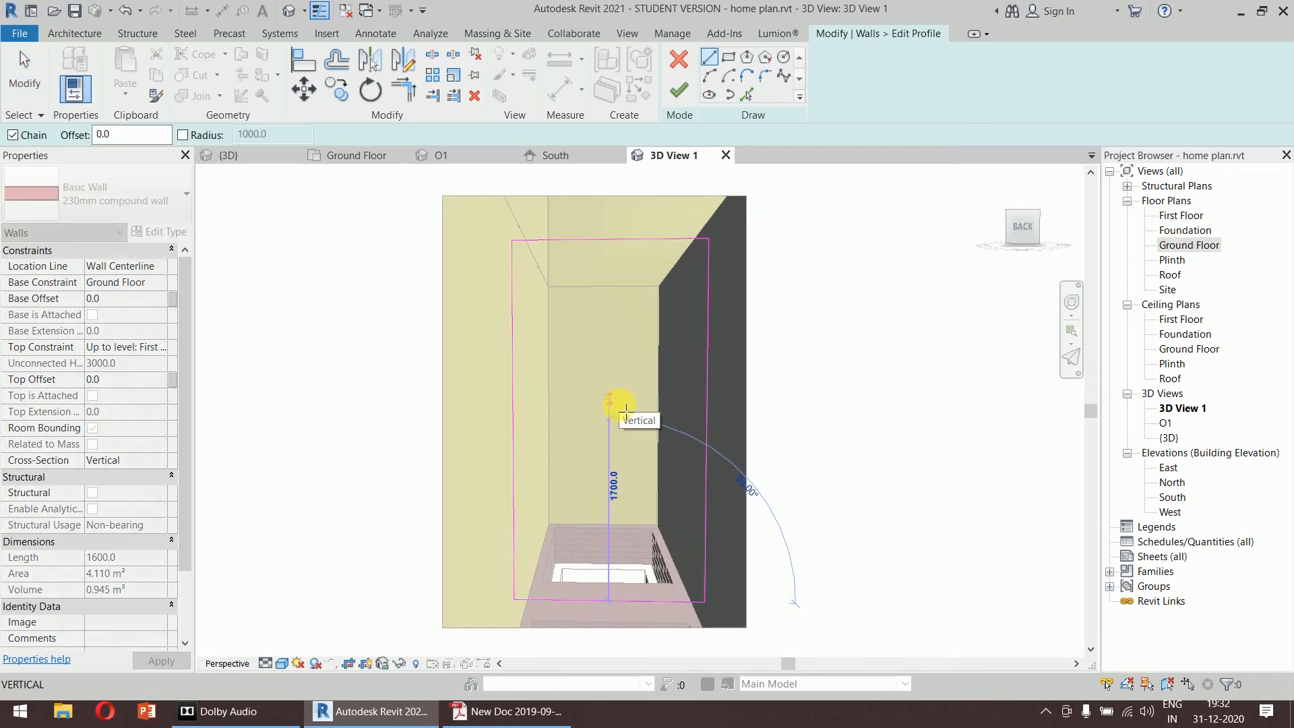
{"action": "type", "text": "21"}
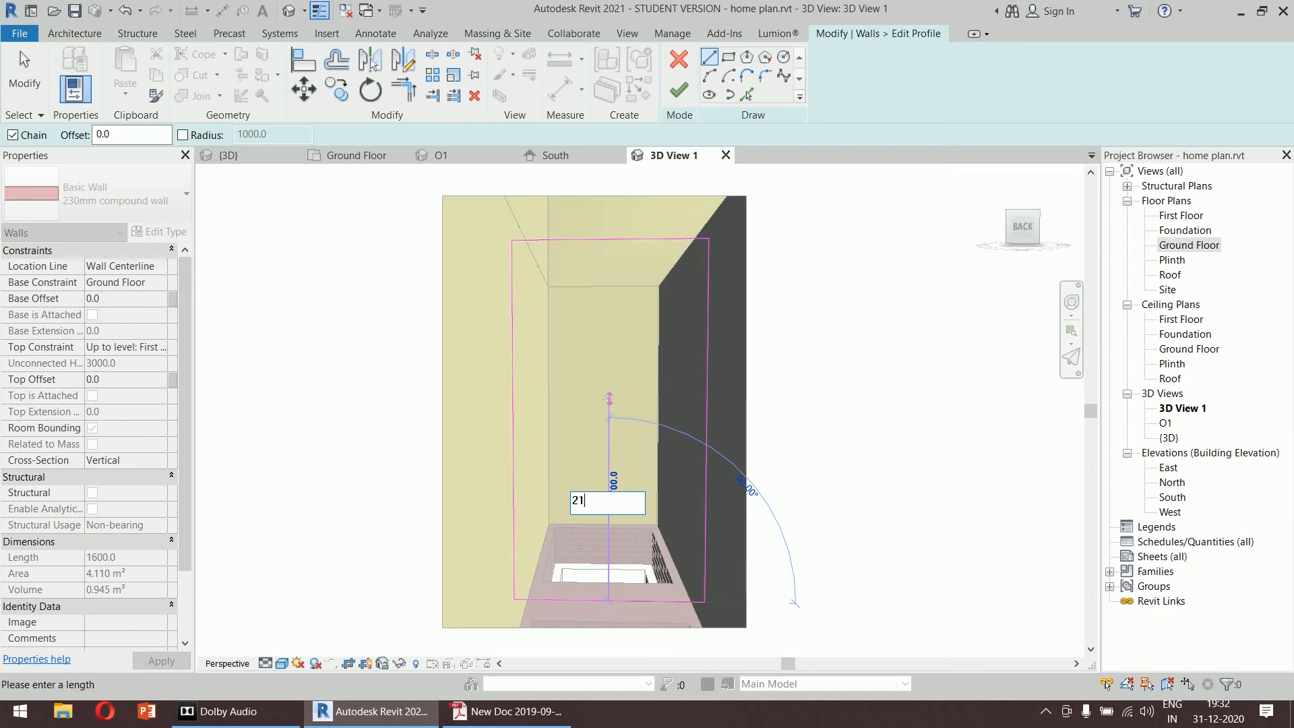
{"action": "type", "text": "00"}
{"action": "key", "text": "Return"}
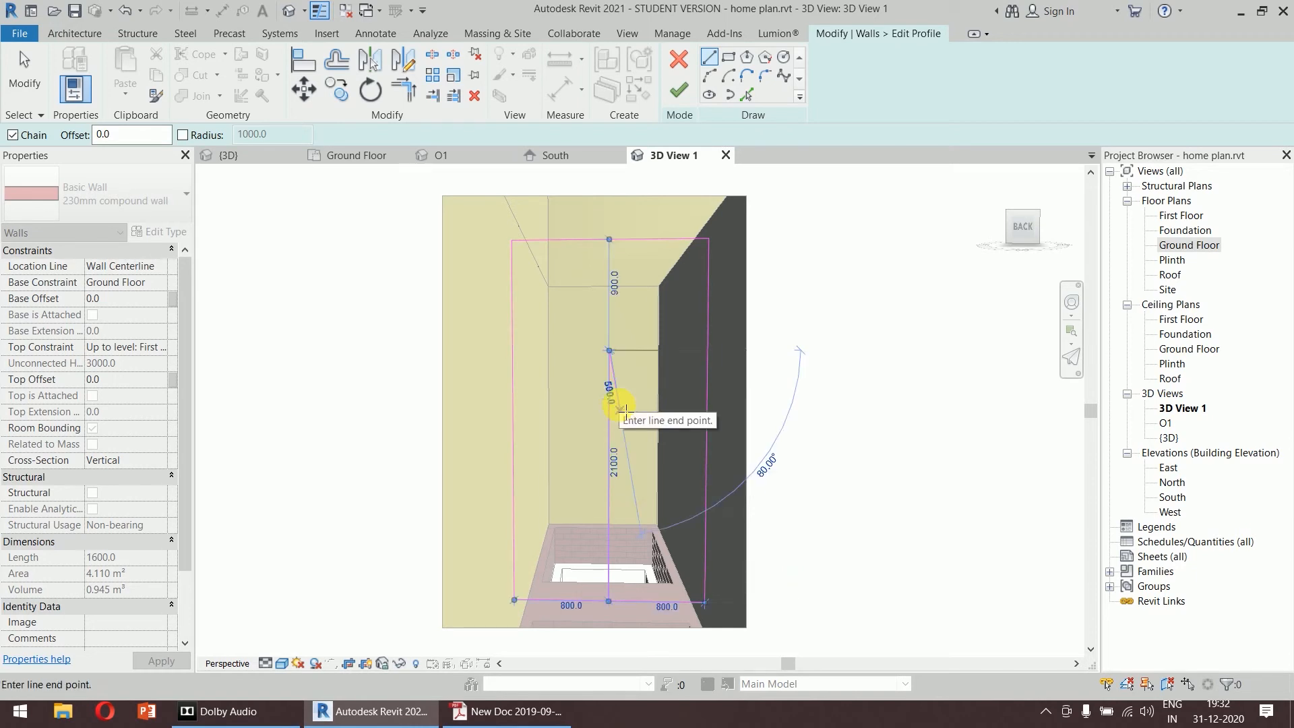
{"action": "key", "text": "Escape"}
{"action": "key", "text": "Escape"}
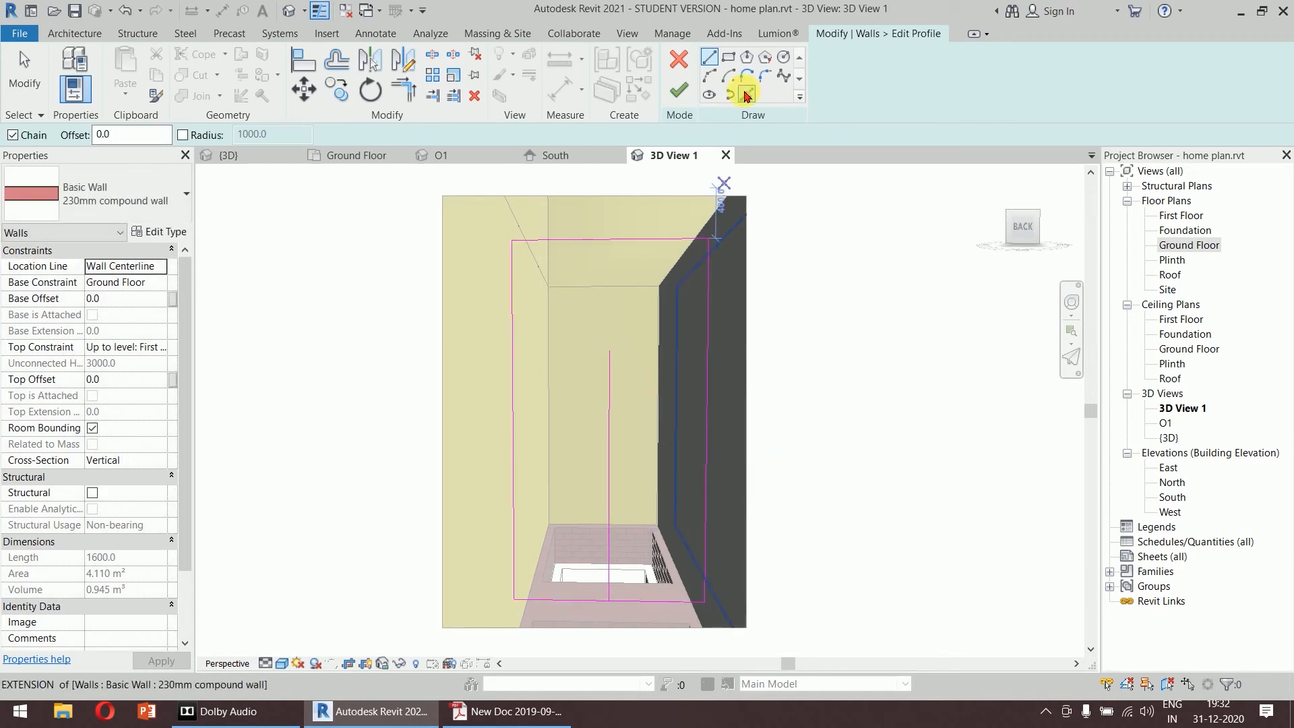
Offset the vertical centre line by 400 mm to both sides to form the opening's jambs.
{"action": "left_click_drag", "start_coordinate": [92, 139], "coordinate": [38, 139]}
{"action": "type", "text": "400"}
{"action": "key", "text": "Return"}
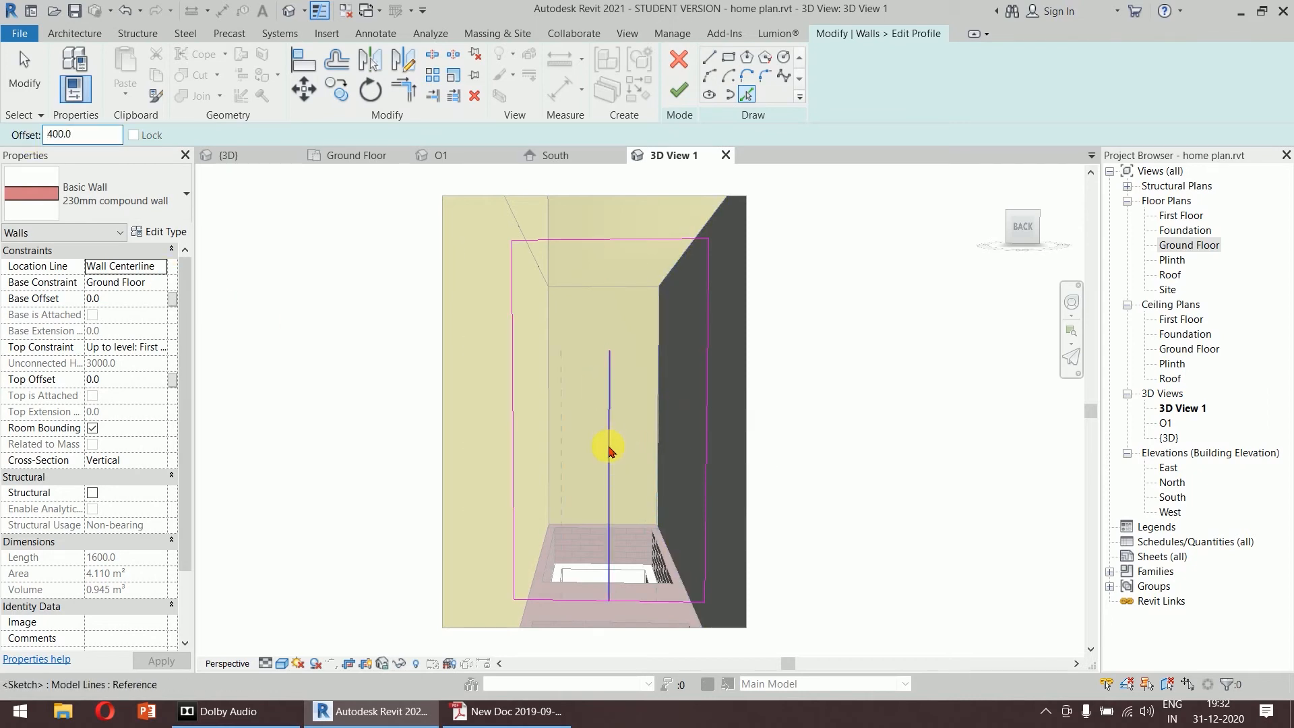
{"action": "left_click", "coordinate": [606, 446]}
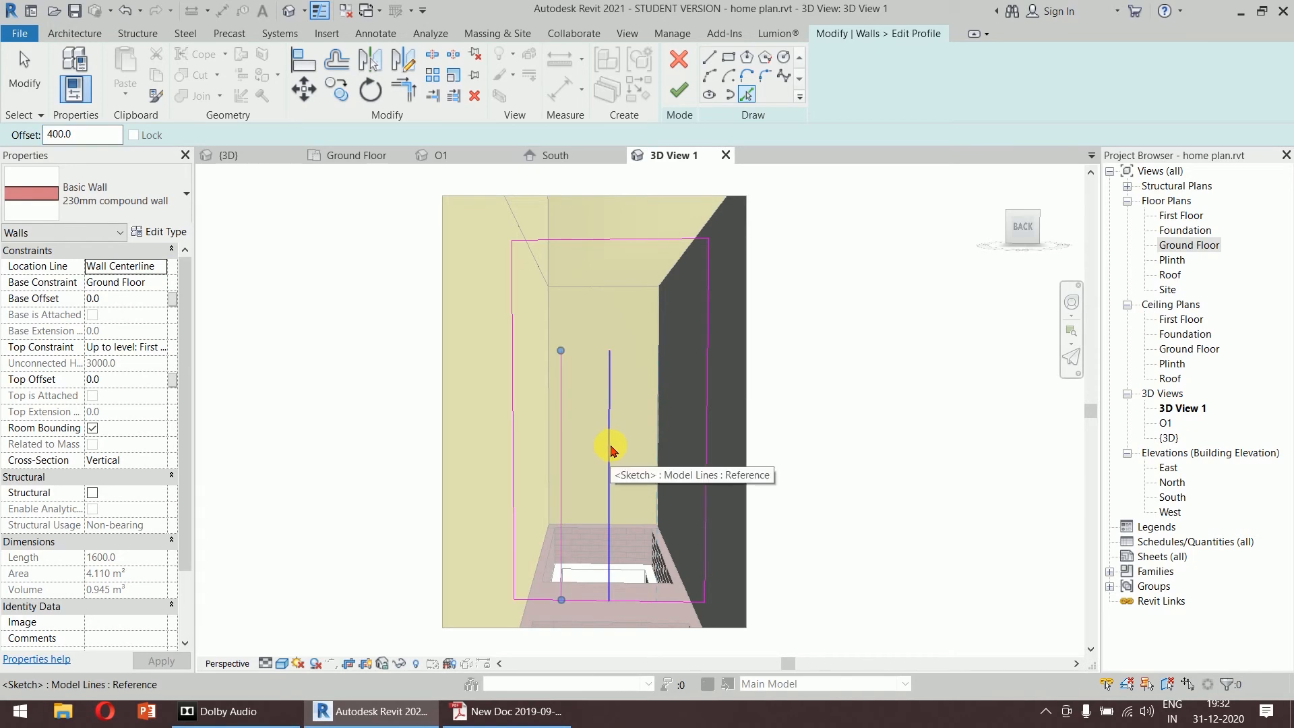
{"action": "key", "text": "Escape"}
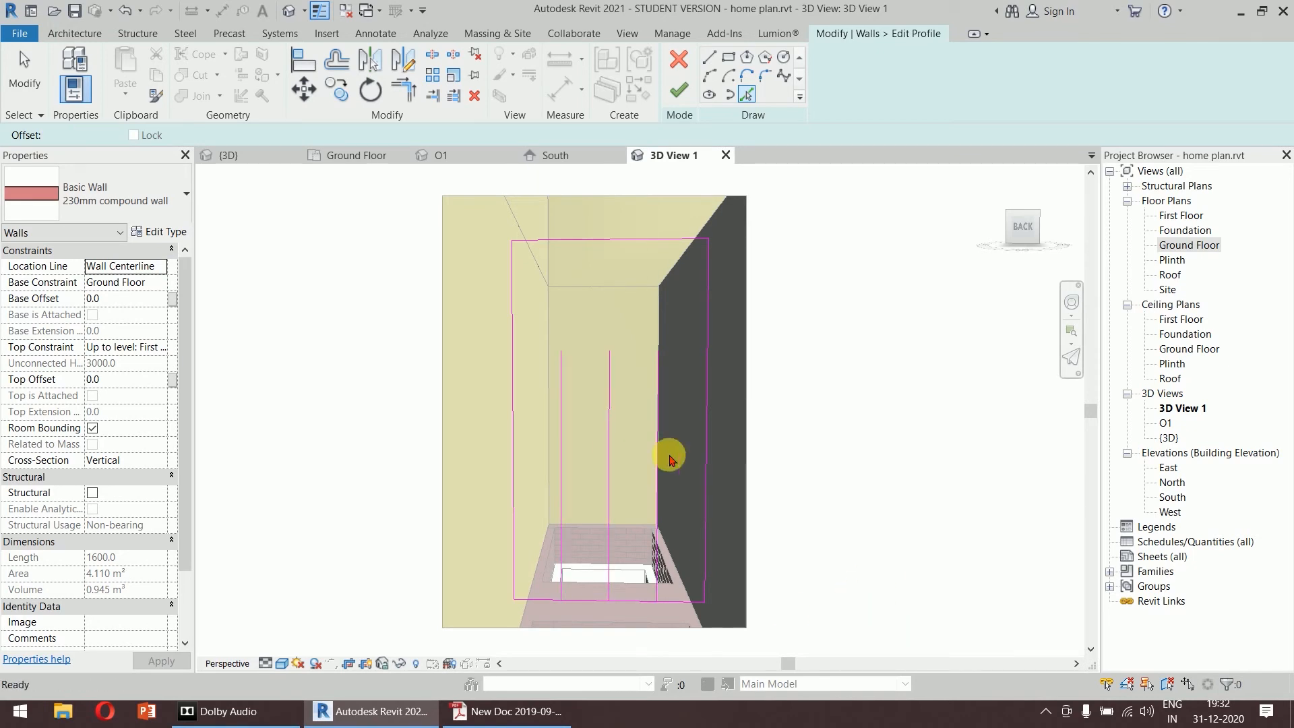
Join the upper ends of the two jamb lines with a horizontal line and delete the centre line.
{"action": "middle_click_drag", "start_coordinate": [676, 497], "coordinate": [672, 497], "text": "shift"}
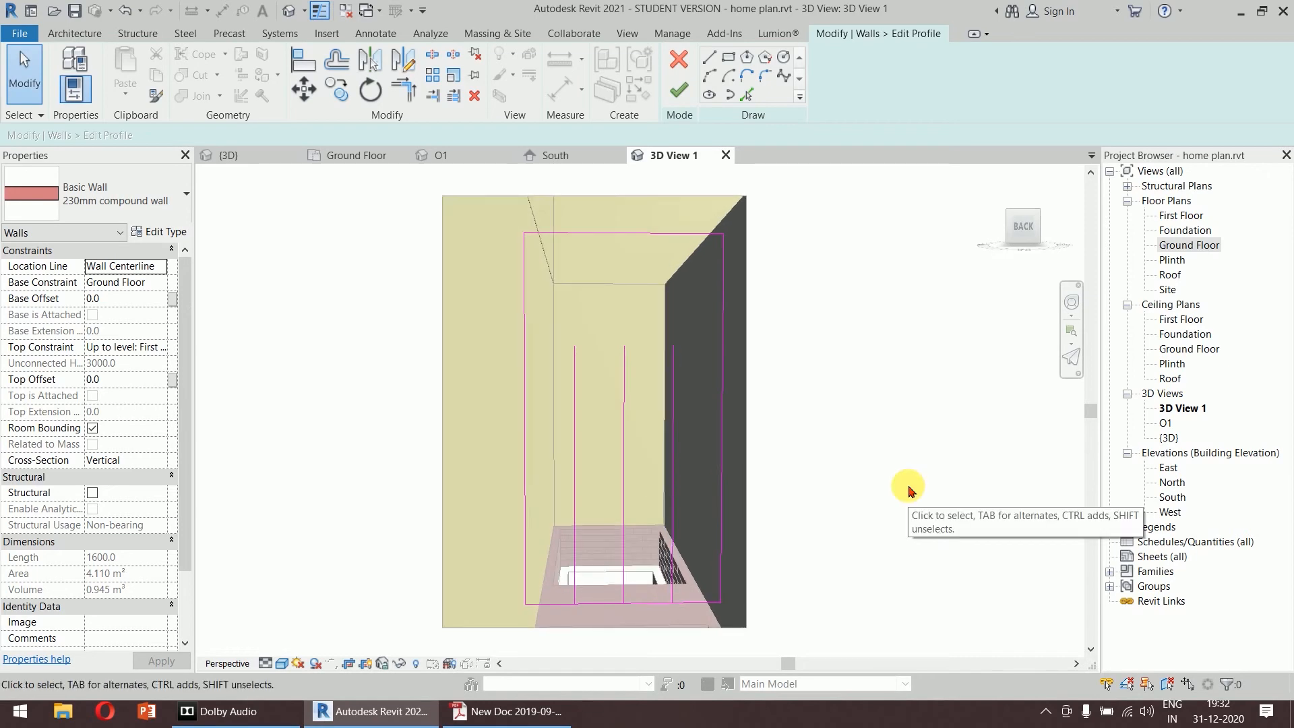
{"action": "left_click", "coordinate": [706, 59]}
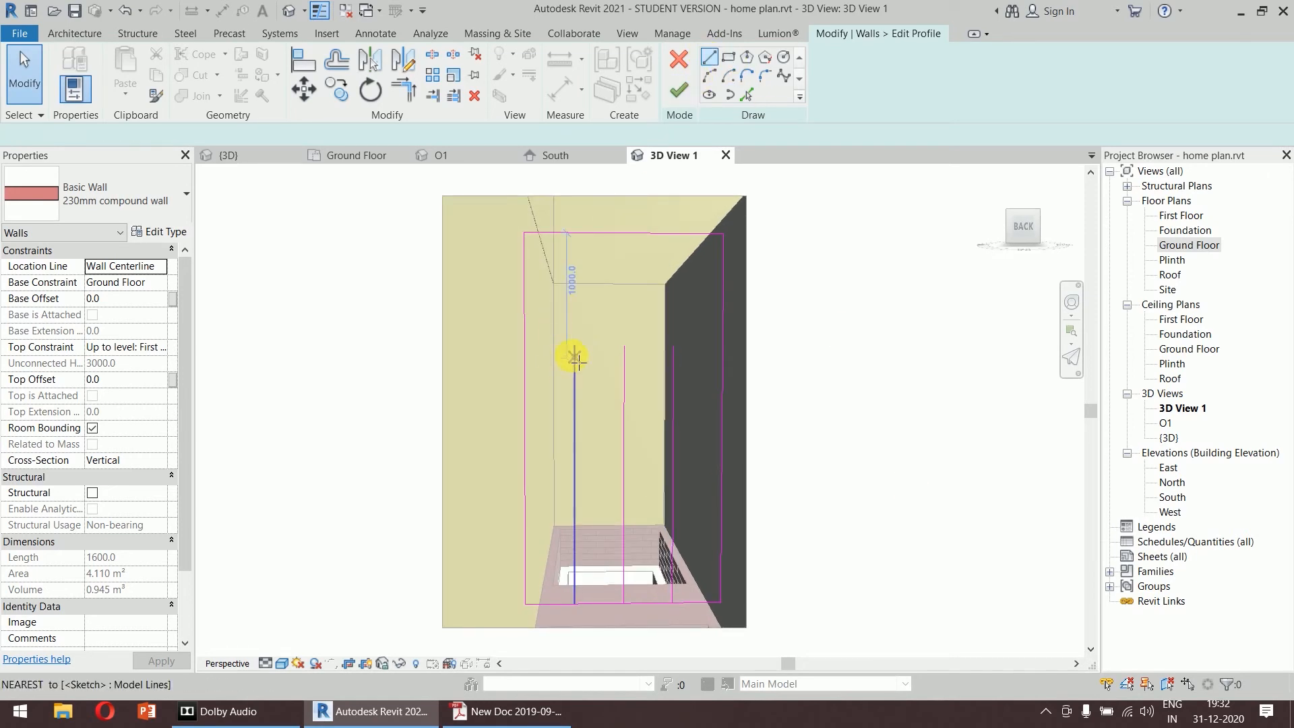
{"action": "left_click", "coordinate": [575, 346]}
{"action": "left_click", "coordinate": [674, 346]}
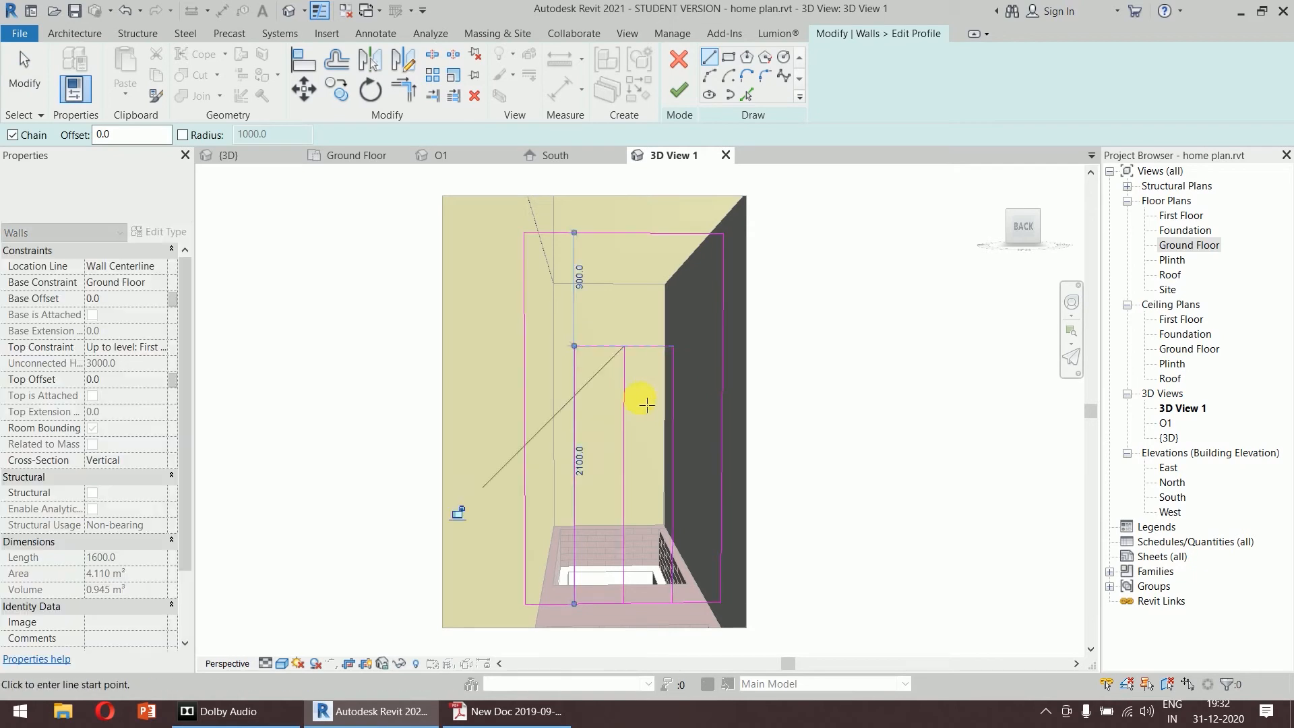
{"action": "key", "text": "Escape"}
{"action": "key", "text": "Escape"}
{"action": "left_click", "coordinate": [625, 397]}
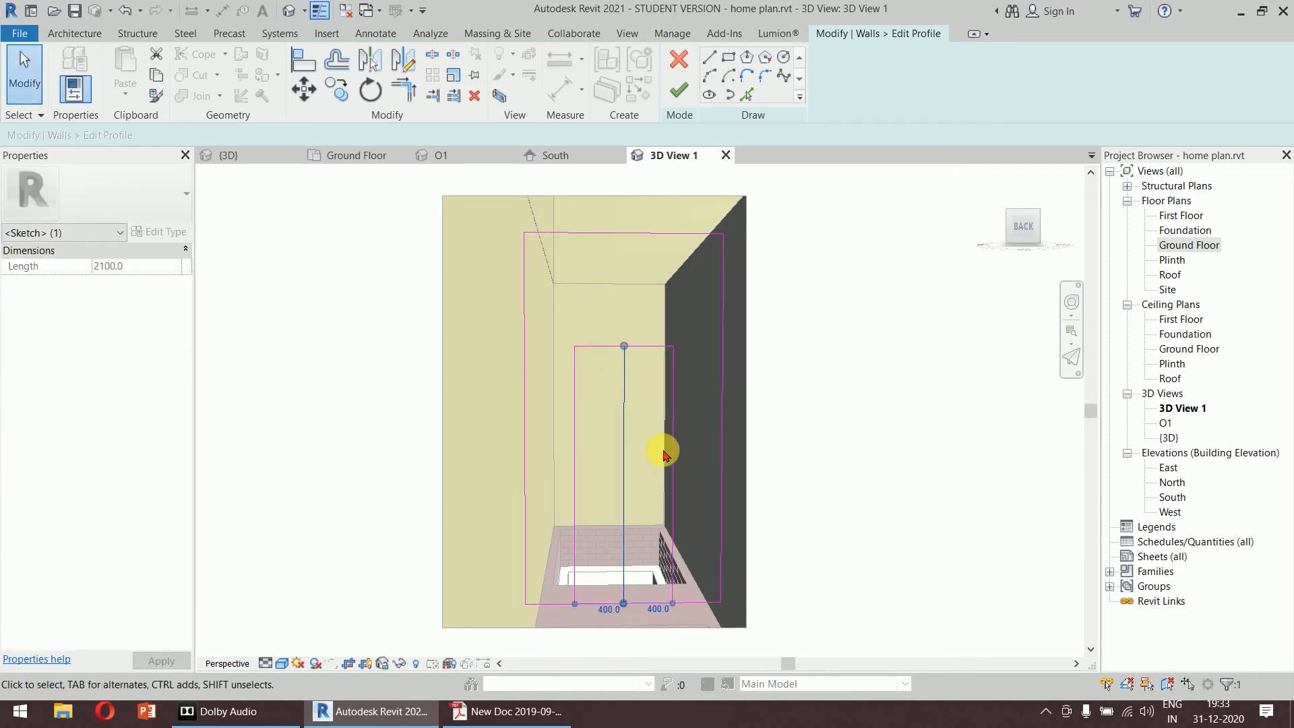
{"action": "key", "text": "Delete"}
Shorten the base edge to the left jamb, unjoining its elements, sketch a base line from the right jamb to the wall corner, and finish the profile.
{"action": "left_click", "coordinate": [641, 602]}
{"action": "left_click_drag", "start_coordinate": [722, 604], "coordinate": [576, 602]}
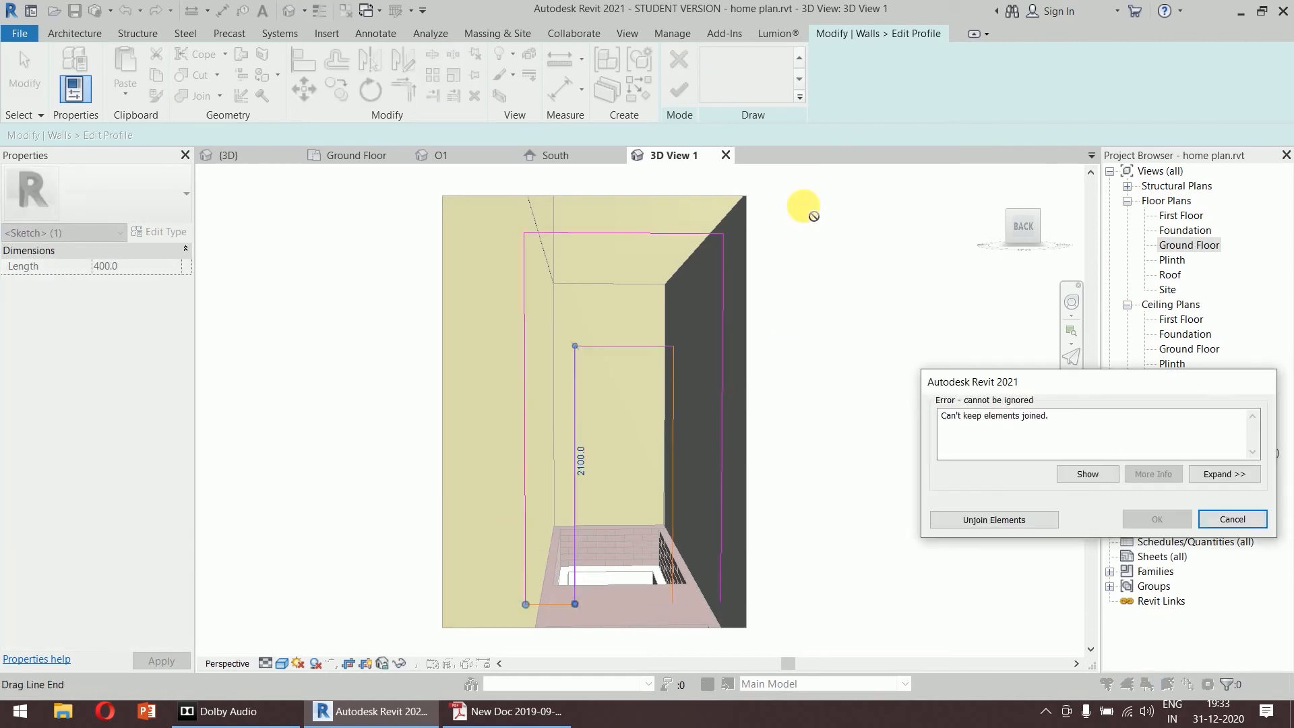
{"action": "left_click", "coordinate": [1013, 520]}
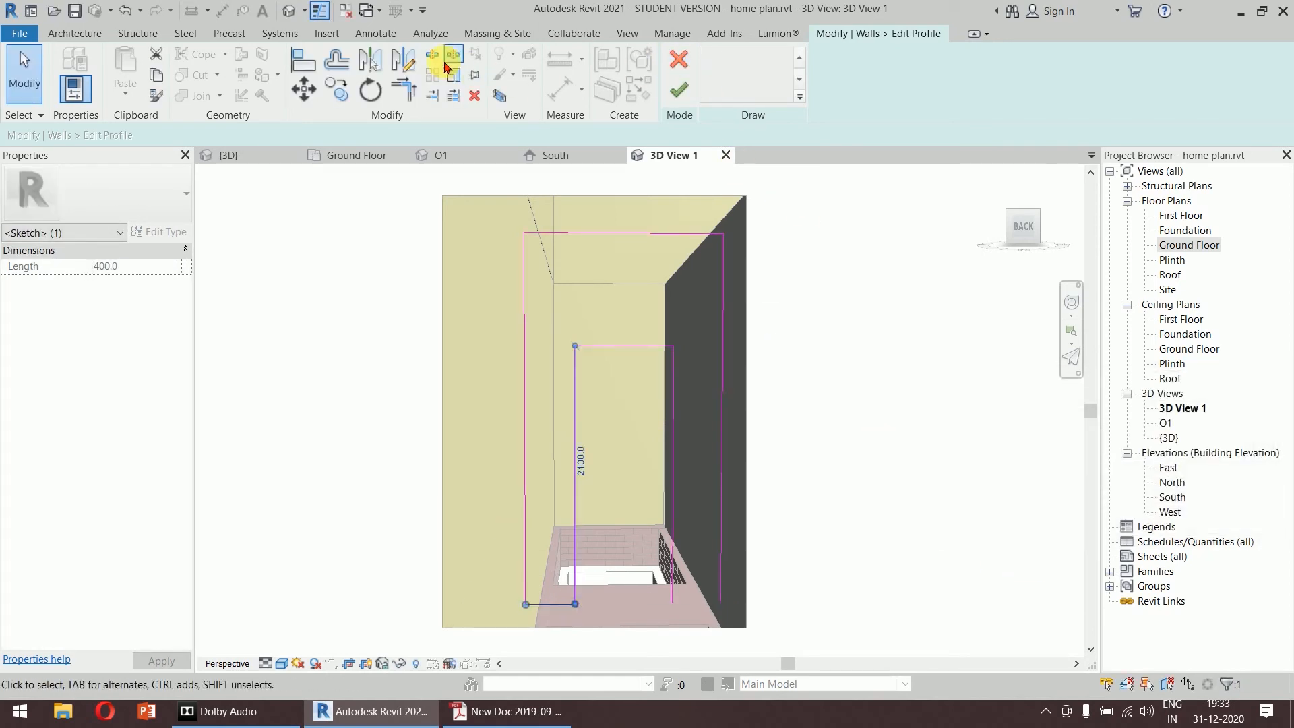
{"action": "left_click", "coordinate": [875, 364]}
{"action": "left_click", "coordinate": [715, 60]}
{"action": "left_click", "coordinate": [671, 601]}
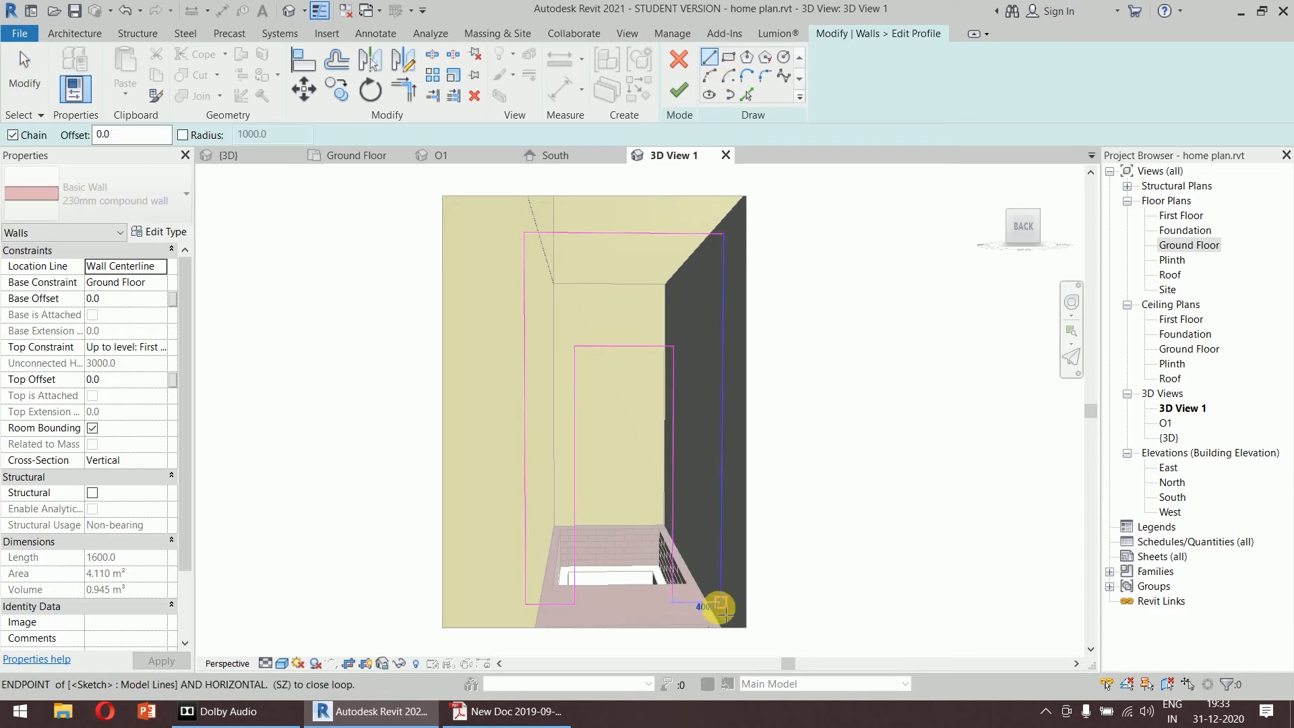
{"action": "left_click", "coordinate": [722, 603]}
{"action": "key", "text": "Escape"}
{"action": "key", "text": "Escape"}
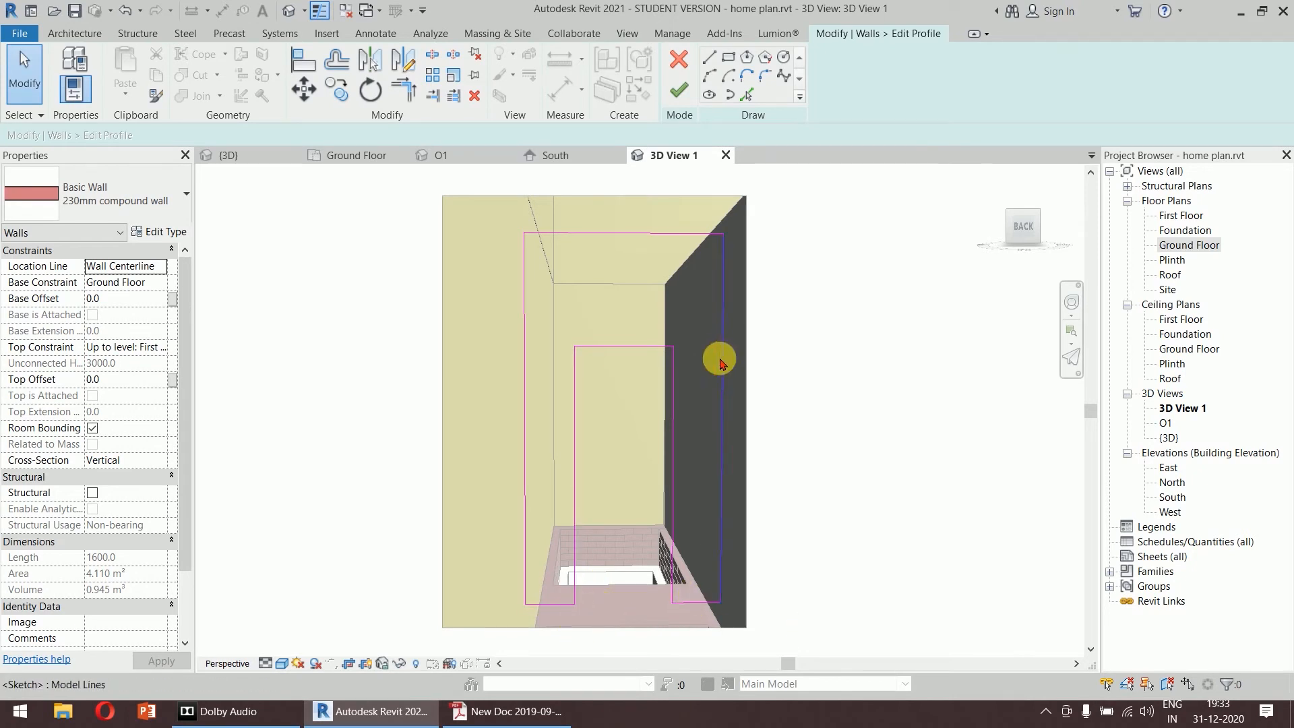
{"action": "left_click", "coordinate": [680, 98]}
{"action": "left_click", "coordinate": [896, 431]}
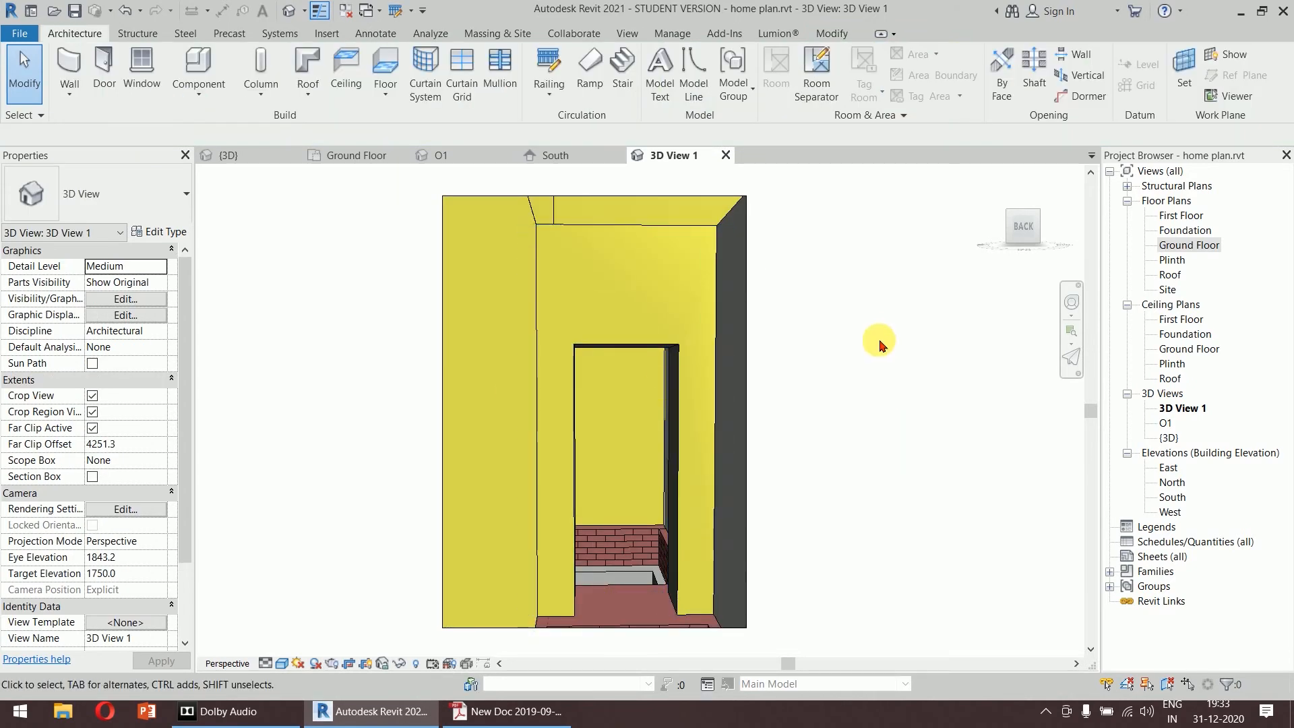
Rename the camera view 3D View 1 as O2 and return to the Ground Floor plan.
{"action": "right_click", "coordinate": [1189, 409]}
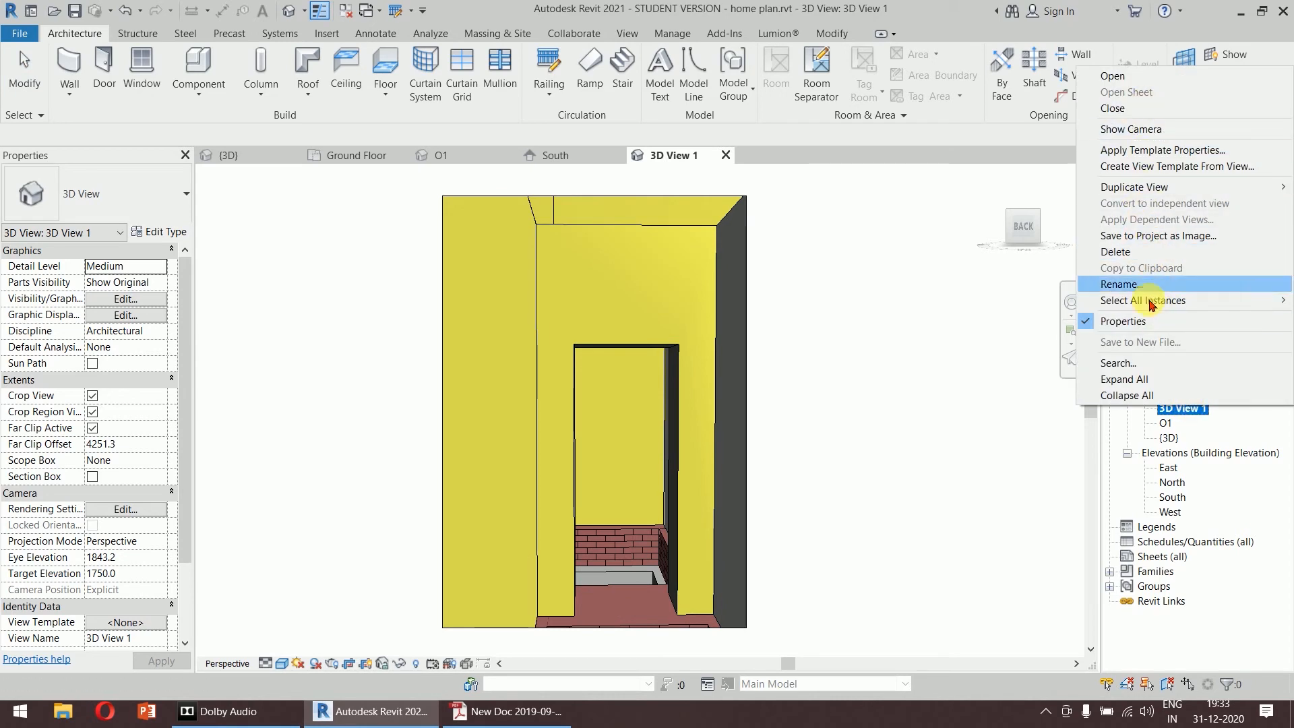
{"action": "left_click", "coordinate": [1147, 284]}
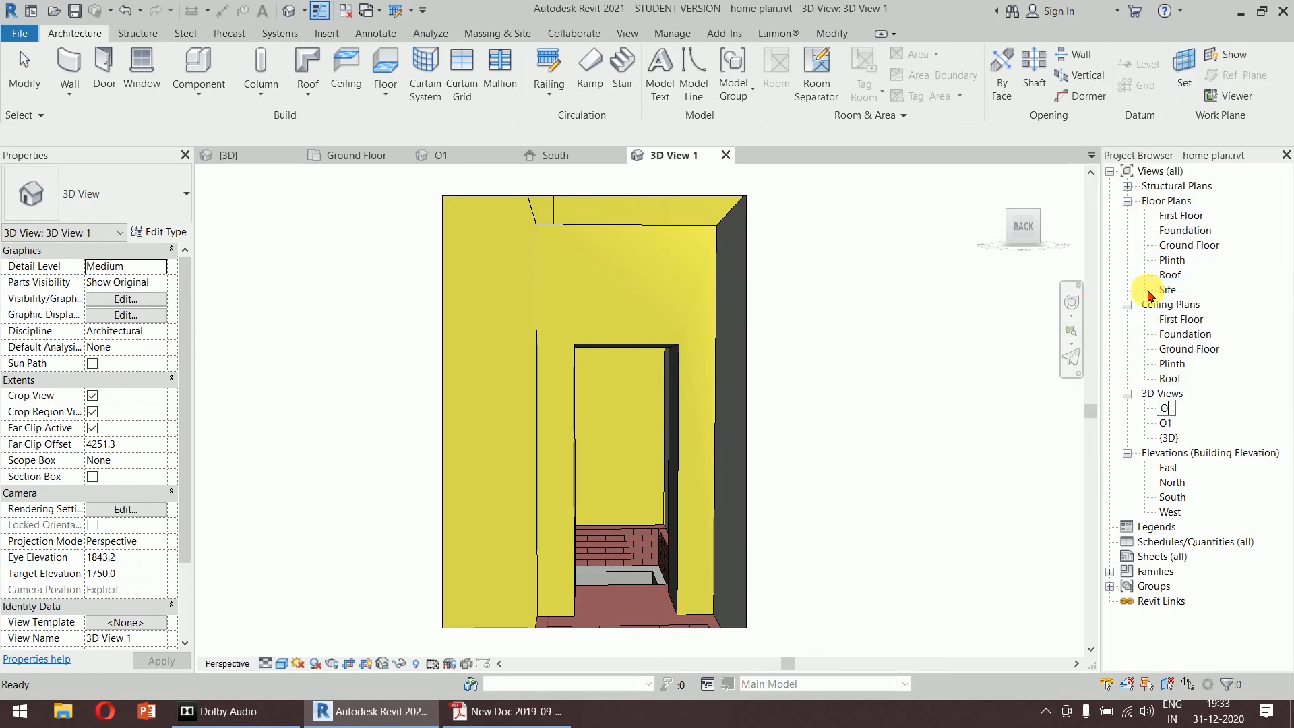
{"action": "type", "text": "O2"}
{"action": "key", "text": "Return"}
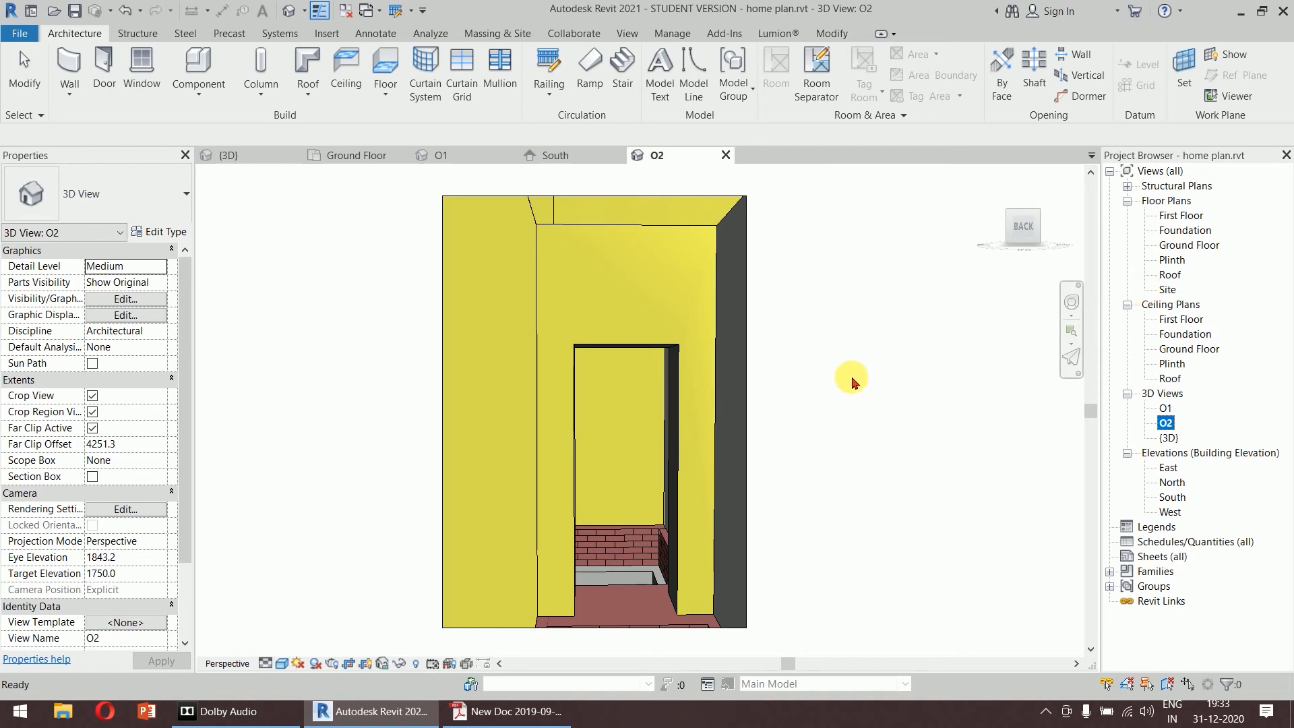
{"action": "left_click", "coordinate": [827, 409]}
{"action": "double_click", "coordinate": [1189, 247]}
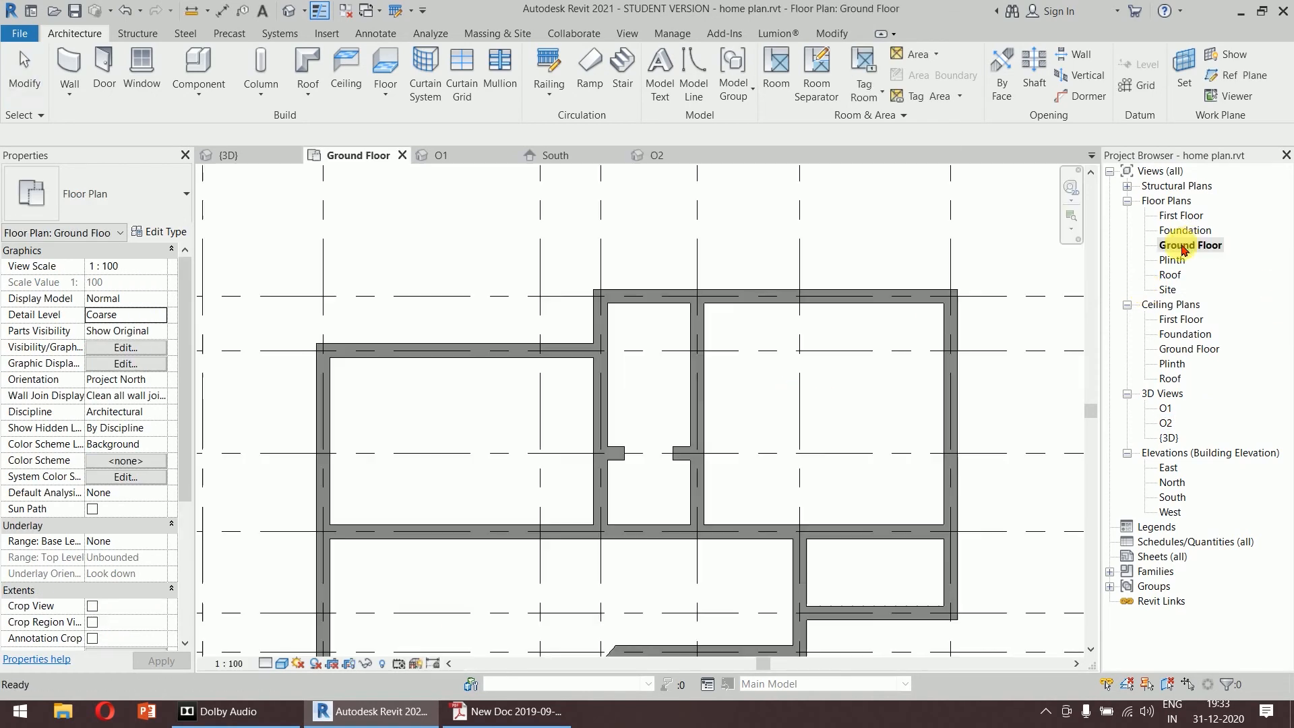
{"action": "scroll", "coordinate": [824, 448], "scroll_direction": "up", "scroll_amount": 4}
{"action": "middle_click_drag", "start_coordinate": [811, 436], "coordinate": [765, 294]}
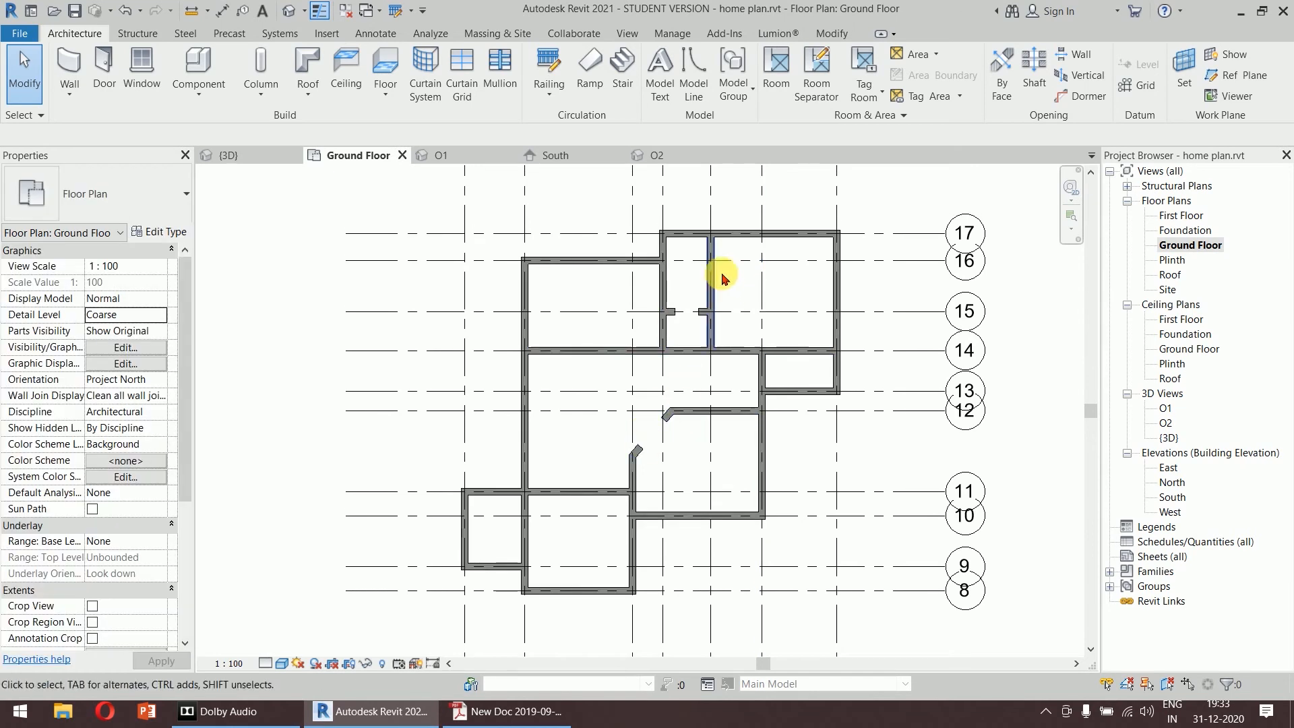
{"action": "scroll", "coordinate": [763, 332], "scroll_direction": "up", "scroll_amount": 1}
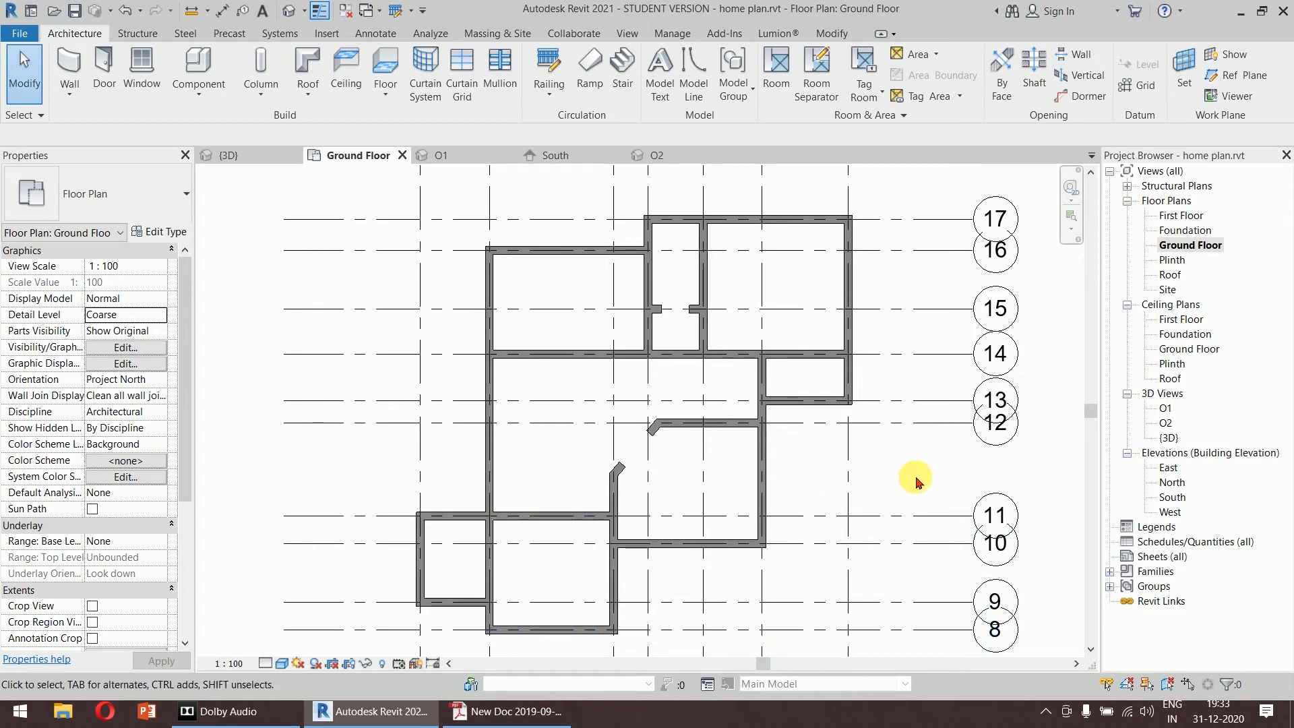
Check the door positions on the PDF floor plan and the door sizes and families in the joinery details.
{"action": "left_click", "coordinate": [513, 715]}
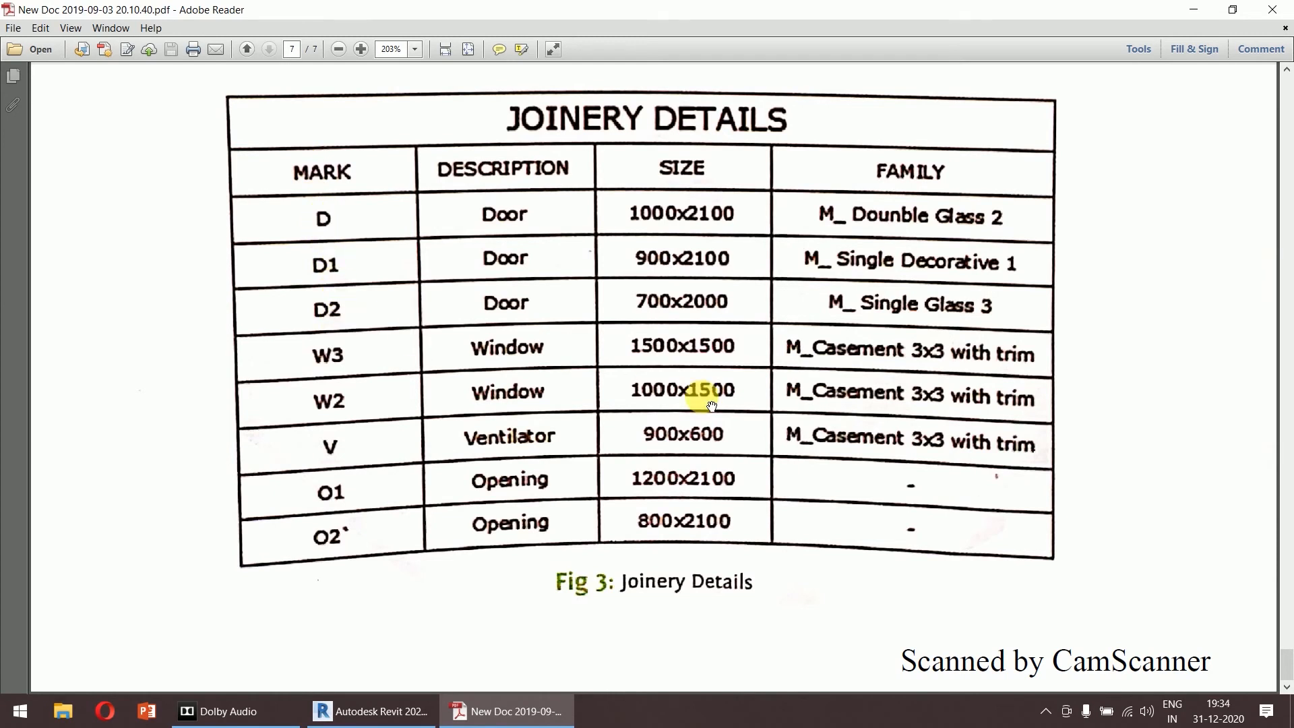
{"action": "scroll", "coordinate": [711, 405], "scroll_direction": "up", "scroll_amount": 15}
{"action": "scroll", "coordinate": [711, 405], "scroll_direction": "up", "scroll_amount": 15}
{"action": "scroll", "coordinate": [704, 394], "scroll_direction": "up", "scroll_amount": 4}
{"action": "scroll", "coordinate": [721, 411], "scroll_direction": "down", "scroll_amount": 1}
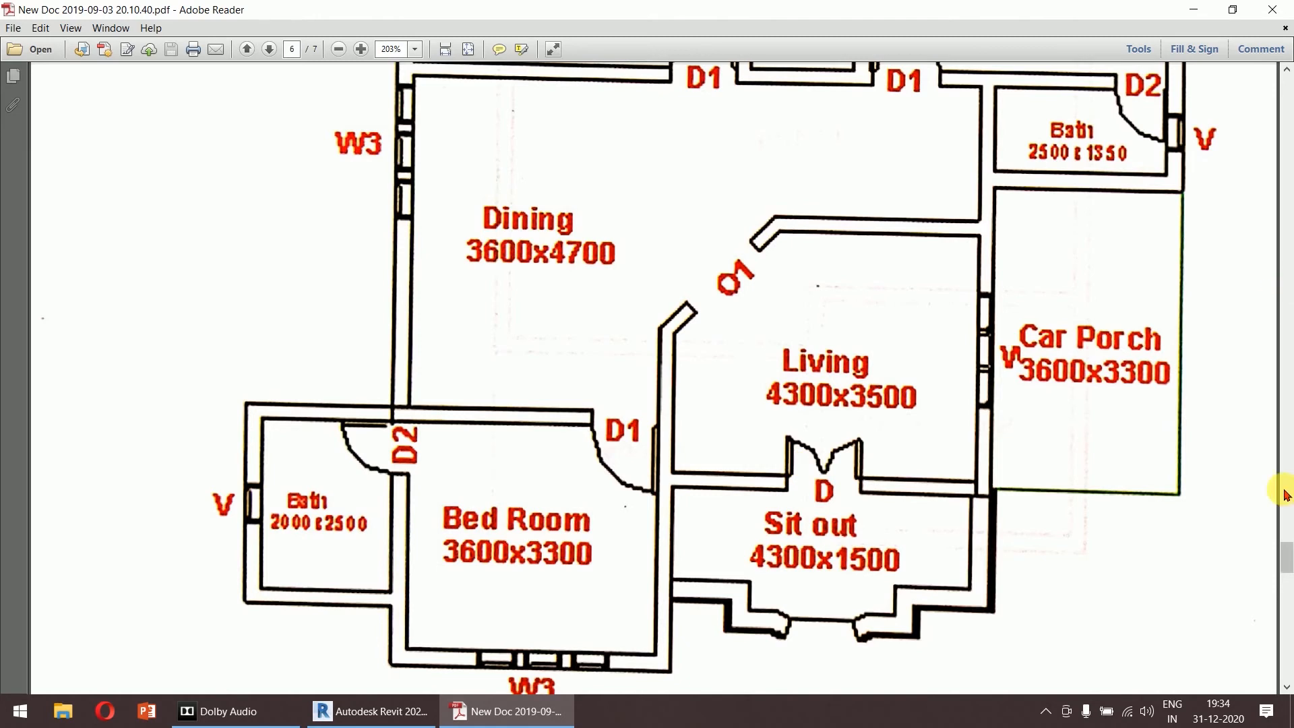
{"action": "left_click_drag", "start_coordinate": [1289, 548], "coordinate": [1289, 657]}
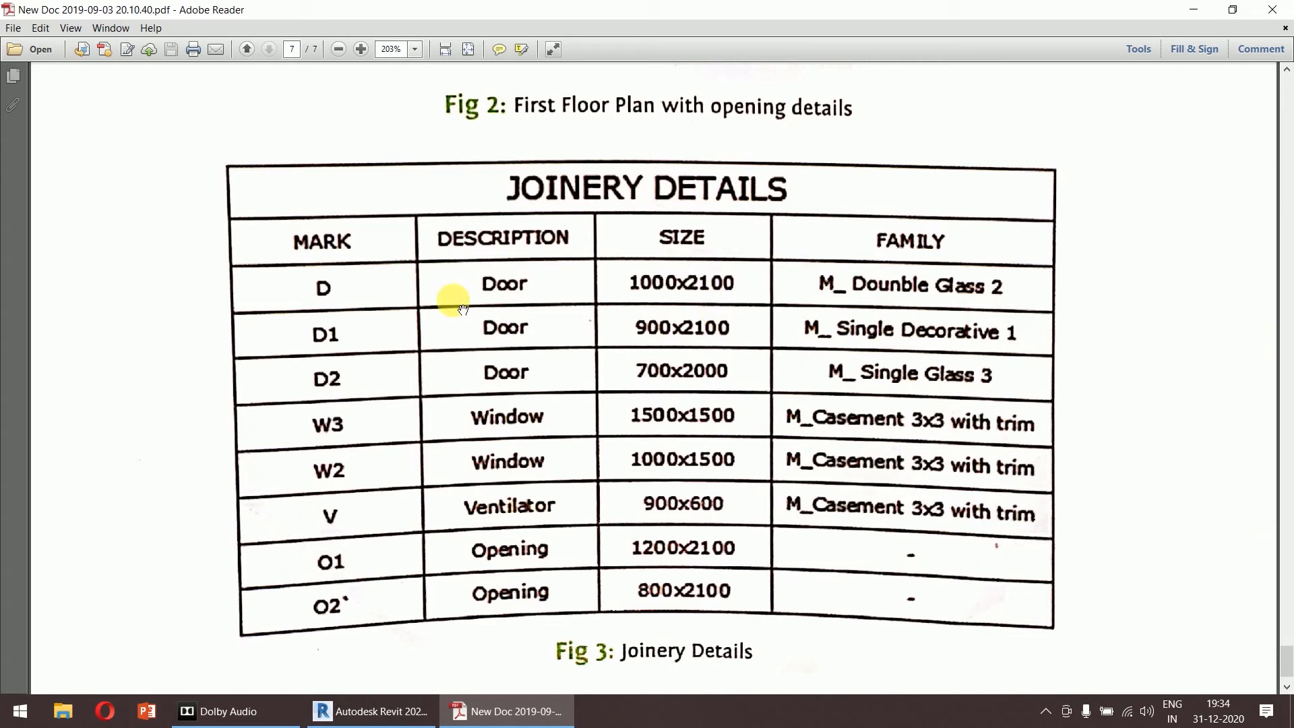
{"action": "left_click", "coordinate": [1196, 20]}
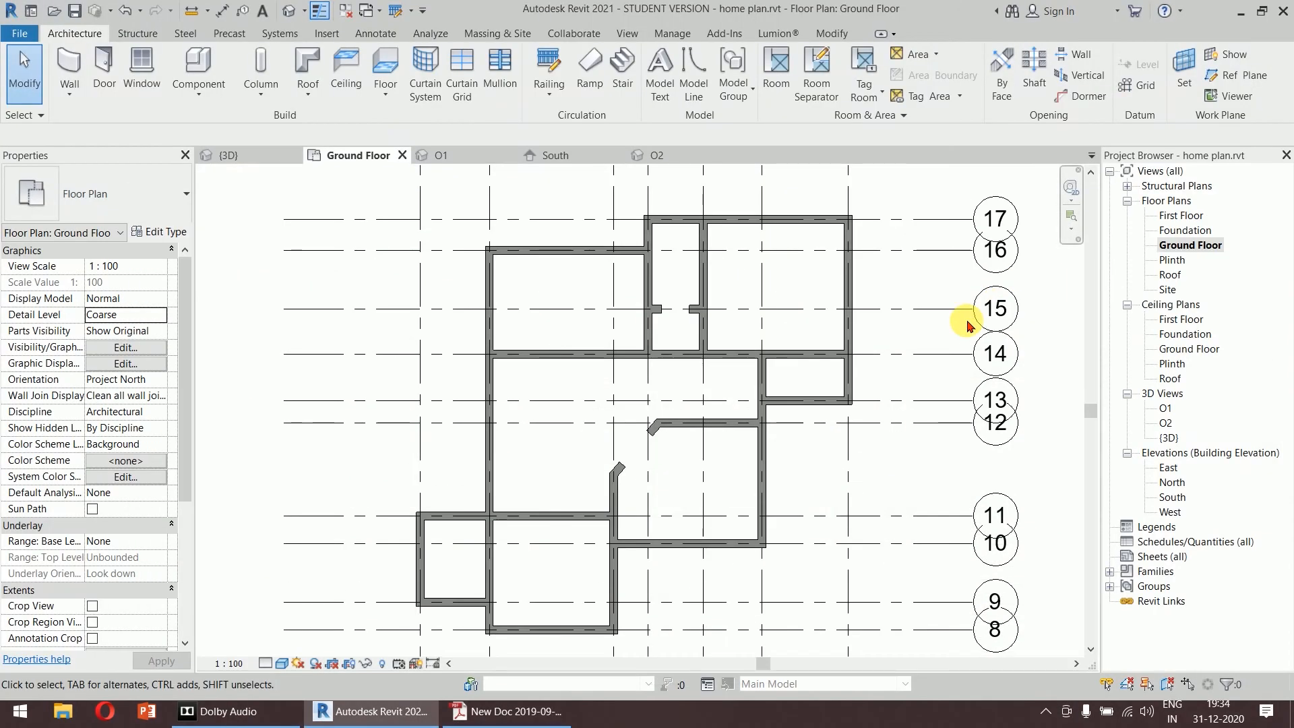
{"action": "left_click", "coordinate": [520, 721]}
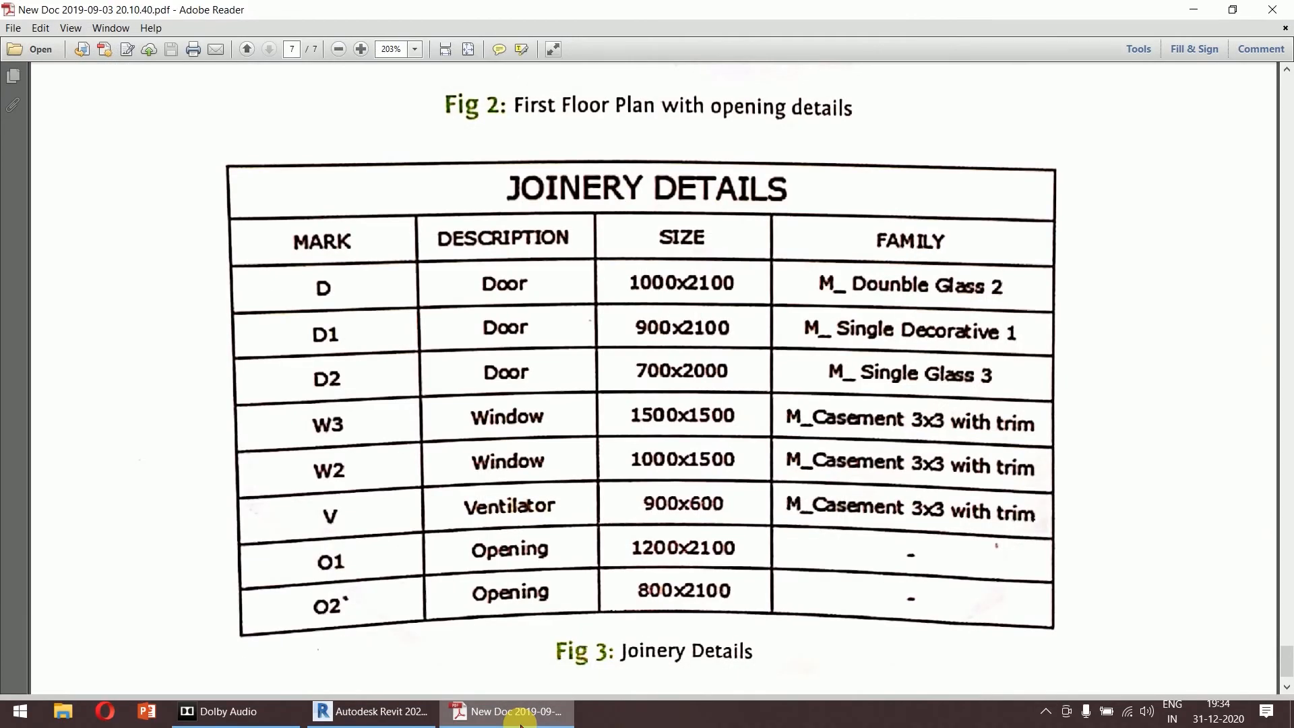
{"action": "left_click", "coordinate": [520, 722]}
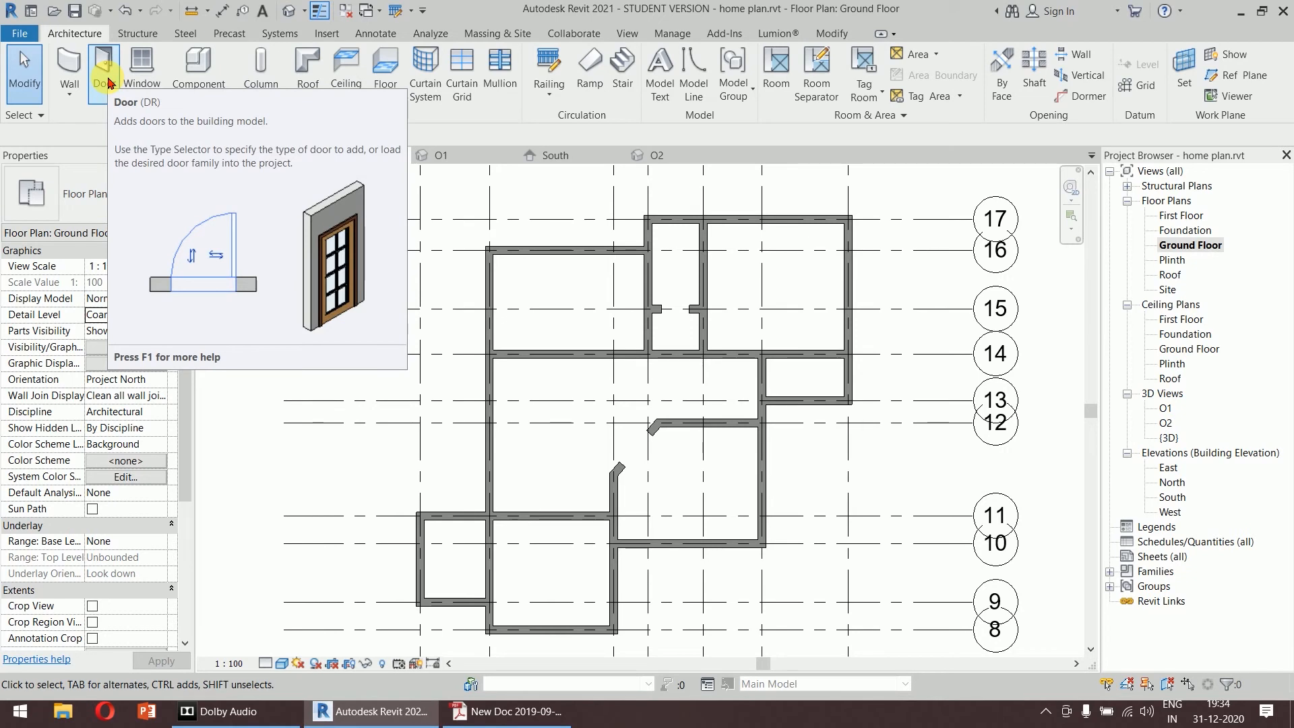
Start the Door command in the Ground Floor plan.
{"action": "key", "text": "d"}
{"action": "key", "text": "r"}
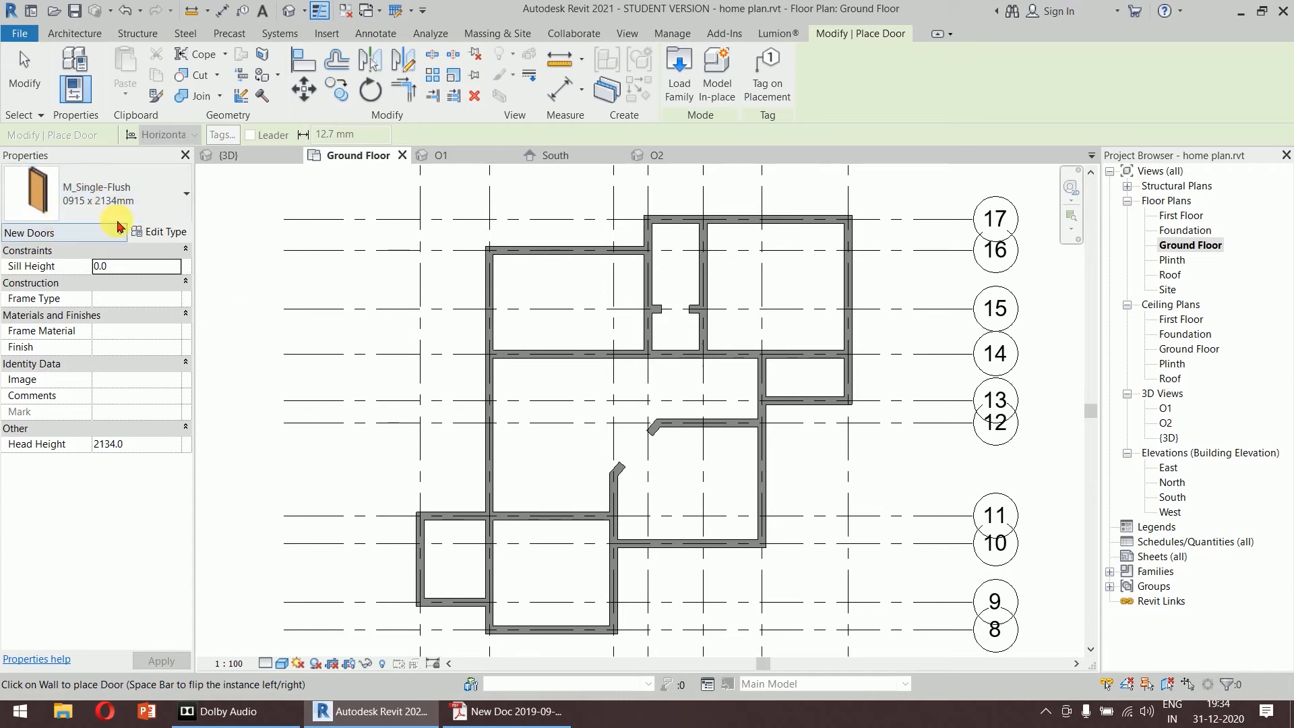
{"action": "left_click", "coordinate": [135, 202]}
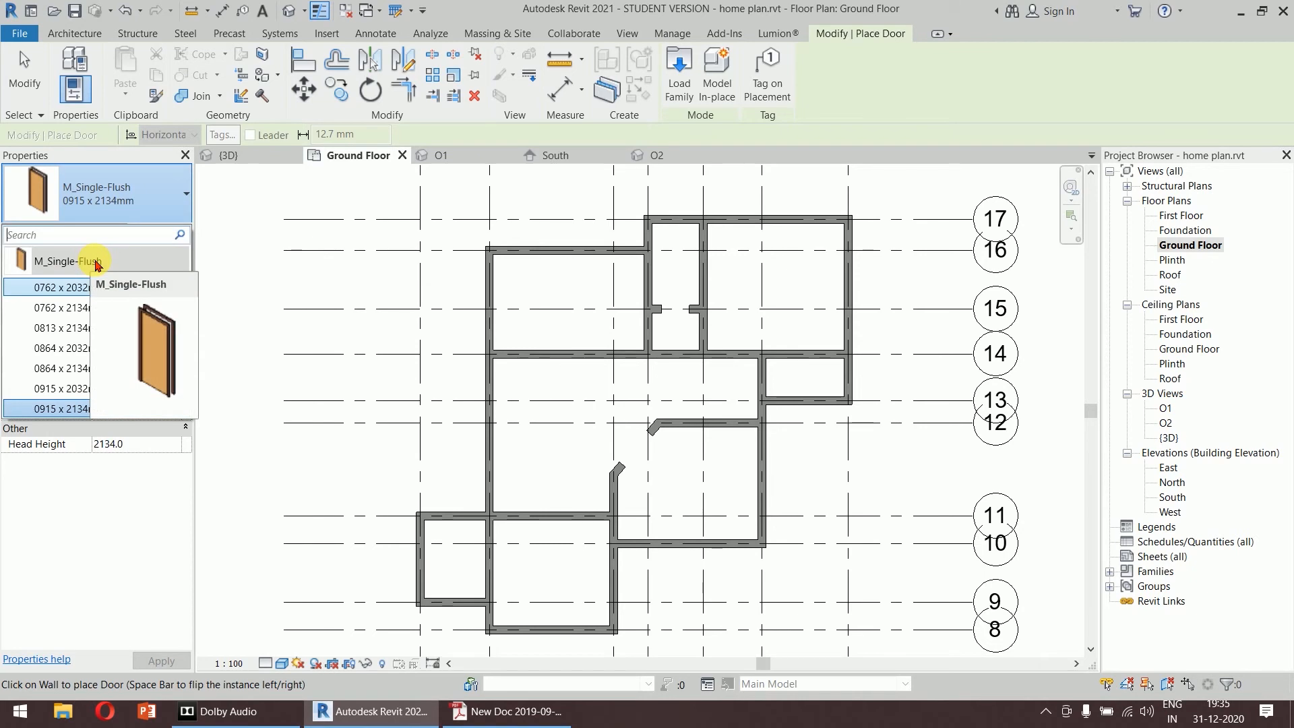
{"action": "left_click", "coordinate": [113, 210]}
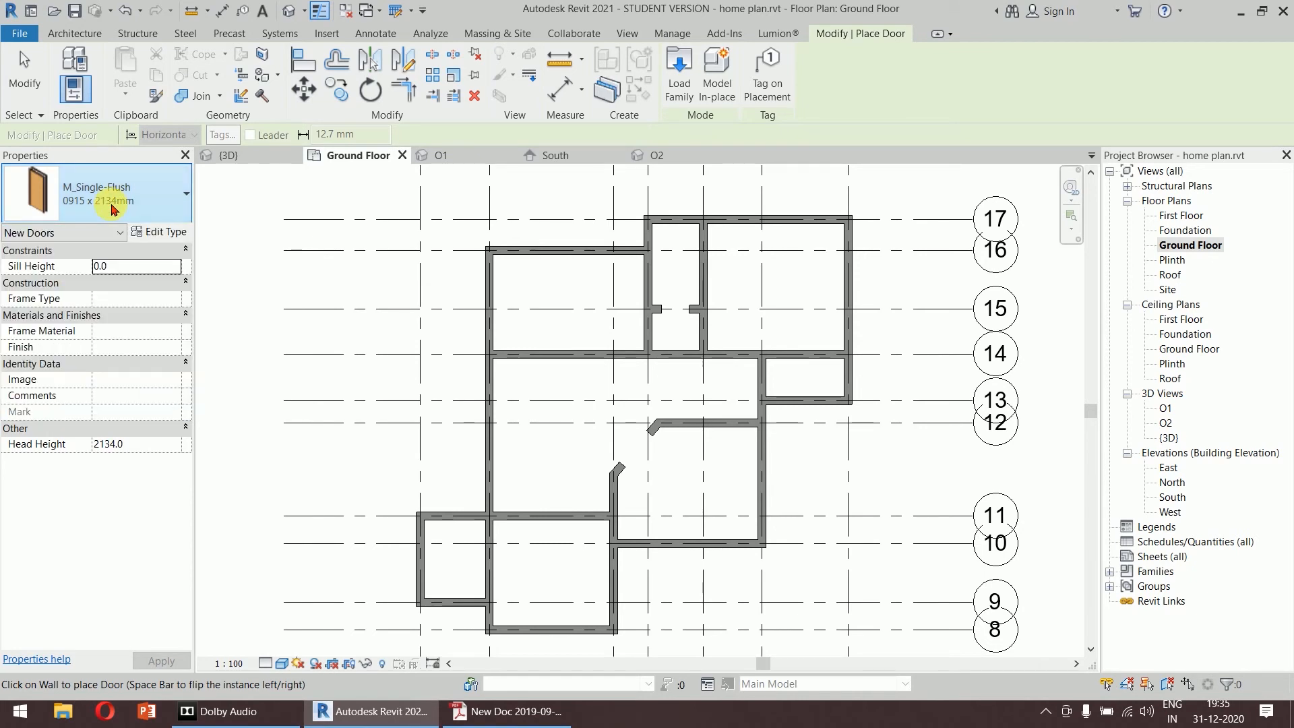
{"action": "left_click", "coordinate": [130, 204]}
{"action": "left_click", "coordinate": [130, 204]}
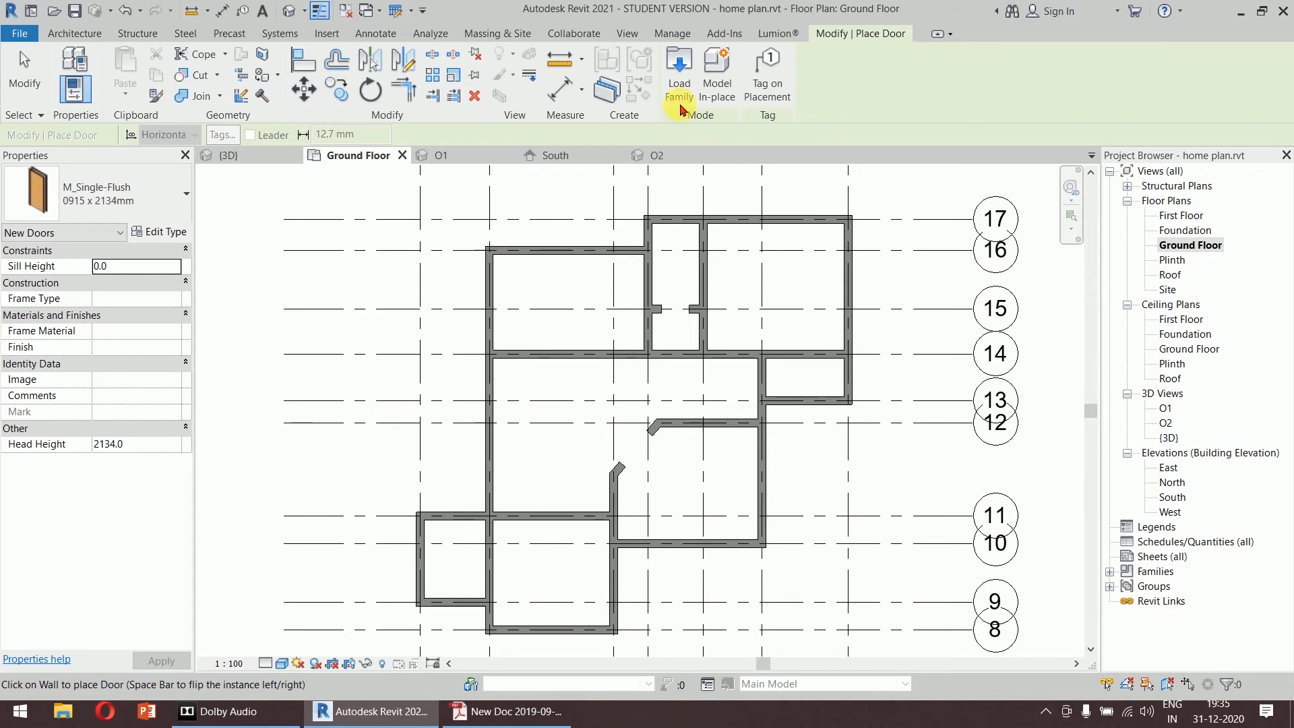
Start loading a door family and browse to the Residential folder under Doors in the English library.
{"action": "left_click", "coordinate": [681, 80]}
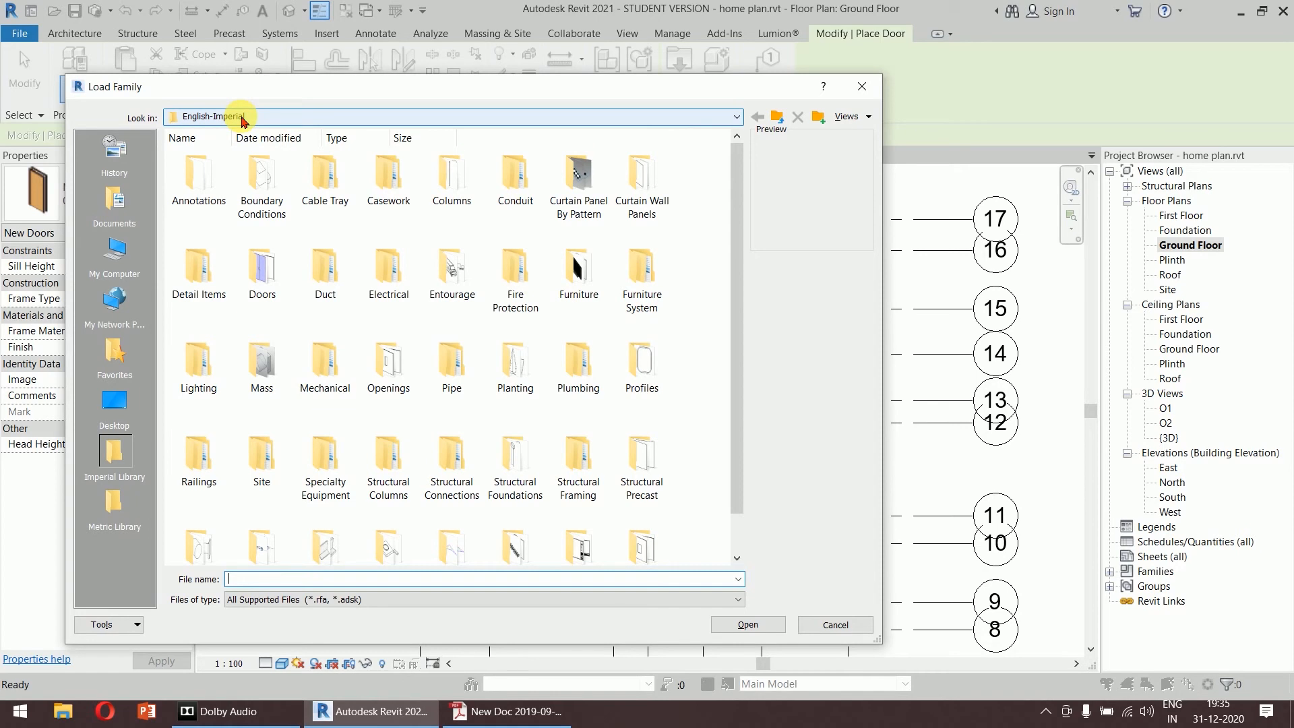
{"action": "left_click", "coordinate": [778, 118]}
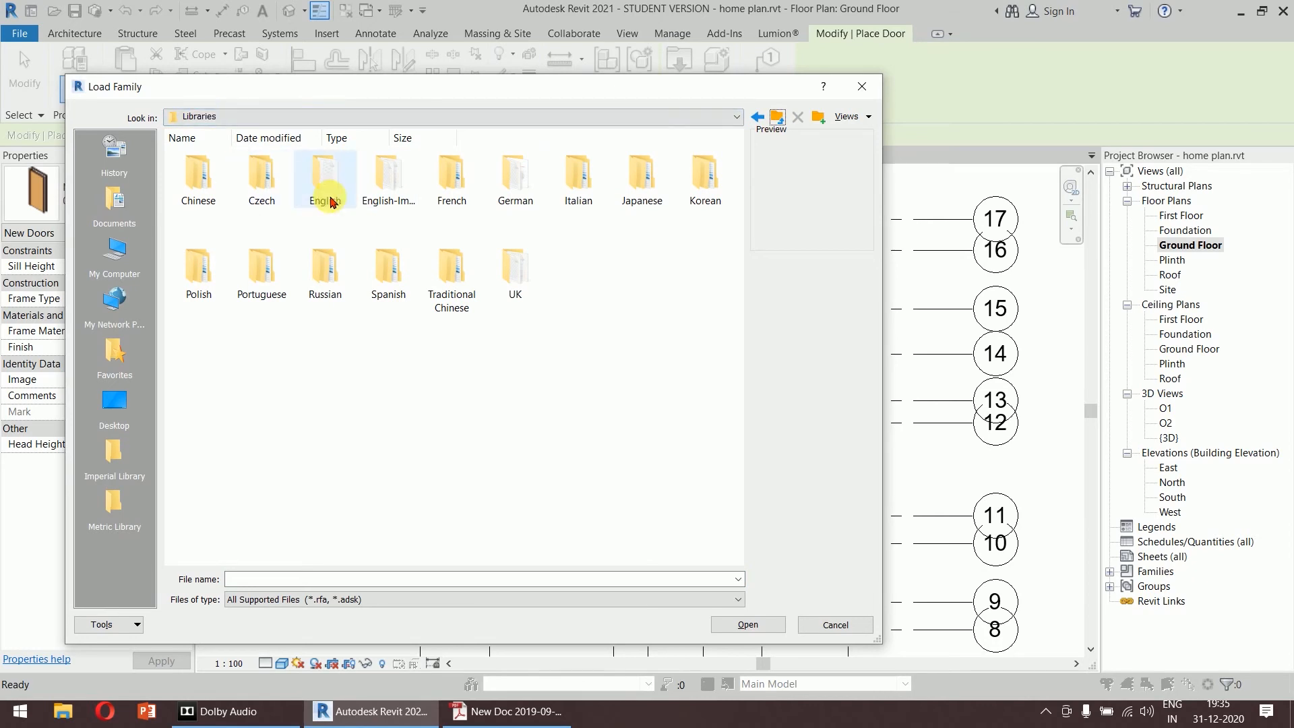
{"action": "left_click", "coordinate": [388, 178]}
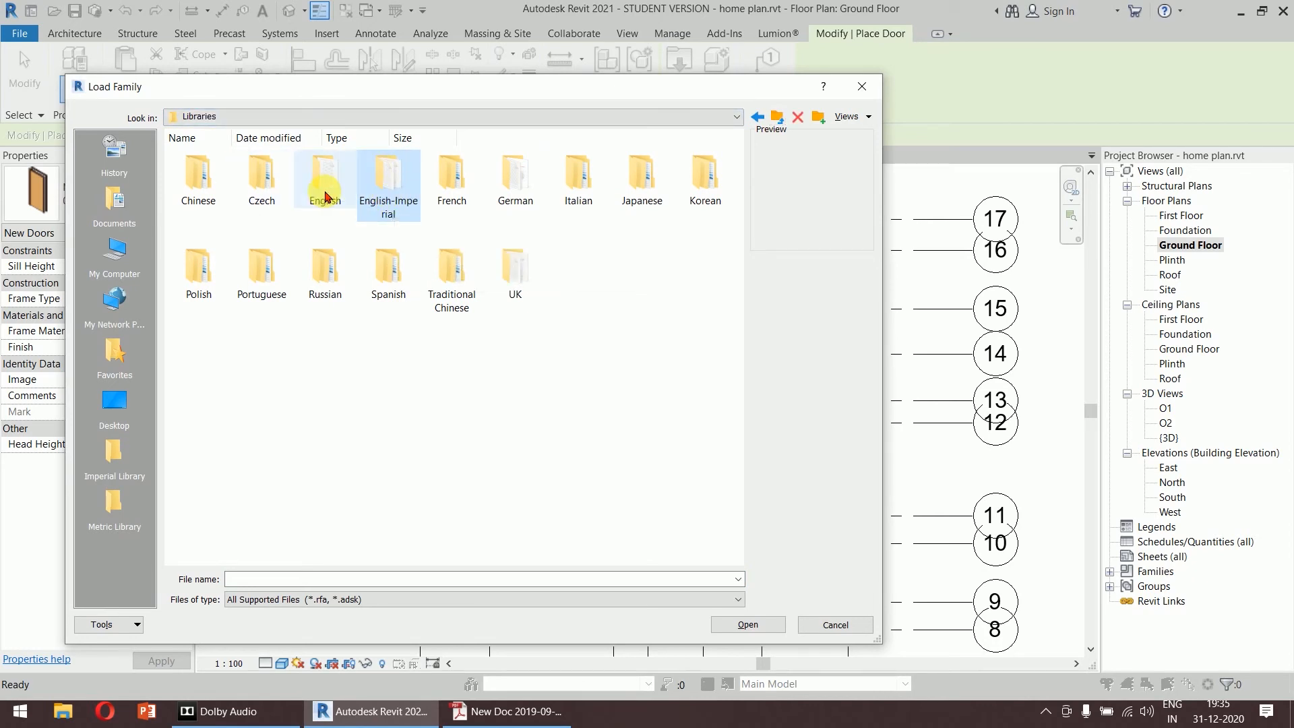
{"action": "double_click", "coordinate": [326, 196]}
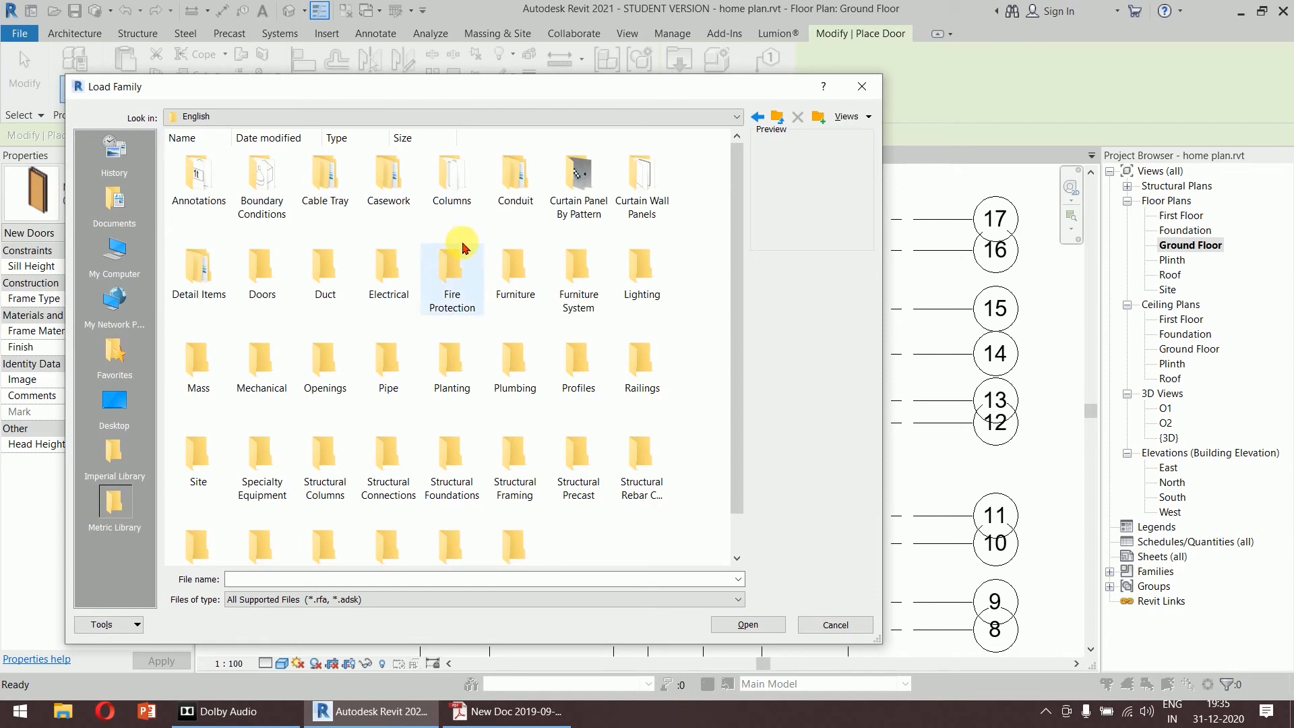
{"action": "double_click", "coordinate": [273, 292]}
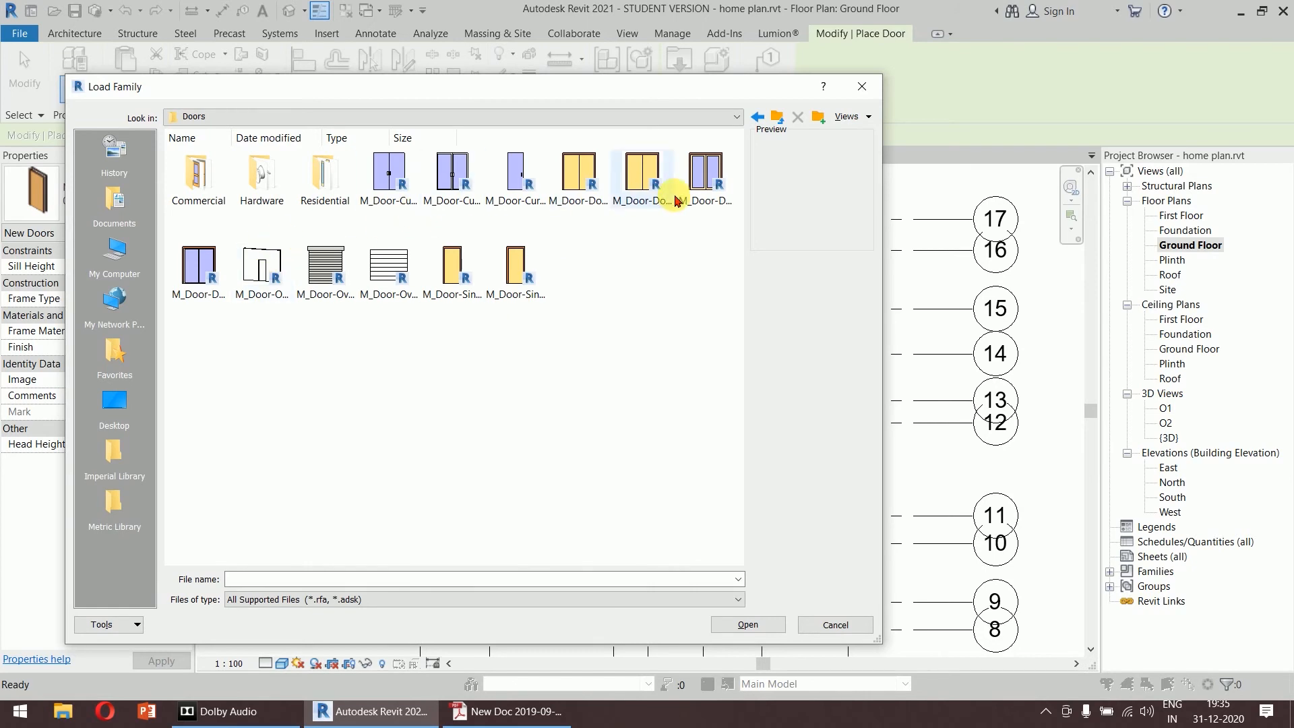
{"action": "double_click", "coordinate": [327, 206]}
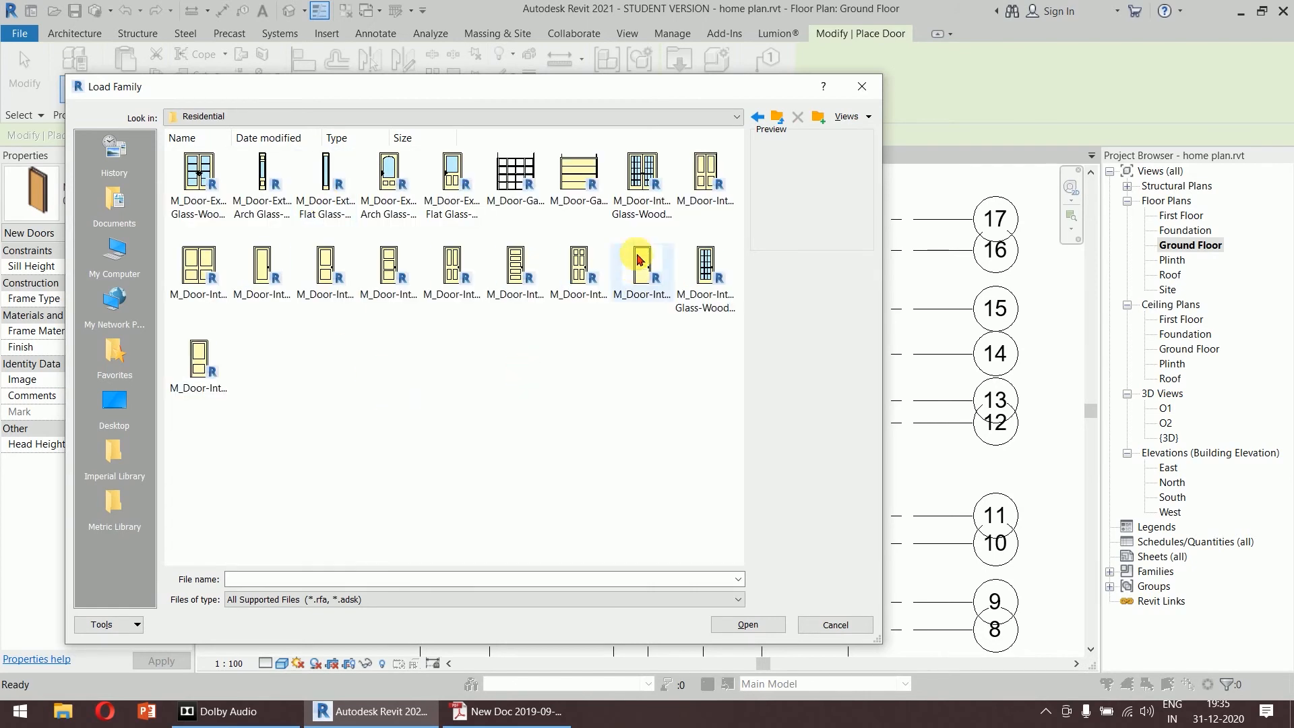
Load the M_Door-Interior-Double-Full Glass-Wood family with its 1500 x 2100mm type.
{"action": "left_click", "coordinate": [643, 206]}
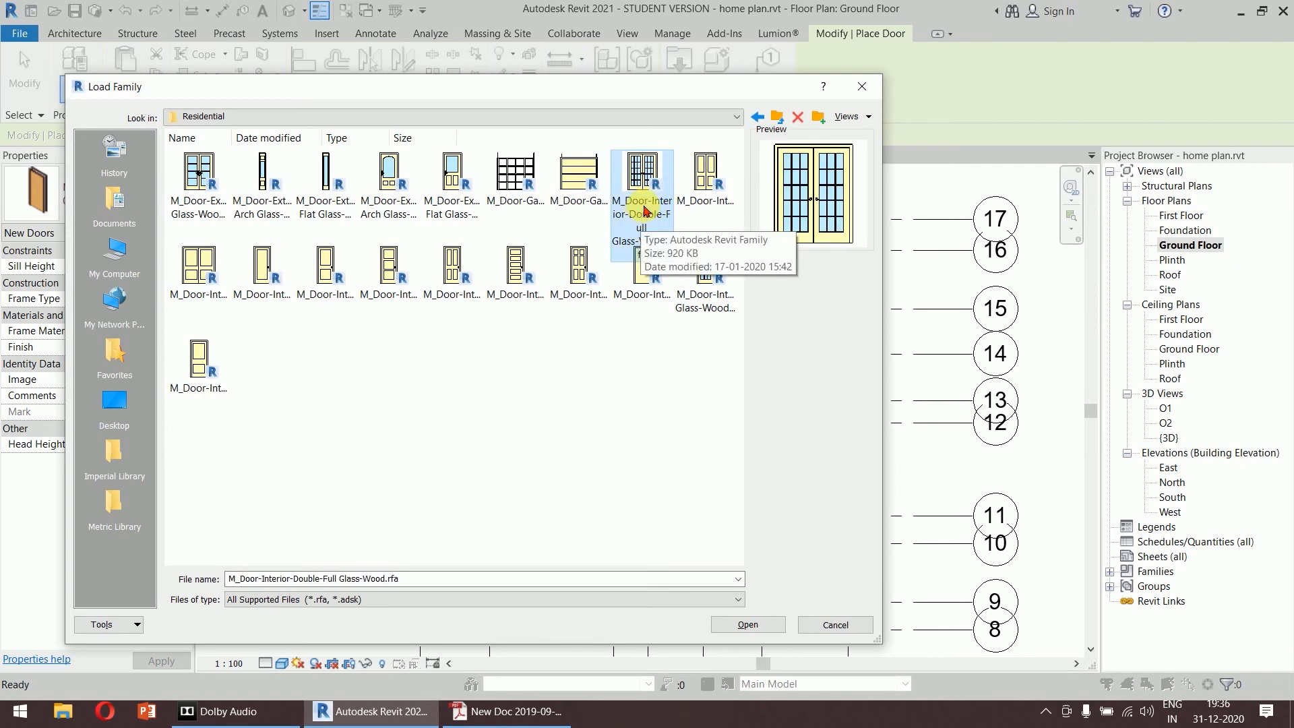
{"action": "left_click", "coordinate": [736, 627]}
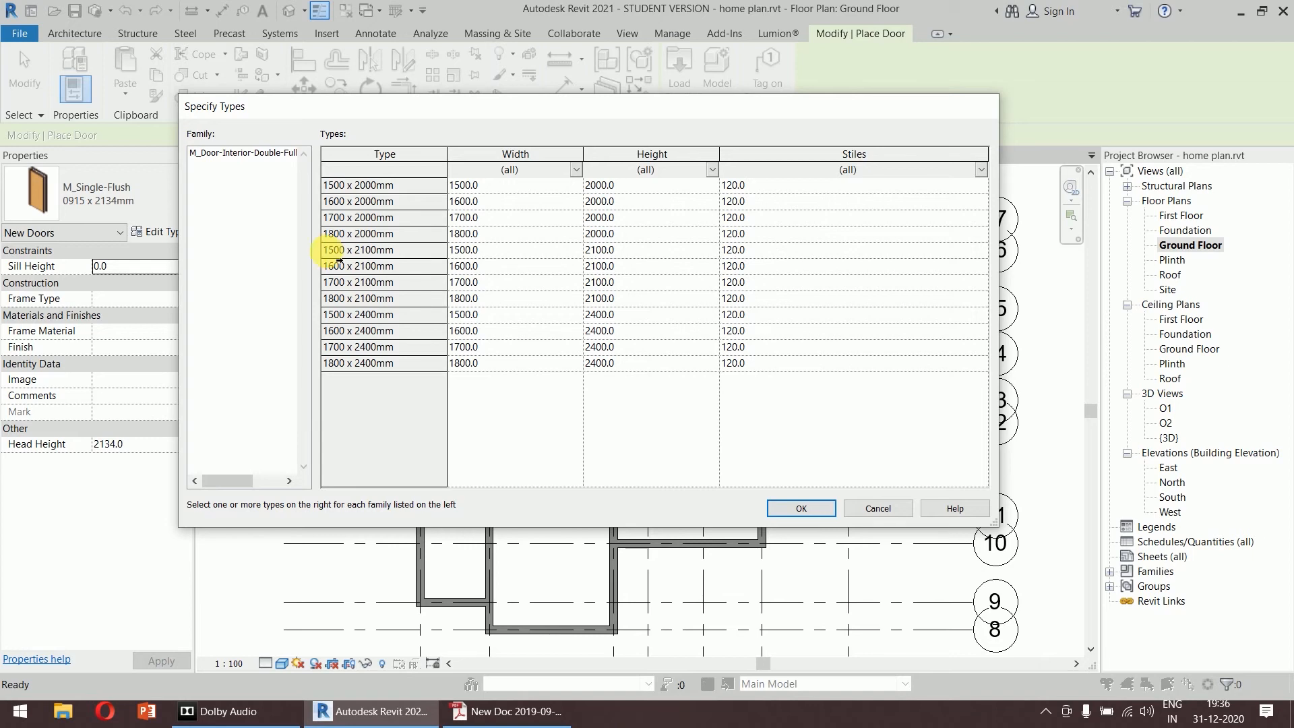
{"action": "left_click", "coordinate": [337, 256]}
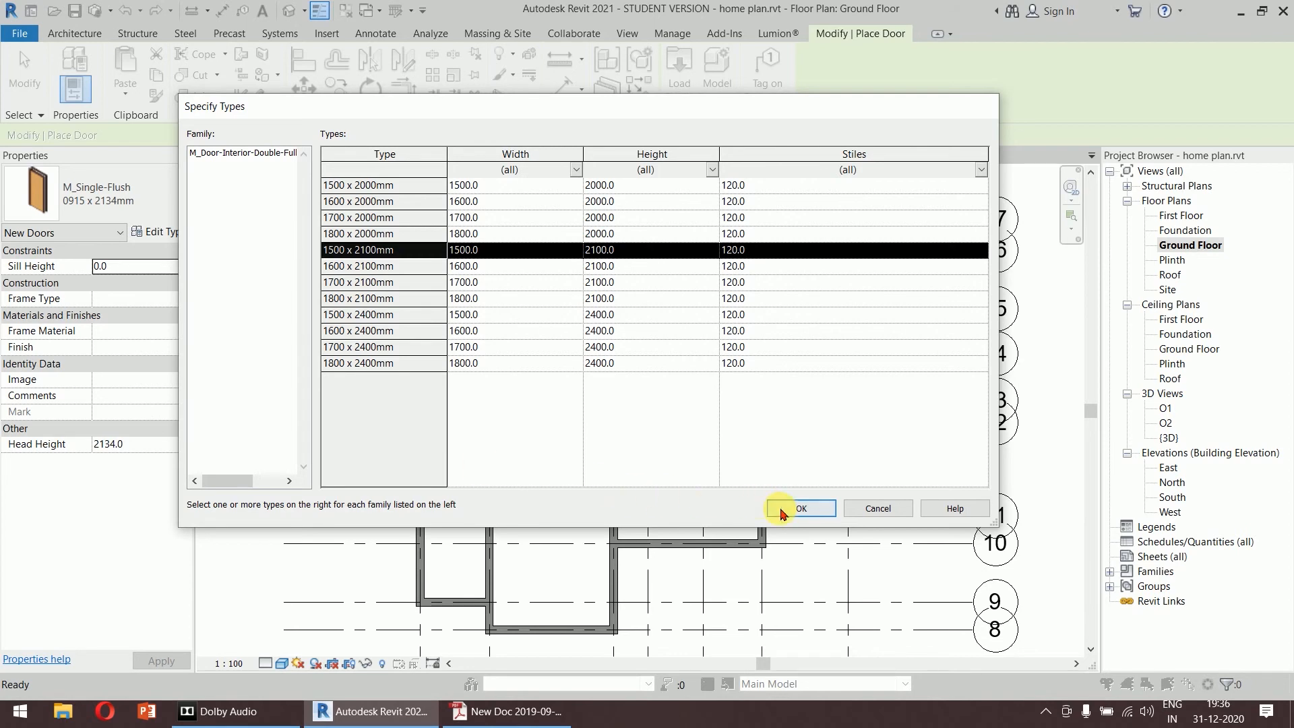
{"action": "left_click", "coordinate": [782, 510]}
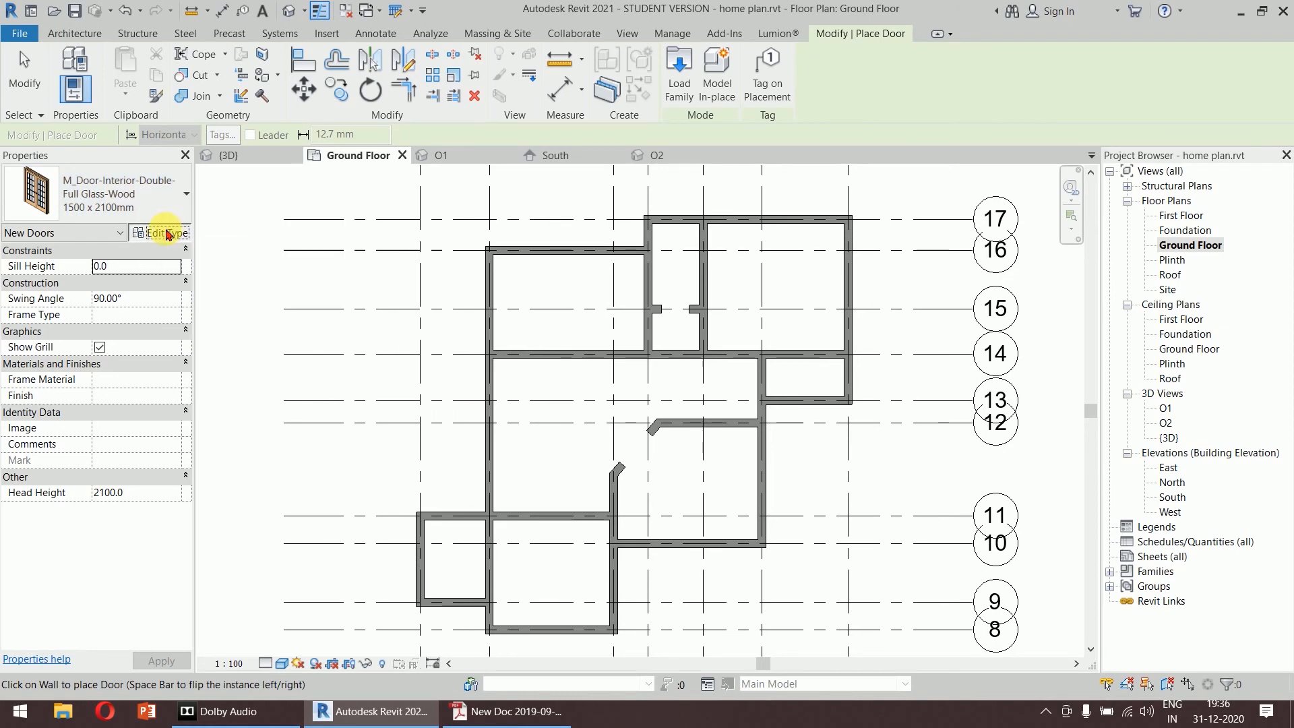
Duplicate the 1500 x 2100mm double glass door type under the name D.
{"action": "left_click", "coordinate": [165, 232]}
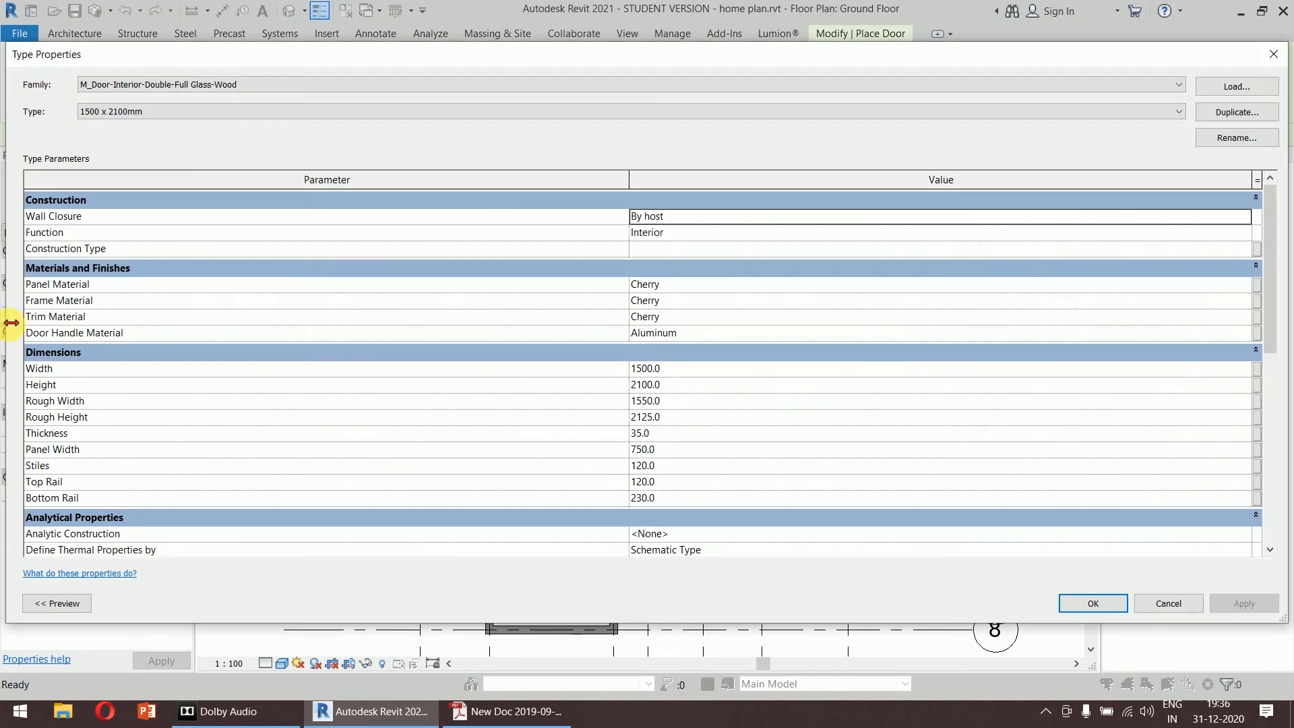
{"action": "left_click_drag", "start_coordinate": [12, 317], "coordinate": [326, 370]}
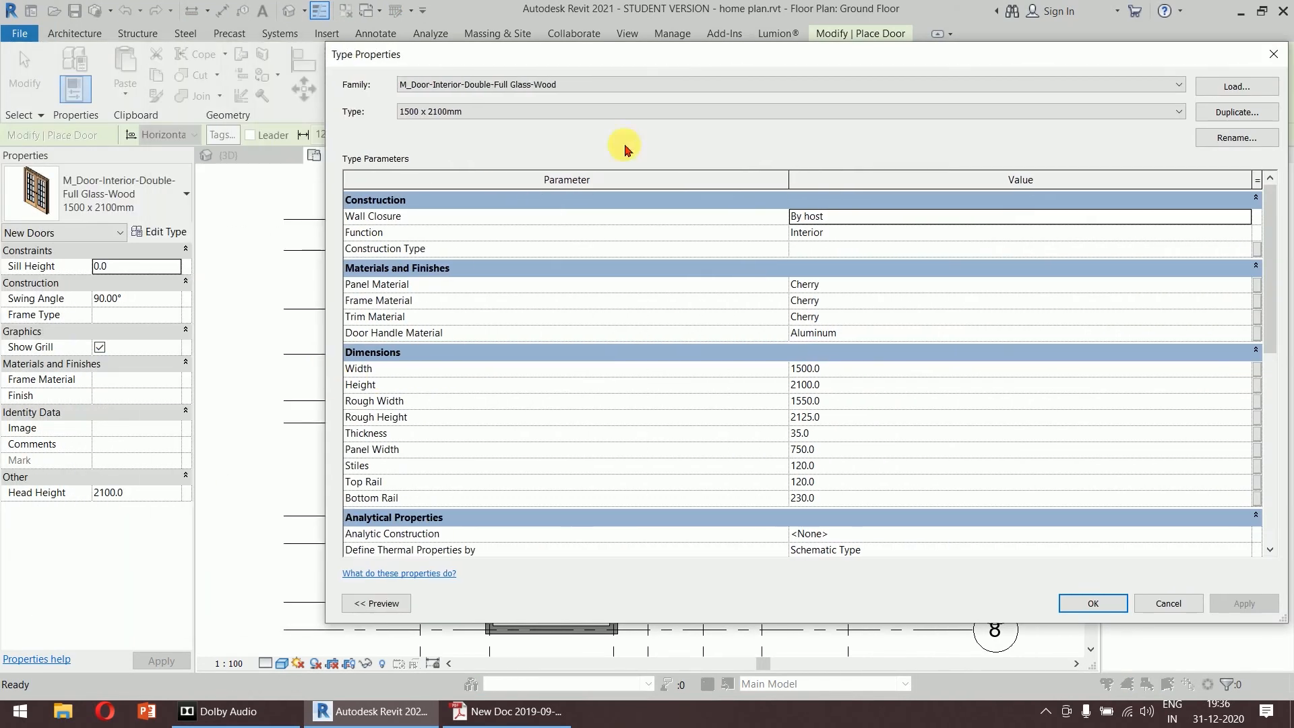
{"action": "left_click_drag", "start_coordinate": [689, 58], "coordinate": [557, 69]}
{"action": "left_click", "coordinate": [1085, 123]}
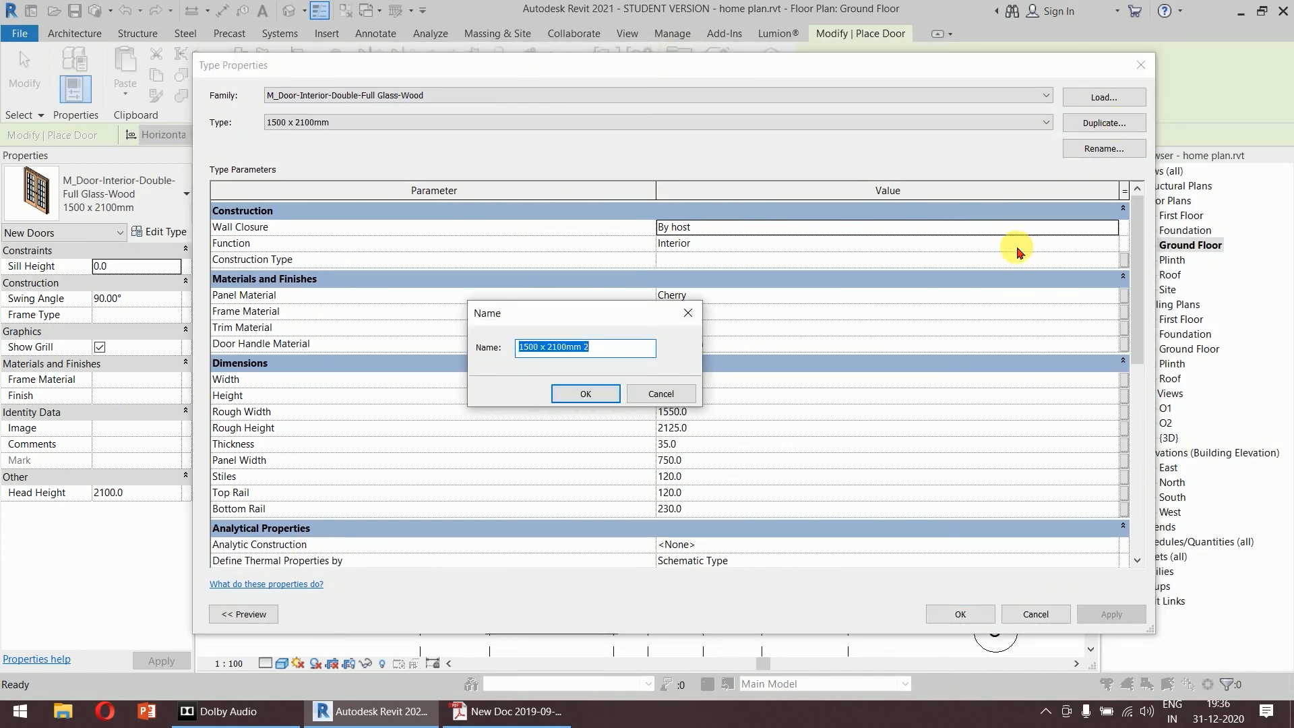
{"action": "type", "text": "D"}
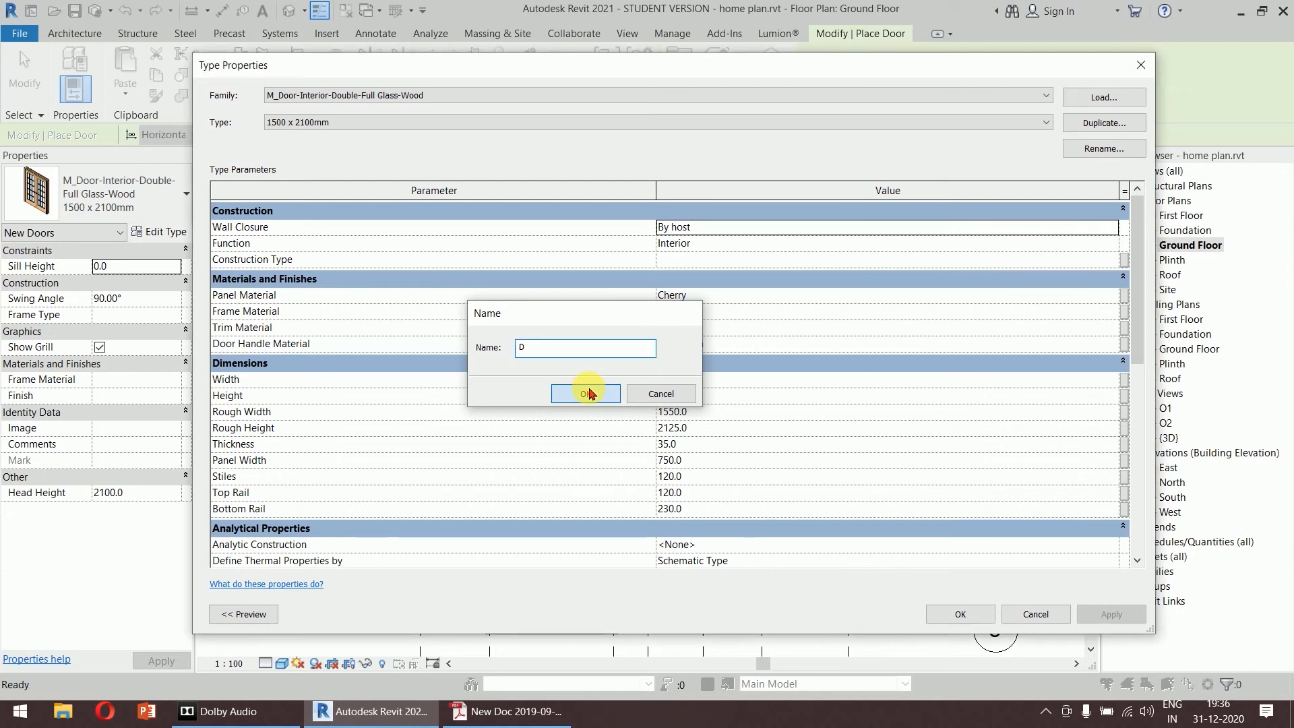
{"action": "left_click", "coordinate": [586, 394]}
{"action": "left_click", "coordinate": [275, 123]}
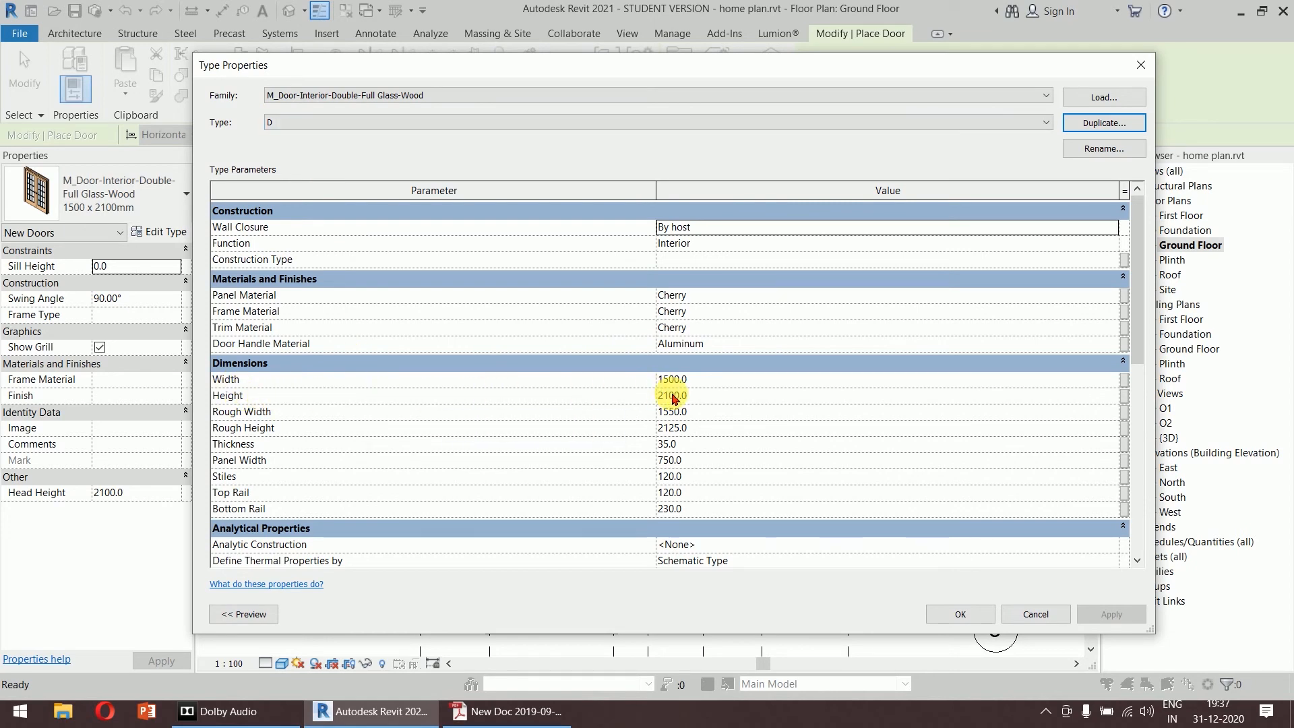
Set the width of door type D to 1000 mm and apply the type properties.
{"action": "left_click", "coordinate": [709, 381]}
{"action": "type", "text": "1000"}
{"action": "key", "text": "Return"}
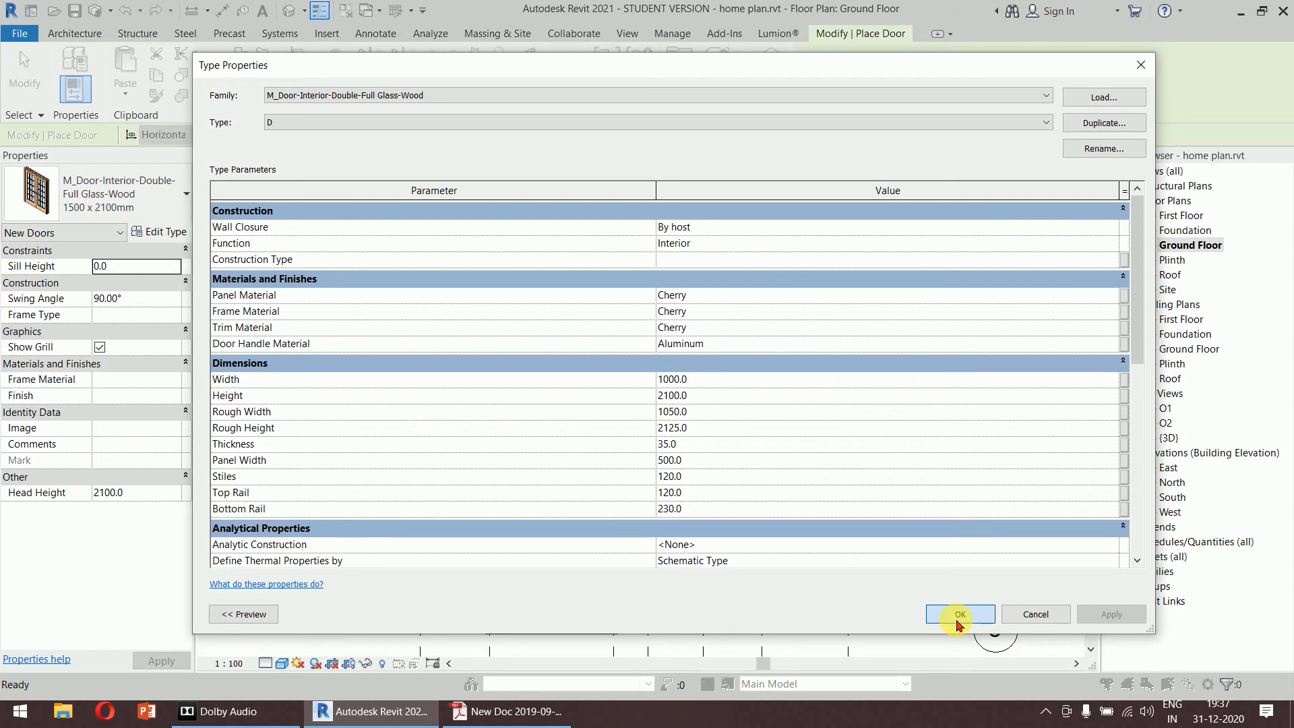
{"action": "left_click", "coordinate": [958, 623]}
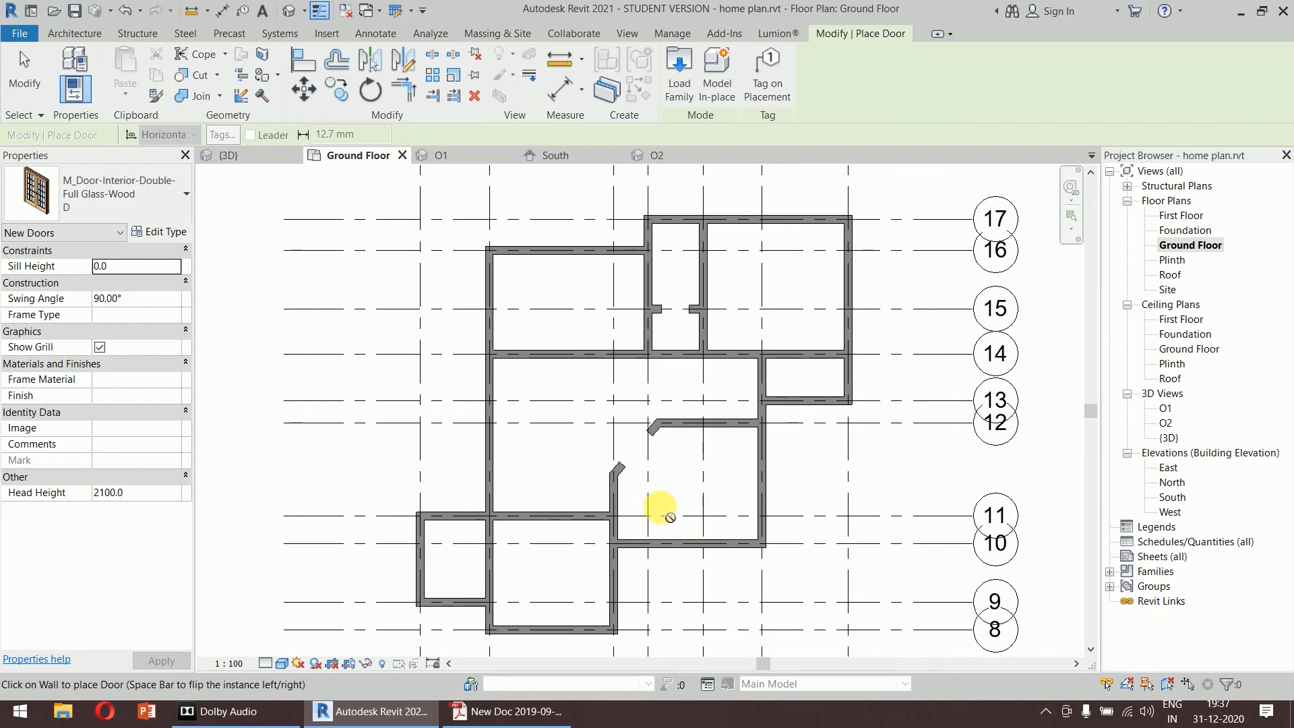
Place door D midway along the living room's front wall on grid 10, about 1510 mm from each end, opening inward.
{"action": "scroll", "coordinate": [670, 517], "scroll_direction": "up", "scroll_amount": 5}
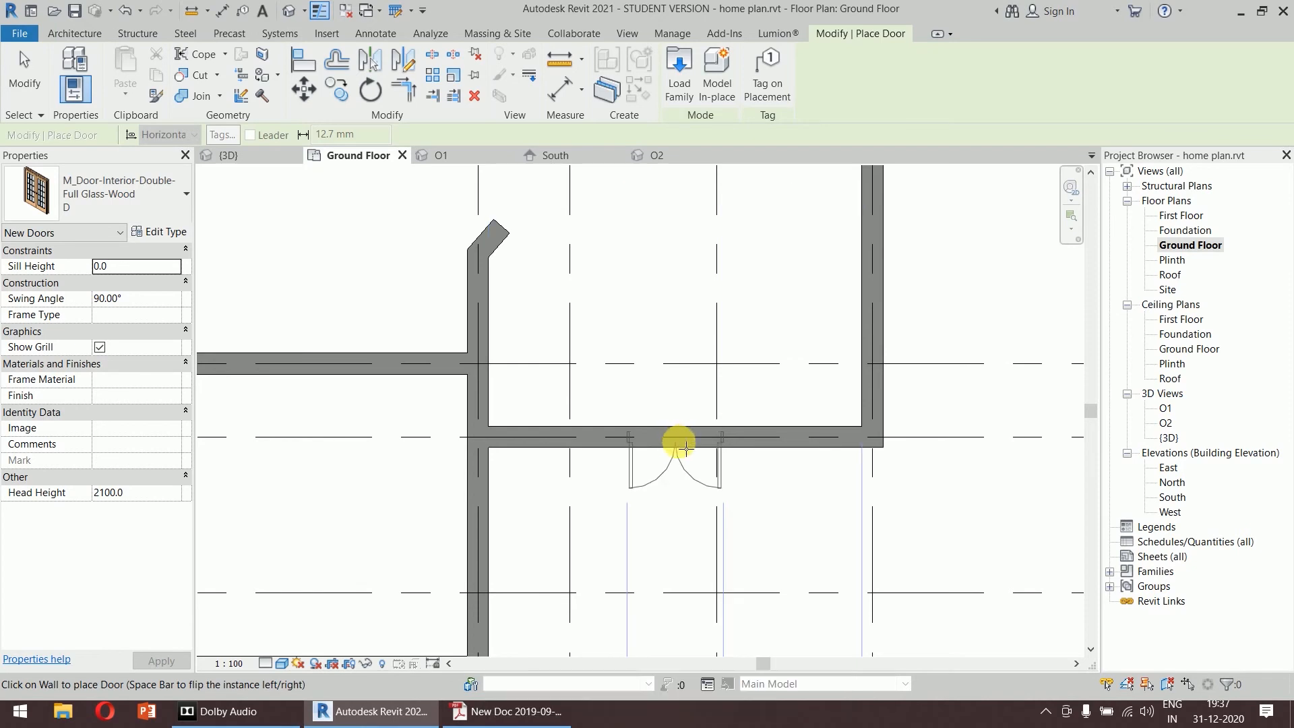
{"action": "scroll", "coordinate": [679, 445], "scroll_direction": "down", "scroll_amount": 1}
{"action": "middle_click_drag", "start_coordinate": [674, 447], "coordinate": [673, 384]}
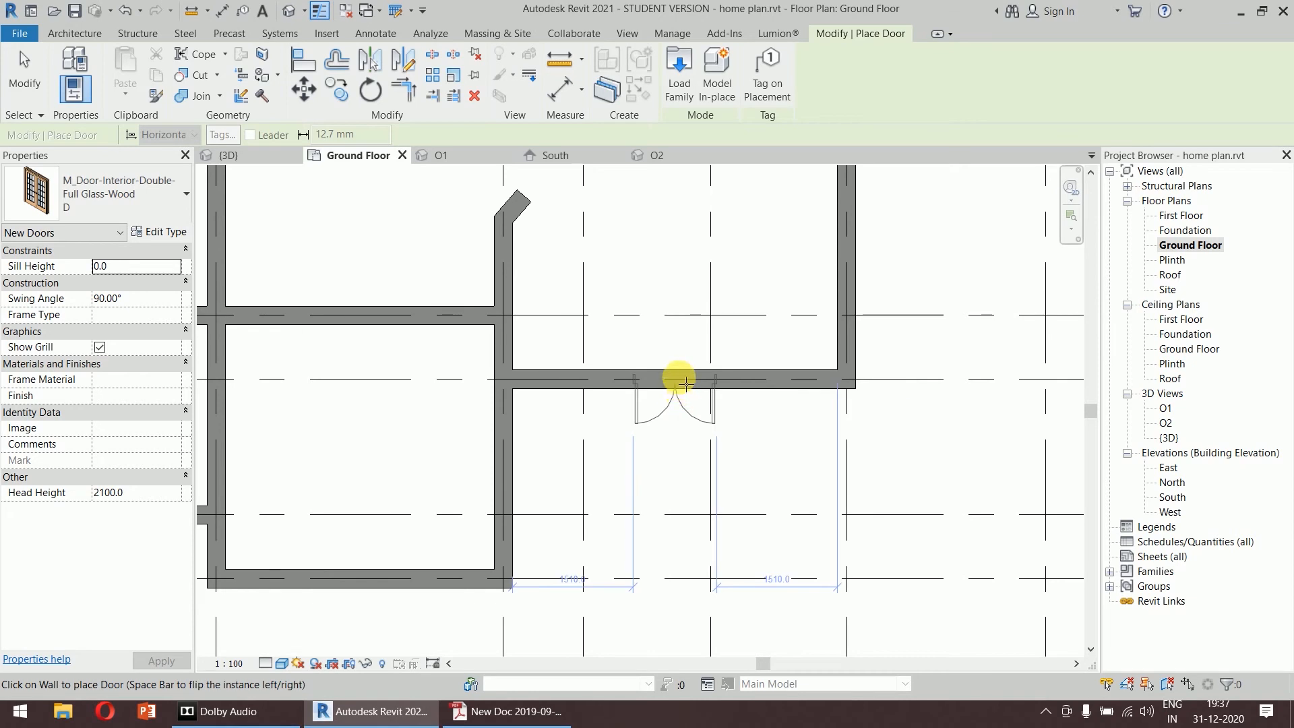
{"action": "middle_click_drag", "start_coordinate": [687, 380], "coordinate": [685, 429]}
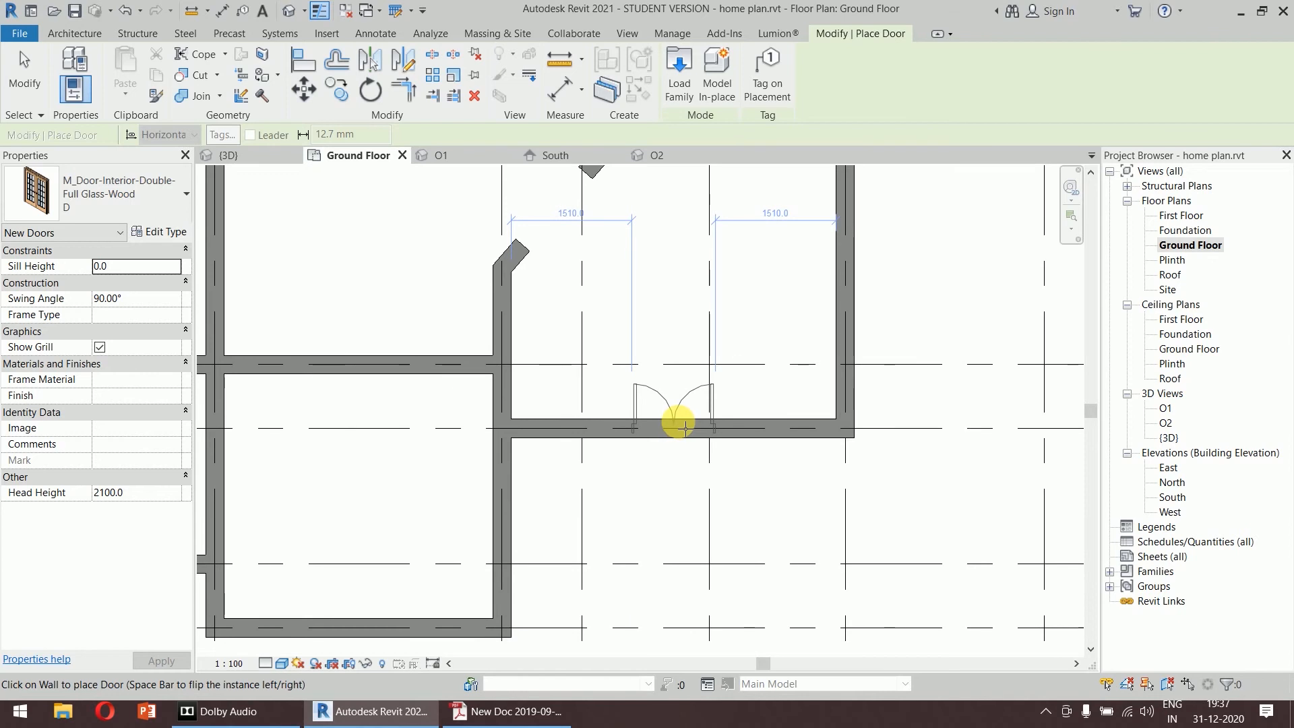
{"action": "left_click", "coordinate": [684, 429]}
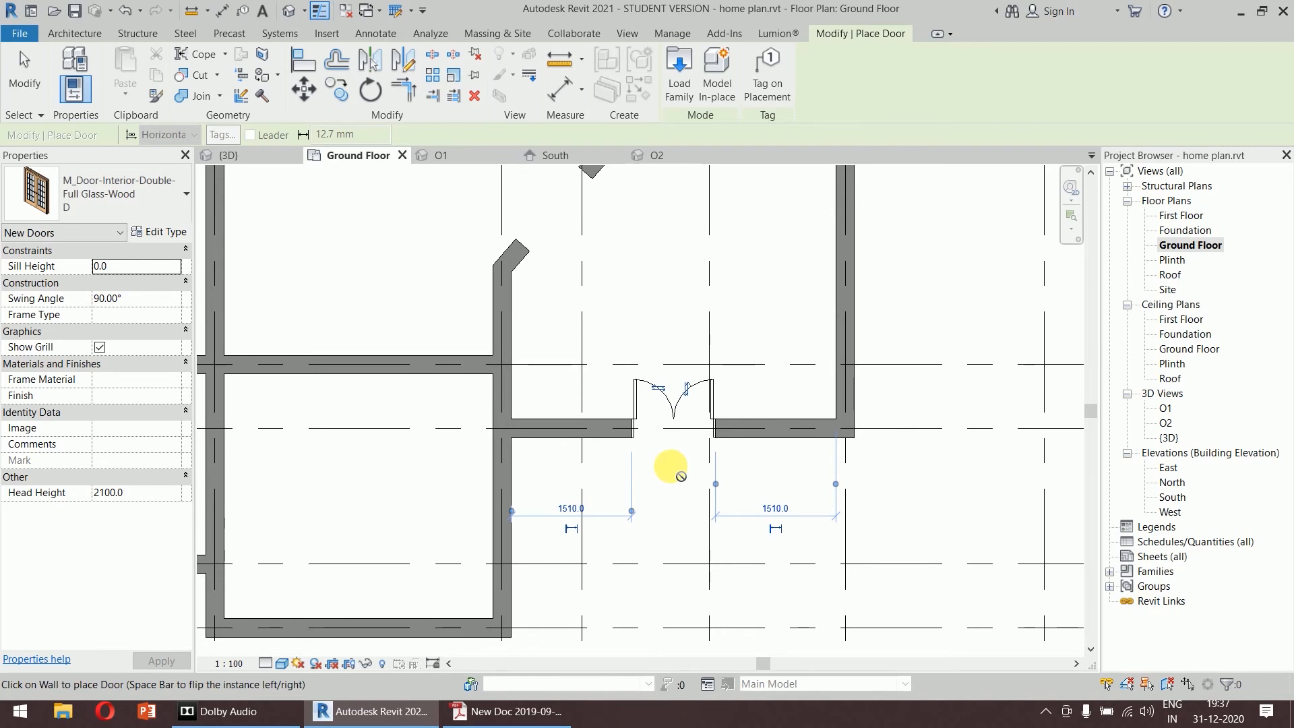
{"action": "scroll", "coordinate": [671, 424], "scroll_direction": "up", "scroll_amount": 3}
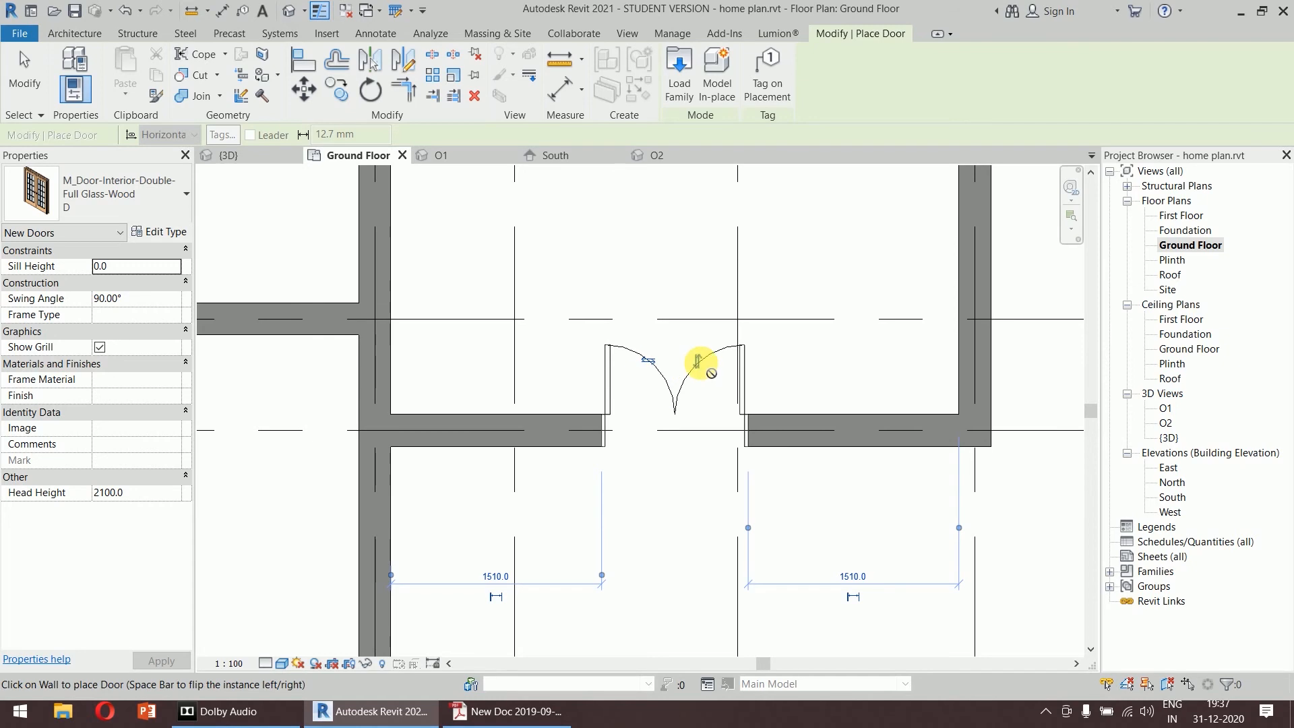
{"action": "key", "text": "Escape"}
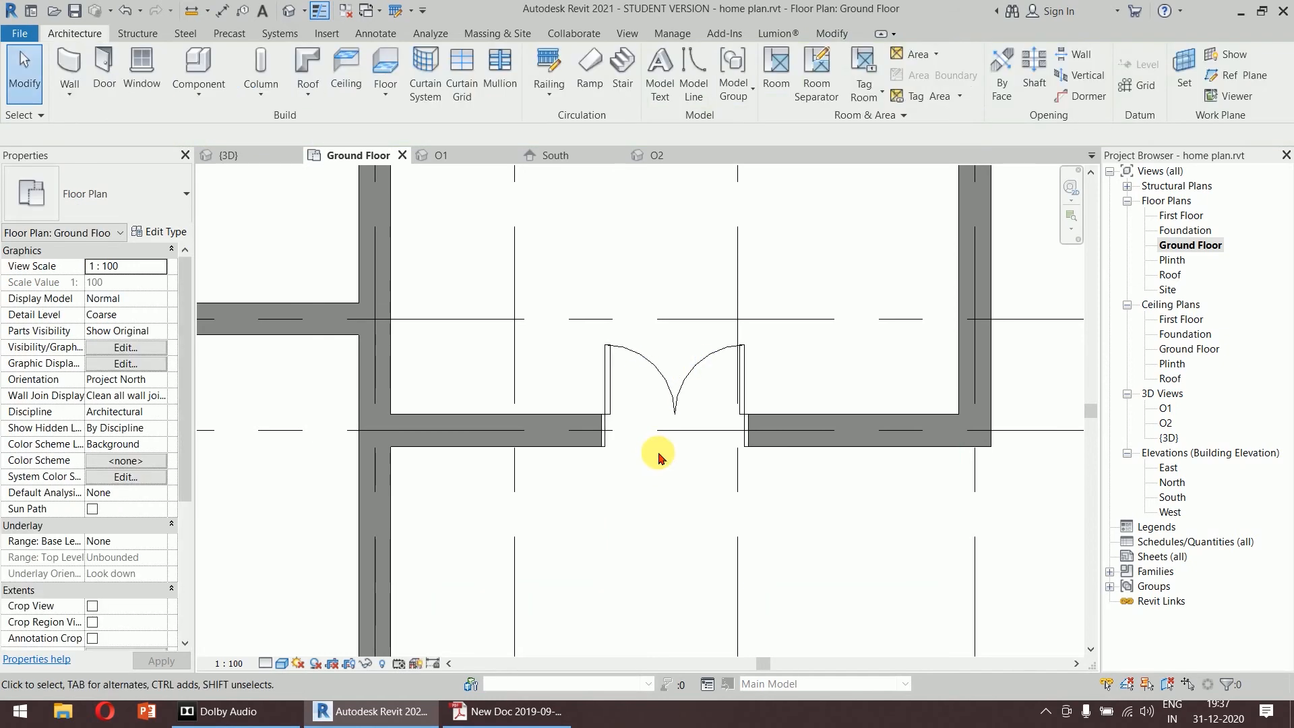
Flip the facing of the placed double door outward and back until its leaves open into the living room.
{"action": "left_click", "coordinate": [669, 397]}
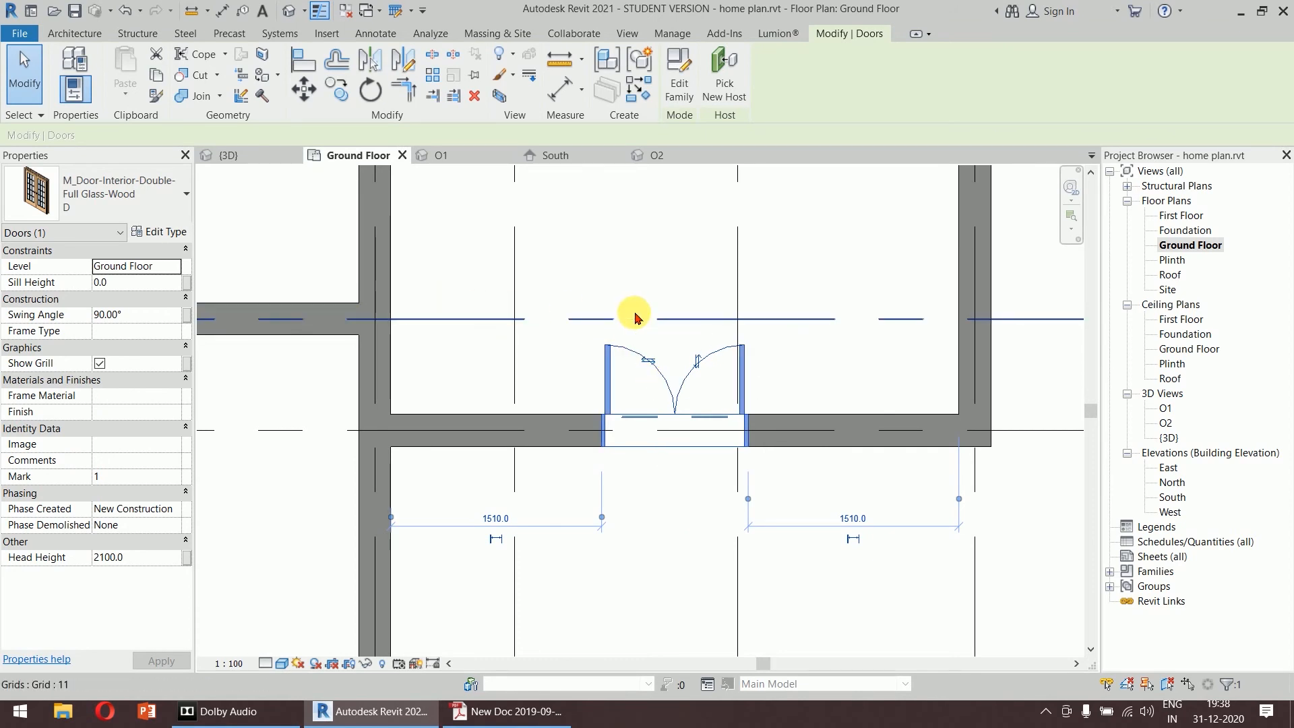
{"action": "left_click", "coordinate": [697, 359]}
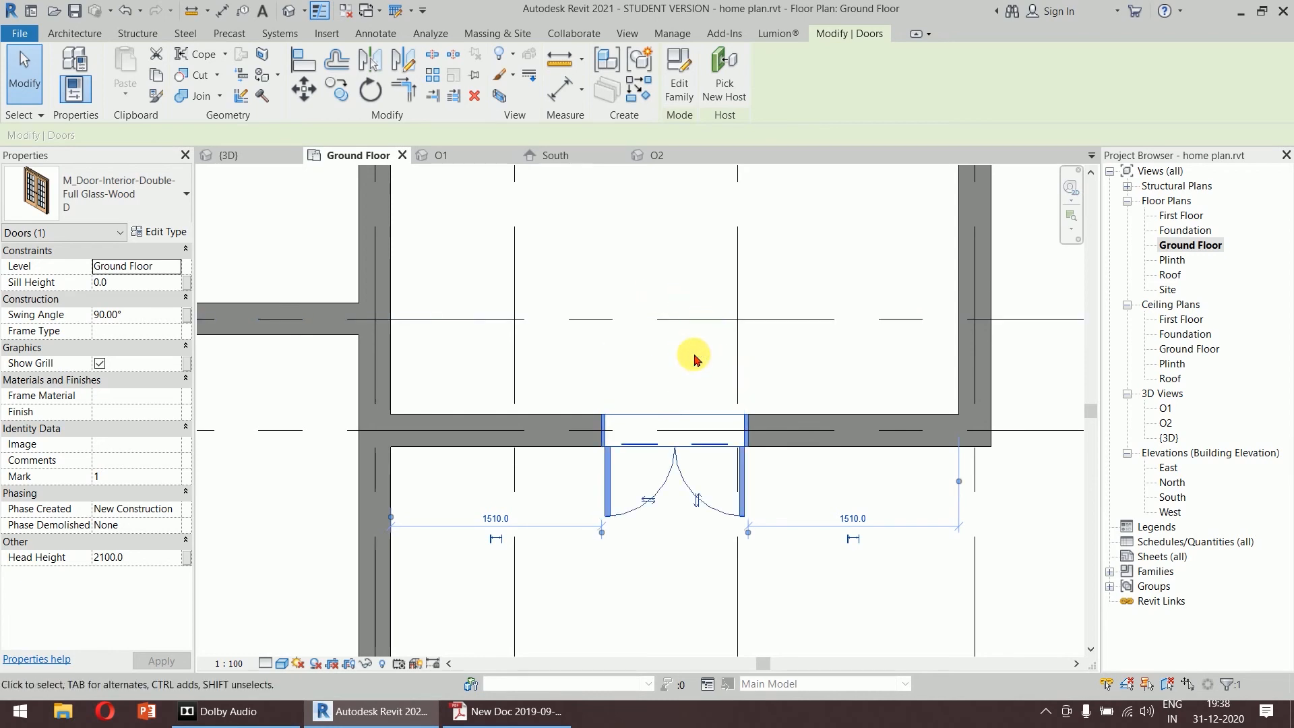
{"action": "left_click", "coordinate": [698, 507]}
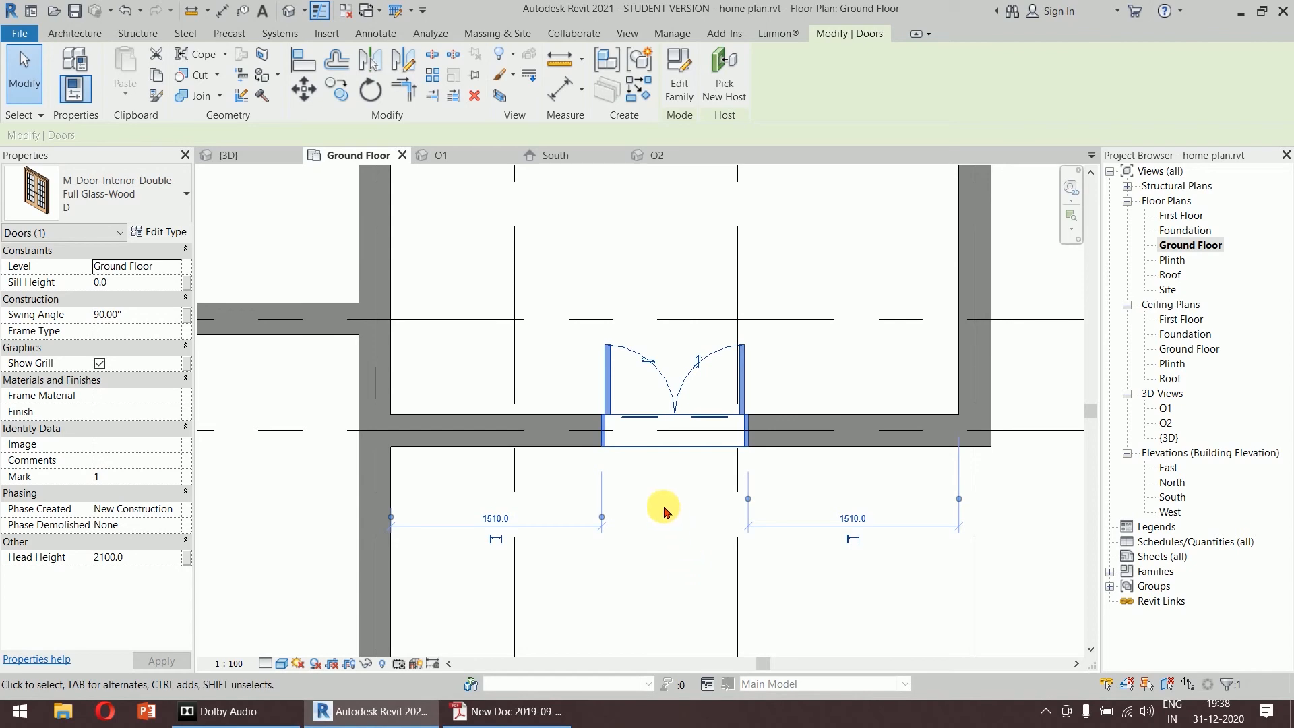
{"action": "left_click", "coordinate": [698, 359]}
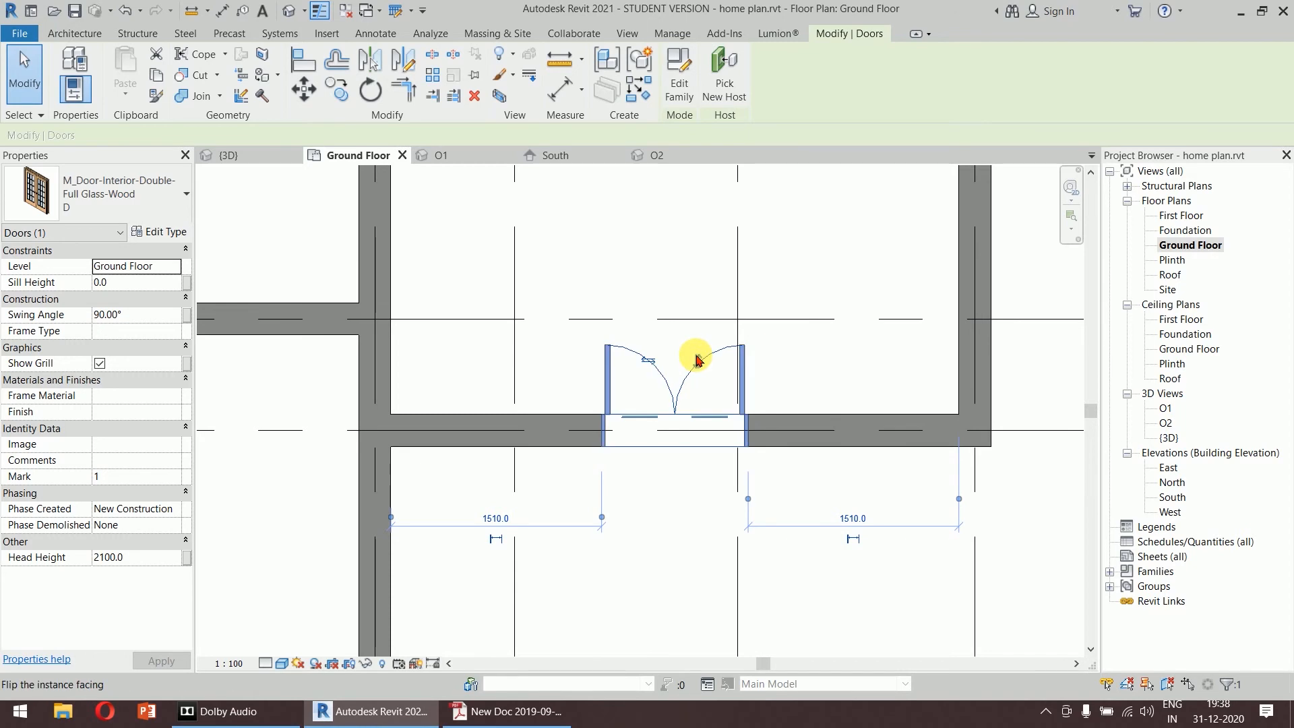
{"action": "left_click", "coordinate": [693, 601]}
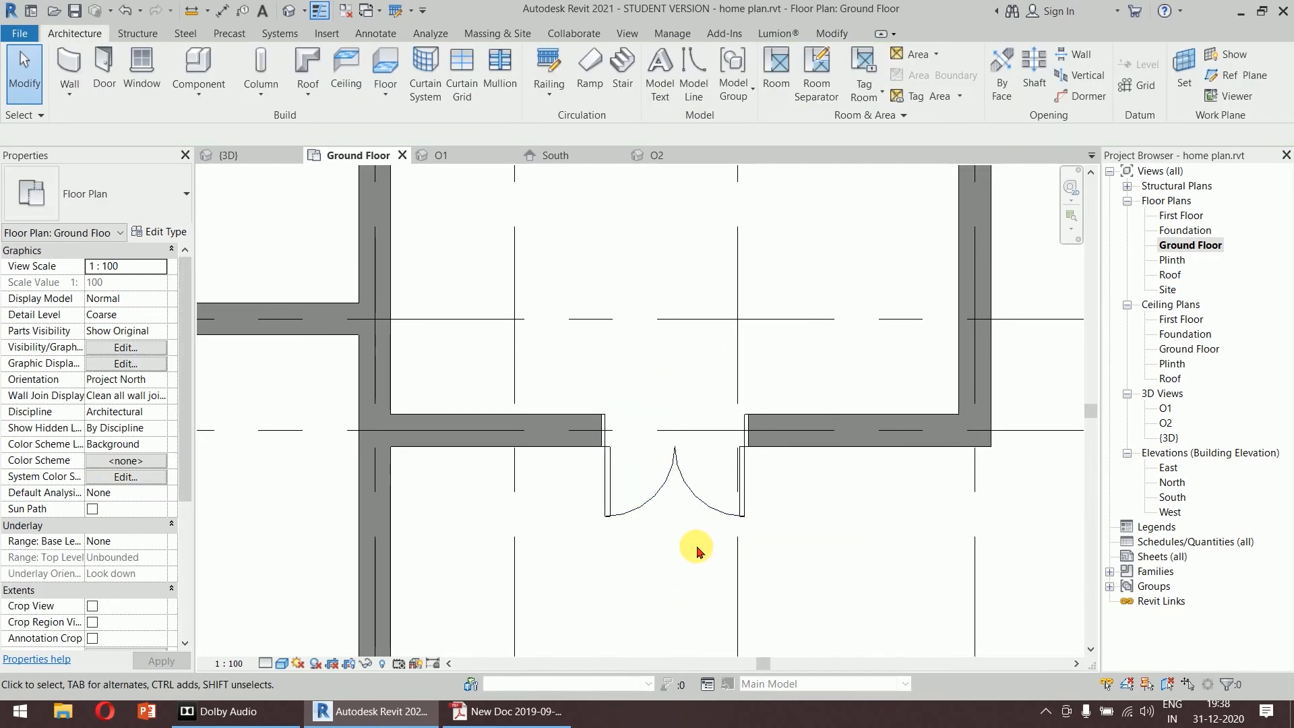
{"action": "left_click", "coordinate": [699, 499]}
{"action": "left_click", "coordinate": [696, 529]}
{"action": "left_click", "coordinate": [689, 569]}
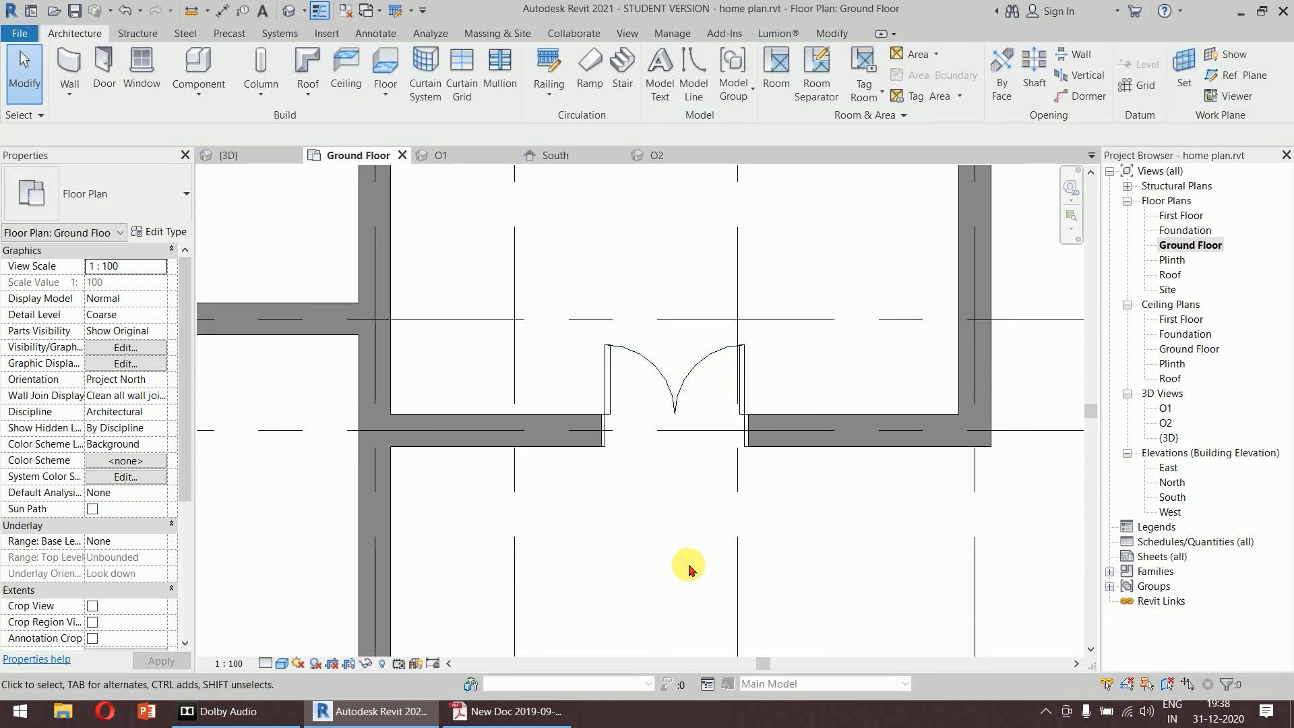
Switch to the reference PDF in Adobe Reader and check the placement and swing of door D on the ground floor plan.
{"action": "left_click", "coordinate": [509, 711]}
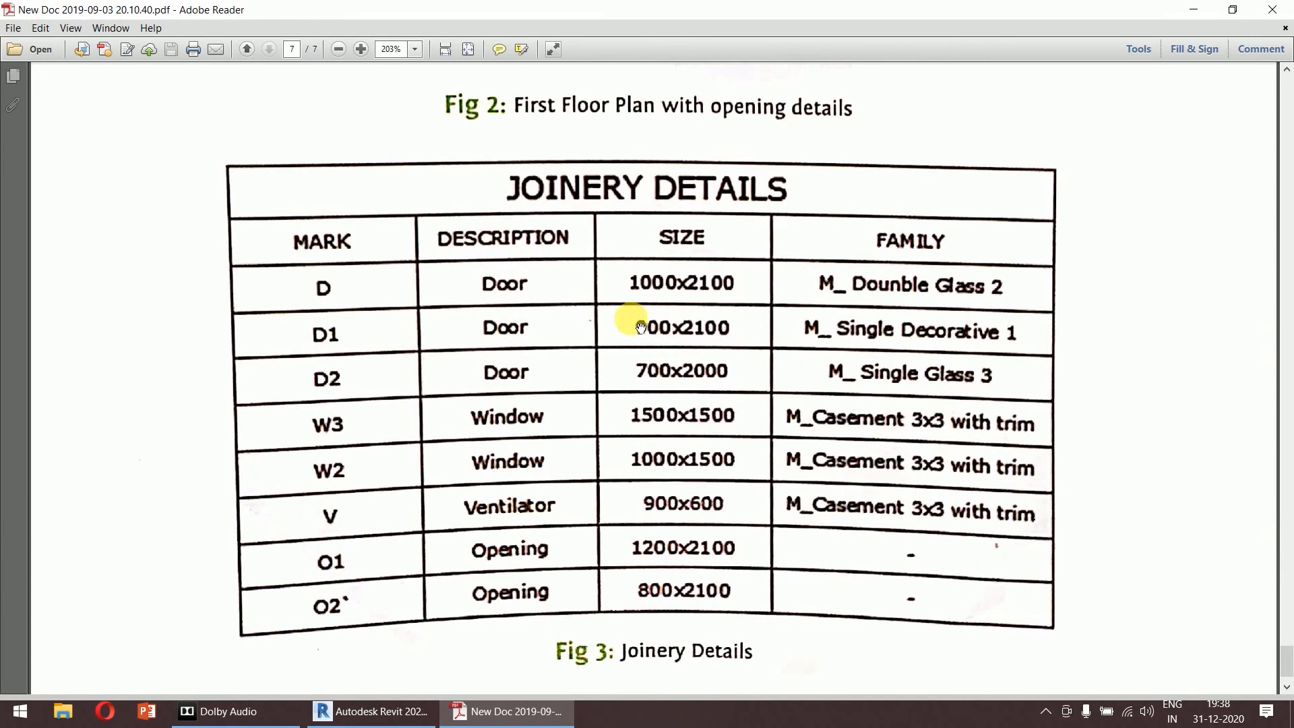
{"action": "scroll", "coordinate": [702, 373], "scroll_direction": "up", "scroll_amount": 10}
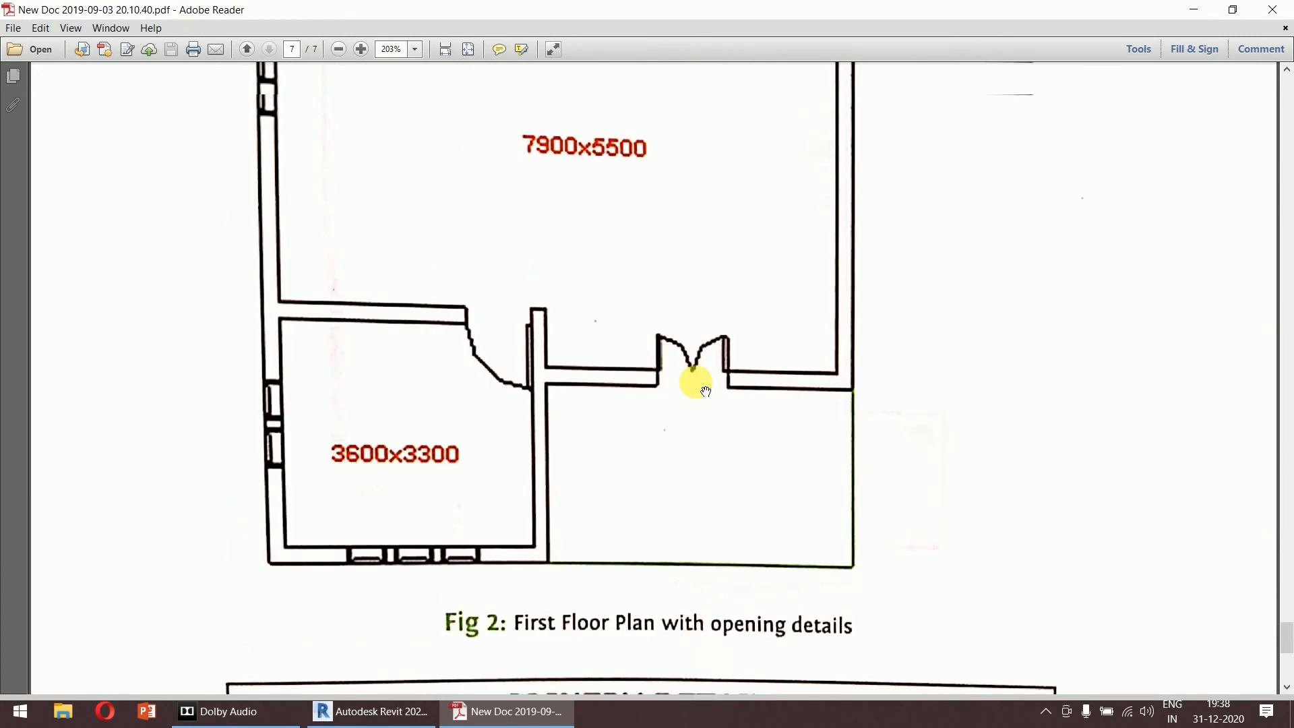
{"action": "scroll", "coordinate": [724, 441], "scroll_direction": "up", "scroll_amount": 15}
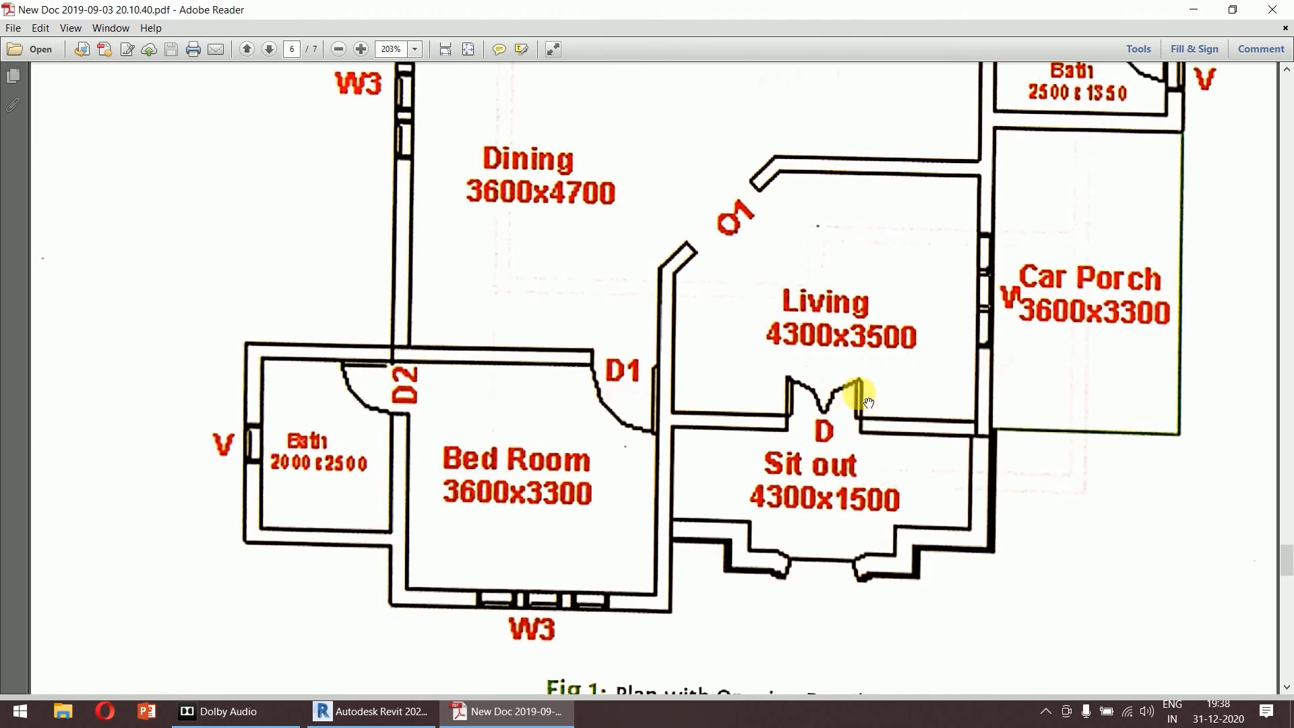
Review the D1 and D2 door positions on the reference PDF's ground floor plan and look up door D1 in the Joinery Details table.
{"action": "scroll", "coordinate": [870, 405], "scroll_direction": "up", "scroll_amount": 5}
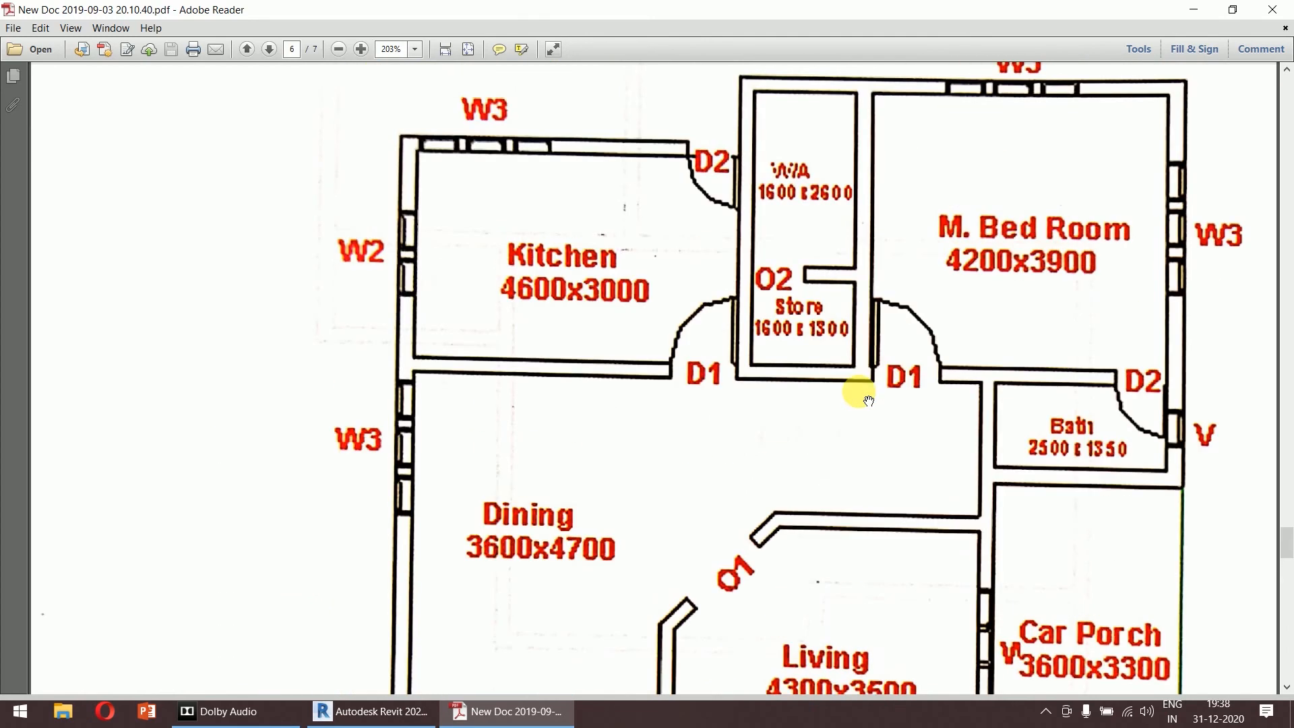
{"action": "scroll", "coordinate": [923, 389], "scroll_direction": "down", "scroll_amount": 3}
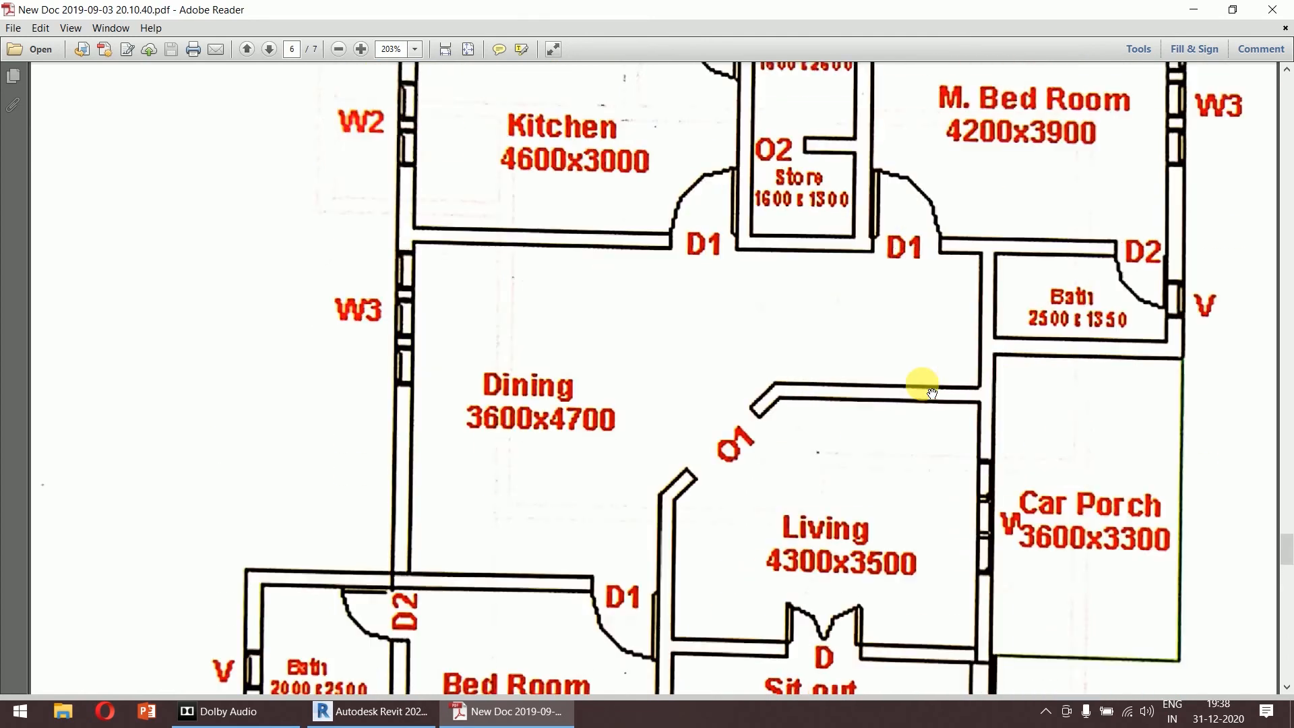
{"action": "scroll", "coordinate": [927, 390], "scroll_direction": "down", "scroll_amount": 3}
{"action": "scroll", "coordinate": [823, 385], "scroll_direction": "up", "scroll_amount": 3}
{"action": "key", "text": "alt+Tab"}
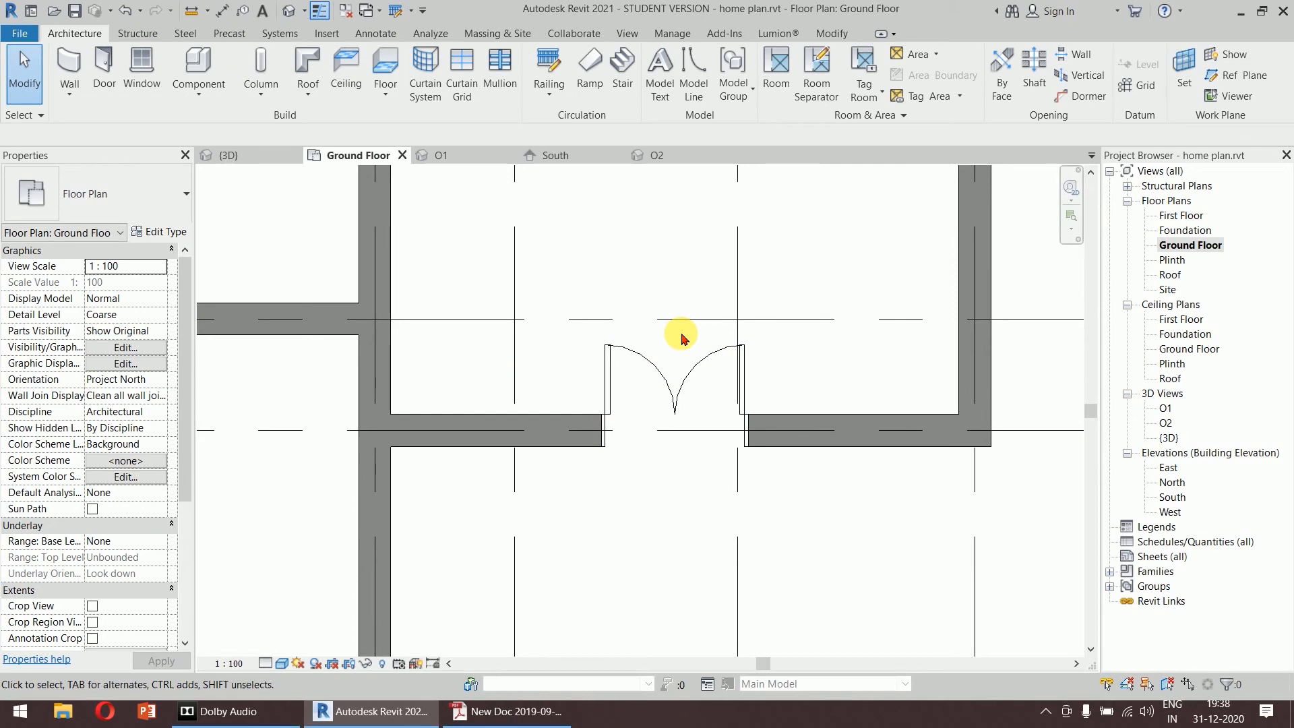
{"action": "scroll", "coordinate": [682, 337], "scroll_direction": "down", "scroll_amount": 5}
{"action": "left_click", "coordinate": [509, 712]}
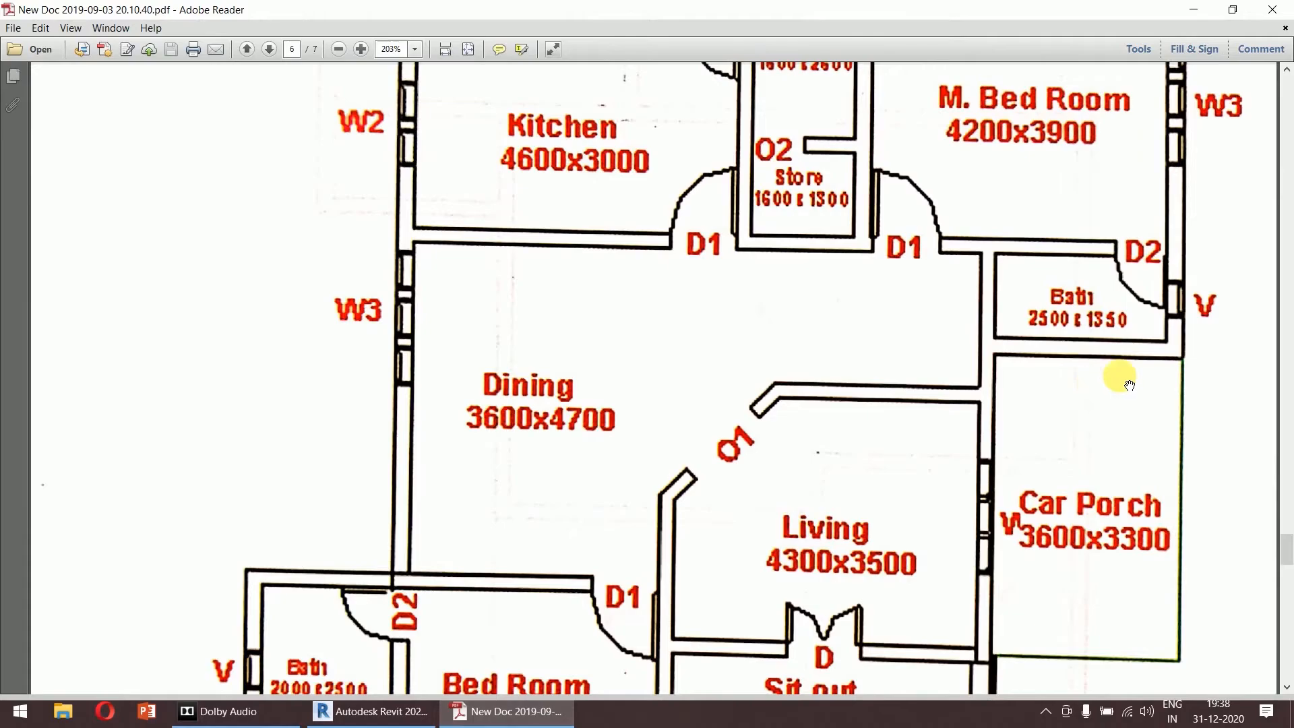
{"action": "left_click_drag", "start_coordinate": [1289, 546], "coordinate": [1288, 664]}
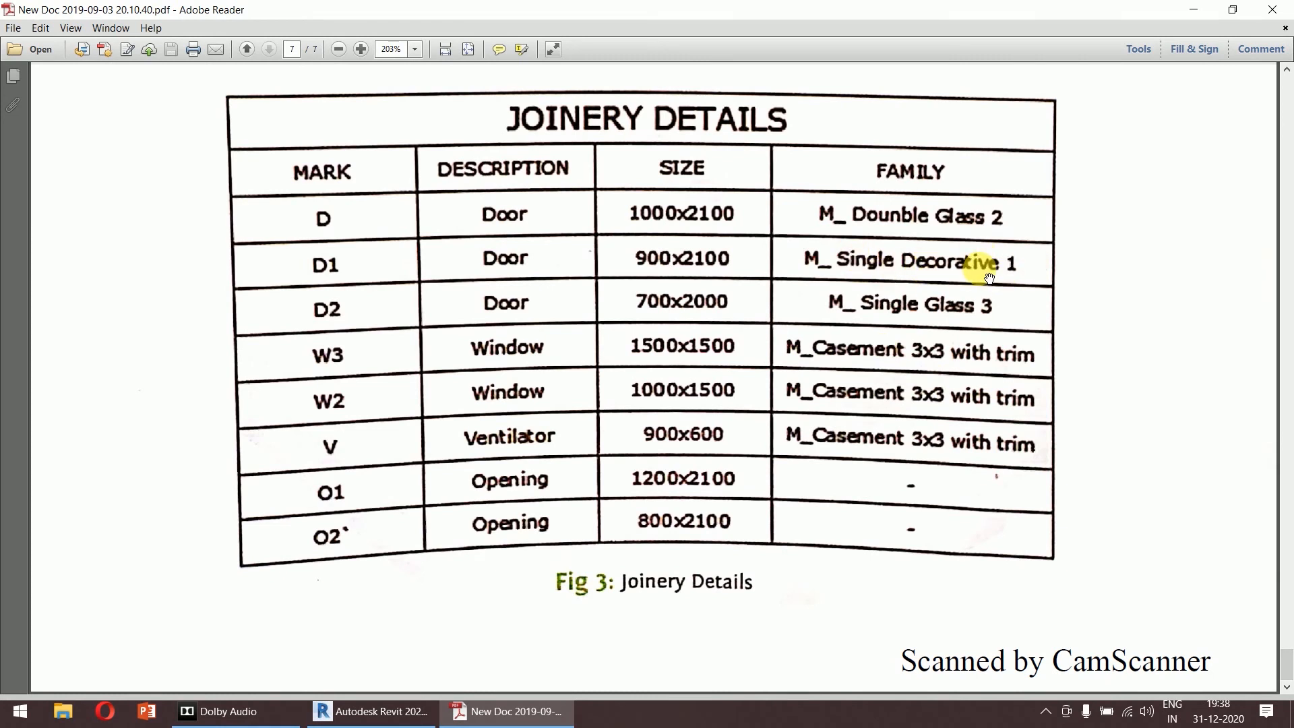
Return to Revit, start a new door and browse the Residential door families for loading, shown as large icons.
{"action": "left_click", "coordinate": [373, 709]}
{"action": "scroll", "coordinate": [829, 346], "scroll_direction": "up", "scroll_amount": 3}
{"action": "middle_click_drag", "start_coordinate": [829, 346], "coordinate": [776, 432]}
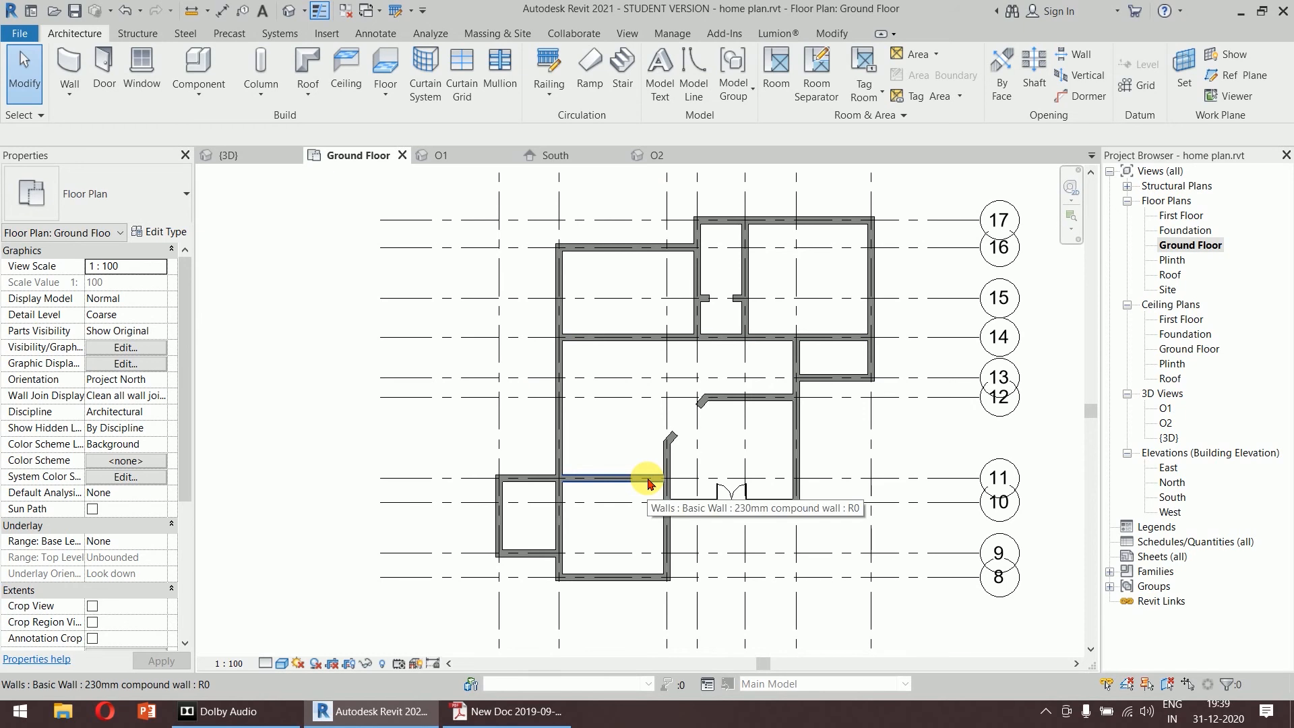
{"action": "left_click", "coordinate": [107, 66]}
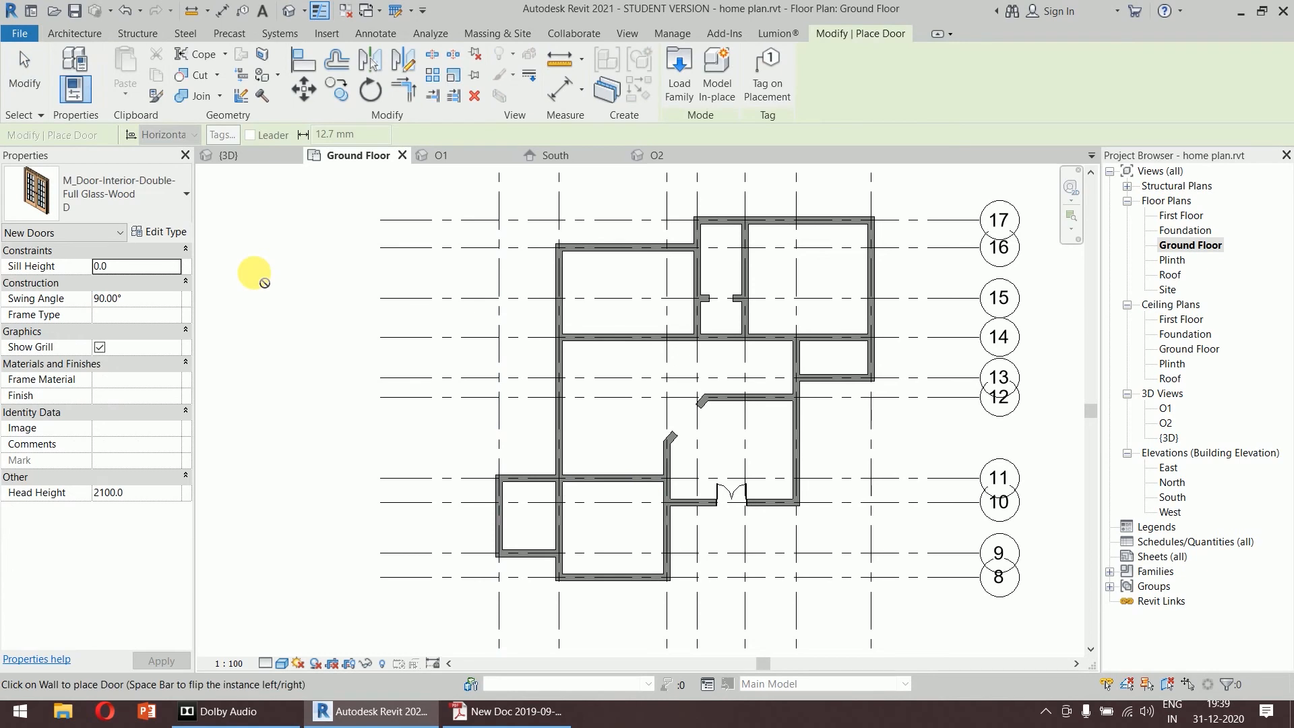
{"action": "left_click", "coordinate": [680, 71]}
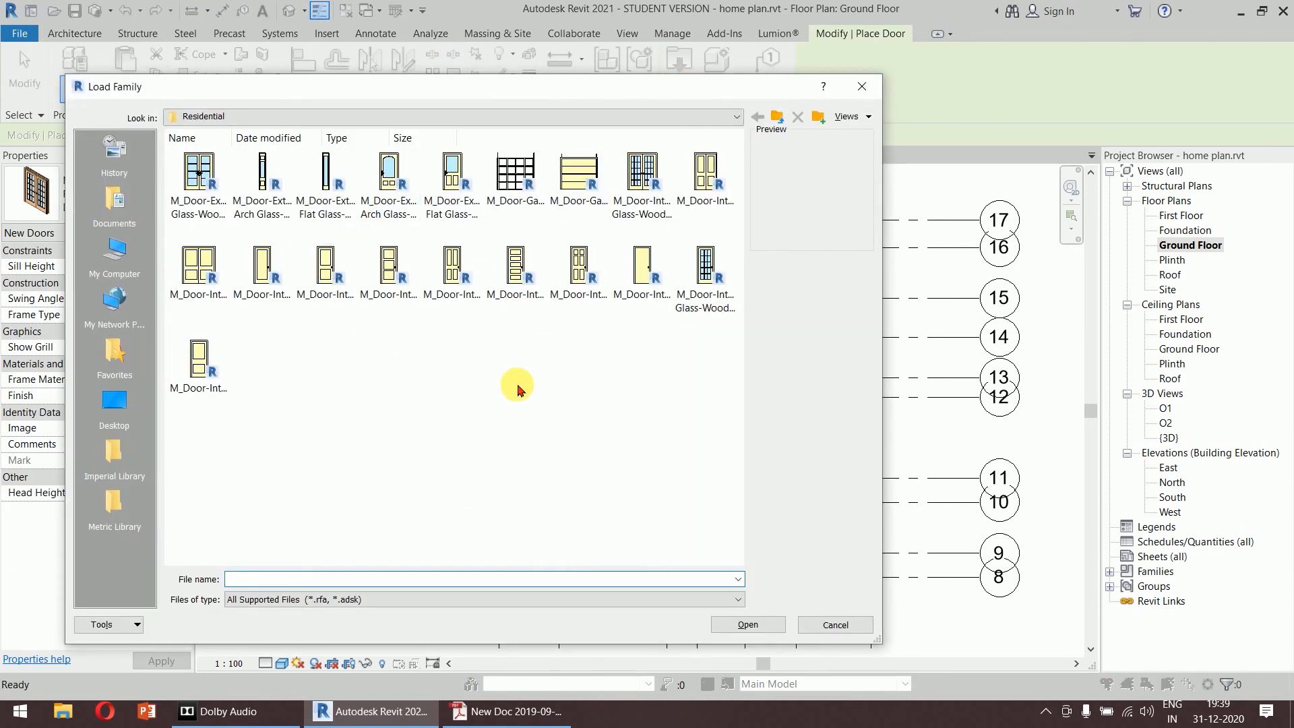
{"action": "right_click", "coordinate": [457, 357]}
{"action": "mouse_move", "coordinate": [490, 369]}
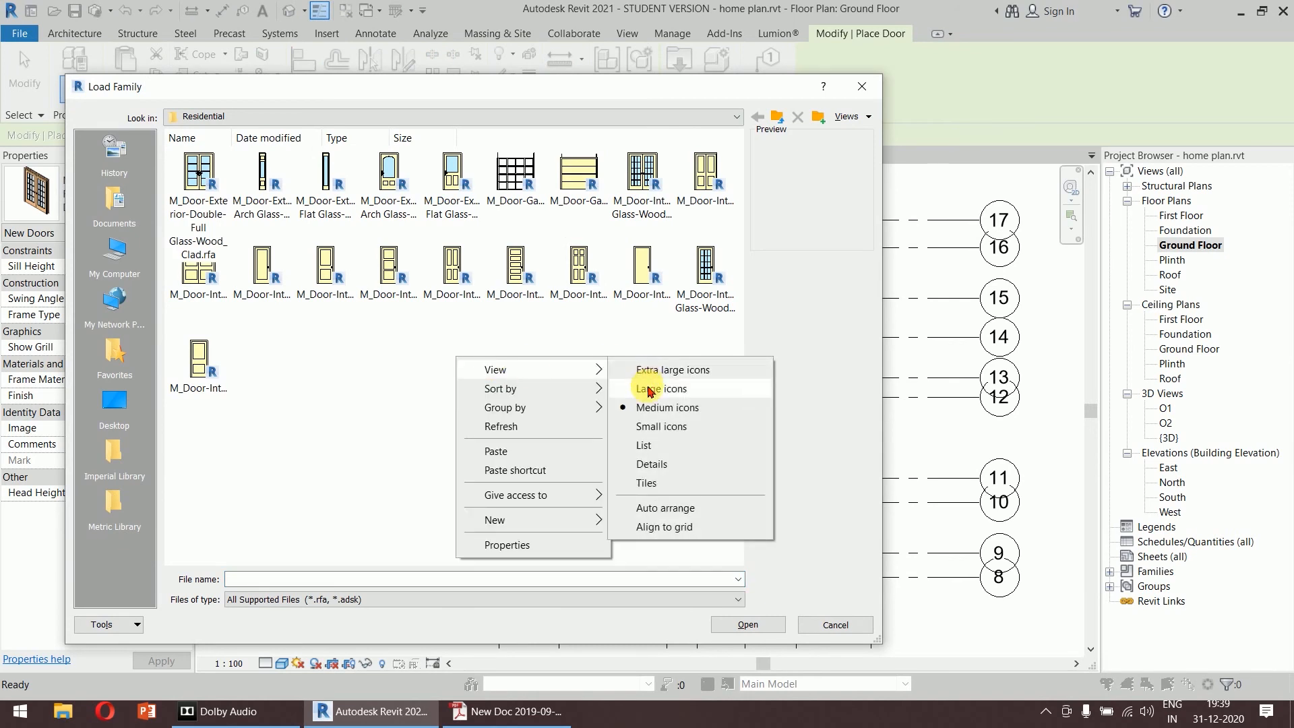
{"action": "left_click", "coordinate": [642, 390]}
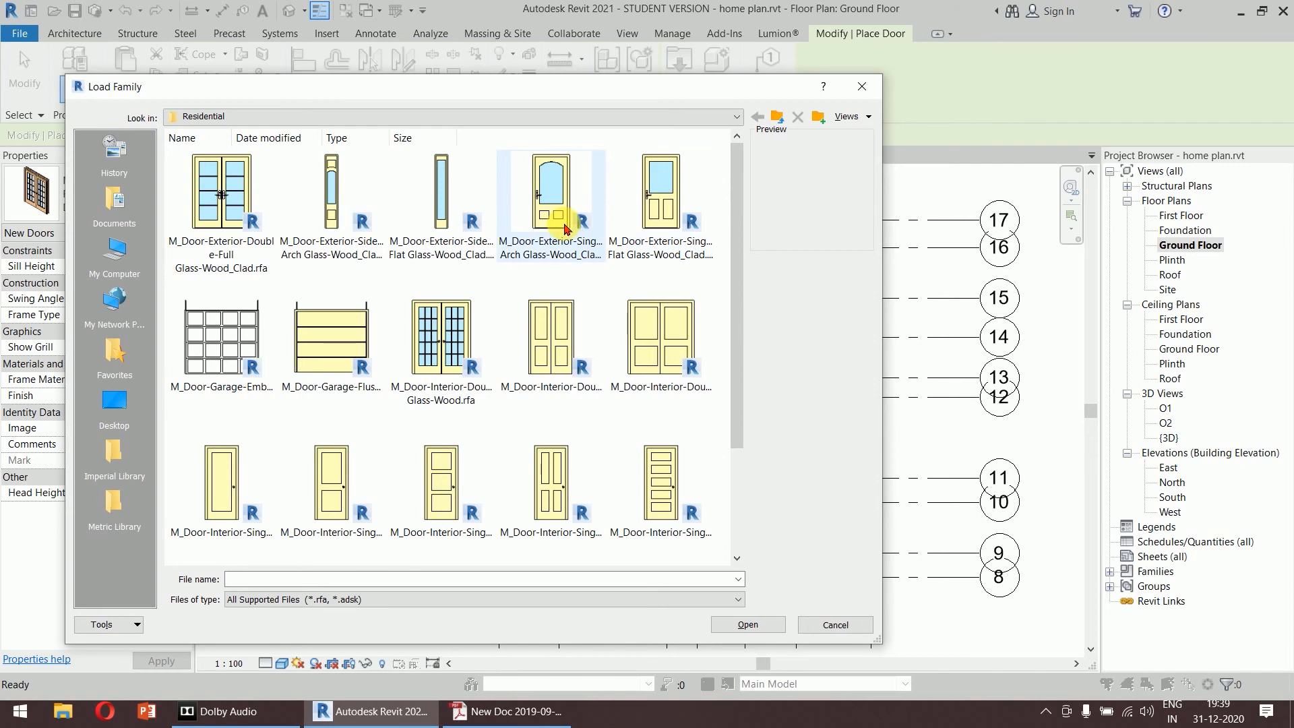
Load the M_Door-Interior-Single-4_Panel-Wood family with its 900 x 2100mm type.
{"action": "left_click_drag", "start_coordinate": [737, 222], "coordinate": [745, 312]}
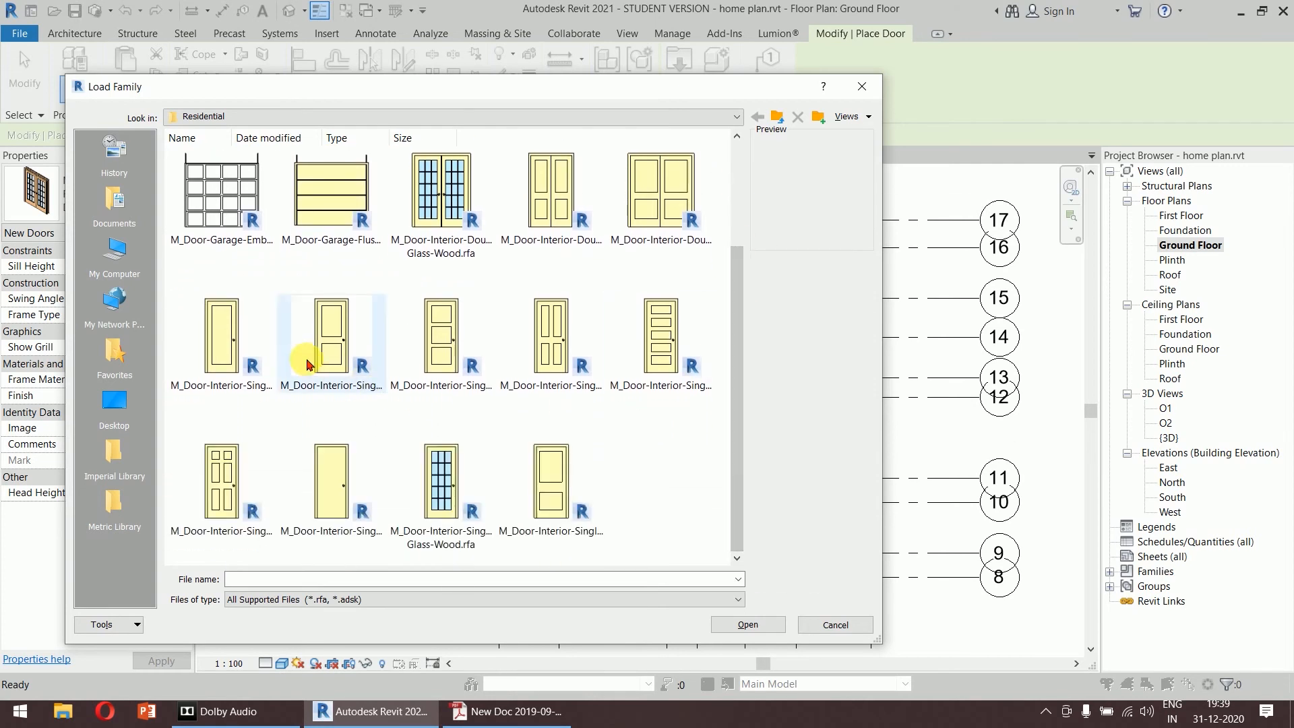
{"action": "left_click", "coordinate": [556, 355]}
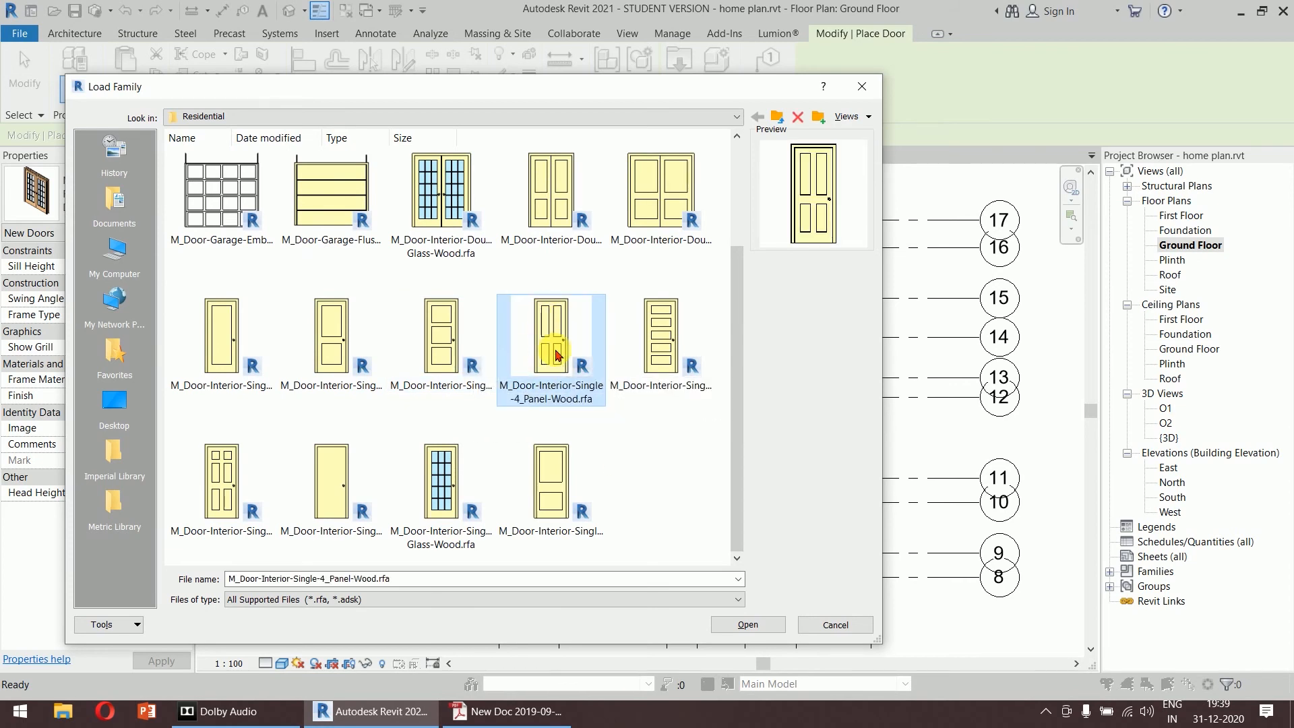
{"action": "left_click", "coordinate": [754, 627]}
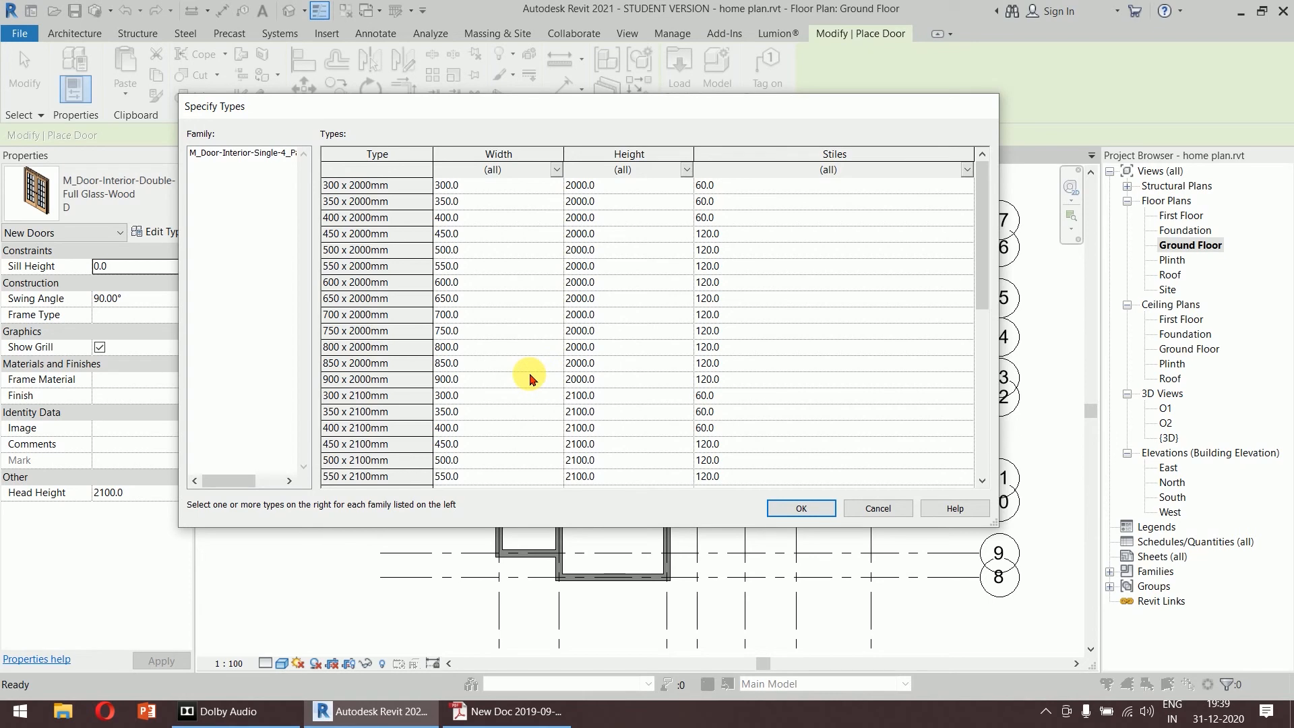
{"action": "scroll", "coordinate": [529, 379], "scroll_direction": "down", "scroll_amount": 5}
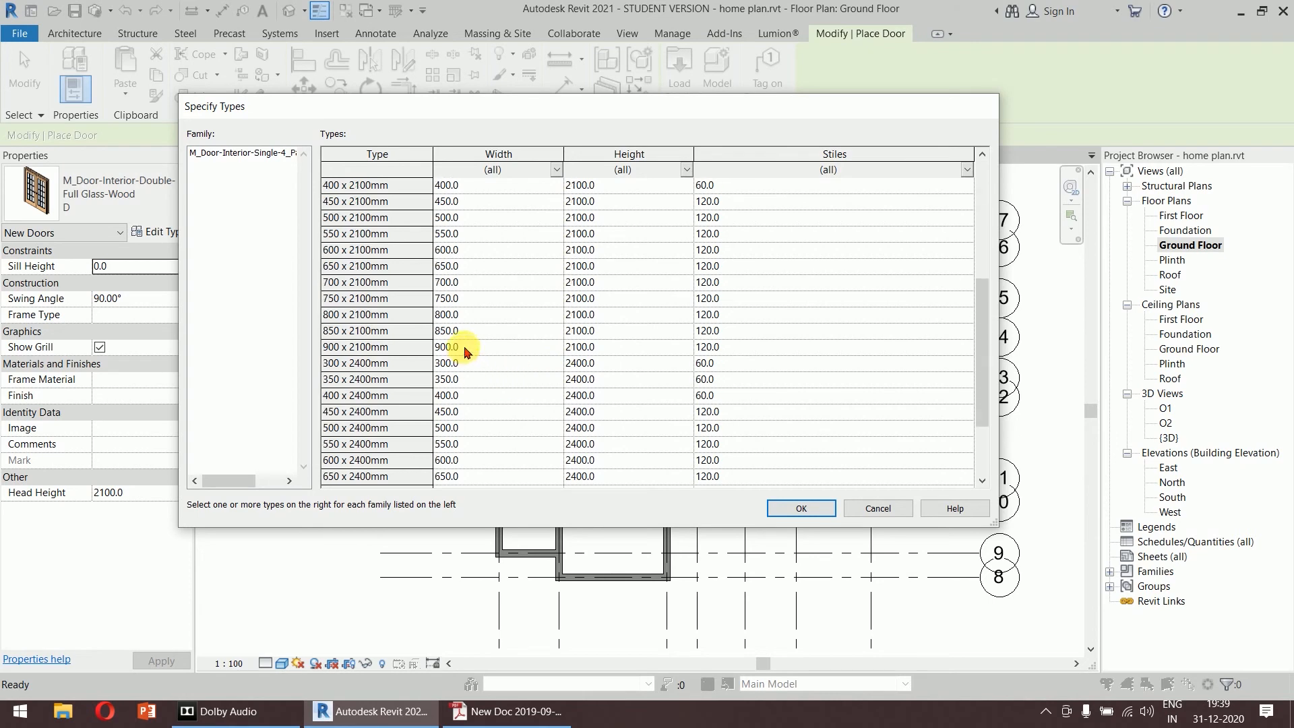
{"action": "left_click", "coordinate": [364, 348]}
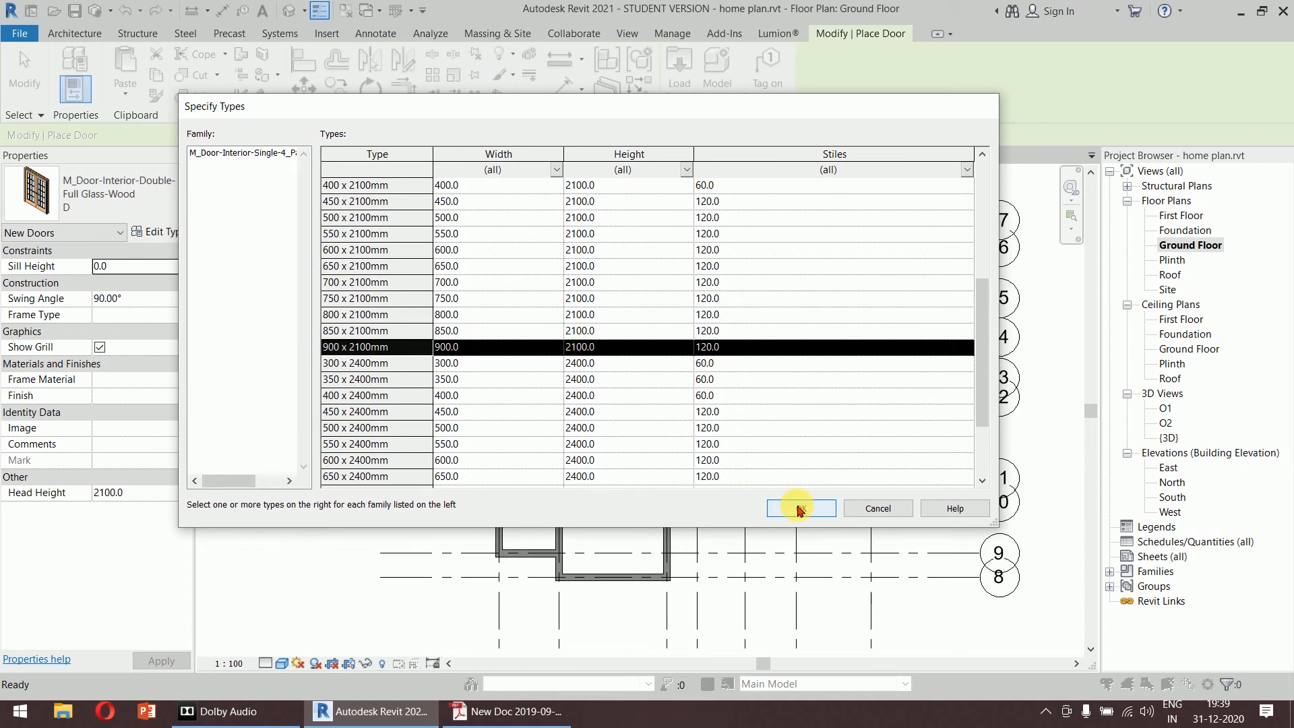
{"action": "left_click", "coordinate": [800, 509]}
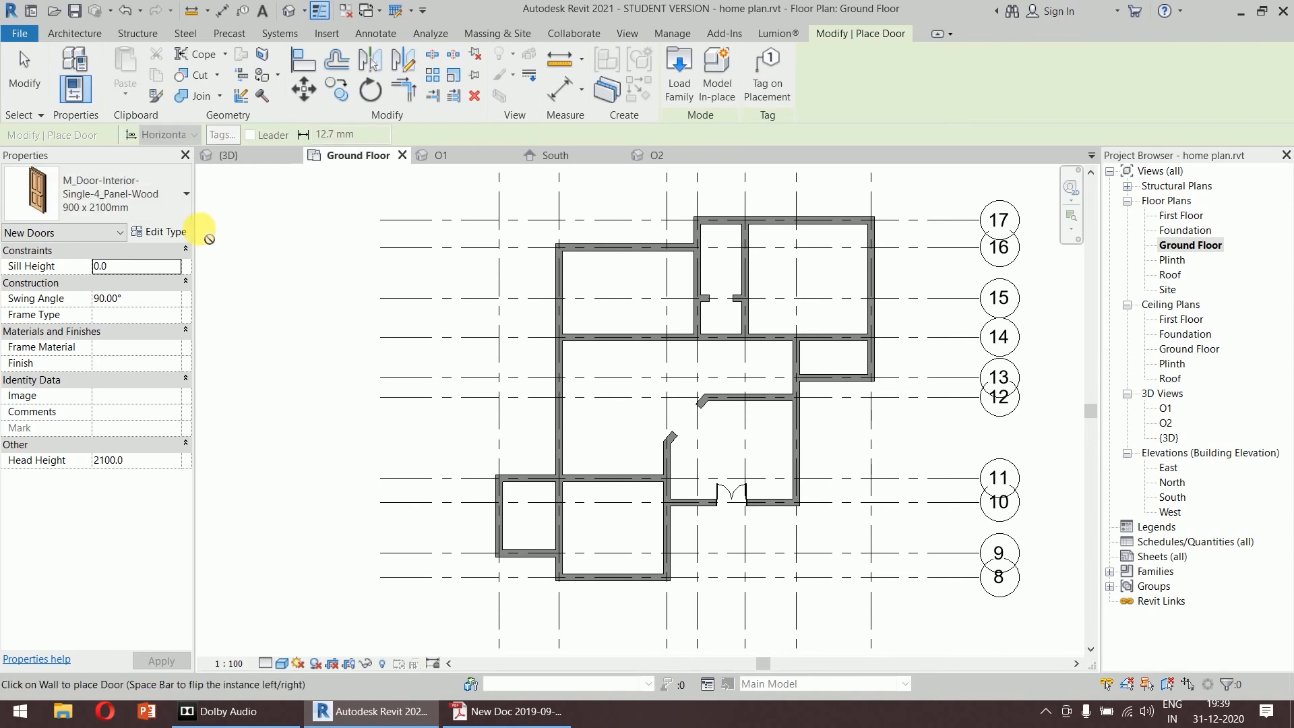
Duplicate the 900 x 2100mm door type under the name D1 and accept the type properties.
{"action": "left_click", "coordinate": [159, 231]}
{"action": "left_click", "coordinate": [1133, 131]}
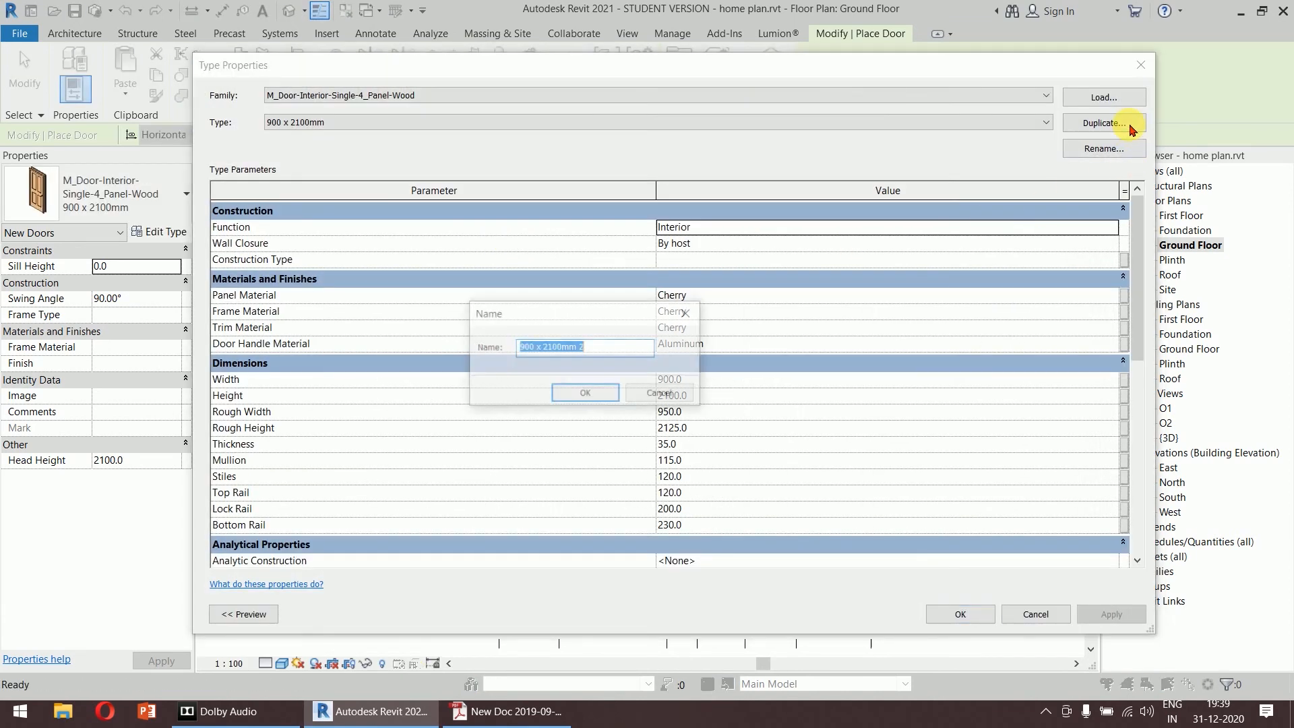
{"action": "type", "text": "D1"}
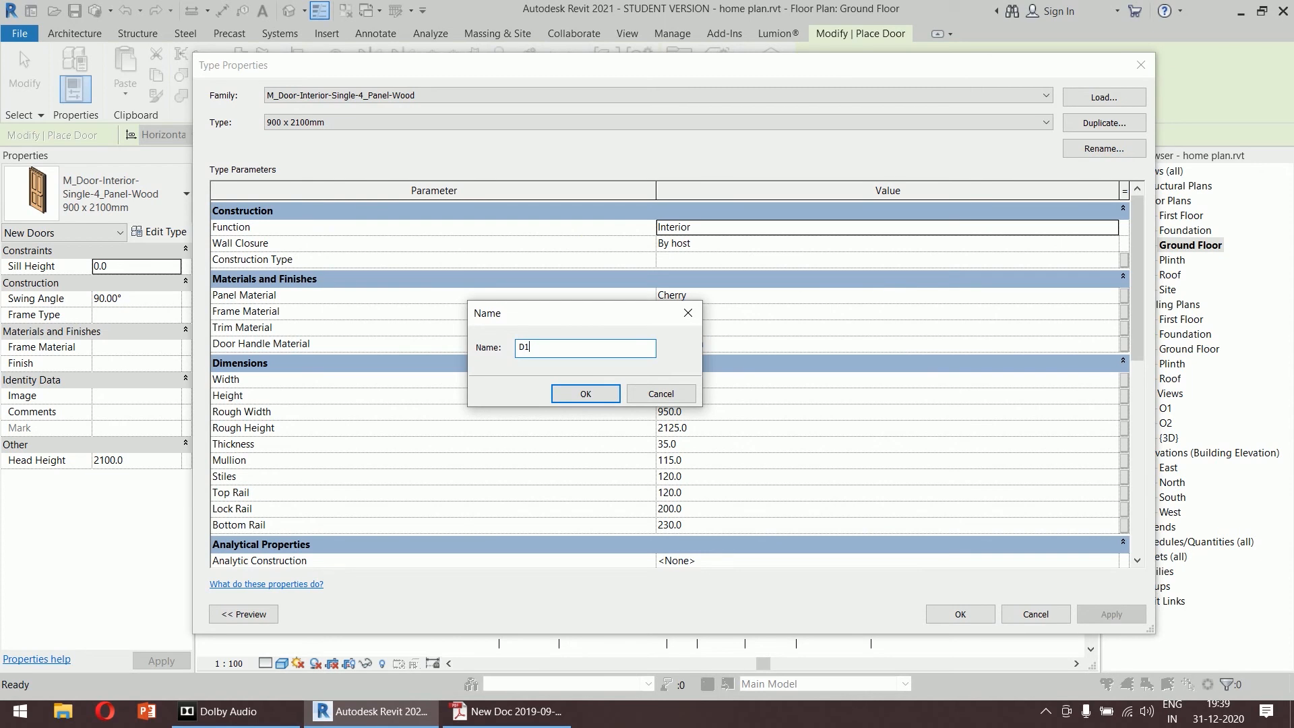
{"action": "left_click", "coordinate": [574, 395]}
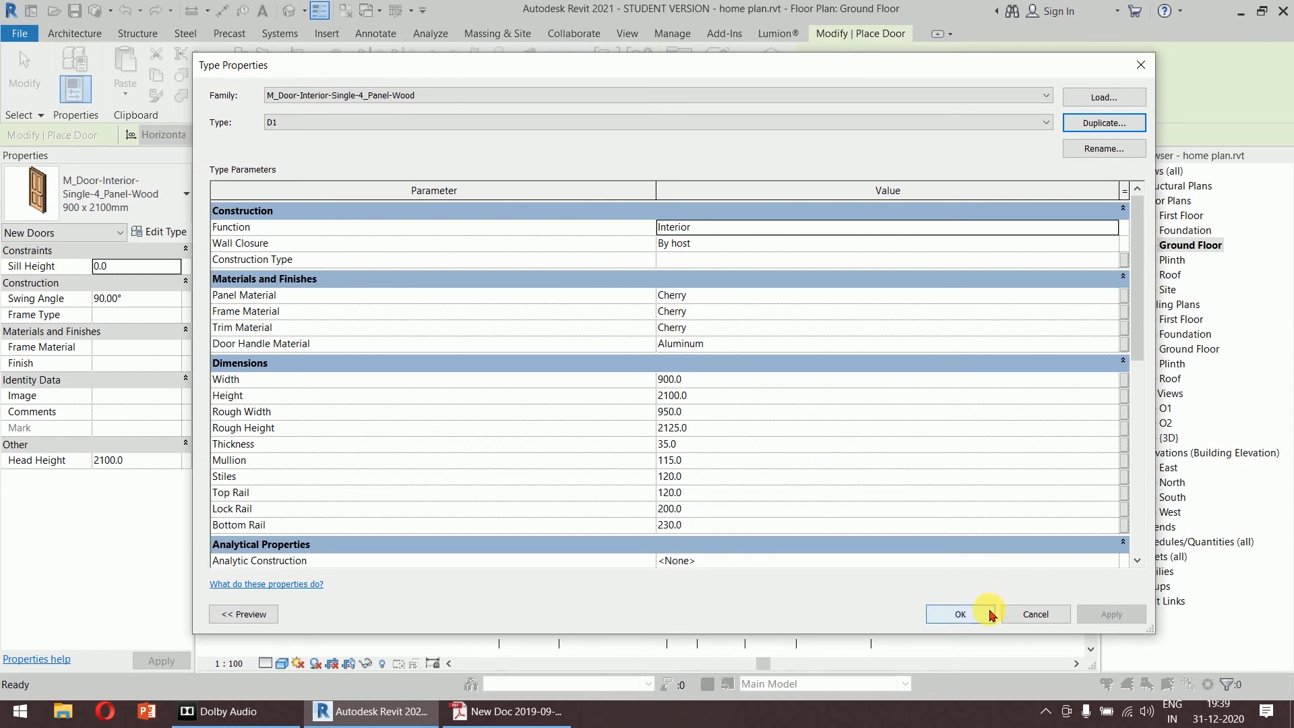
{"action": "left_click", "coordinate": [991, 613]}
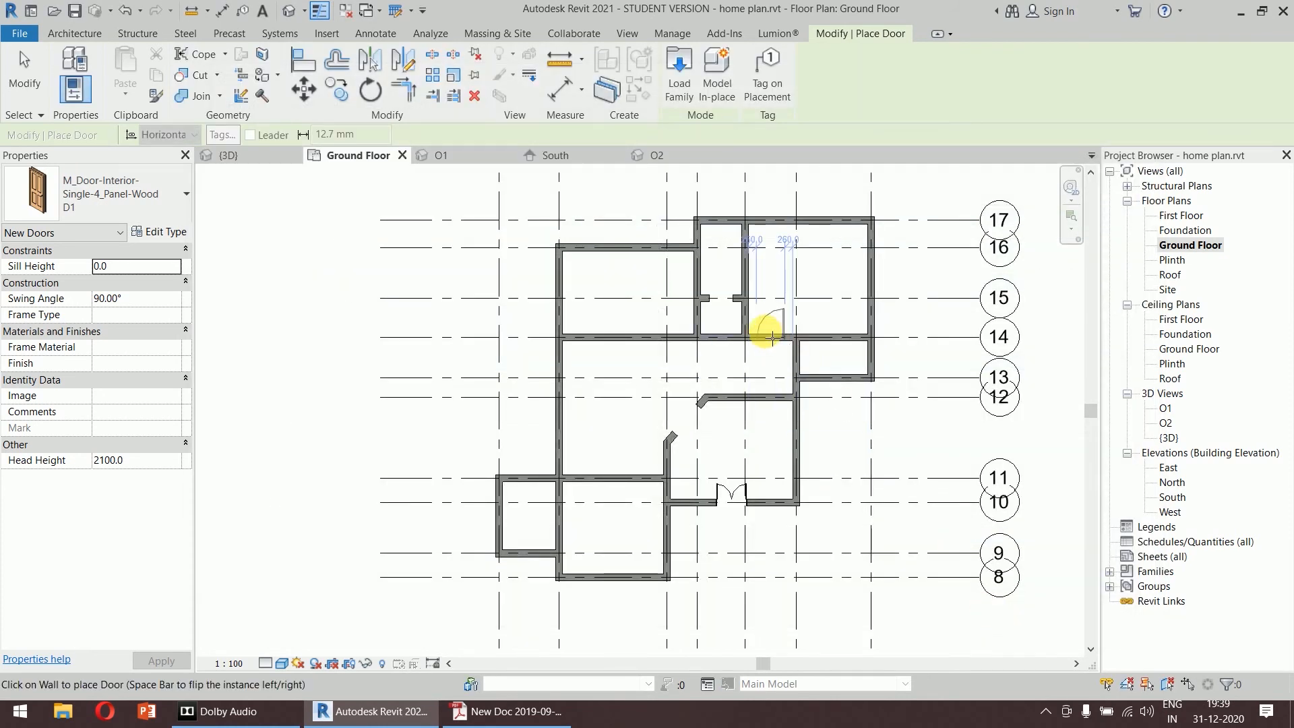
Switch to the reference PDF in Adobe Reader and check where the D1 doors sit and swing on the ground floor plan.
{"action": "left_click", "coordinate": [570, 711]}
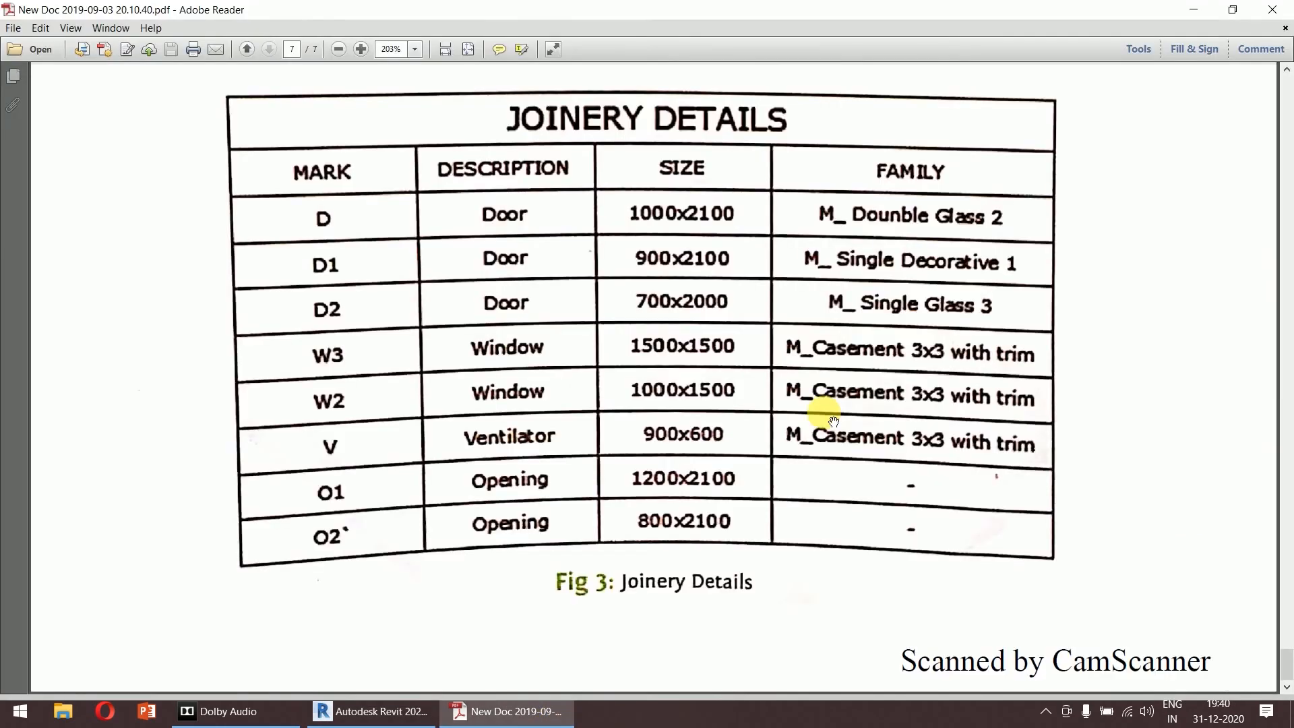
{"action": "scroll", "coordinate": [834, 421], "scroll_direction": "up", "scroll_amount": 20}
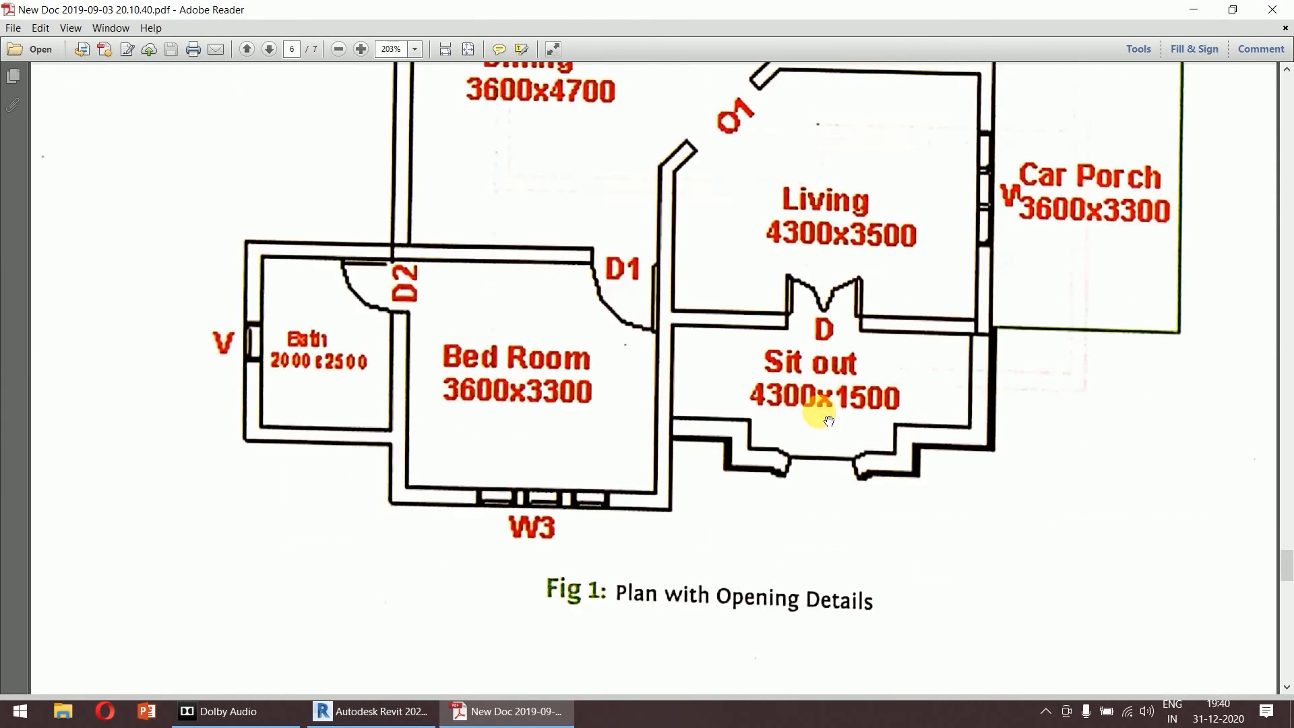
{"action": "scroll", "coordinate": [829, 421], "scroll_direction": "up", "scroll_amount": 6}
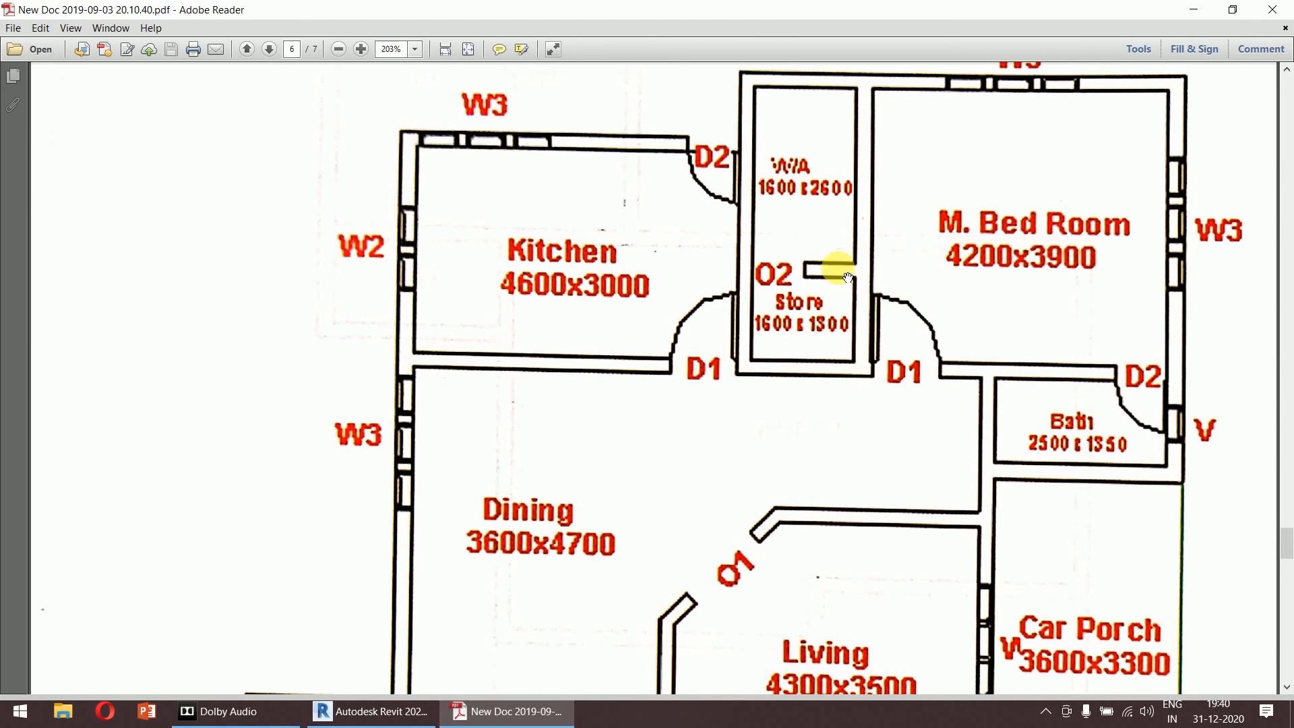
{"action": "scroll", "coordinate": [699, 347], "scroll_direction": "down", "scroll_amount": 5}
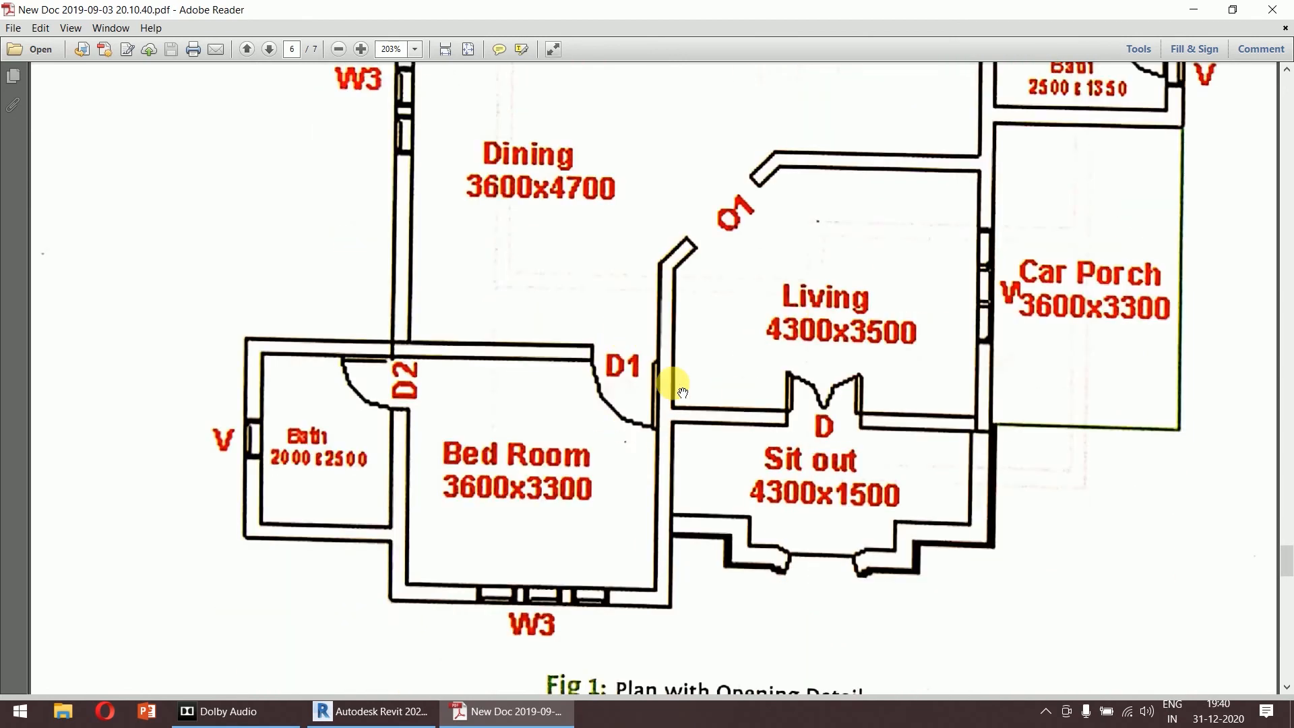
Back in Revit, place door D1 in the kitchen wall on grid 14, about 3420 mm from the outer wall, hinged beside the store and opening into the kitchen.
{"action": "left_click", "coordinate": [371, 711]}
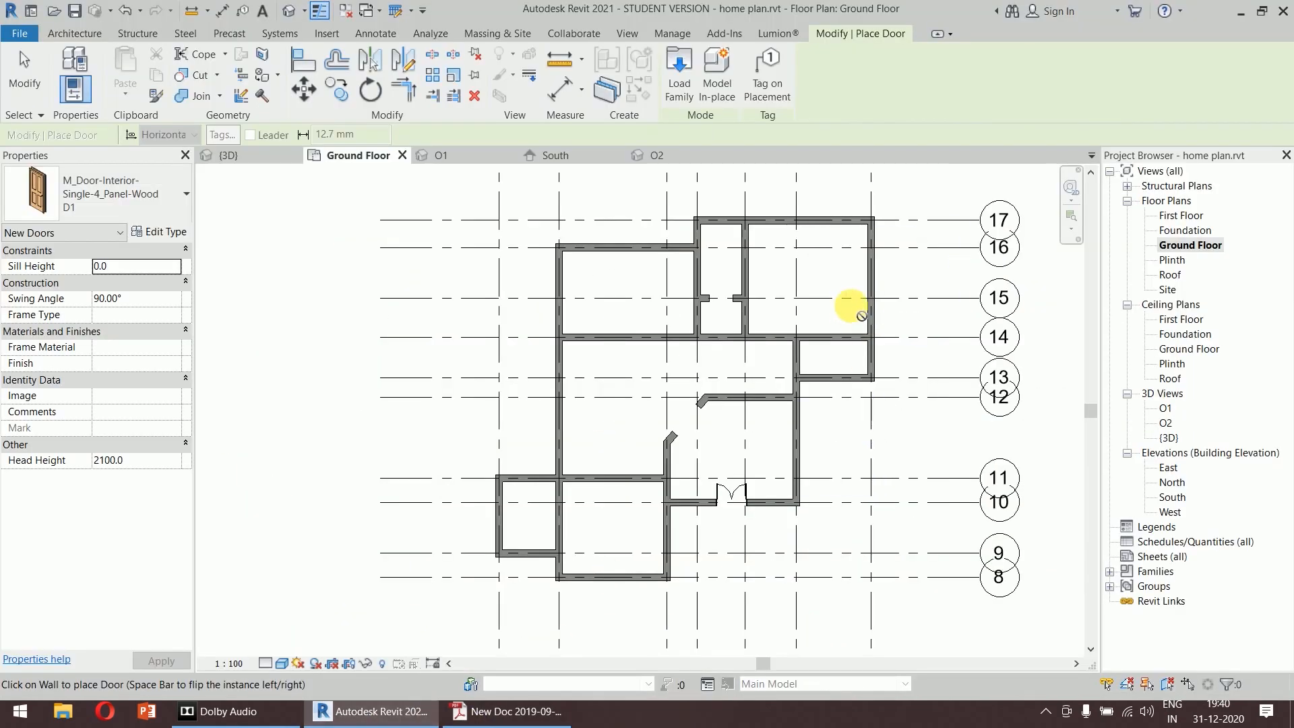
{"action": "scroll", "coordinate": [861, 316], "scroll_direction": "up", "scroll_amount": 4}
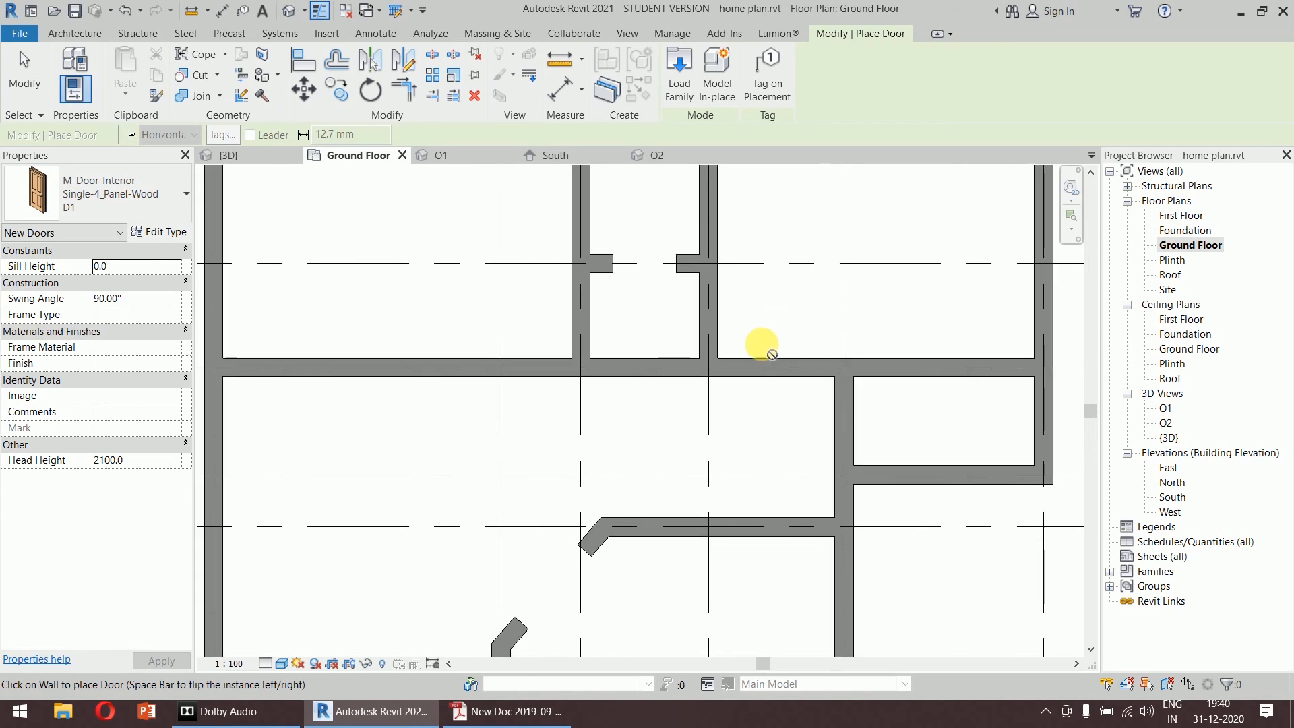
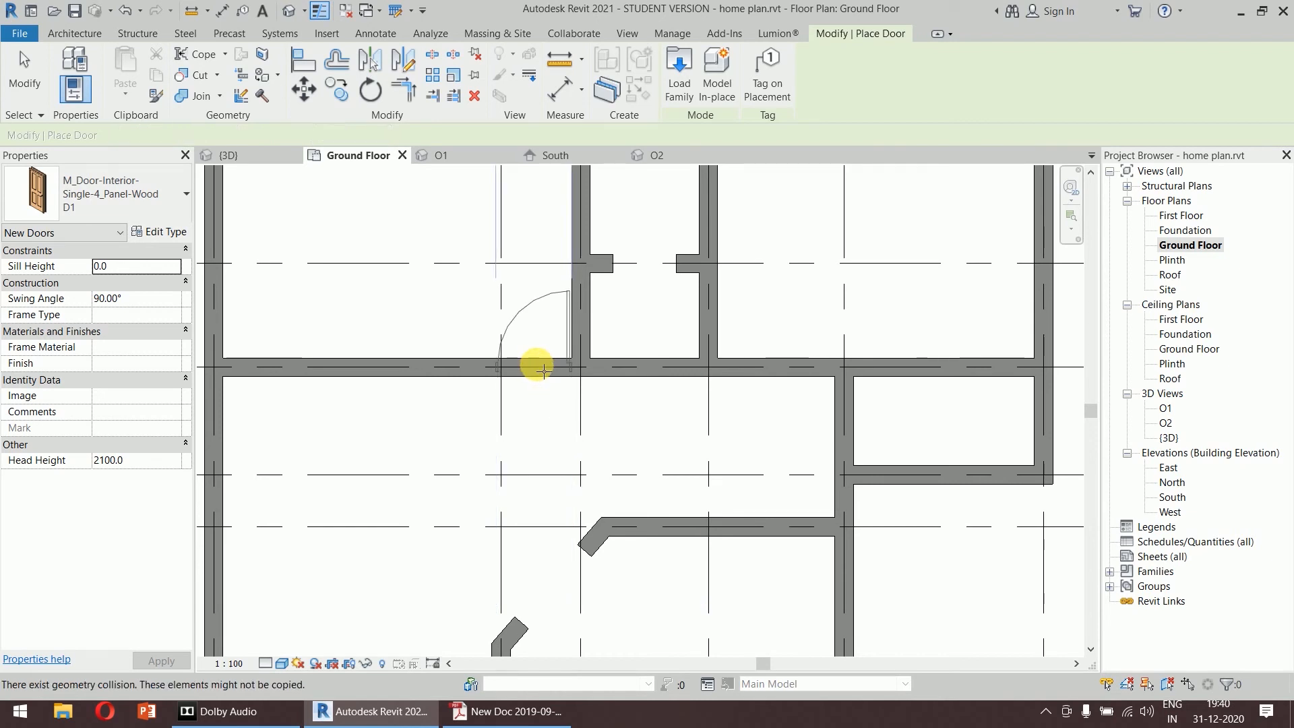
{"action": "left_click", "coordinate": [538, 364]}
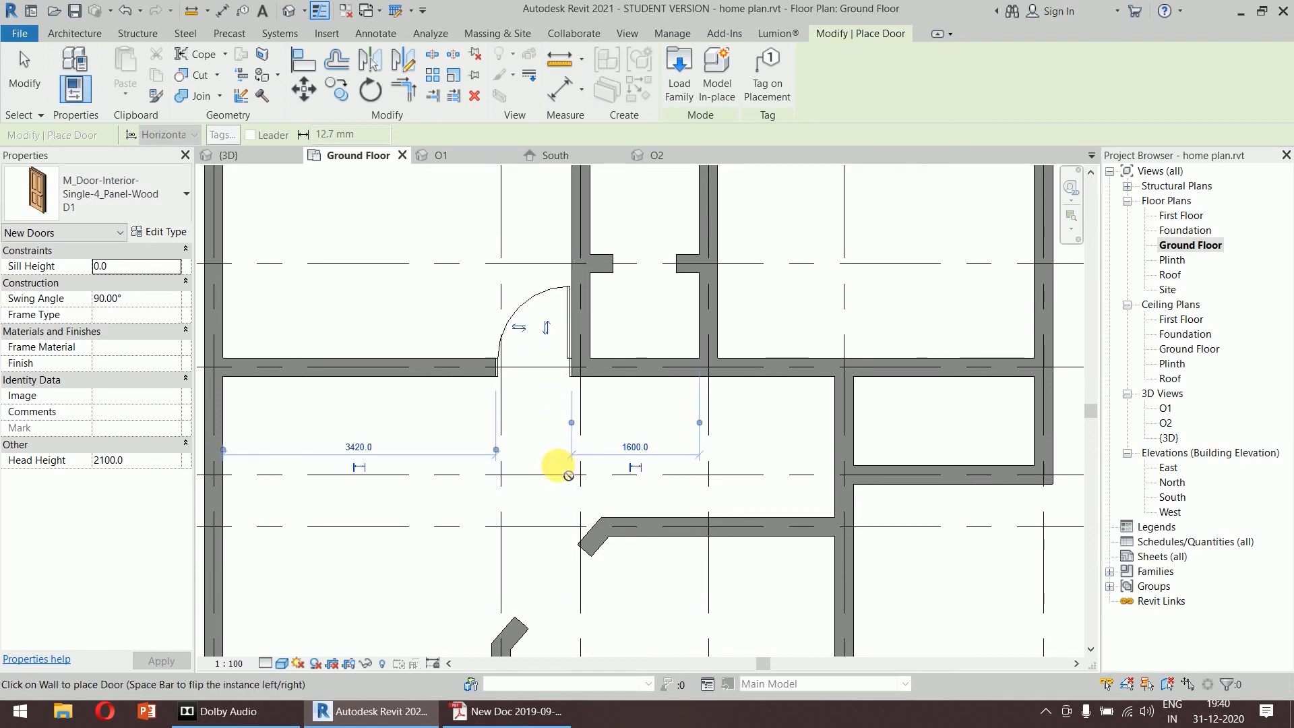
{"action": "key", "text": "Escape"}
{"action": "key", "text": "Escape"}
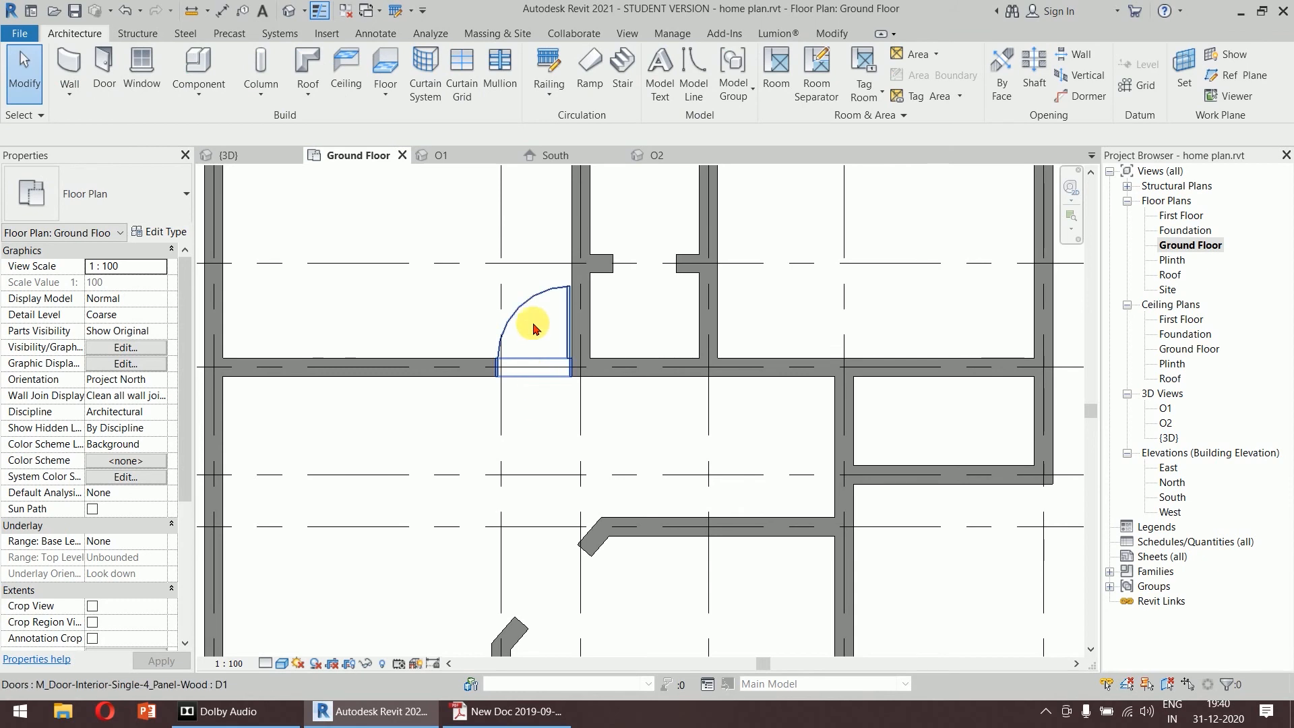
Try flipping the kitchen door's facing and hinge side, restore its swing into the kitchen and deselect it.
{"action": "left_click", "coordinate": [535, 333]}
{"action": "left_click", "coordinate": [547, 329]}
{"action": "left_click", "coordinate": [546, 406]}
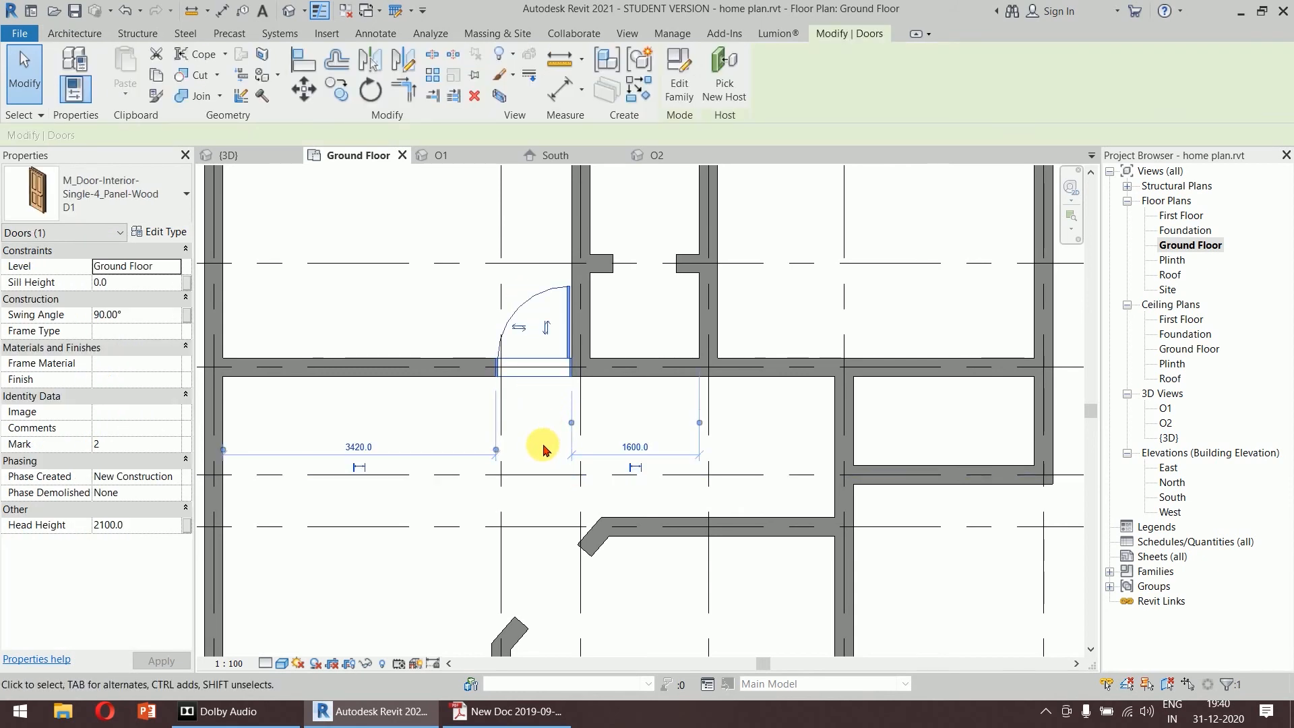
{"action": "left_click", "coordinate": [519, 331]}
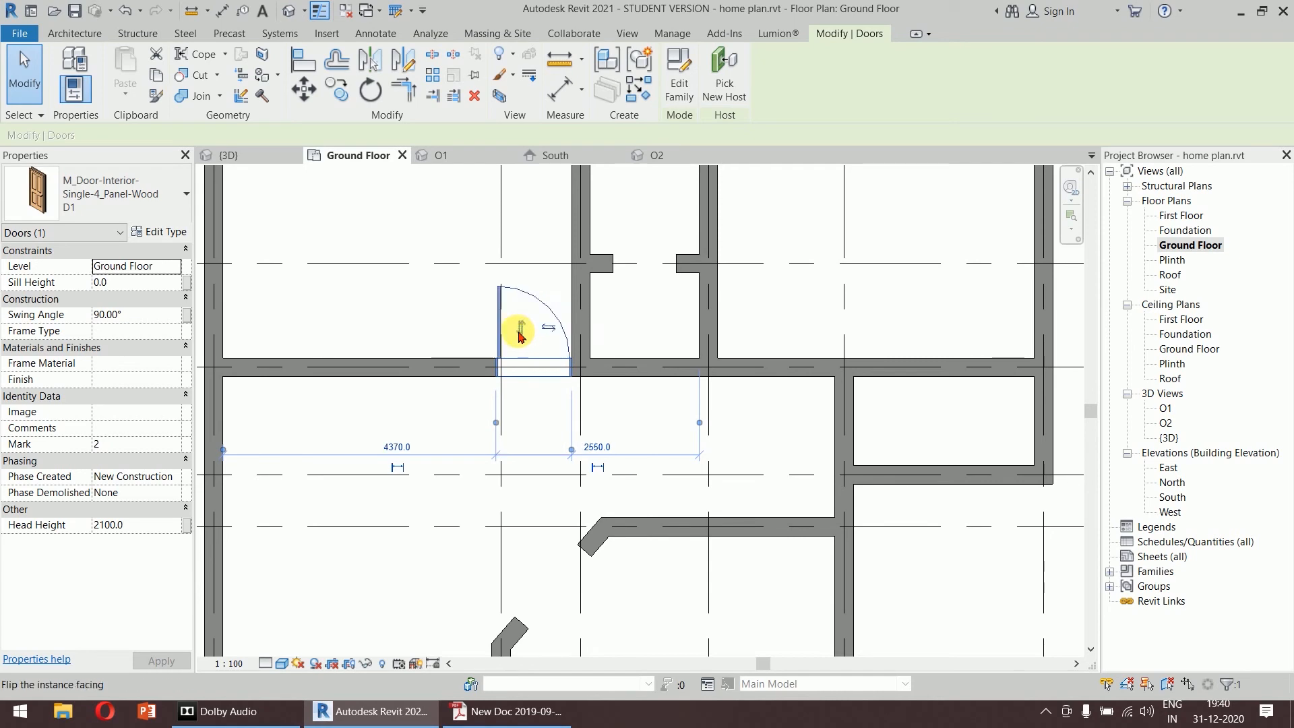
{"action": "left_click", "coordinate": [547, 332]}
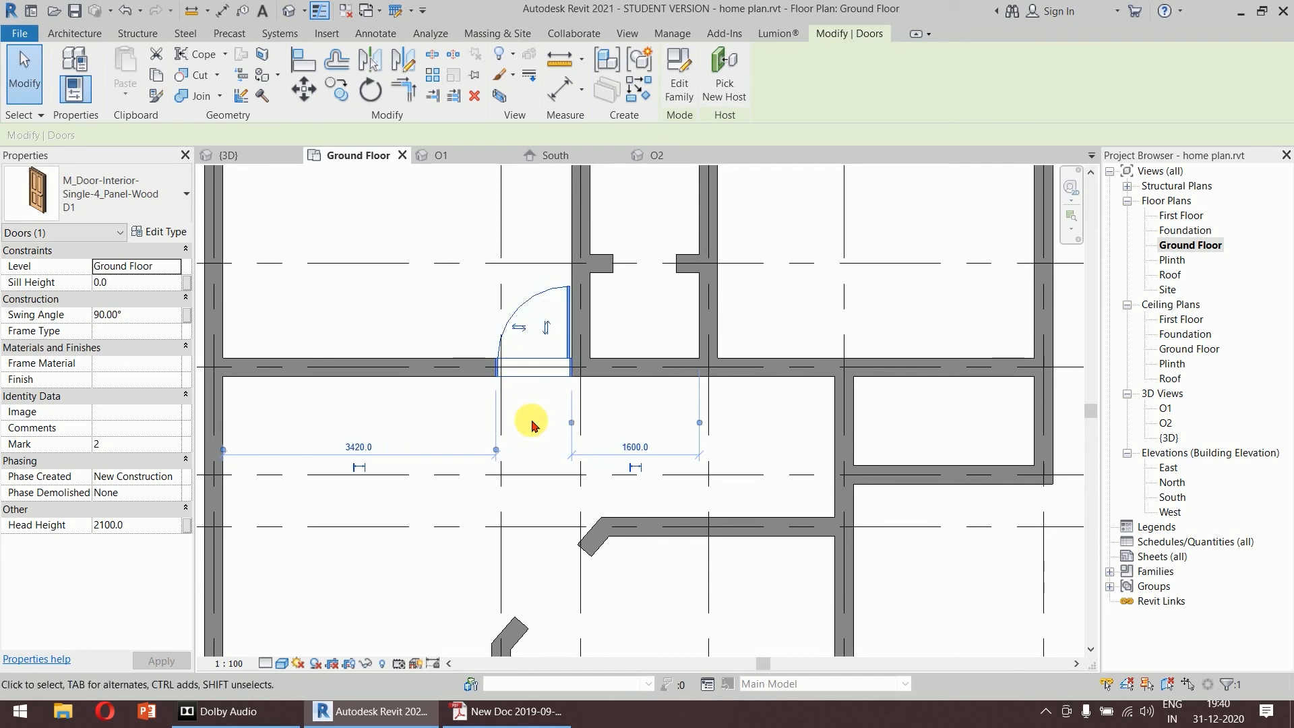
{"action": "left_click", "coordinate": [531, 425]}
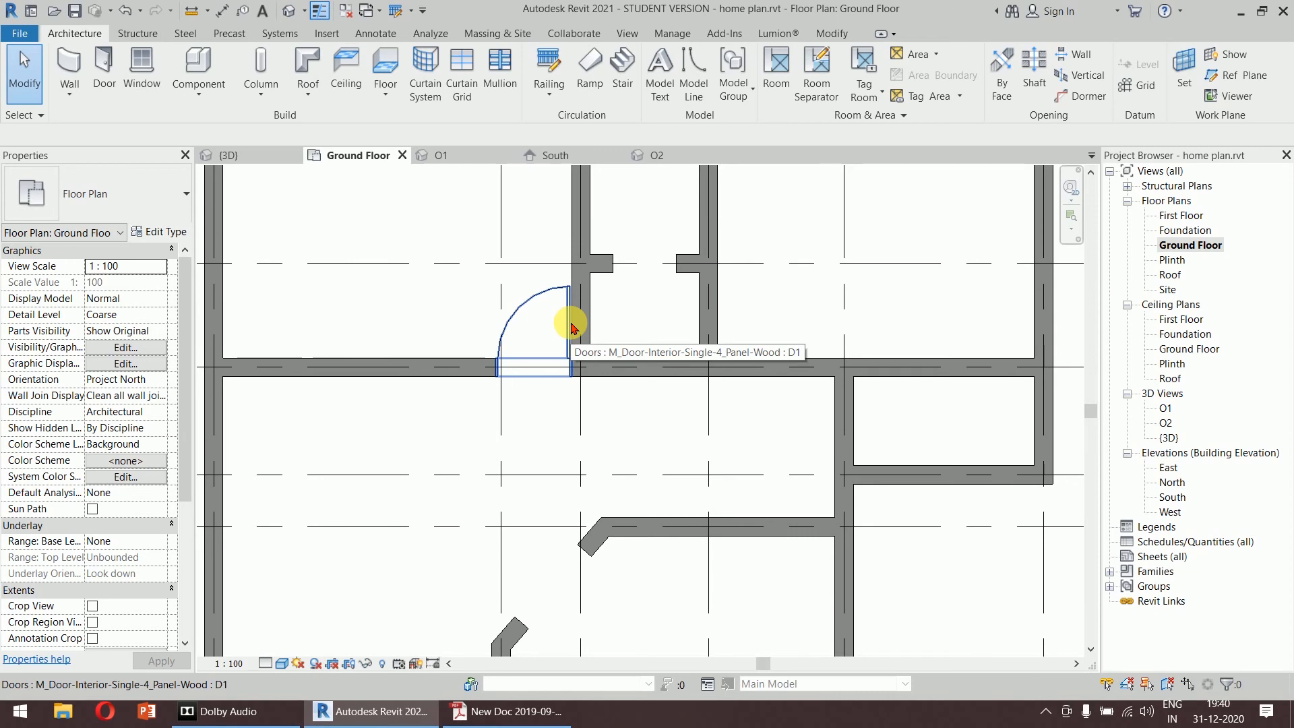
Place a D1 door in the master bedroom wall on grid 14, about 520 mm from the bath wall, hinged beside the store and opening into the bedroom.
{"action": "left_click", "coordinate": [103, 71]}
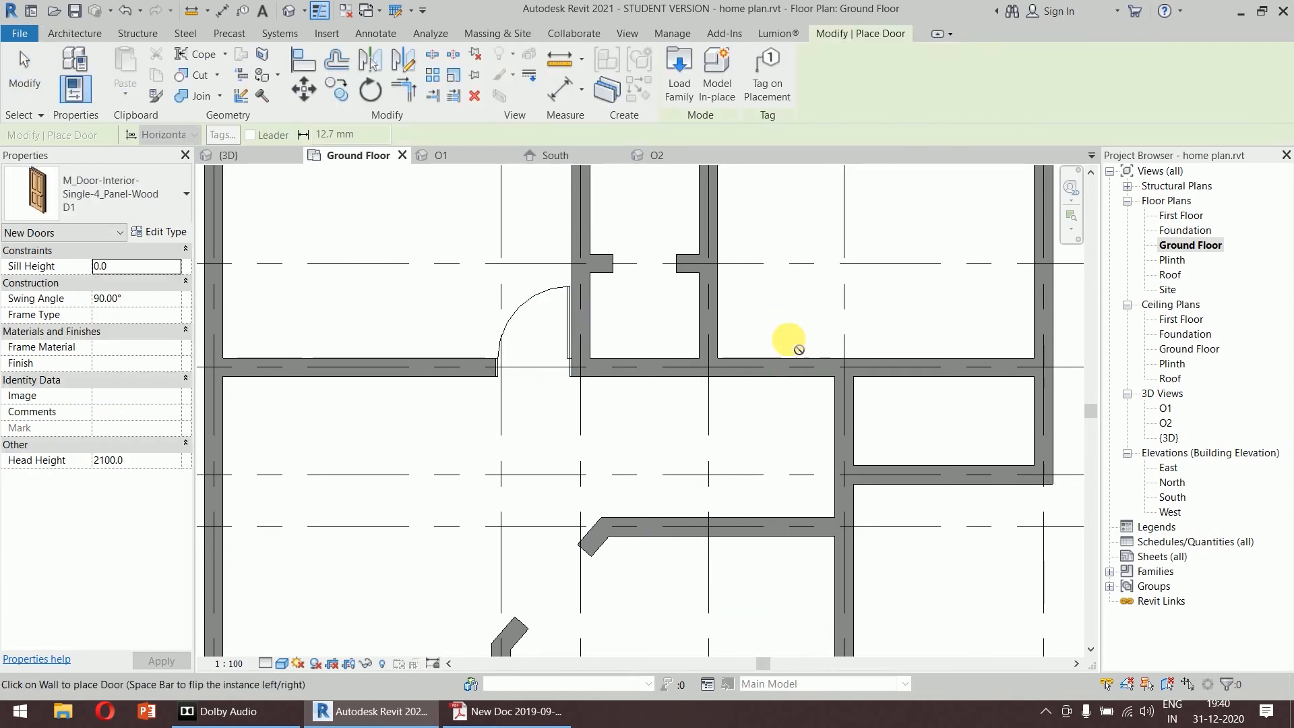
{"action": "scroll", "coordinate": [786, 341], "scroll_direction": "up", "scroll_amount": 2}
{"action": "middle_click_drag", "start_coordinate": [799, 350], "coordinate": [731, 438]}
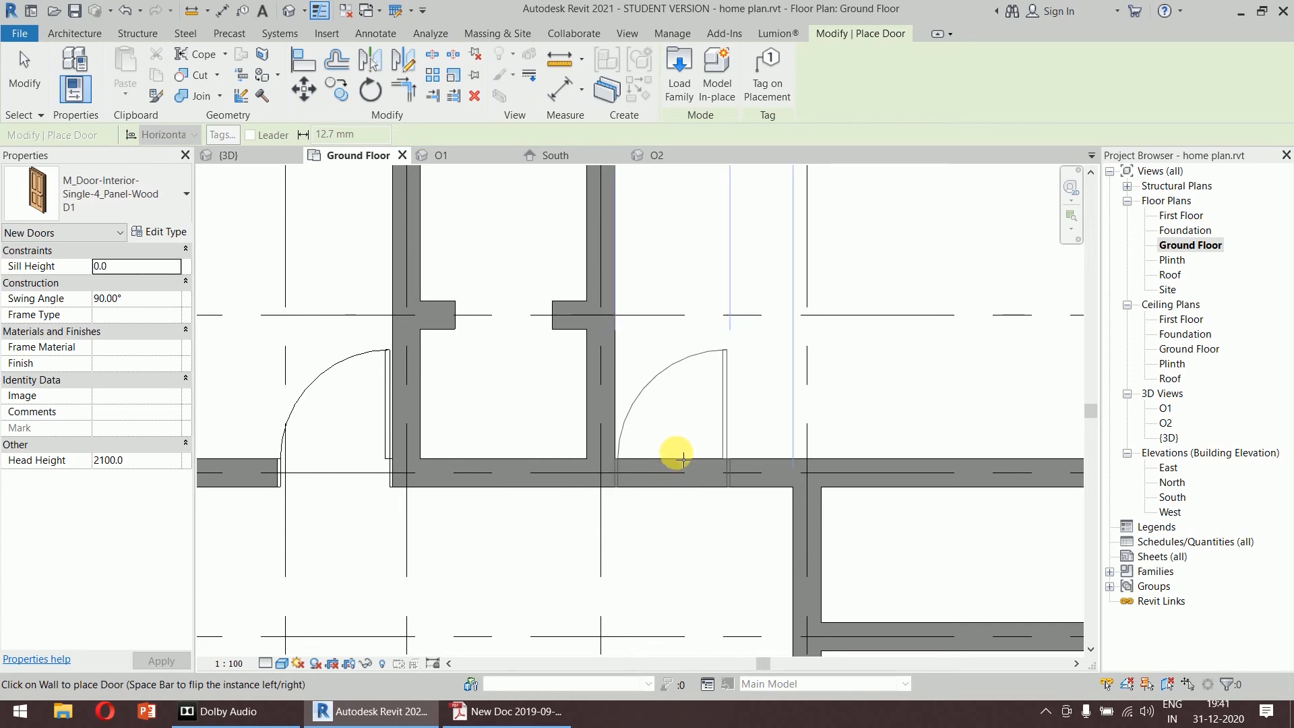
{"action": "key", "text": "space"}
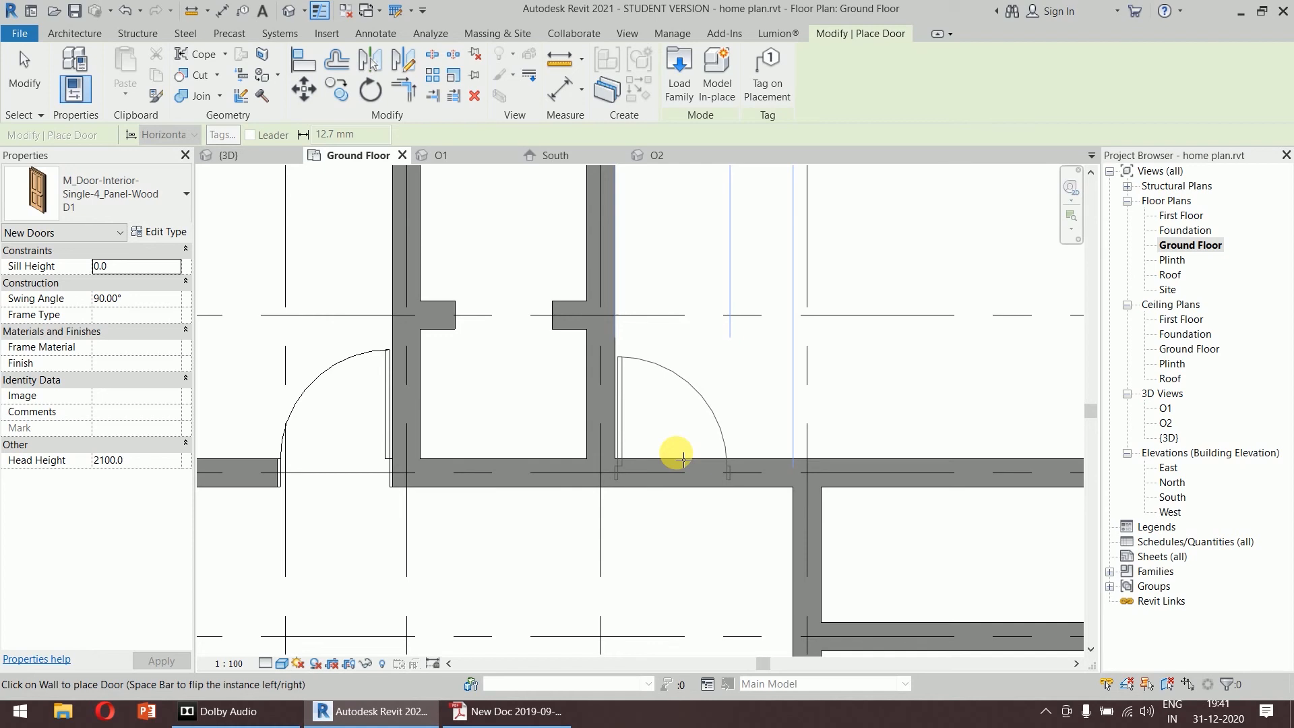
{"action": "key", "text": "space"}
{"action": "key", "text": "space"}
{"action": "key", "text": "space"}
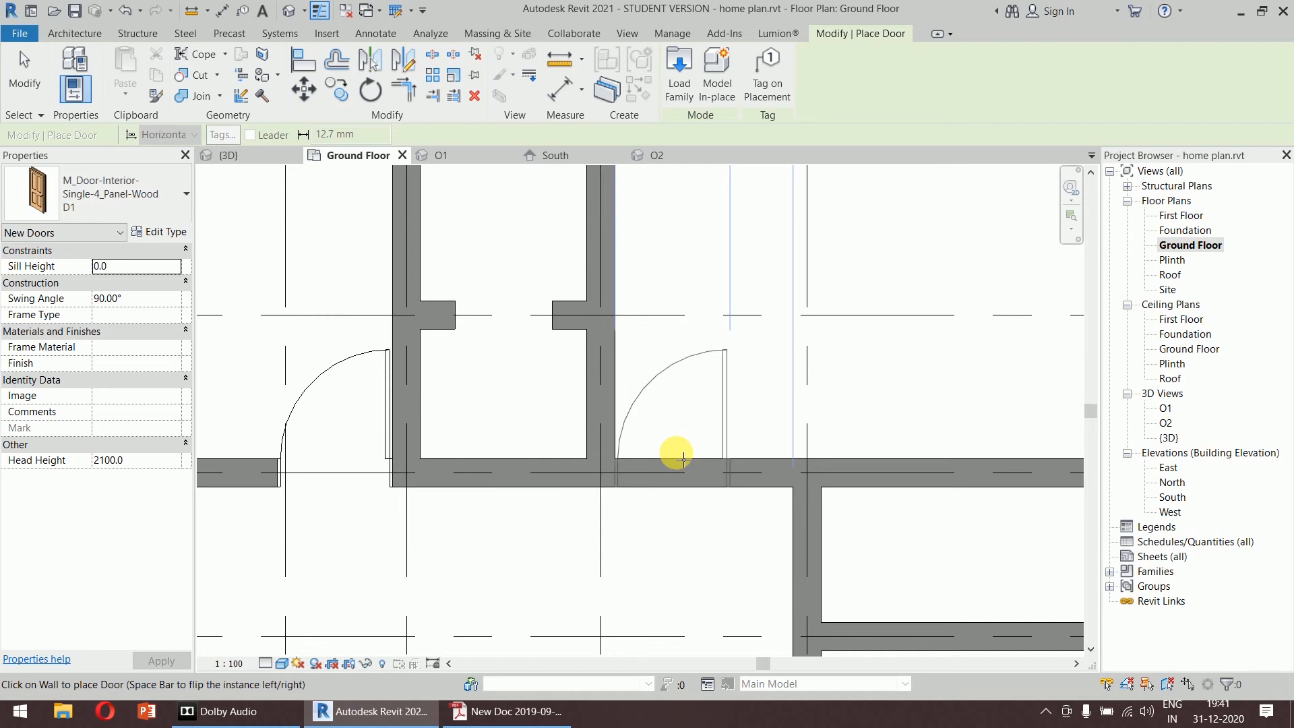
{"action": "key", "text": "space"}
{"action": "key", "text": "space"}
{"action": "key", "text": "space"}
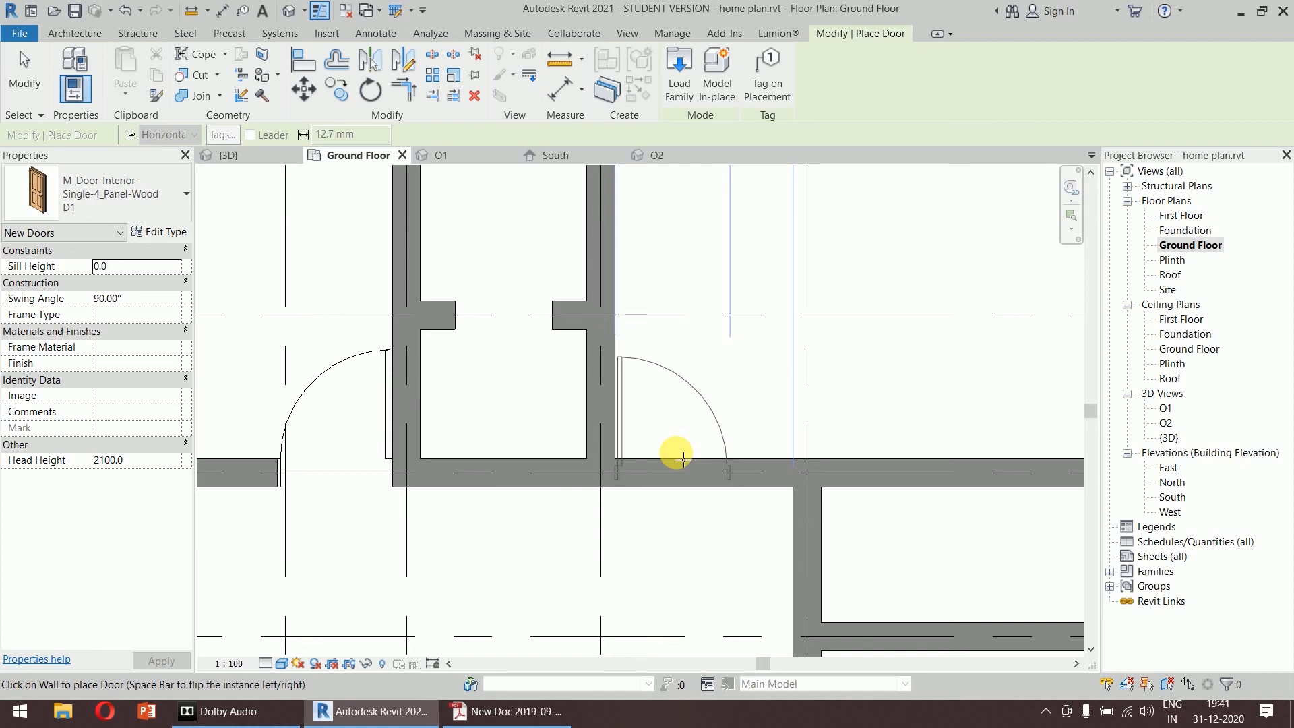
{"action": "left_click", "coordinate": [683, 459]}
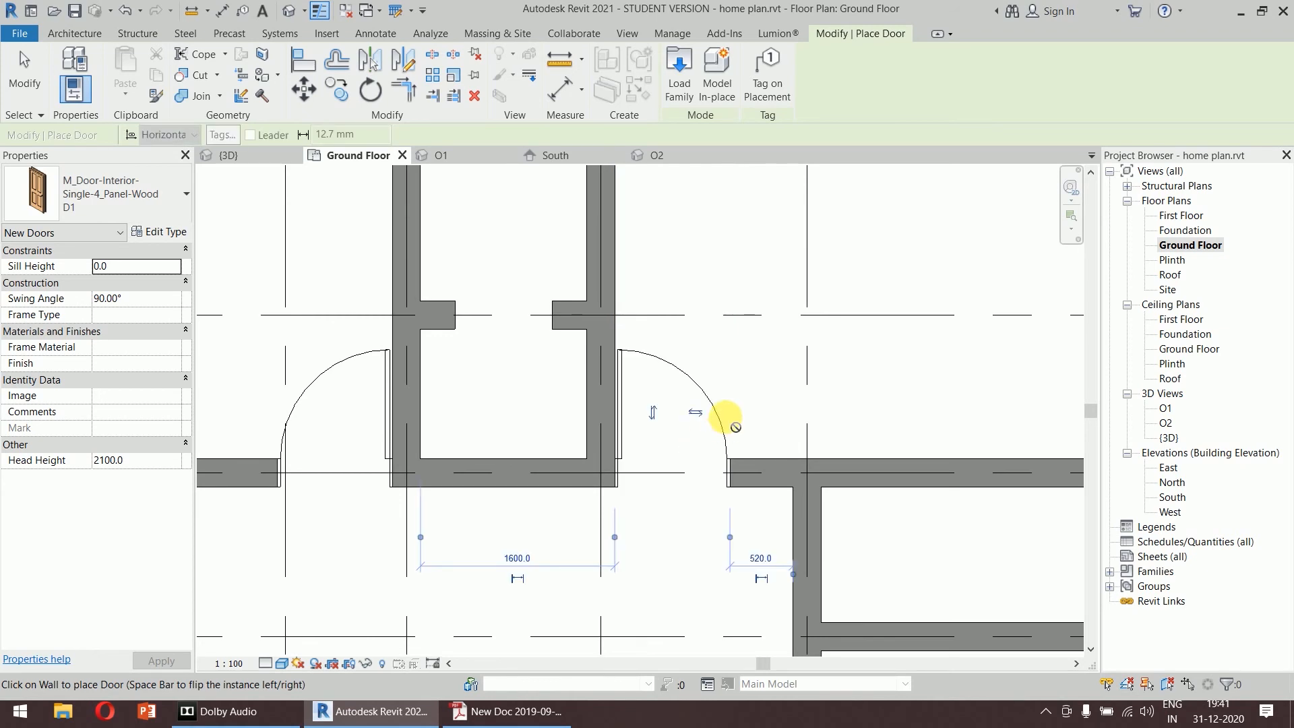
Place a D1 door in the bedroom wall on grid 11, about 2420 mm from the outer wall, hinged beside the living room and opening into the bedroom.
{"action": "scroll", "coordinate": [735, 426], "scroll_direction": "down", "scroll_amount": 6}
{"action": "middle_click_drag", "start_coordinate": [693, 454], "coordinate": [705, 225]}
{"action": "scroll", "coordinate": [635, 339], "scroll_direction": "up", "scroll_amount": 5}
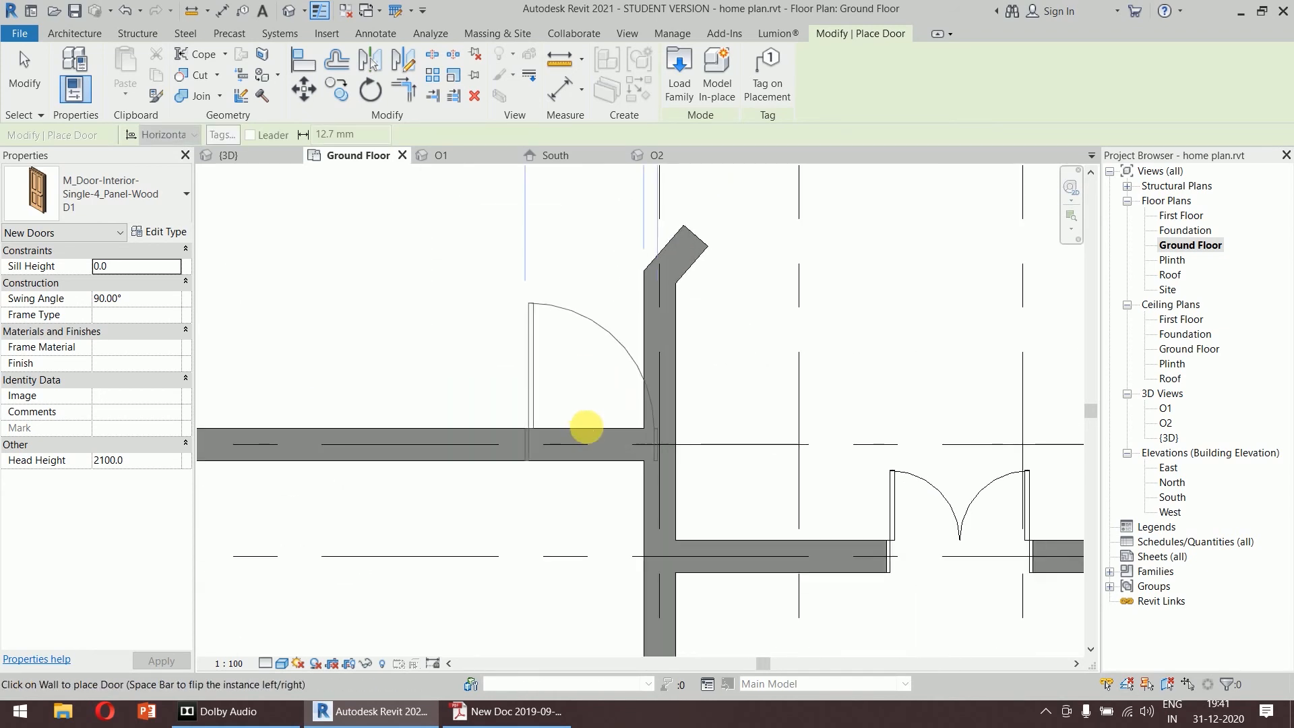
{"action": "key", "text": "space"}
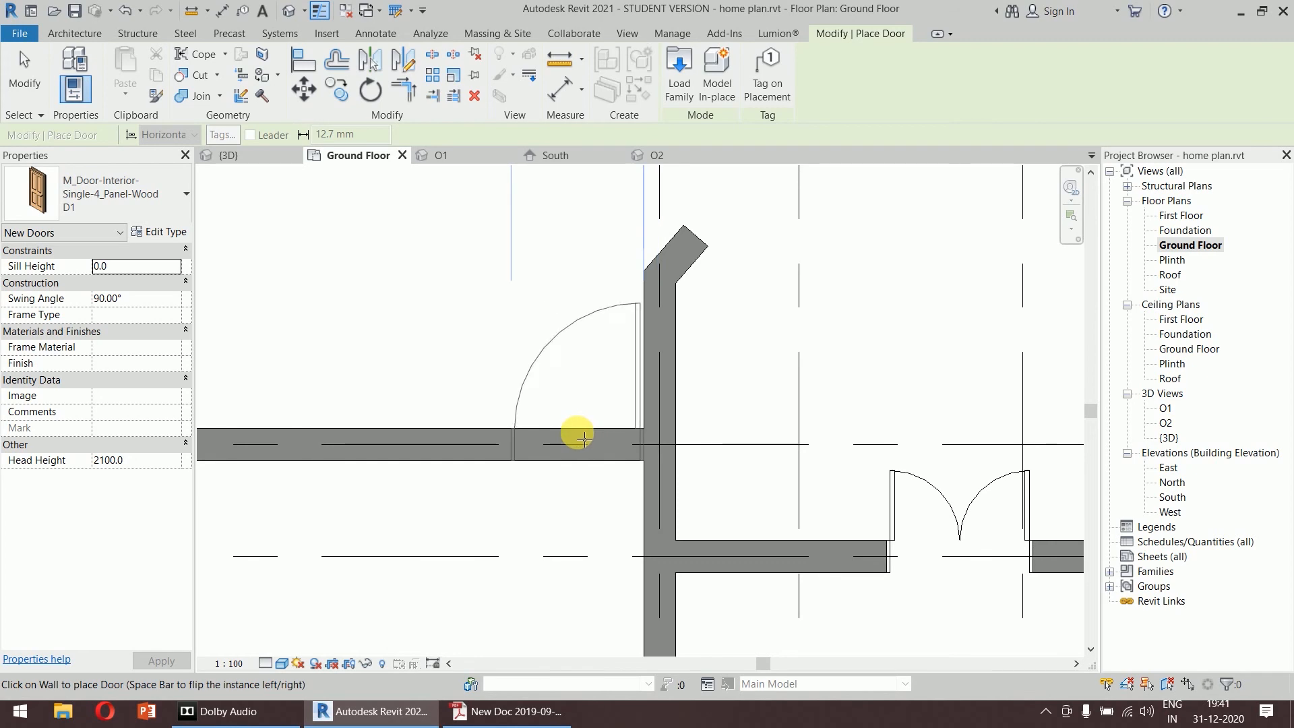
{"action": "key", "text": "space"}
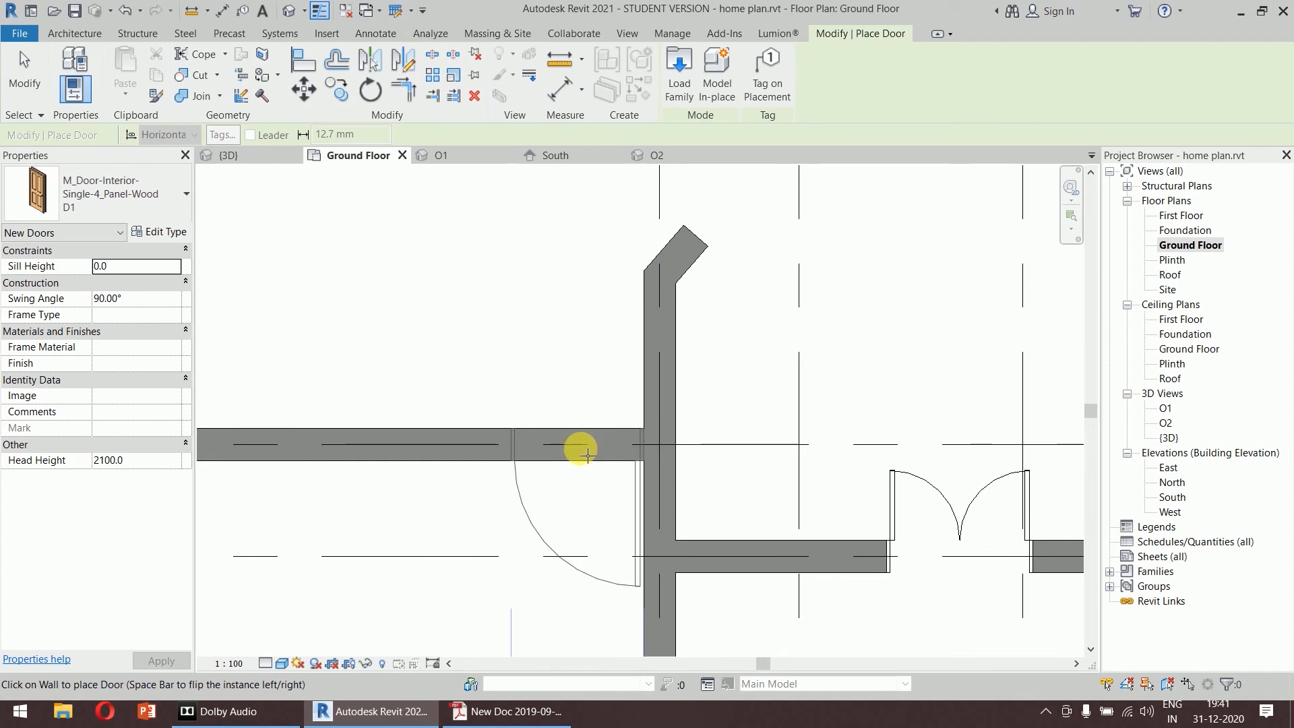
{"action": "left_click", "coordinate": [581, 451]}
{"action": "scroll", "coordinate": [598, 325], "scroll_direction": "down", "scroll_amount": 5}
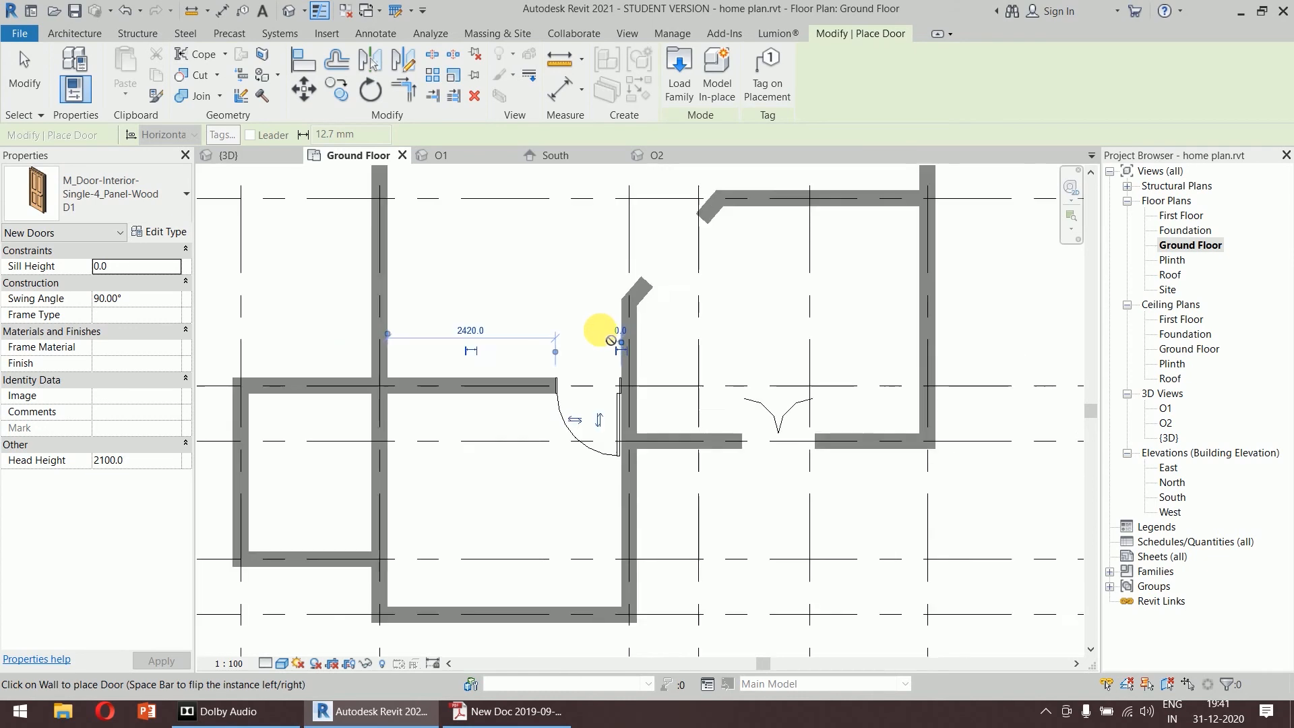
{"action": "scroll", "coordinate": [631, 294], "scroll_direction": "down", "scroll_amount": 3}
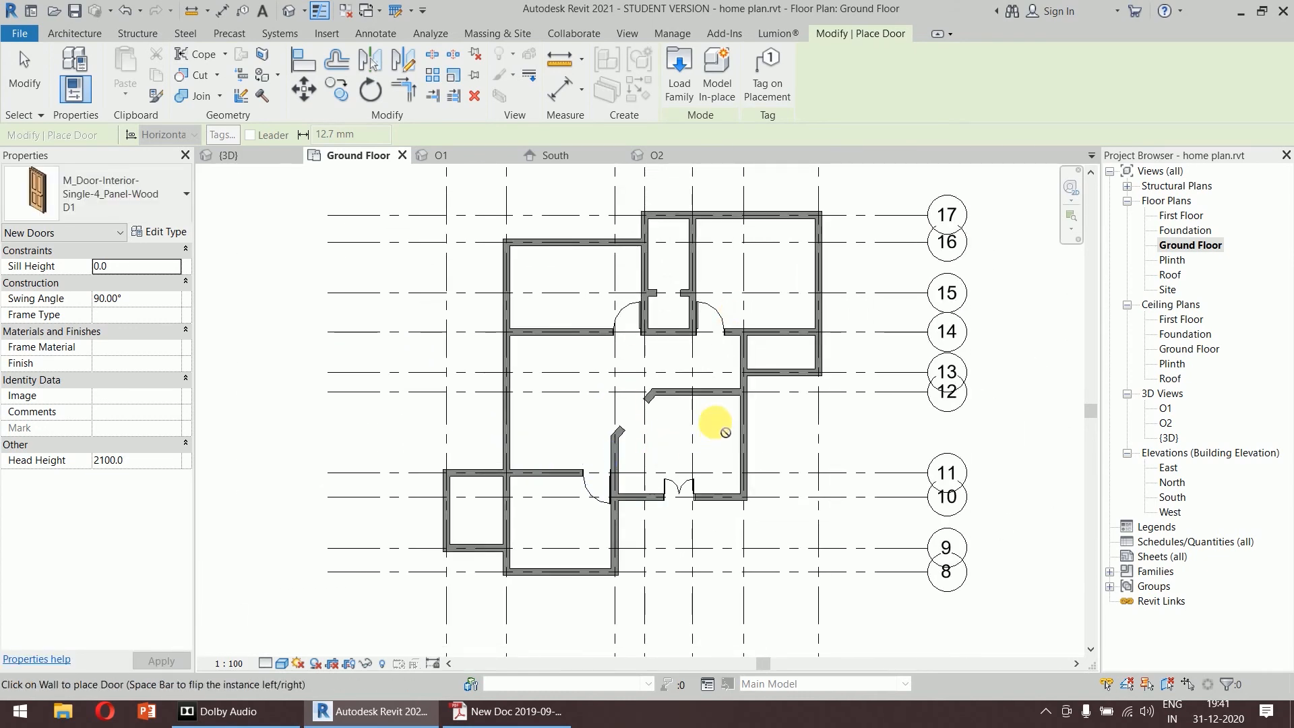
{"action": "key", "text": "Escape"}
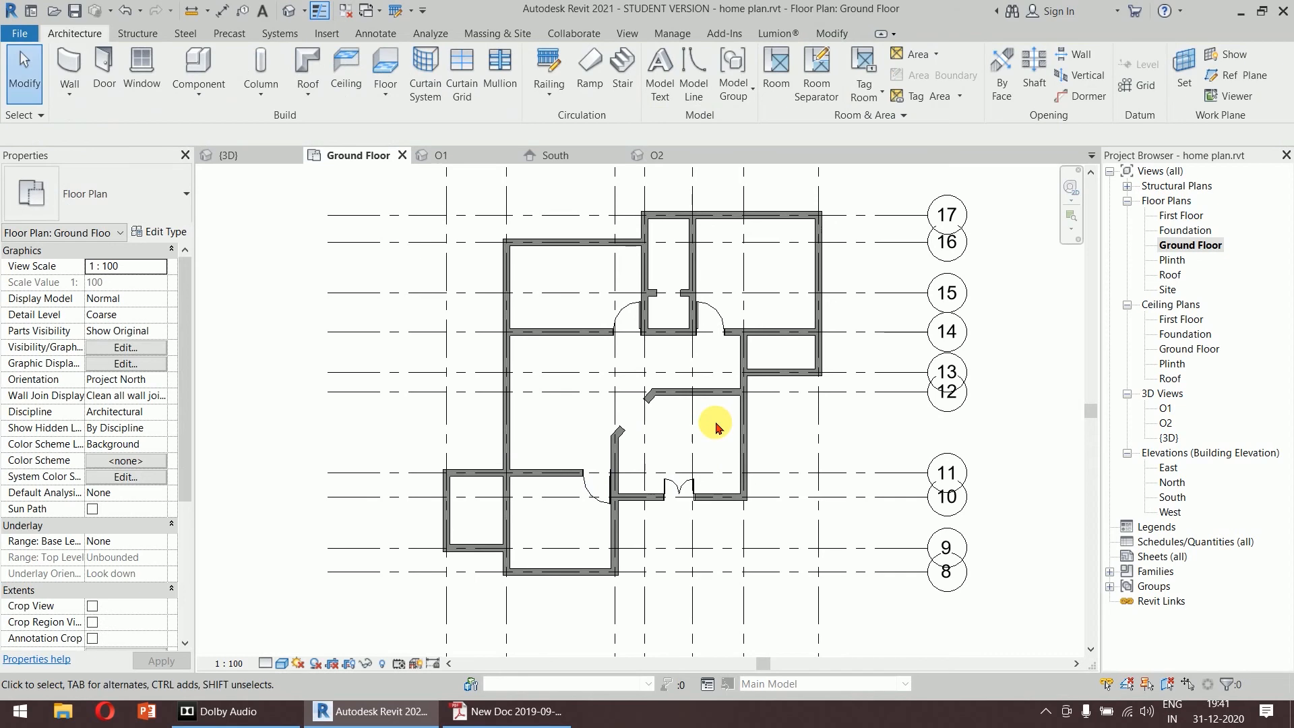
Switch to the reference PDF in Adobe Reader and check the D2 doors' positions and swings on the plan and their size in the joinery details.
{"action": "left_click", "coordinate": [507, 711]}
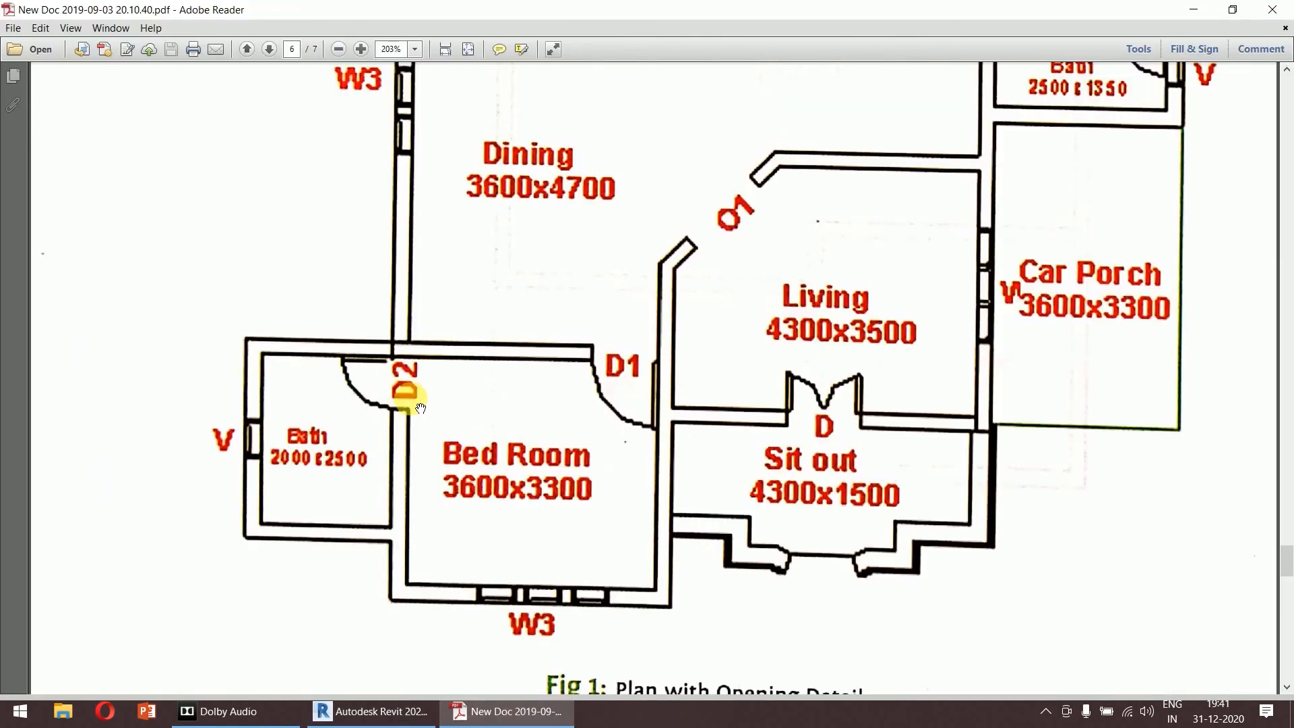
{"action": "scroll", "coordinate": [414, 395], "scroll_direction": "up", "scroll_amount": 5}
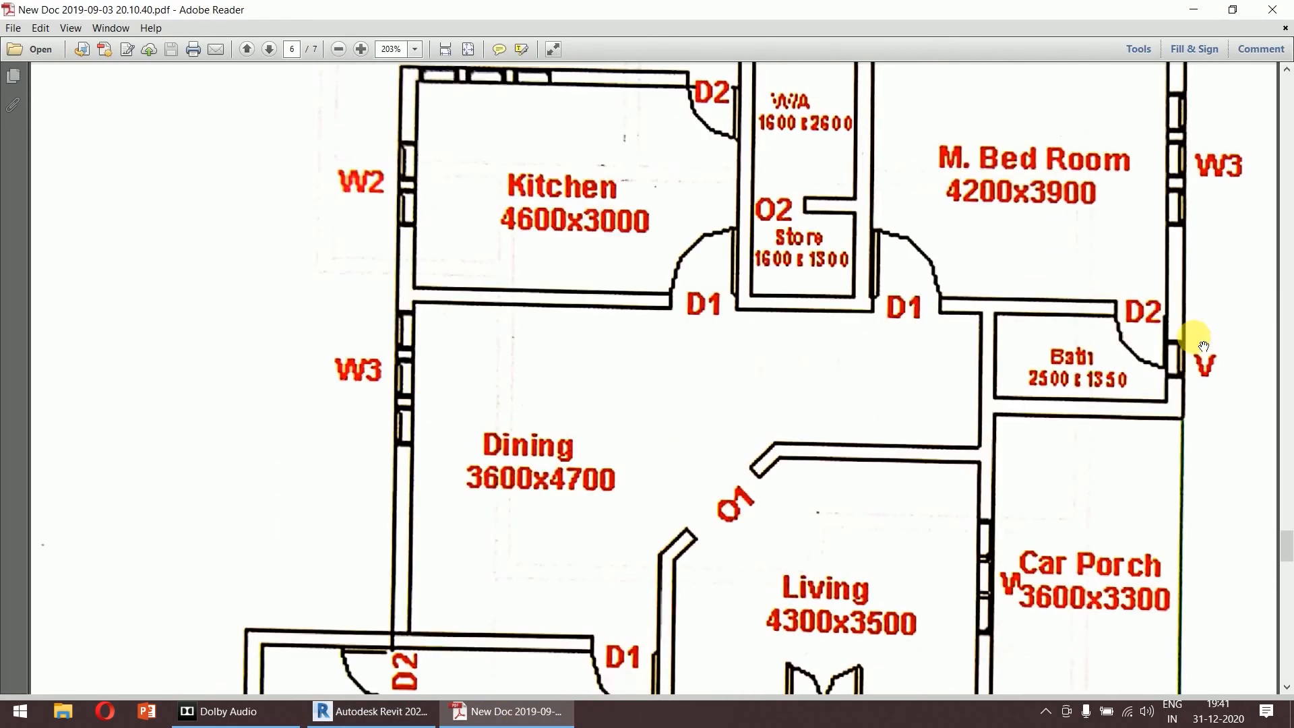
{"action": "scroll", "coordinate": [873, 229], "scroll_direction": "up", "scroll_amount": 2}
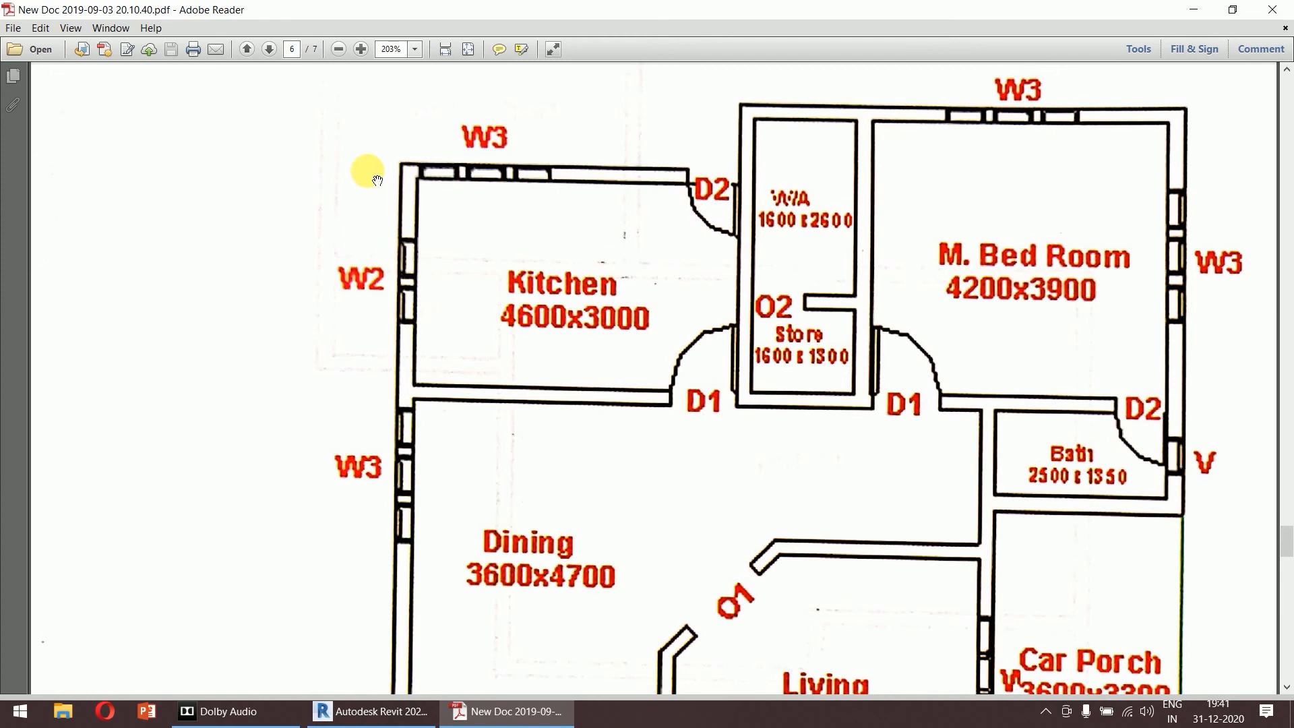
{"action": "scroll", "coordinate": [860, 371], "scroll_direction": "down", "scroll_amount": 3}
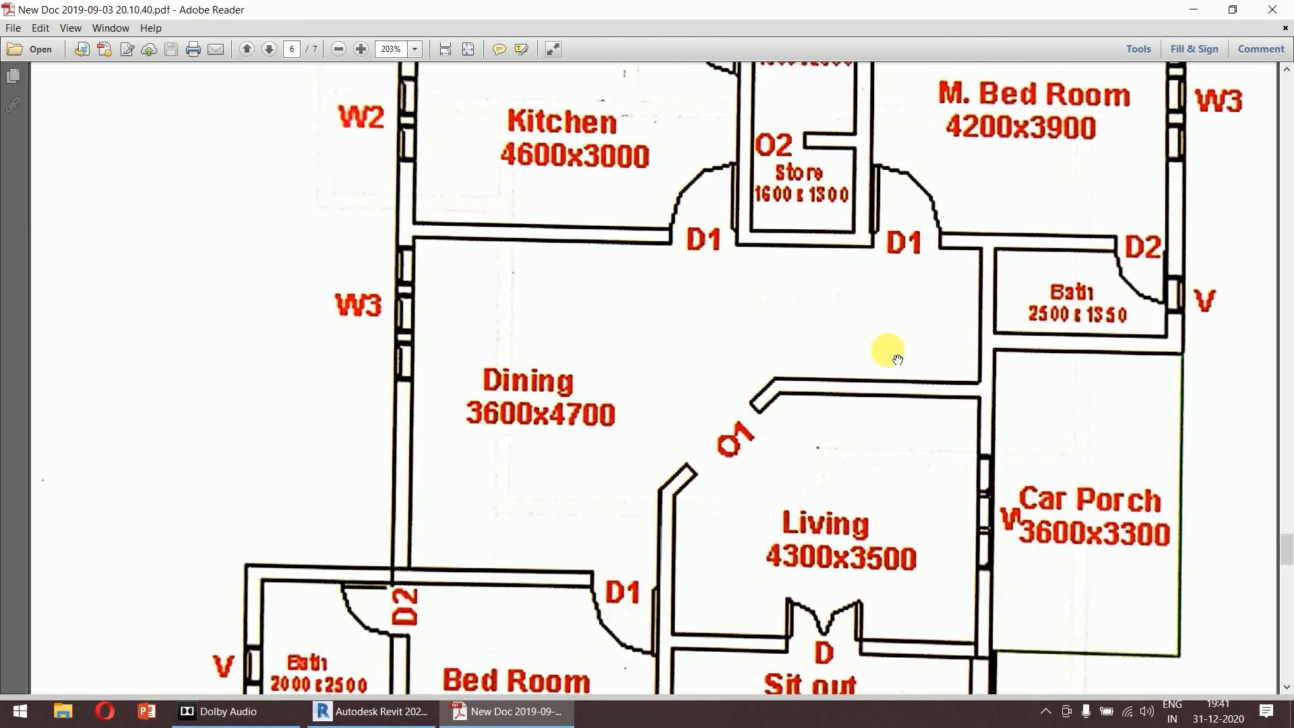
{"action": "scroll", "coordinate": [877, 364], "scroll_direction": "down", "scroll_amount": 3}
{"action": "scroll", "coordinate": [701, 330], "scroll_direction": "up", "scroll_amount": 3}
{"action": "scroll", "coordinate": [698, 324], "scroll_direction": "up", "scroll_amount": 5}
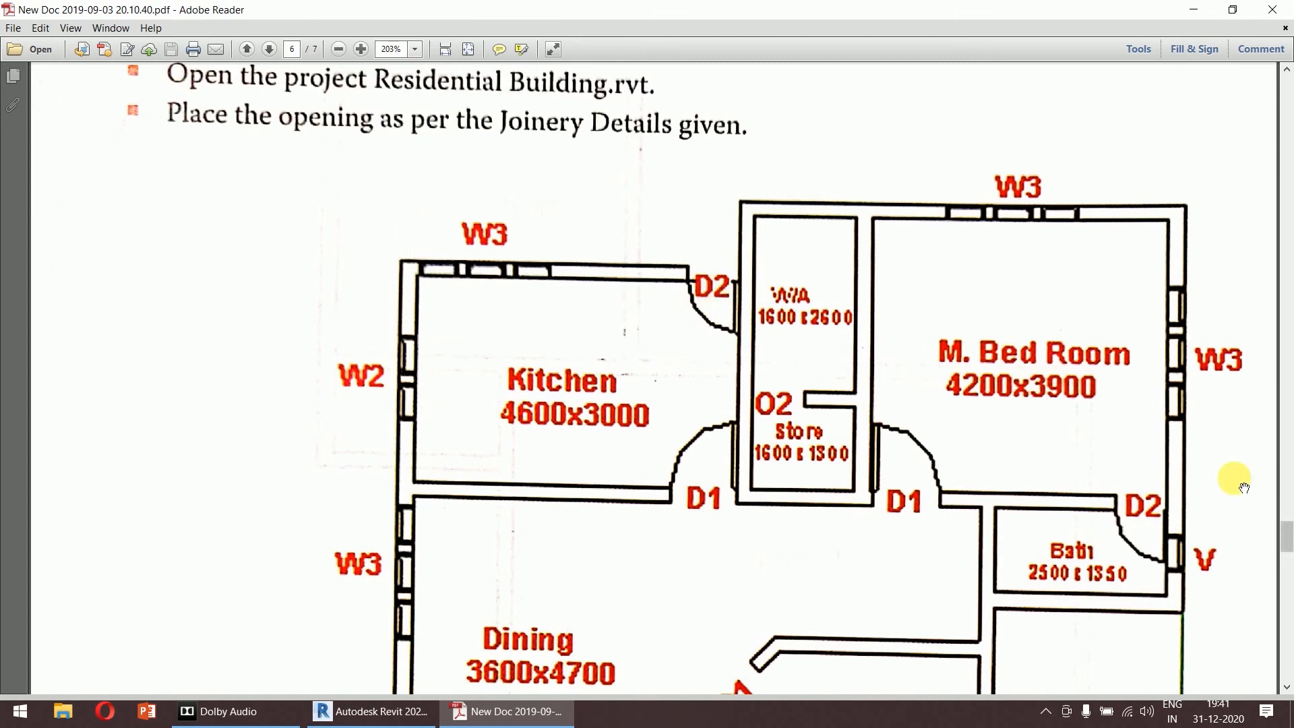
{"action": "left_click_drag", "start_coordinate": [1288, 542], "coordinate": [1289, 563]}
{"action": "left_click_drag", "start_coordinate": [1286, 609], "coordinate": [1287, 667]}
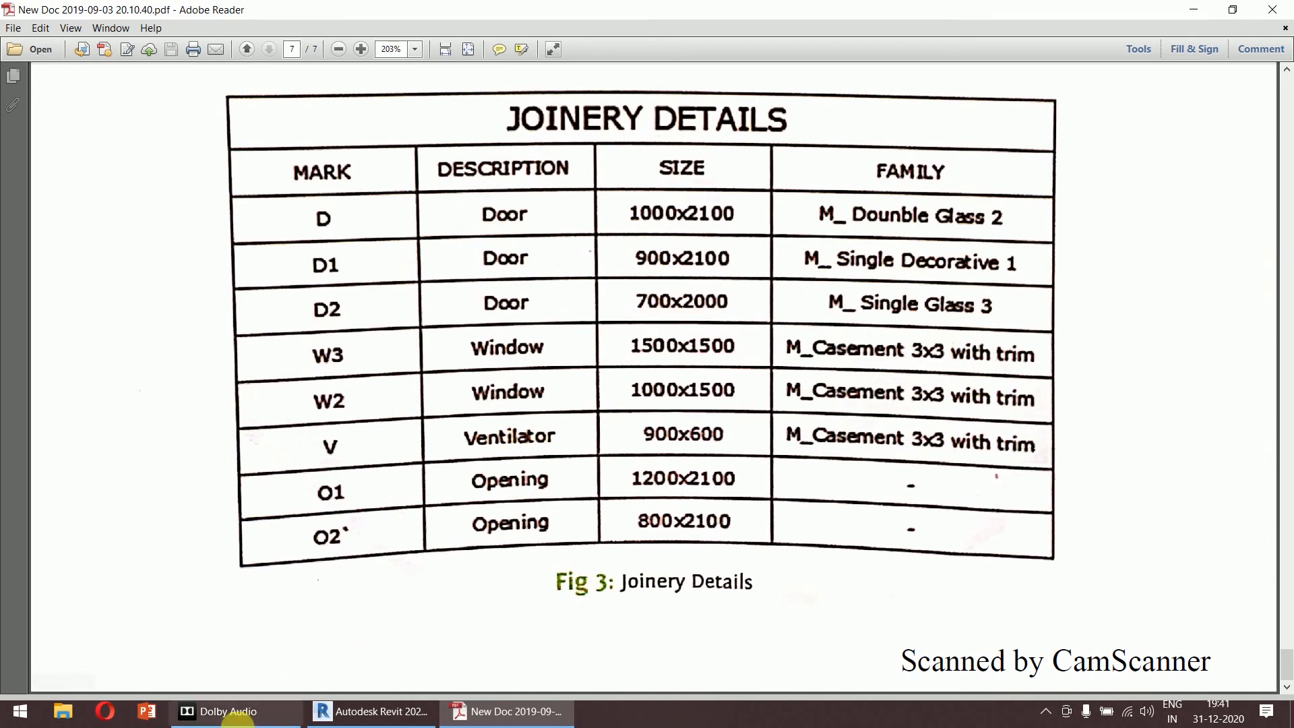
Return to Revit and start a new door using the M_Single-Flush 0762 x 2032mm type instead of loading another family.
{"action": "left_click", "coordinate": [387, 720]}
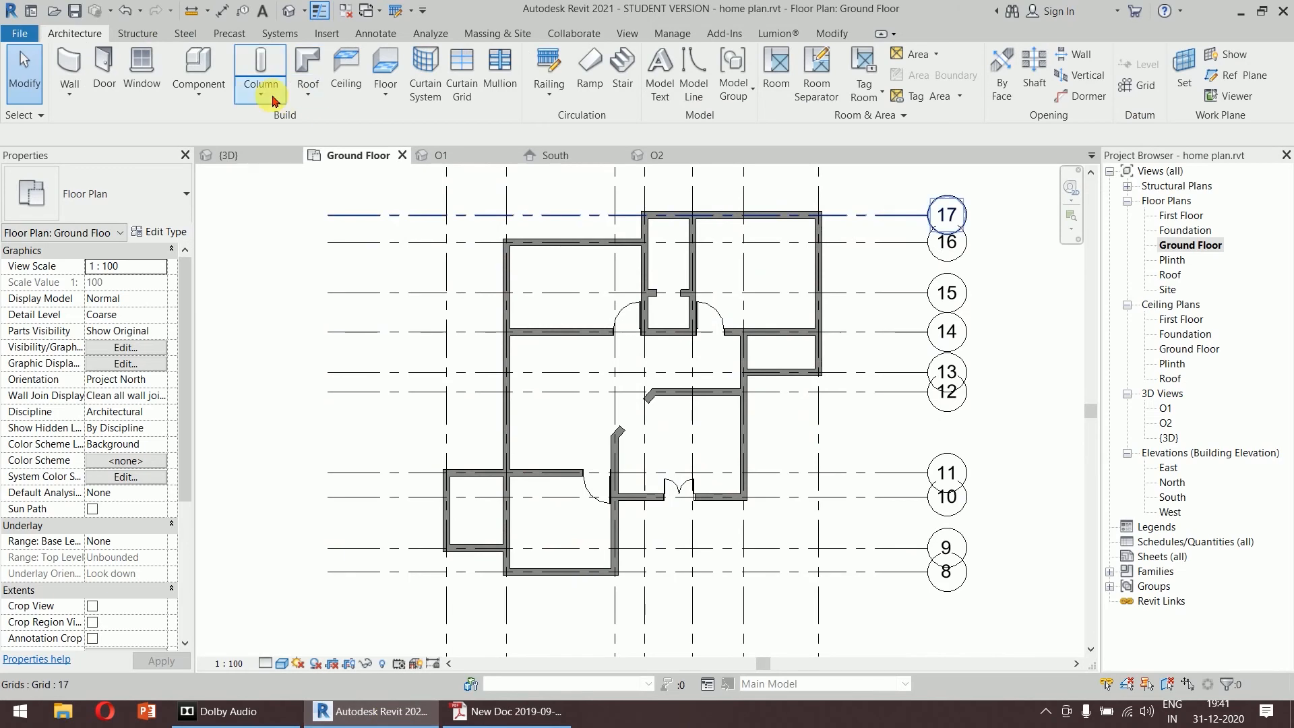
{"action": "left_click", "coordinate": [108, 74]}
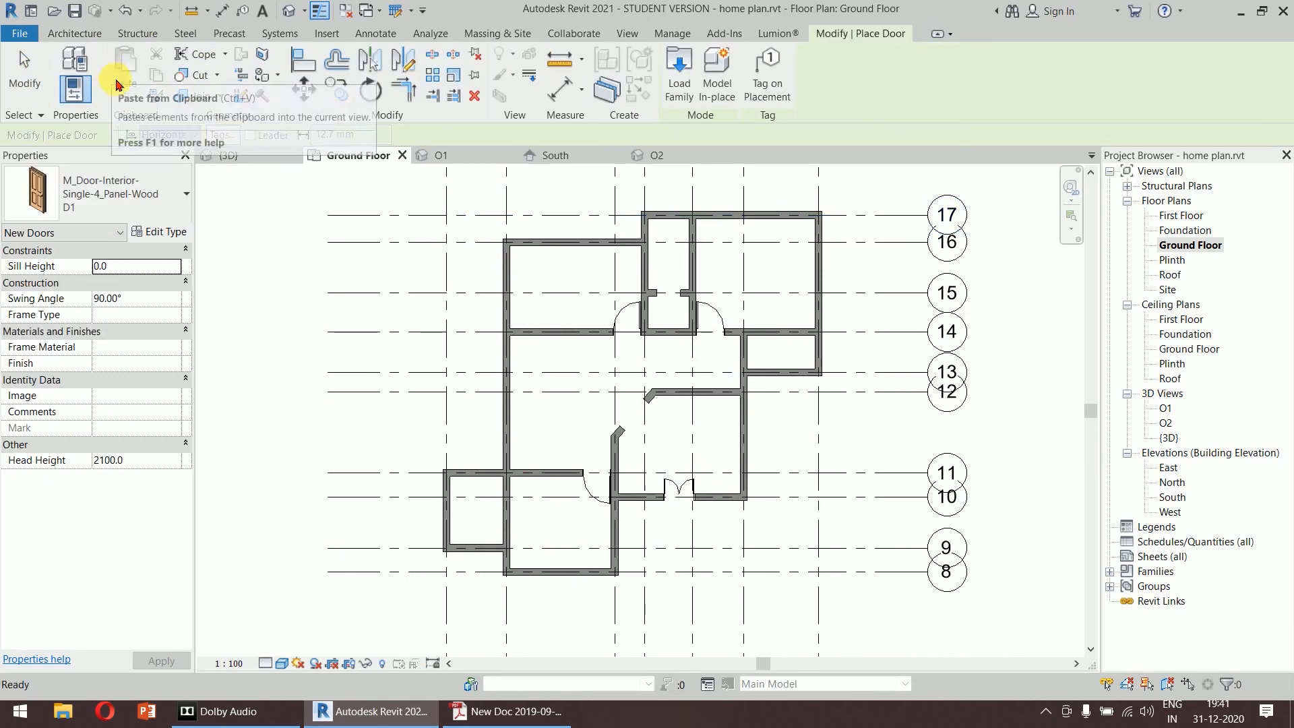
{"action": "left_click", "coordinate": [680, 100]}
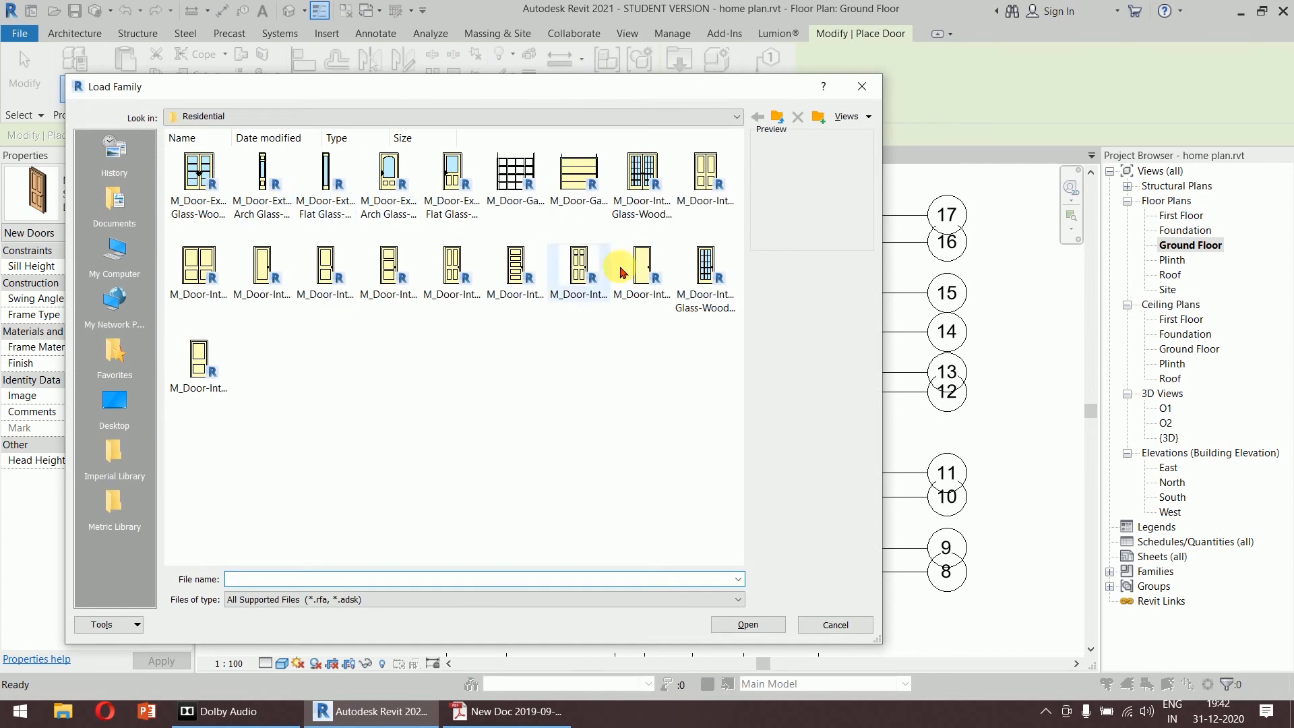
{"action": "left_click", "coordinate": [836, 624]}
{"action": "left_click", "coordinate": [155, 196]}
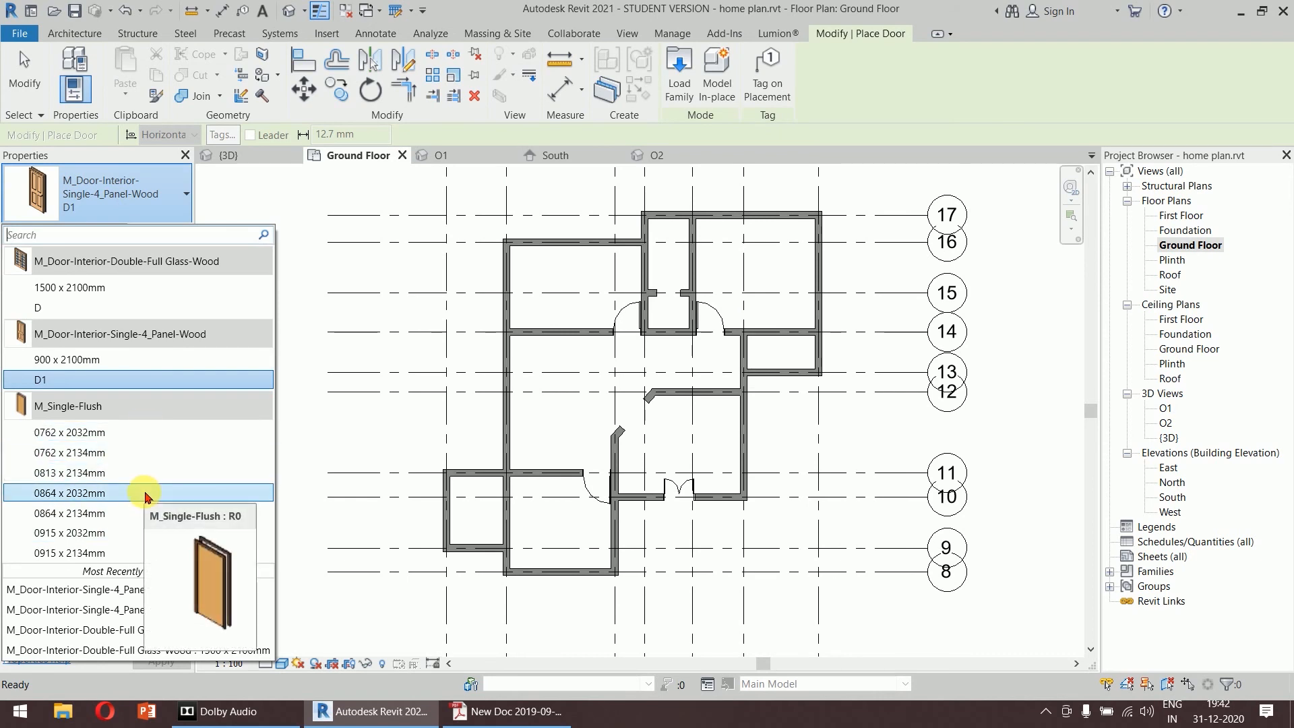
{"action": "left_click", "coordinate": [115, 437]}
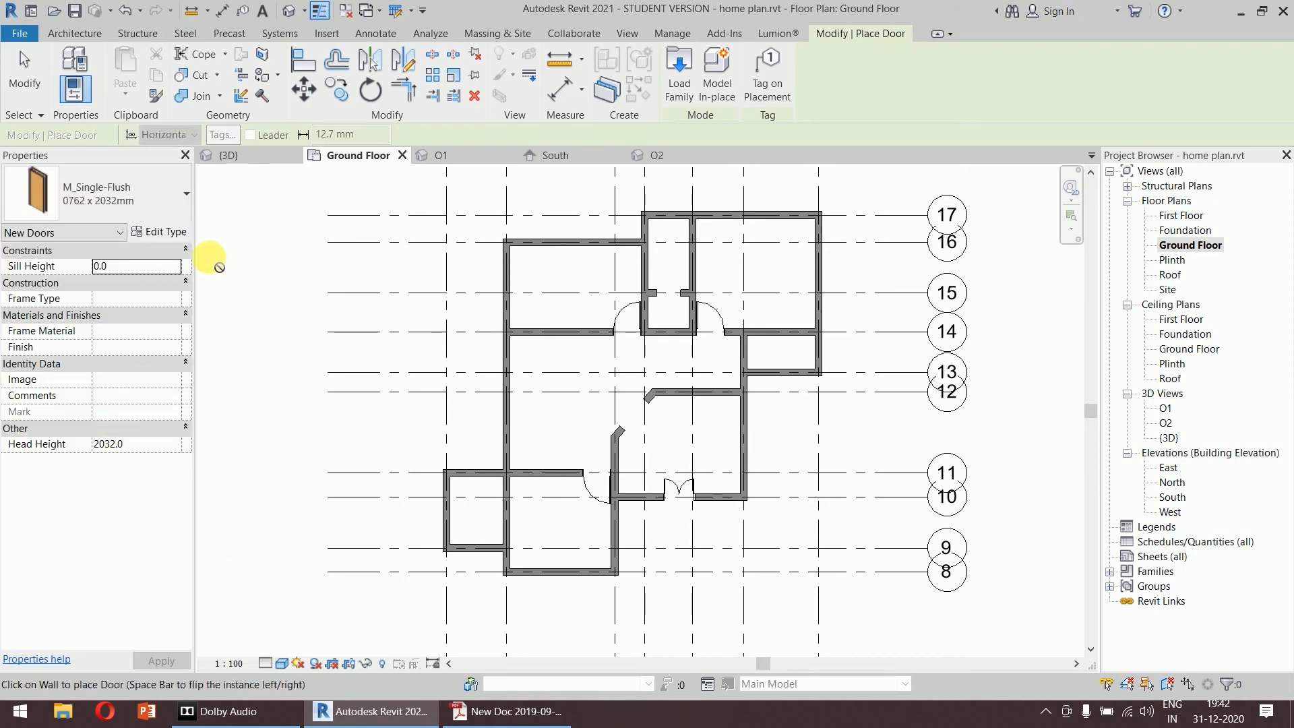
Duplicate the door type under the name D2 and set its height to 2000 and its width to 700.
{"action": "left_click", "coordinate": [162, 236]}
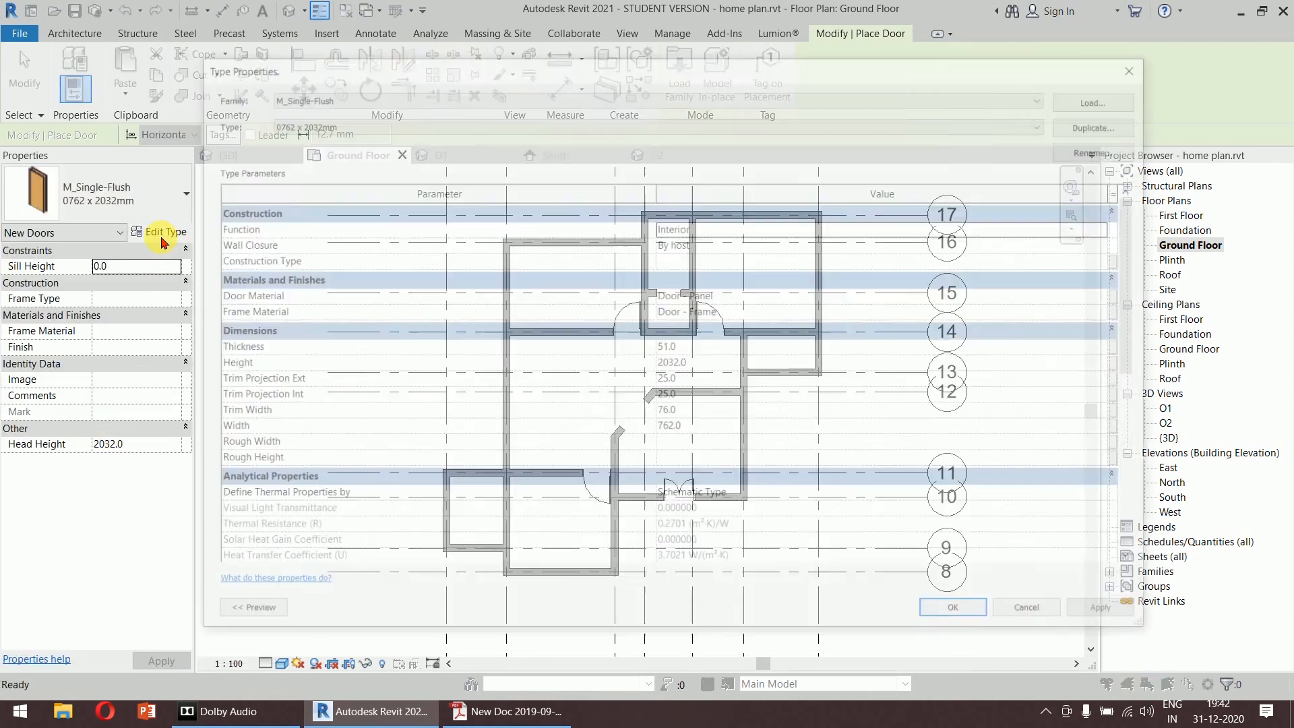
{"action": "left_click", "coordinate": [1097, 122]}
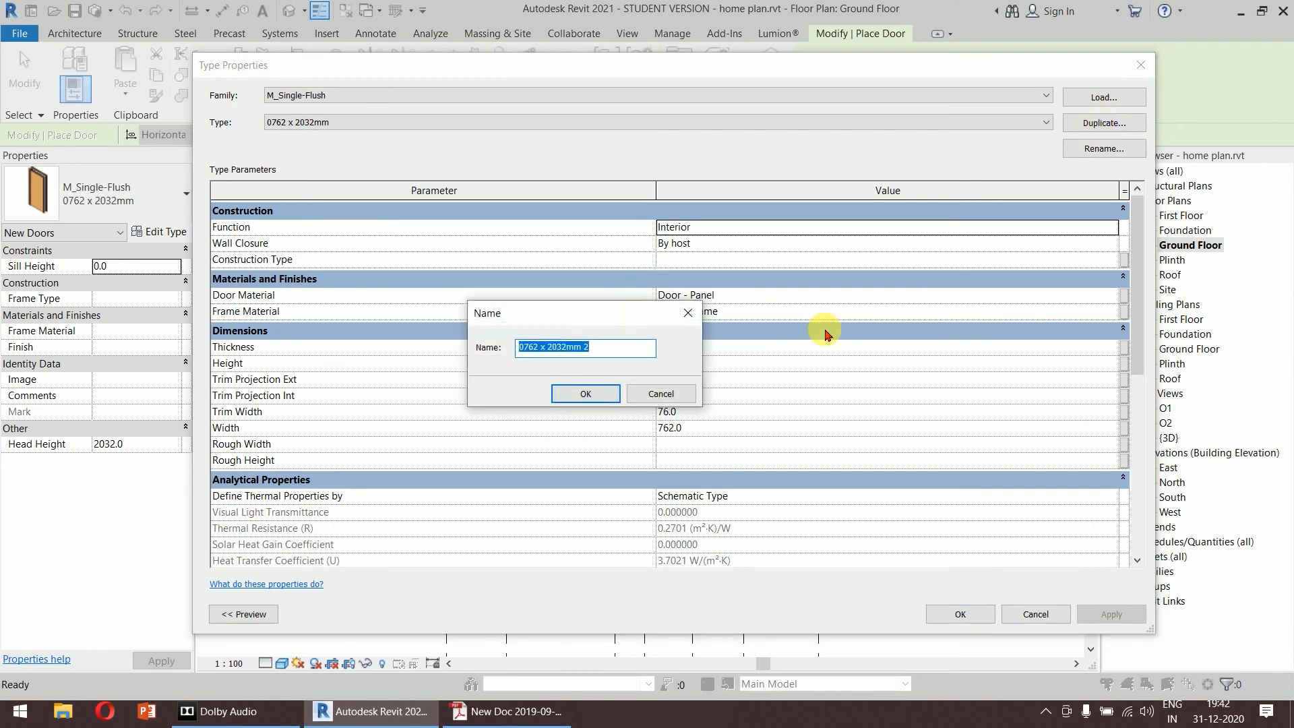
{"action": "left_click", "coordinate": [580, 394]}
{"action": "left_click", "coordinate": [716, 363]}
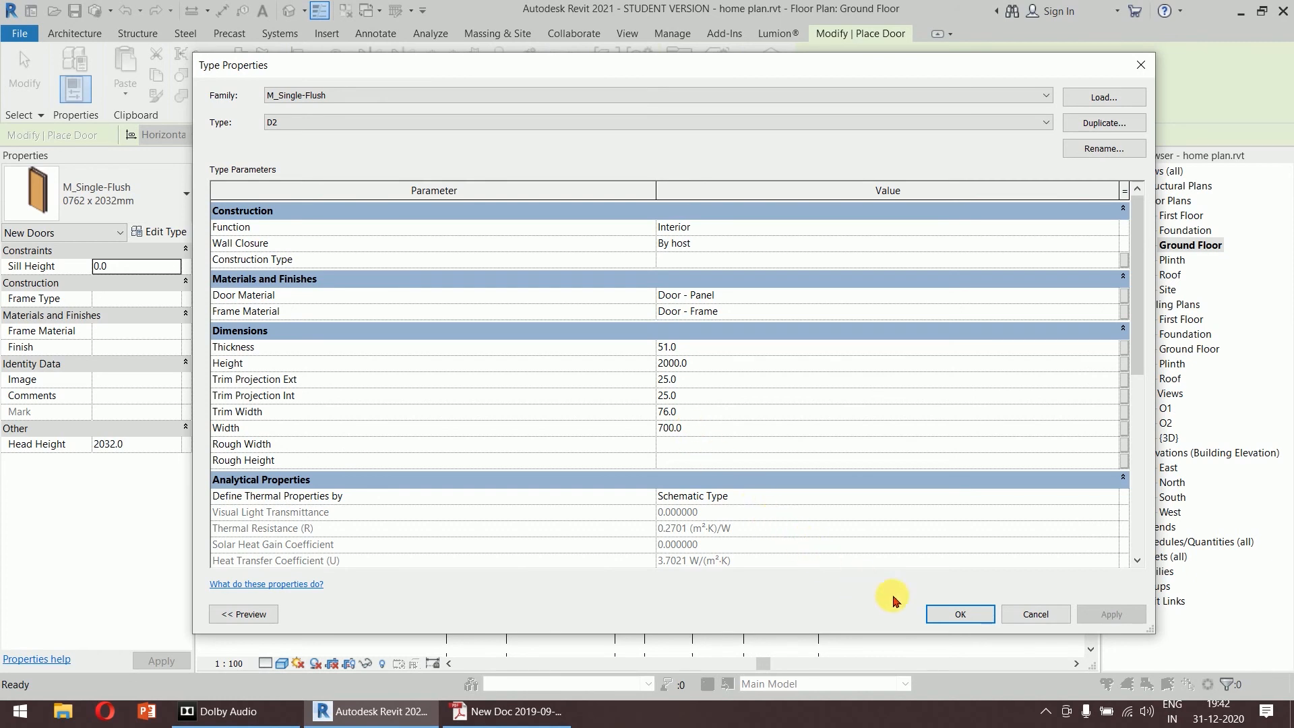
{"action": "left_click", "coordinate": [961, 614]}
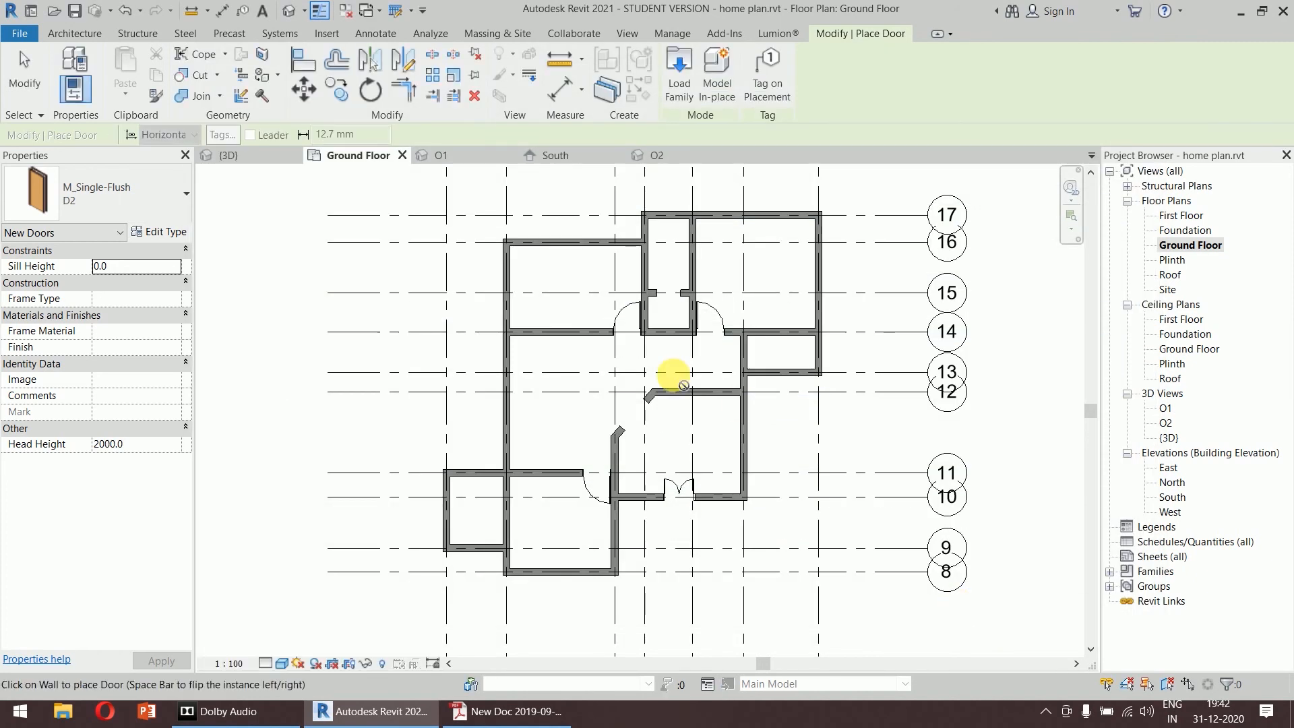
Place D2 doors opening into both baths: between grids 13 and 14, about 420 mm from the bath's lower wall, and in the bedroom bath wall beside grid 11.
{"action": "scroll", "coordinate": [688, 374], "scroll_direction": "up", "scroll_amount": 5}
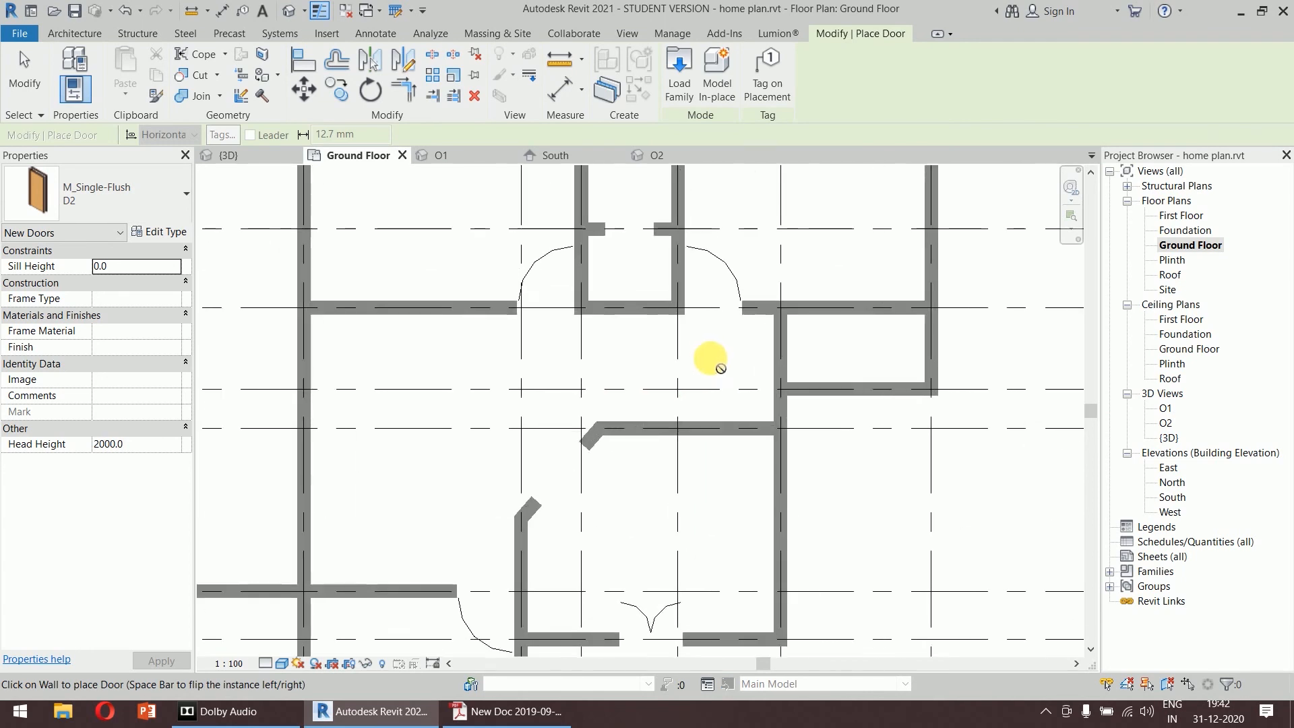
{"action": "left_click", "coordinate": [799, 344]}
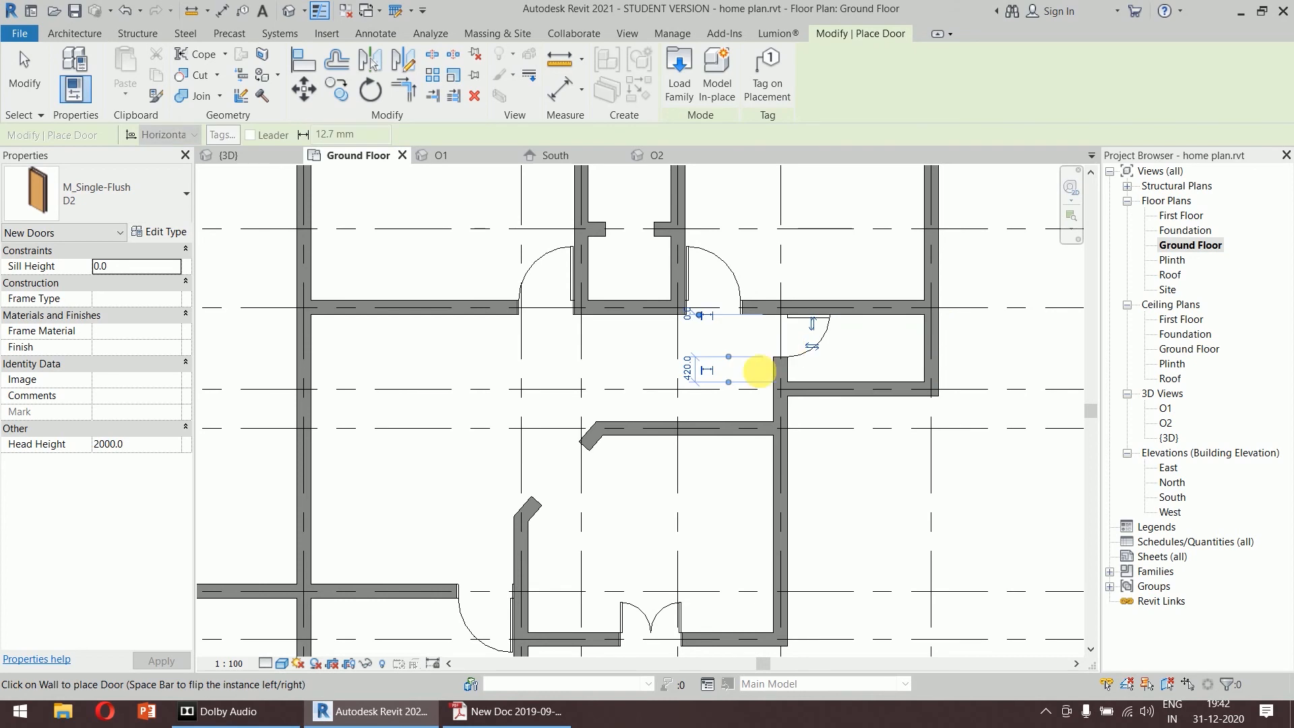
{"action": "scroll", "coordinate": [765, 379], "scroll_direction": "down", "scroll_amount": 4}
{"action": "middle_click_drag", "start_coordinate": [653, 455], "coordinate": [662, 363]}
{"action": "scroll", "coordinate": [494, 407], "scroll_direction": "up", "scroll_amount": 5}
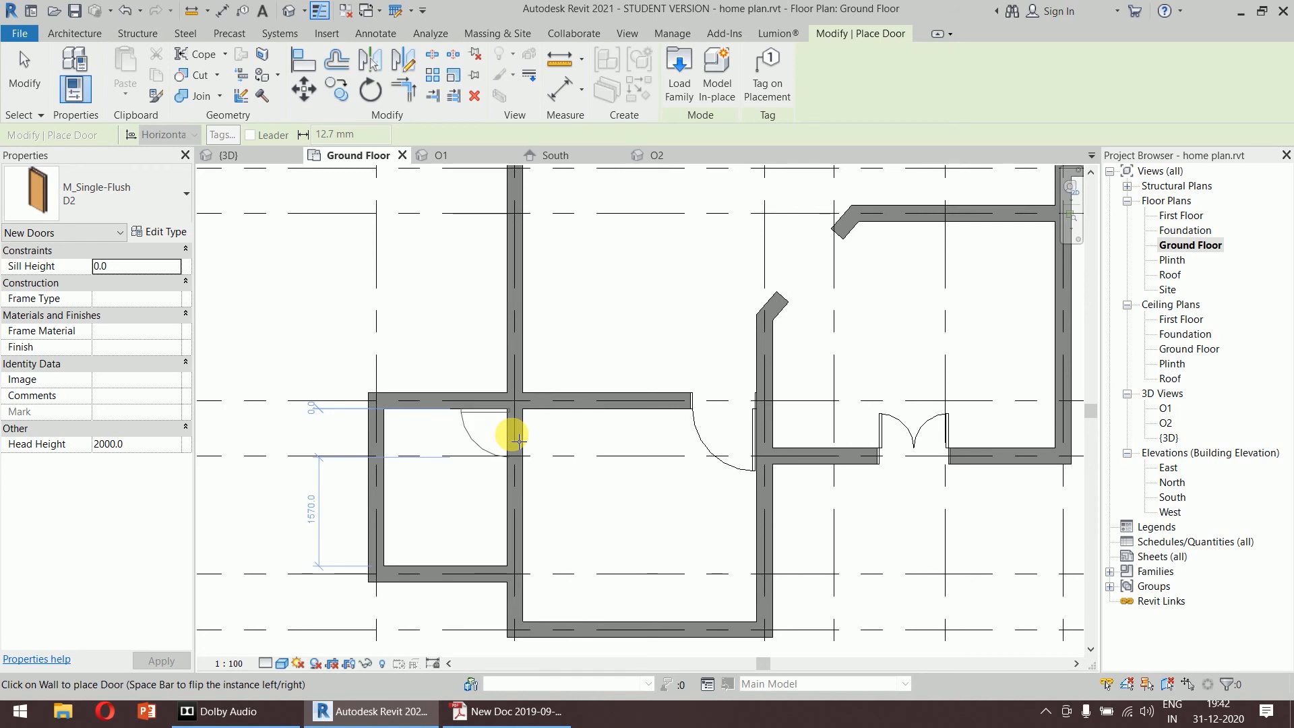
{"action": "scroll", "coordinate": [641, 355], "scroll_direction": "down", "scroll_amount": 3}
Check in the reference PDF where the D2 doors of the kitchen and master bath sit and swing, and return to Revit.
{"action": "middle_click_drag", "start_coordinate": [641, 356], "coordinate": [608, 600]}
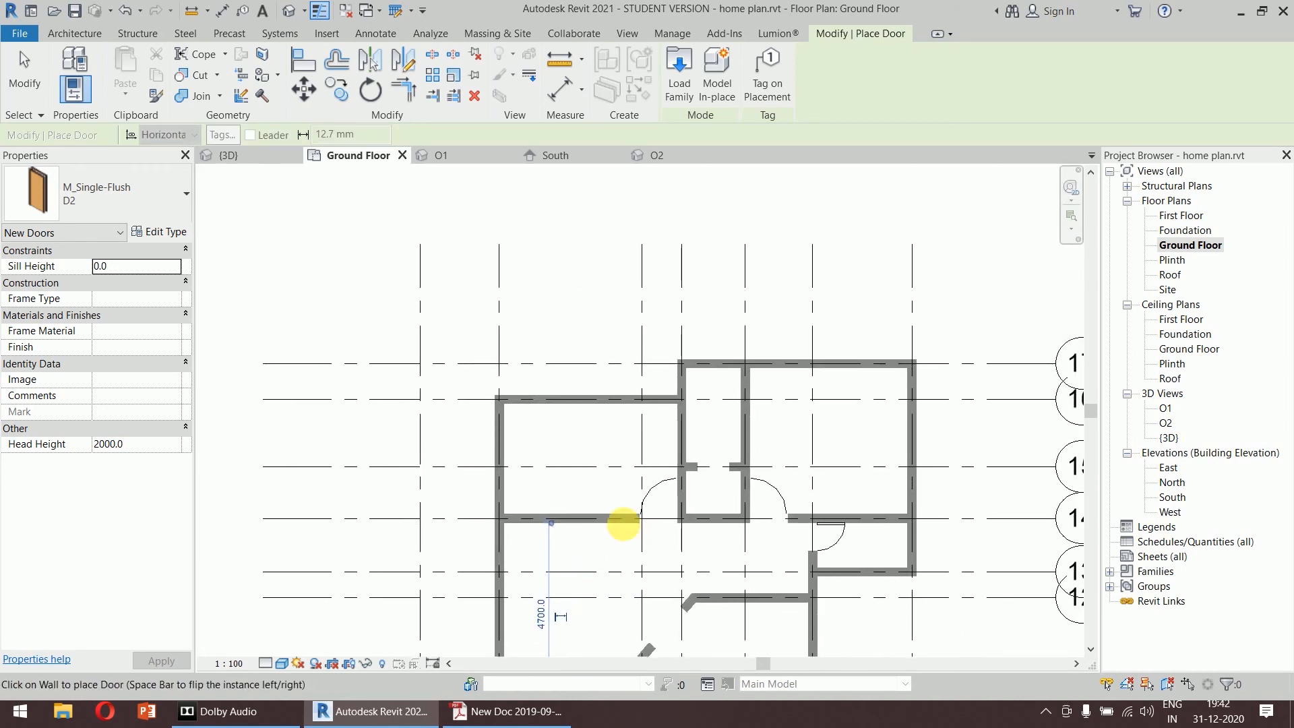
{"action": "scroll", "coordinate": [647, 429], "scroll_direction": "up", "scroll_amount": 2}
{"action": "scroll", "coordinate": [652, 429], "scroll_direction": "down", "scroll_amount": 2}
{"action": "middle_click_drag", "start_coordinate": [651, 453], "coordinate": [492, 443]}
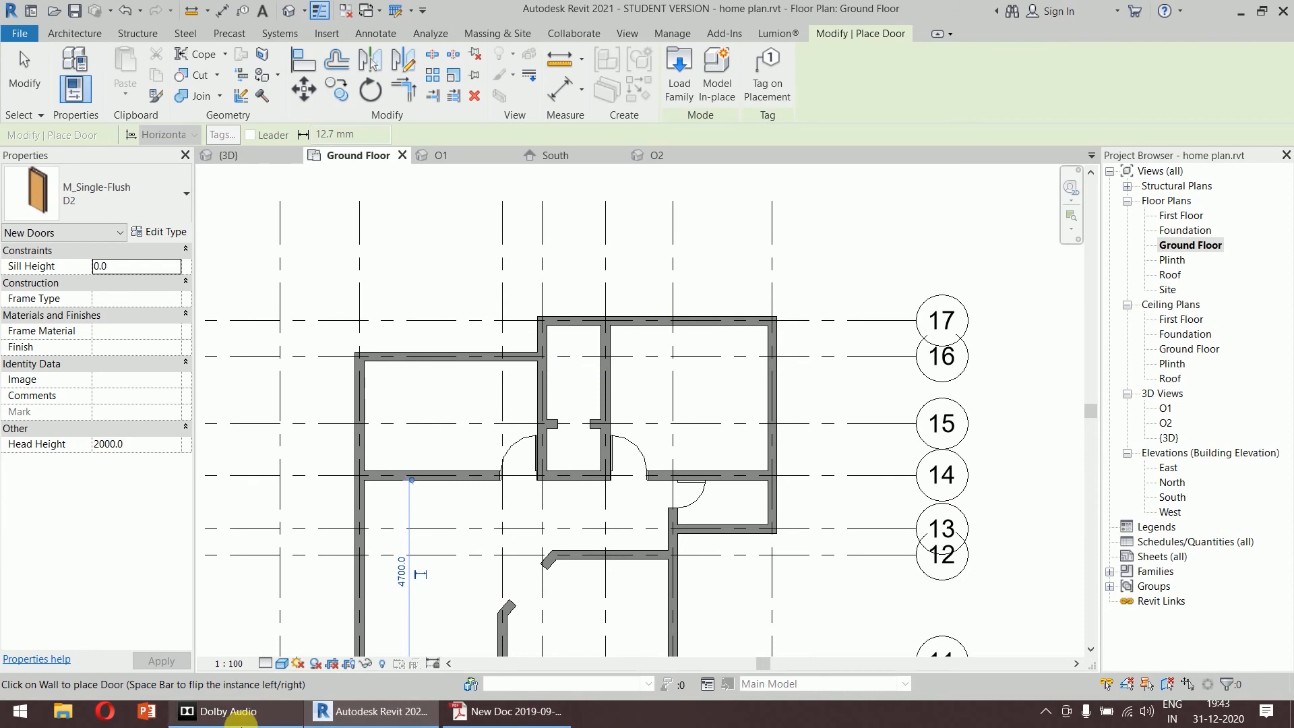
{"action": "left_click", "coordinate": [502, 711]}
{"action": "scroll", "coordinate": [736, 445], "scroll_direction": "up", "scroll_amount": 15}
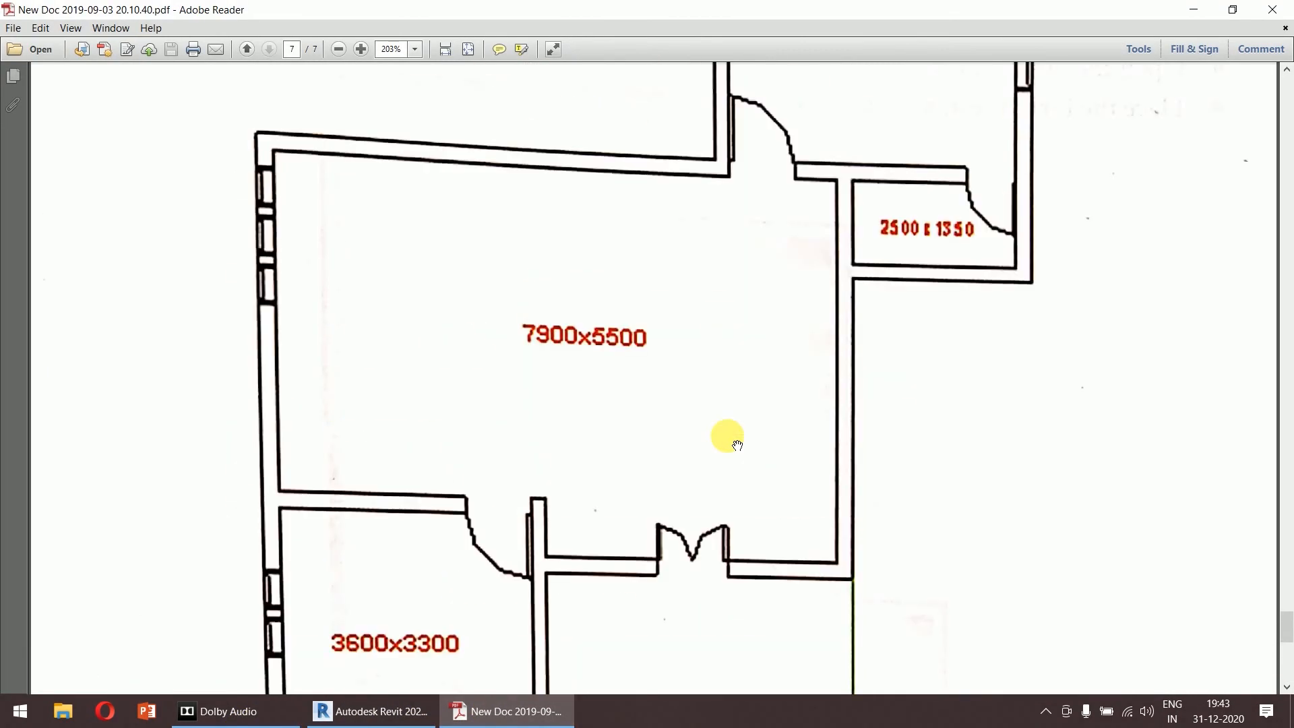
{"action": "scroll", "coordinate": [728, 444], "scroll_direction": "up", "scroll_amount": 15}
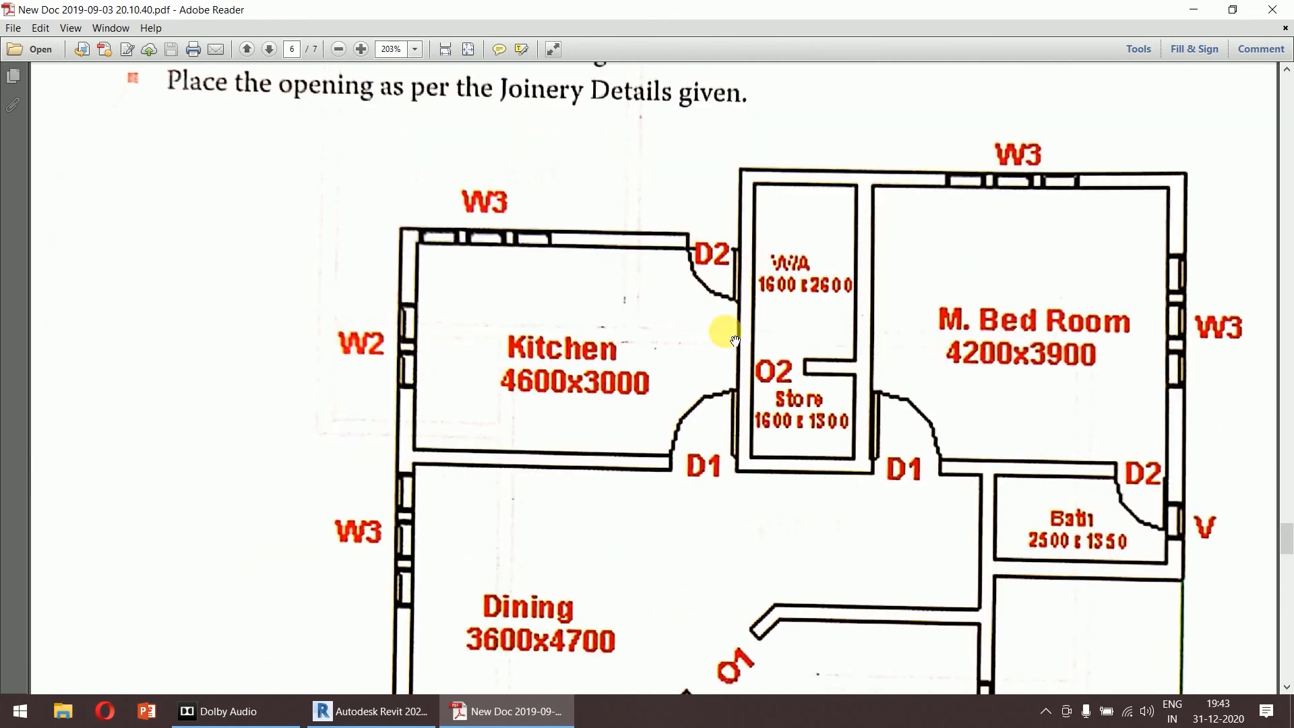
{"action": "left_click", "coordinate": [368, 712]}
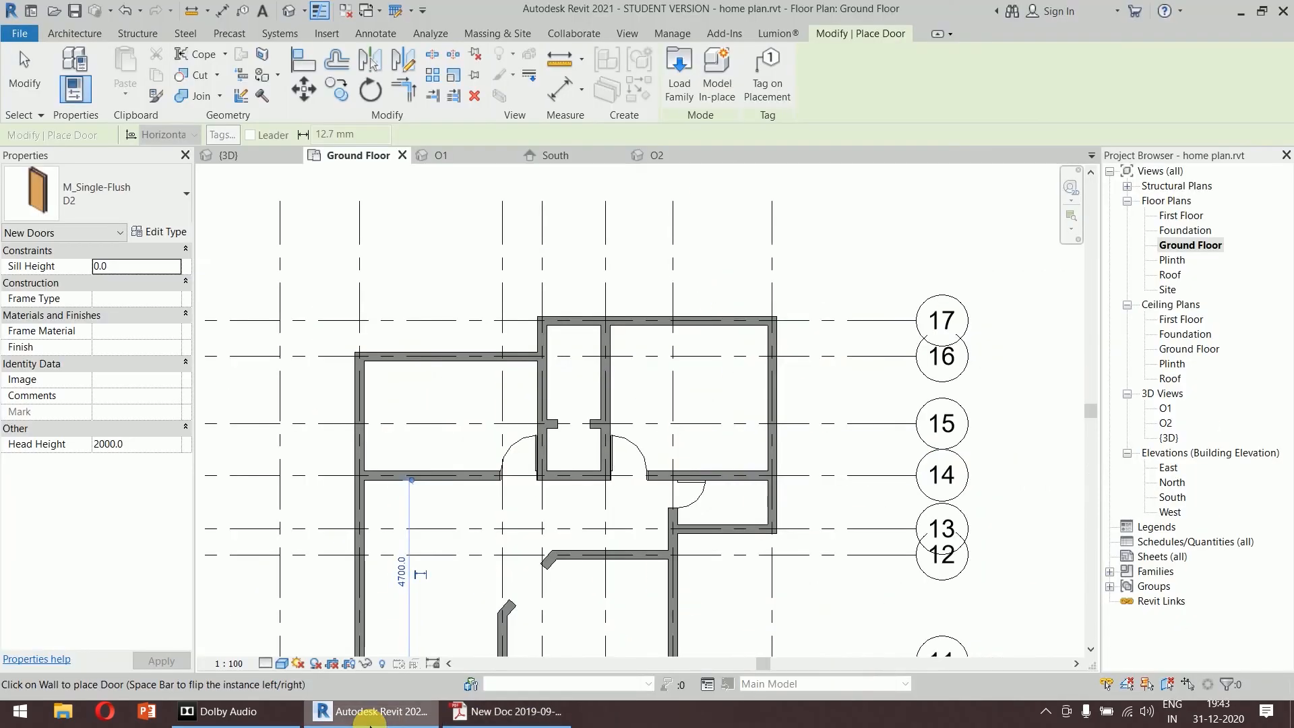
Place a D2 door in the kitchen's upper wall on grid 16, against the adjoining room's wall and swinging into the kitchen.
{"action": "left_click", "coordinate": [531, 366]}
{"action": "middle_click_drag", "start_coordinate": [607, 404], "coordinate": [761, 233]}
{"action": "key", "text": "Escape"}
{"action": "key", "text": "Escape"}
{"action": "scroll", "coordinate": [745, 280], "scroll_direction": "down", "scroll_amount": 1}
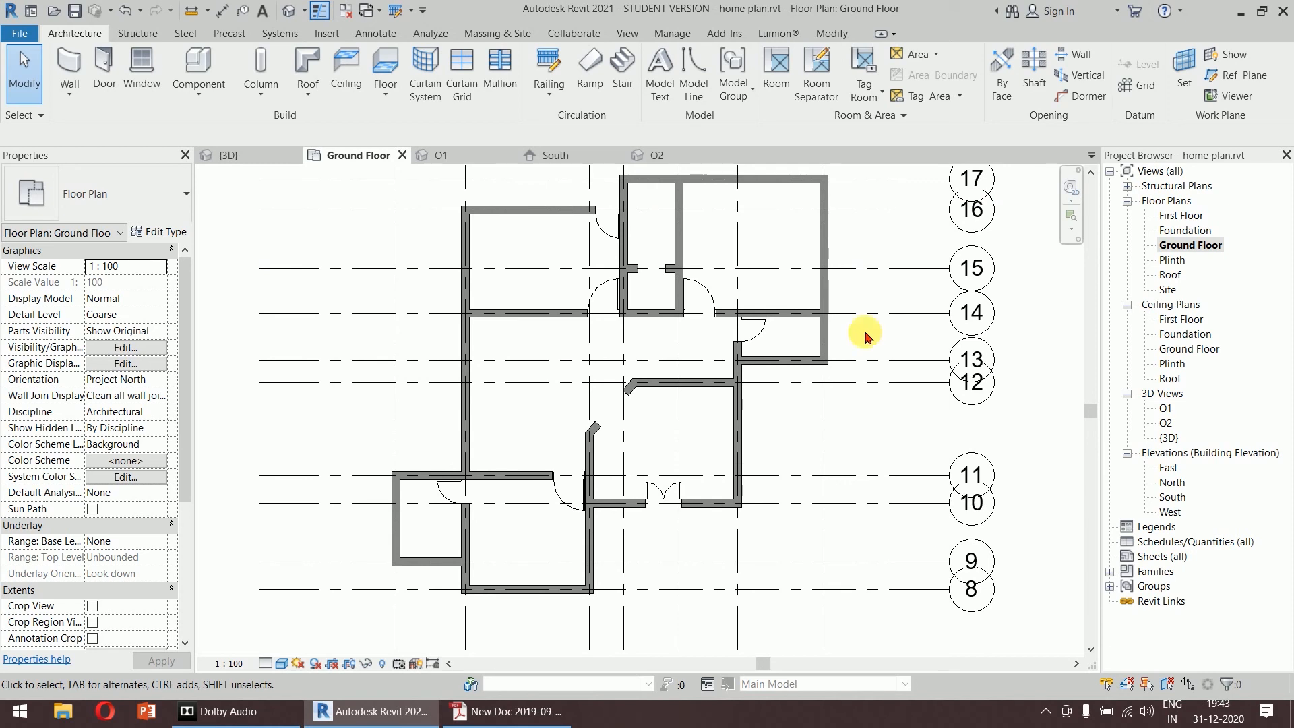
Check in the reference PDF where the first floor doors sit and how they swing, and return to Revit.
{"action": "left_click", "coordinate": [510, 720]}
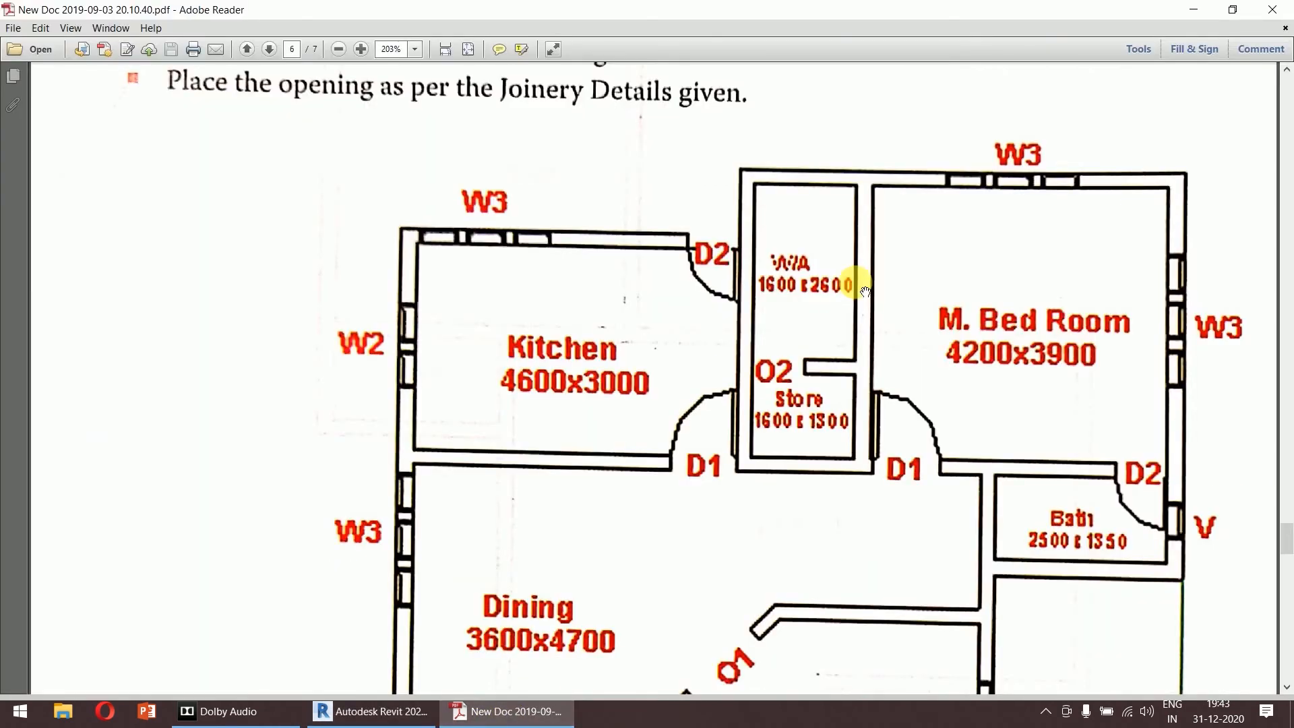
{"action": "scroll", "coordinate": [856, 283], "scroll_direction": "down", "scroll_amount": 10}
{"action": "scroll", "coordinate": [861, 291], "scroll_direction": "down", "scroll_amount": 12}
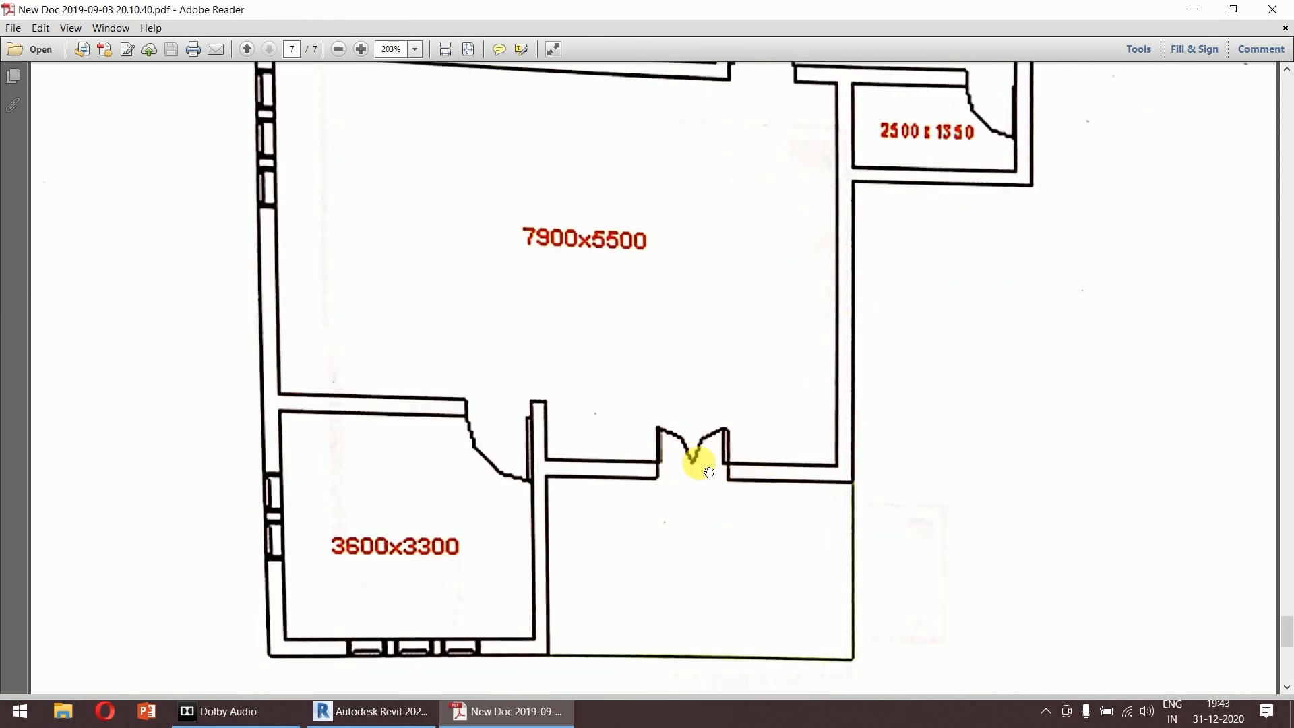
{"action": "scroll", "coordinate": [705, 465], "scroll_direction": "up", "scroll_amount": 5}
{"action": "scroll", "coordinate": [728, 364], "scroll_direction": "down", "scroll_amount": 3}
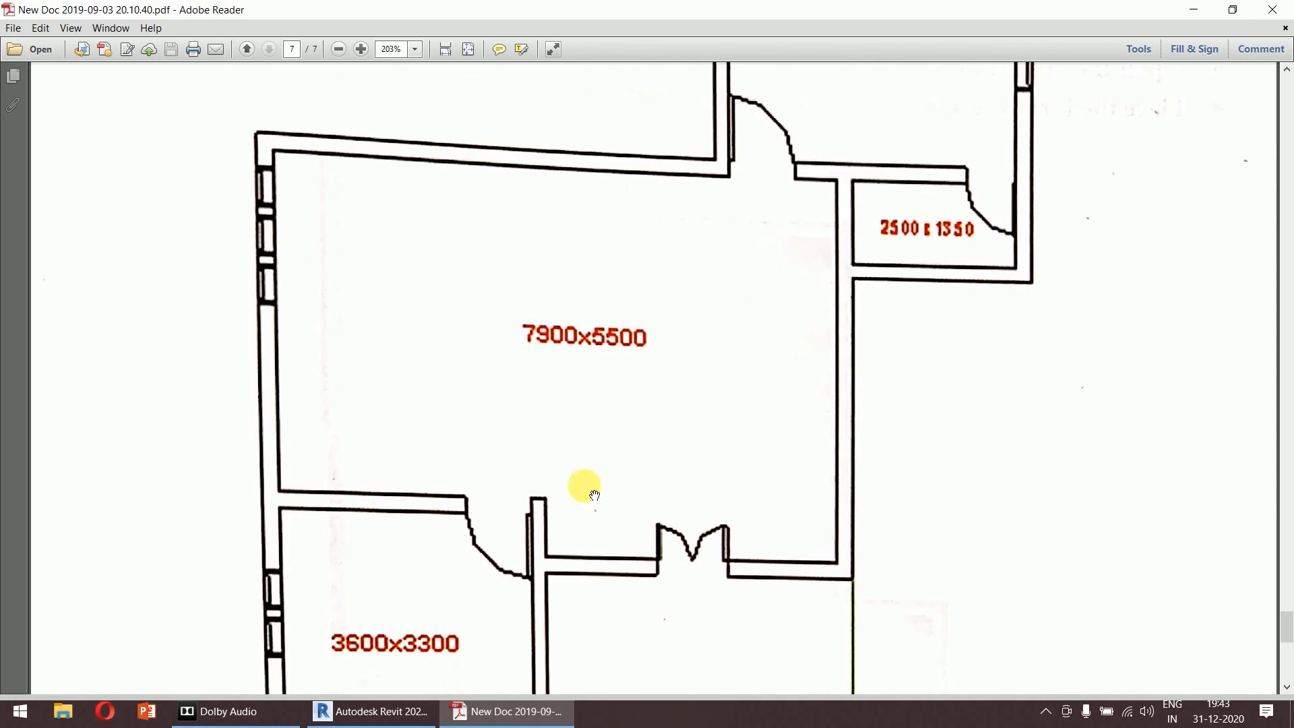
{"action": "scroll", "coordinate": [765, 281], "scroll_direction": "up", "scroll_amount": 4}
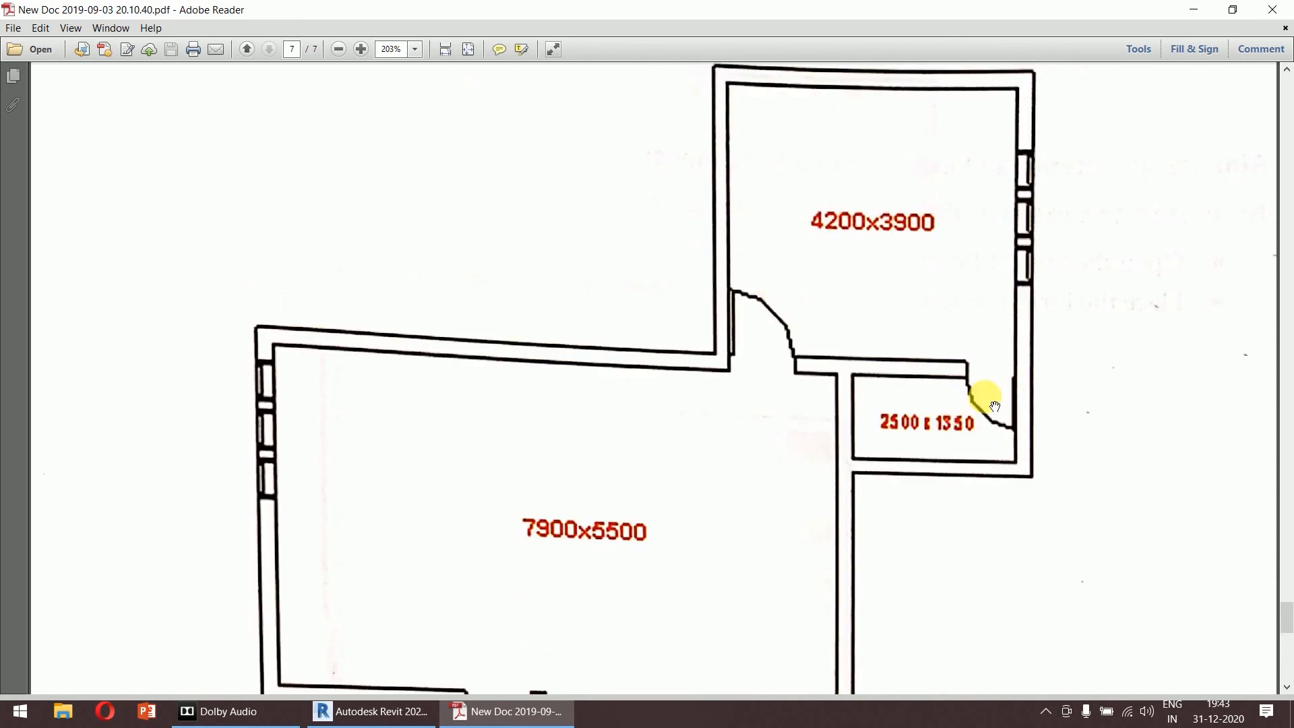
{"action": "scroll", "coordinate": [737, 468], "scroll_direction": "down", "scroll_amount": 4}
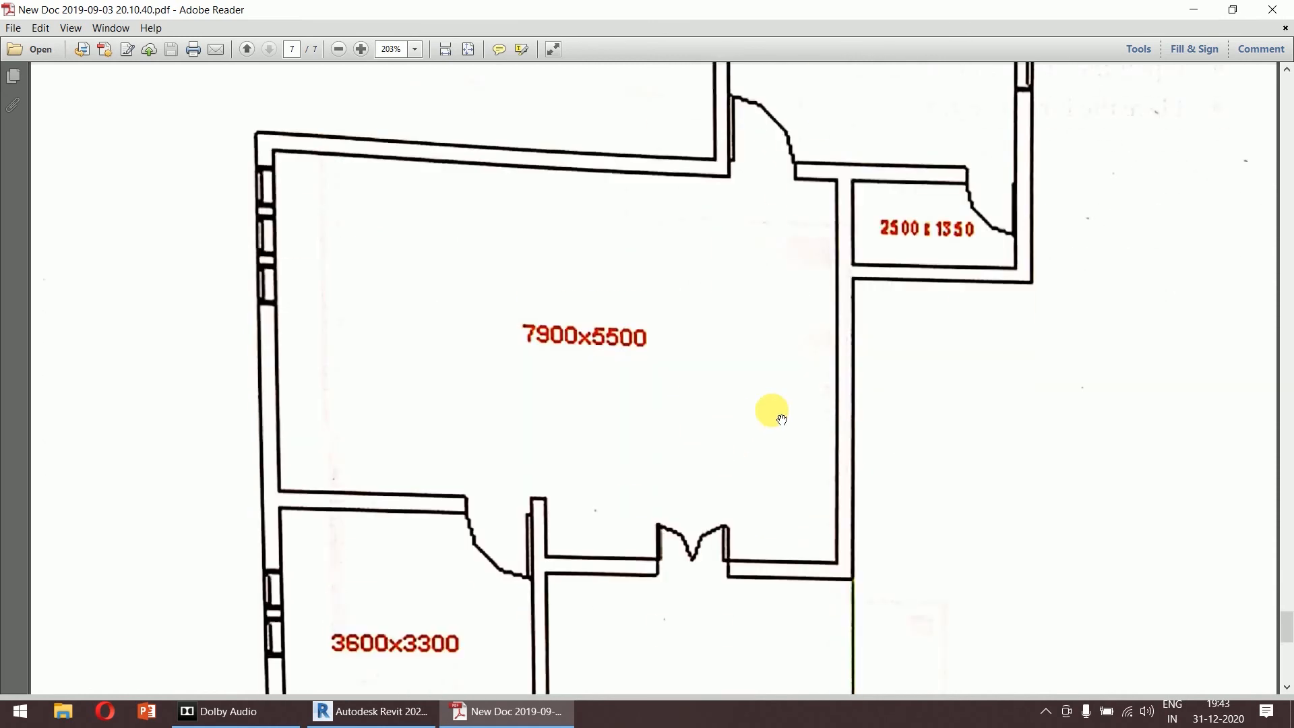
{"action": "scroll", "coordinate": [782, 439], "scroll_direction": "up", "scroll_amount": 1}
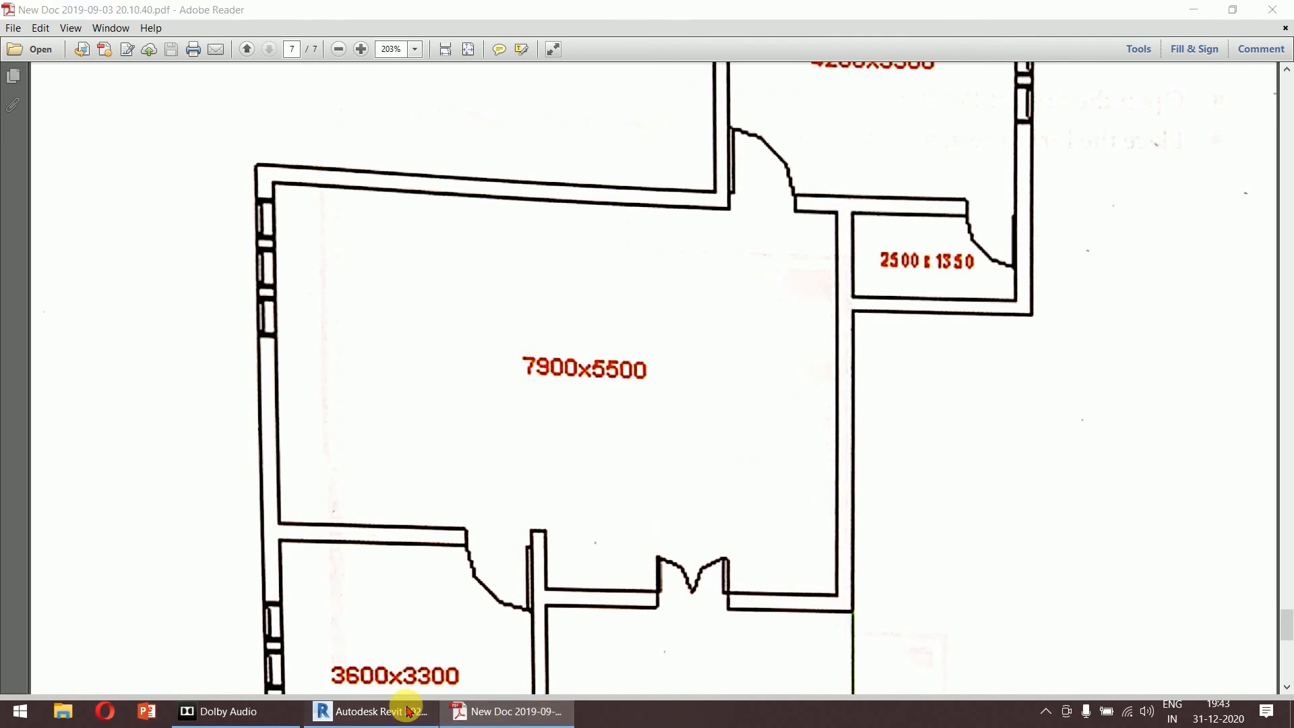
{"action": "left_click", "coordinate": [425, 712]}
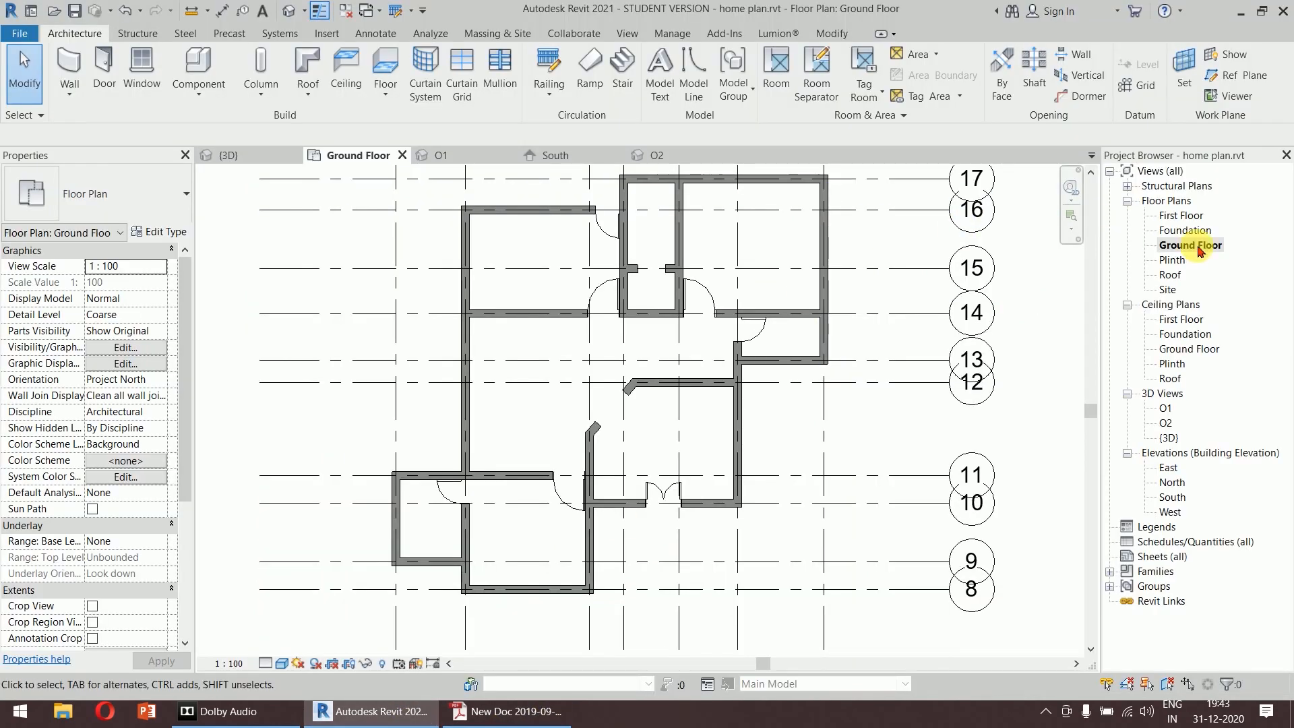
Open the First Floor plan and place an M_Door-Interior-Double-Full Glass-Wood 1500 x 2100mm door in the grid 10 wall, 1260 mm from both side walls.
{"action": "double_click", "coordinate": [1181, 215]}
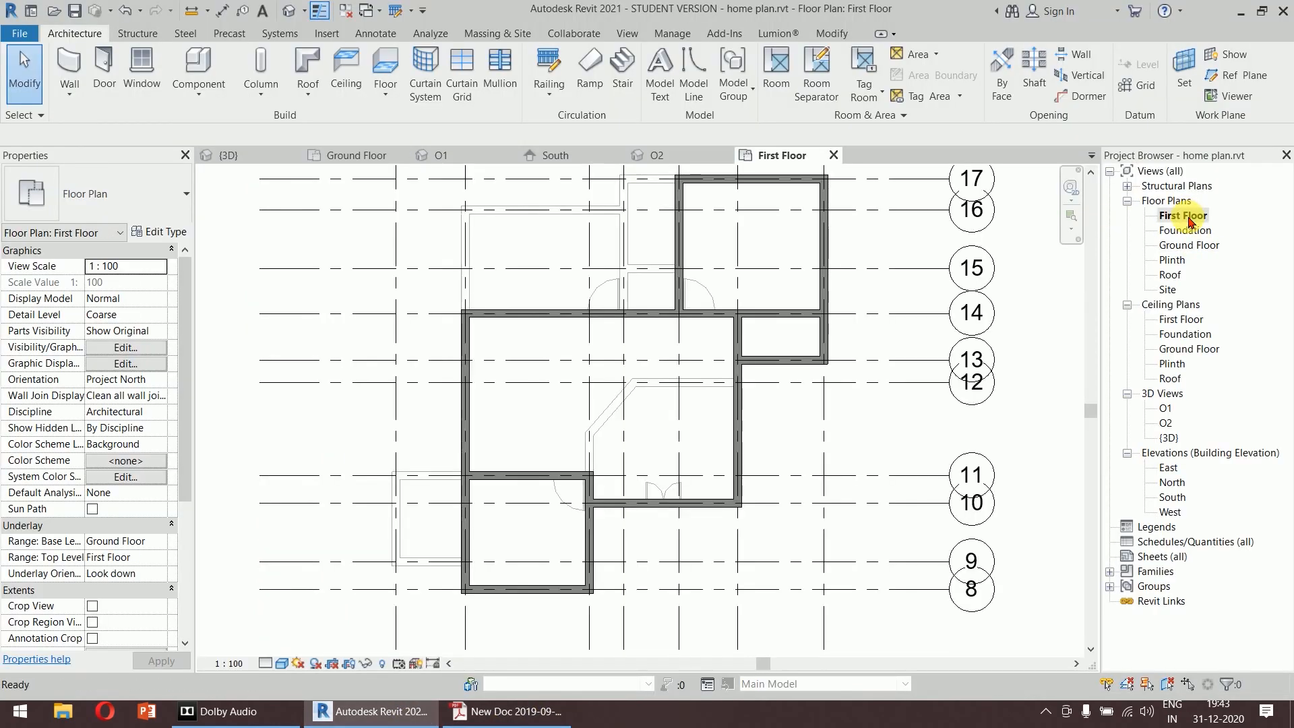
{"action": "middle_click_drag", "start_coordinate": [871, 325], "coordinate": [829, 343]}
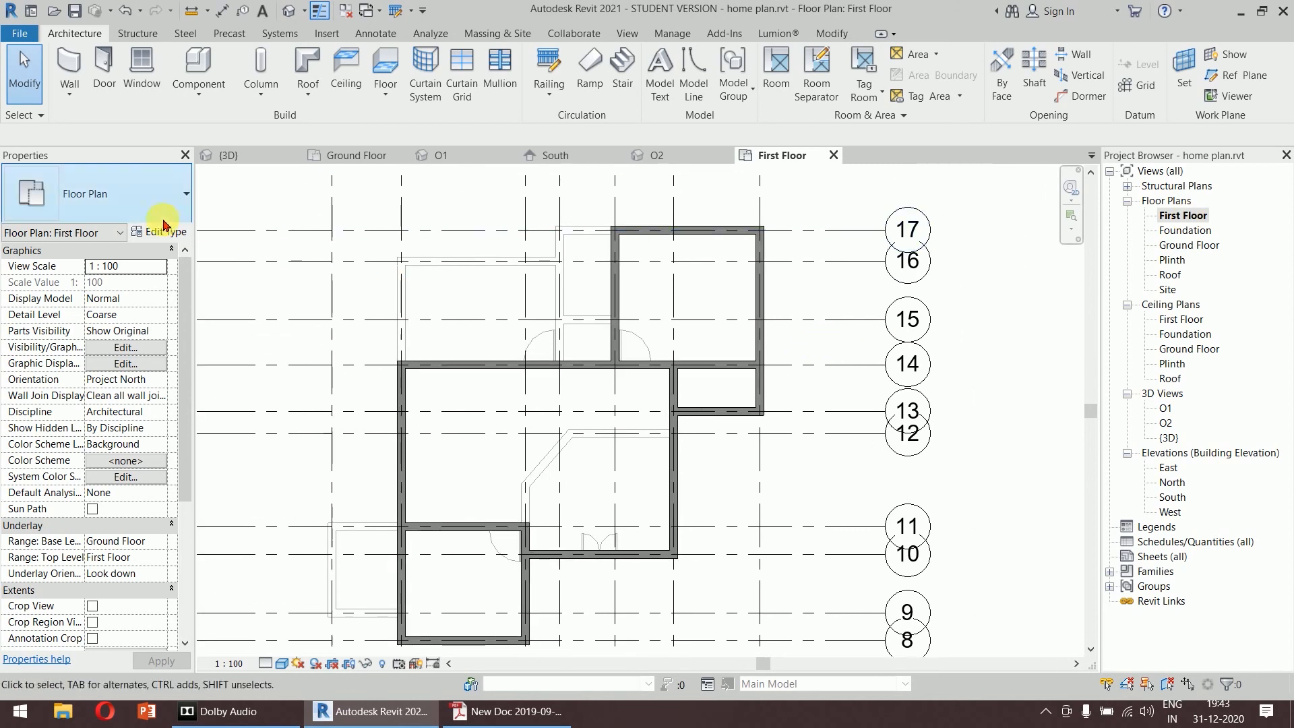
{"action": "left_click", "coordinate": [104, 74]}
{"action": "left_click", "coordinate": [149, 206]}
{"action": "scroll", "coordinate": [150, 447], "scroll_direction": "up", "scroll_amount": 1}
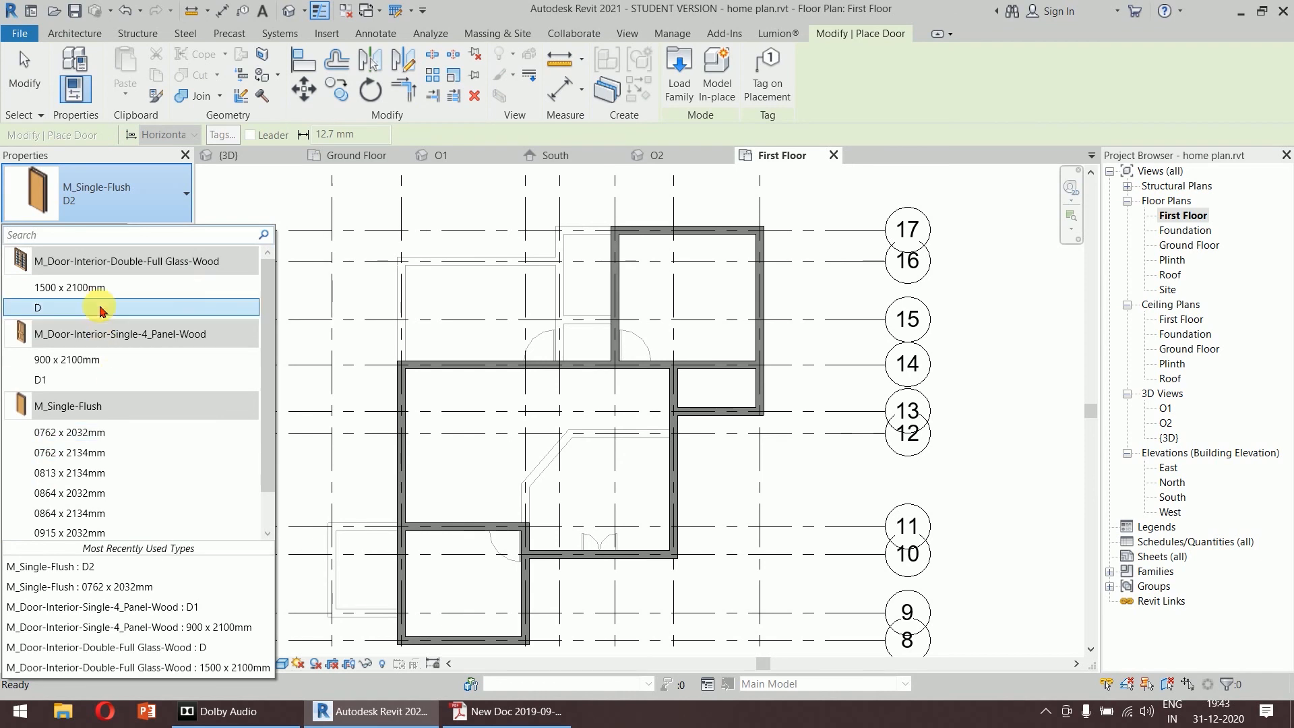
{"action": "left_click", "coordinate": [70, 287]}
{"action": "scroll", "coordinate": [580, 552], "scroll_direction": "up", "scroll_amount": 3}
{"action": "scroll", "coordinate": [588, 565], "scroll_direction": "up", "scroll_amount": 2}
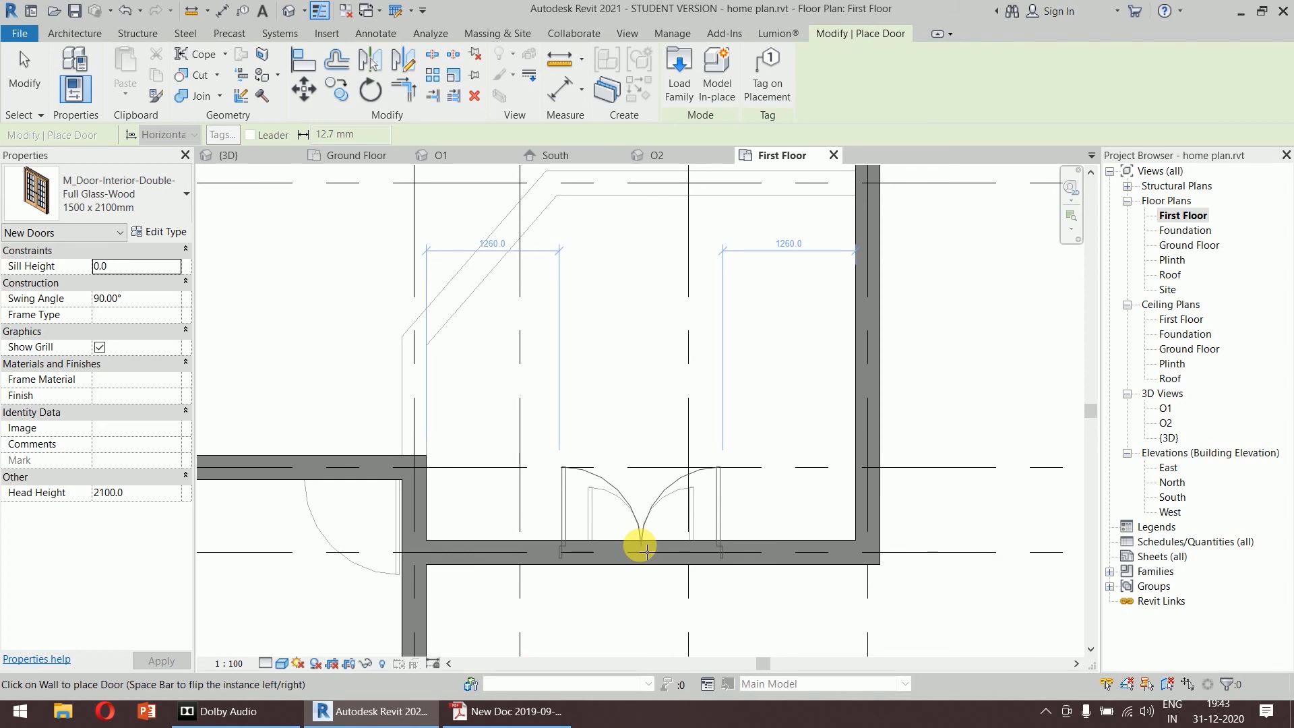
{"action": "left_click", "coordinate": [647, 552]}
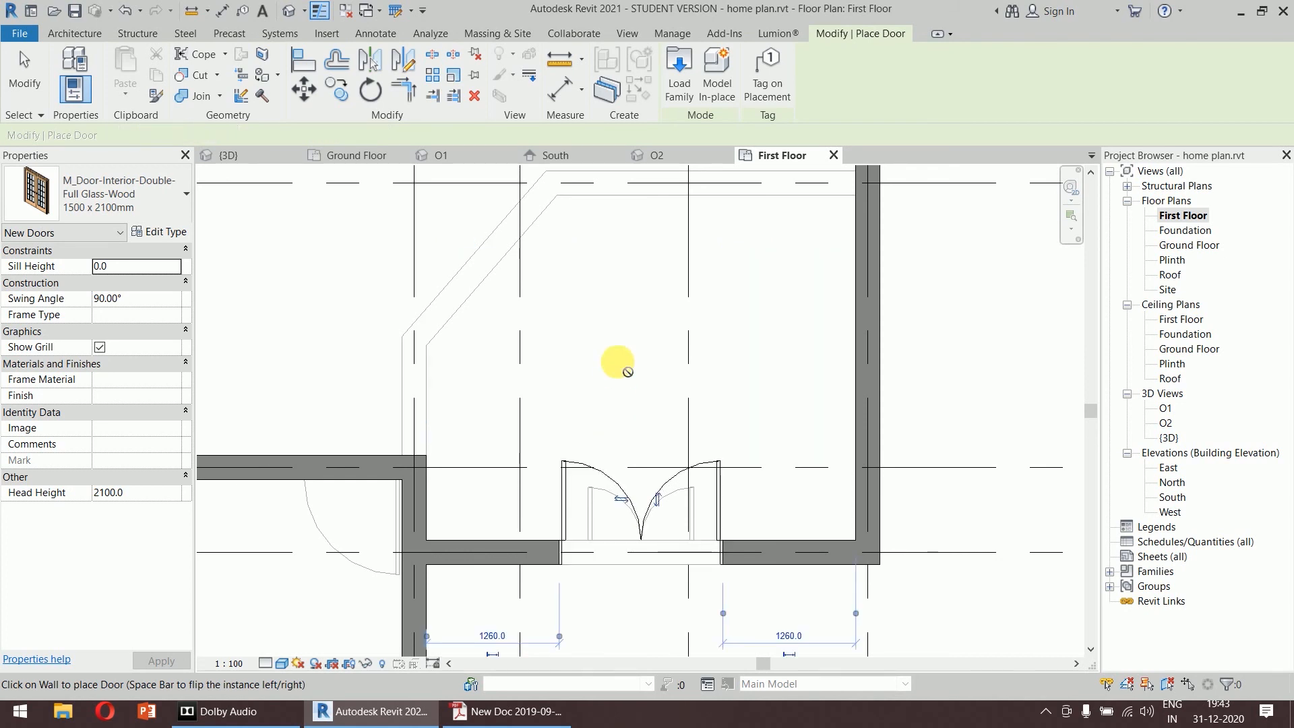
{"action": "scroll", "coordinate": [620, 343], "scroll_direction": "down", "scroll_amount": 5}
{"action": "middle_click_drag", "start_coordinate": [562, 306], "coordinate": [556, 361]}
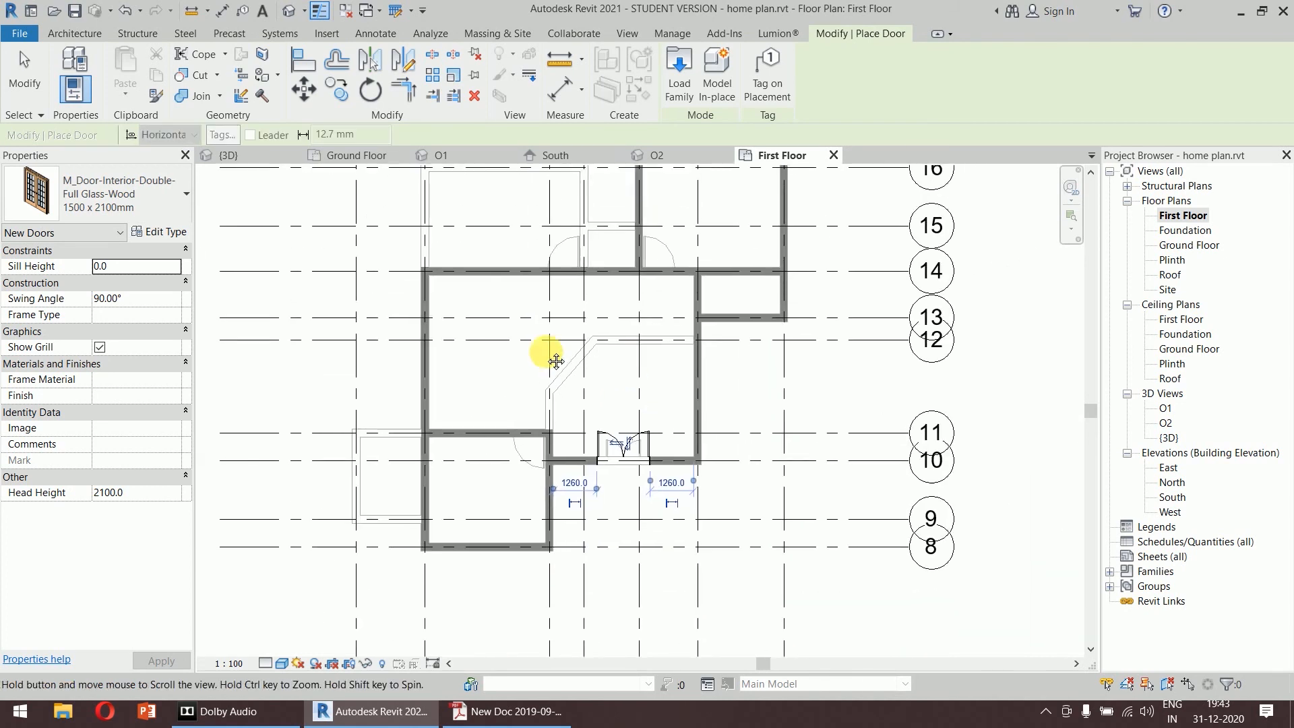
Leave door placement and change the type of the double door in the grid 10 wall to D.
{"action": "left_click", "coordinate": [121, 196]}
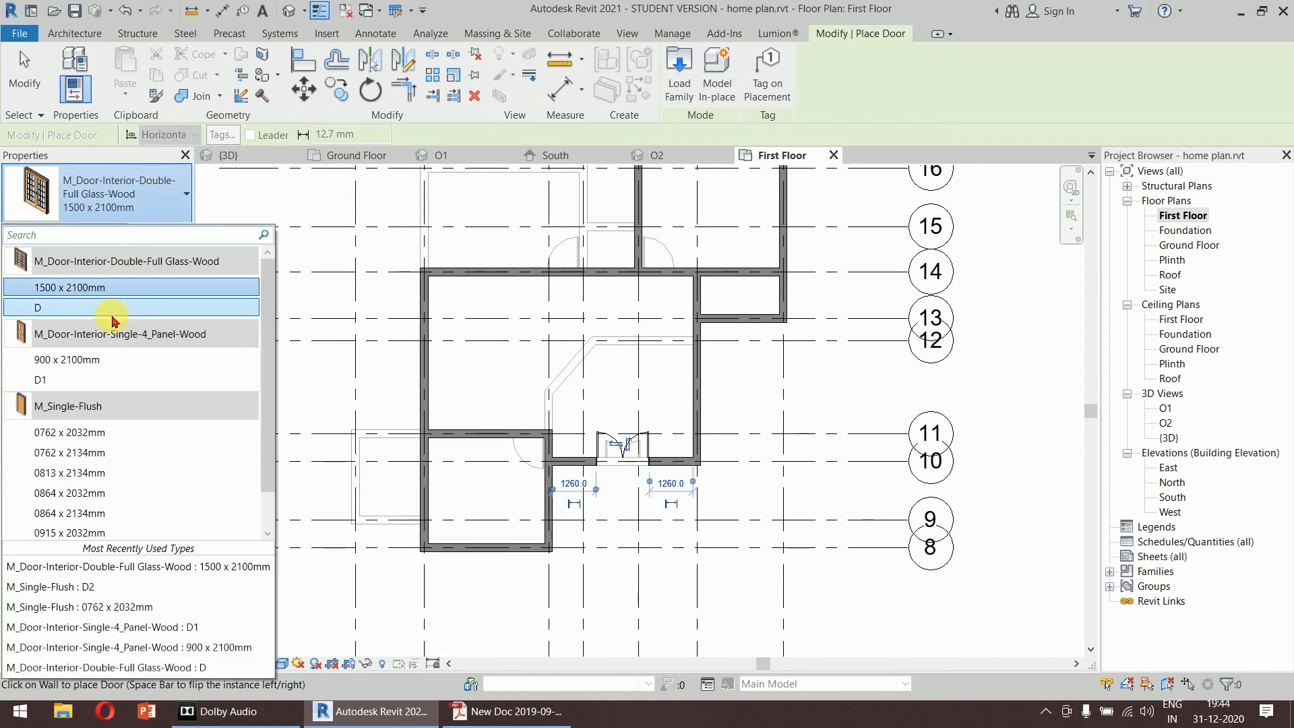
{"action": "right_click", "coordinate": [290, 196]}
{"action": "left_click", "coordinate": [296, 197]}
{"action": "right_click", "coordinate": [290, 196]}
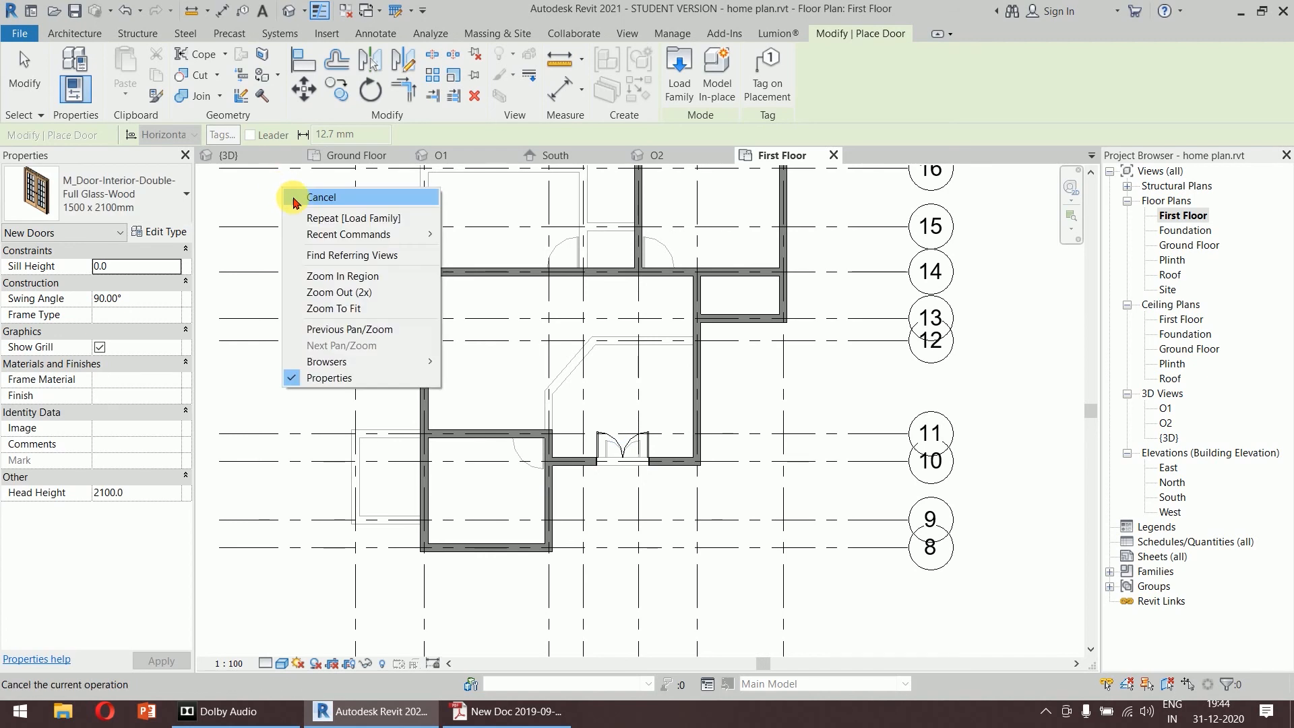
{"action": "left_click", "coordinate": [296, 198]}
{"action": "left_click", "coordinate": [609, 442]}
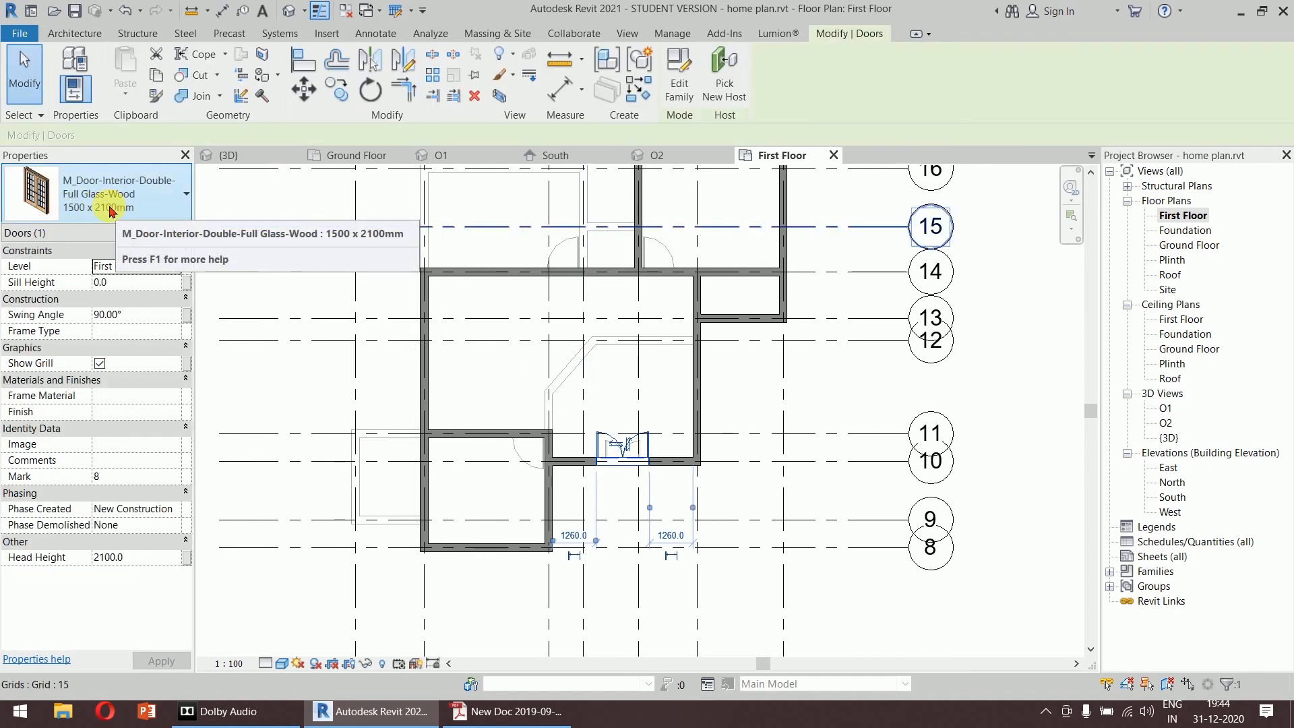
{"action": "left_click", "coordinate": [155, 206]}
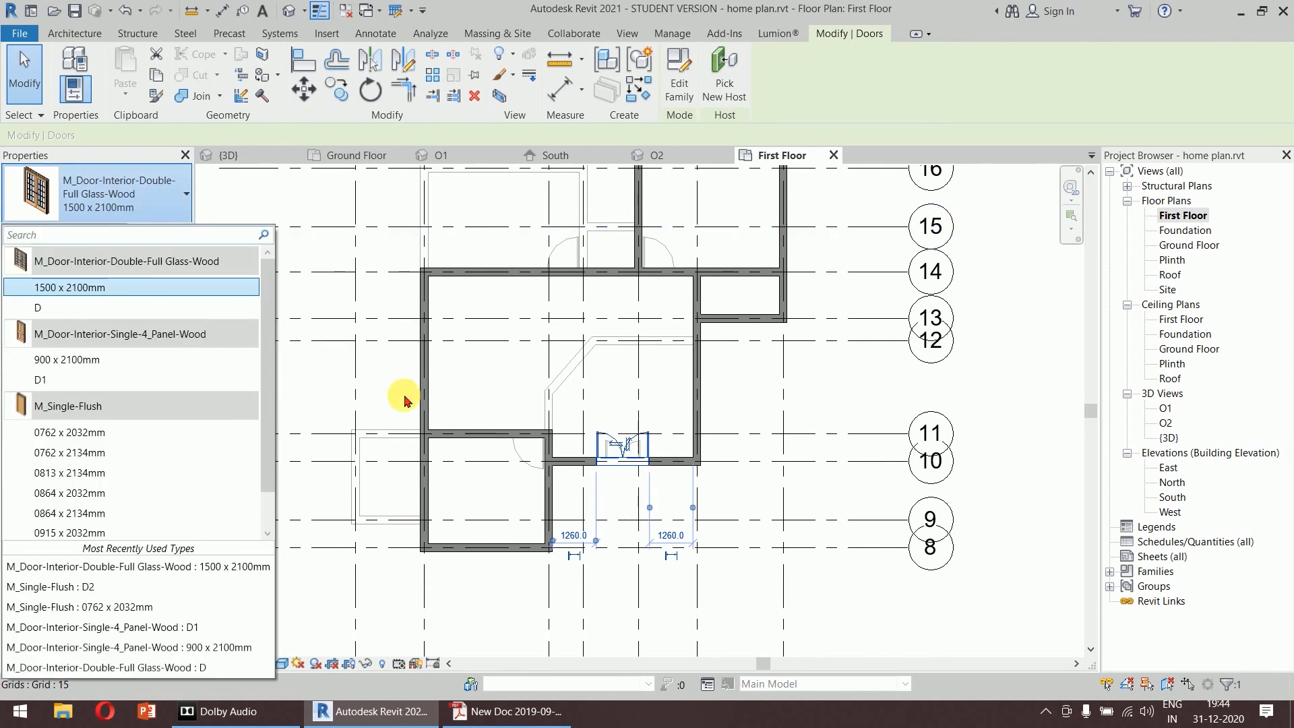
{"action": "left_click", "coordinate": [99, 311]}
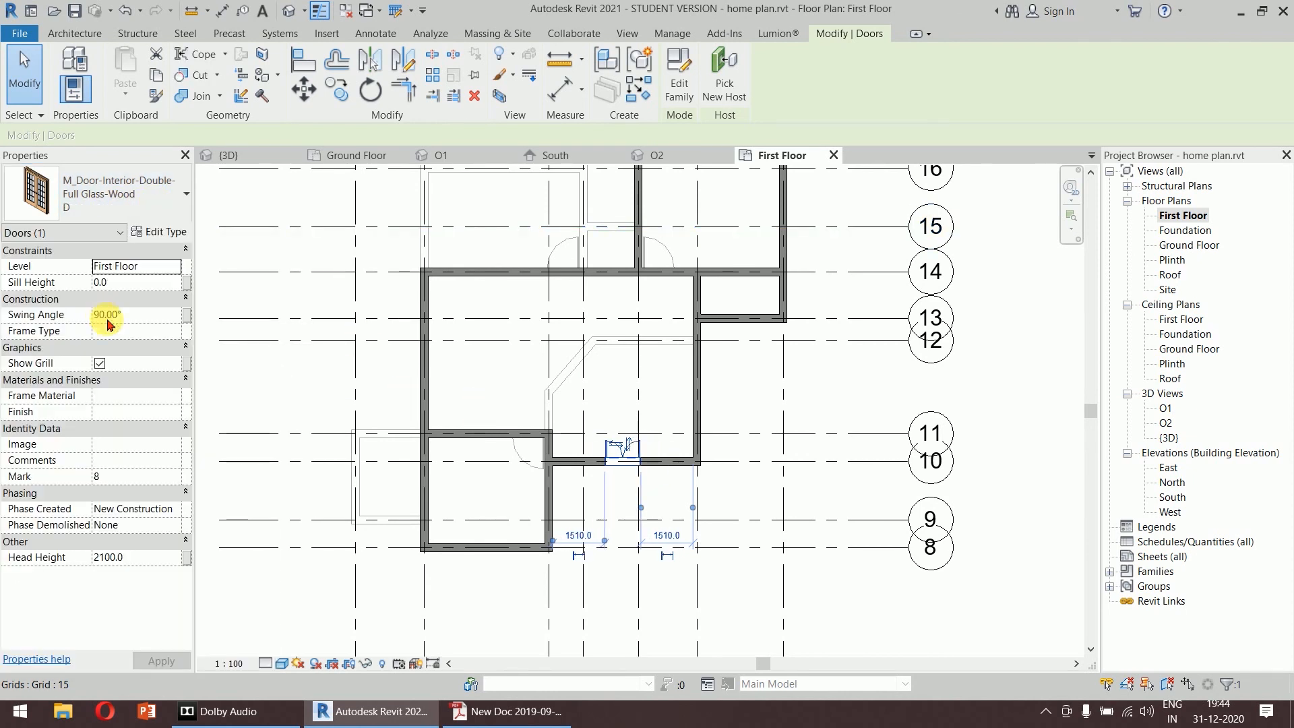
{"action": "left_click", "coordinate": [308, 294]}
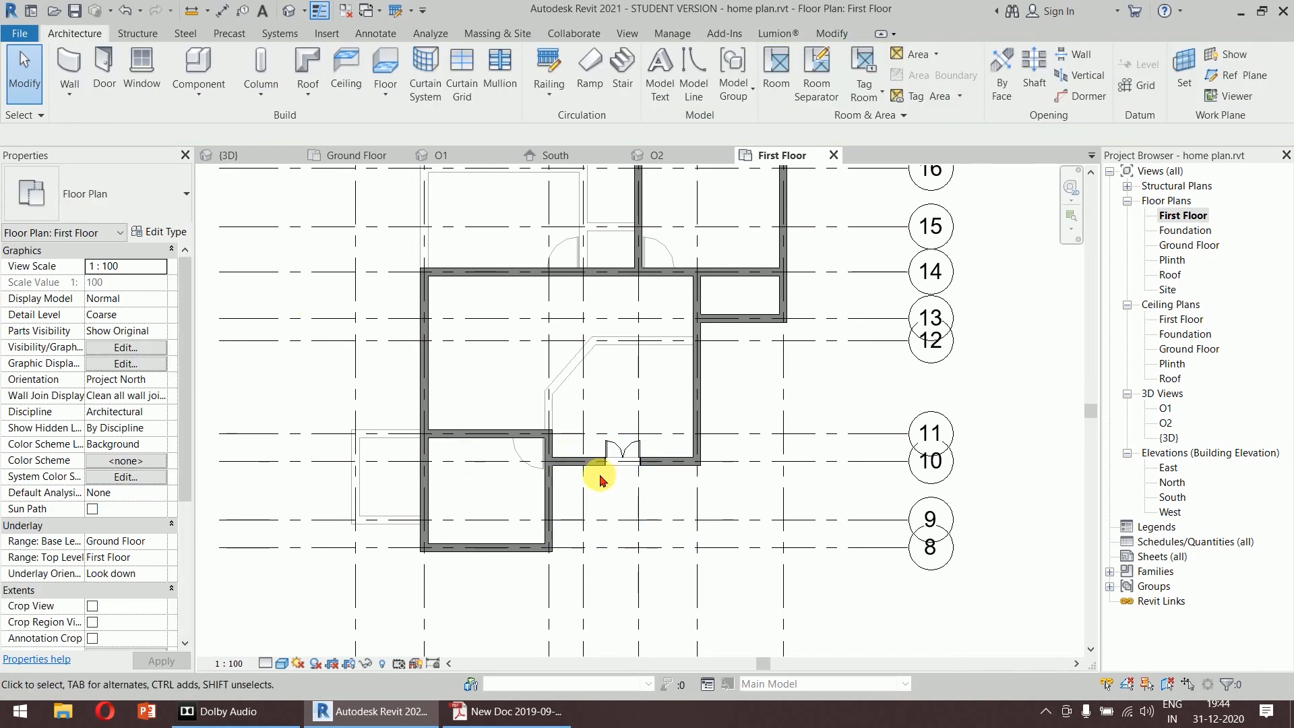
Place a D1 door in the grid 11 wall of the lower bedroom, against its right wall and swinging into the room.
{"action": "left_click", "coordinate": [103, 71]}
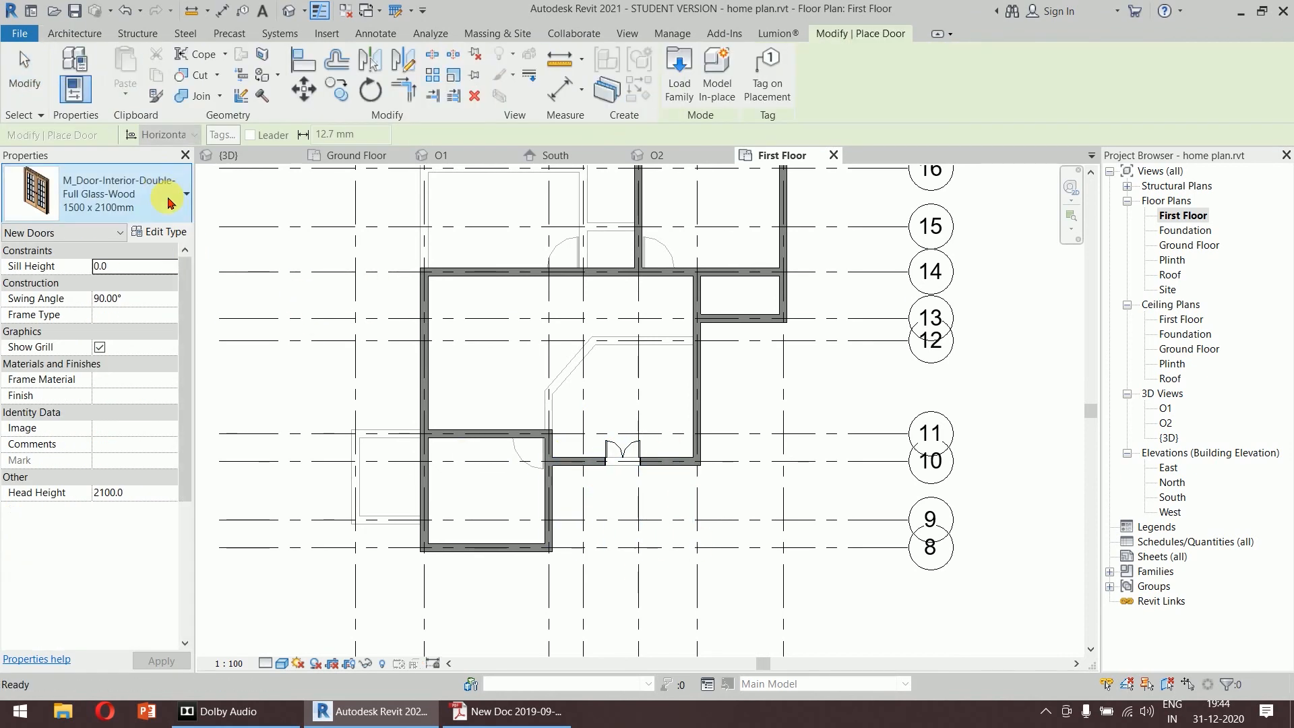
{"action": "left_click", "coordinate": [170, 203]}
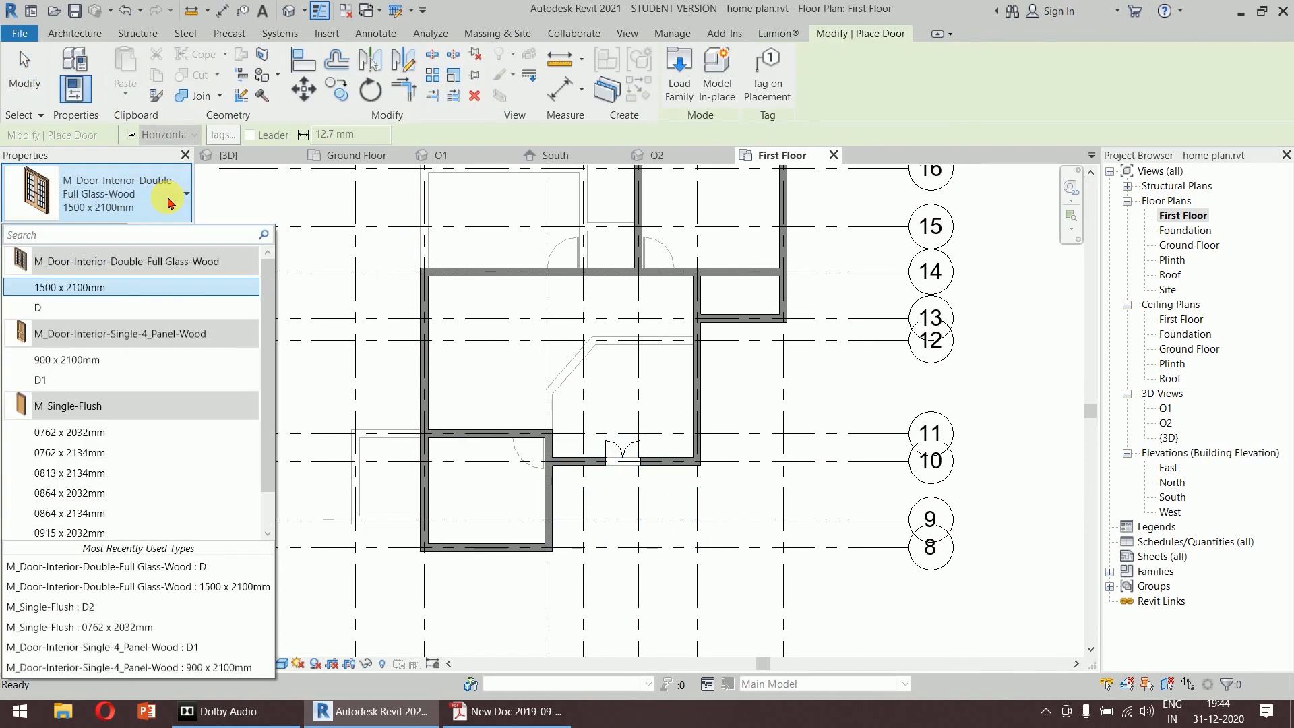
{"action": "left_click", "coordinate": [92, 382]}
{"action": "scroll", "coordinate": [507, 429], "scroll_direction": "up", "scroll_amount": 3}
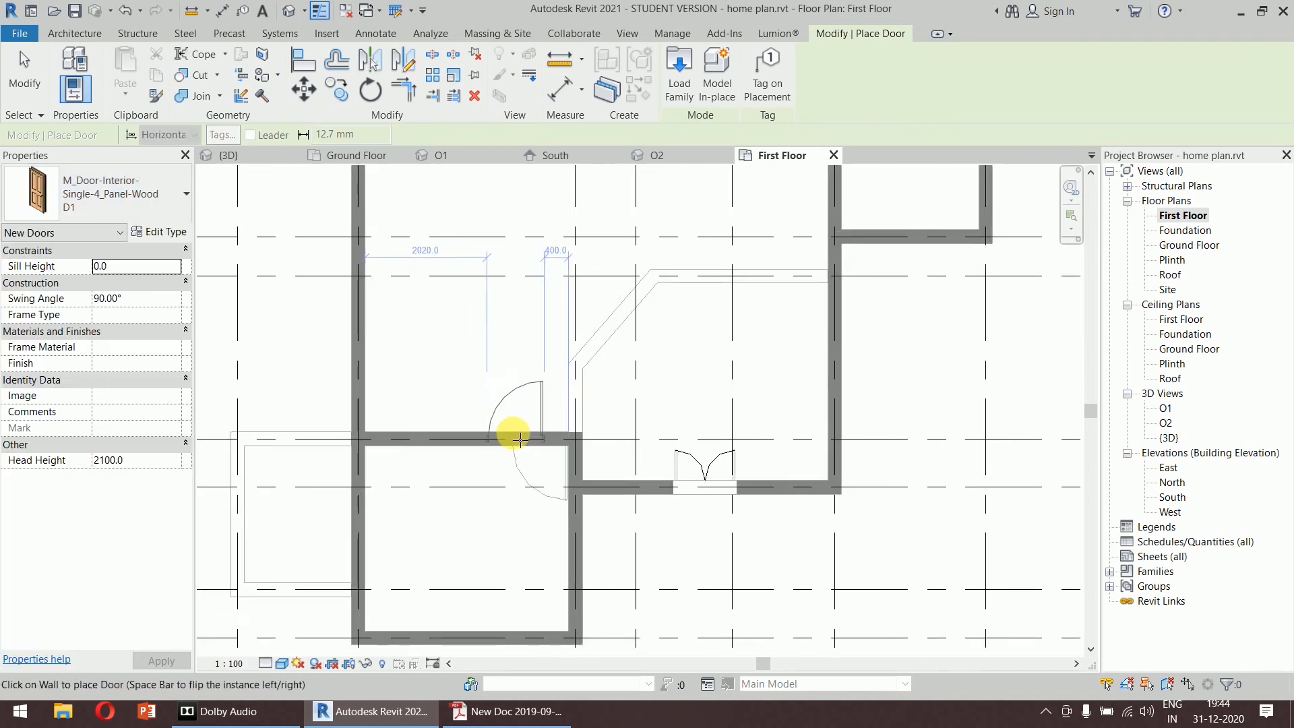
{"action": "left_click", "coordinate": [554, 453]}
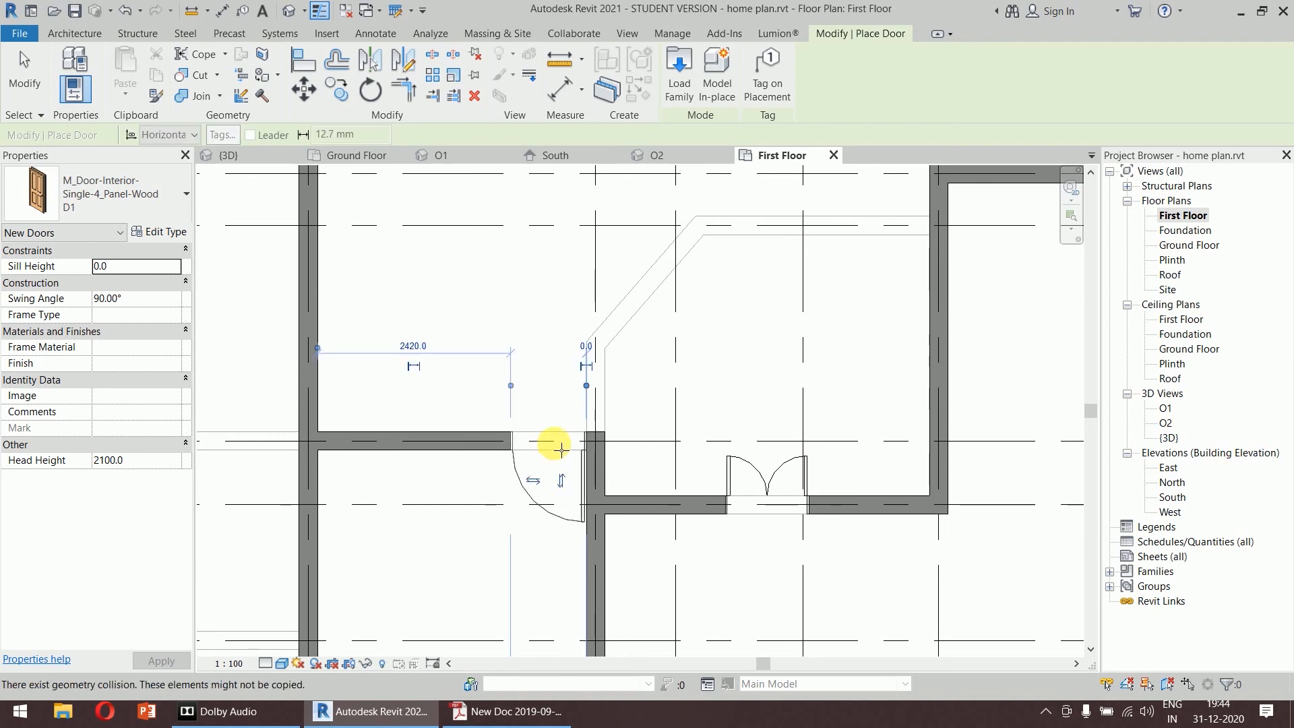
Place another D1 door in the grid 14 wall, opening into the upper bedroom about 20 mm from its left wall.
{"action": "scroll", "coordinate": [742, 337], "scroll_direction": "down", "scroll_amount": 3}
{"action": "scroll", "coordinate": [688, 425], "scroll_direction": "up", "scroll_amount": 5}
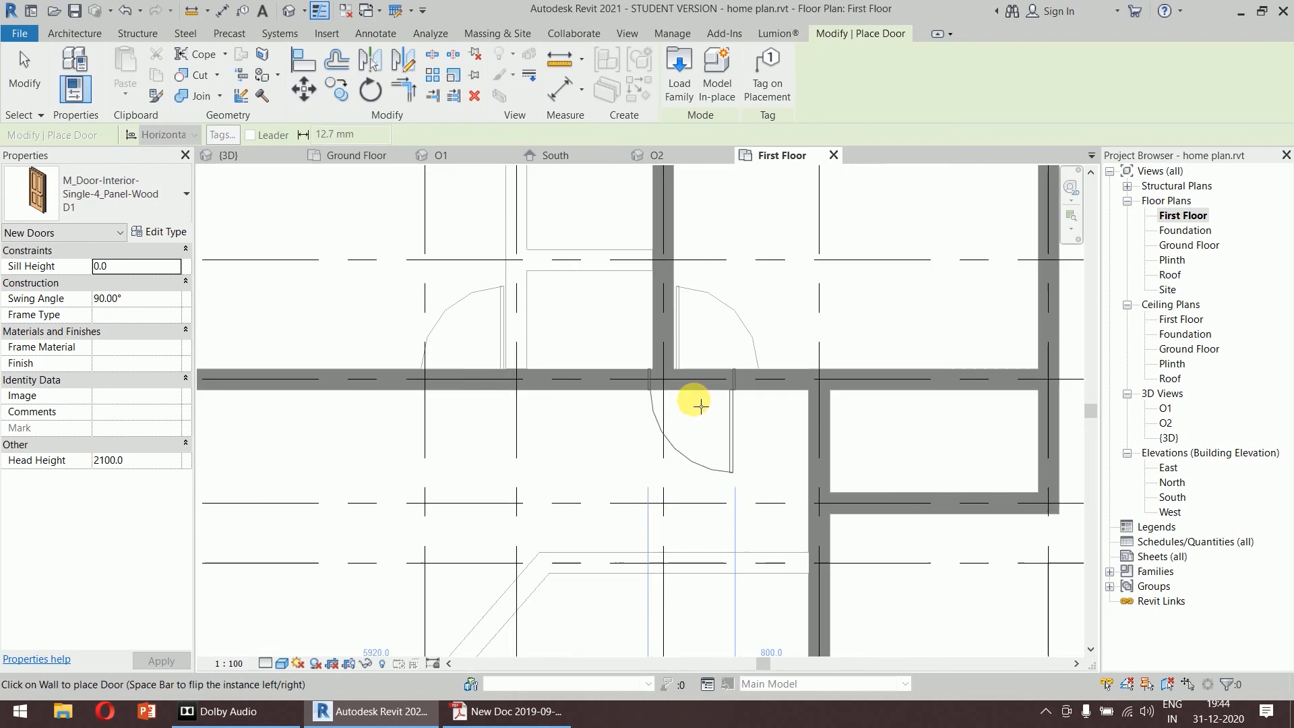
{"action": "left_click", "coordinate": [719, 368]}
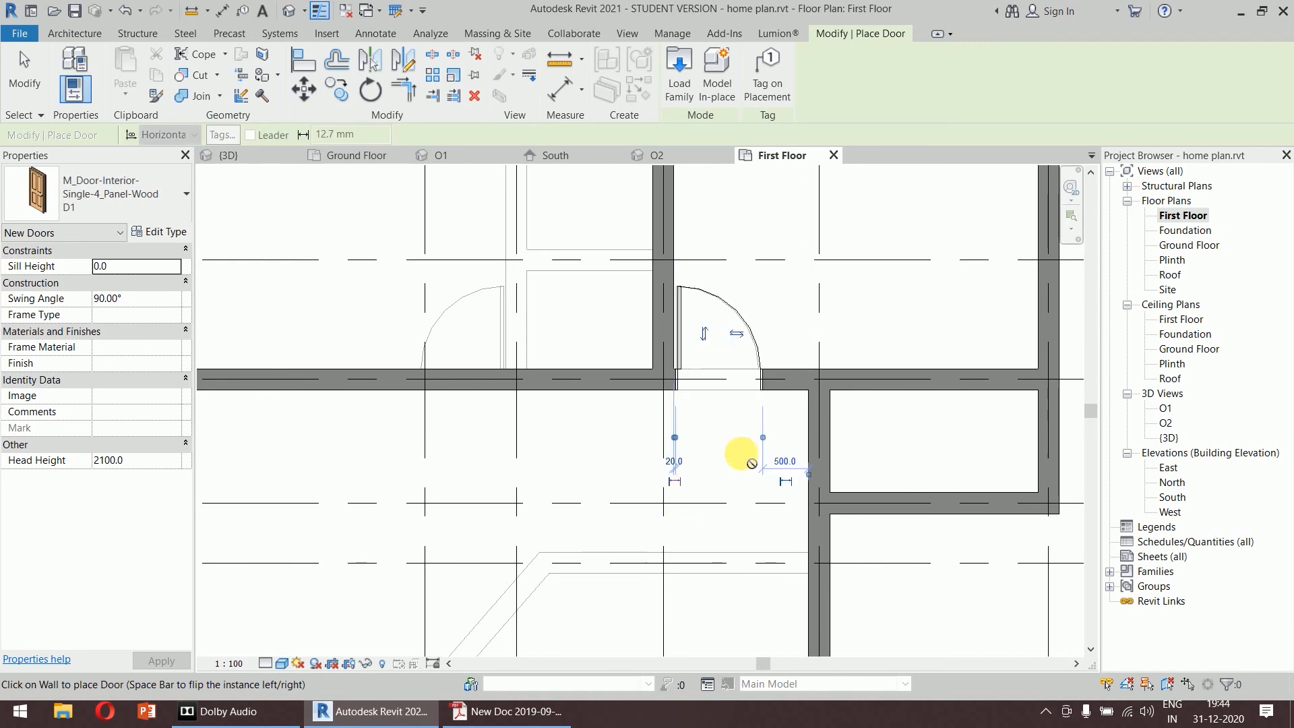
{"action": "scroll", "coordinate": [705, 300], "scroll_direction": "up", "scroll_amount": 4}
{"action": "key", "text": "Escape"}
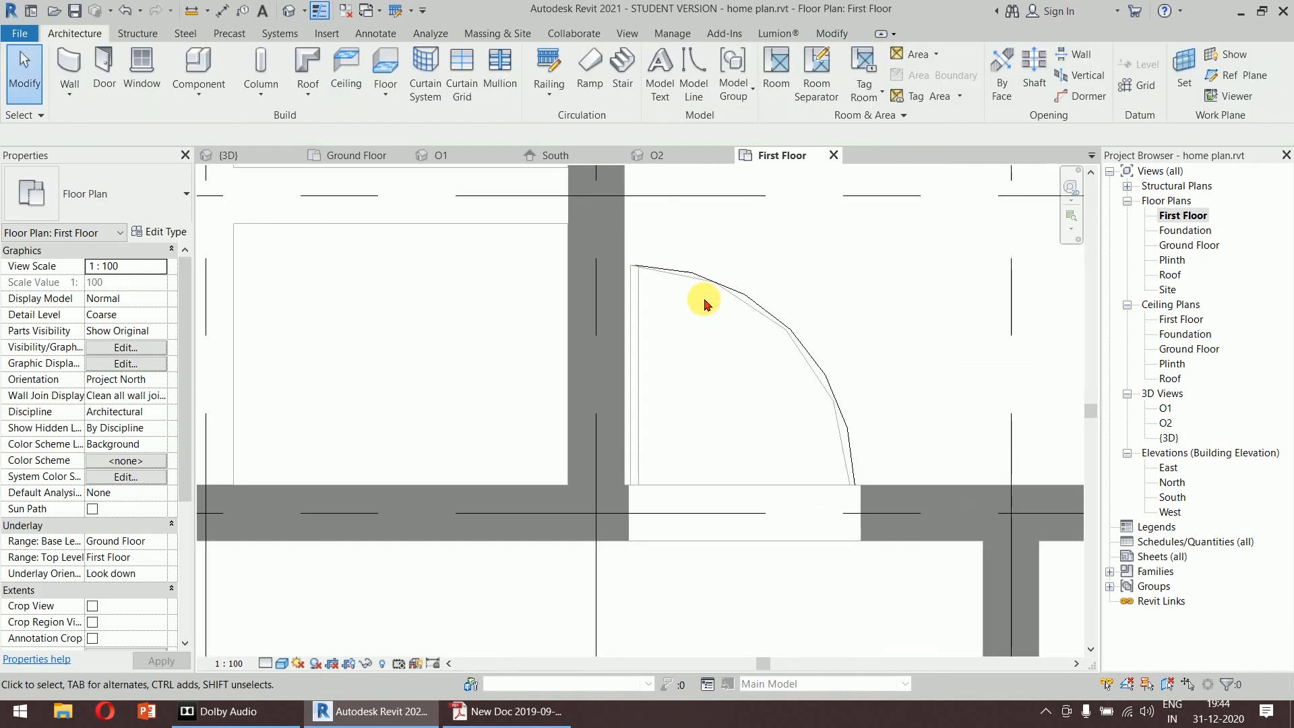
Set the upper bedroom D1 door's distance from the adjacent left wall to 0.
{"action": "left_click", "coordinate": [772, 523]}
{"action": "middle_click_drag", "start_coordinate": [694, 601], "coordinate": [682, 538]}
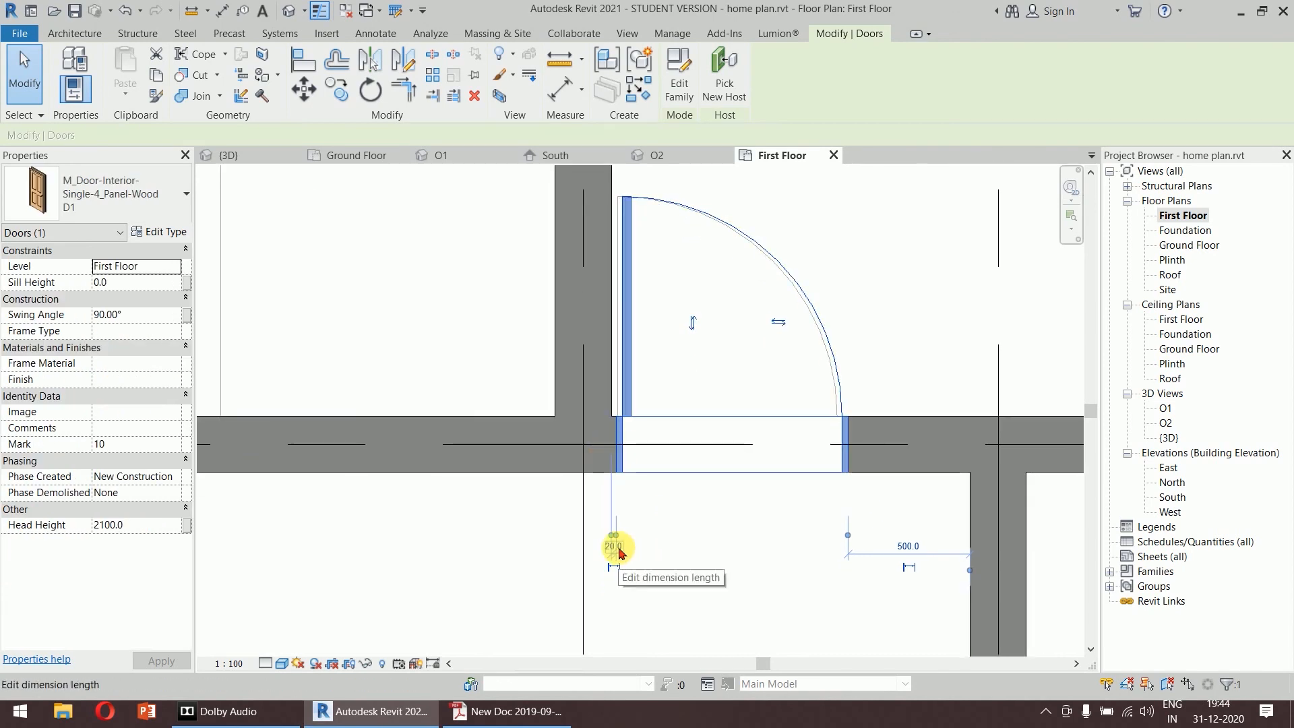
{"action": "left_click", "coordinate": [618, 549]}
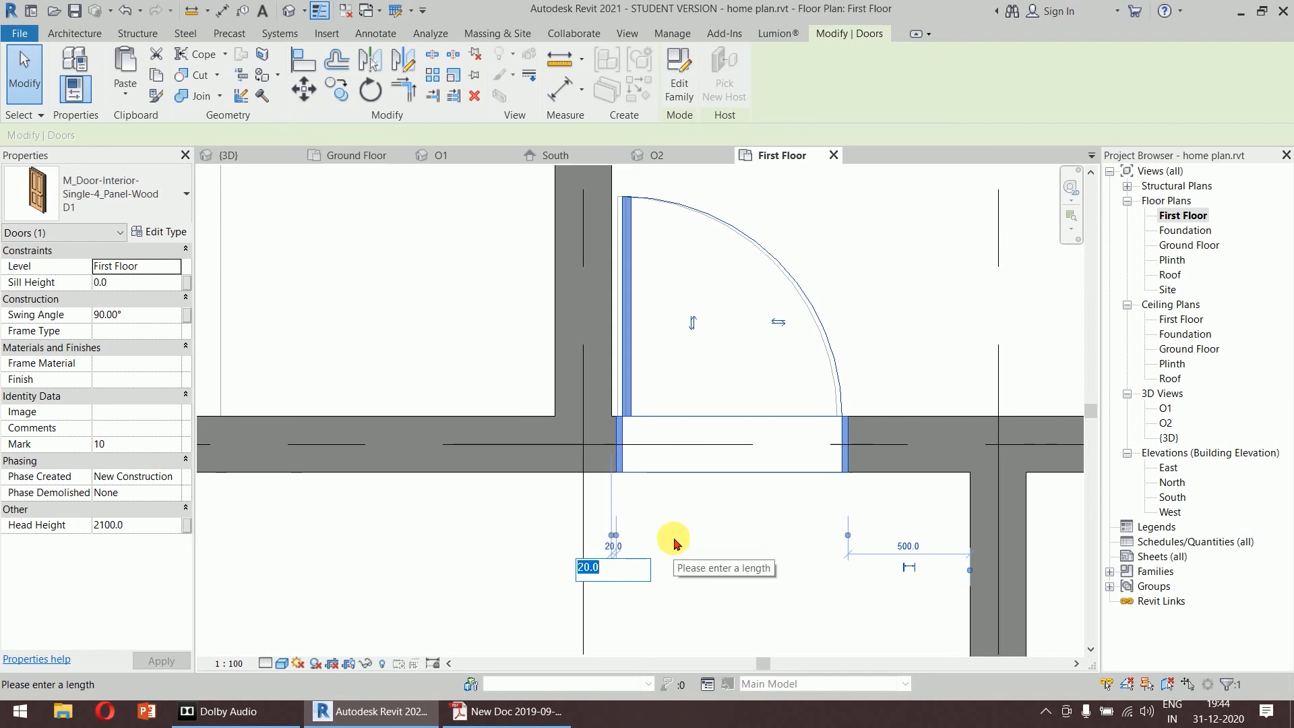
{"action": "type", "text": "0"}
{"action": "key", "text": "Return"}
{"action": "key", "text": "Escape"}
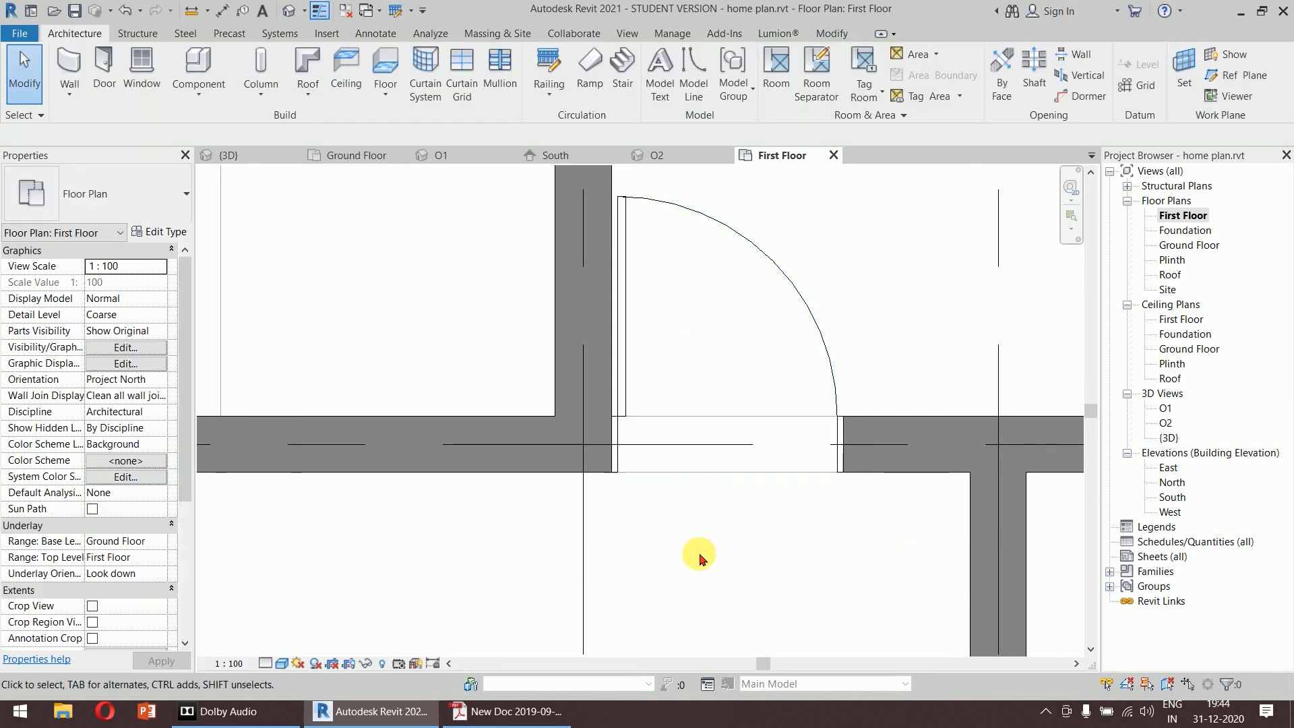
Check the reference PDF's plan for the door of the small room below the upper bedroom.
{"action": "scroll", "coordinate": [699, 554], "scroll_direction": "down", "scroll_amount": 3}
{"action": "middle_click_drag", "start_coordinate": [701, 571], "coordinate": [629, 416]}
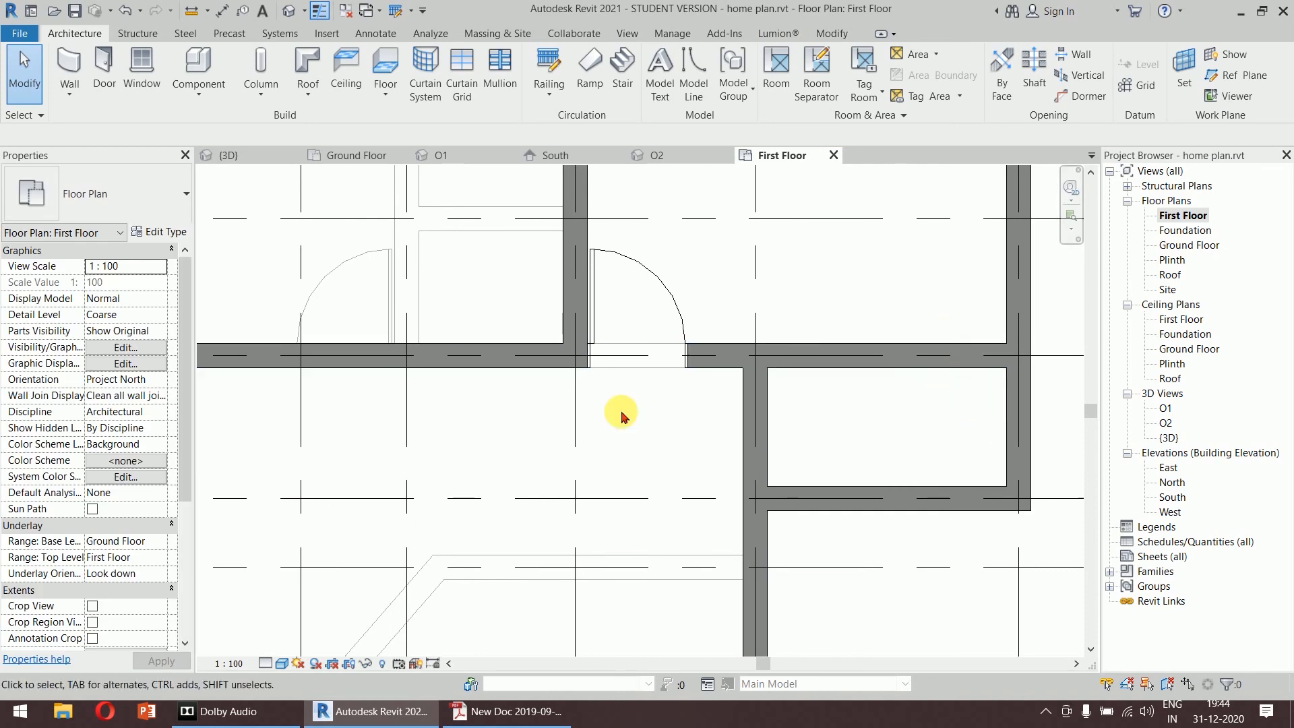
{"action": "left_click", "coordinate": [513, 713]}
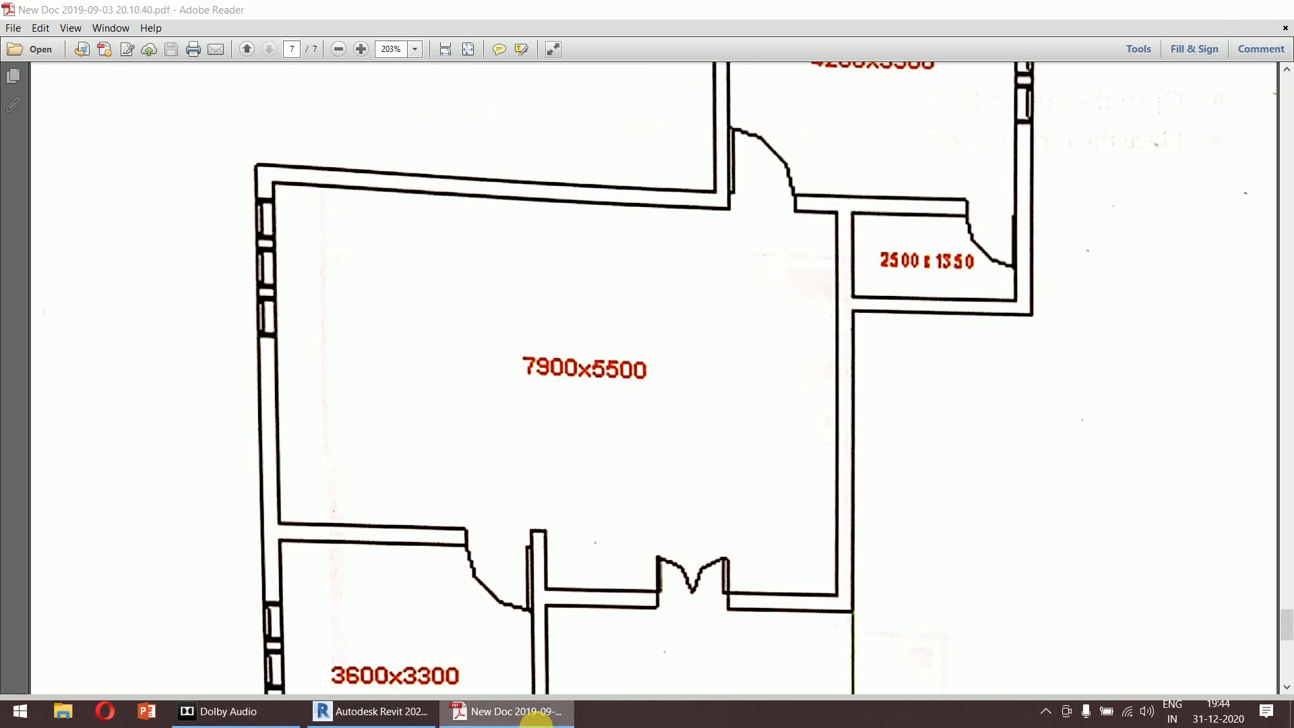
{"action": "left_click", "coordinate": [370, 711]}
Place a D2 door in the grid 14 wall of the small room, against its right wall and swinging into that room.
{"action": "left_click", "coordinate": [102, 88]}
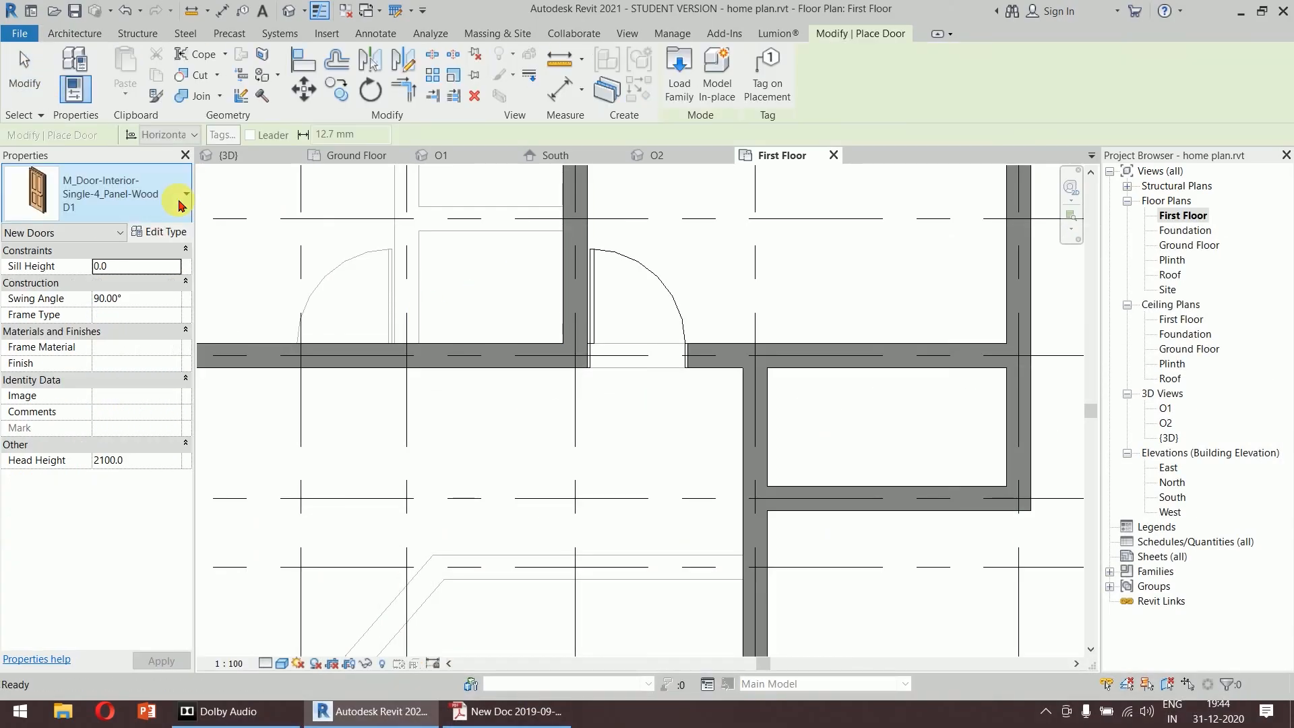
{"action": "left_click", "coordinate": [168, 195]}
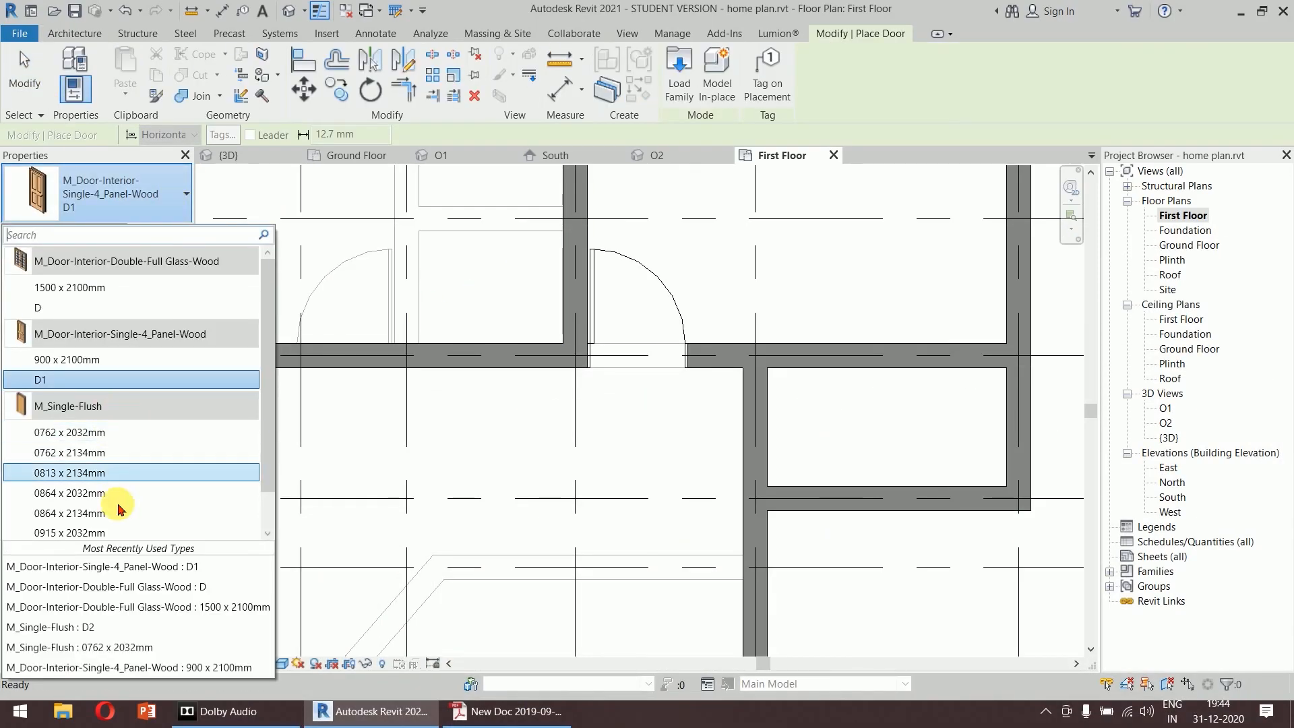
{"action": "scroll", "coordinate": [146, 452], "scroll_direction": "down", "scroll_amount": 2}
{"action": "left_click", "coordinate": [102, 527]}
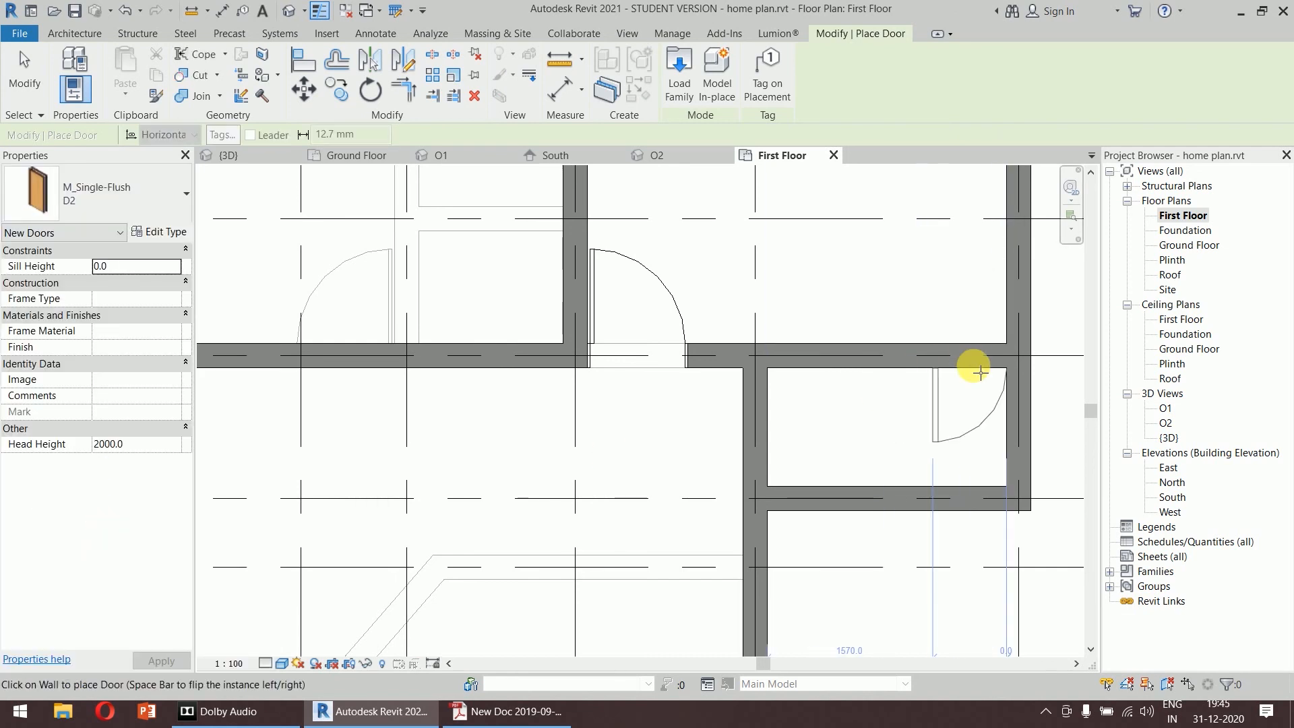
{"action": "key", "text": "space"}
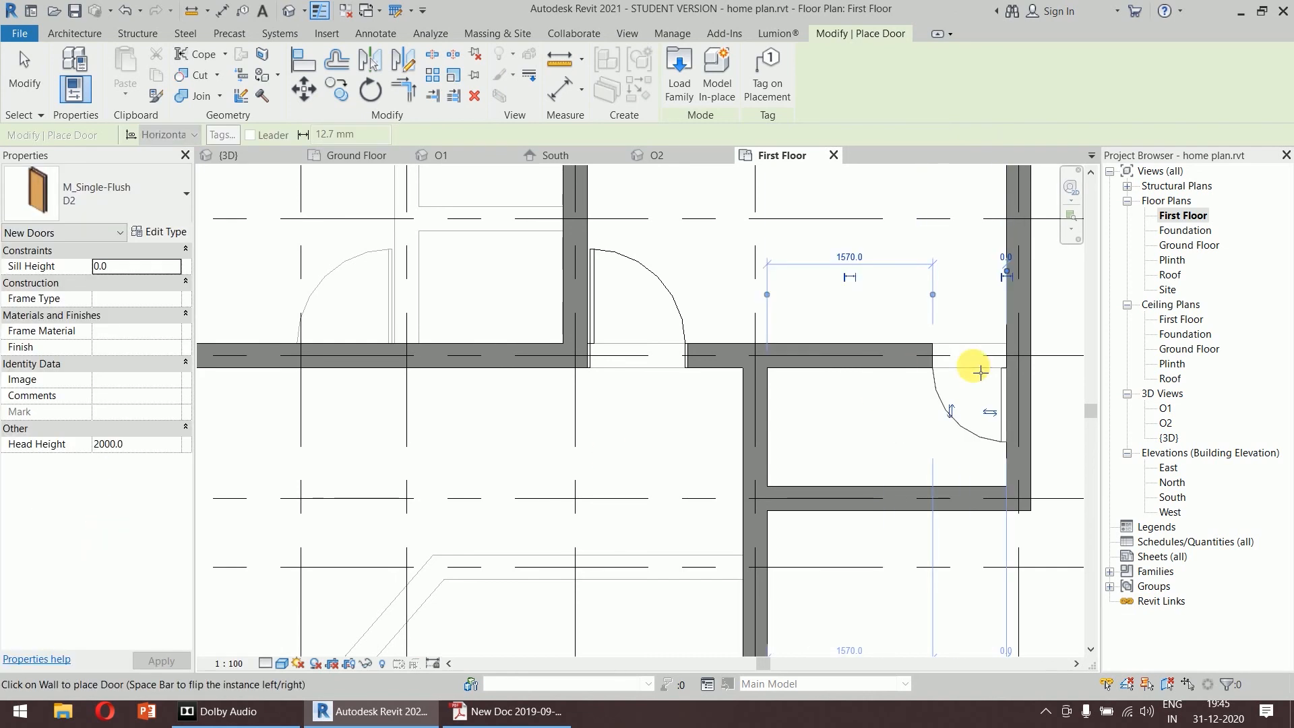
{"action": "right_click", "coordinate": [869, 236]}
{"action": "left_click", "coordinate": [888, 247]}
{"action": "right_click", "coordinate": [850, 200]}
{"action": "left_click", "coordinate": [868, 213]}
Review the placed doors across the whole First Floor plan and the Ground Floor plan.
{"action": "scroll", "coordinate": [830, 330], "scroll_direction": "down", "scroll_amount": 3}
{"action": "scroll", "coordinate": [830, 329], "scroll_direction": "down", "scroll_amount": 1}
{"action": "middle_click_drag", "start_coordinate": [837, 285], "coordinate": [789, 316]}
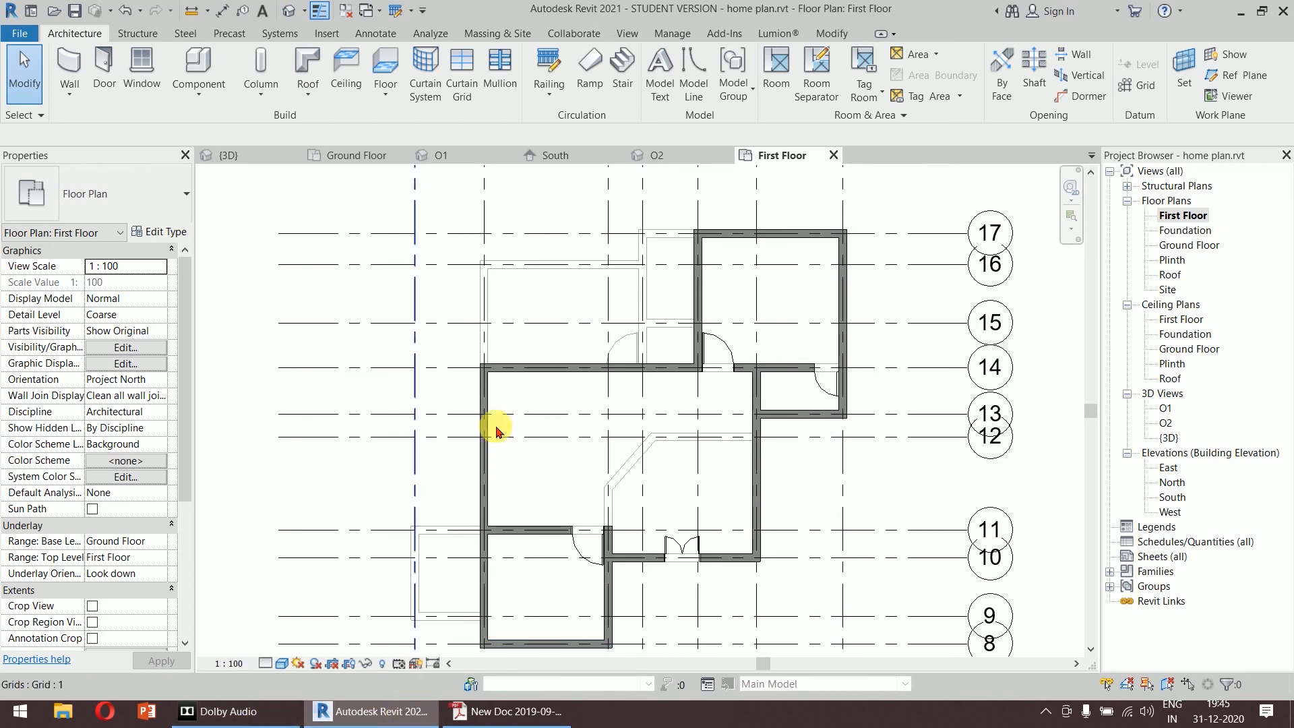
{"action": "left_click", "coordinate": [366, 159]}
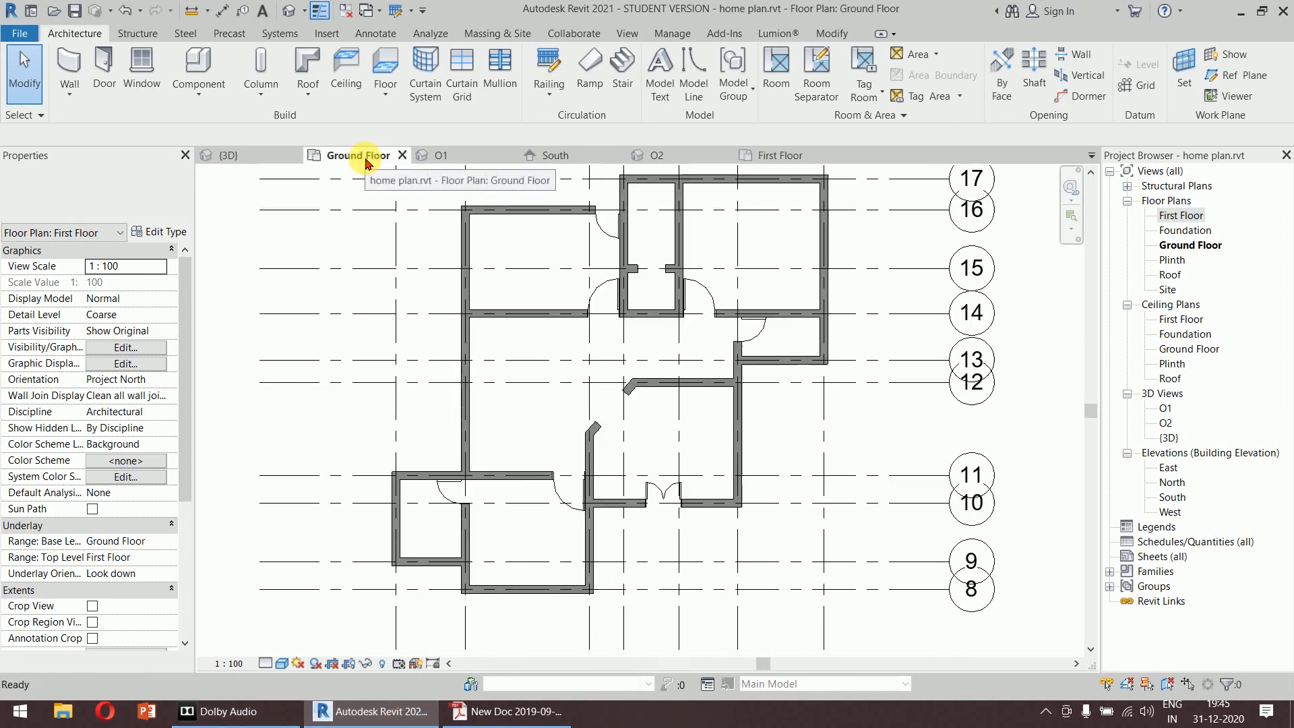
{"action": "middle_click_drag", "start_coordinate": [684, 425], "coordinate": [708, 477]}
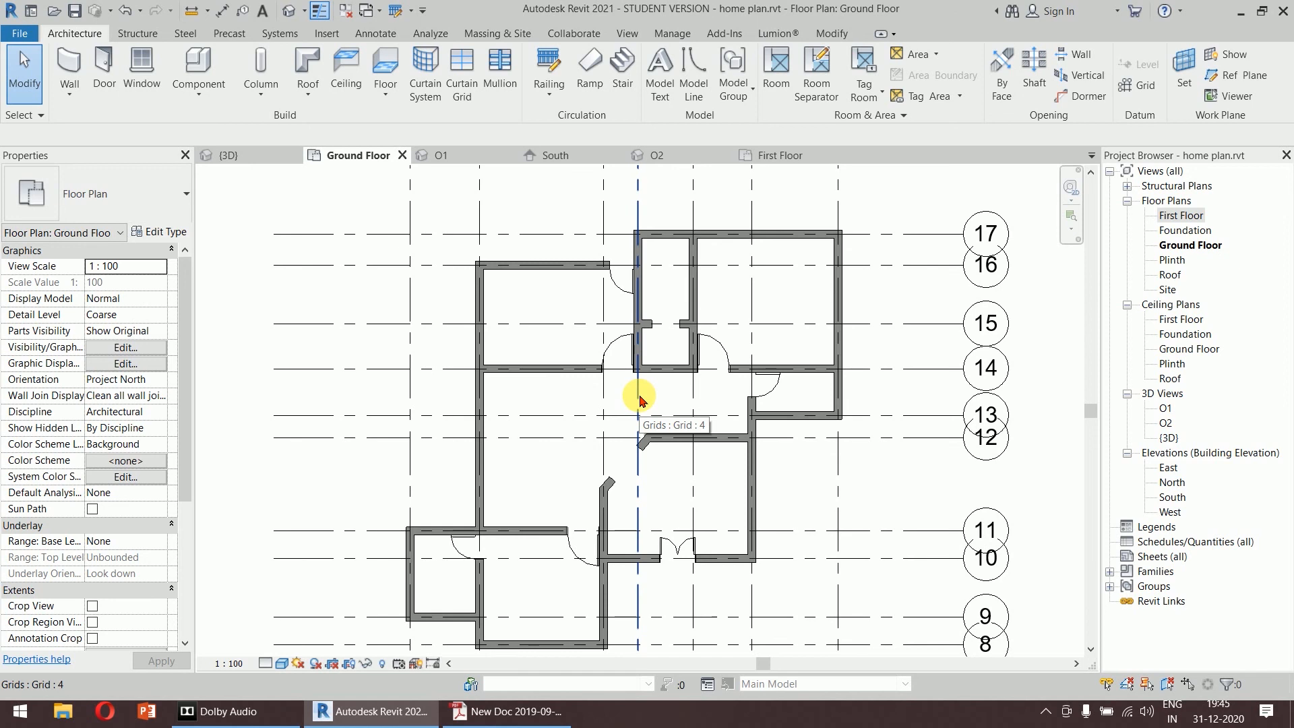
In the 3D view, edit the profile of the upper bedroom's first-floor outer side wall to cut a circular opening of about 300 mm radius.
{"action": "left_click", "coordinate": [253, 155]}
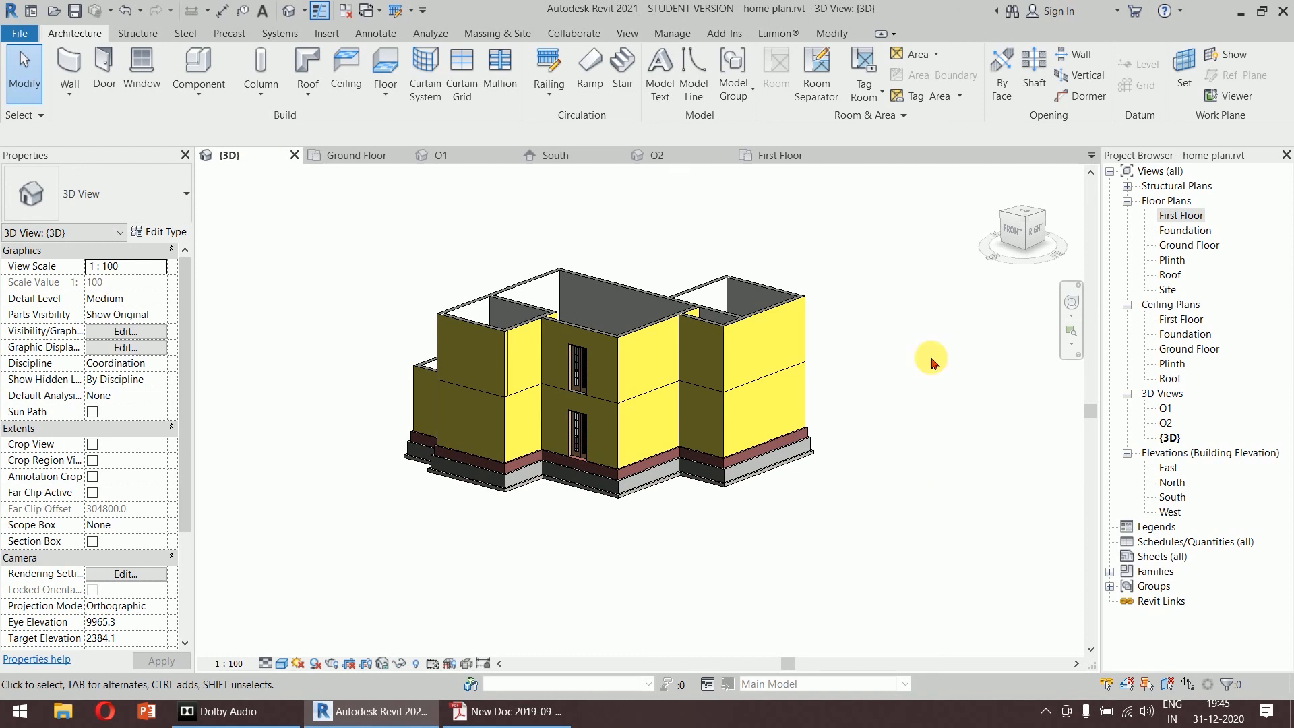
{"action": "scroll", "coordinate": [877, 351], "scroll_direction": "up", "scroll_amount": 8}
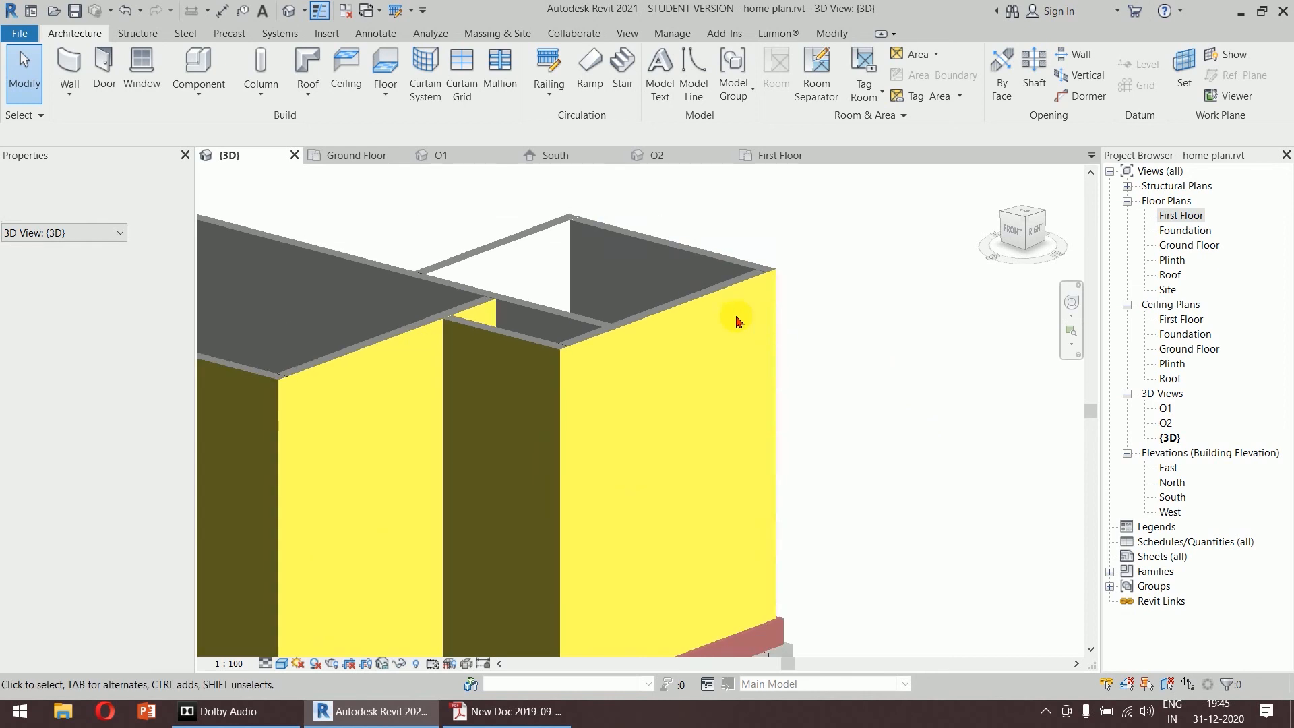
{"action": "left_click", "coordinate": [745, 338]}
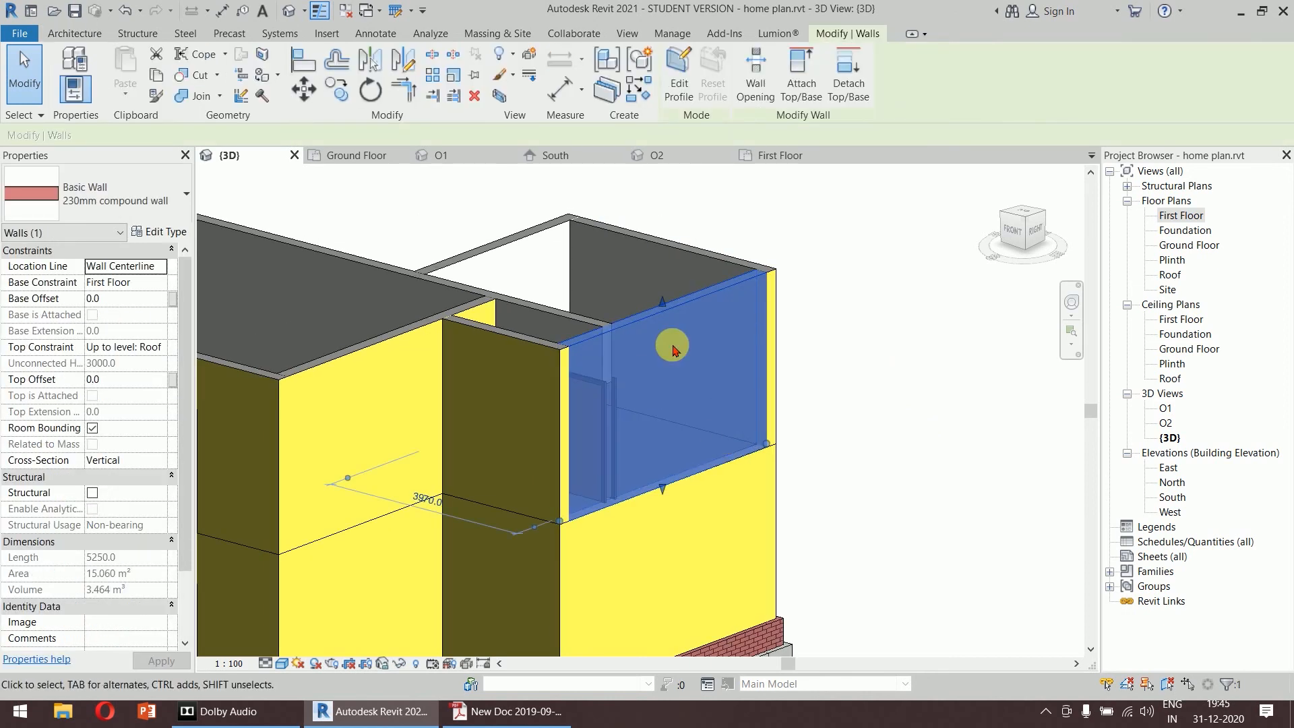
{"action": "scroll", "coordinate": [681, 353], "scroll_direction": "up", "scroll_amount": 3}
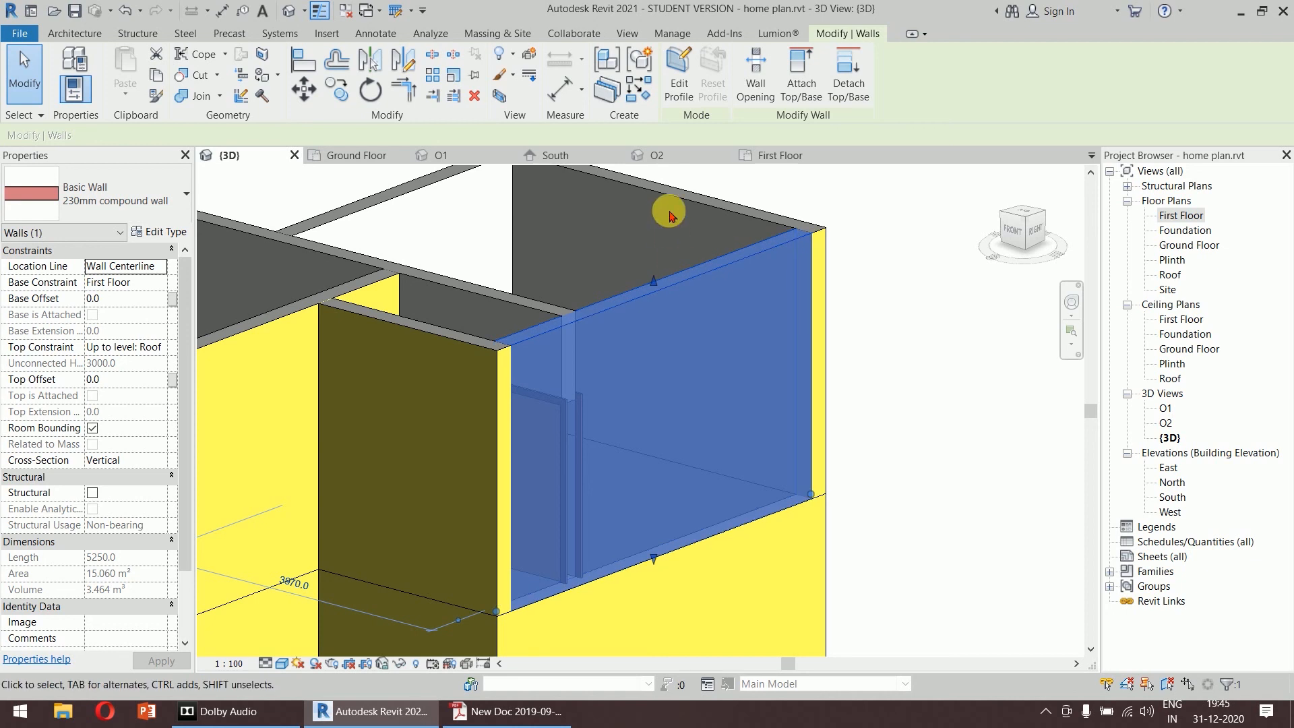
{"action": "left_click", "coordinate": [681, 82]}
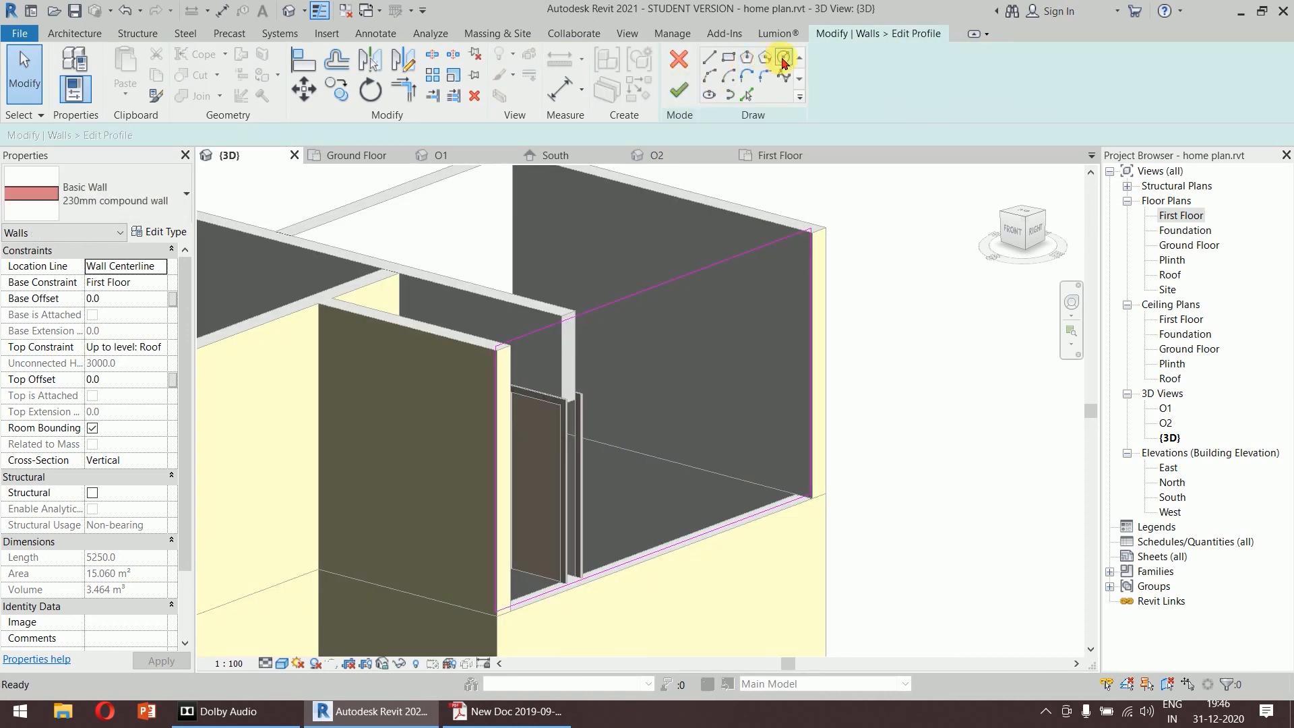
{"action": "left_click", "coordinate": [784, 59]}
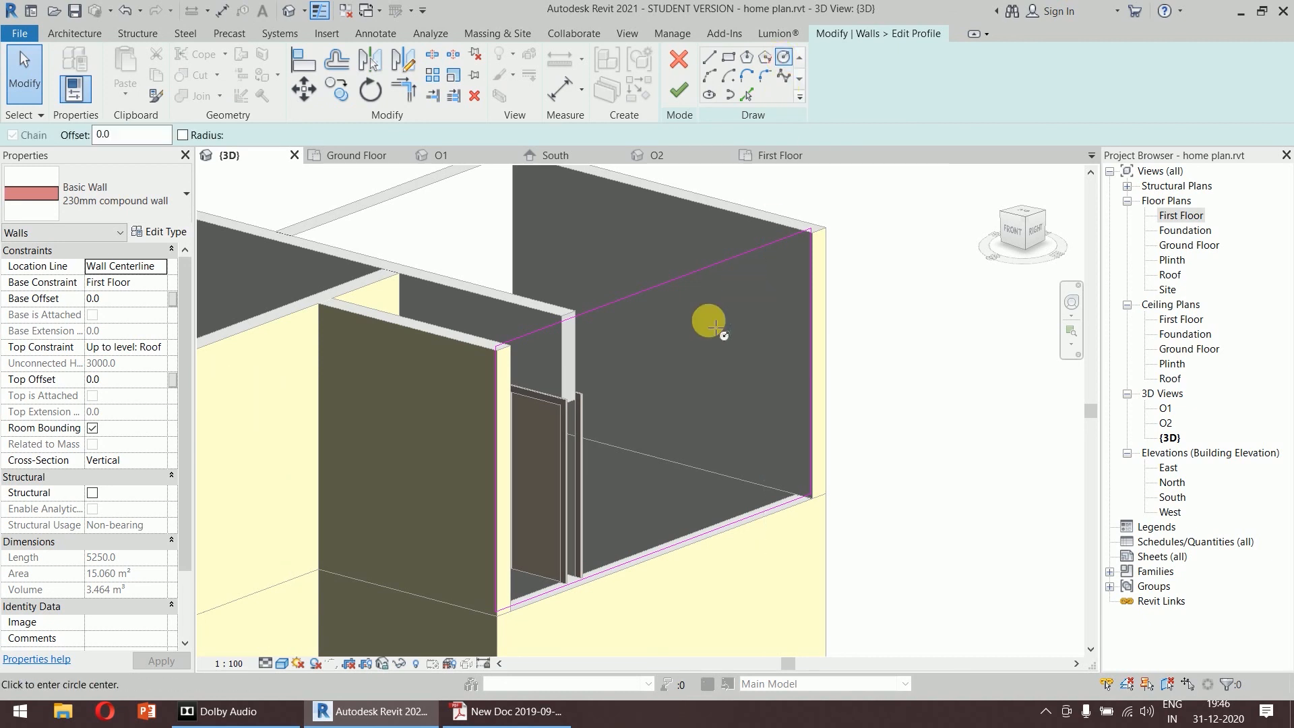
{"action": "left_click", "coordinate": [698, 328]}
{"action": "left_click", "coordinate": [708, 309]}
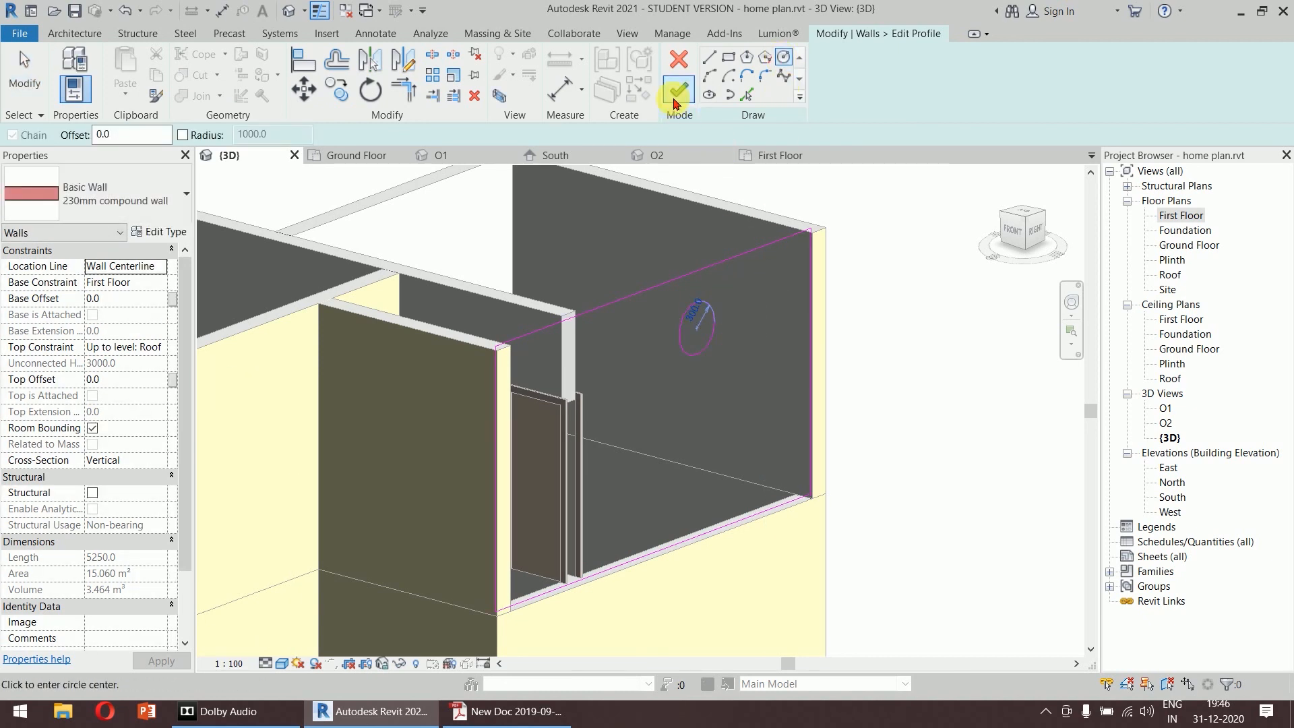
{"action": "left_click", "coordinate": [679, 91]}
{"action": "left_click", "coordinate": [890, 349]}
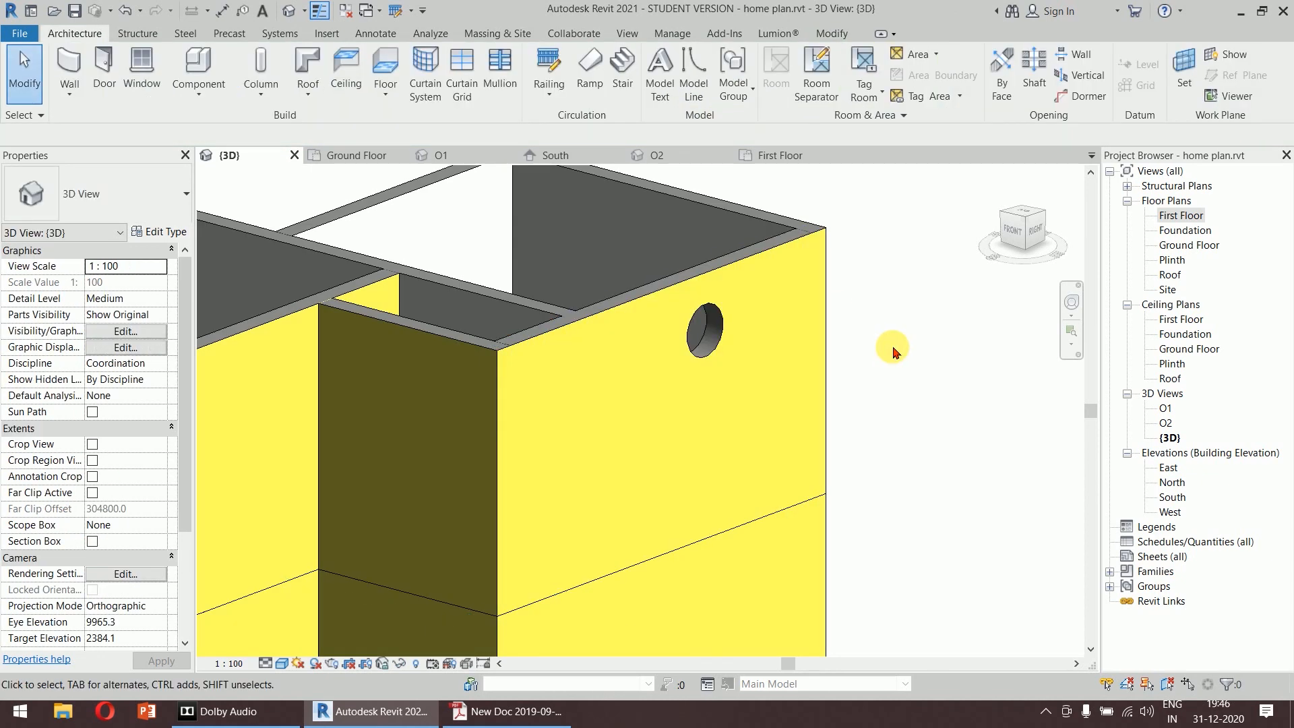
Add a six-sided polygon opening below the circle in the same wall's profile and finish the sketch.
{"action": "left_click", "coordinate": [747, 260]}
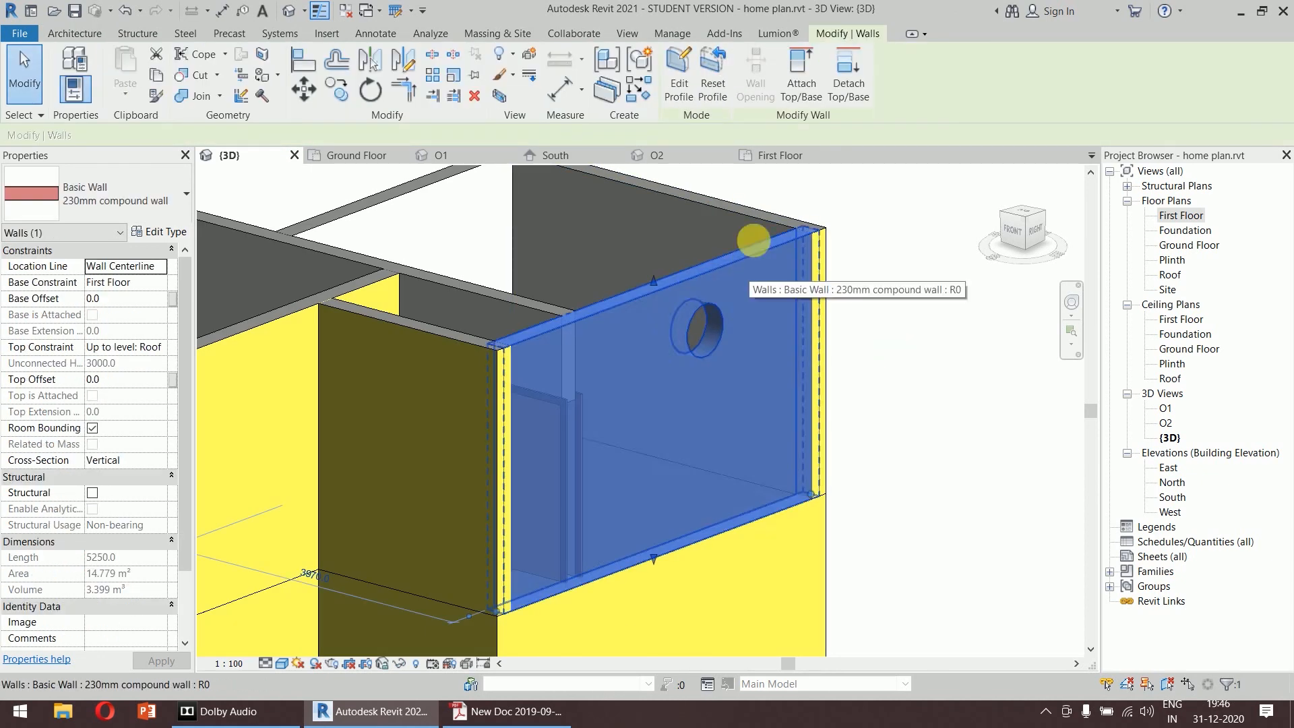
{"action": "left_click", "coordinate": [694, 76]}
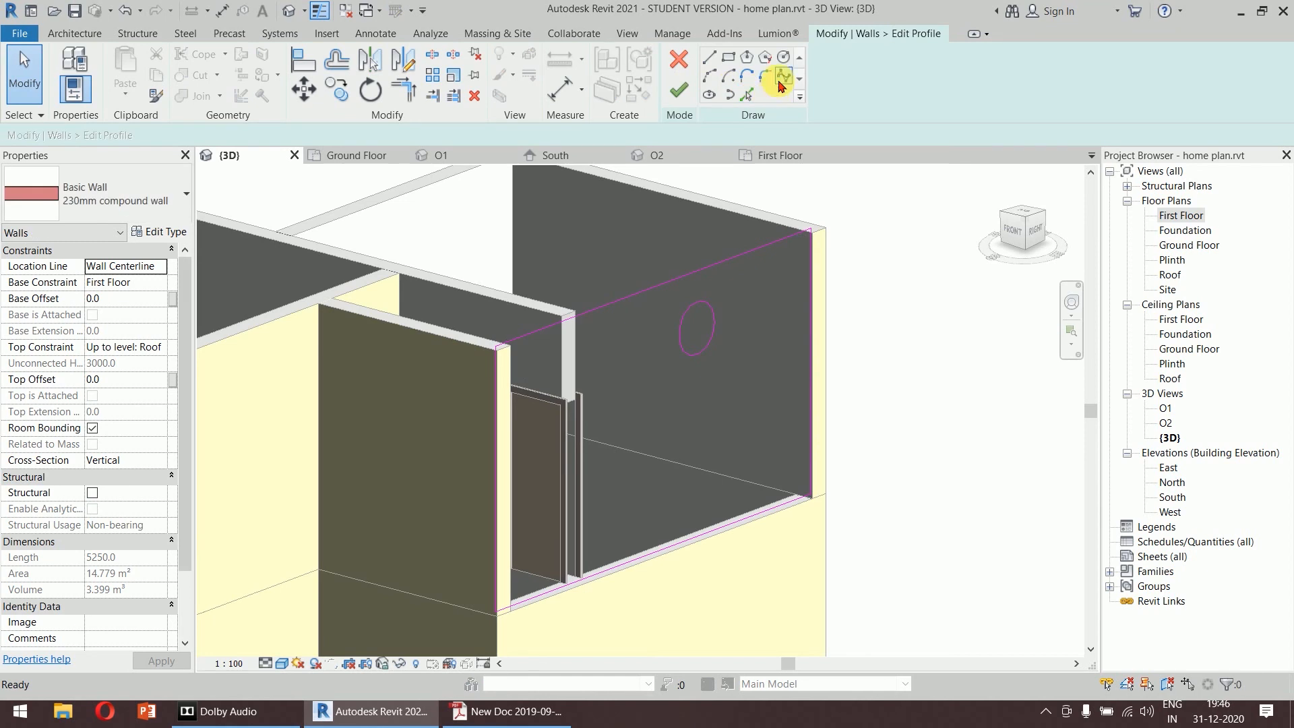
{"action": "left_click", "coordinate": [764, 59]}
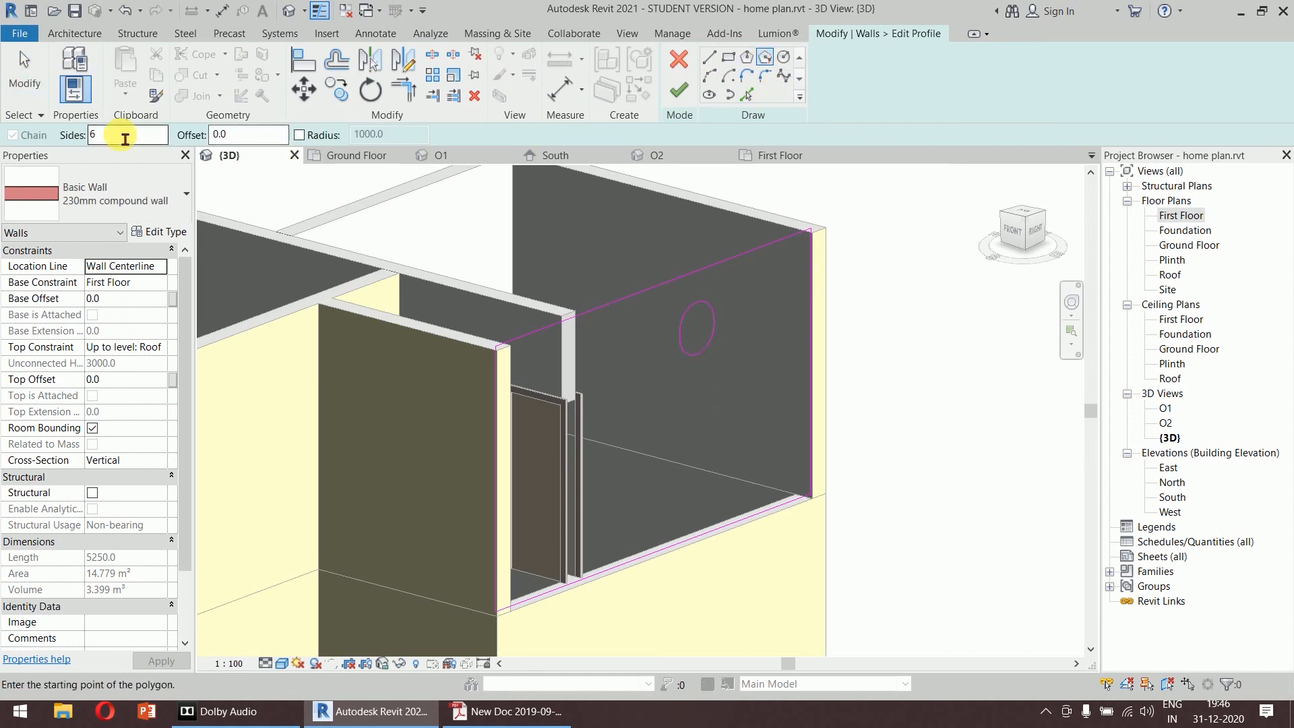
{"action": "double_click", "coordinate": [92, 134]}
{"action": "left_click", "coordinate": [644, 450]}
{"action": "left_click", "coordinate": [661, 431]}
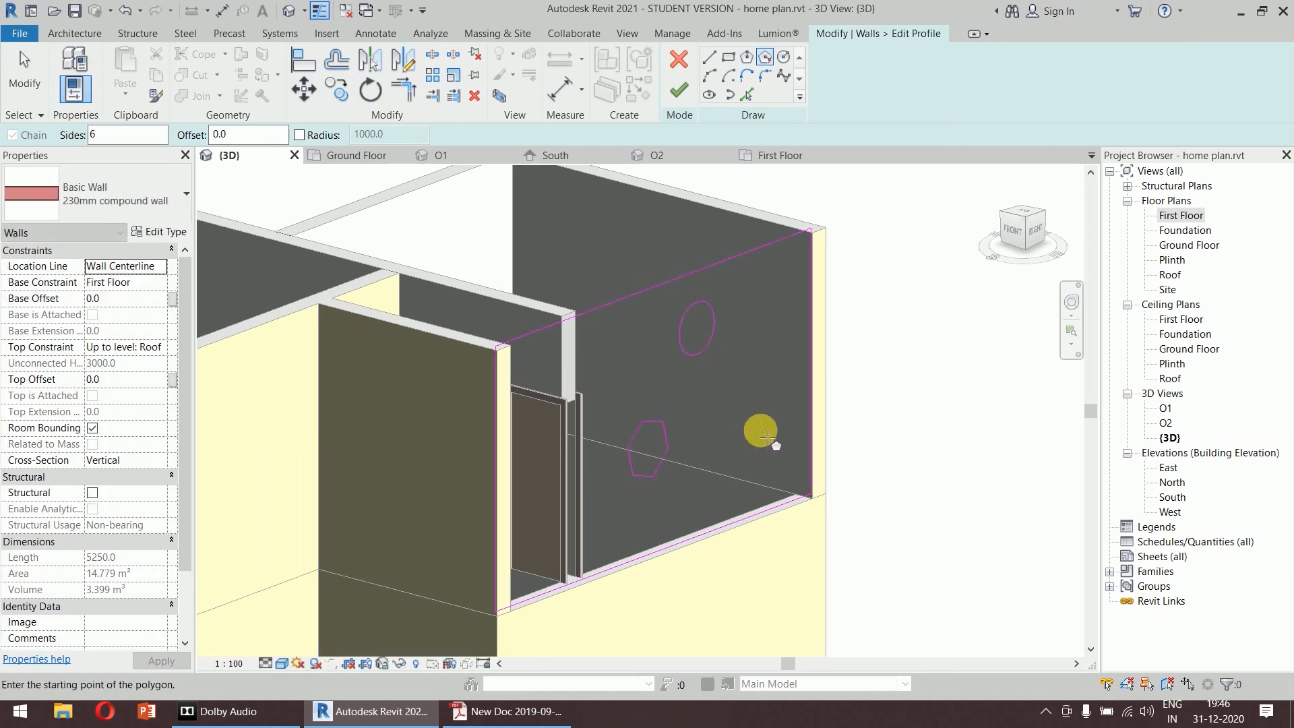
{"action": "left_click", "coordinate": [683, 98]}
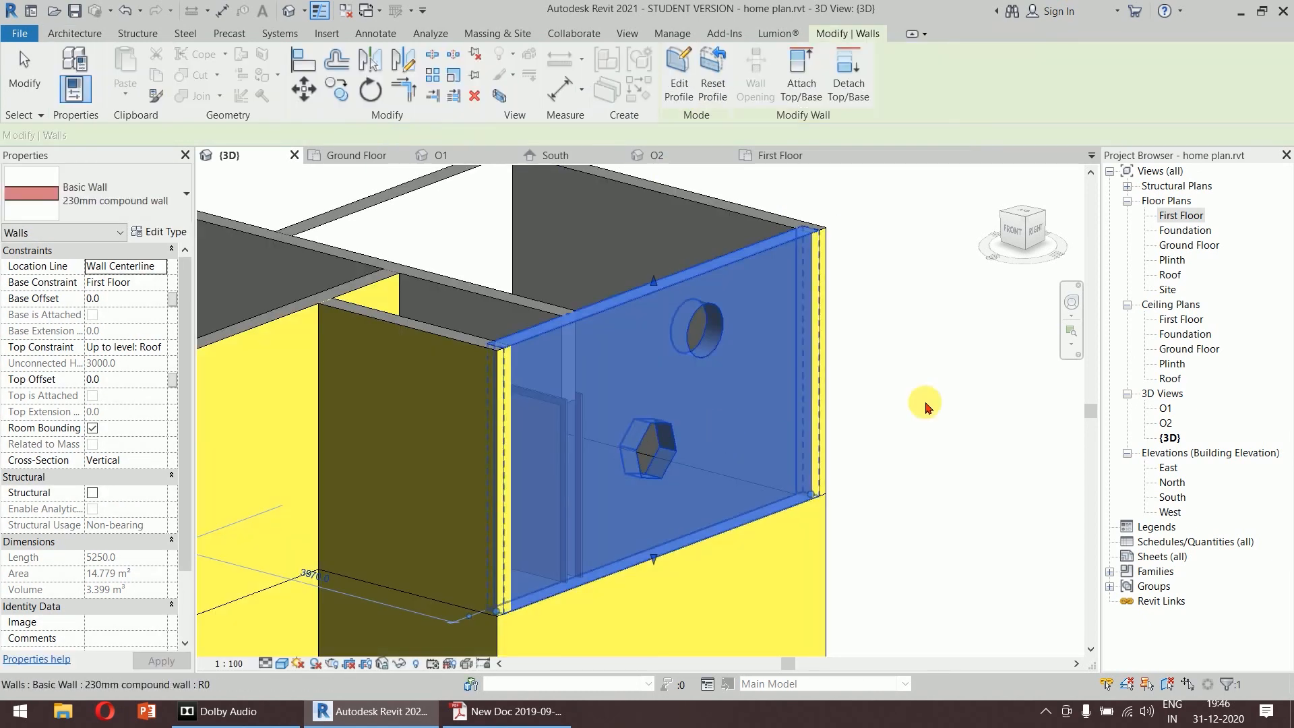
{"action": "left_click", "coordinate": [944, 360]}
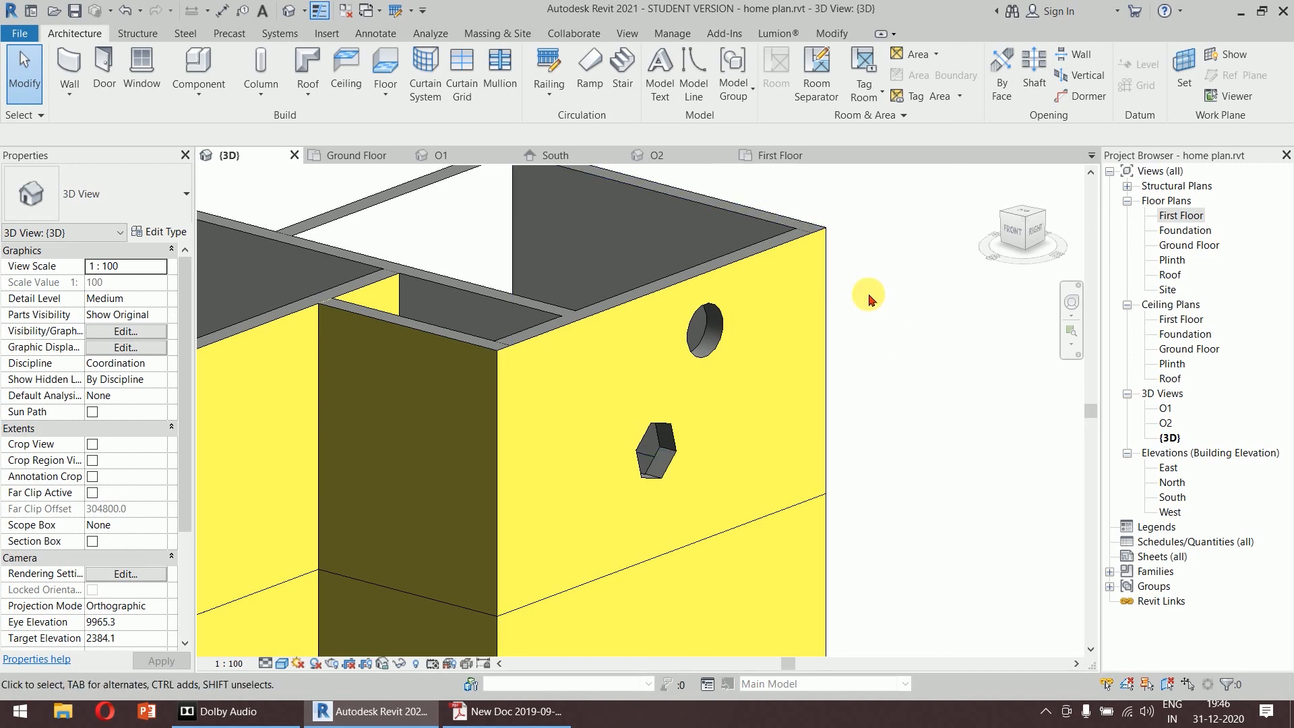
Reopen the wall's profile sketch to inspect the circle's radius, and close the sketch.
{"action": "left_click", "coordinate": [739, 280]}
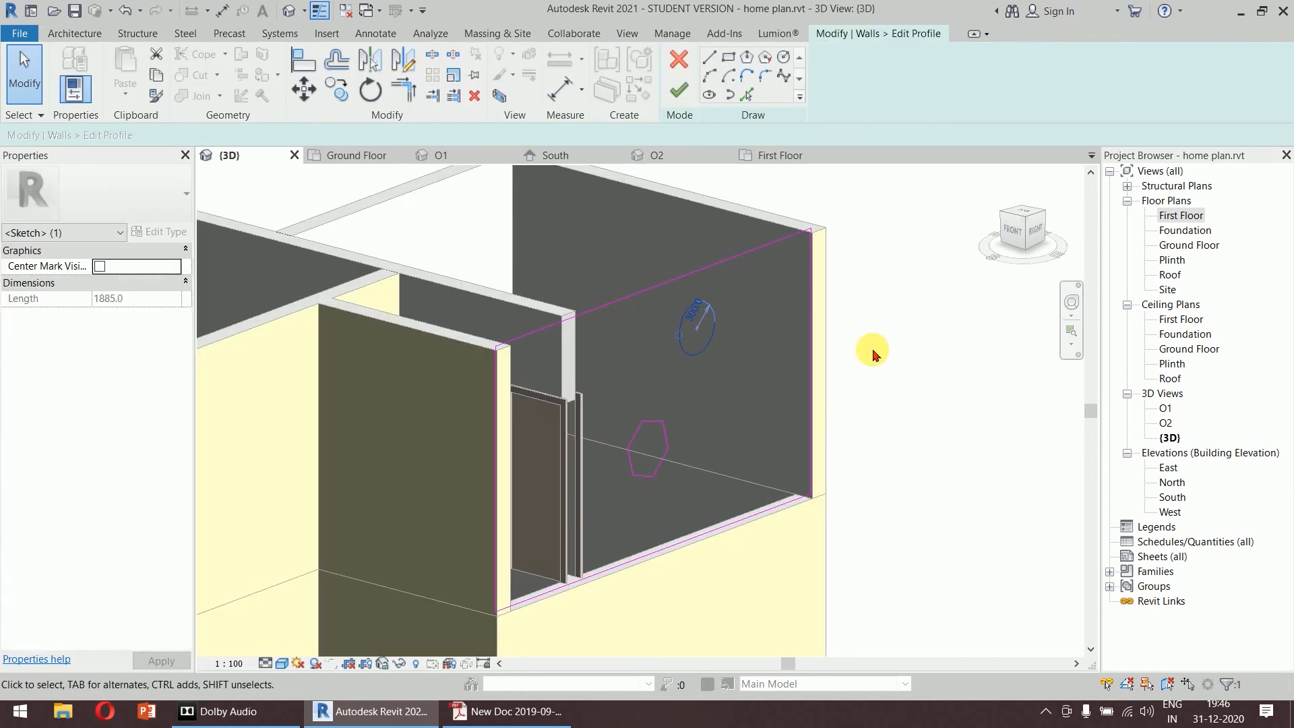
{"action": "scroll", "coordinate": [722, 320], "scroll_direction": "up", "scroll_amount": 6}
{"action": "scroll", "coordinate": [723, 327], "scroll_direction": "down", "scroll_amount": 8}
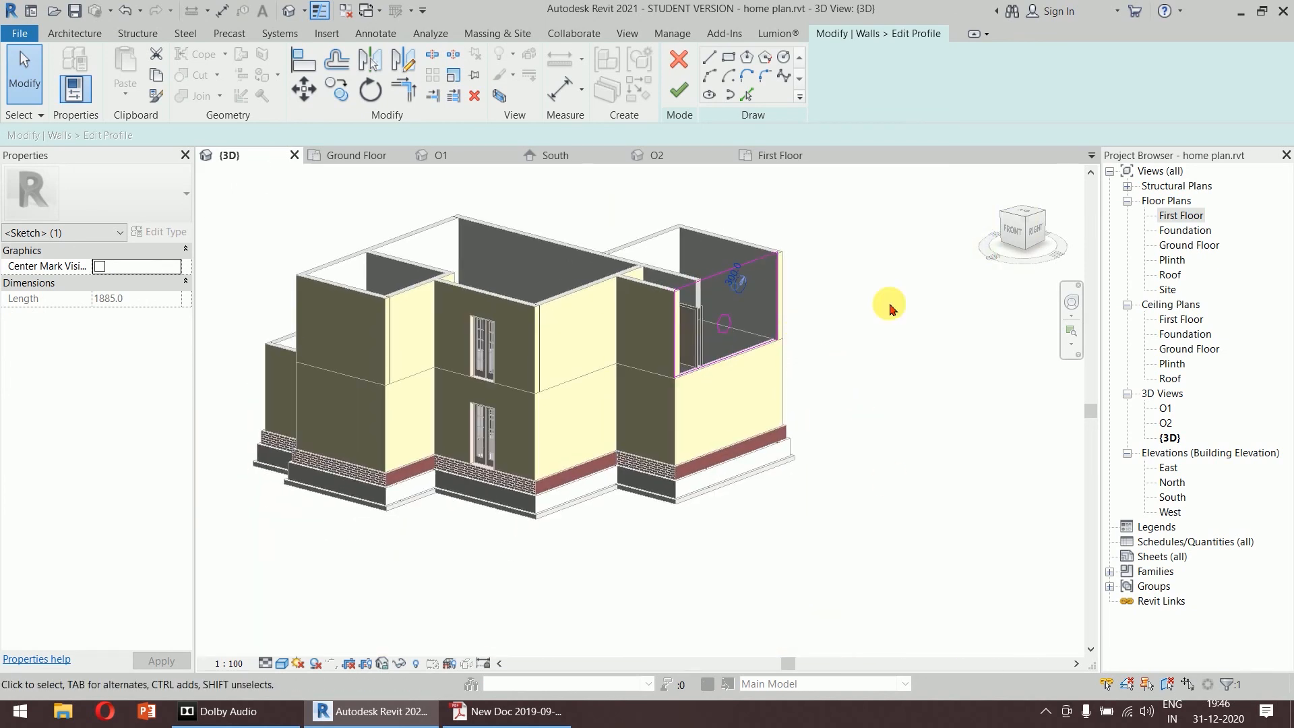
{"action": "left_click", "coordinate": [677, 96]}
{"action": "left_click", "coordinate": [965, 275]}
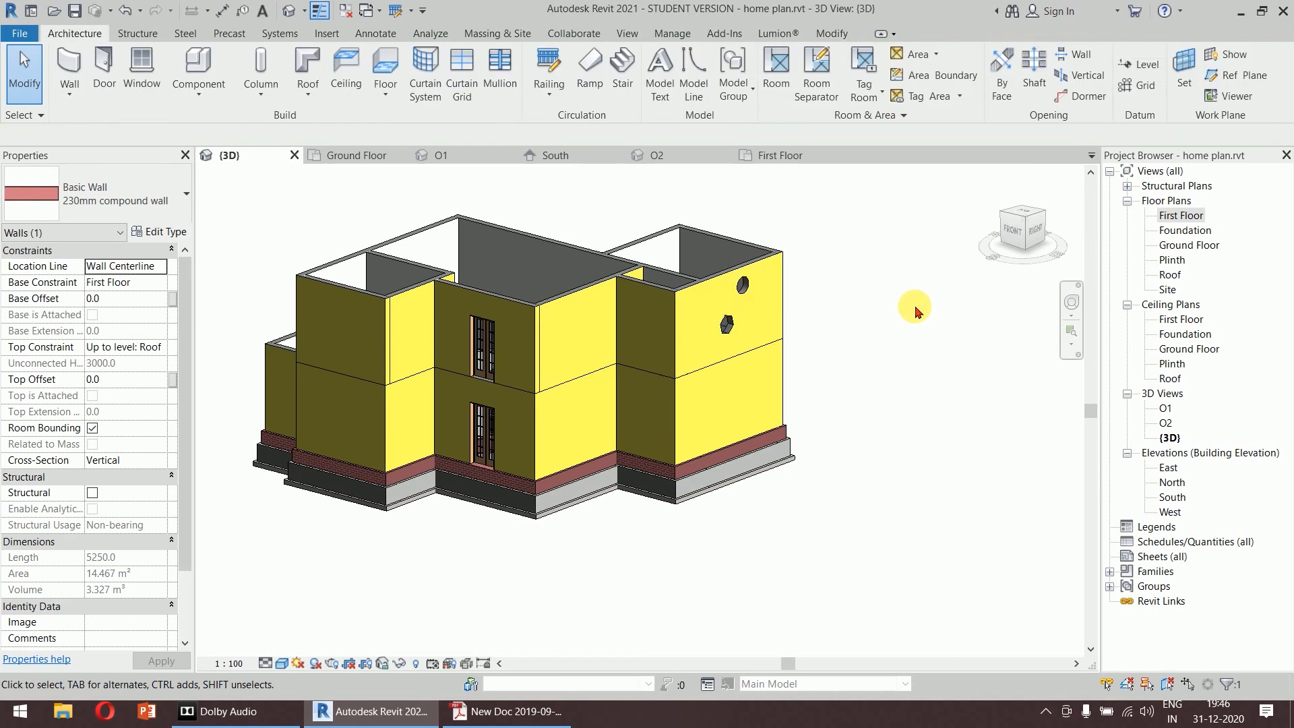
Open the East elevation, start editing the same wall's profile there and select the circle.
{"action": "double_click", "coordinate": [1174, 217]}
{"action": "scroll", "coordinate": [789, 300], "scroll_direction": "down", "scroll_amount": 5}
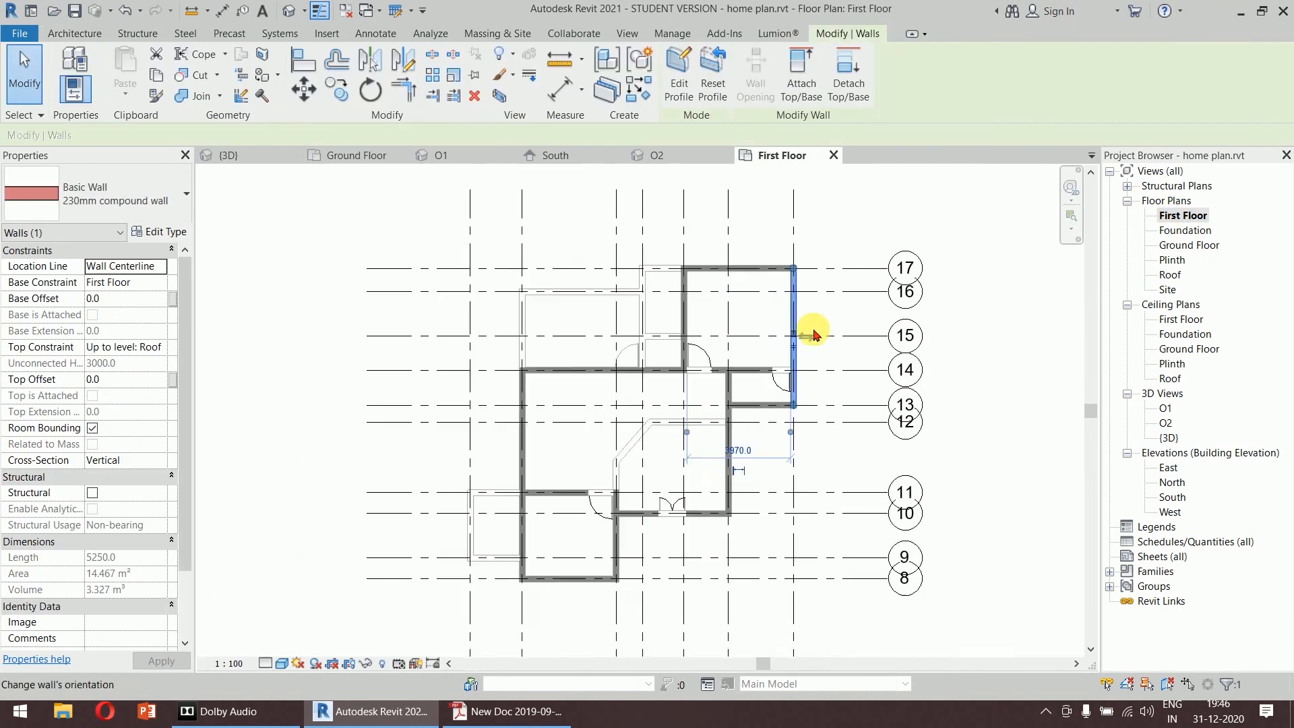
{"action": "double_click", "coordinate": [1177, 470]}
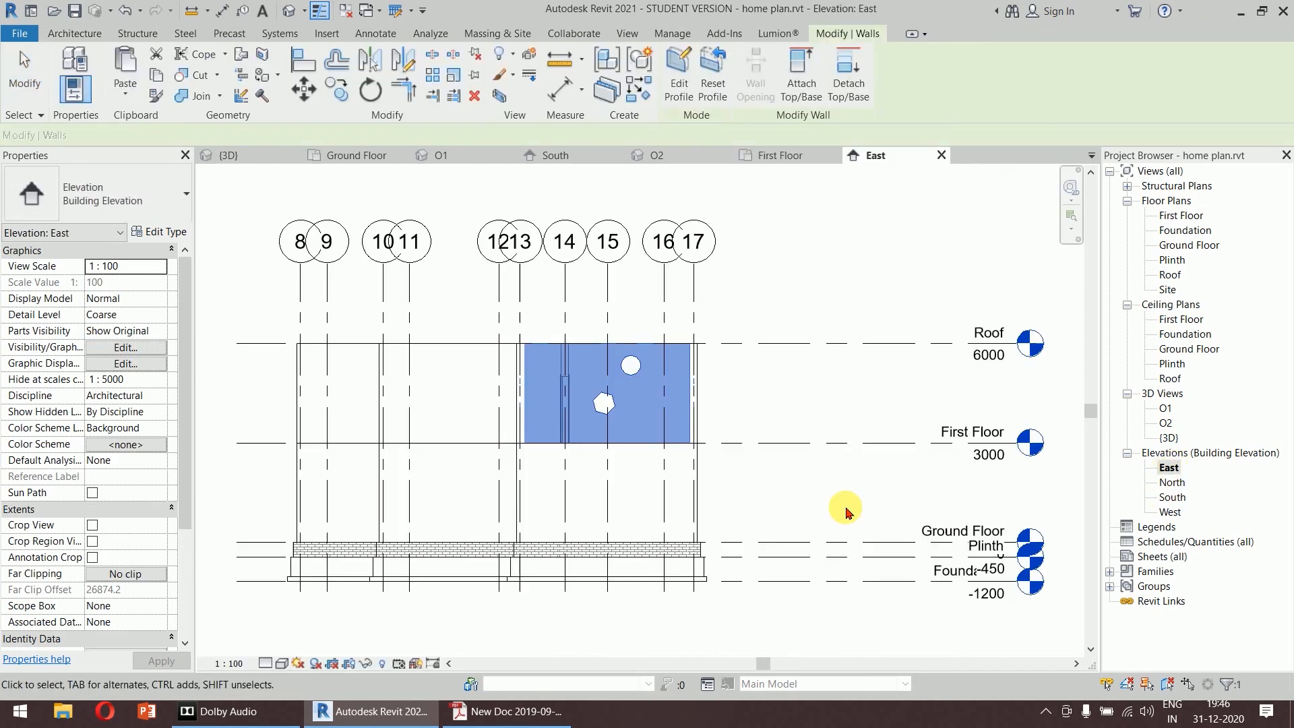
{"action": "middle_click_drag", "start_coordinate": [807, 409], "coordinate": [896, 386]}
{"action": "left_click", "coordinate": [679, 75]}
{"action": "scroll", "coordinate": [721, 368], "scroll_direction": "up", "scroll_amount": 4}
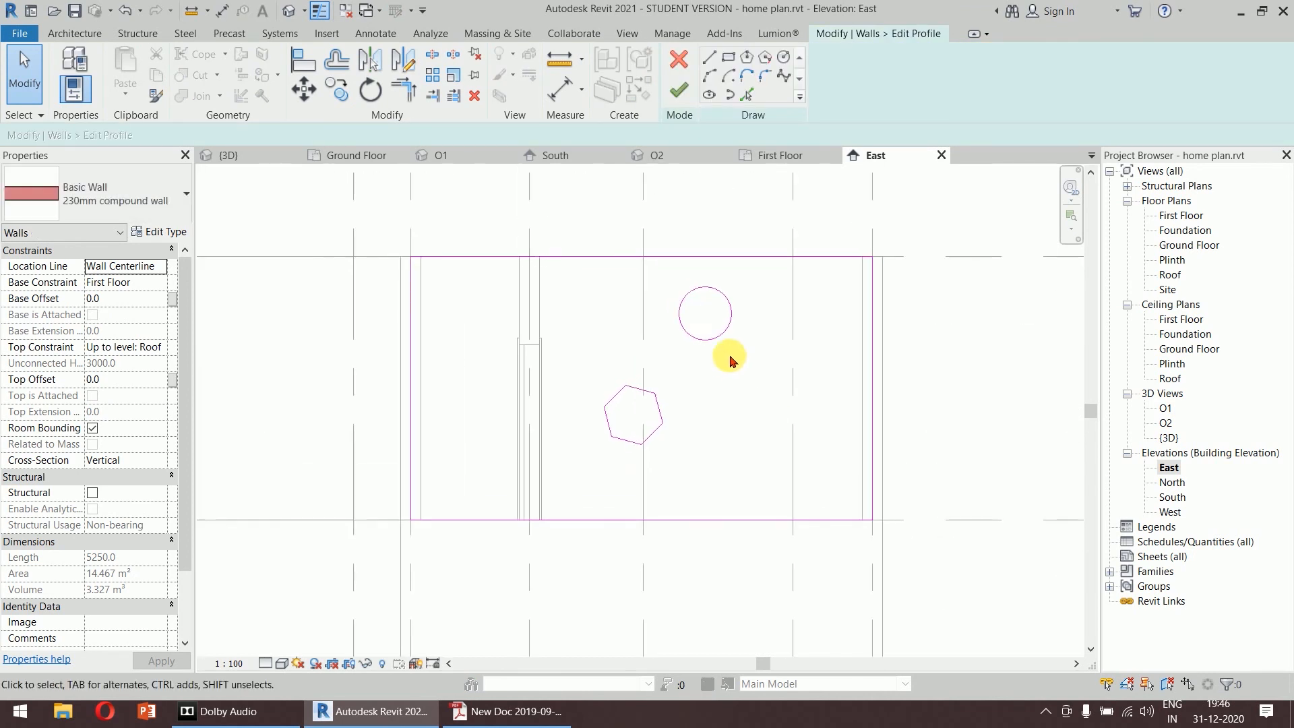
{"action": "left_click", "coordinate": [723, 335]}
{"action": "middle_click_drag", "start_coordinate": [736, 436], "coordinate": [693, 486]}
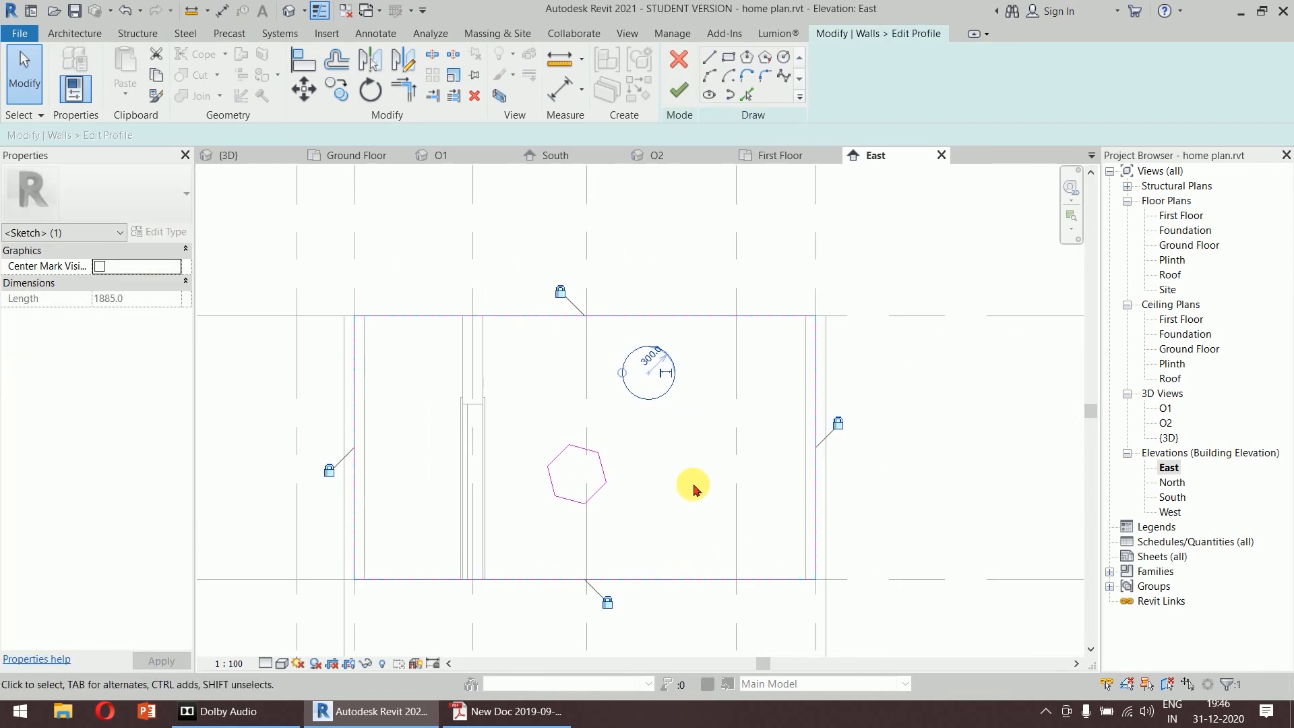
Examine the circle's radius dimension in the wall's profile sketch, and finish the sketch.
{"action": "left_click", "coordinate": [650, 360]}
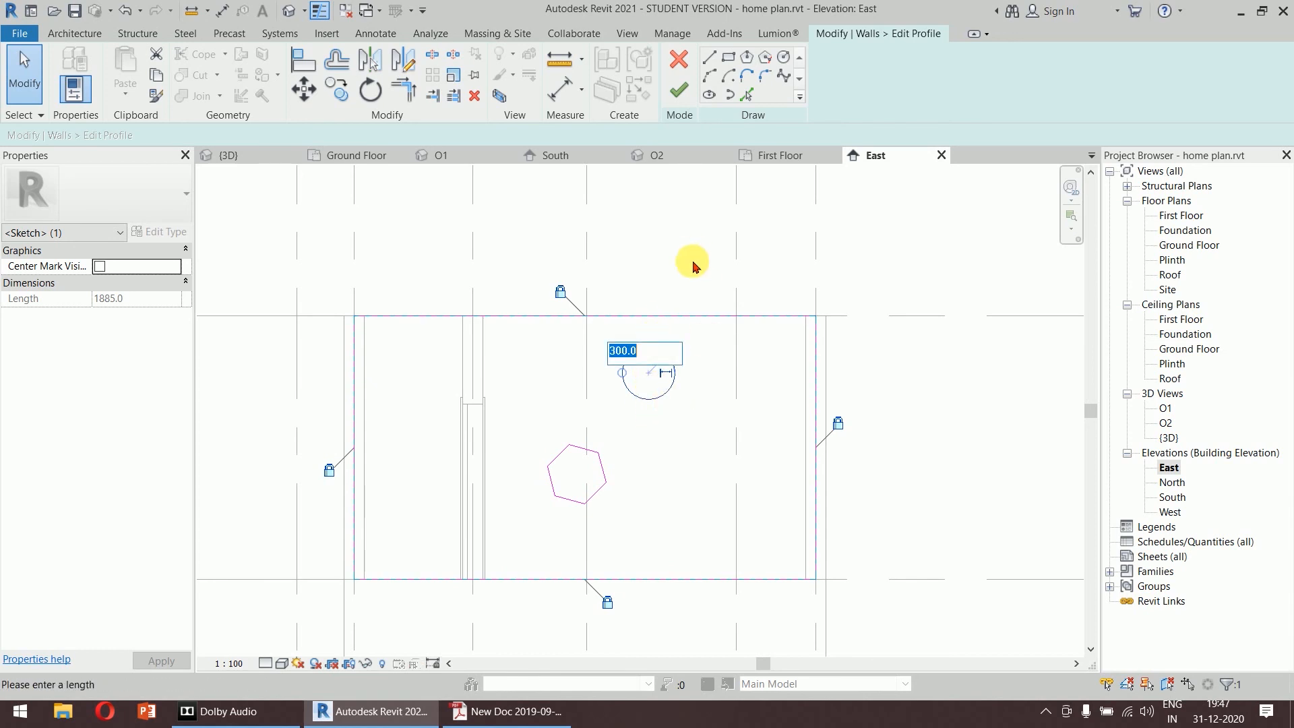
{"action": "key", "text": "Escape"}
{"action": "left_click", "coordinate": [656, 359]}
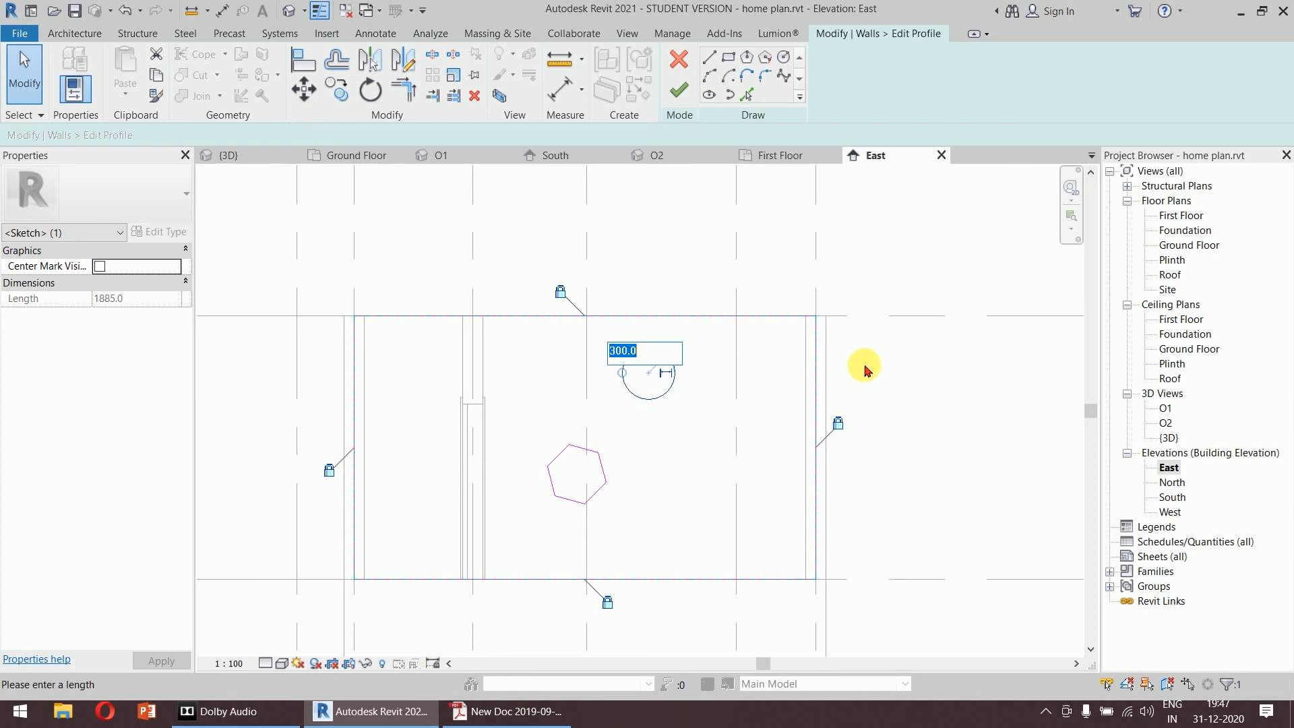
{"action": "key", "text": "Escape"}
{"action": "key", "text": "Escape"}
{"action": "left_click", "coordinate": [672, 379]}
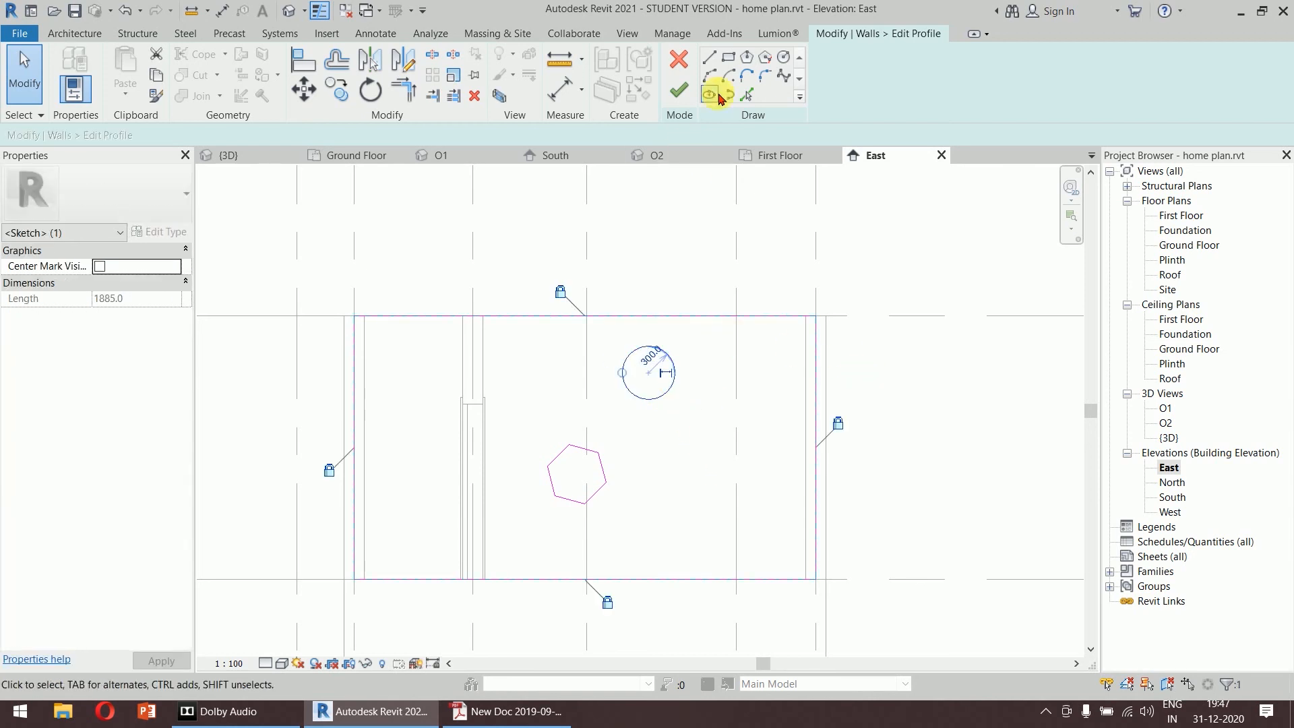
{"action": "left_click", "coordinate": [785, 58]}
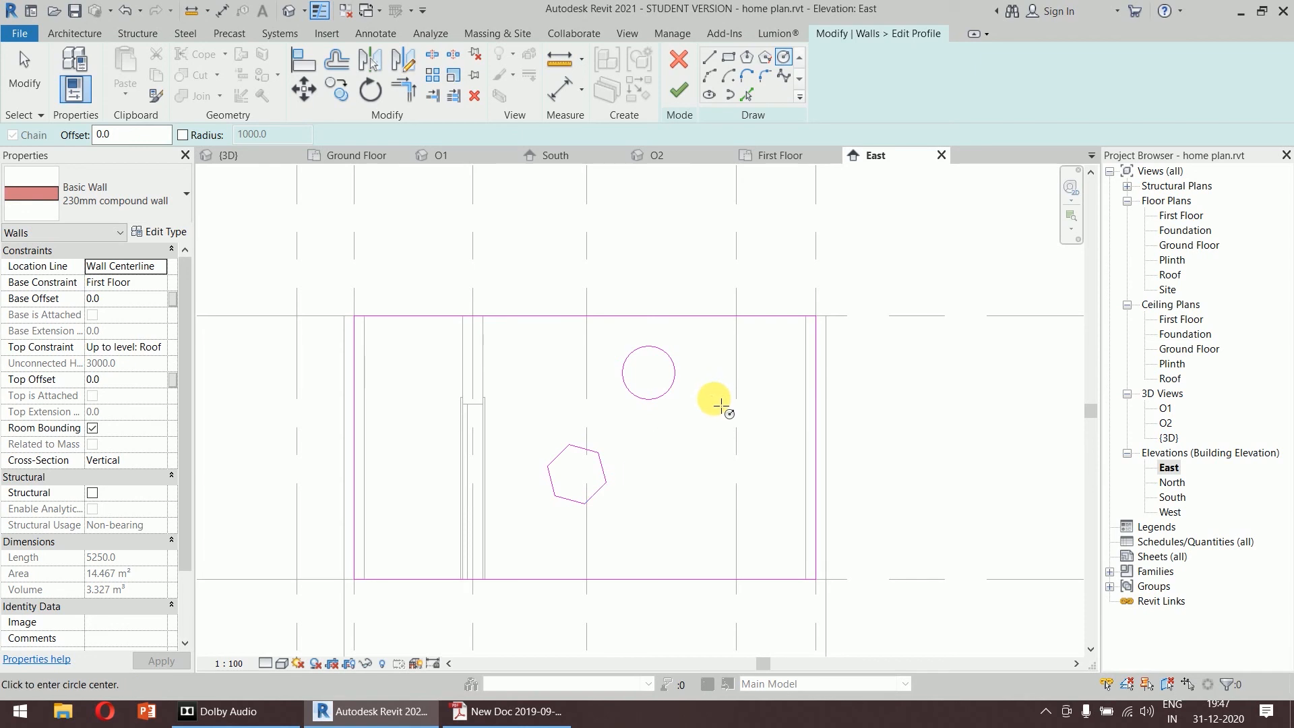
{"action": "key", "text": "Escape"}
{"action": "left_click", "coordinate": [676, 381]}
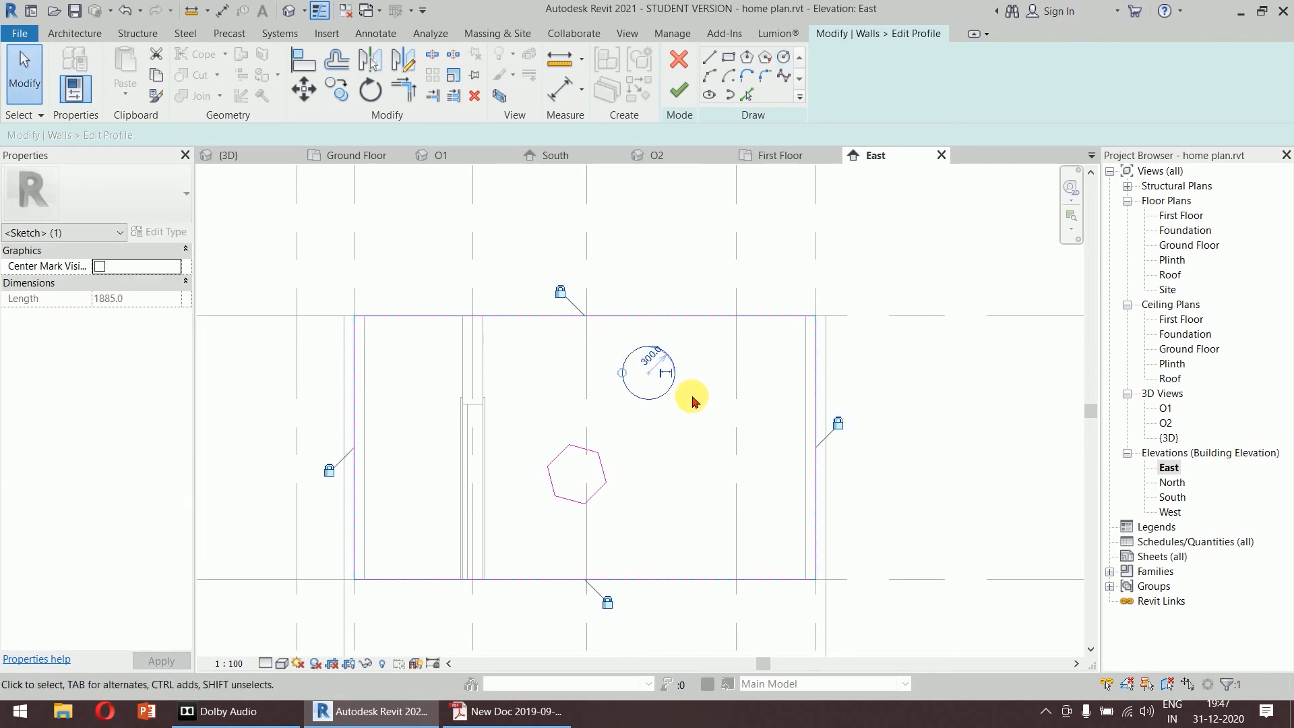
{"action": "middle_click_drag", "start_coordinate": [687, 398], "coordinate": [674, 358]}
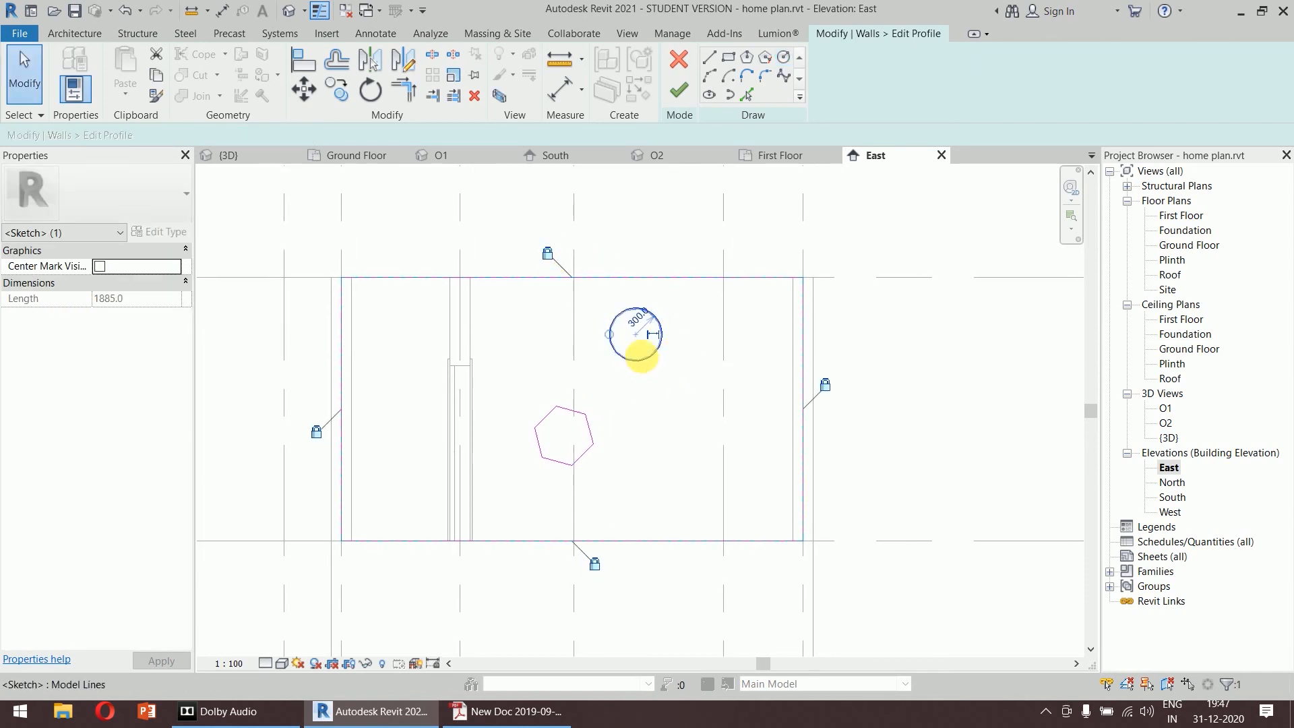
{"action": "left_click", "coordinate": [632, 324]}
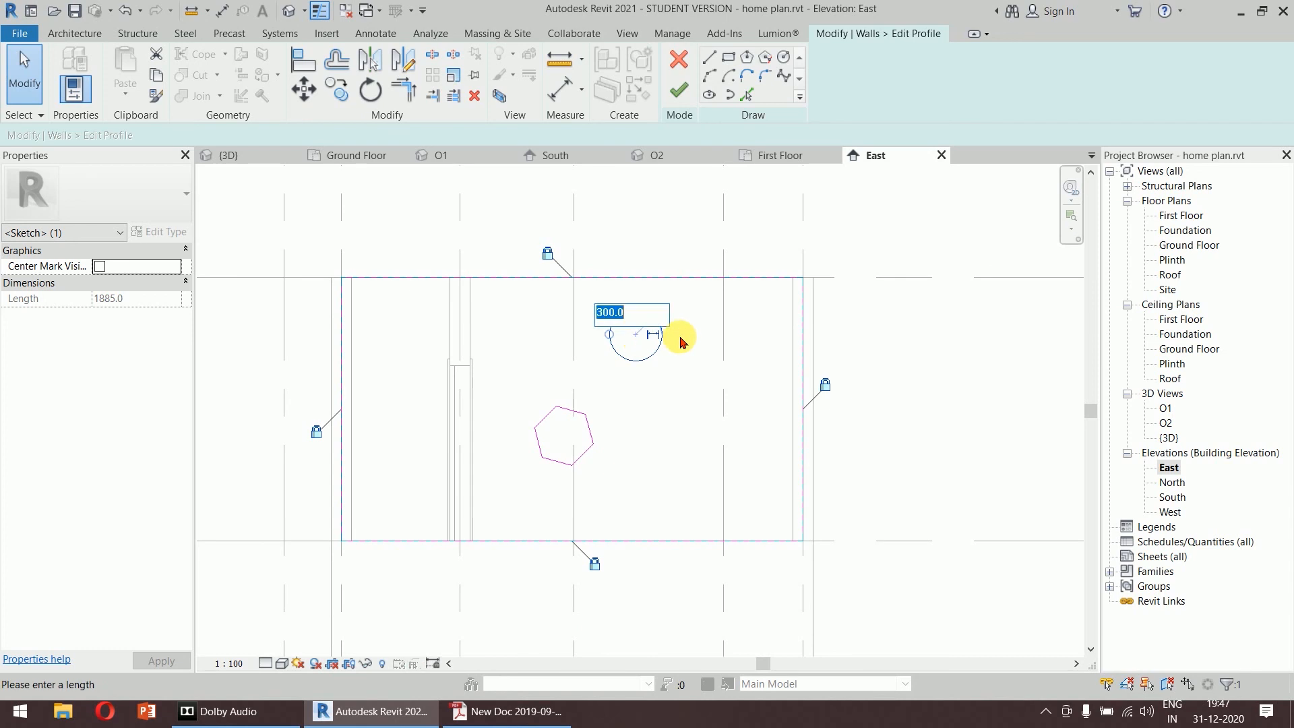
{"action": "left_click", "coordinate": [673, 409]}
{"action": "mouse_move", "coordinate": [610, 337]}
{"action": "left_mouse_down"}
{"action": "mouse_move", "coordinate": [607, 324]}
{"action": "mouse_move", "coordinate": [581, 361]}
{"action": "mouse_move", "coordinate": [639, 351]}
{"action": "mouse_move", "coordinate": [610, 339]}
{"action": "left_mouse_up"}
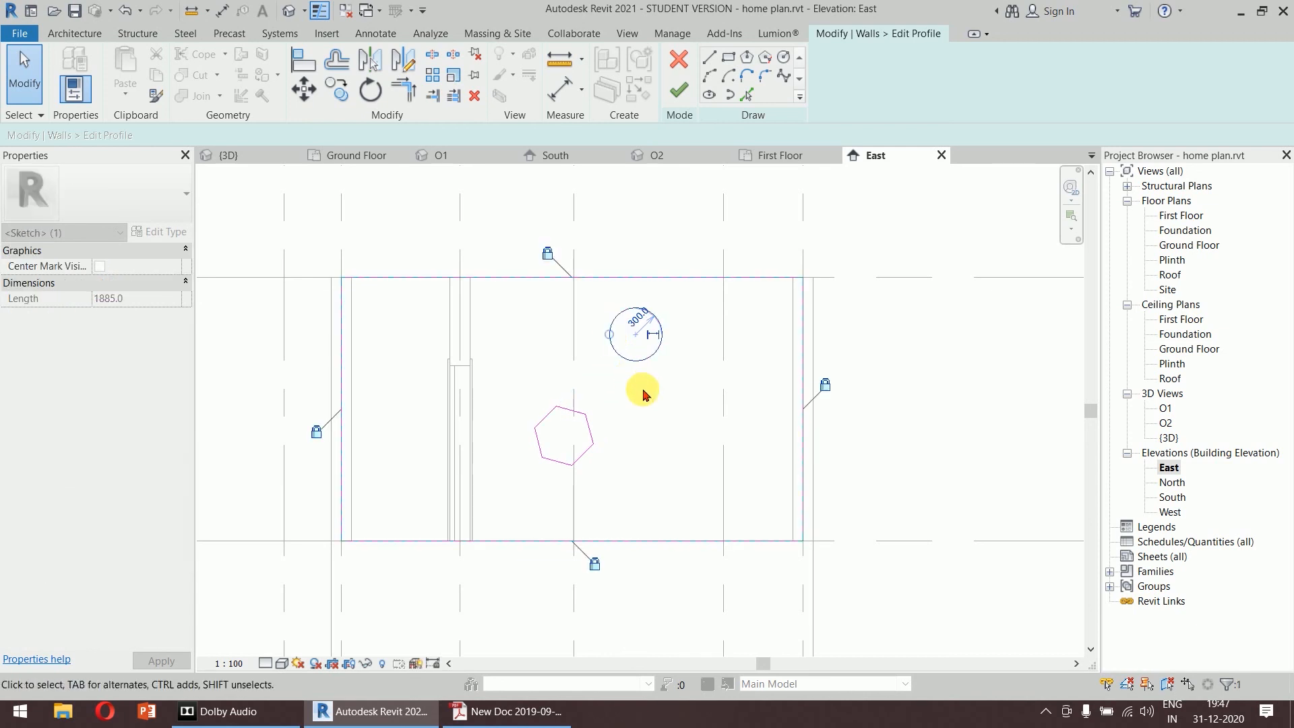
{"action": "left_click", "coordinate": [644, 390]}
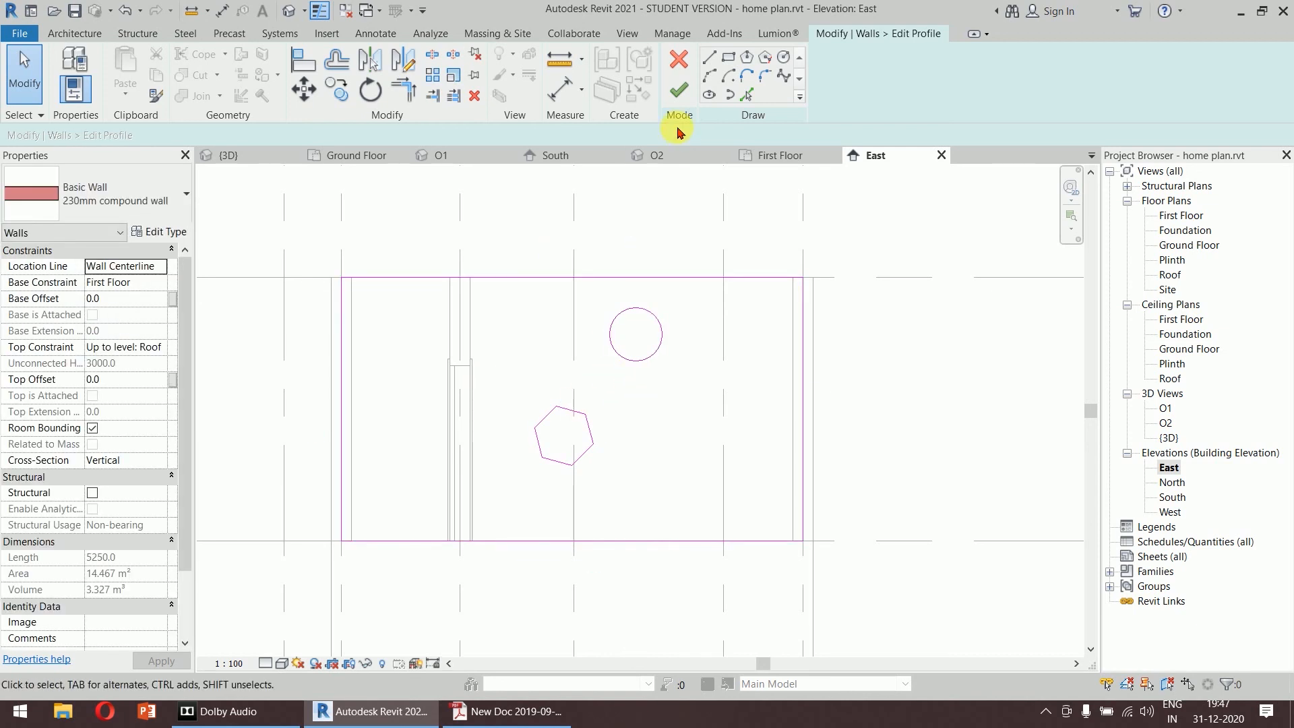
{"action": "left_click", "coordinate": [679, 89]}
{"action": "left_click", "coordinate": [648, 252]}
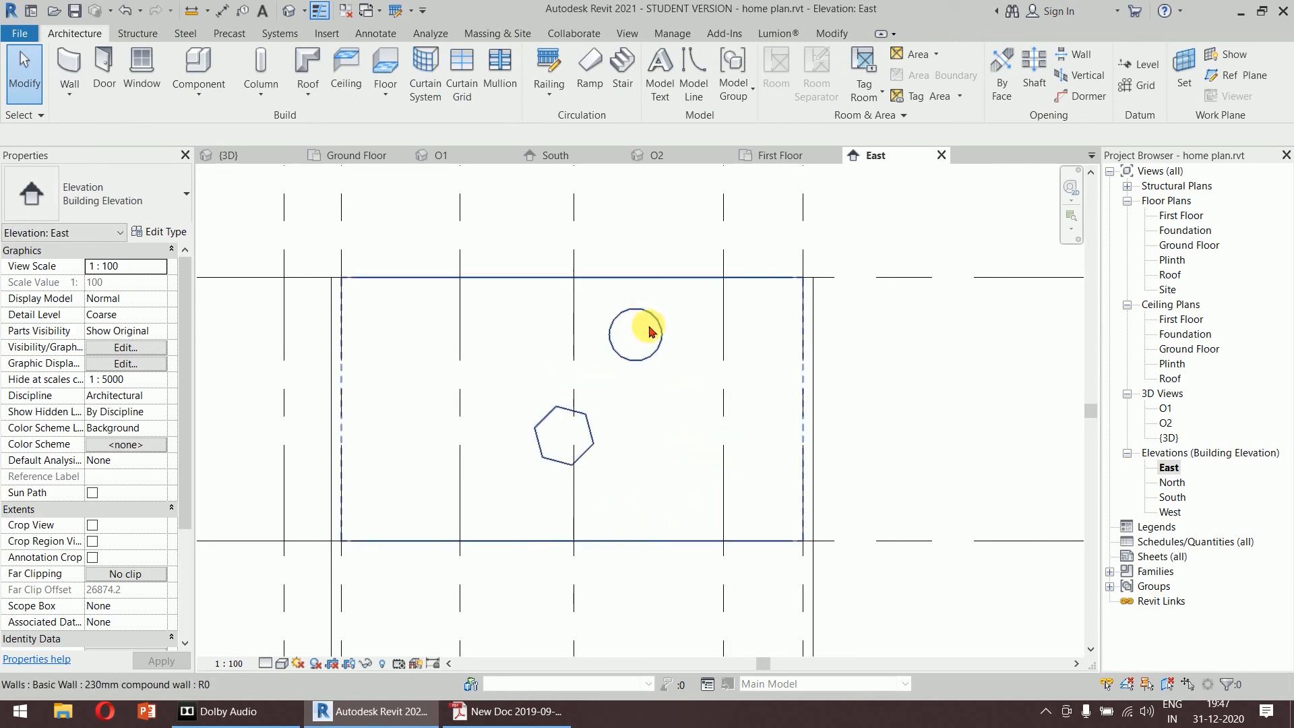
Reopen the wall's profile and draw a 300 mm vertical guide line down from the top edge, left of the circle.
{"action": "left_click", "coordinate": [643, 281]}
{"action": "left_click", "coordinate": [681, 77]}
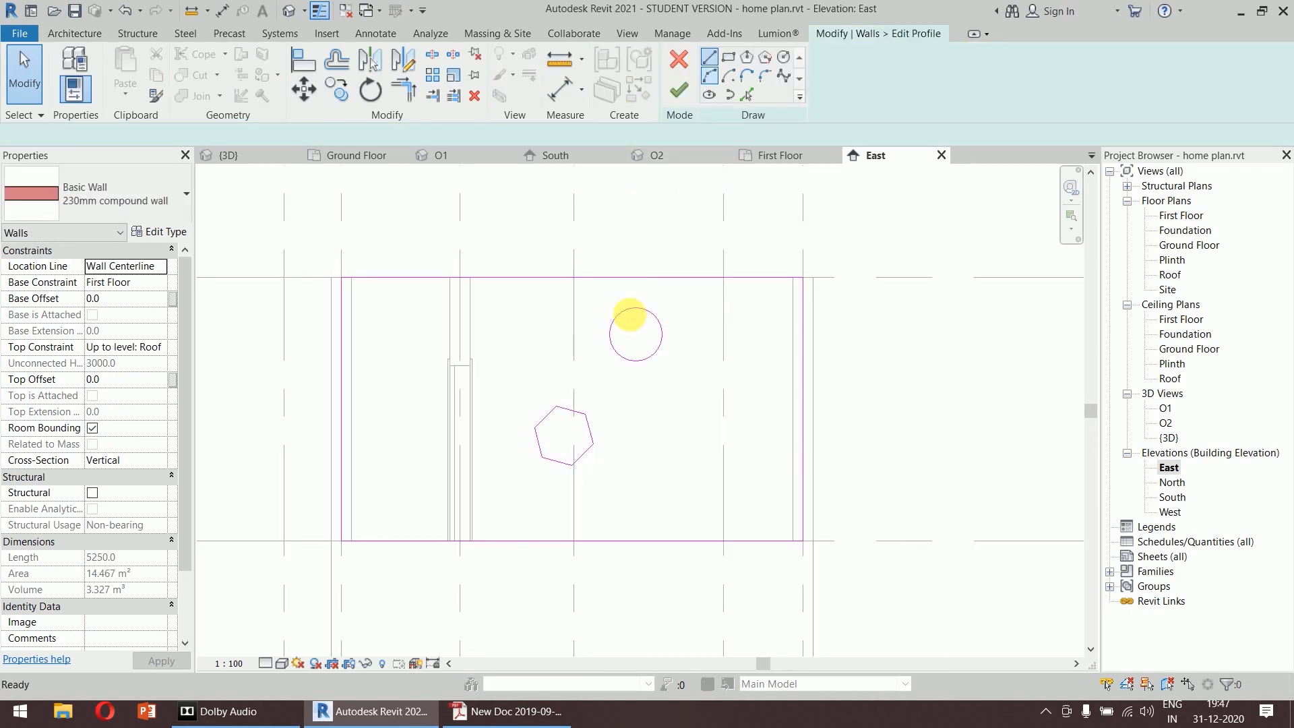
{"action": "left_click", "coordinate": [528, 277]}
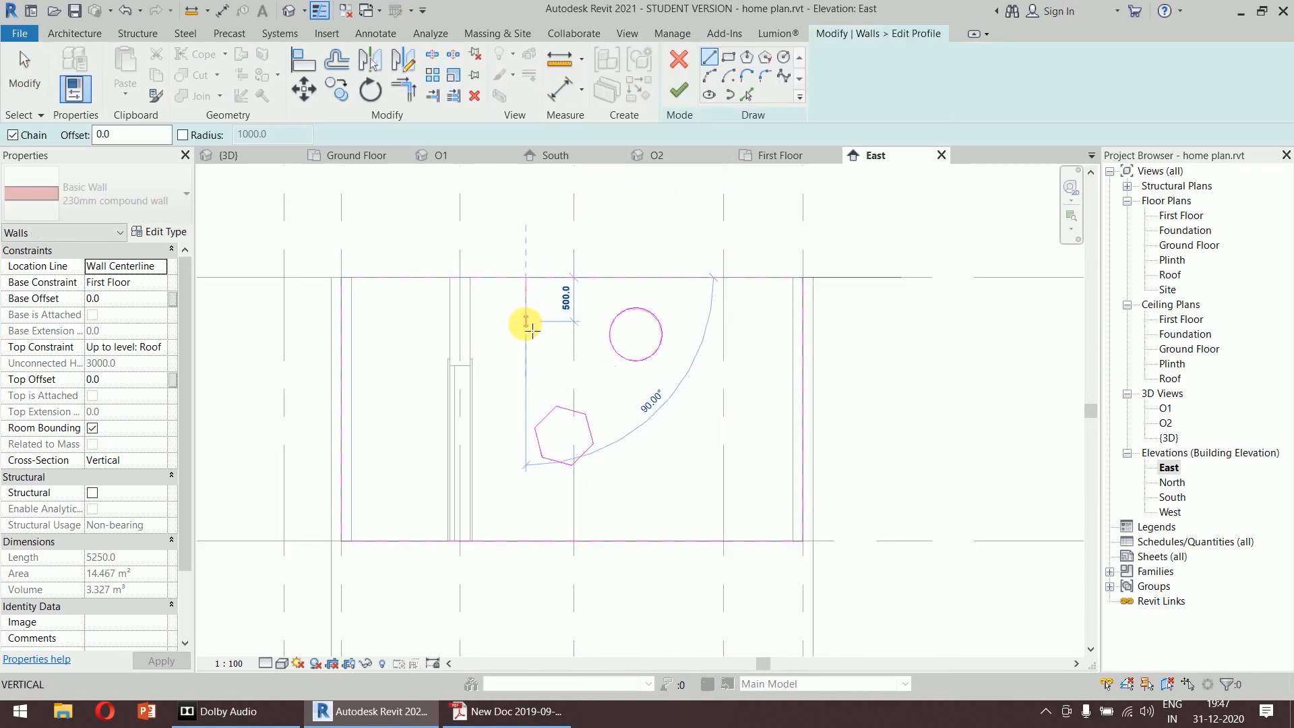
{"action": "type", "text": "3"}
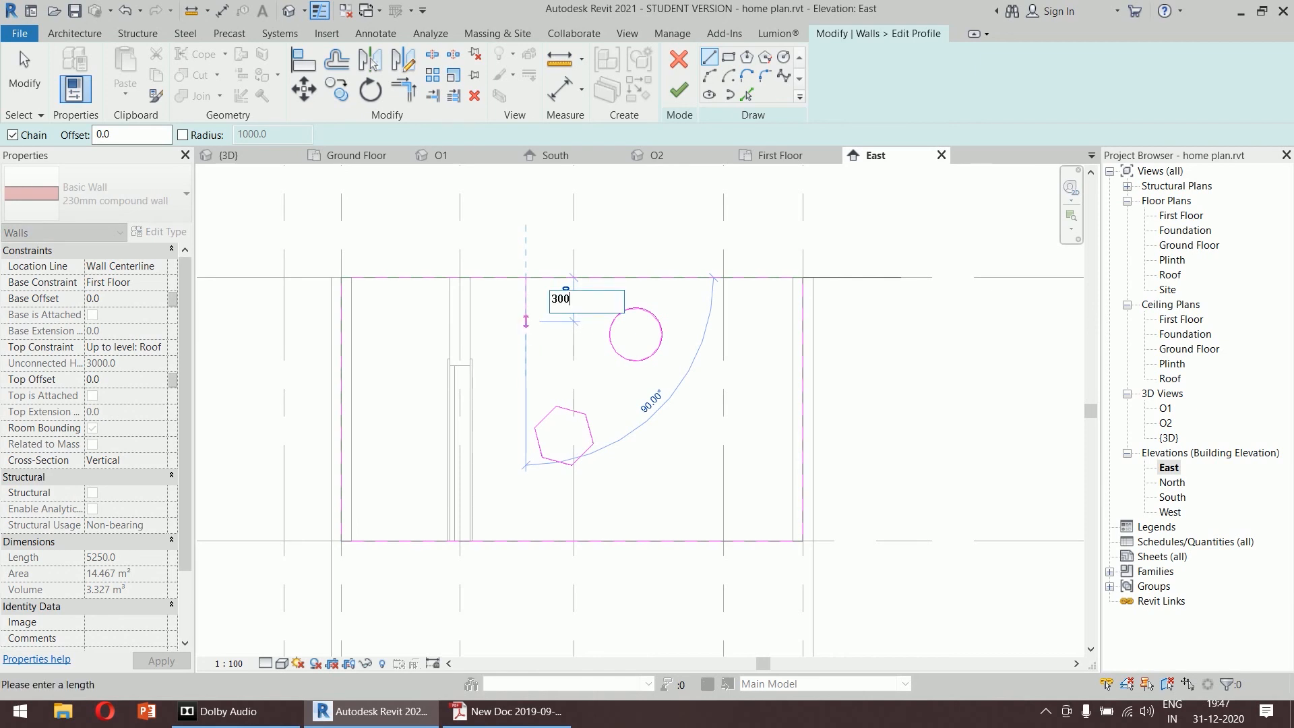
{"action": "type", "text": "00"}
{"action": "key", "text": "Return"}
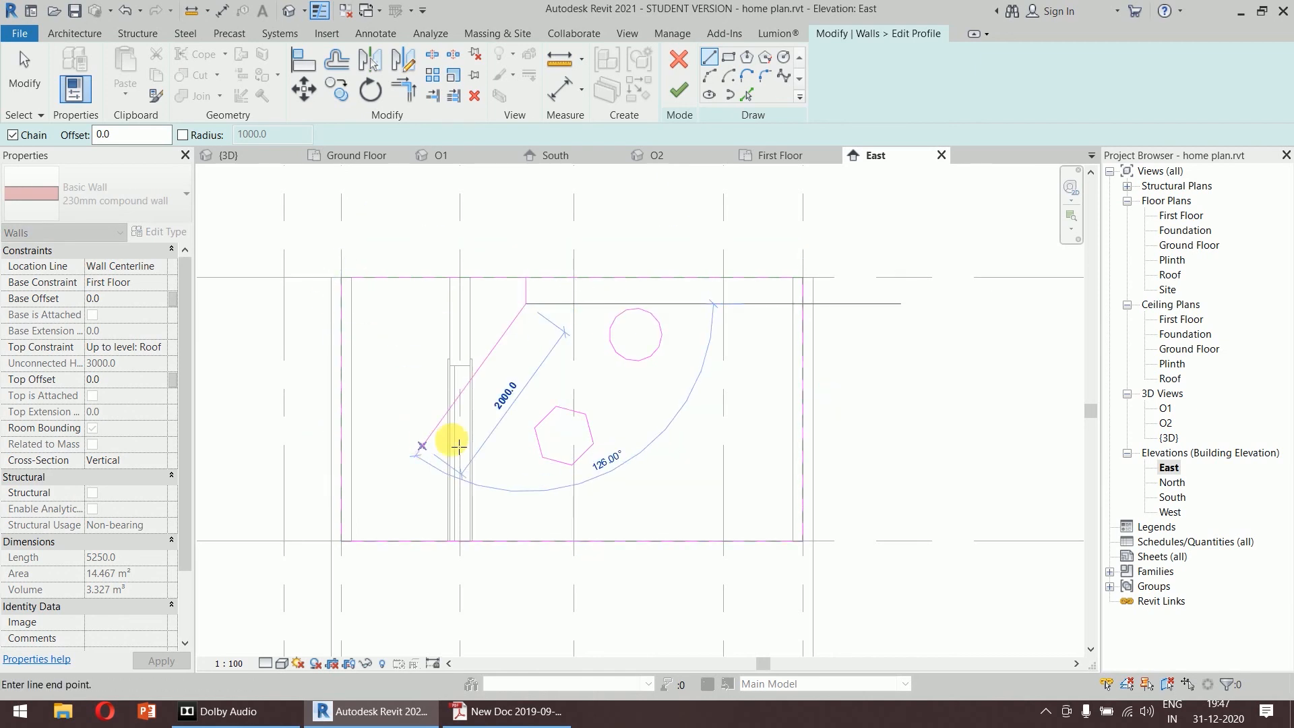
{"action": "key", "text": "Escape"}
{"action": "key", "text": "Escape"}
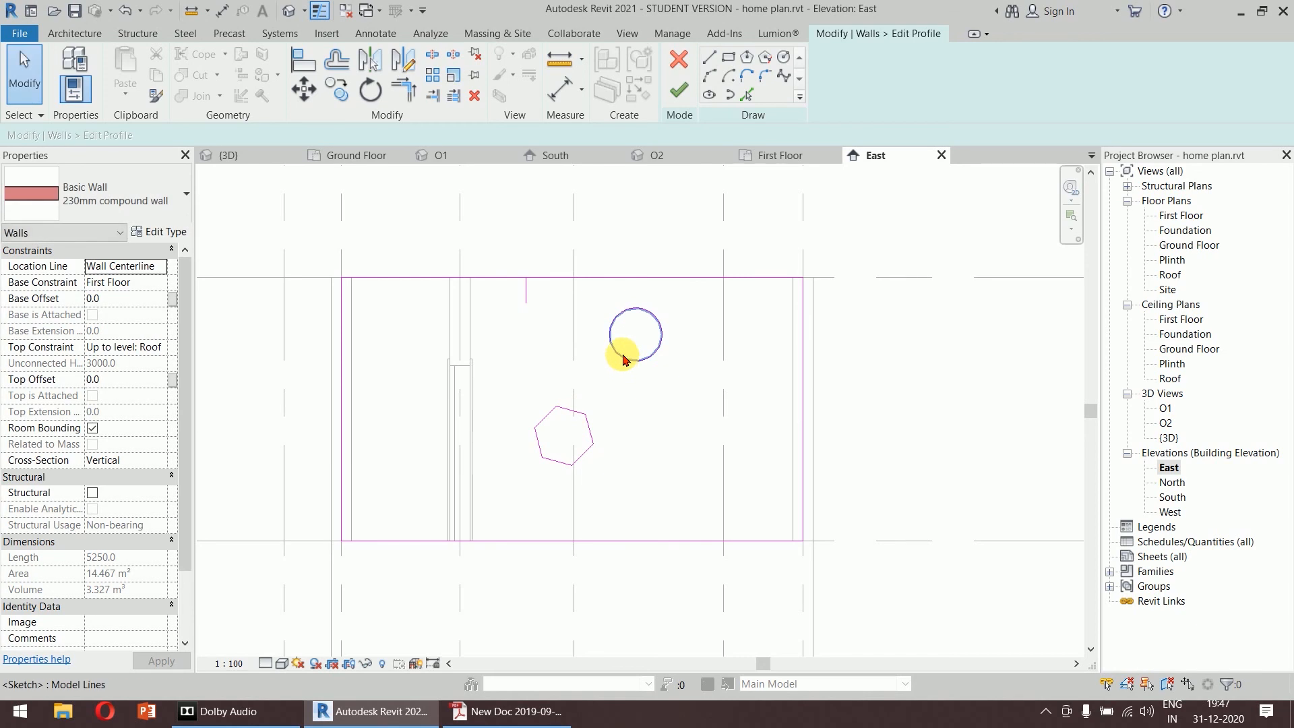
Draw a second circle centred below the guide line and set its radius to 300 mm.
{"action": "left_click", "coordinate": [783, 58]}
{"action": "left_click", "coordinate": [526, 339]}
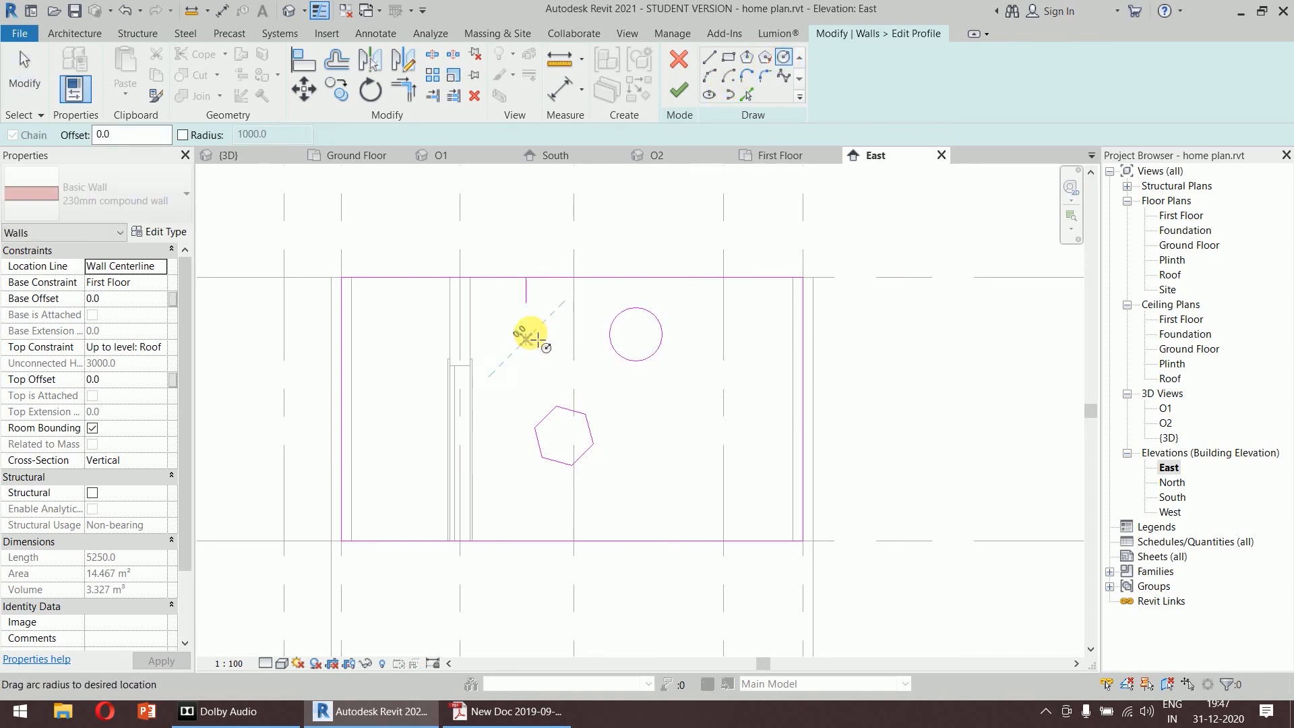
{"action": "left_click", "coordinate": [531, 305]}
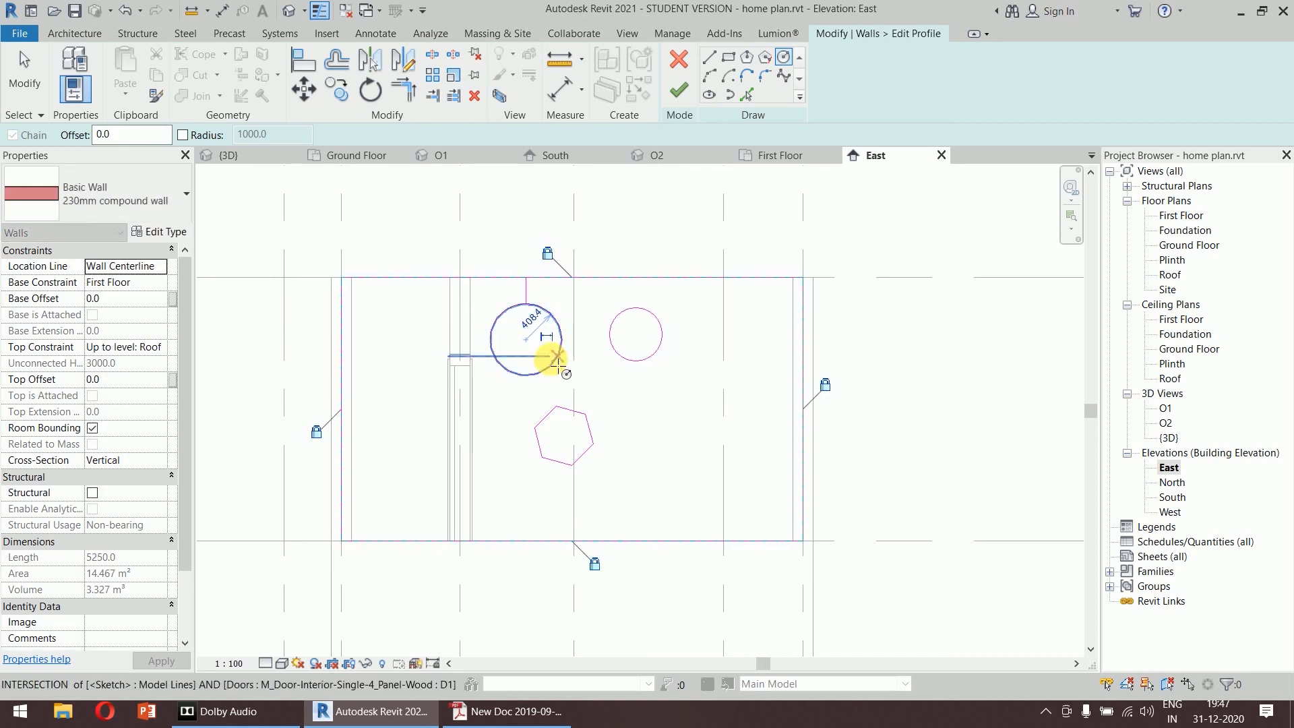
{"action": "key", "text": "Escape"}
{"action": "key", "text": "Escape"}
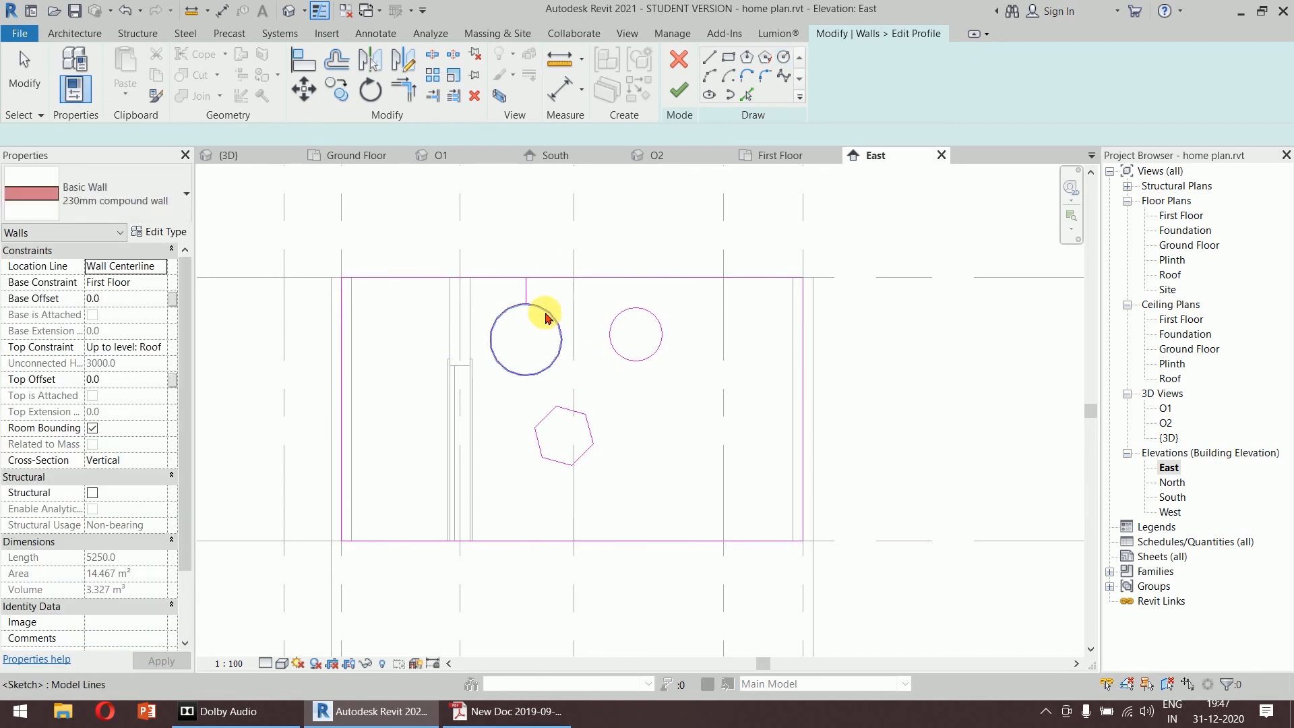
{"action": "left_click", "coordinate": [540, 309]}
{"action": "left_click", "coordinate": [529, 321]}
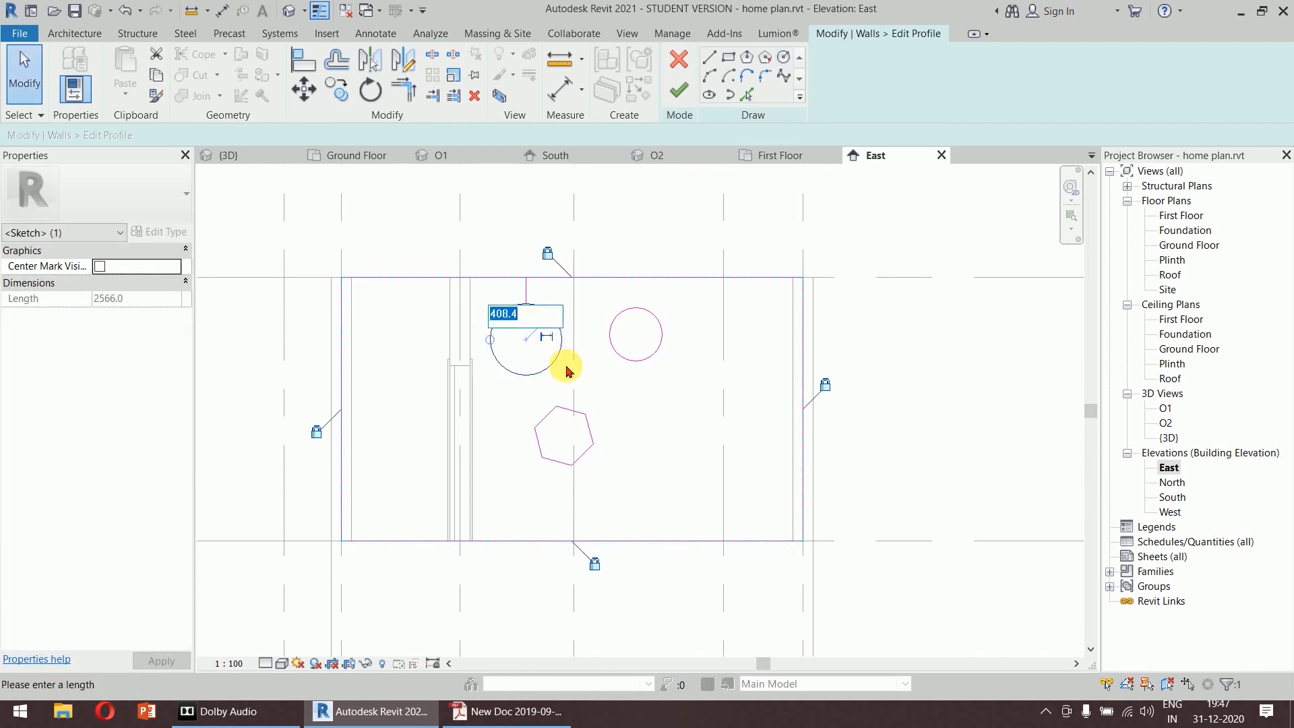
{"action": "key", "text": "Return"}
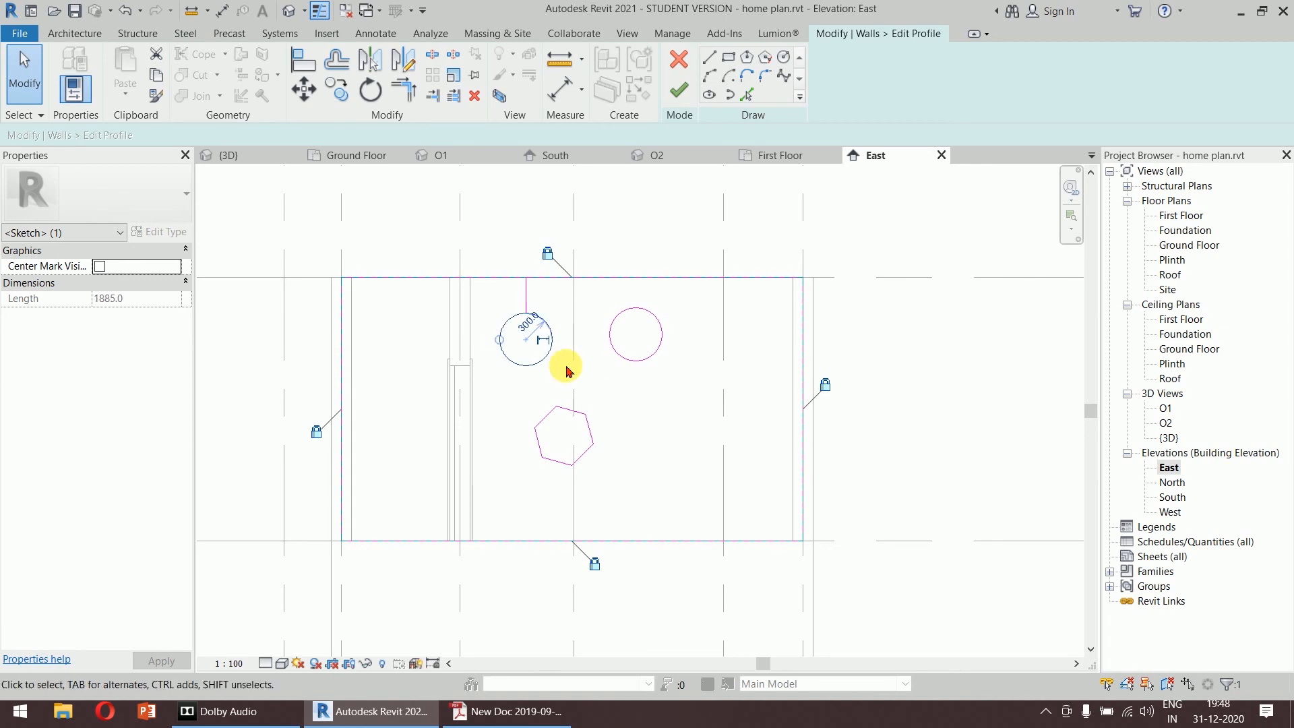
{"action": "left_click", "coordinate": [660, 225]}
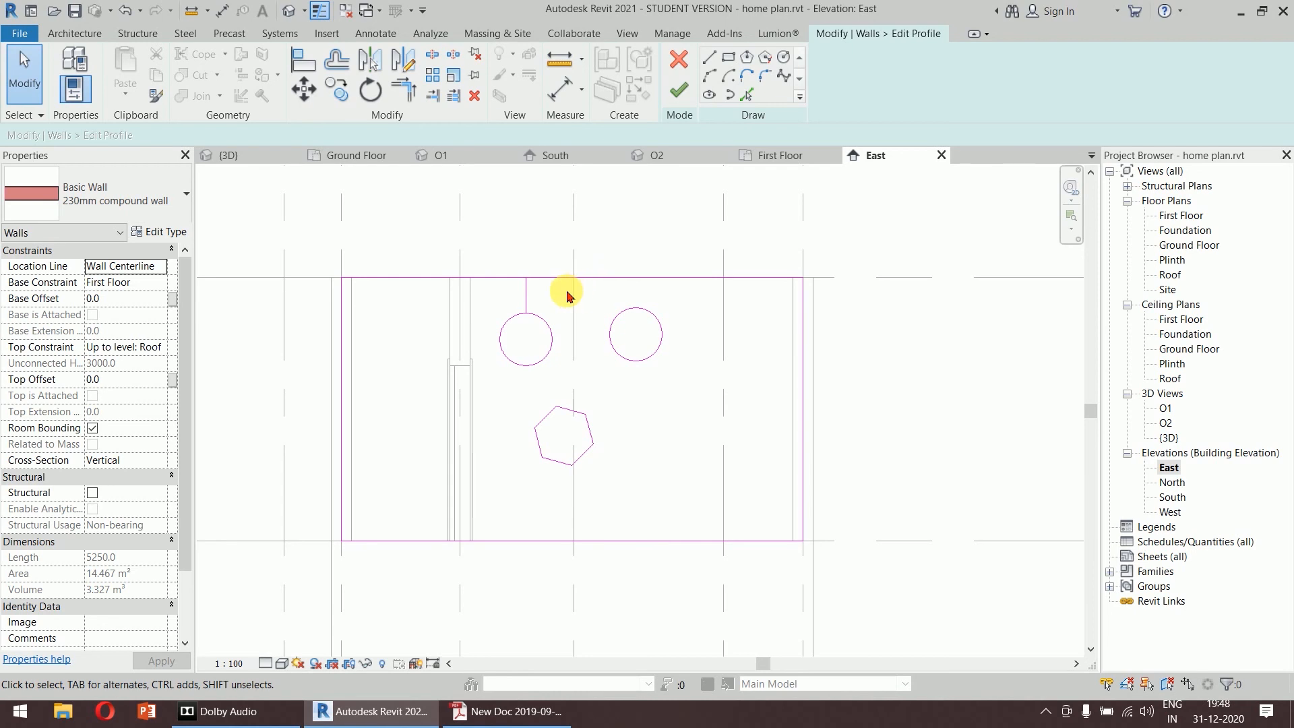
Delete the vertical guide line above the new circle and finish the profile sketch.
{"action": "left_click", "coordinate": [526, 297]}
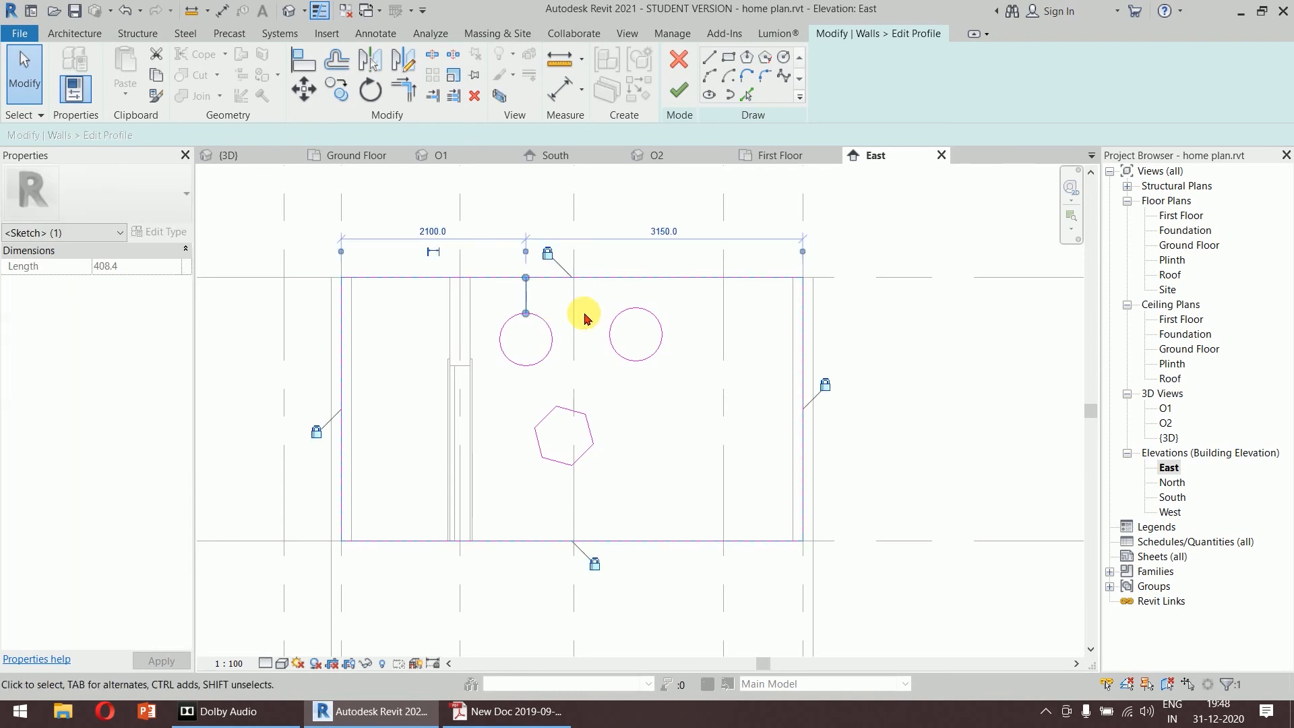
{"action": "key", "text": "Delete"}
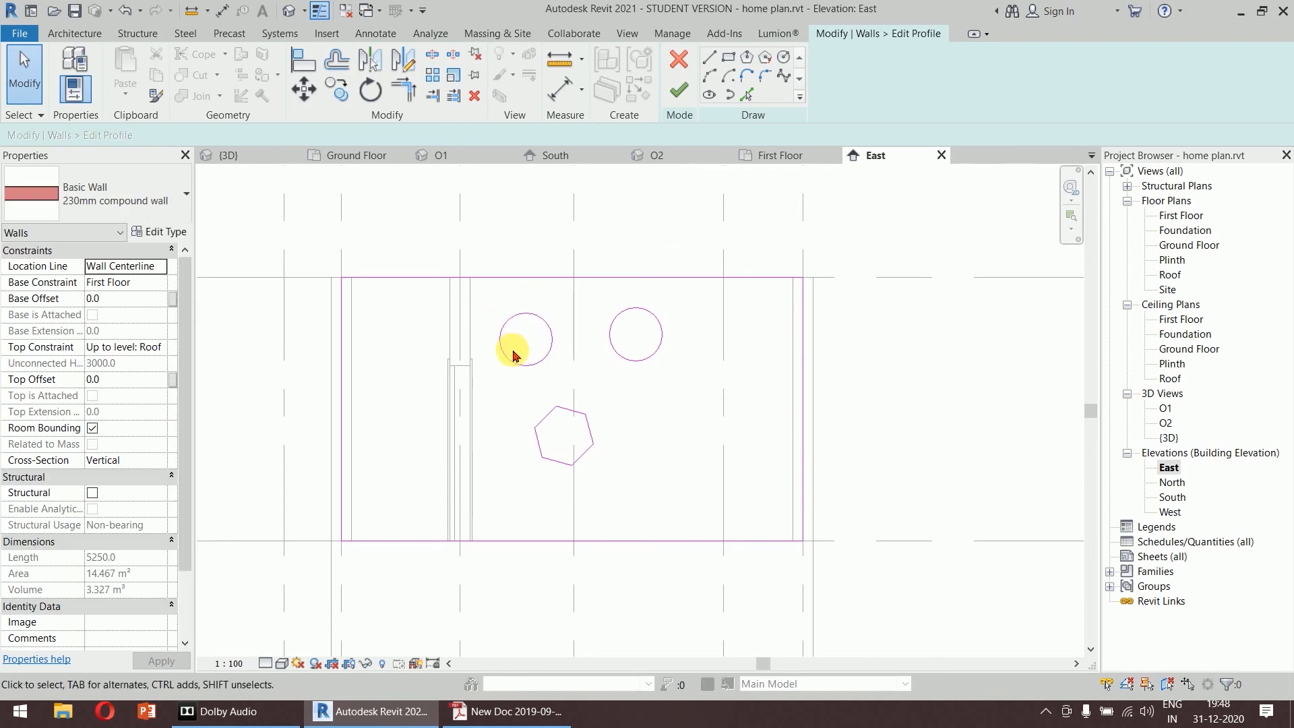
{"action": "left_click", "coordinate": [529, 278]}
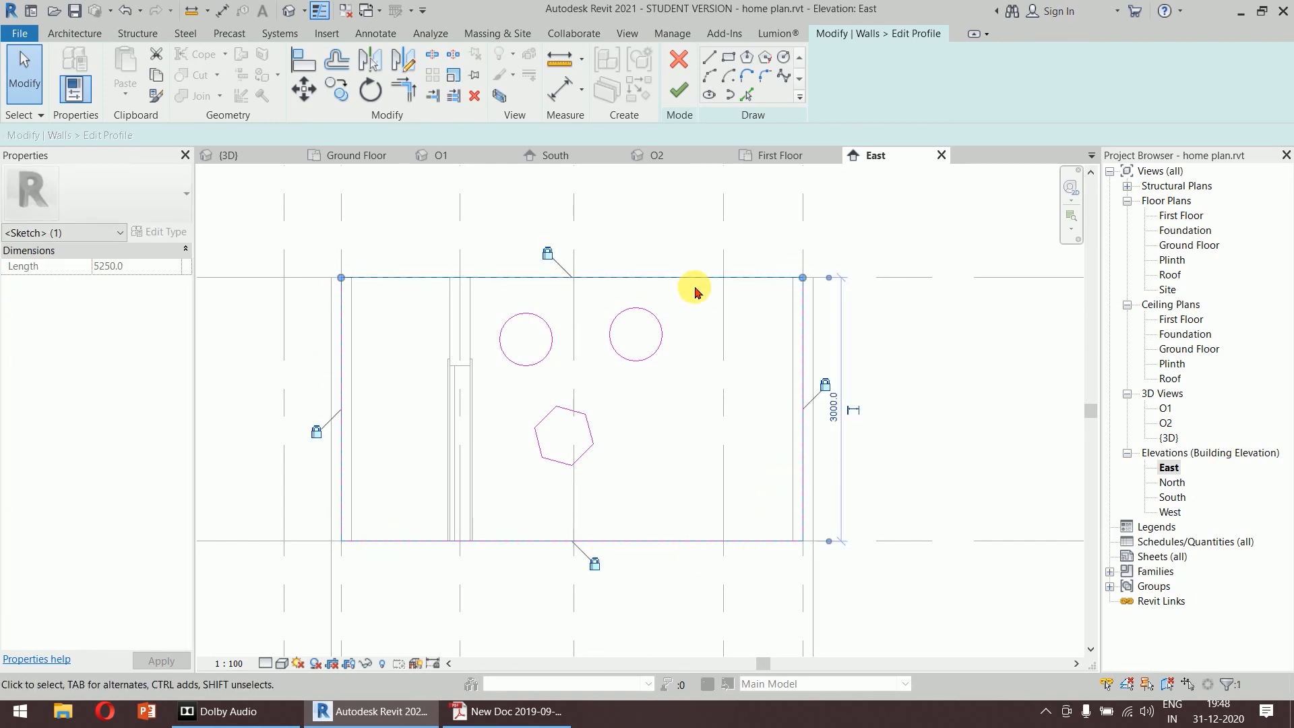
{"action": "left_click", "coordinate": [701, 334]}
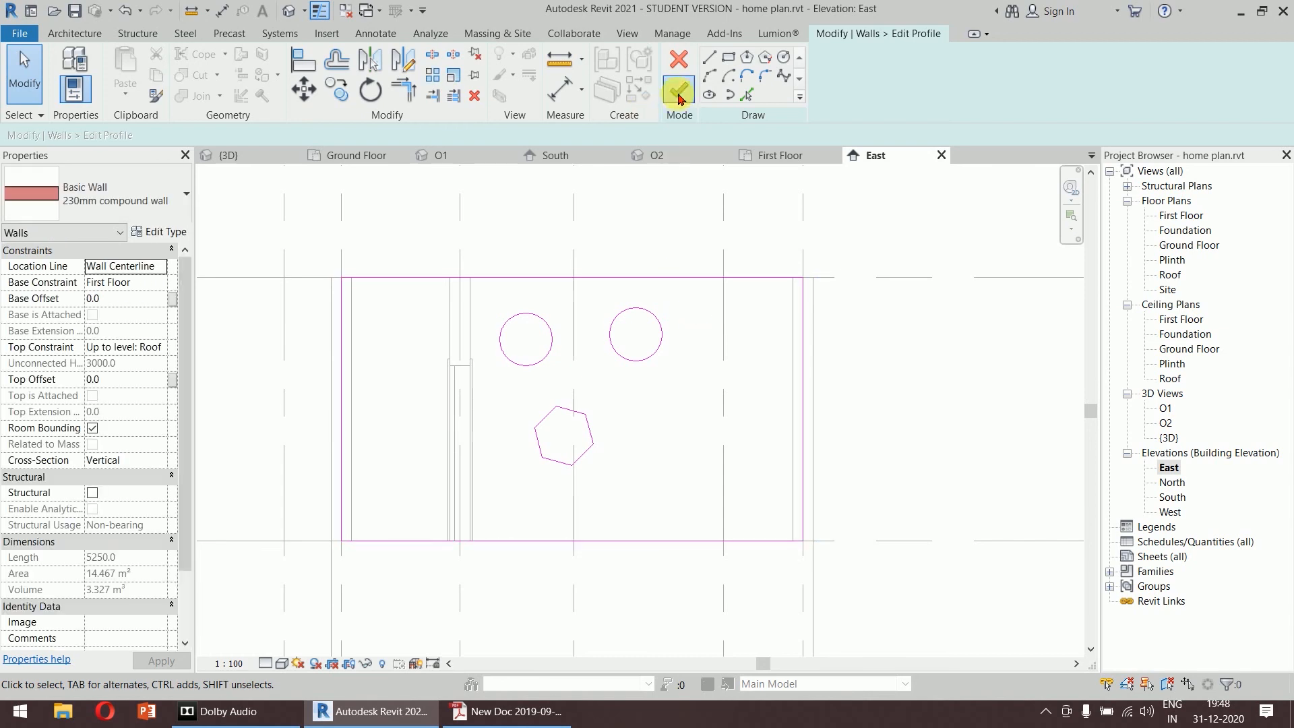
{"action": "left_click", "coordinate": [679, 95]}
{"action": "left_click", "coordinate": [659, 194]}
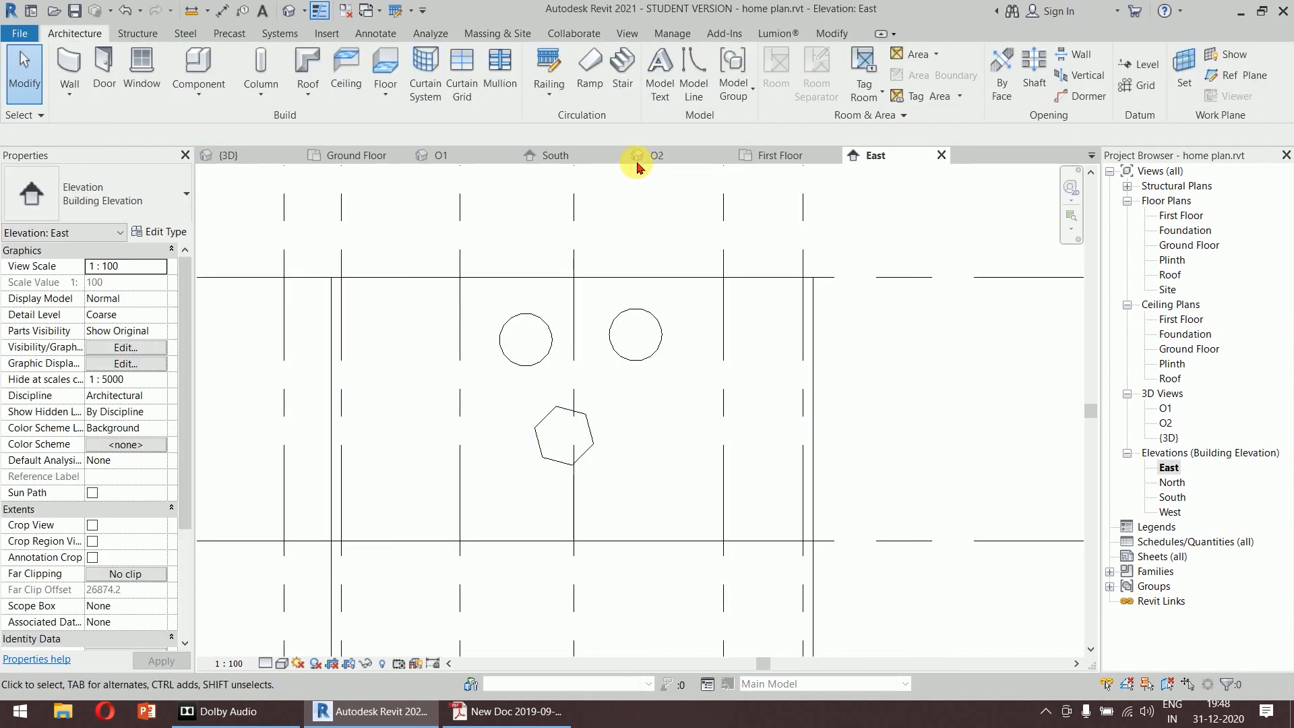
Reopen the wall's profile and sketch a rectangle about 800 by 600 mm hanging from the top edge, right of the circles.
{"action": "left_click", "coordinate": [636, 286]}
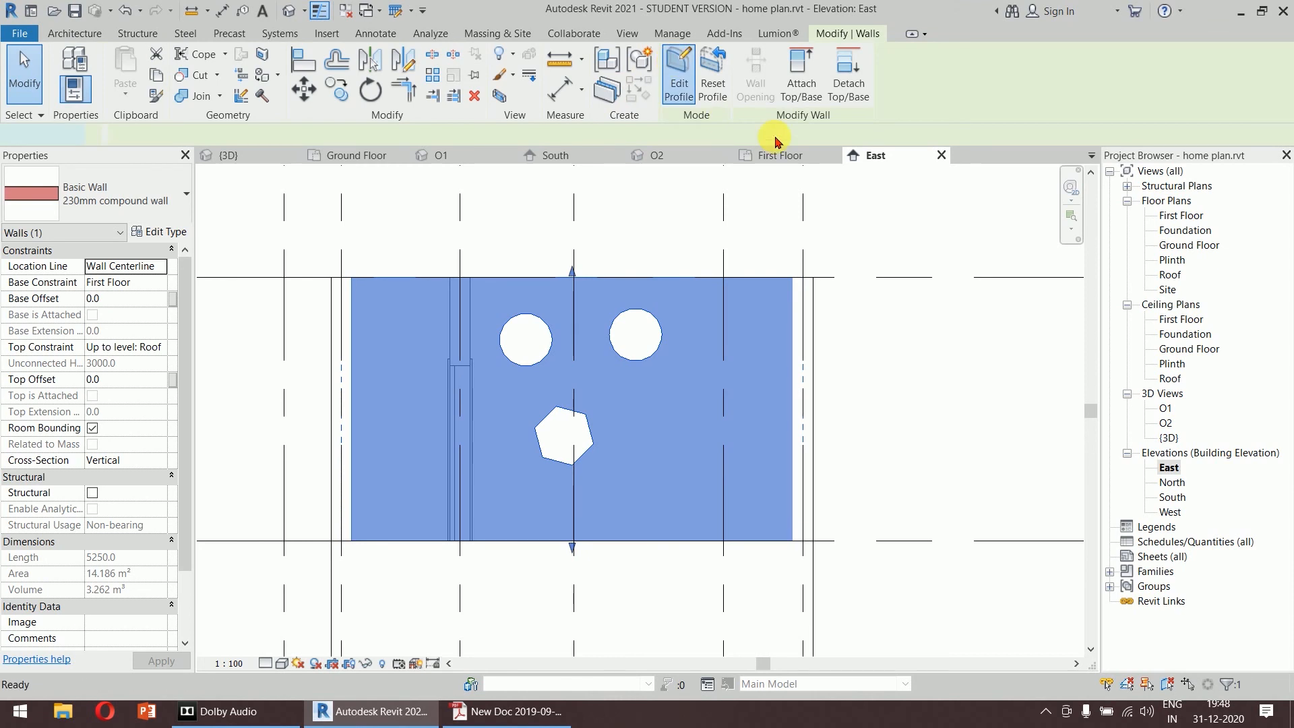
{"action": "left_click", "coordinate": [678, 71]}
{"action": "left_click", "coordinate": [729, 59]}
{"action": "left_click", "coordinate": [686, 277]}
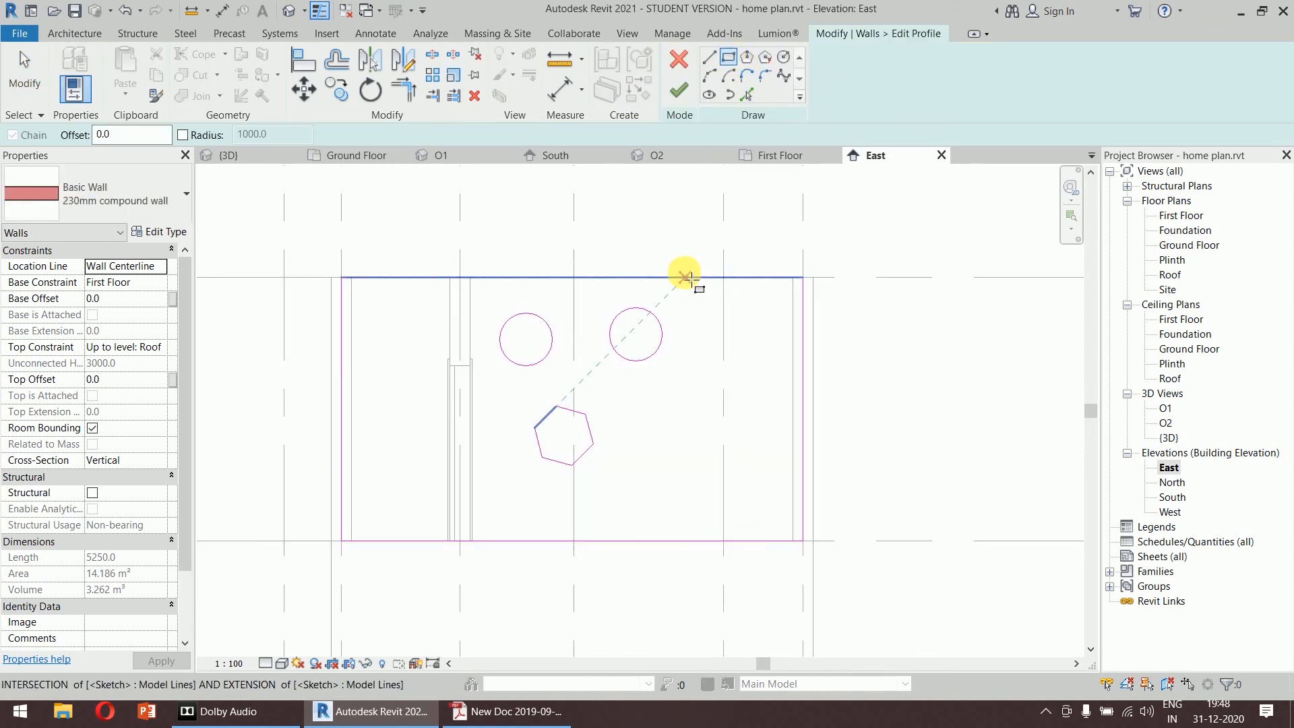
{"action": "left_click", "coordinate": [756, 330]}
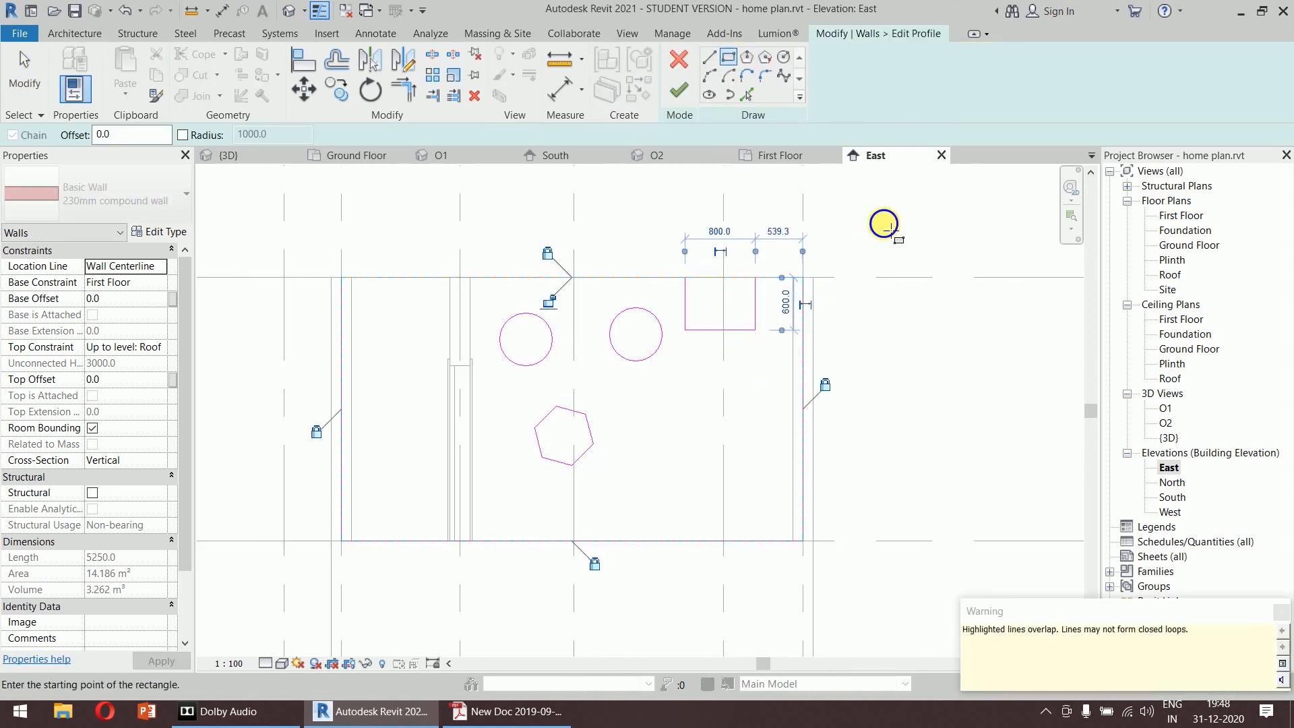
{"action": "right_click", "coordinate": [887, 223]}
{"action": "left_click", "coordinate": [890, 223]}
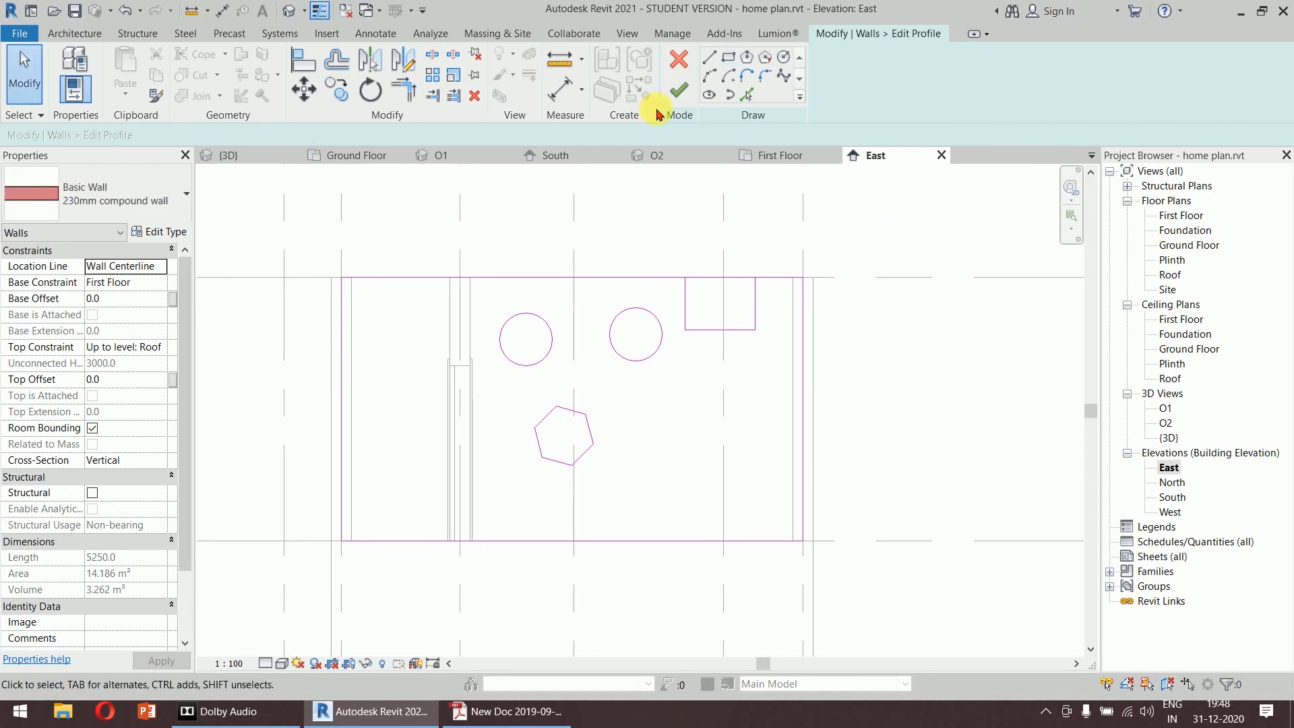
Try to finish the sketch, dismiss the error and delete the rectangle's own top line.
{"action": "left_click", "coordinate": [681, 91]}
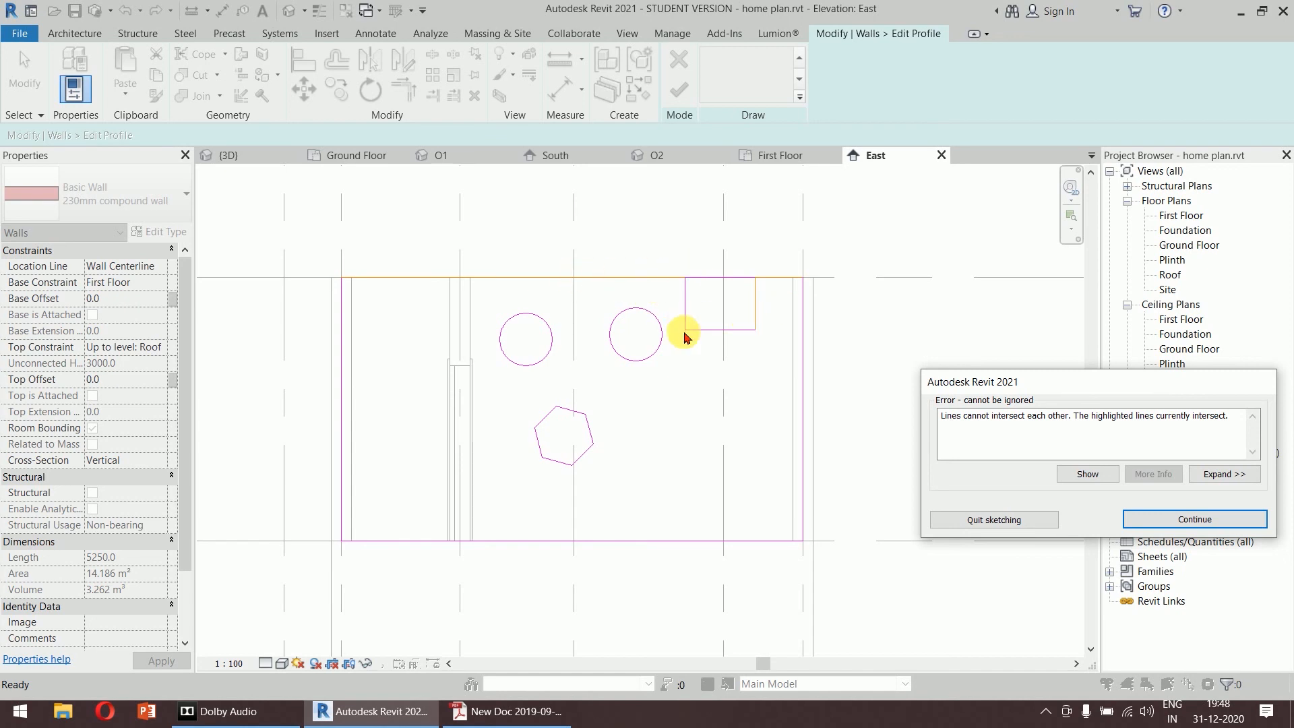
{"action": "left_click", "coordinate": [1156, 519]}
{"action": "left_click", "coordinate": [718, 280]}
{"action": "key", "text": "Delete"}
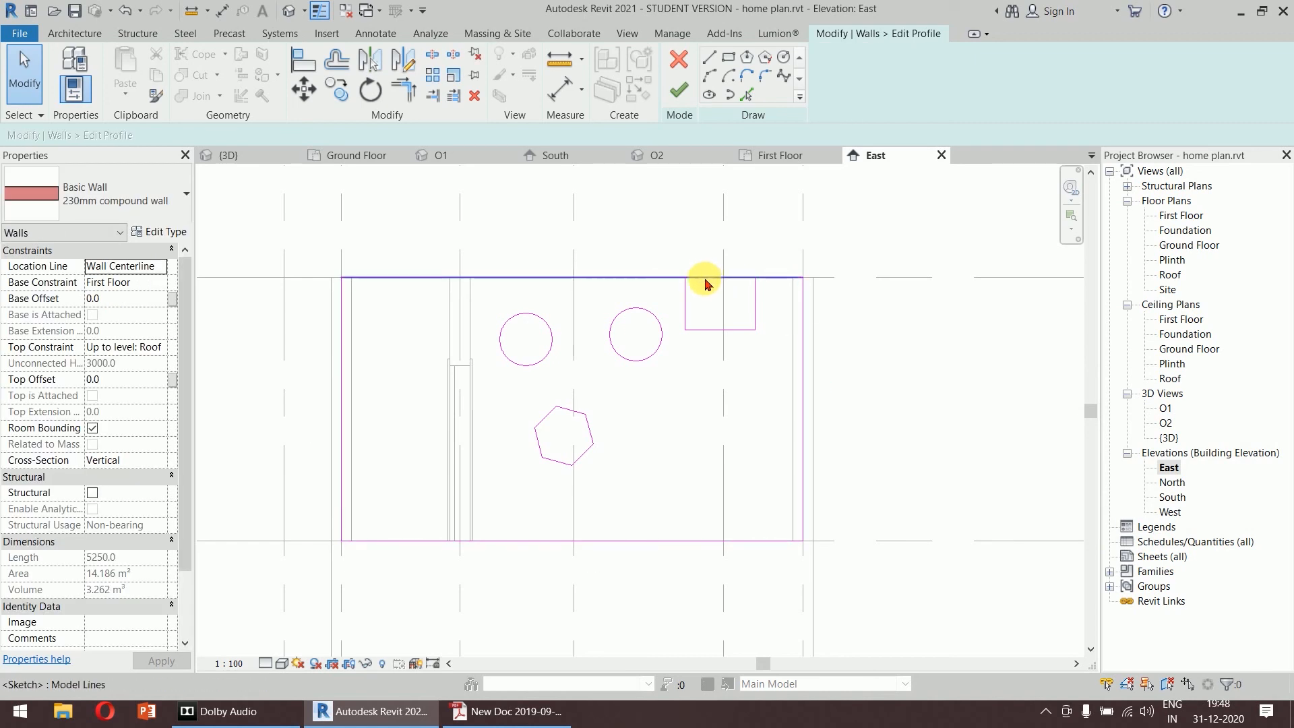
Shorten the wall's top profile line to end at the rectangle's upper-left corner, unjoining the elements.
{"action": "left_click", "coordinate": [706, 279]}
{"action": "left_click_drag", "start_coordinate": [804, 277], "coordinate": [692, 281]}
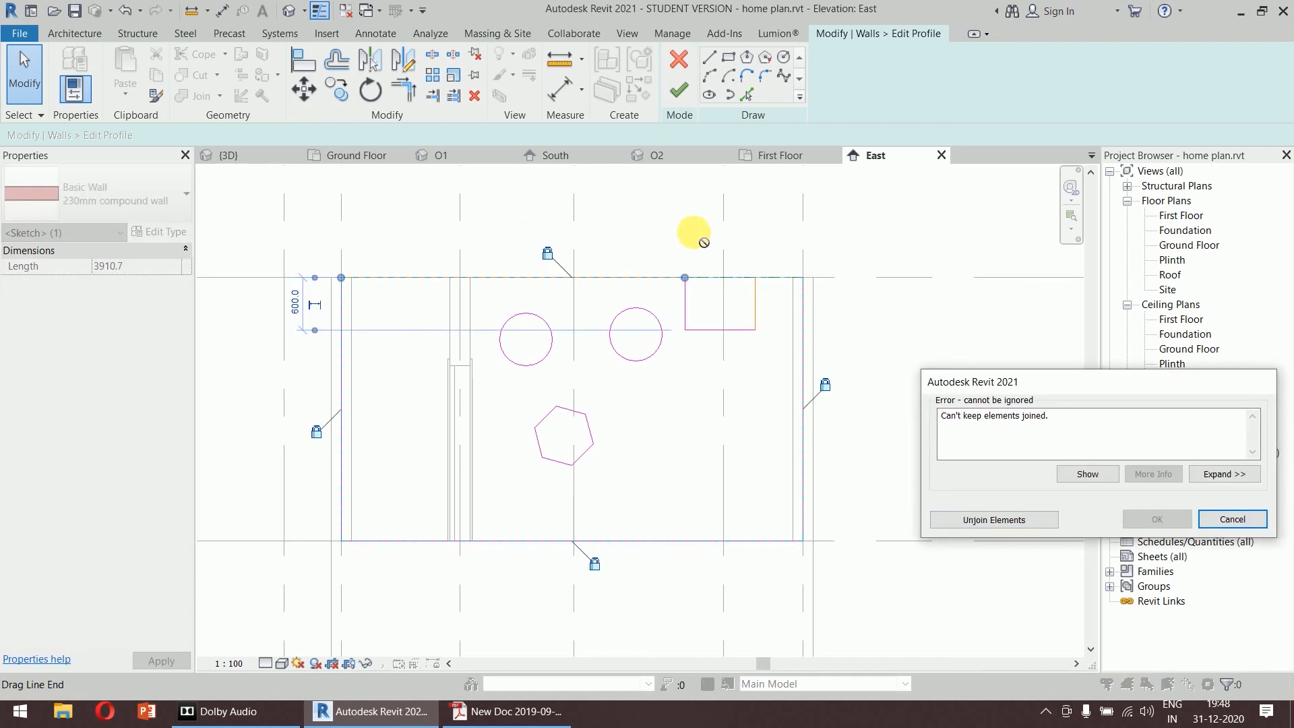
{"action": "left_click", "coordinate": [1051, 517]}
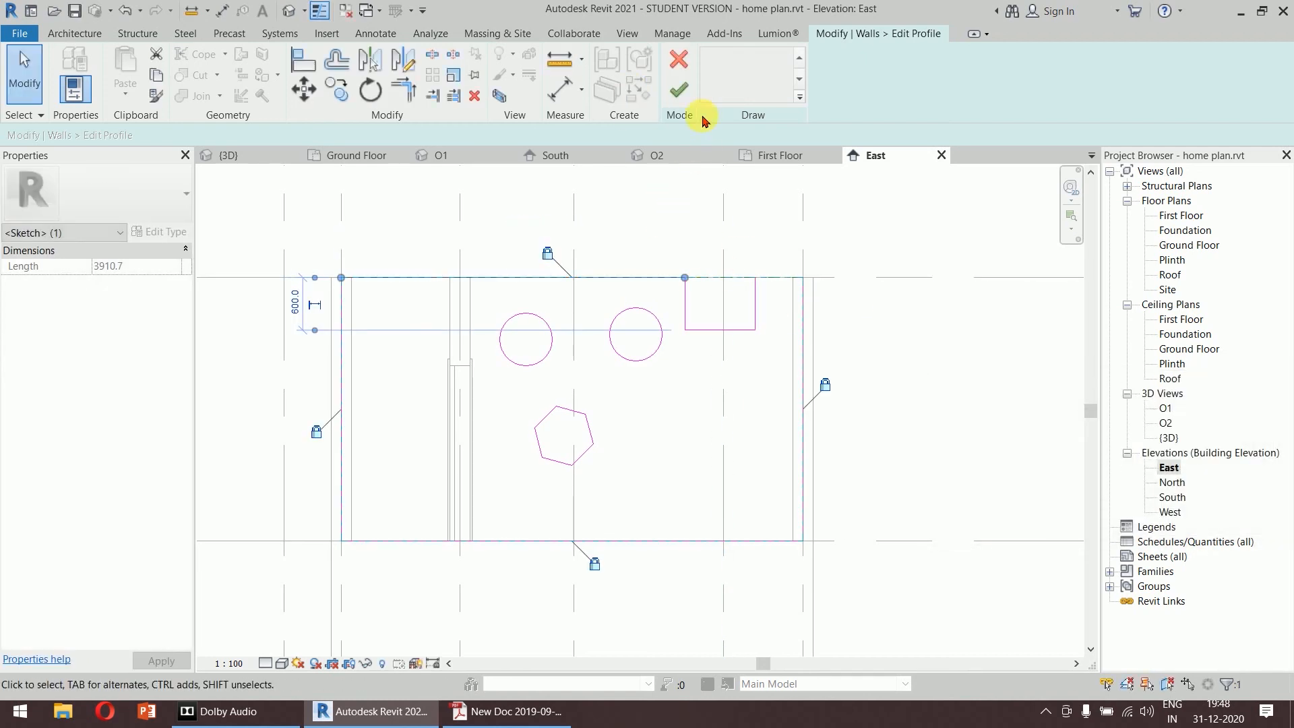
{"action": "left_click", "coordinate": [662, 196]}
Draw a line from the rectangle's upper-right corner to the wall's upper-right corner to close the profile.
{"action": "left_click", "coordinate": [709, 59]}
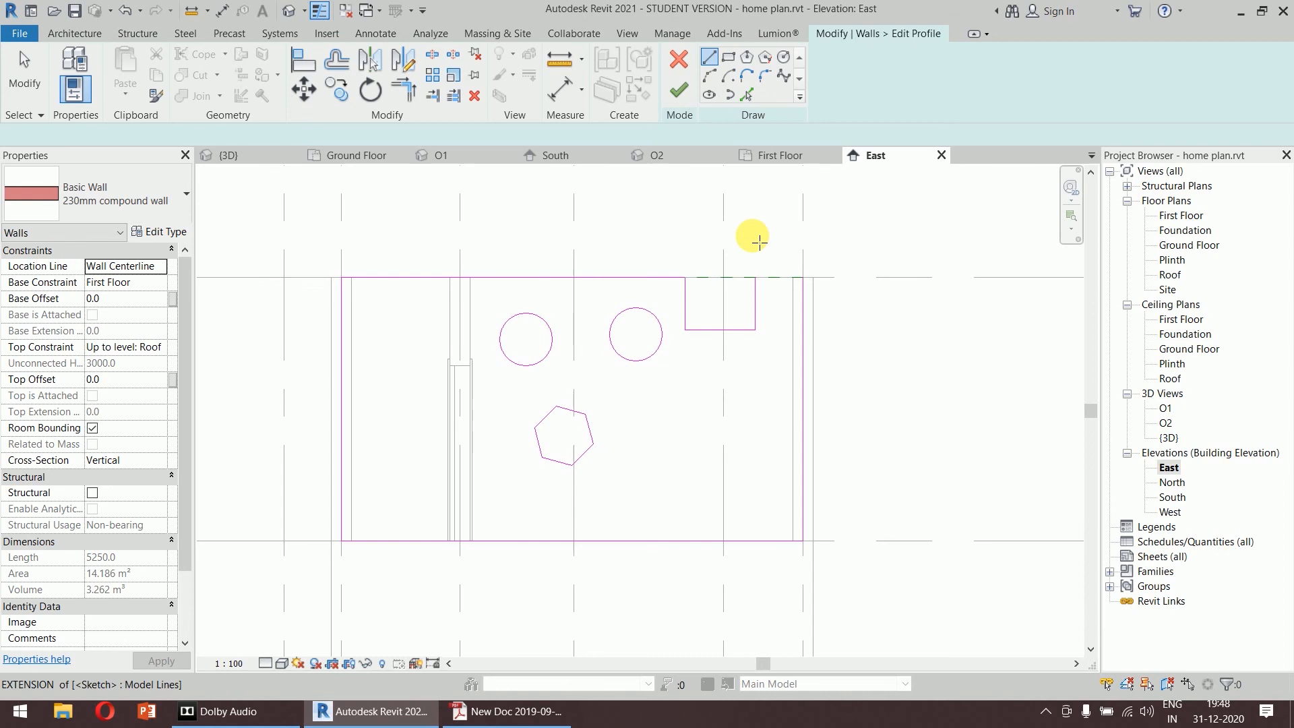
{"action": "left_click", "coordinate": [755, 278]}
{"action": "key", "text": "Escape"}
{"action": "right_click", "coordinate": [860, 211]}
{"action": "left_click", "coordinate": [865, 219]}
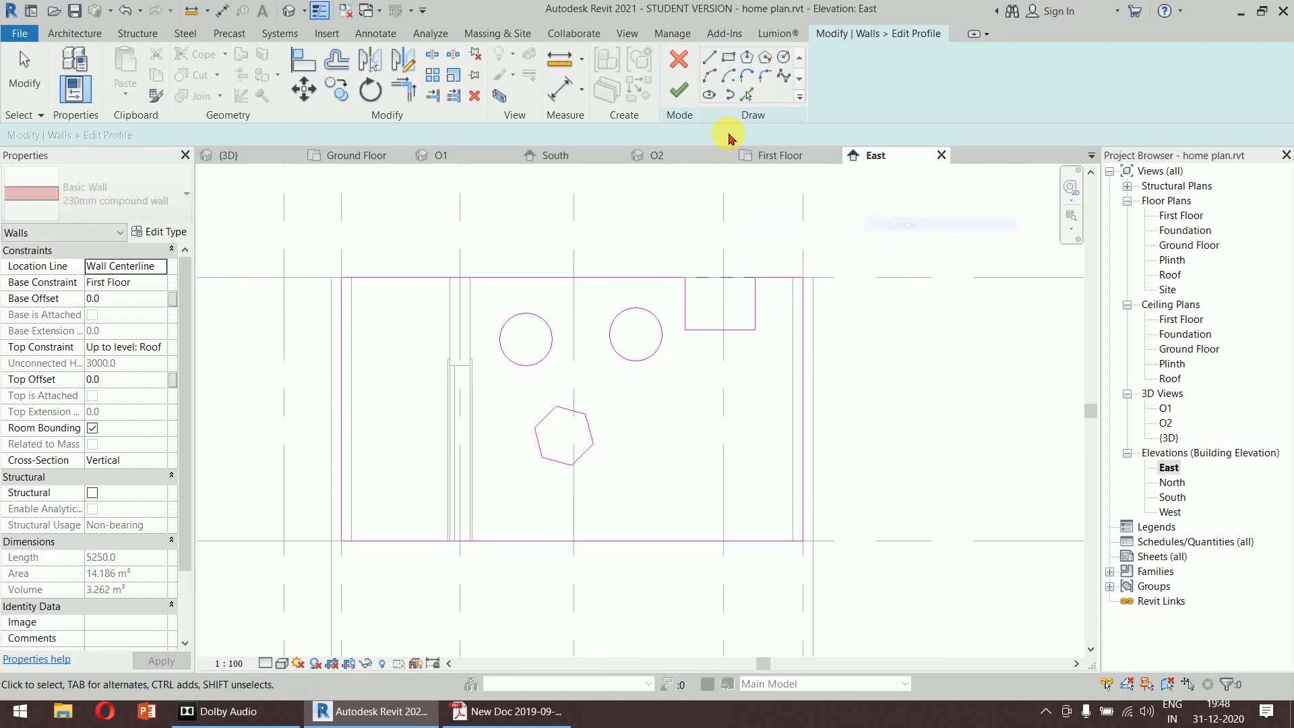
Finish the profile sketch and view the wall's circular openings and top notch in the 3D view.
{"action": "left_click", "coordinate": [679, 89]}
{"action": "left_click", "coordinate": [629, 221]}
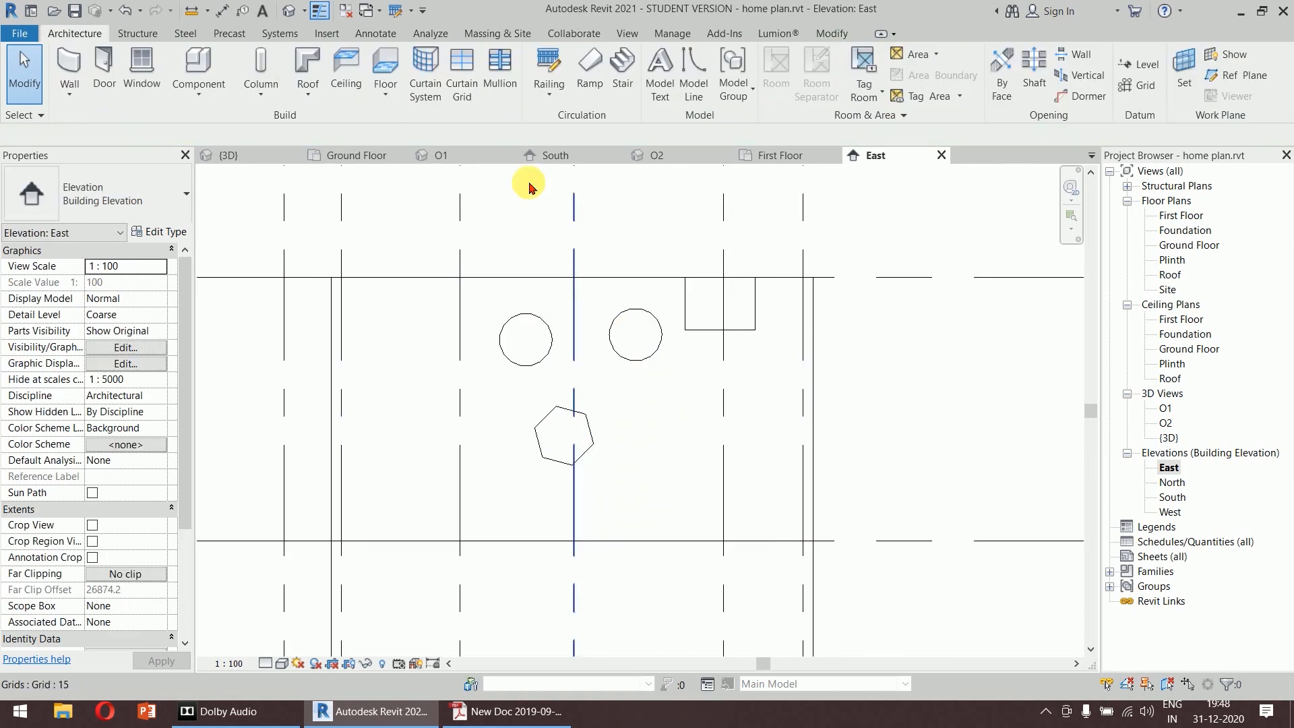
{"action": "left_click", "coordinate": [273, 162]}
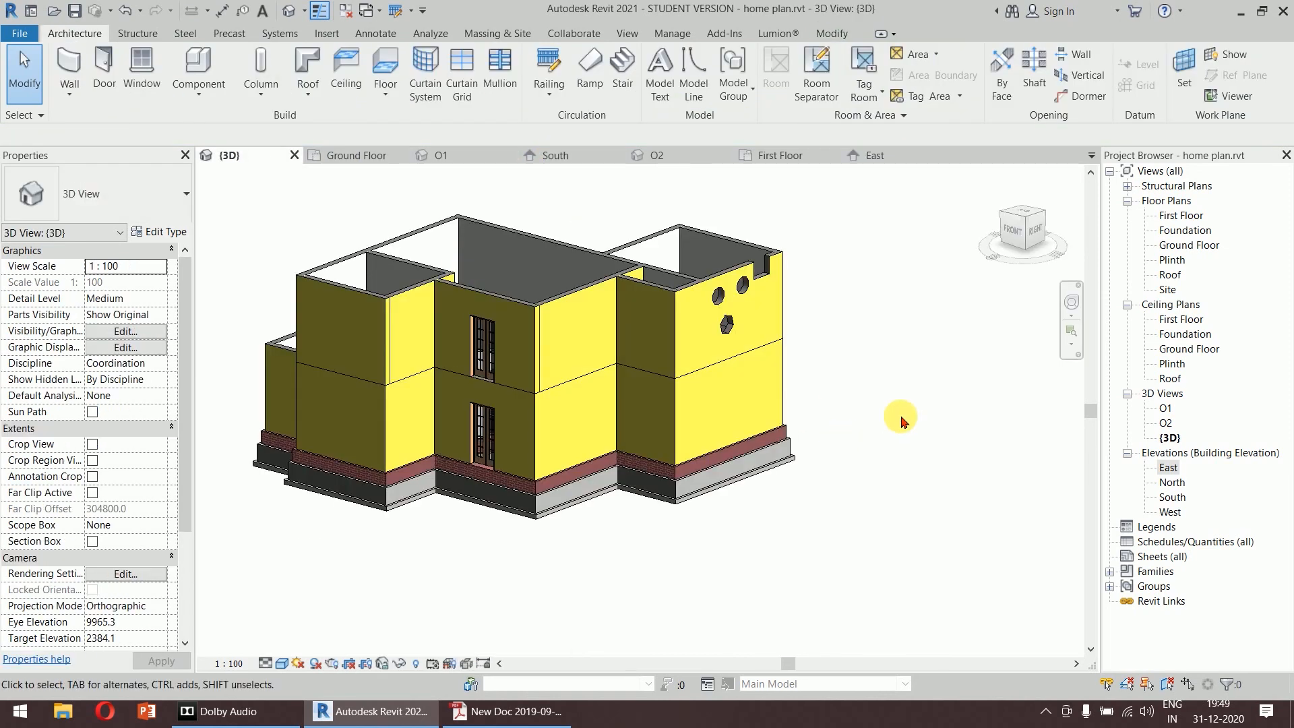
{"action": "middle_click_drag", "start_coordinate": [821, 292], "coordinate": [901, 351]}
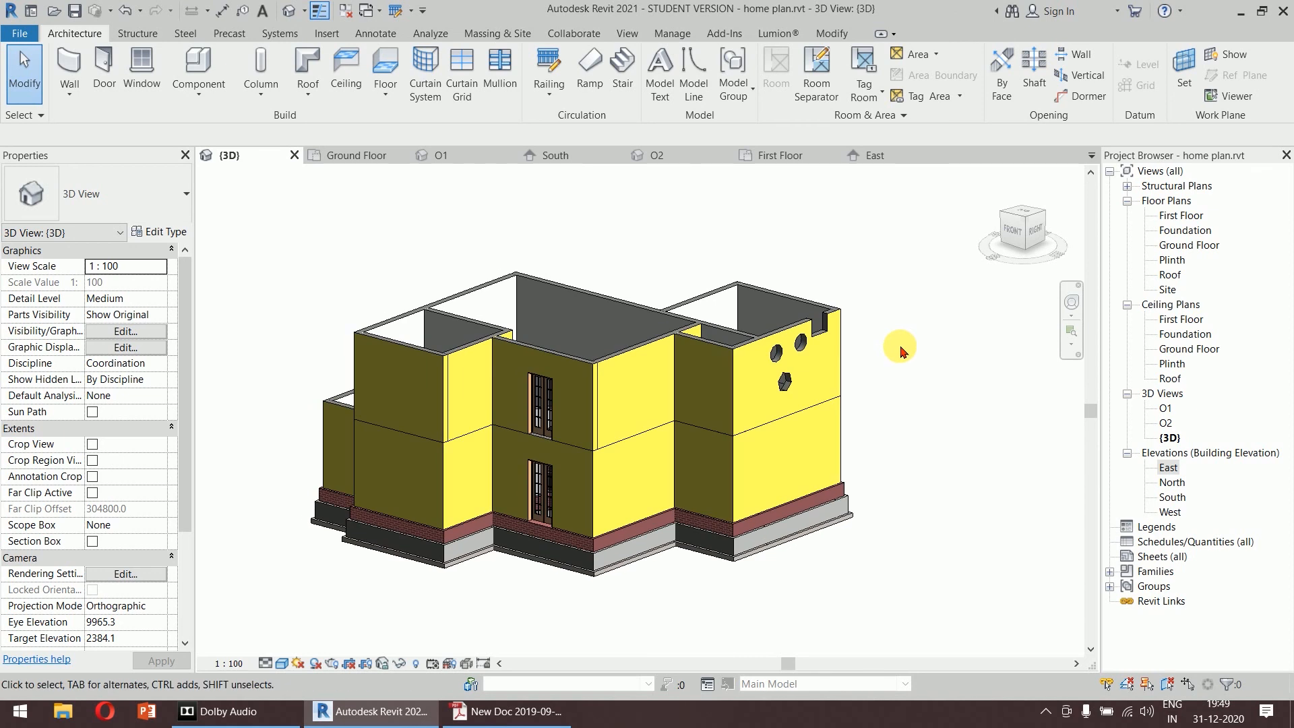